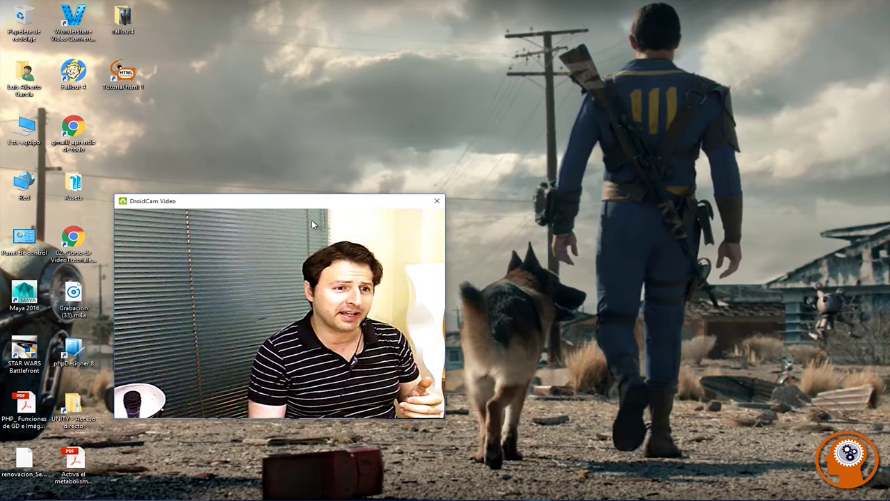
Step: Drag items around on the desktop
{"action": "left_click_drag", "start_coordinate": [306, 208], "coordinate": [889, 419]}
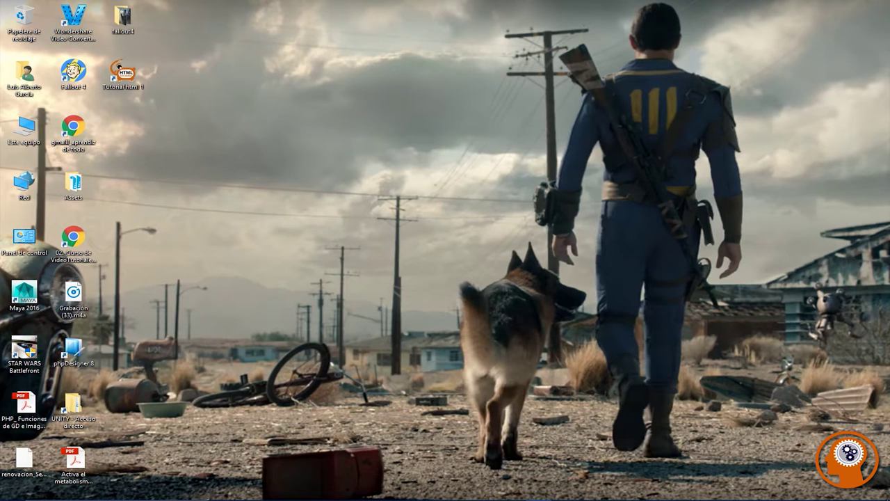
{"action": "left_click_drag", "start_coordinate": [889, 219], "coordinate": [347, 223]}
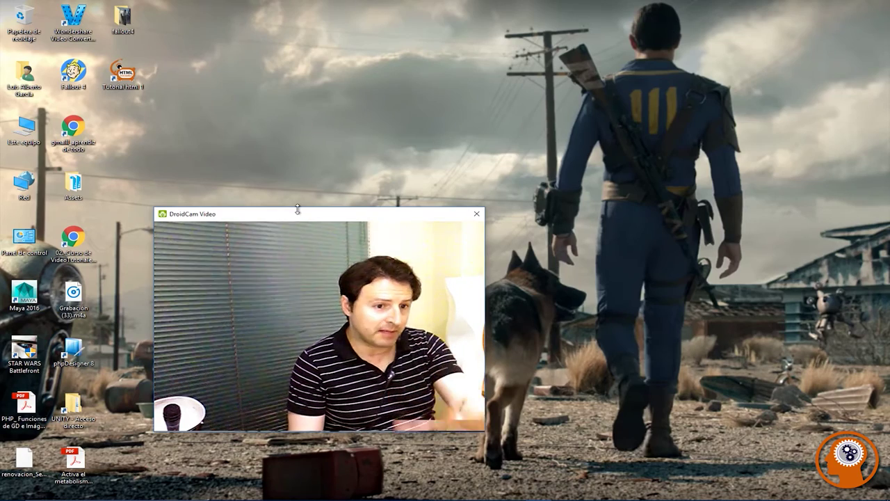
{"action": "left_click_drag", "start_coordinate": [296, 220], "coordinate": [300, 202]}
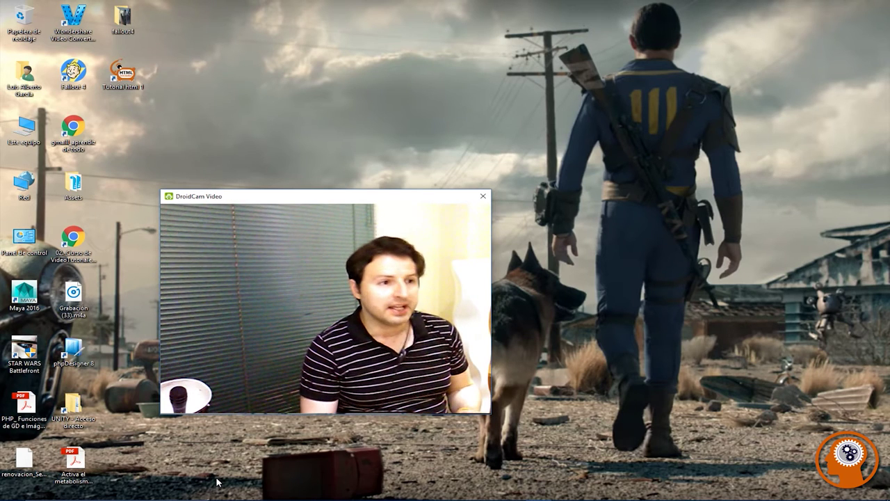
{"action": "left_click_drag", "start_coordinate": [296, 197], "coordinate": [259, 194]}
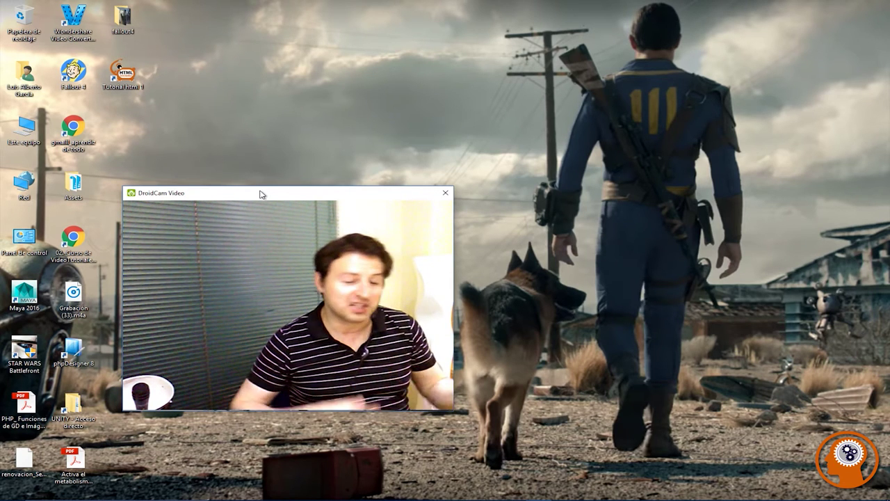
{"action": "left_click_drag", "start_coordinate": [262, 194], "coordinate": [253, 114]}
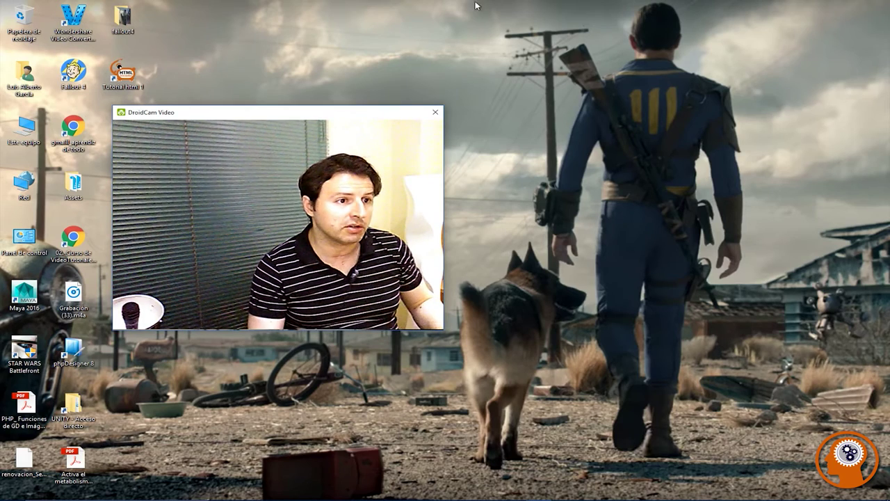
Step: Open the fallout4 desktop folder and view fallout4.png in Photos
{"action": "left_click", "coordinate": [122, 21]}
{"action": "double_click", "coordinate": [122, 21]}
{"action": "left_click", "coordinate": [292, 167]}
{"action": "double_click", "coordinate": [292, 167]}
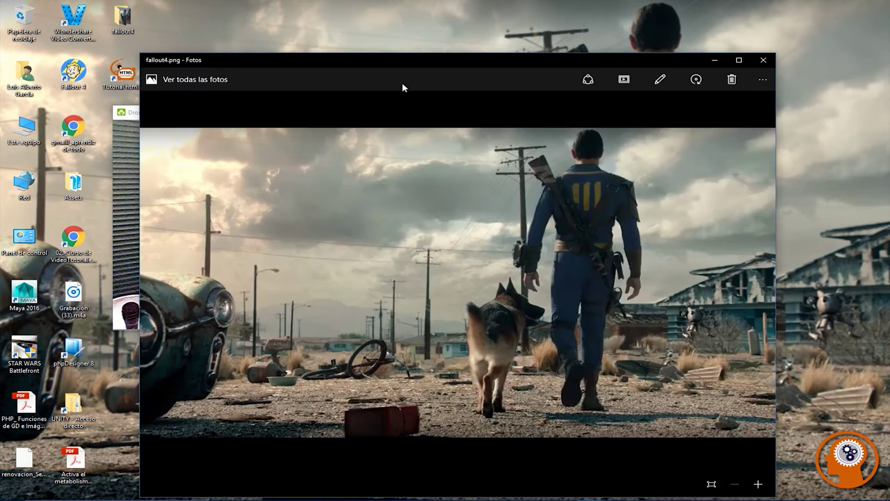
Step: Reposition the Photos window and bring the fallout4 folder window to the front
{"action": "left_click_drag", "start_coordinate": [405, 70], "coordinate": [380, 55]}
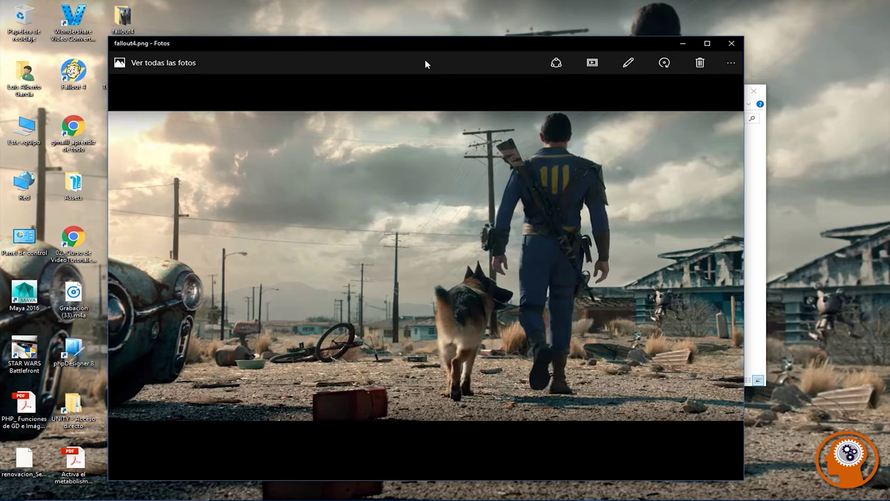
{"action": "left_click_drag", "start_coordinate": [426, 44], "coordinate": [357, 60]}
{"action": "left_click_drag", "start_coordinate": [505, 54], "coordinate": [508, 30]}
{"action": "left_click", "coordinate": [740, 230]}
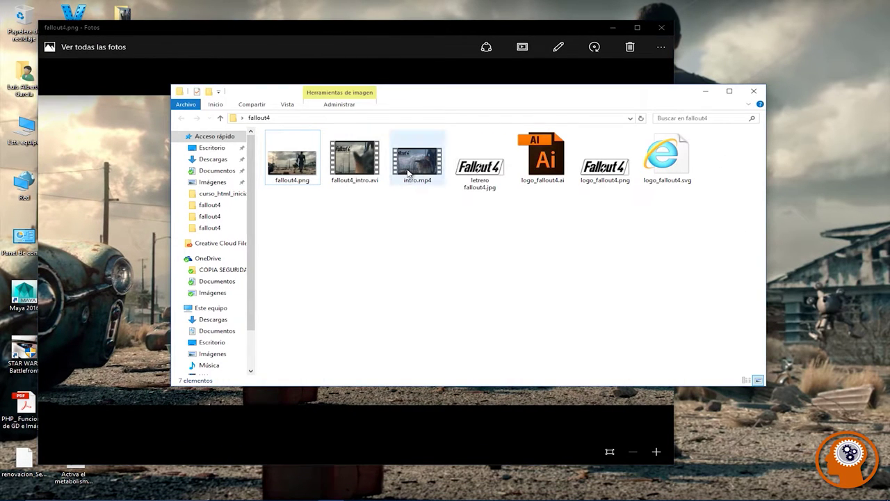
Step: Move the selection in the fallout4 folder and open the intro video for playback
{"action": "mouse_move", "coordinate": [409, 174]}
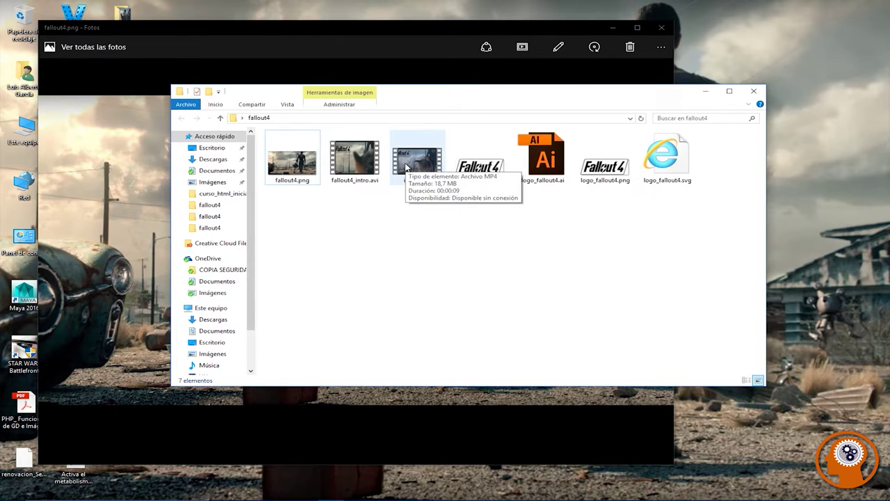
{"action": "key", "text": "Right"}
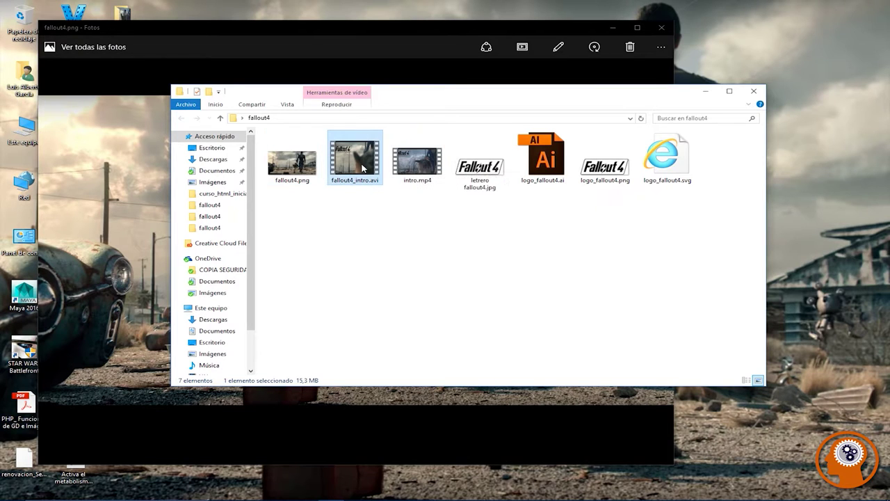
{"action": "double_click", "coordinate": [401, 168]}
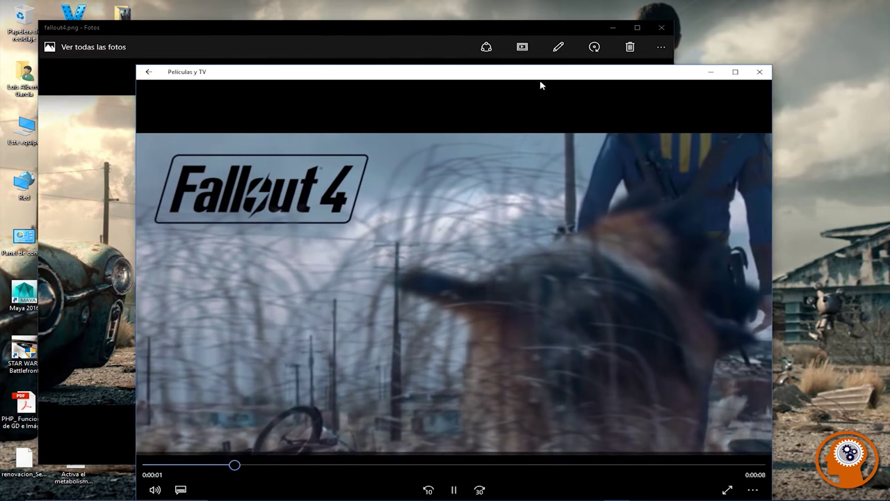
Step: Watch the intro clip full screen, replay and pause it, then exit full screen and close Movies & TV
{"action": "left_click_drag", "start_coordinate": [532, 76], "coordinate": [496, 53]}
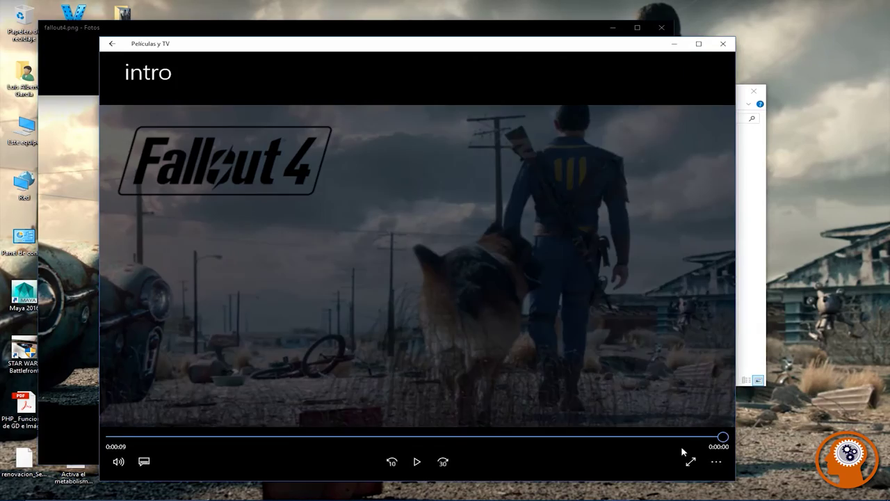
{"action": "left_click", "coordinate": [690, 461]}
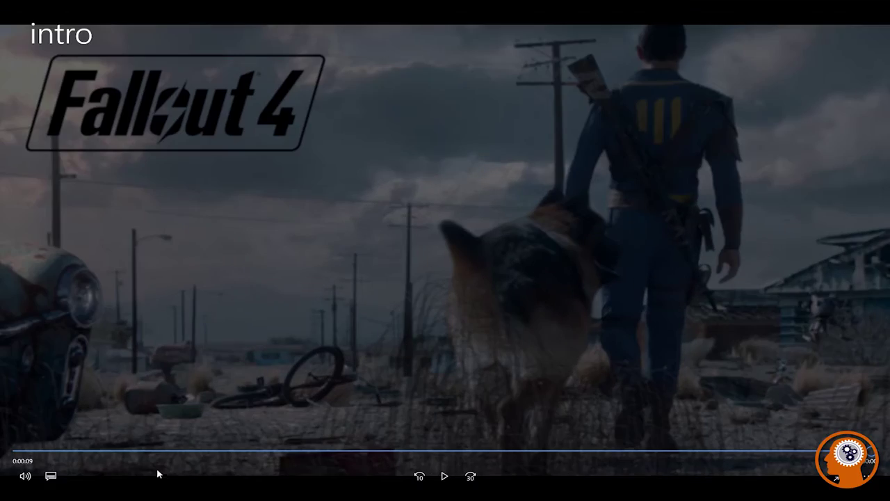
{"action": "left_click", "coordinate": [445, 476]}
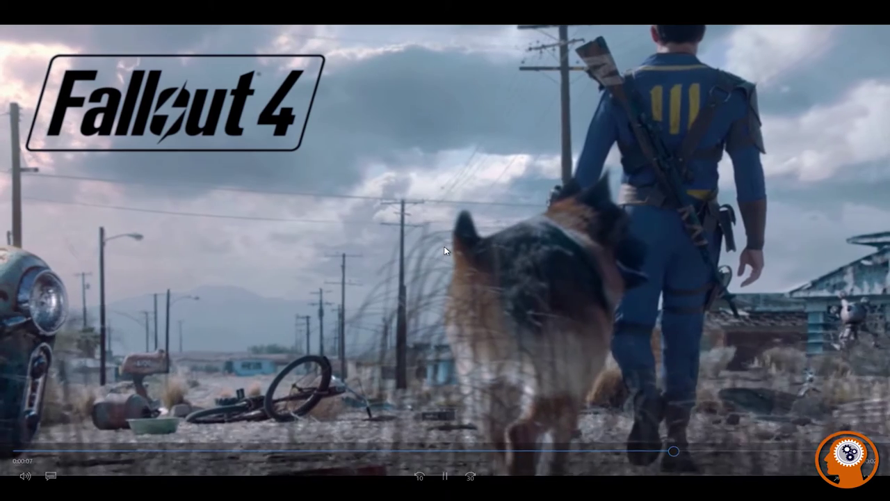
{"action": "left_click", "coordinate": [445, 251]}
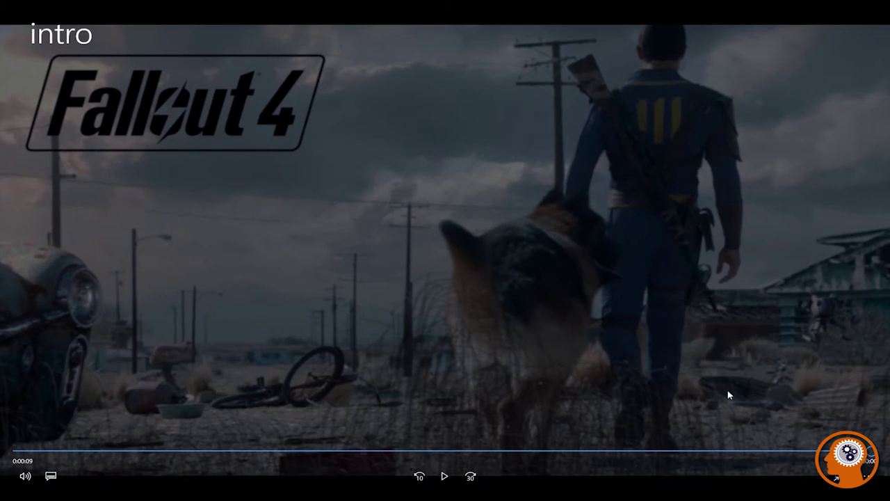
{"action": "left_click", "coordinate": [837, 478]}
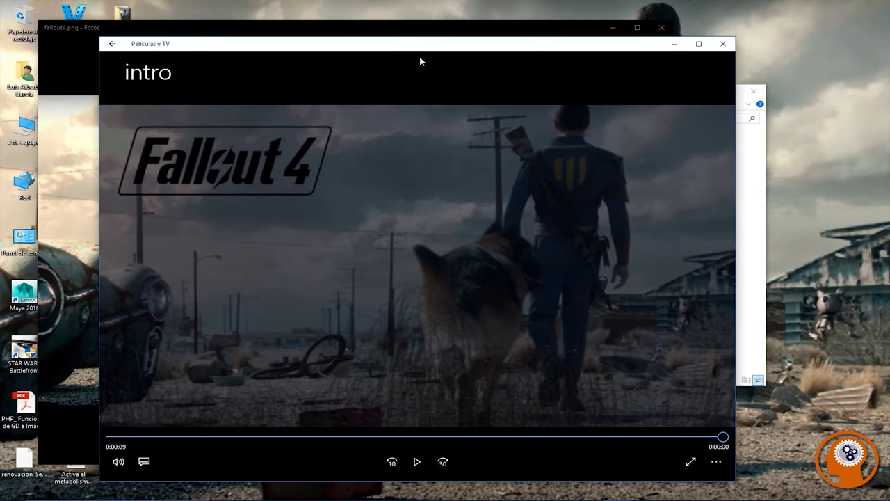
{"action": "left_click_drag", "start_coordinate": [415, 48], "coordinate": [390, 112]}
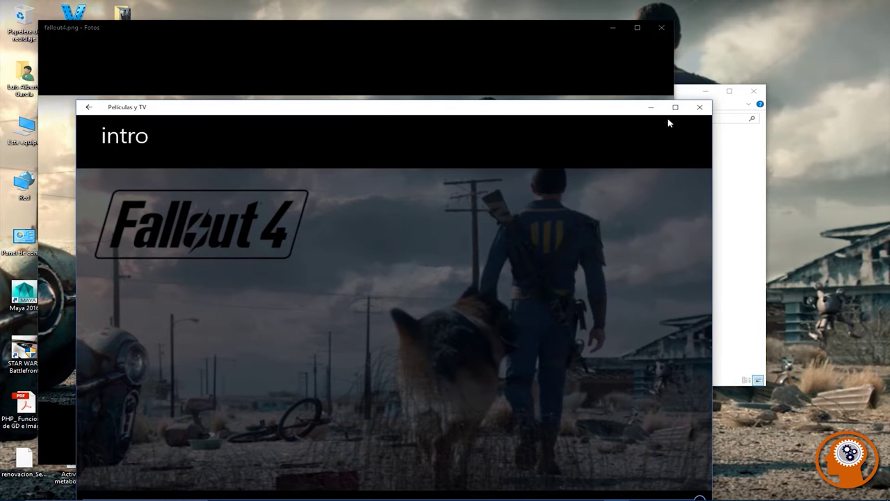
{"action": "left_click", "coordinate": [699, 107]}
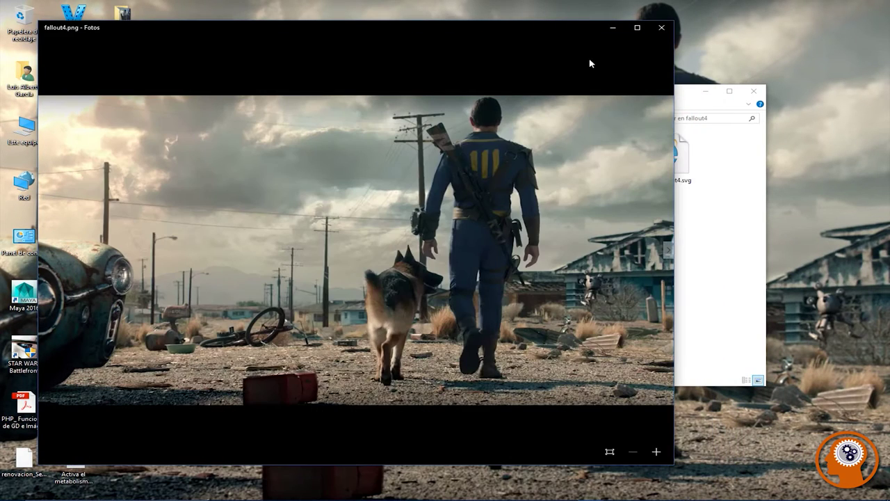
Step: Close the Photos viewer and launch Google Chrome from the taskbar
{"action": "left_click_drag", "start_coordinate": [511, 32], "coordinate": [557, 65]}
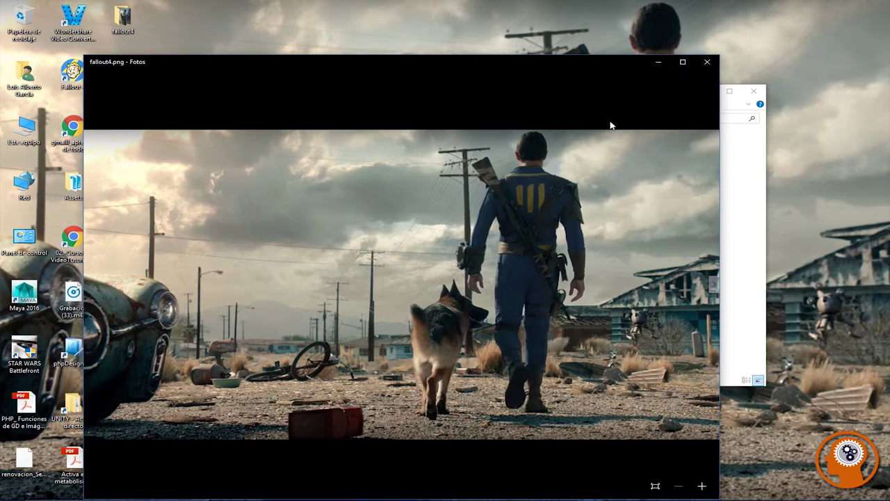
{"action": "left_click", "coordinate": [706, 64]}
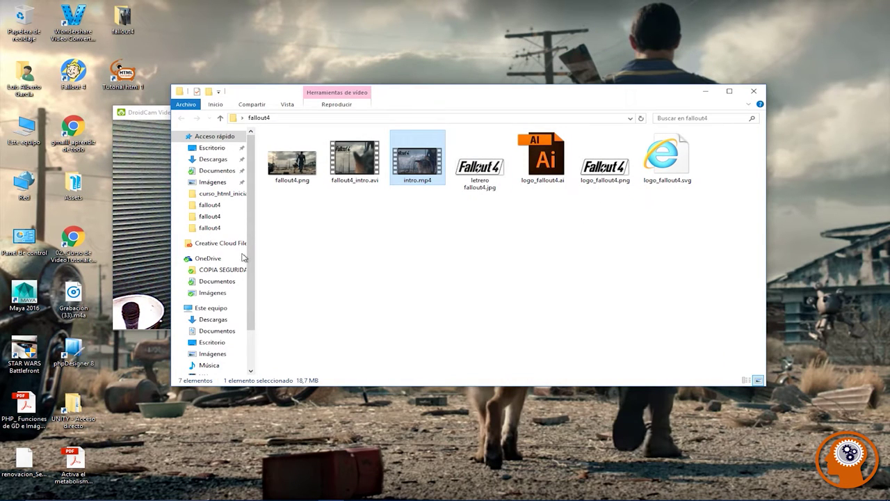
{"action": "mouse_move", "coordinate": [330, 498]}
{"action": "left_click", "coordinate": [305, 492]}
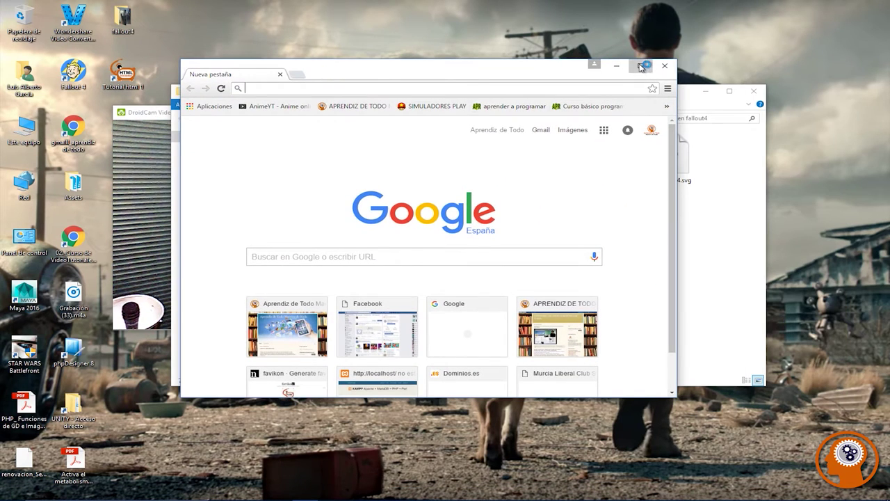
Step: Maximize Chrome and activate the Google search box
{"action": "left_click", "coordinate": [641, 65]}
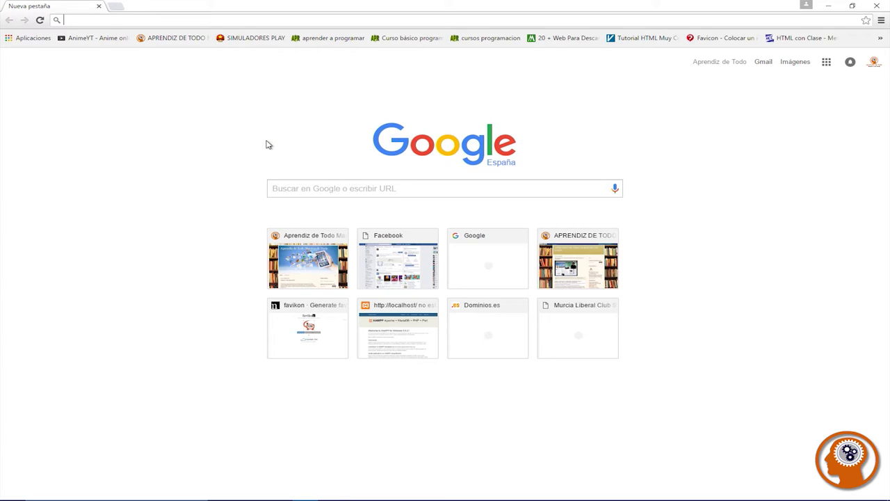
{"action": "left_click", "coordinate": [280, 188]}
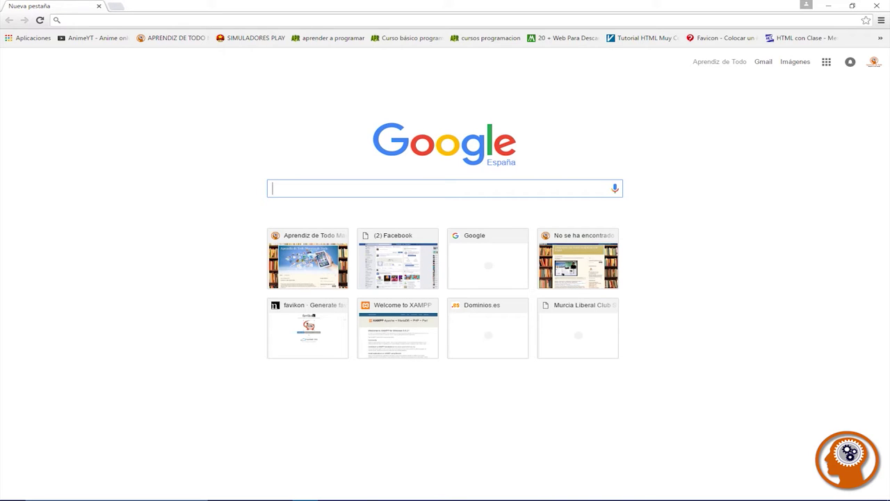
{"action": "left_click", "coordinate": [352, 188]}
Step: Search Google for 'fallout 4 logo' and switch to the image results
{"action": "type", "text": "fall"}
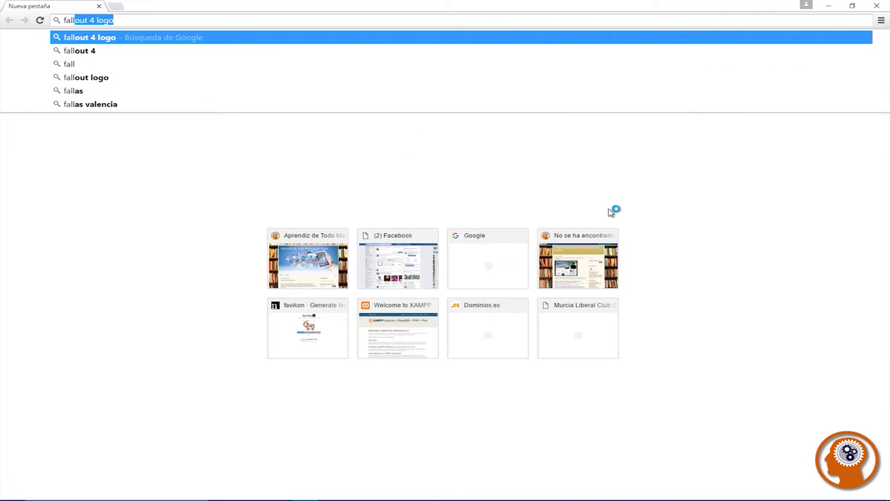
{"action": "type", "text": "out 4"}
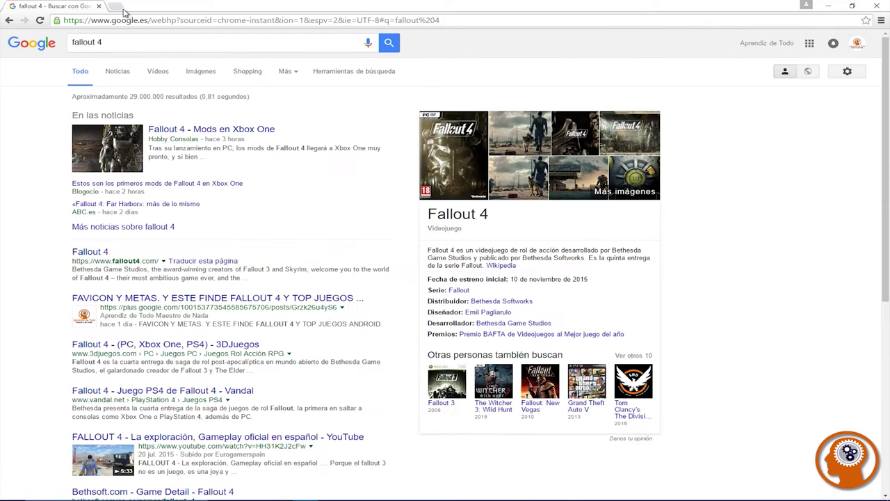
{"action": "left_click", "coordinate": [108, 41]}
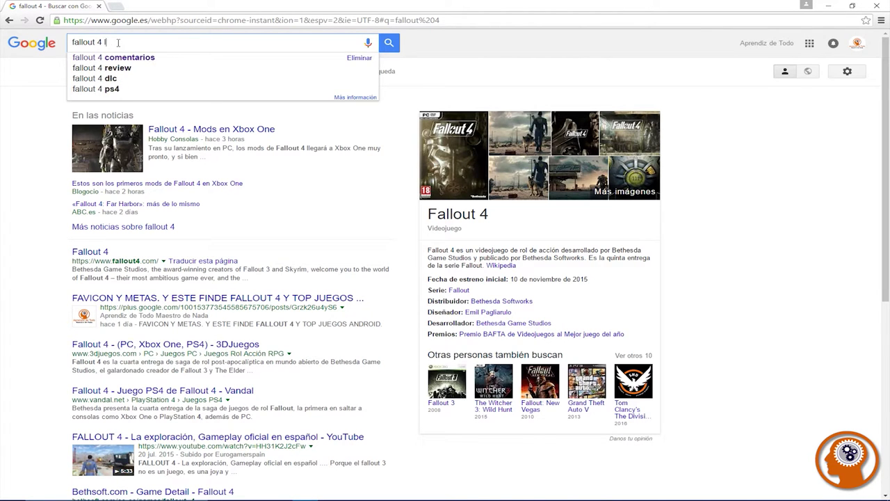
{"action": "type", "text": "logo"}
{"action": "key", "text": "Return"}
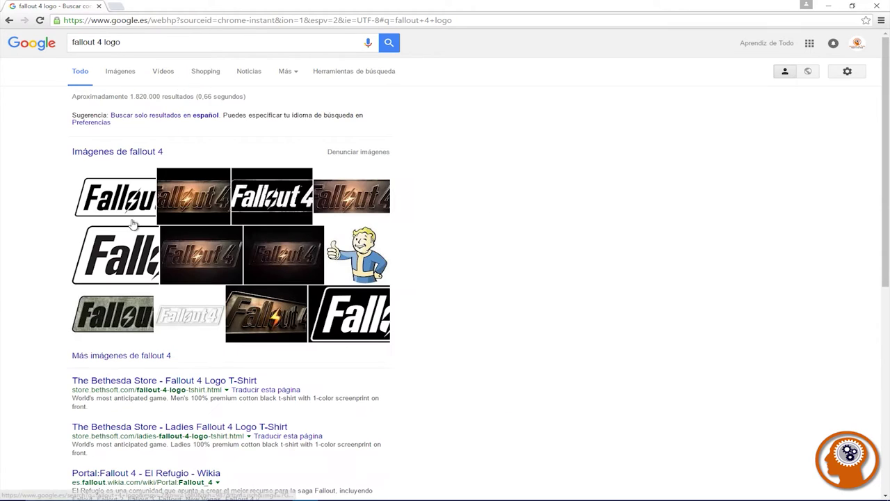
{"action": "left_click", "coordinate": [122, 72]}
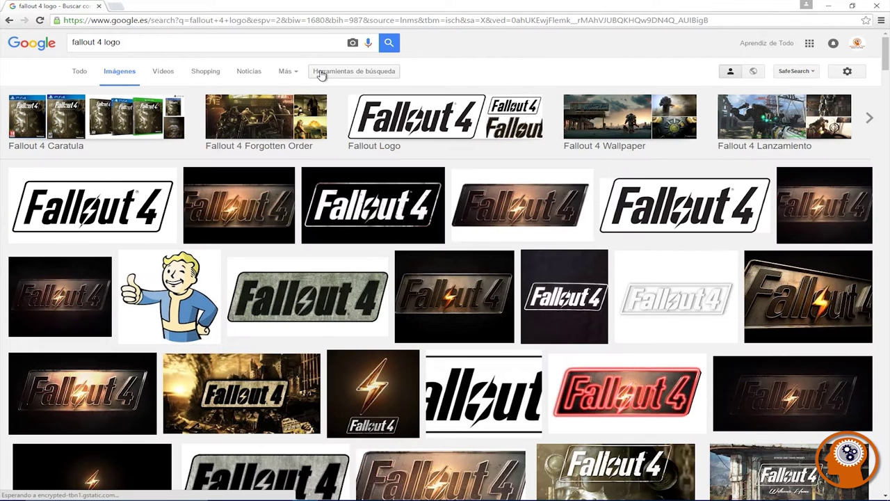
Step: Browse the Color, Más herramientas and Más filter menus in Google Images
{"action": "left_click", "coordinate": [334, 74]}
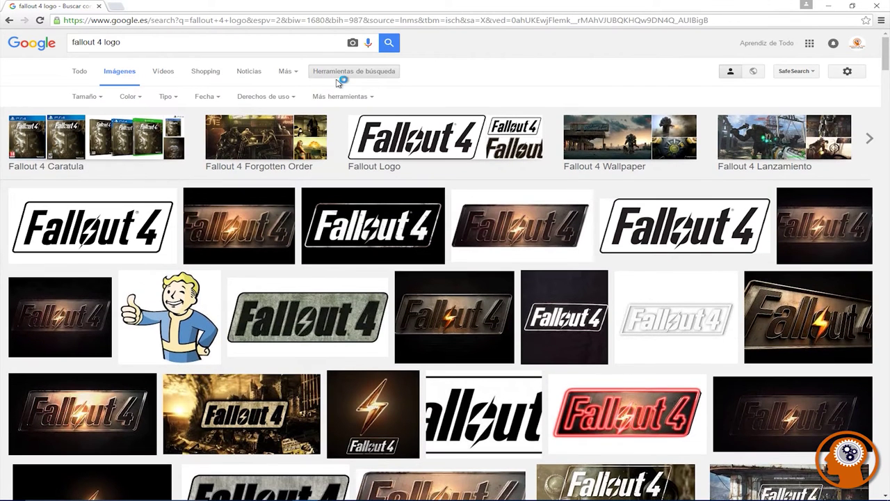
{"action": "left_click", "coordinate": [86, 96]}
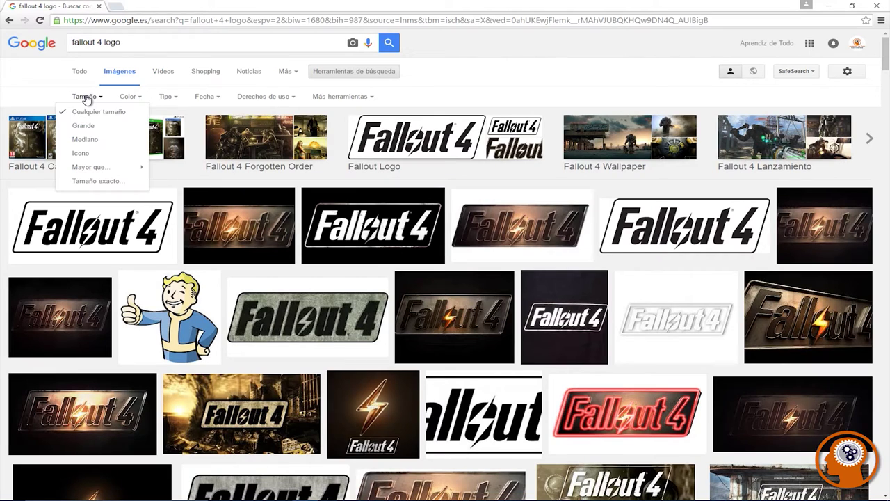
{"action": "left_click", "coordinate": [132, 99]}
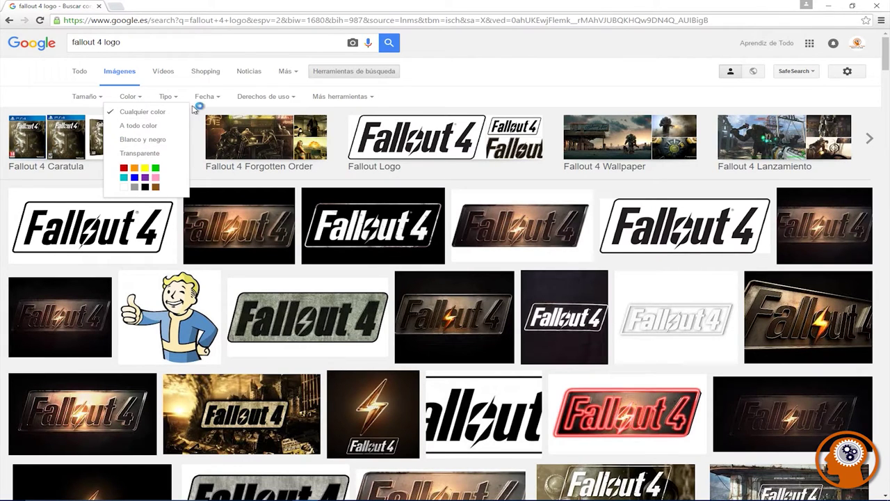
{"action": "left_click", "coordinate": [328, 99]}
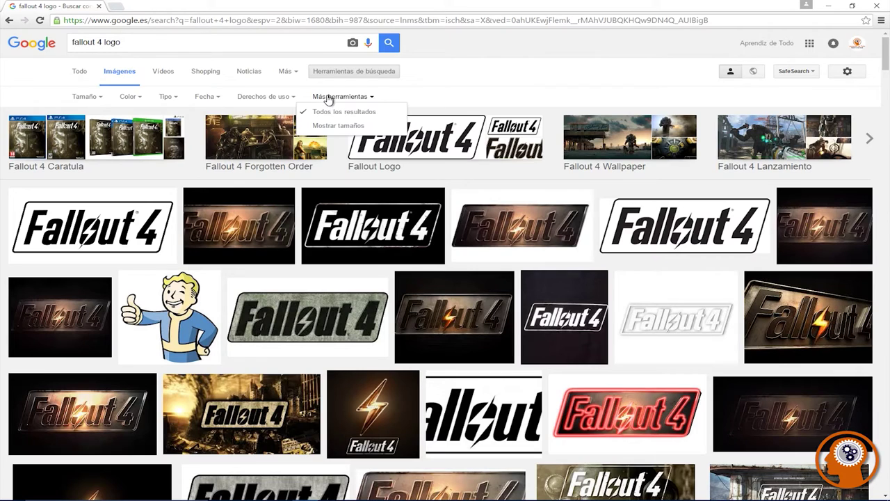
{"action": "left_click", "coordinate": [288, 73]}
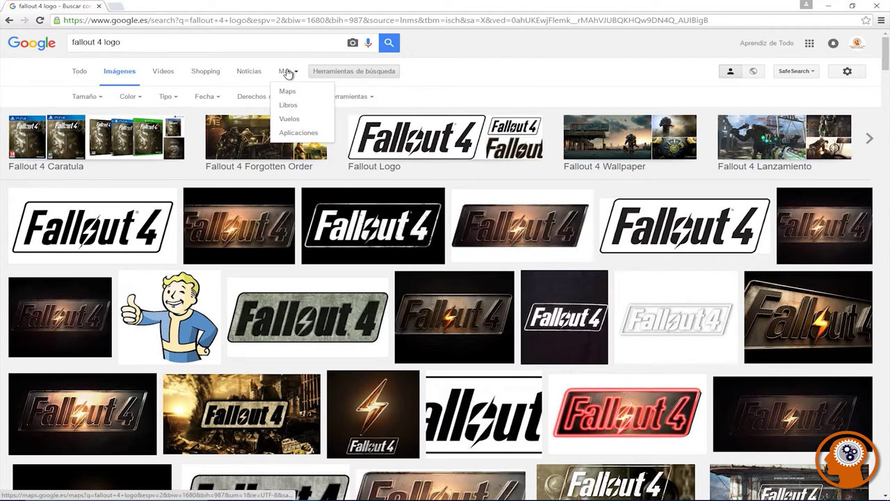
{"action": "left_click", "coordinate": [45, 92]}
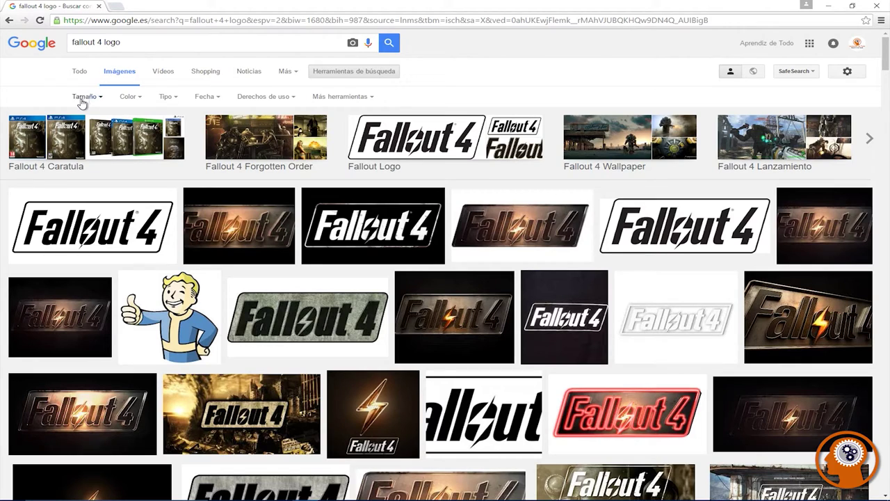
Step: Filter the image results to Tamaño larger than 2 MP
{"action": "left_click", "coordinate": [82, 99]}
{"action": "mouse_move", "coordinate": [83, 168]}
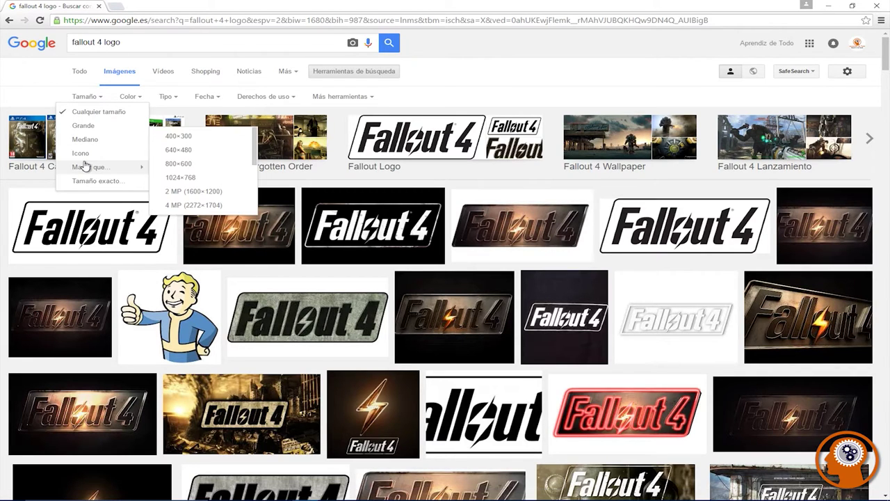
{"action": "left_click", "coordinate": [175, 192]}
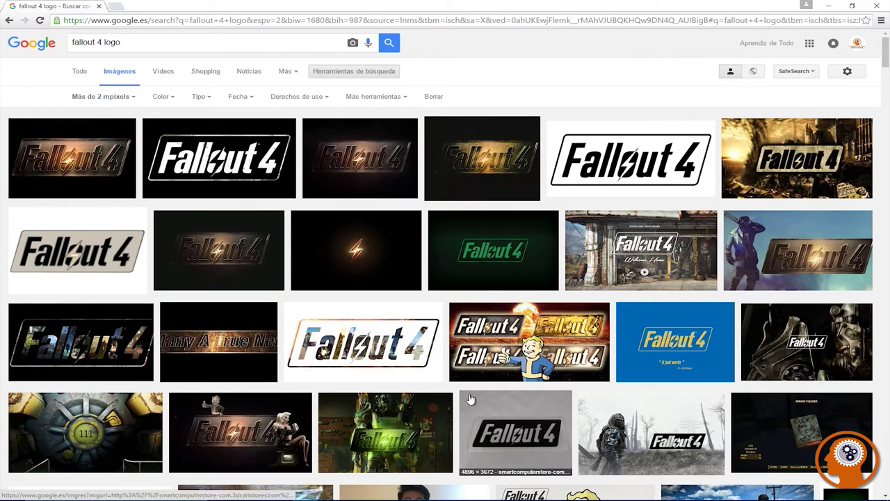
Step: Limit results to images larger than 640×480 and preview the white Fallout 4 logo
{"action": "left_click", "coordinate": [97, 97]}
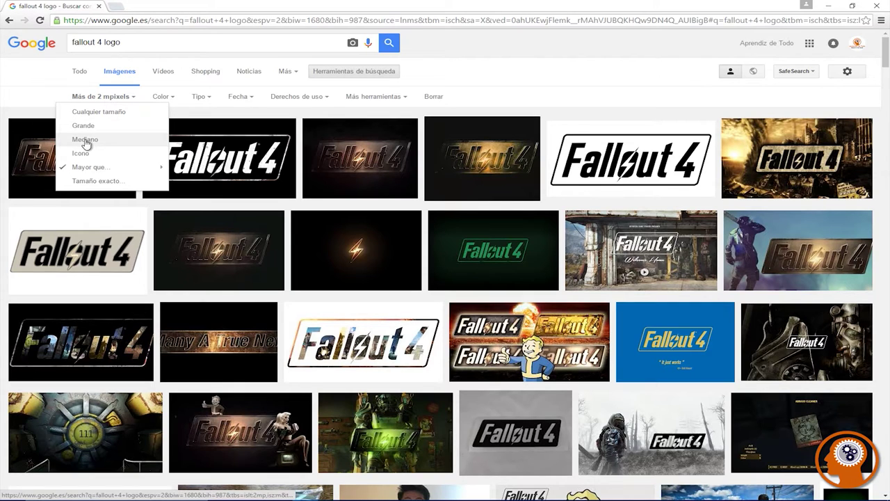
{"action": "mouse_move", "coordinate": [91, 169]}
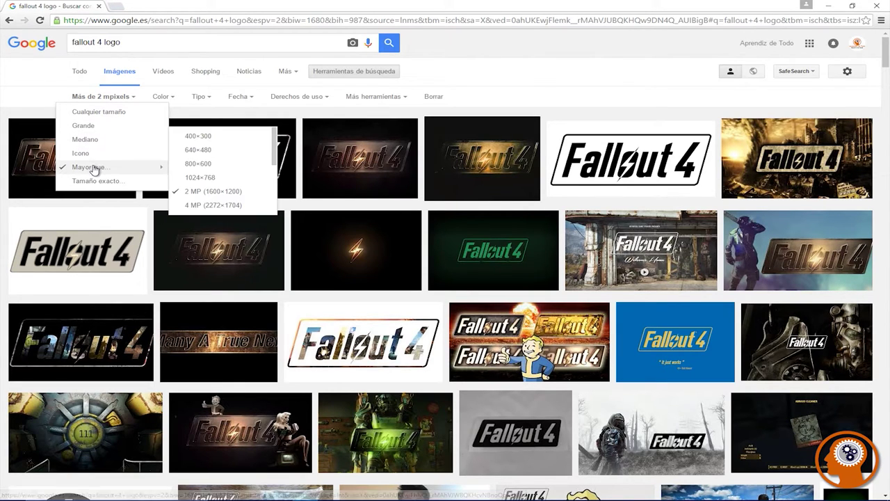
{"action": "left_click", "coordinate": [188, 150]}
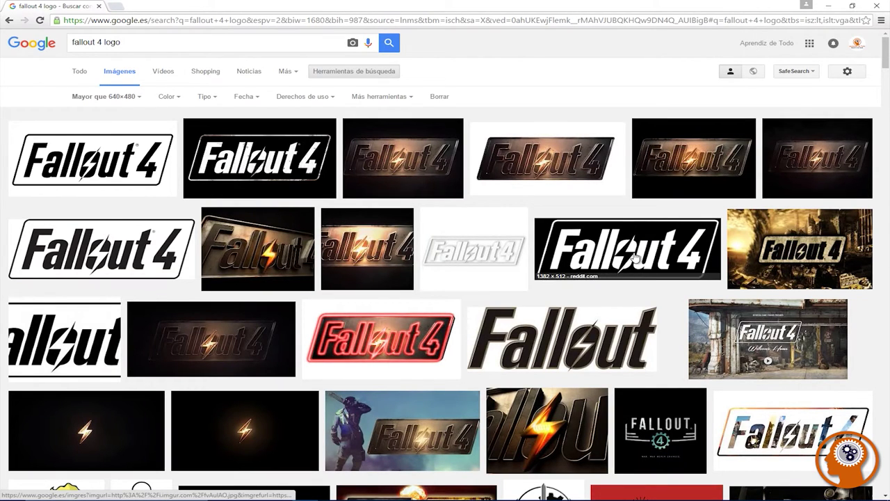
{"action": "scroll", "coordinate": [286, 262], "scroll_direction": "down", "scroll_amount": 7}
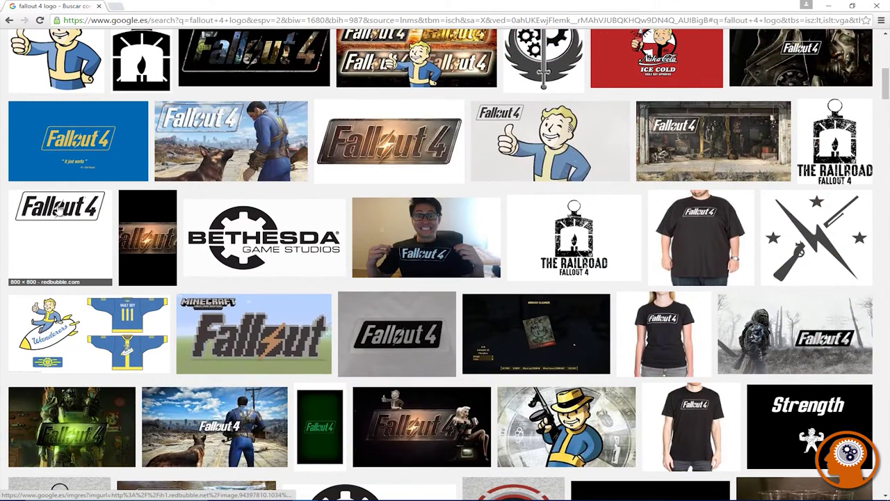
{"action": "left_click", "coordinate": [58, 206]}
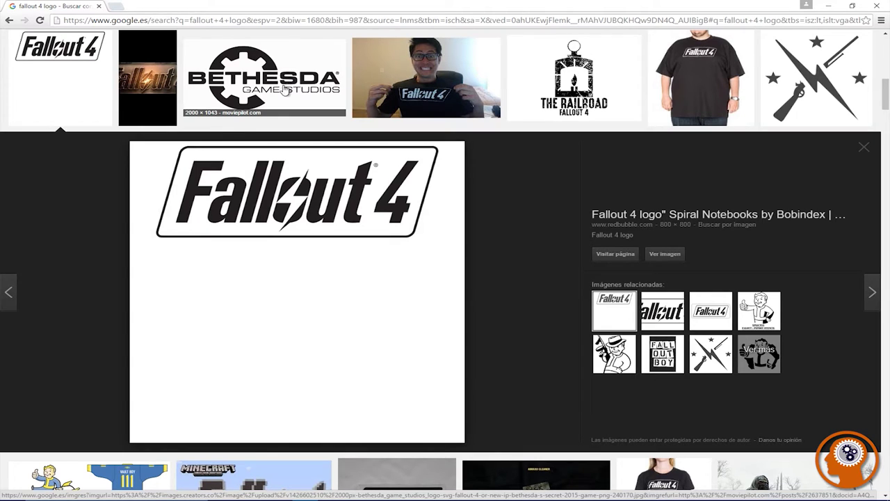
Step: Compare thumbnail previews, including the Fallout 4 T-shirt photo, then close the logo preview
{"action": "right_click", "coordinate": [80, 68]}
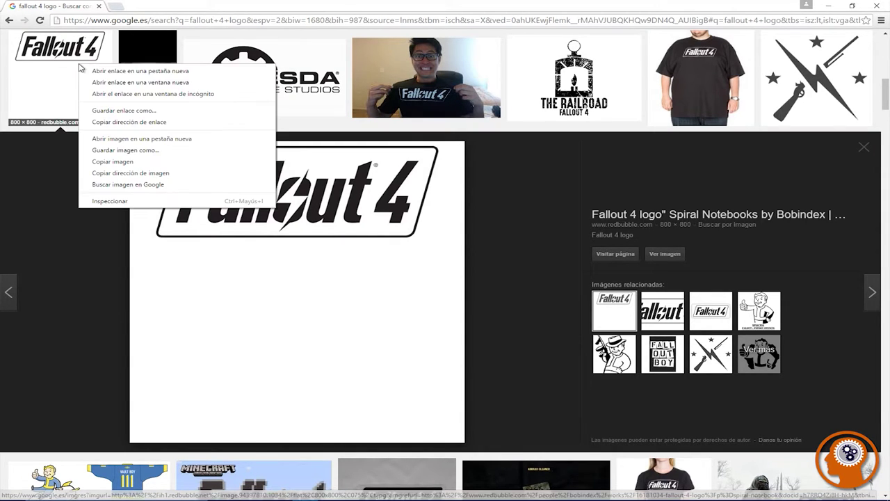
{"action": "left_click", "coordinate": [452, 70]}
{"action": "left_click", "coordinate": [432, 83]}
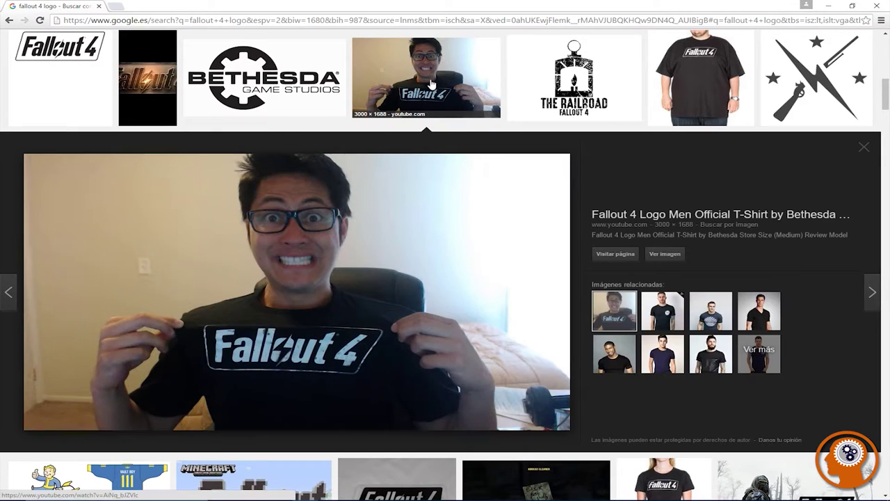
{"action": "left_click", "coordinate": [47, 84]}
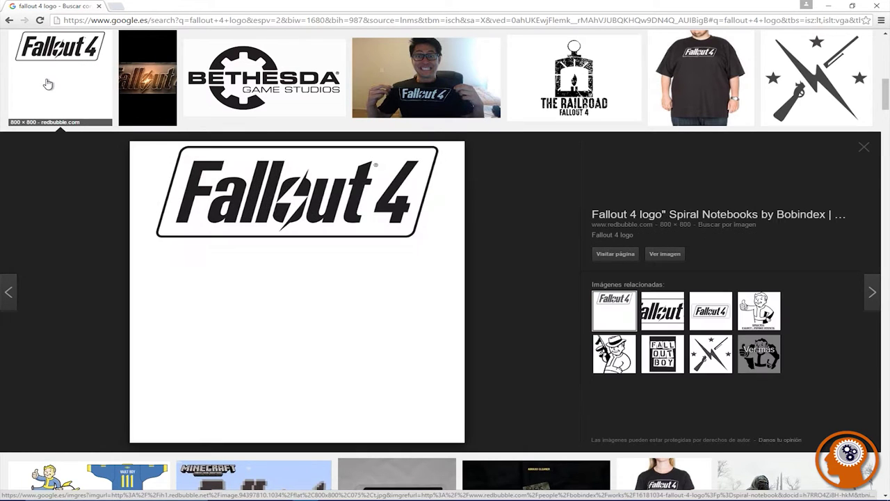
{"action": "scroll", "coordinate": [84, 164], "scroll_direction": "up", "scroll_amount": 4}
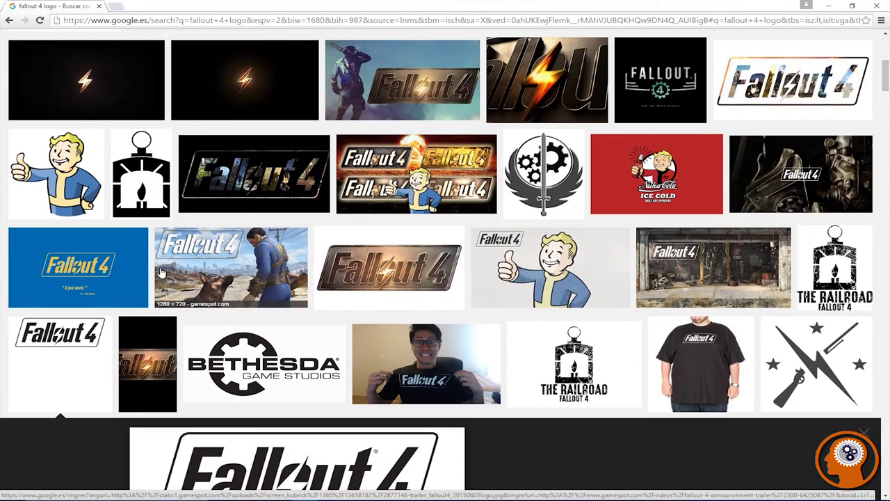
{"action": "left_click", "coordinate": [43, 361]}
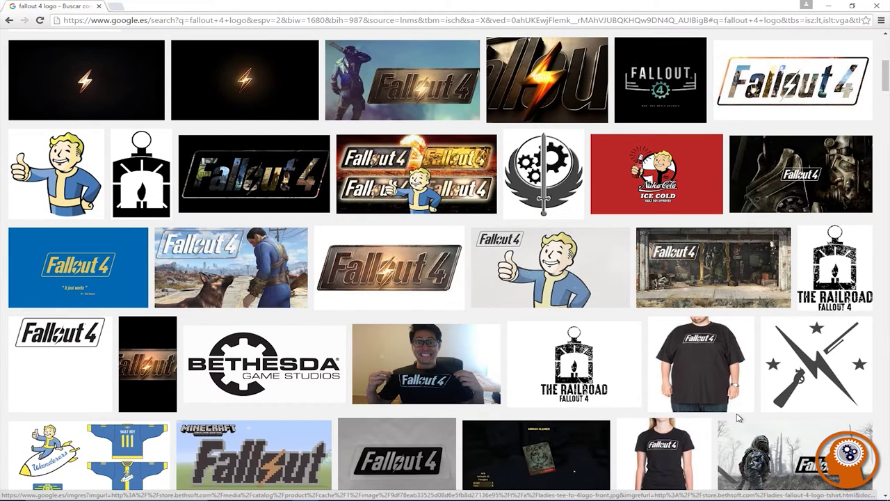
Step: Reopen the white Fallout 4 logo preview and open the full-size 800×800 image in a new tab
{"action": "left_click", "coordinate": [701, 372]}
{"action": "scroll", "coordinate": [261, 310], "scroll_direction": "up", "scroll_amount": 5}
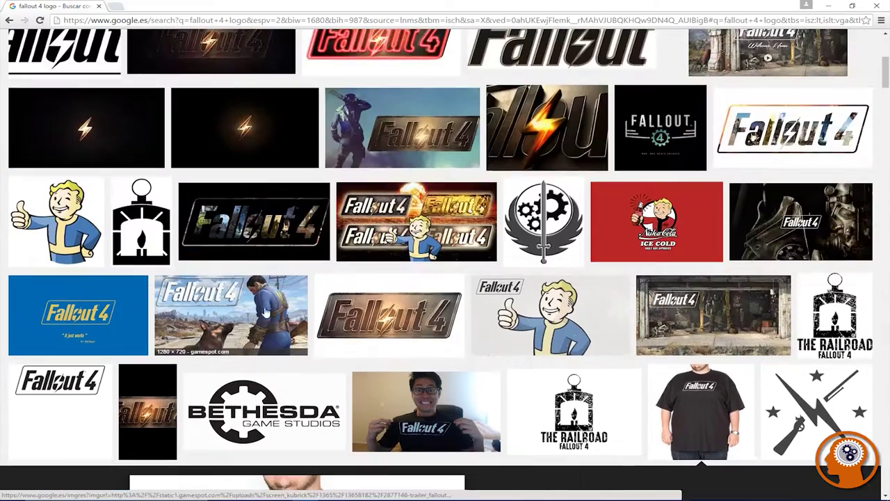
{"action": "scroll", "coordinate": [274, 385], "scroll_direction": "down", "scroll_amount": 3}
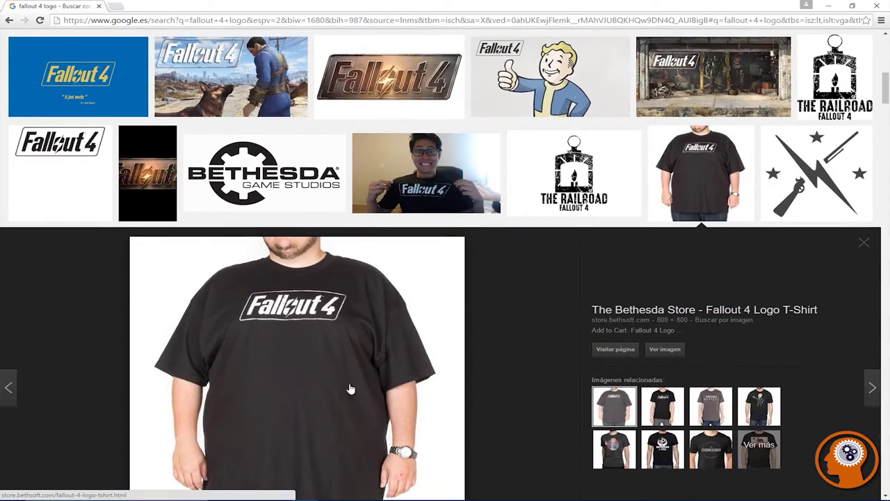
{"action": "scroll", "coordinate": [278, 400], "scroll_direction": "up", "scroll_amount": 3}
{"action": "left_click", "coordinate": [65, 402]}
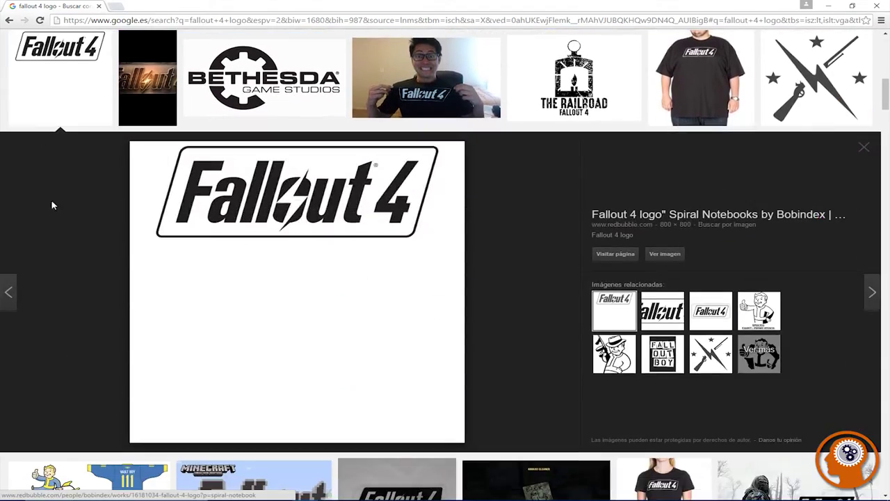
{"action": "left_click", "coordinate": [48, 79]}
{"action": "right_click", "coordinate": [50, 82]}
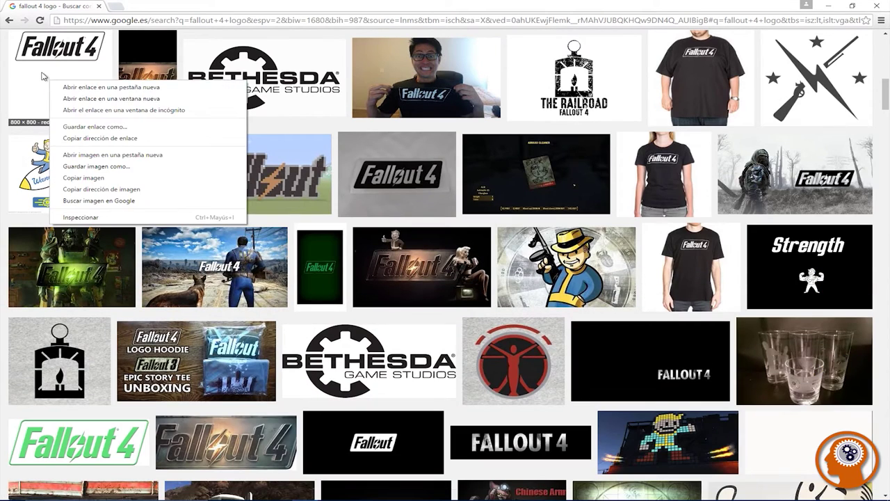
{"action": "left_click", "coordinate": [40, 76]}
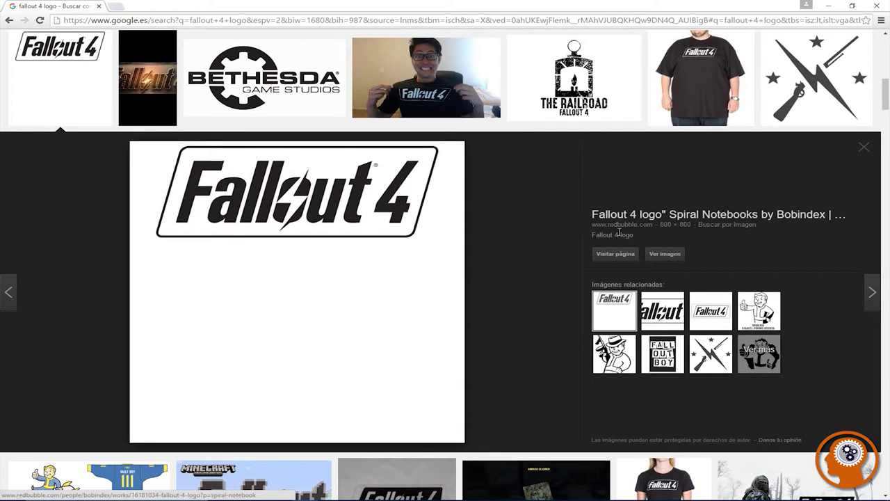
{"action": "left_click", "coordinate": [665, 254]}
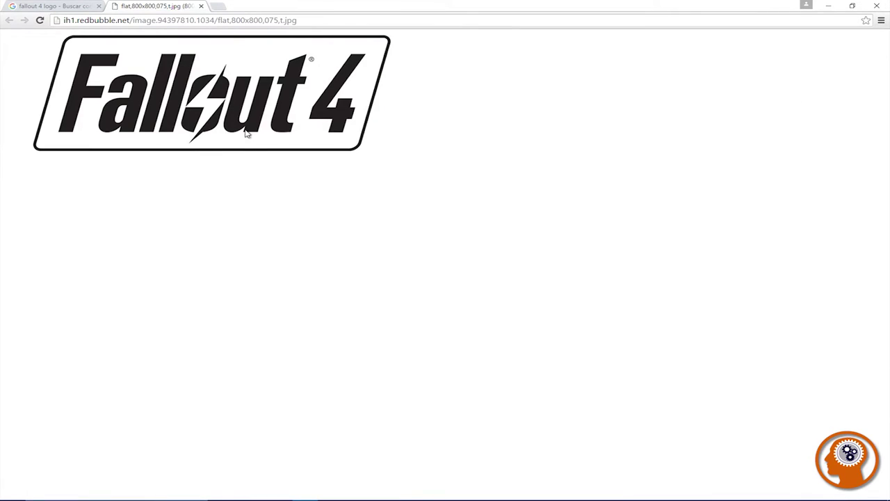
Step: Start saving the logo image with Guardar imagen como, then cancel the save dialog
{"action": "right_click", "coordinate": [248, 133]}
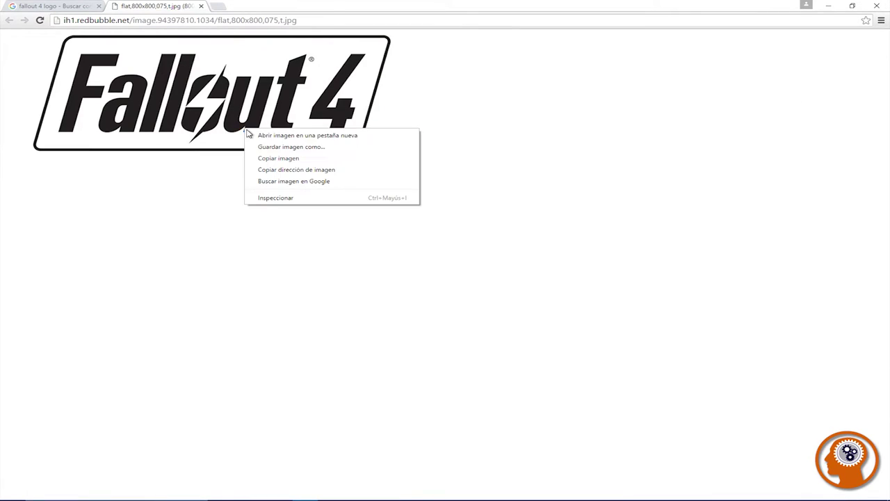
{"action": "left_click", "coordinate": [282, 147]}
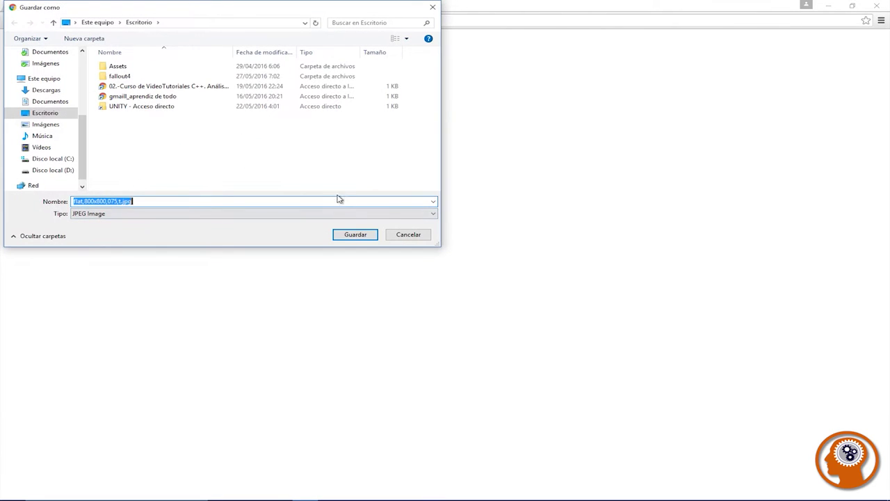
{"action": "left_click", "coordinate": [402, 236]}
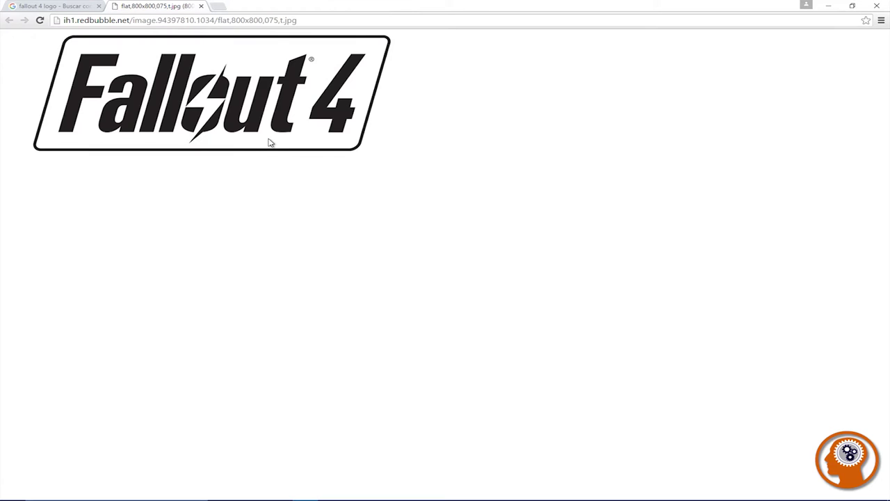
{"action": "scroll", "coordinate": [271, 142], "scroll_direction": "up", "scroll_amount": 7}
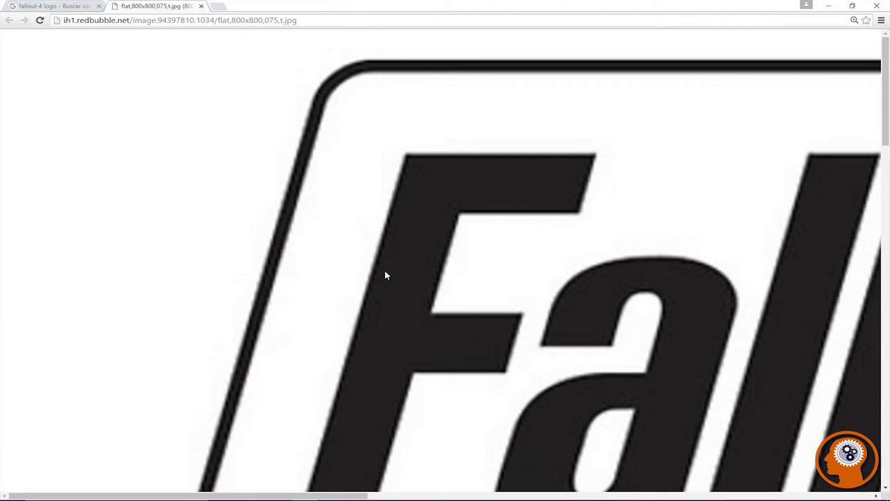
{"action": "scroll", "coordinate": [392, 292], "scroll_direction": "down", "scroll_amount": 6}
{"action": "scroll", "coordinate": [373, 249], "scroll_direction": "up", "scroll_amount": 6}
{"action": "scroll", "coordinate": [377, 248], "scroll_direction": "down", "scroll_amount": 5}
{"action": "scroll", "coordinate": [377, 256], "scroll_direction": "up", "scroll_amount": 3}
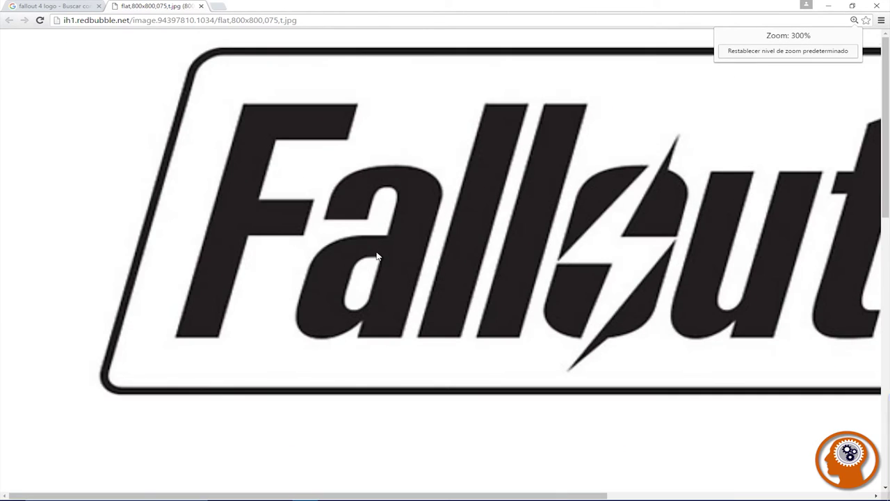
{"action": "scroll", "coordinate": [378, 256], "scroll_direction": "up", "scroll_amount": 2}
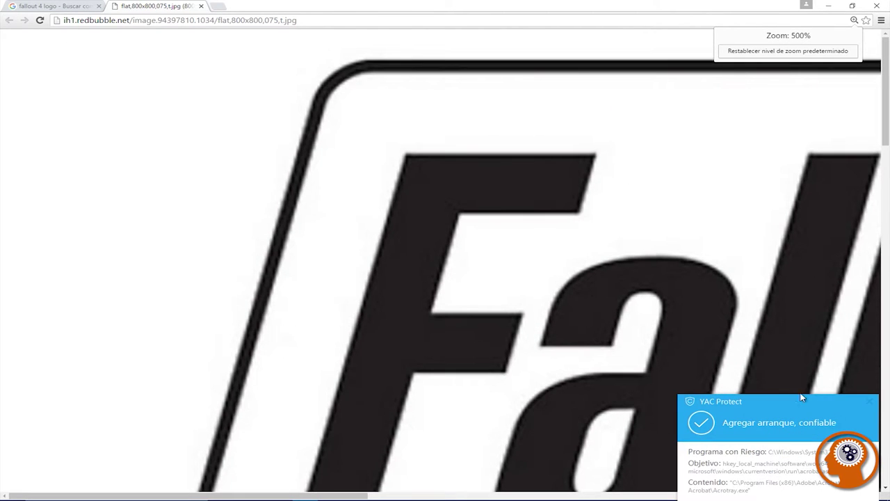
{"action": "left_click", "coordinate": [869, 402]}
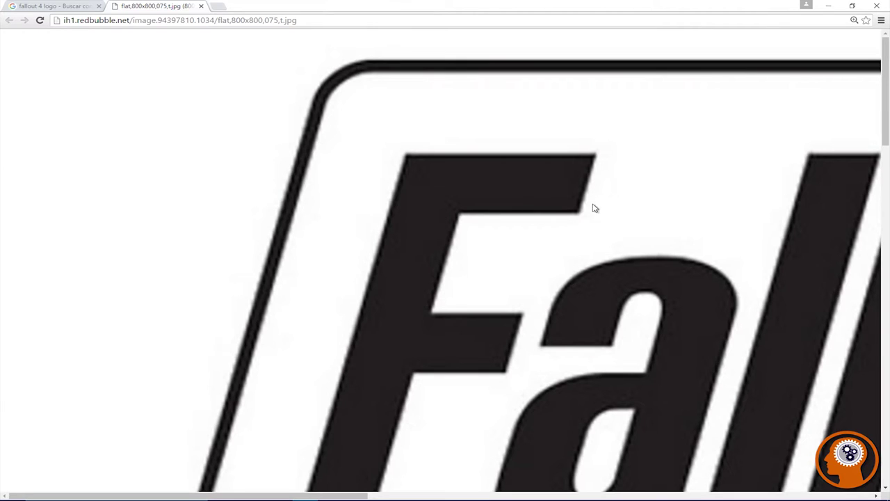
{"action": "scroll", "coordinate": [437, 262], "scroll_direction": "down", "scroll_amount": 4}
{"action": "scroll", "coordinate": [437, 262], "scroll_direction": "up", "scroll_amount": 6}
{"action": "scroll", "coordinate": [437, 258], "scroll_direction": "down", "scroll_amount": 3}
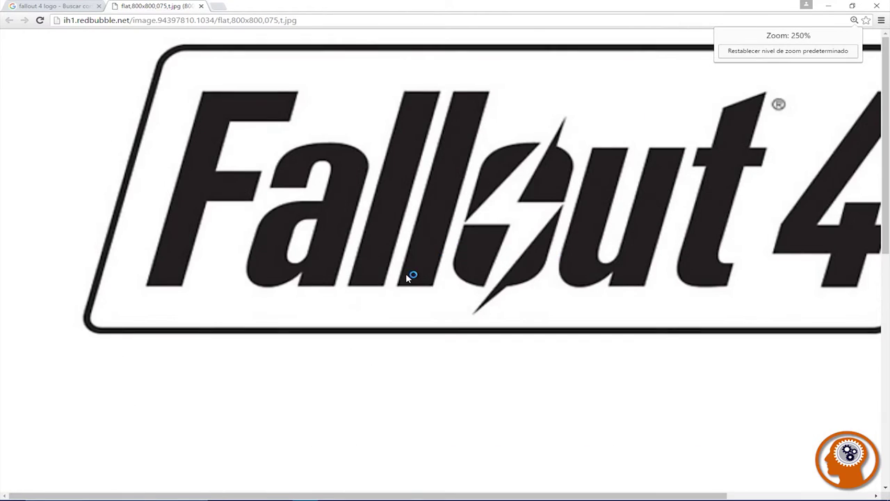
{"action": "scroll", "coordinate": [410, 277], "scroll_direction": "up", "scroll_amount": 3}
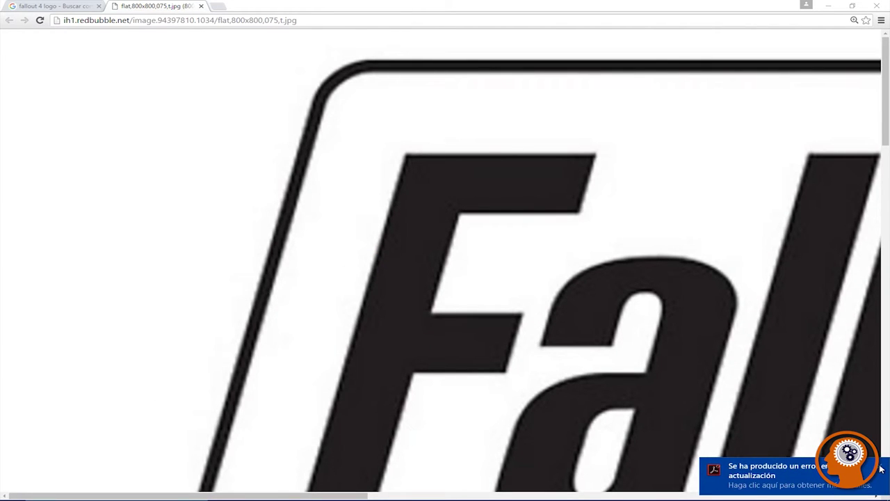
{"action": "left_click", "coordinate": [880, 470]}
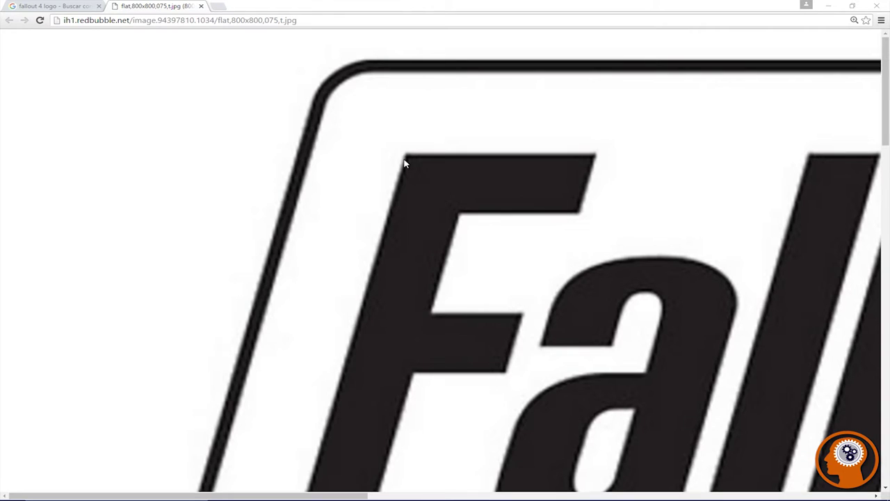
{"action": "scroll", "coordinate": [404, 166], "scroll_direction": "down", "scroll_amount": 5}
{"action": "scroll", "coordinate": [403, 167], "scroll_direction": "up", "scroll_amount": 1}
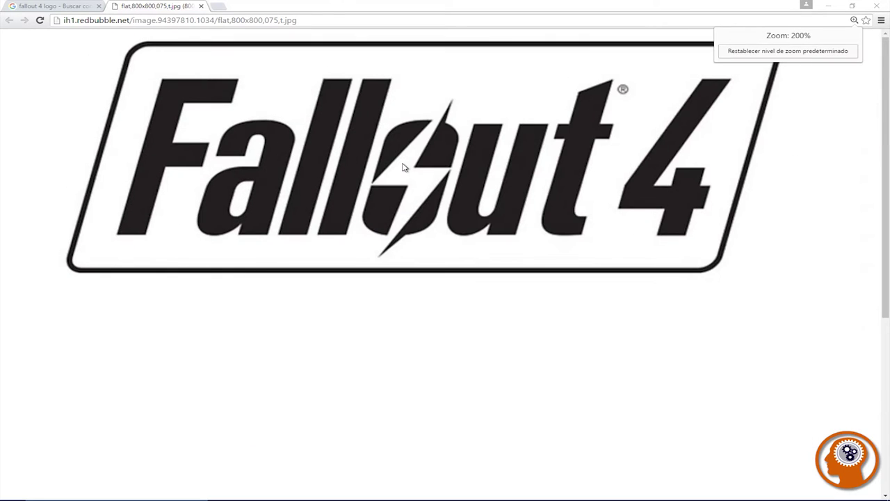
{"action": "scroll", "coordinate": [404, 167], "scroll_direction": "down", "scroll_amount": 1}
{"action": "scroll", "coordinate": [402, 169], "scroll_direction": "up", "scroll_amount": 5}
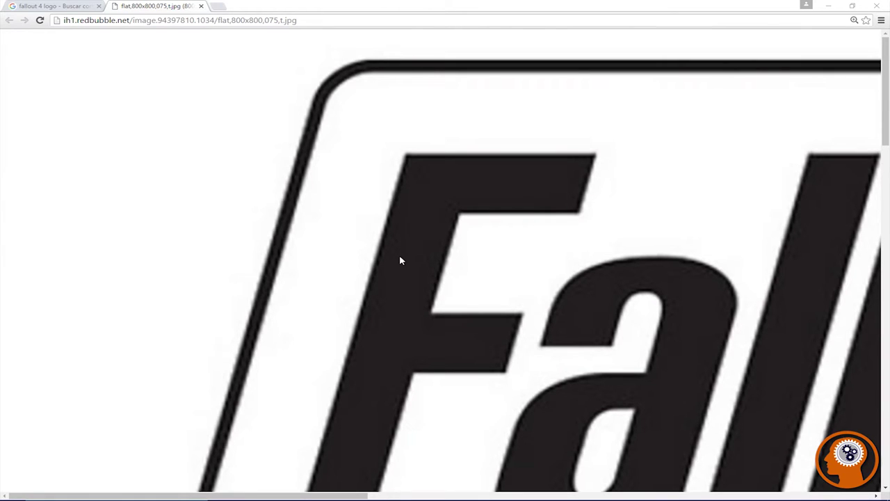
{"action": "scroll", "coordinate": [413, 208], "scroll_direction": "down", "scroll_amount": 14}
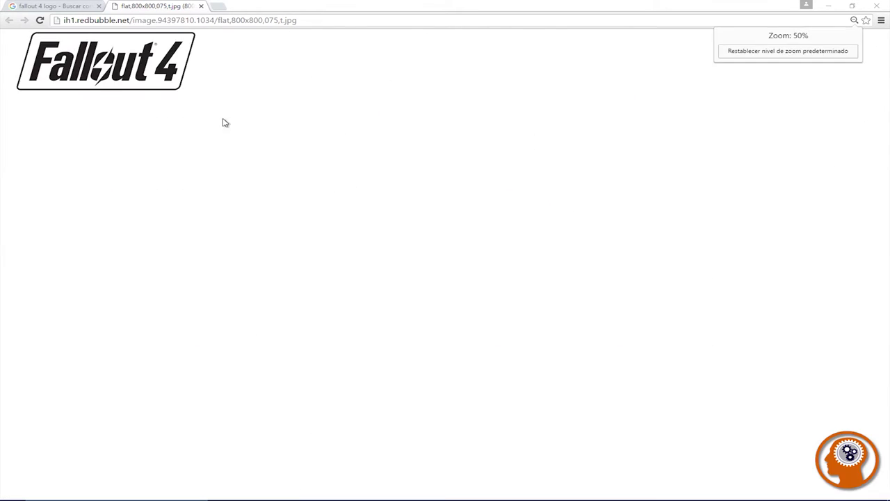
Step: Zoom the Fallout 4 logo image in and out, then close its tab and the browser
{"action": "scroll", "coordinate": [222, 122], "scroll_direction": "down", "scroll_amount": 2}
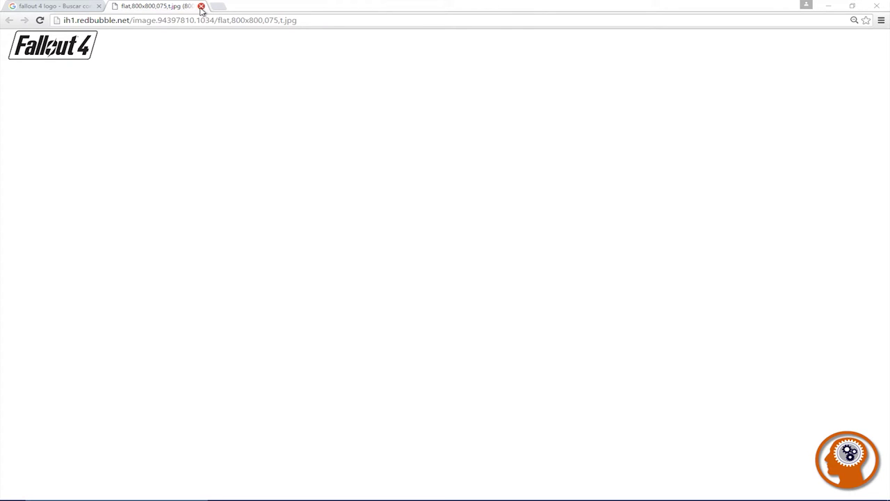
{"action": "scroll", "coordinate": [100, 43], "scroll_direction": "up", "scroll_amount": 4, "text": "ctrl"}
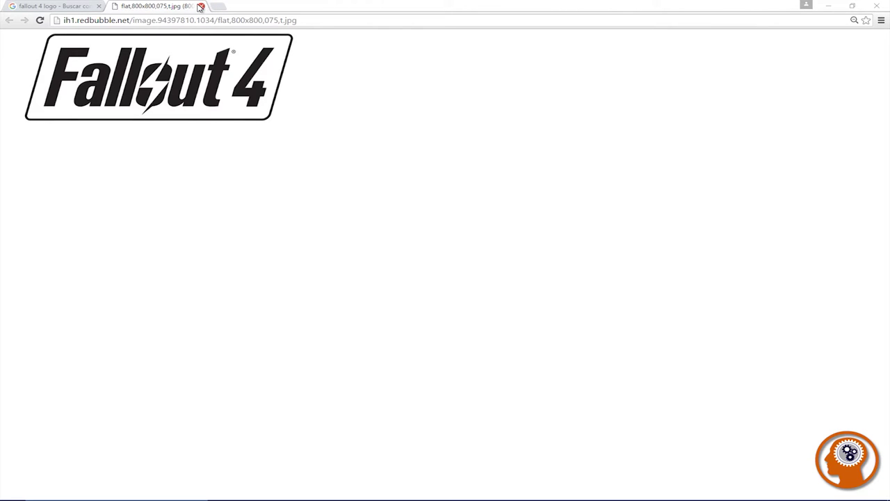
{"action": "scroll", "coordinate": [144, 83], "scroll_direction": "up", "scroll_amount": 8}
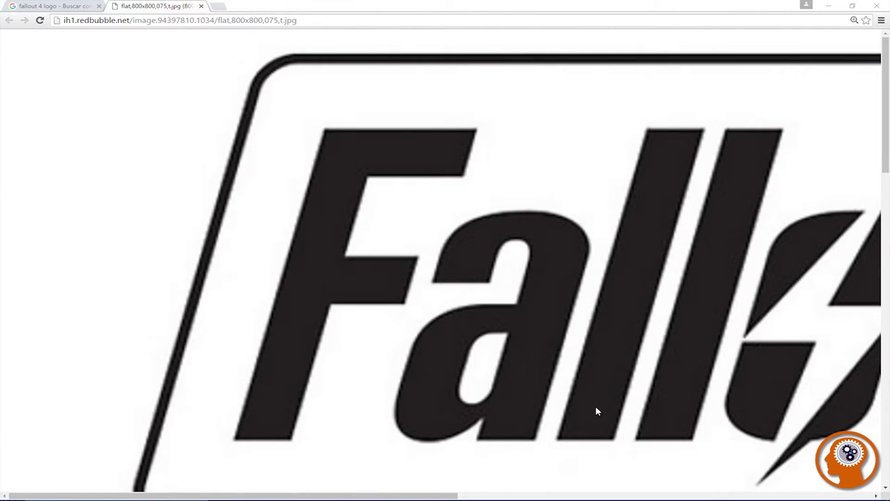
{"action": "scroll", "coordinate": [409, 236], "scroll_direction": "down", "scroll_amount": 5}
{"action": "scroll", "coordinate": [373, 208], "scroll_direction": "up", "scroll_amount": 2}
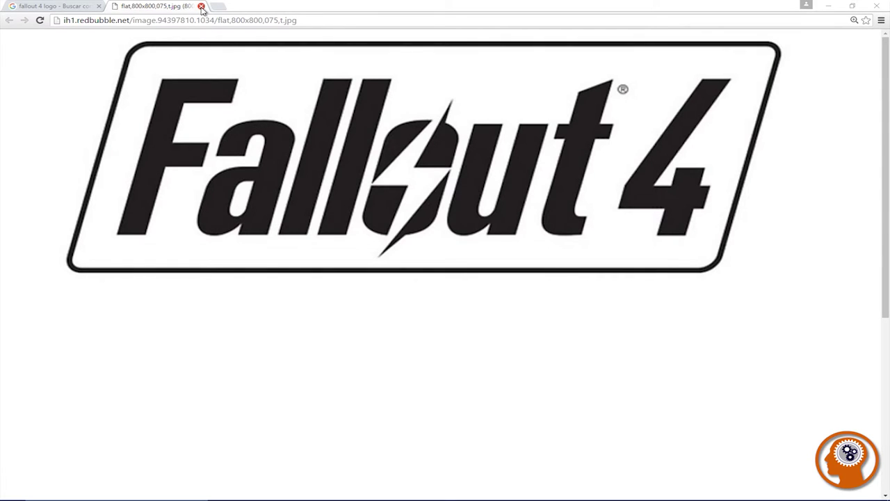
{"action": "left_click", "coordinate": [201, 6]}
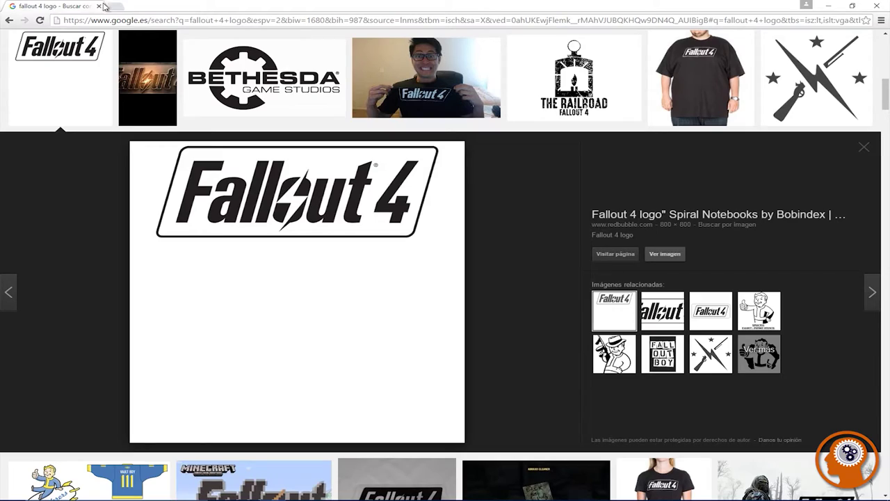
{"action": "left_click", "coordinate": [100, 7]}
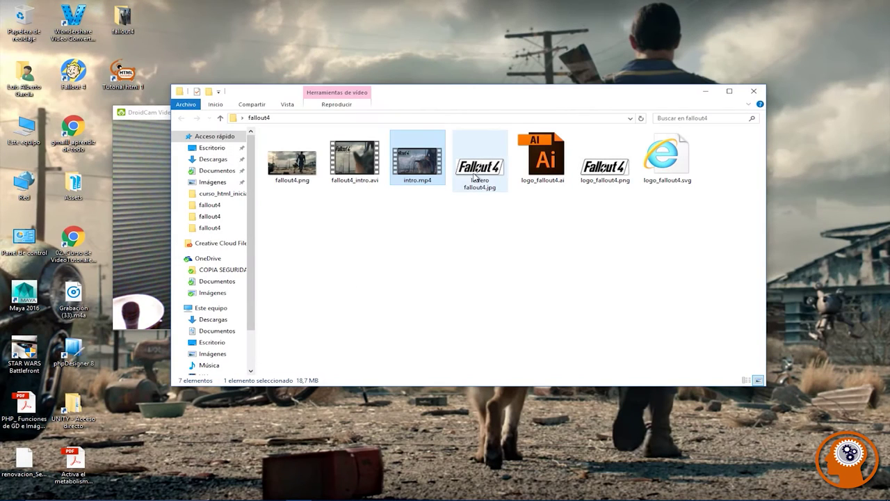
Step: Open letrero fallout4.jpg from the fallout4 folder in Photoshop
{"action": "double_click", "coordinate": [478, 169]}
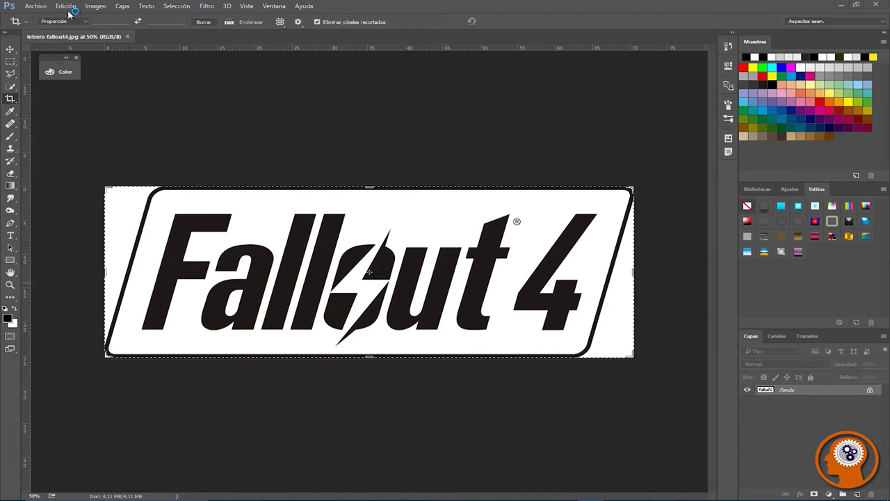
{"action": "left_click", "coordinate": [95, 7]}
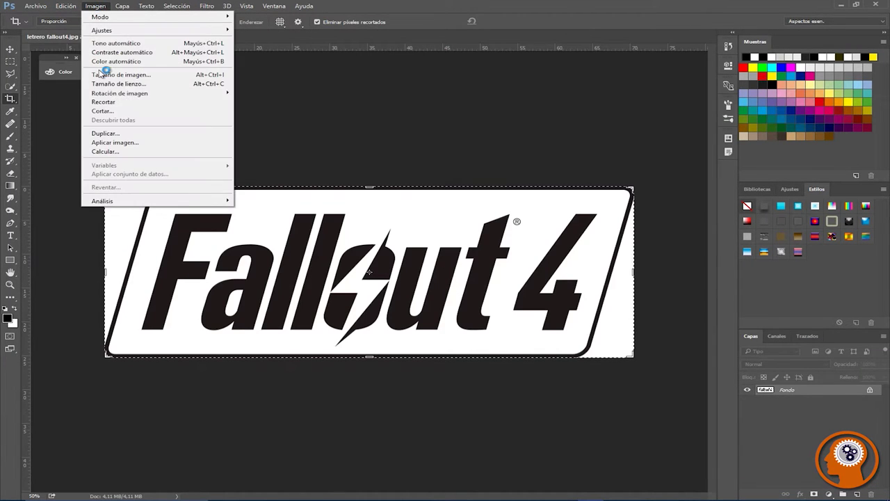
Step: Dismiss the Photoshop trial notice and open Imagen > Tamaño de imagen for the logo
{"action": "left_click", "coordinate": [93, 7]}
{"action": "left_click", "coordinate": [96, 7]}
{"action": "left_click", "coordinate": [98, 7]}
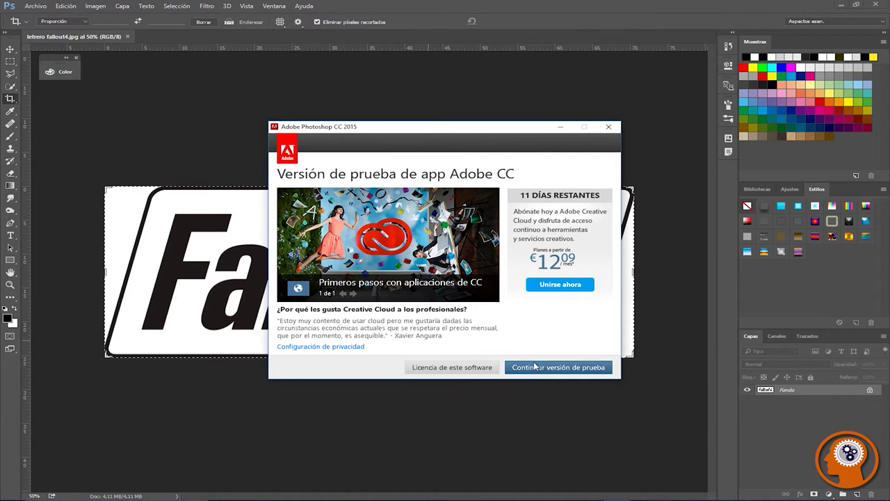
{"action": "left_click", "coordinate": [538, 369]}
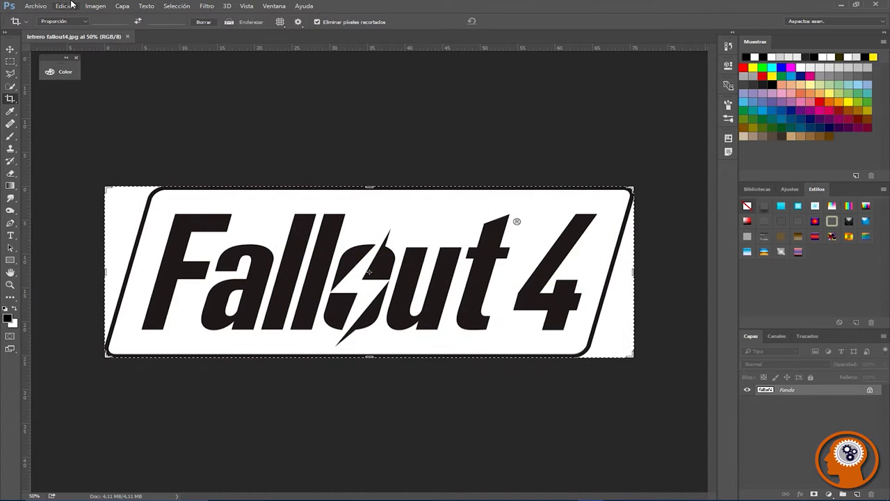
{"action": "left_click", "coordinate": [96, 7]}
{"action": "left_click", "coordinate": [115, 75]}
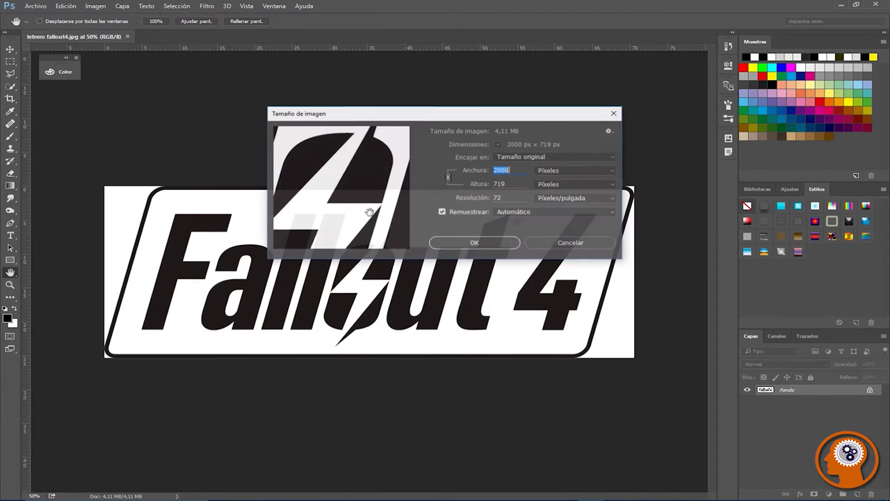
Step: Replace the Resolución value 72 with 266, then delete it, leaving the size at 56 × 20 px
{"action": "left_click", "coordinate": [500, 198]}
{"action": "double_click", "coordinate": [499, 198]}
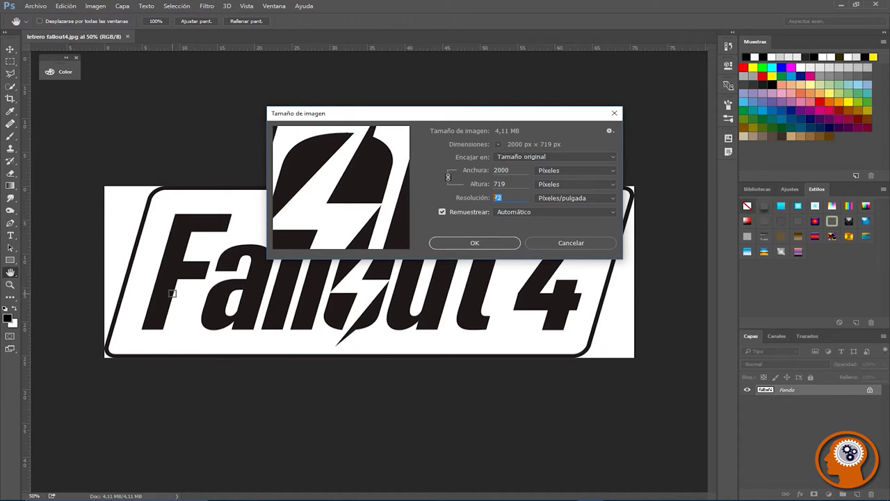
{"action": "type", "text": "266"}
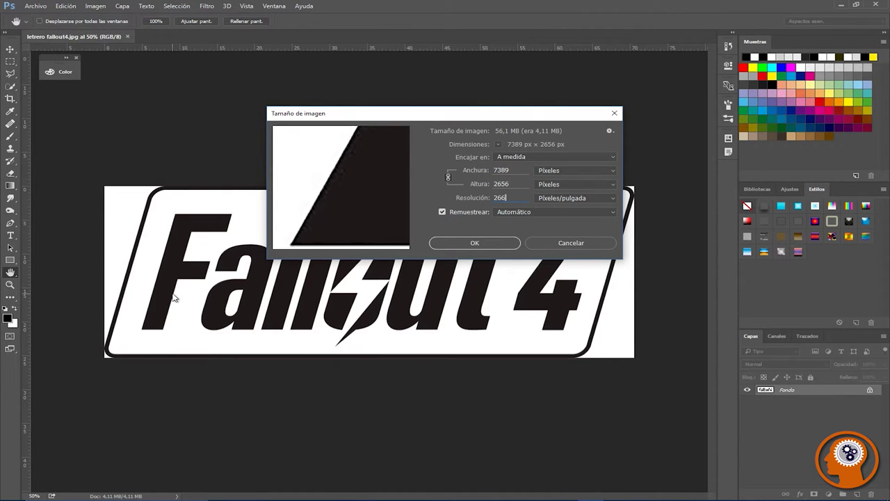
{"action": "key", "text": "BackSpace"}
{"action": "key", "text": "BackSpace"}
{"action": "key", "text": "BackSpace"}
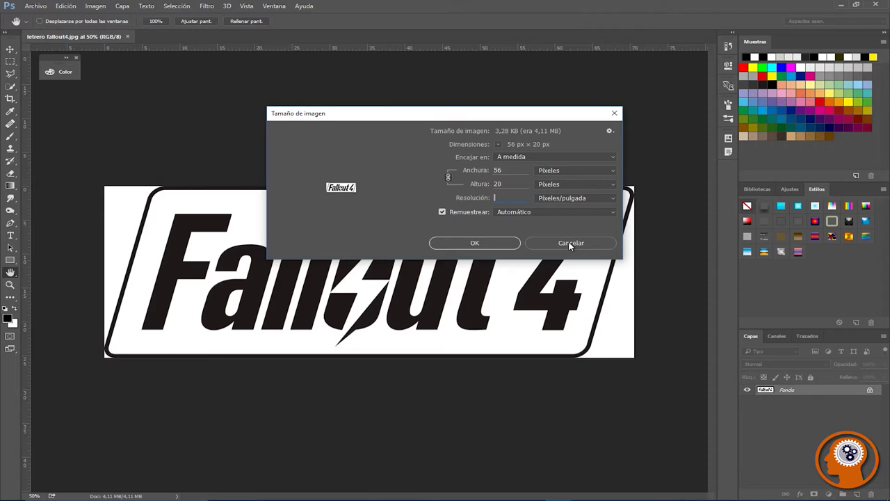
Step: Dismiss the resolution warning, switch width units to Centímetros, and set Resolución to 266
{"action": "left_click", "coordinate": [558, 174]}
{"action": "left_click", "coordinate": [459, 196]}
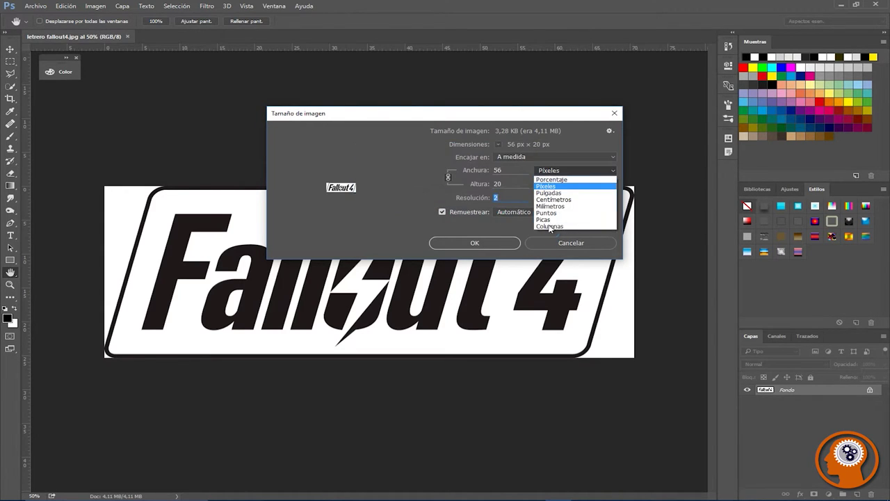
{"action": "left_click", "coordinate": [546, 201]}
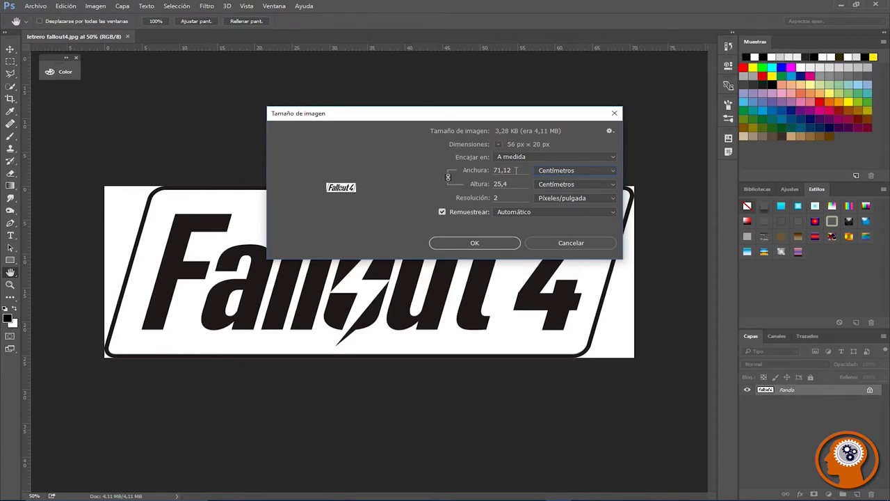
{"action": "double_click", "coordinate": [495, 198]}
{"action": "type", "text": "150"}
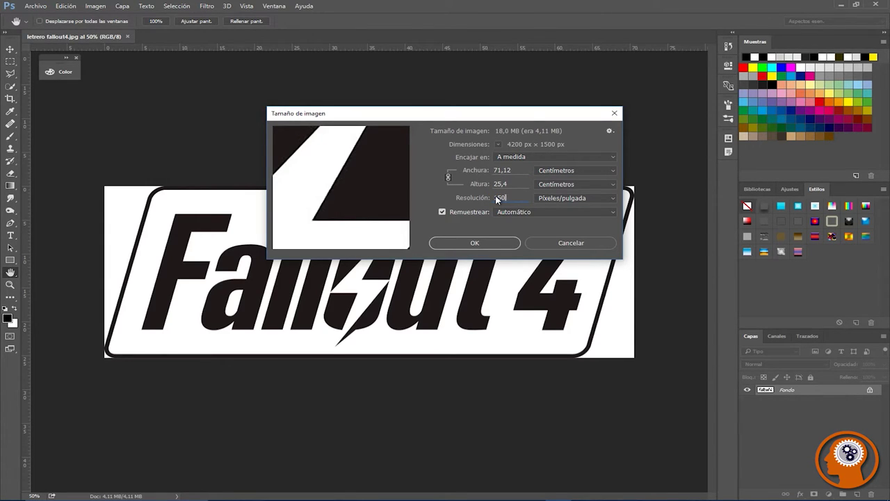
{"action": "key", "text": "BackSpace"}
{"action": "key", "text": "BackSpace"}
{"action": "key", "text": "BackSpace"}
{"action": "type", "text": "266"}
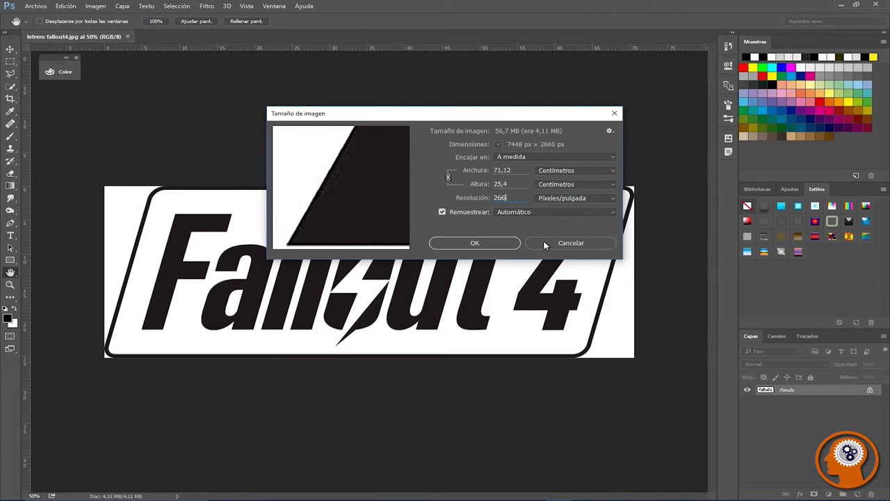
{"action": "left_click_drag", "start_coordinate": [512, 197], "coordinate": [482, 195]}
Step: Cancel the resize, then reopen Tamaño de imagen to confirm 2000 × 719 px at 72 ppi
{"action": "left_click", "coordinate": [569, 243]}
{"action": "key", "text": "c"}
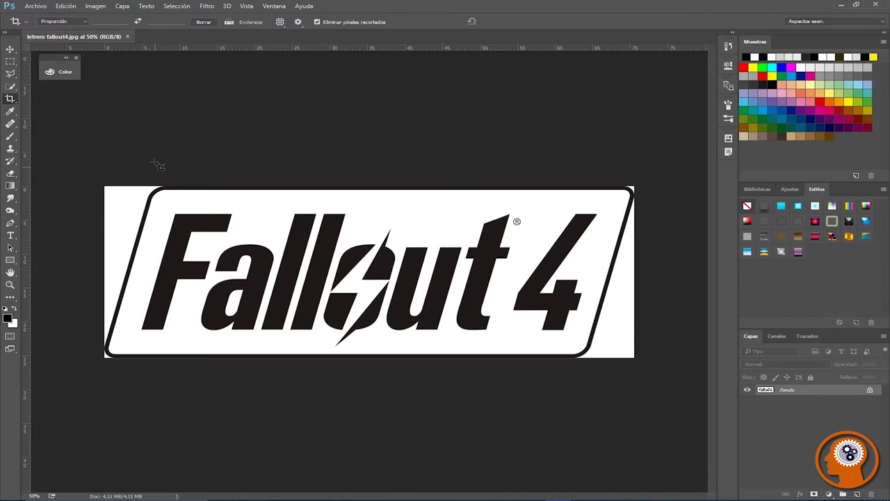
{"action": "left_click", "coordinate": [95, 6]}
{"action": "left_click", "coordinate": [114, 75]}
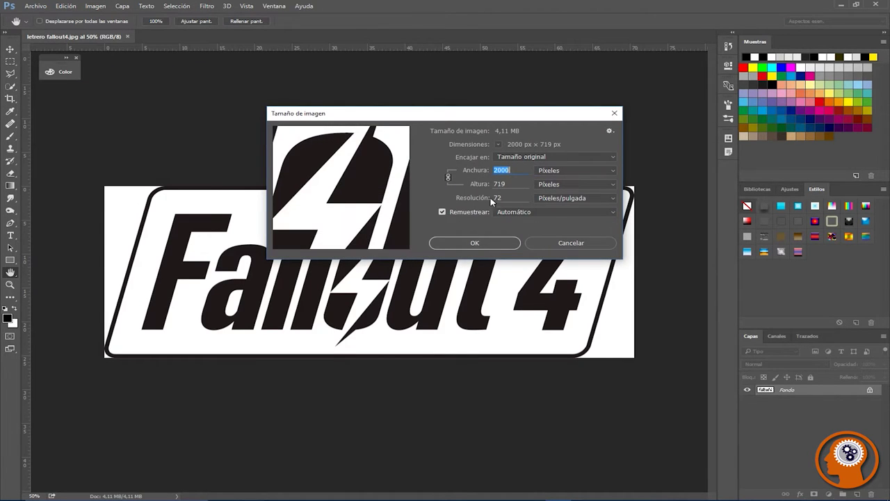
{"action": "left_click", "coordinate": [549, 244]}
Step: Dismiss the image size dialog and close Photoshop
{"action": "key", "text": "c"}
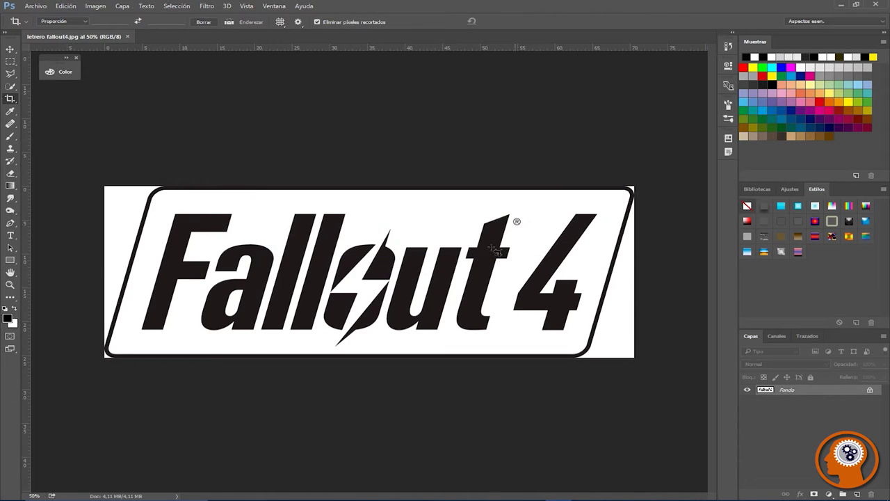
{"action": "mouse_move", "coordinate": [298, 491]}
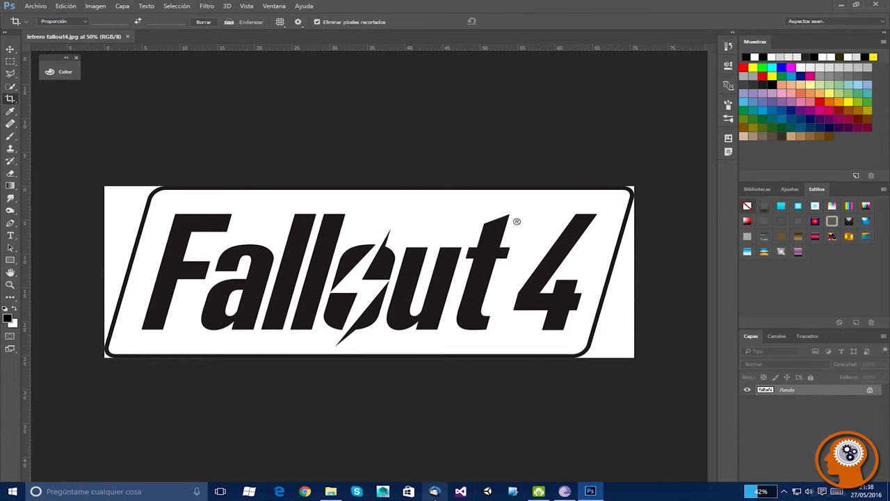
{"action": "left_click", "coordinate": [13, 492]}
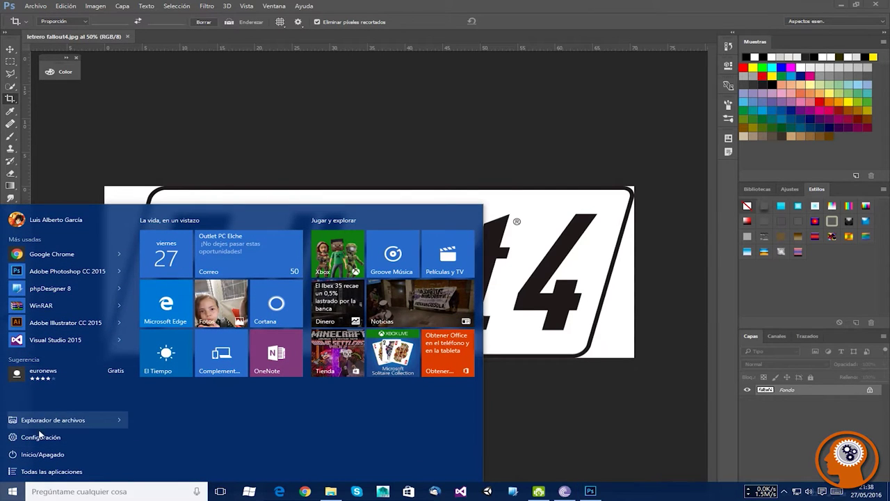
{"action": "left_click", "coordinate": [42, 472]}
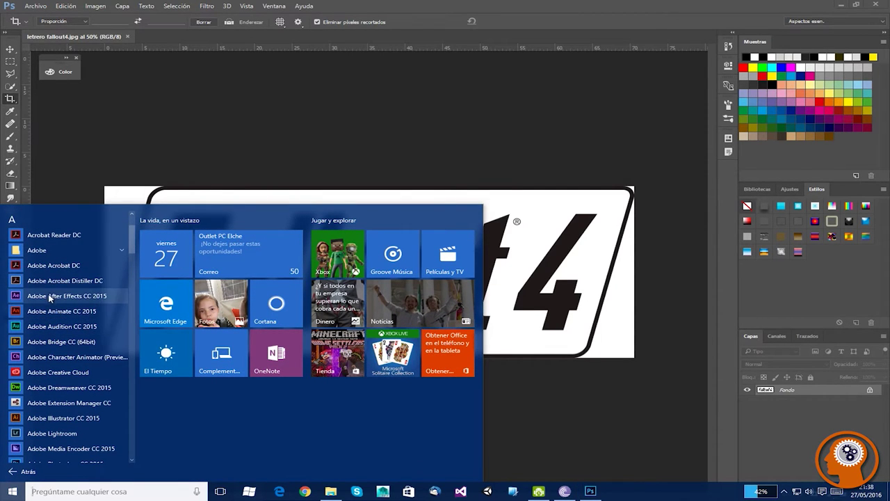
{"action": "double_click", "coordinate": [448, 4]}
{"action": "left_click_drag", "start_coordinate": [724, 17], "coordinate": [525, 144]}
{"action": "left_click", "coordinate": [564, 147]}
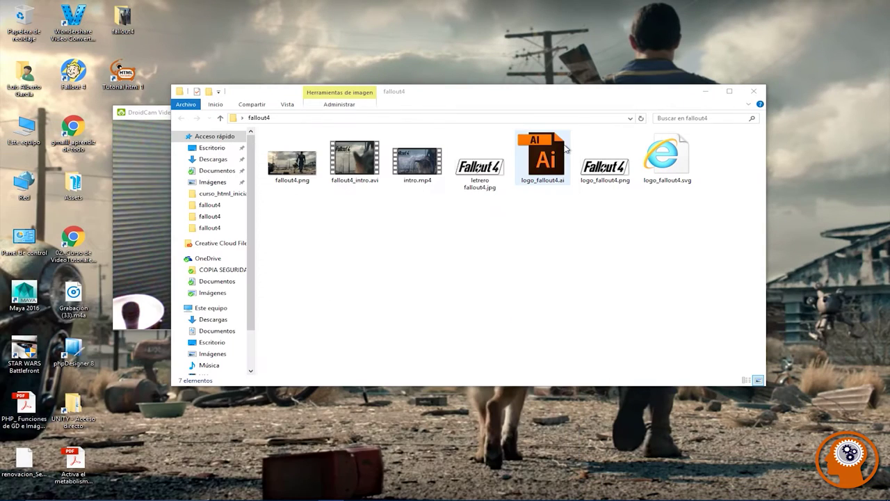
Step: Launch Adobe Illustrator CC 2015 from Start > Todas las aplicaciones
{"action": "left_click", "coordinate": [12, 495]}
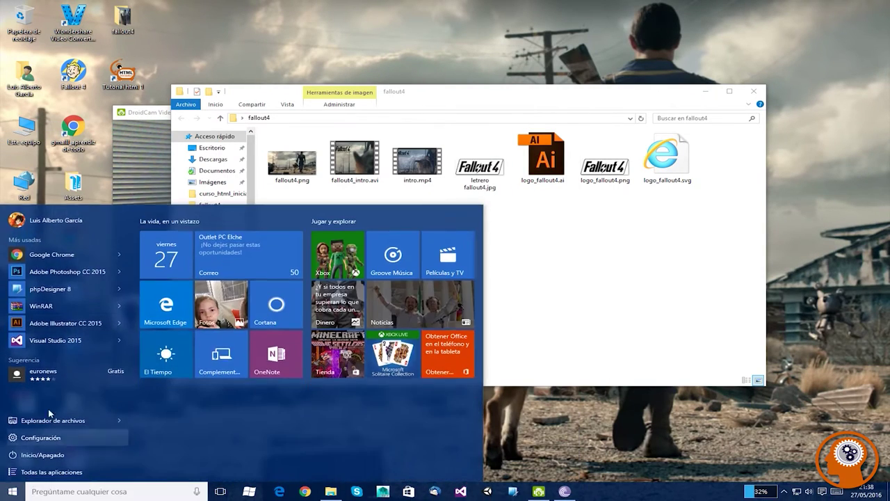
{"action": "left_click", "coordinate": [49, 471]}
{"action": "scroll", "coordinate": [51, 309], "scroll_direction": "down", "scroll_amount": 2}
{"action": "scroll", "coordinate": [51, 309], "scroll_direction": "down", "scroll_amount": 1}
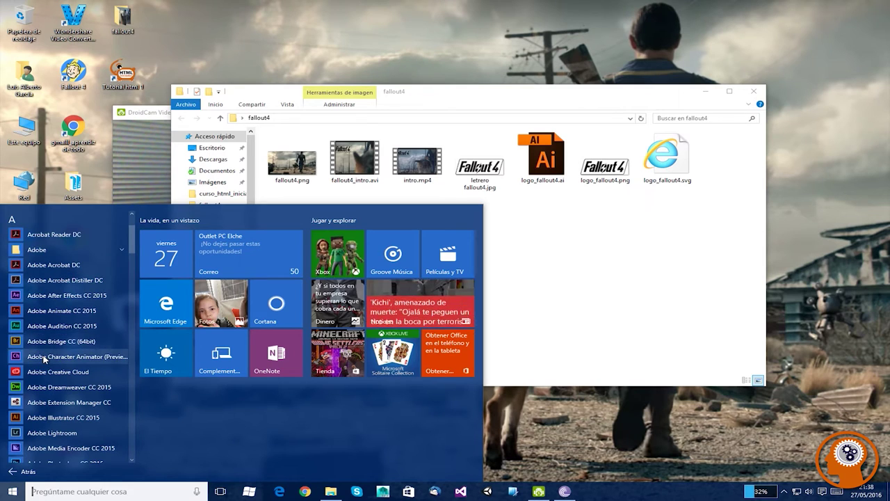
{"action": "scroll", "coordinate": [43, 369], "scroll_direction": "down", "scroll_amount": 1}
{"action": "left_click", "coordinate": [45, 383]}
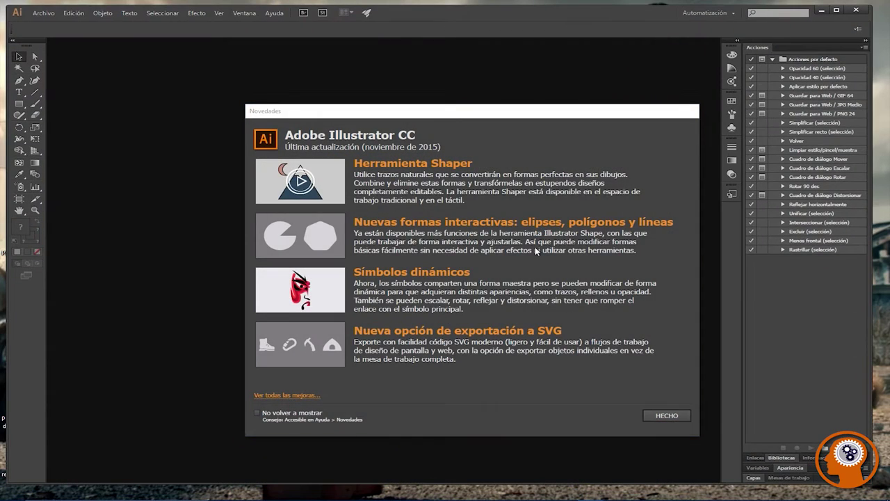
Step: Close the Novedades welcome screen, maximize Illustrator, and keep using the trial version
{"action": "left_click", "coordinate": [681, 419]}
{"action": "left_click_drag", "start_coordinate": [411, 21], "coordinate": [439, 79]}
{"action": "left_click", "coordinate": [845, 72]}
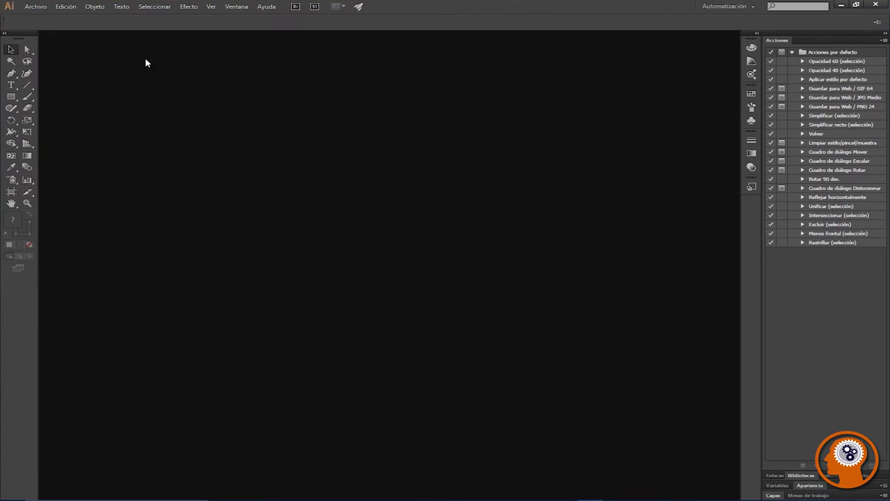
{"action": "left_click", "coordinate": [34, 6]}
{"action": "left_click", "coordinate": [462, 6]}
{"action": "left_click", "coordinate": [535, 367]}
Step: Create a new document named fallout_vector with a Carta USA artboard
{"action": "left_click", "coordinate": [35, 6]}
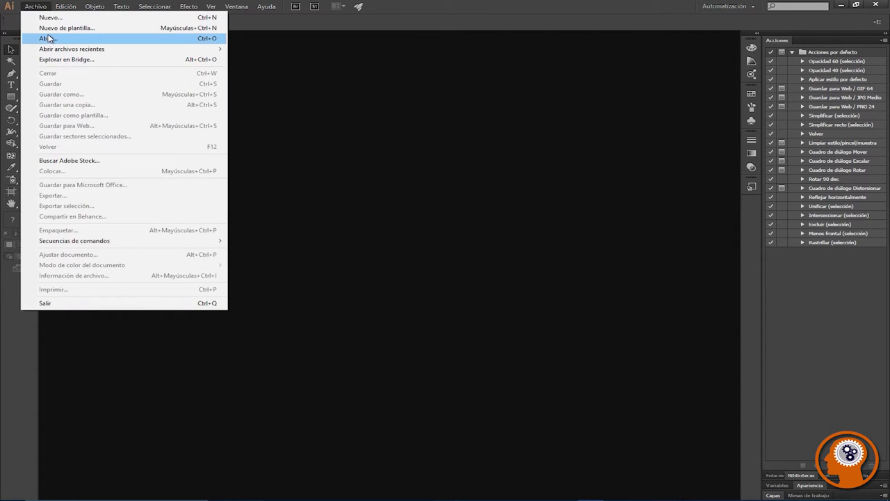
{"action": "left_click", "coordinate": [50, 18]}
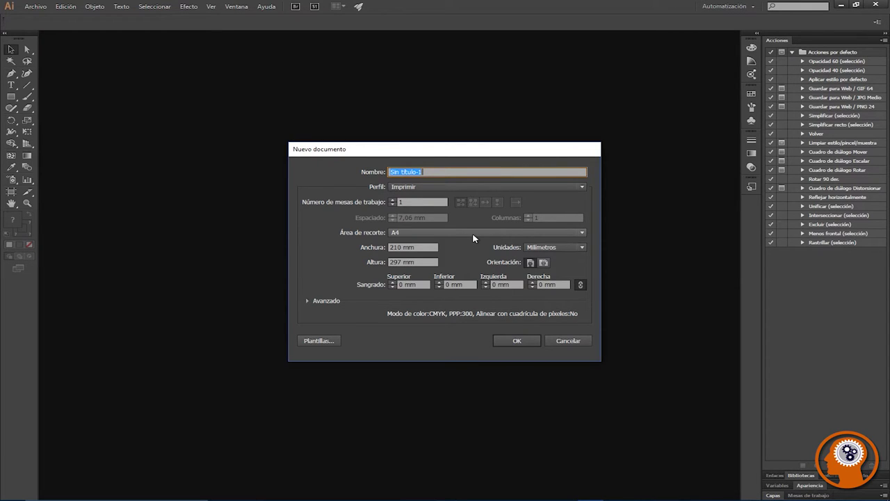
{"action": "type", "text": "logo_vectoriz"}
{"action": "key", "text": "BackSpace"}
{"action": "key", "text": "BackSpace"}
{"action": "key", "text": "BackSpace"}
{"action": "key", "text": "BackSpace"}
{"action": "key", "text": "BackSpace"}
{"action": "key", "text": "BackSpace"}
{"action": "key", "text": "BackSpace"}
{"action": "key", "text": "BackSpace"}
{"action": "key", "text": "BackSpace"}
{"action": "key", "text": "BackSpace"}
{"action": "key", "text": "BackSpace"}
{"action": "key", "text": "BackSpace"}
{"action": "key", "text": "BackSpace"}
{"action": "type", "text": "fa"}
{"action": "left_click", "coordinate": [415, 231]}
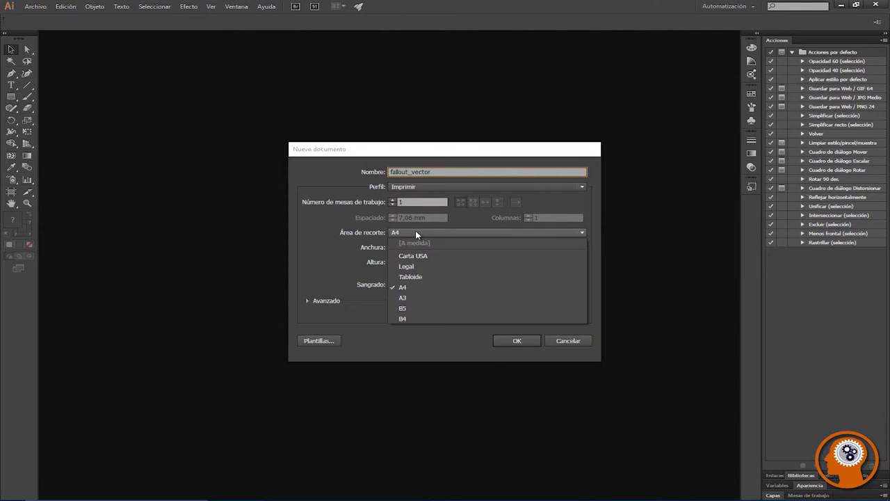
{"action": "left_click", "coordinate": [405, 277]}
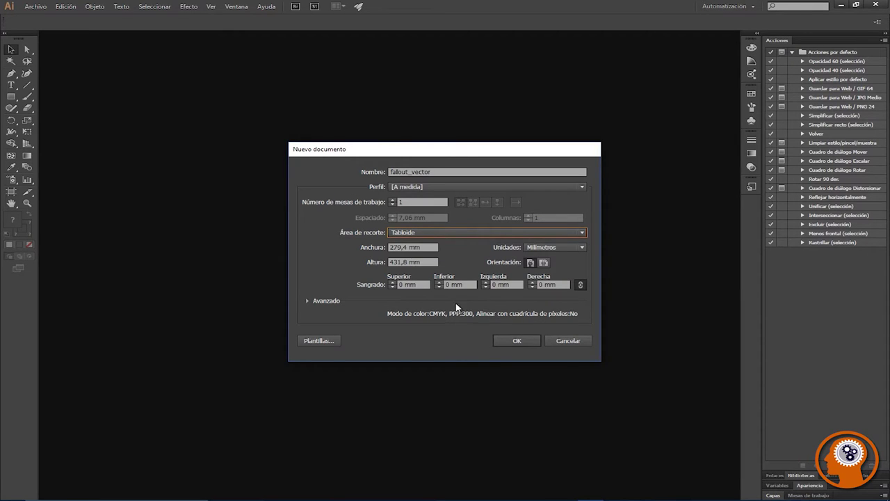
{"action": "left_click", "coordinate": [430, 232]}
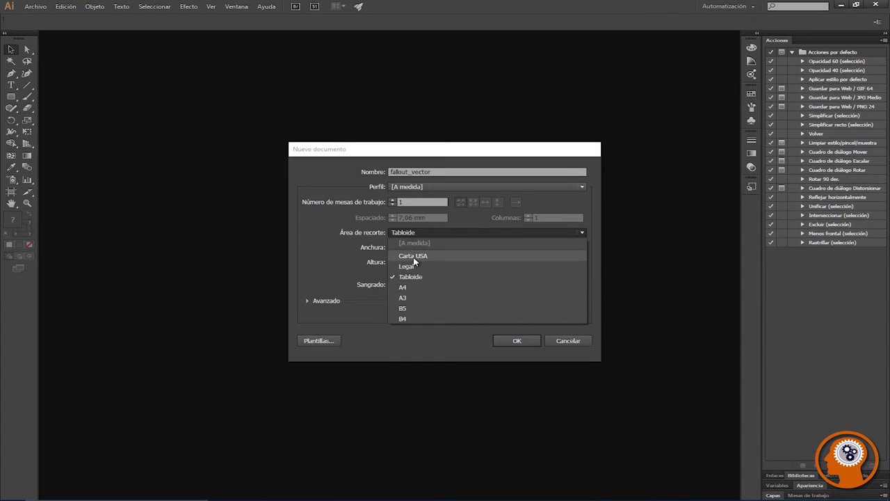
{"action": "left_click", "coordinate": [414, 256]}
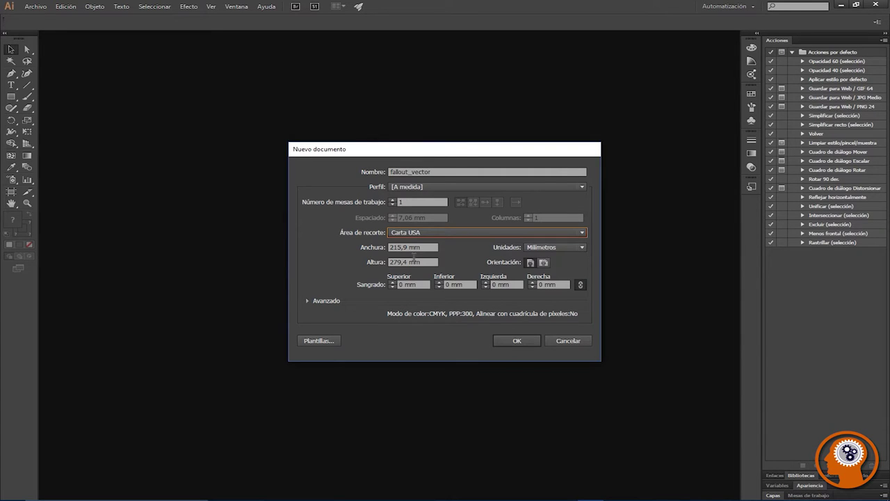
{"action": "left_click", "coordinate": [513, 341]}
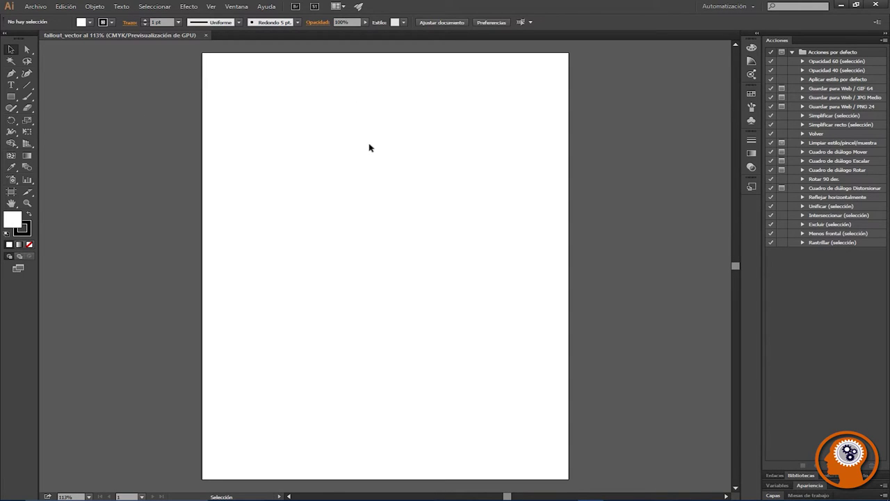
Step: Open and close the Archivo menu, then close the spell check window
{"action": "left_click", "coordinate": [39, 10]}
{"action": "left_click", "coordinate": [449, 174]}
{"action": "left_click", "coordinate": [43, 8]}
{"action": "left_click", "coordinate": [328, 199]}
{"action": "left_click", "coordinate": [36, 9]}
{"action": "left_click", "coordinate": [299, 147]}
{"action": "key", "text": "a"}
{"action": "key", "text": "ctrl+i"}
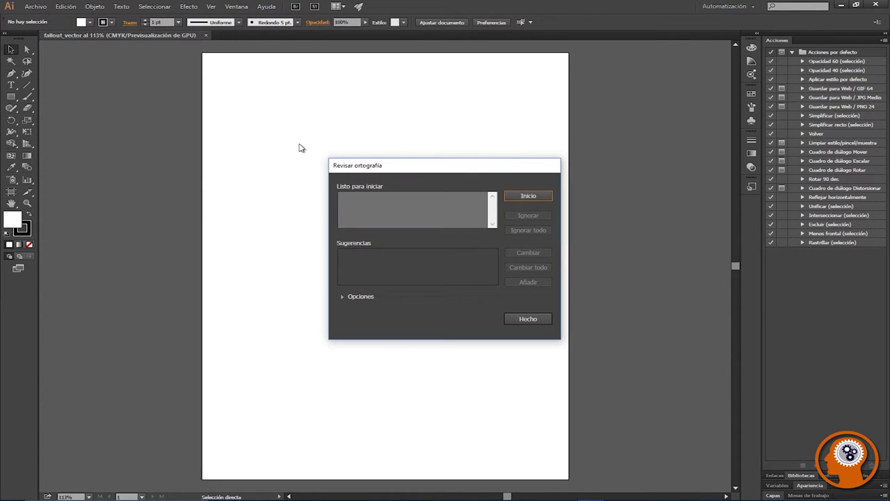
{"action": "left_click", "coordinate": [524, 319]}
Step: Place letrero fallout4.jpg as a linked image across the upper part of the page
{"action": "left_click", "coordinate": [35, 6]}
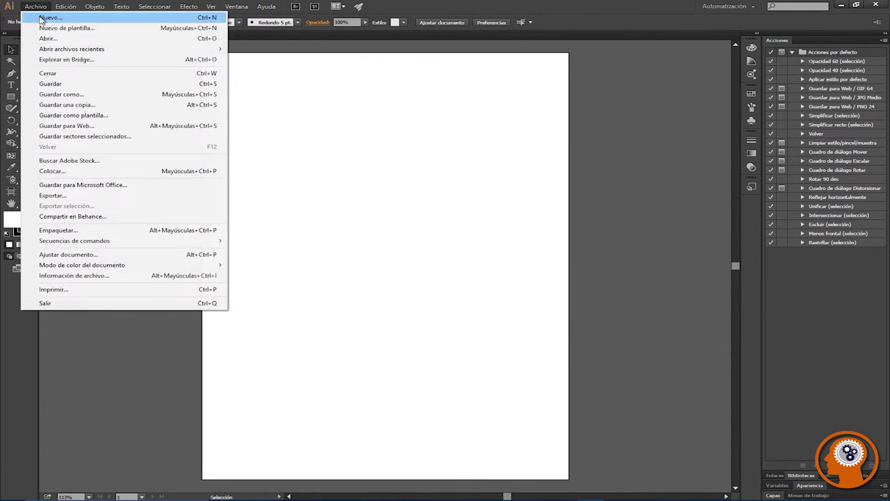
{"action": "left_click", "coordinate": [53, 171]}
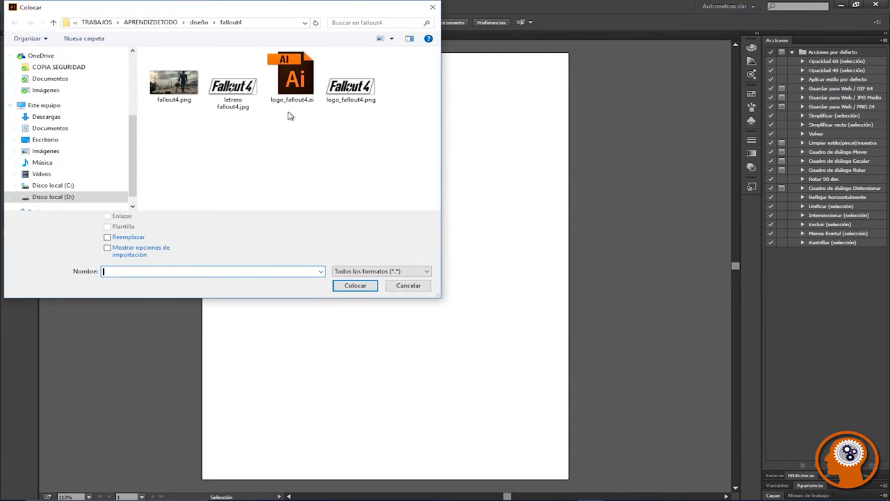
{"action": "left_click", "coordinate": [233, 89]}
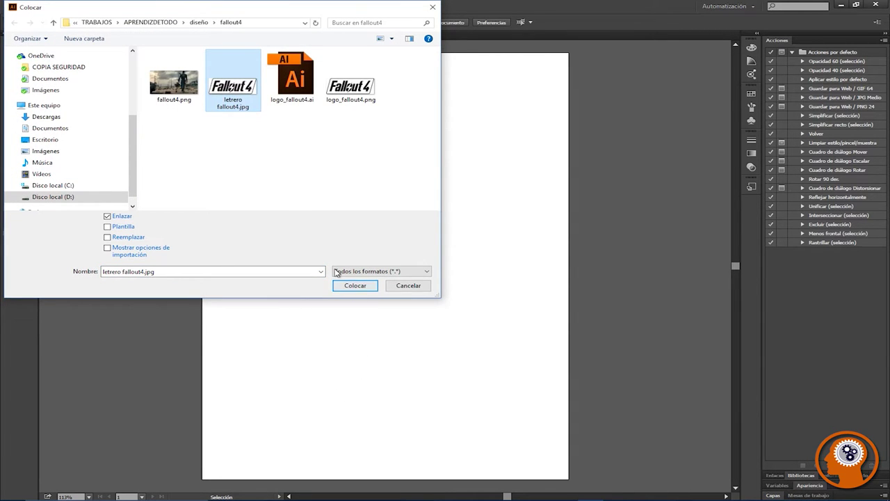
{"action": "mouse_move", "coordinate": [237, 89]}
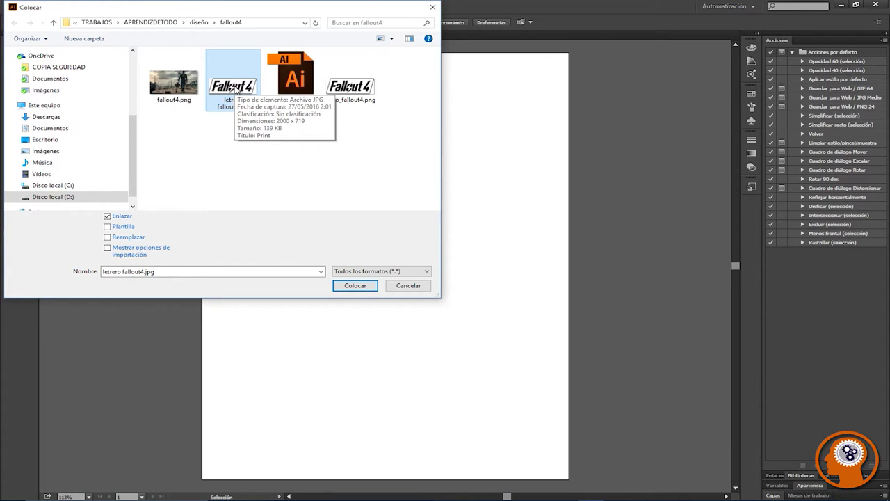
{"action": "left_click", "coordinate": [344, 285]}
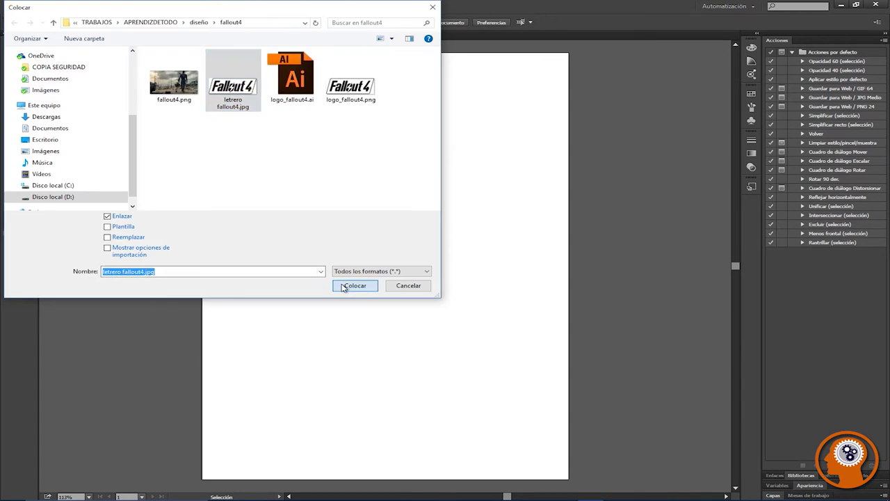
{"action": "left_click_drag", "start_coordinate": [259, 154], "coordinate": [537, 343]}
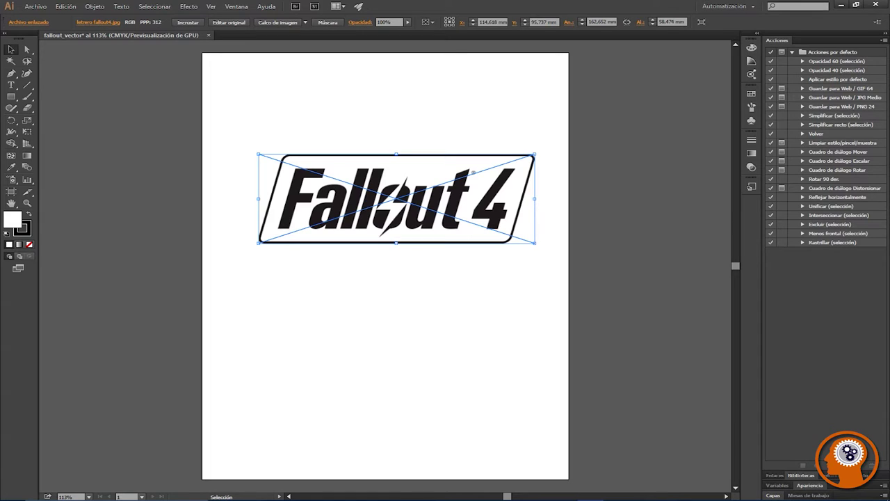
Step: Open the Mover dialog for the placed logo and close it with a 0 mm move
{"action": "key", "text": "Return"}
{"action": "left_click_drag", "start_coordinate": [642, 195], "coordinate": [647, 139]}
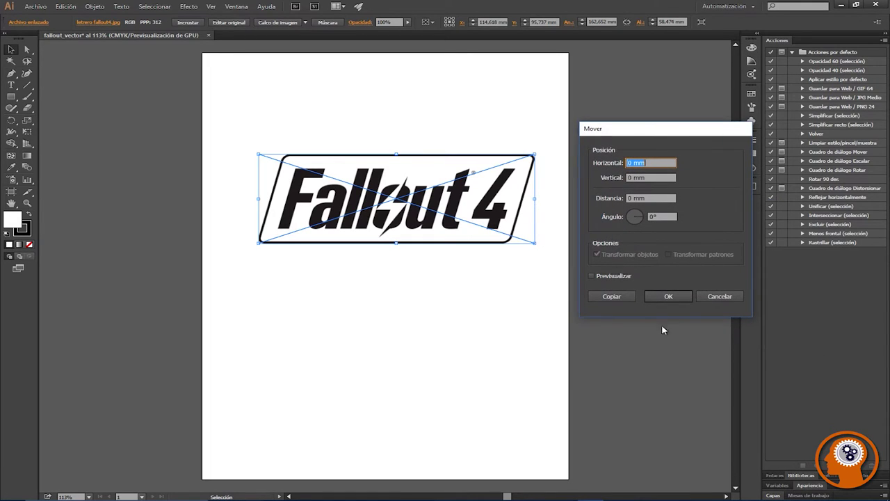
{"action": "left_click", "coordinate": [592, 276]}
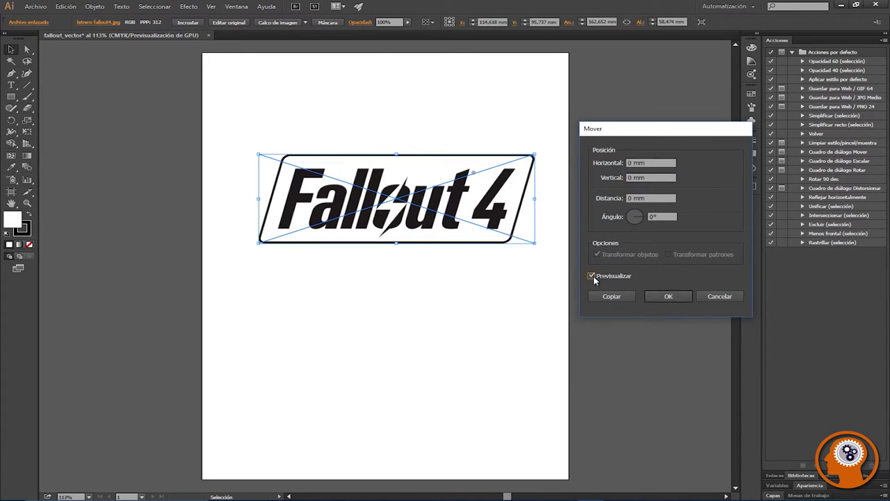
{"action": "left_click", "coordinate": [592, 276]}
{"action": "left_click", "coordinate": [666, 297]}
{"action": "key", "text": "Return"}
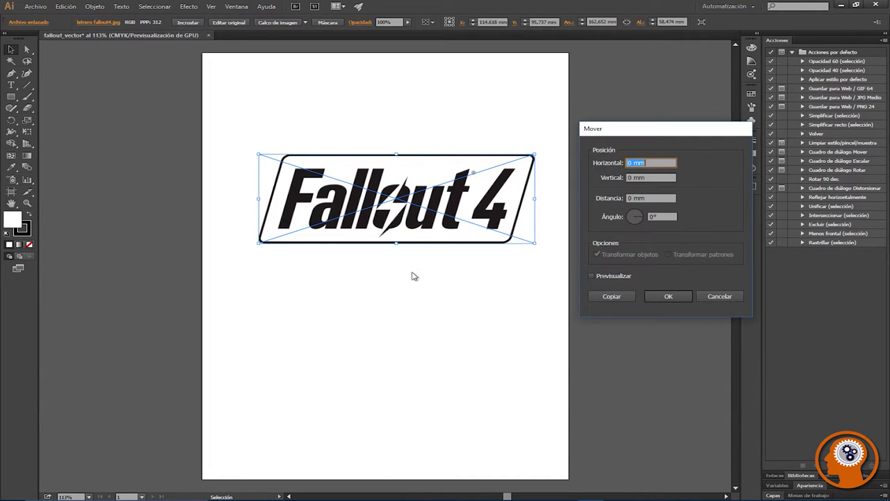
{"action": "left_click", "coordinate": [657, 293]}
Step: Select the placed Fallout 4 logo and enter isolation mode on the linked image
{"action": "left_click", "coordinate": [495, 298]}
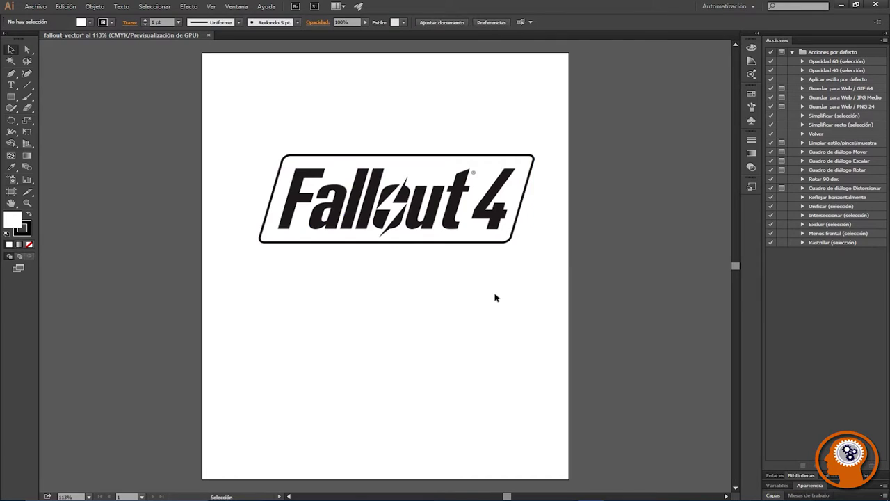
{"action": "left_click", "coordinate": [396, 206]}
{"action": "scroll", "coordinate": [373, 276], "scroll_direction": "up", "scroll_amount": 1}
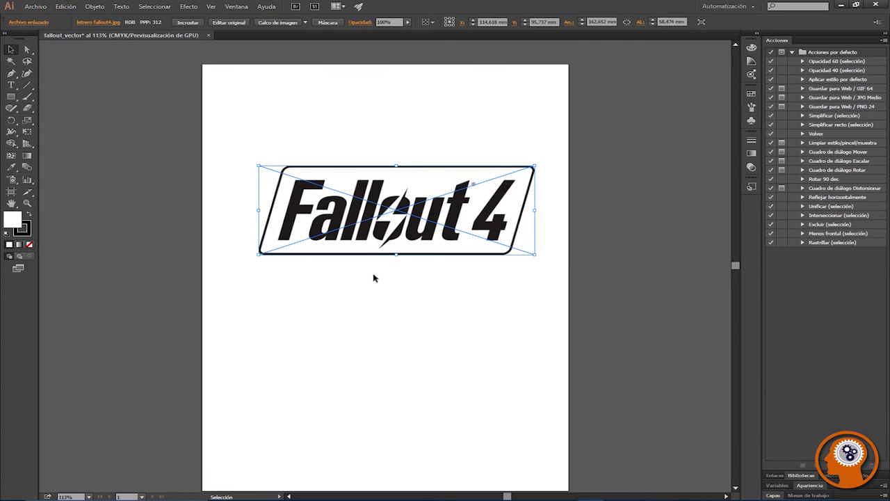
{"action": "double_click", "coordinate": [386, 215]}
{"action": "left_click", "coordinate": [379, 288]}
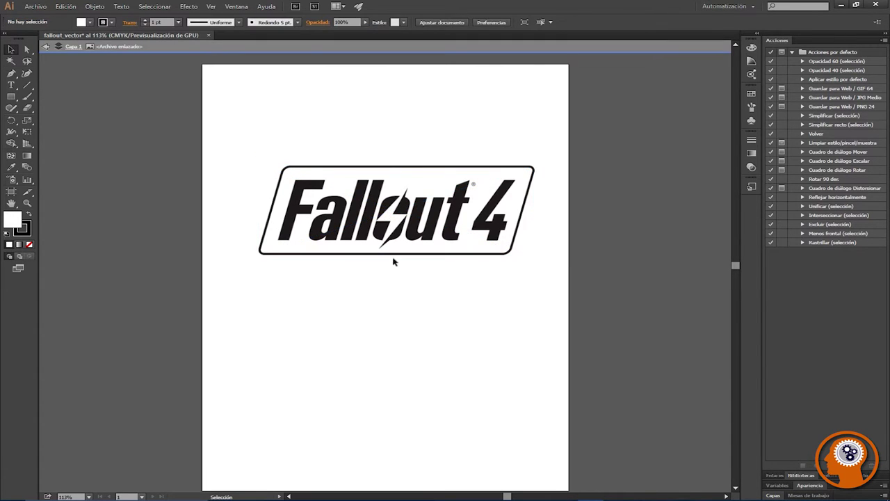
{"action": "left_click", "coordinate": [362, 215]}
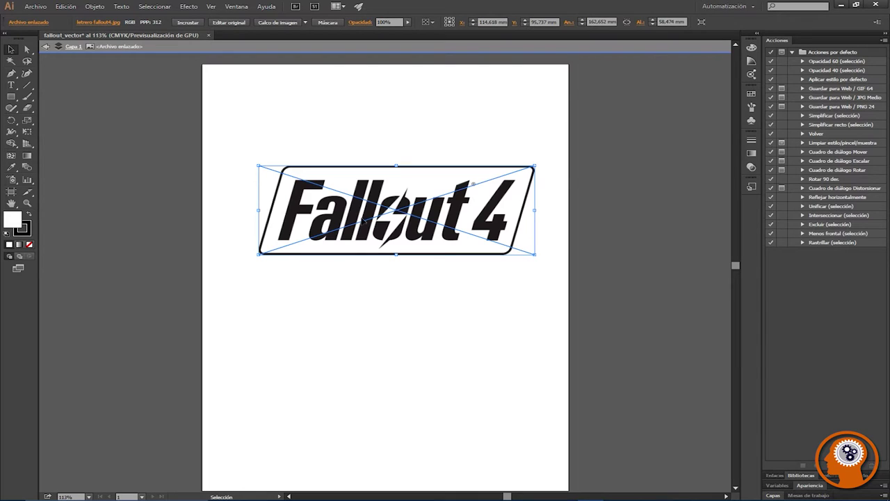
{"action": "left_click", "coordinate": [27, 202]}
{"action": "left_click", "coordinate": [318, 183]}
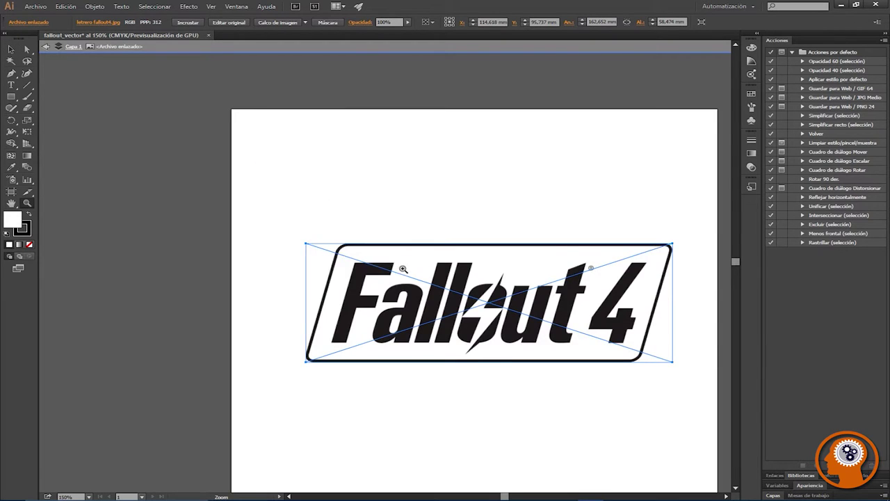
{"action": "left_click", "coordinate": [403, 266]}
{"action": "left_click", "coordinate": [370, 280]}
{"action": "left_click", "coordinate": [368, 277]}
{"action": "left_click", "coordinate": [365, 275]}
{"action": "left_click", "coordinate": [364, 267]}
{"action": "left_click", "coordinate": [364, 255]}
{"action": "left_click", "coordinate": [361, 240]}
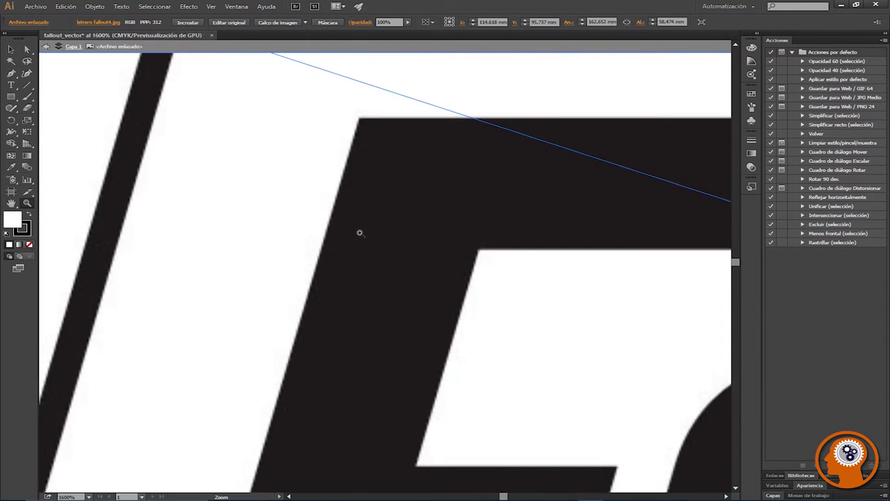
{"action": "left_click", "coordinate": [361, 228]}
{"action": "left_click", "coordinate": [368, 217]}
{"action": "left_click", "coordinate": [393, 214]}
{"action": "left_click", "coordinate": [446, 225]}
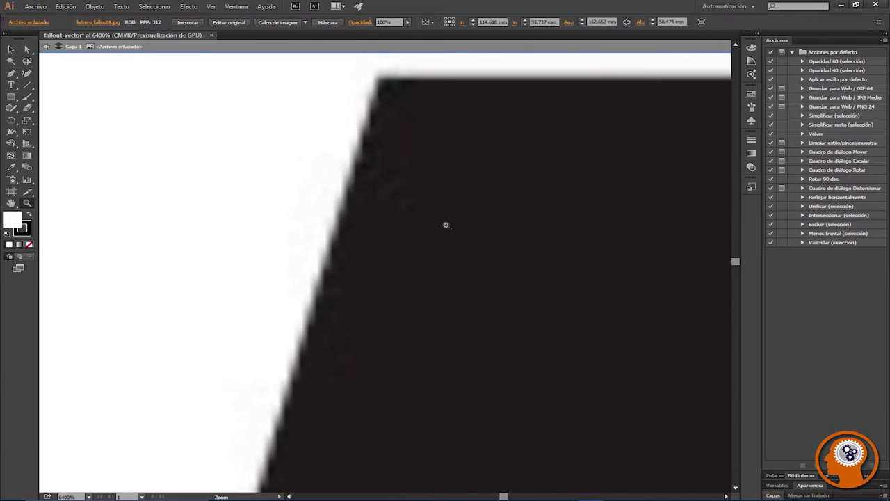
{"action": "left_click", "coordinate": [402, 217]}
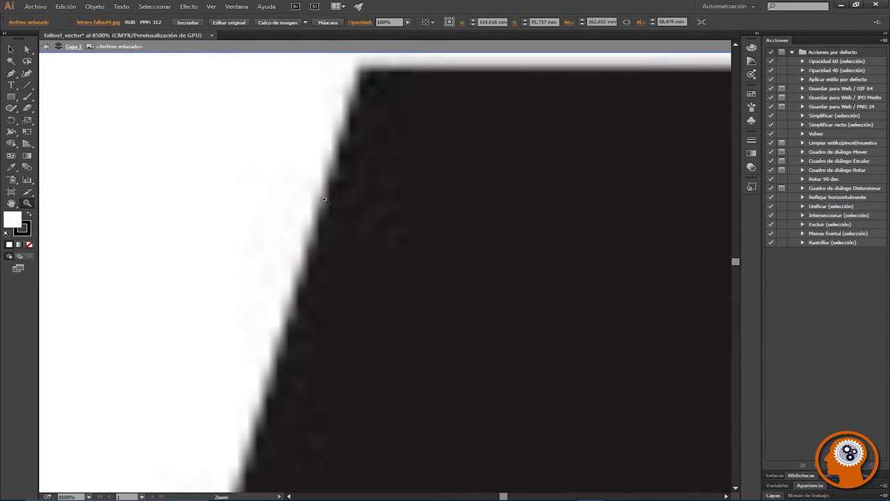
{"action": "key", "text": "v"}
{"action": "key", "text": "alt"}
{"action": "key", "text": "alt"}
{"action": "left_click", "coordinate": [529, 277], "text": "alt"}
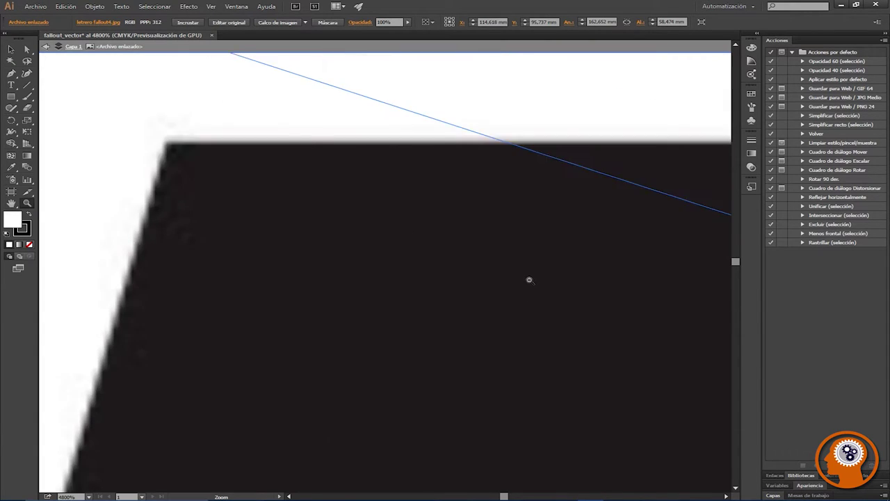
{"action": "left_click", "coordinate": [528, 278], "text": "alt"}
{"action": "left_click", "coordinate": [454, 365], "text": "alt"}
{"action": "left_click", "coordinate": [450, 359], "text": "alt"}
{"action": "left_click", "coordinate": [449, 357], "text": "alt"}
{"action": "left_click", "coordinate": [449, 357], "text": "alt"}
{"action": "left_click", "coordinate": [466, 306], "text": "alt"}
{"action": "left_click", "coordinate": [471, 298], "text": "alt"}
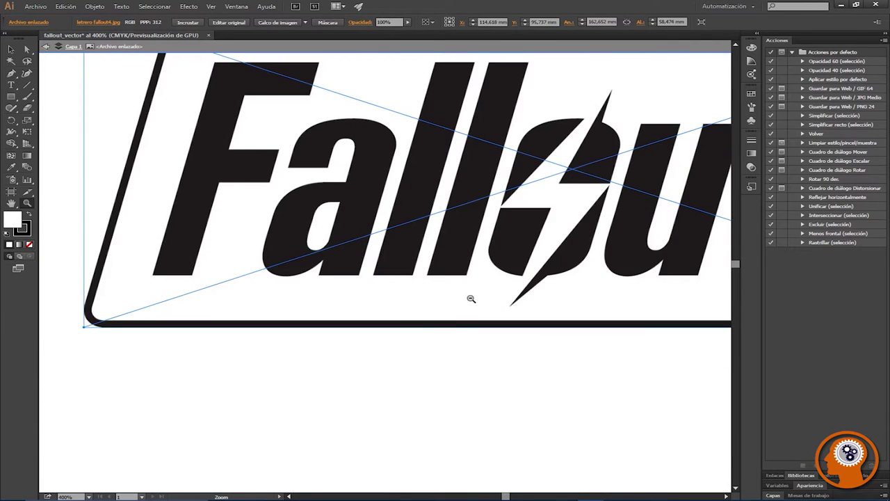
{"action": "left_click", "coordinate": [480, 292], "text": "alt"}
{"action": "left_click_drag", "start_coordinate": [339, 179], "coordinate": [335, 225]}
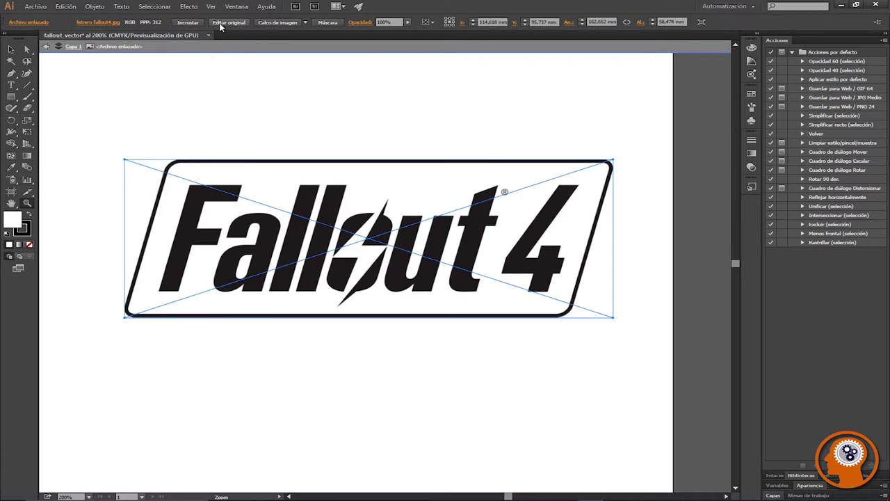
{"action": "left_click", "coordinate": [304, 23]}
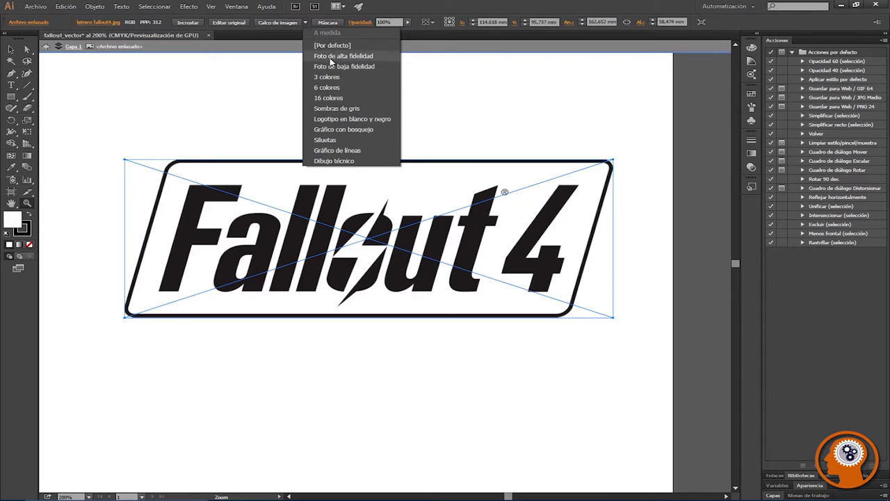
Step: Apply Image Trace to the Fallout 4 logo, undo it, then trace it again
{"action": "left_click", "coordinate": [271, 92]}
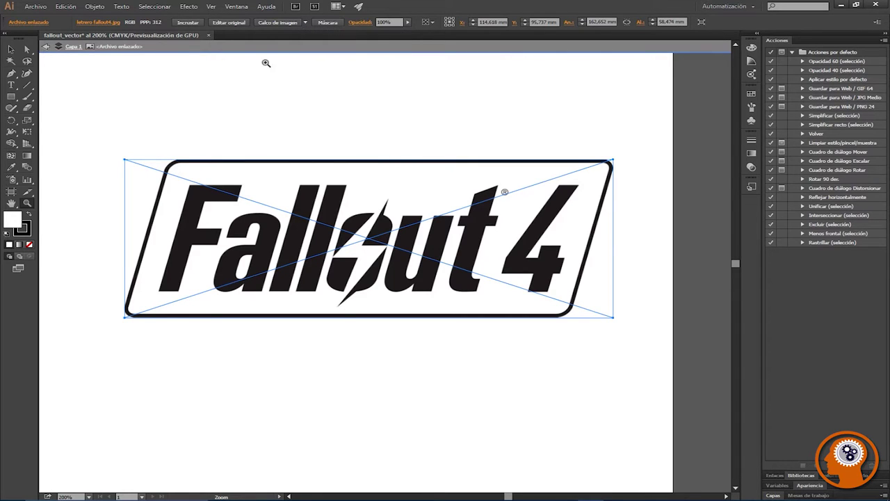
{"action": "left_click", "coordinate": [276, 23]}
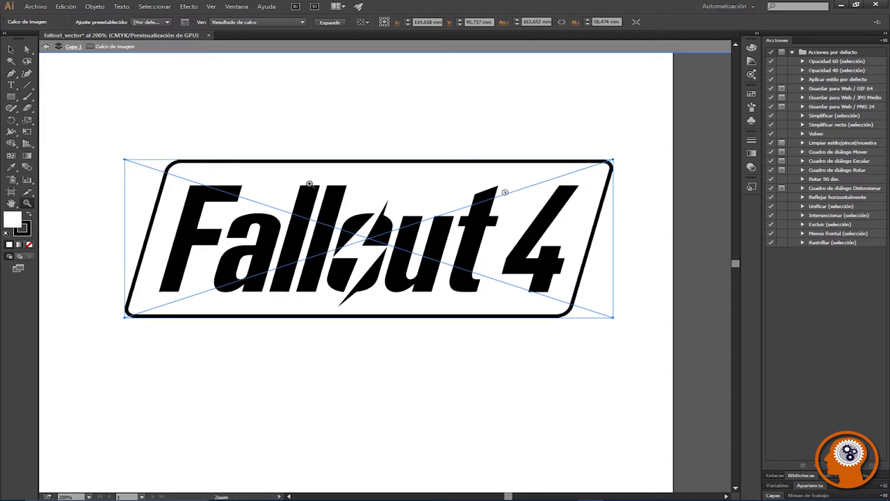
{"action": "key", "text": "v"}
{"action": "key", "text": "ctrl+z"}
{"action": "key", "text": "z"}
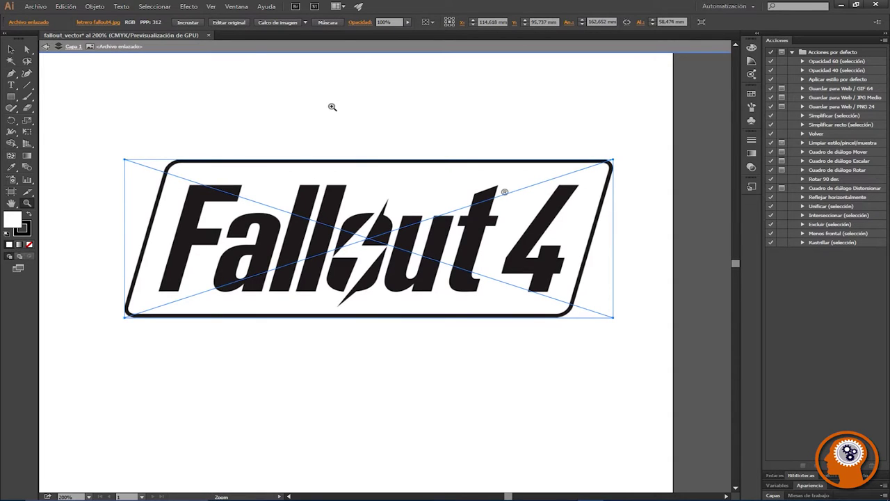
{"action": "left_click", "coordinate": [279, 23]}
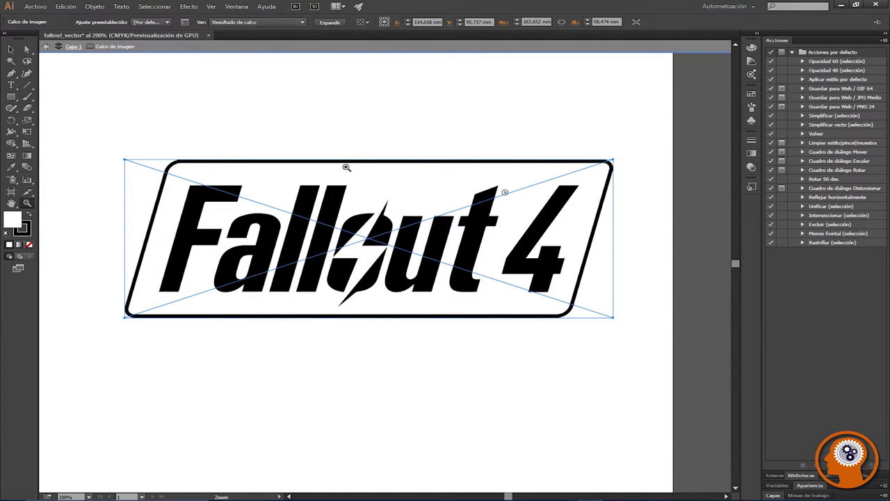
Step: Zoom in on the top of the F to inspect the traced edges
{"action": "left_click", "coordinate": [324, 236]}
{"action": "left_click", "coordinate": [334, 237]}
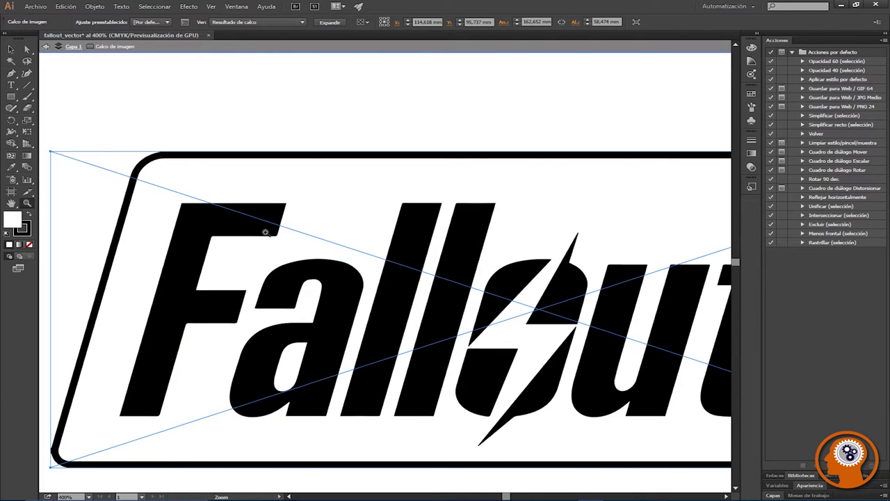
{"action": "left_click", "coordinate": [238, 221]}
{"action": "left_click", "coordinate": [294, 267]}
{"action": "left_click", "coordinate": [502, 329]}
{"action": "left_click", "coordinate": [435, 251]}
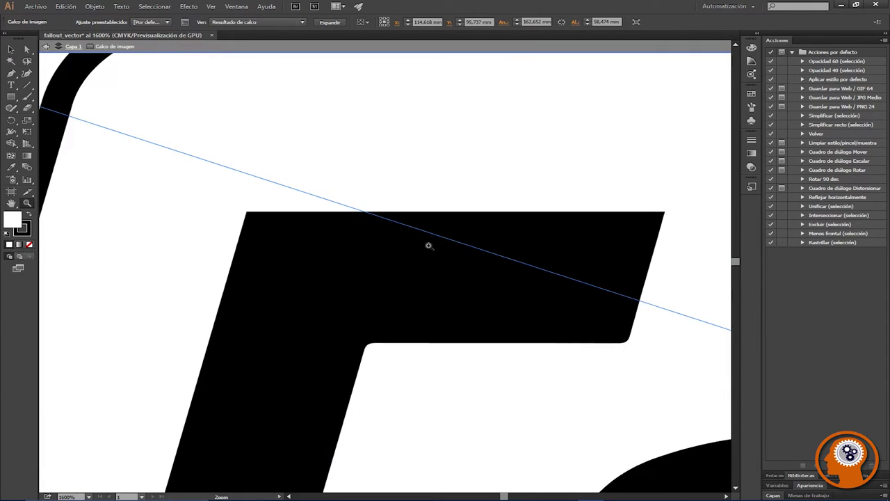
{"action": "left_click", "coordinate": [429, 247]}
{"action": "left_click", "coordinate": [407, 265]}
{"action": "left_click", "coordinate": [406, 265]}
{"action": "left_click", "coordinate": [422, 213]}
{"action": "left_click", "coordinate": [407, 266]}
{"action": "left_click", "coordinate": [407, 290]}
{"action": "left_click", "coordinate": [384, 167]}
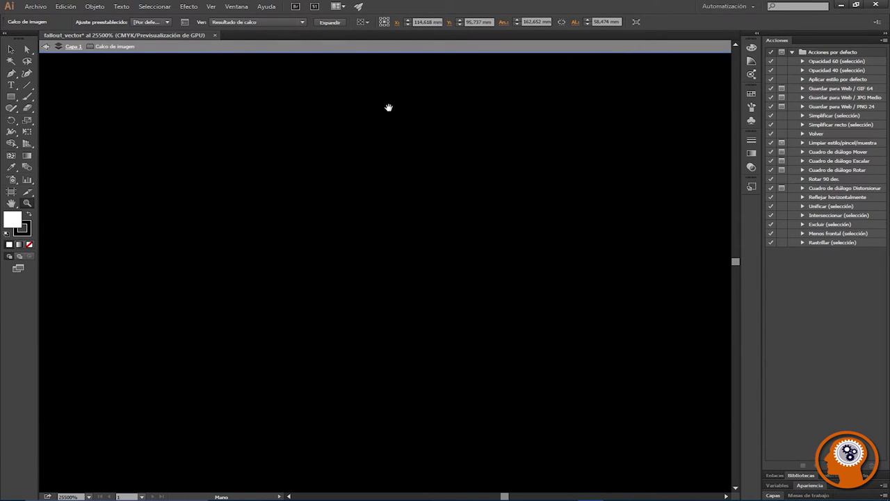
{"action": "left_click", "coordinate": [370, 306]}
{"action": "left_click", "coordinate": [366, 320]}
{"action": "left_click", "coordinate": [383, 196]}
{"action": "left_click_drag", "start_coordinate": [330, 324], "coordinate": [500, 260]}
{"action": "left_click", "coordinate": [397, 330], "text": "alt"}
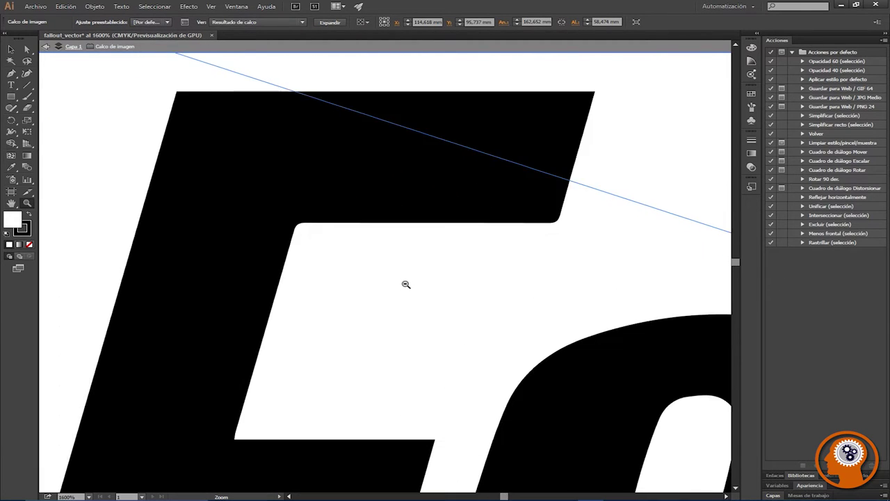
{"action": "left_click", "coordinate": [405, 284], "text": "alt"}
{"action": "left_click", "coordinate": [417, 280], "text": "alt"}
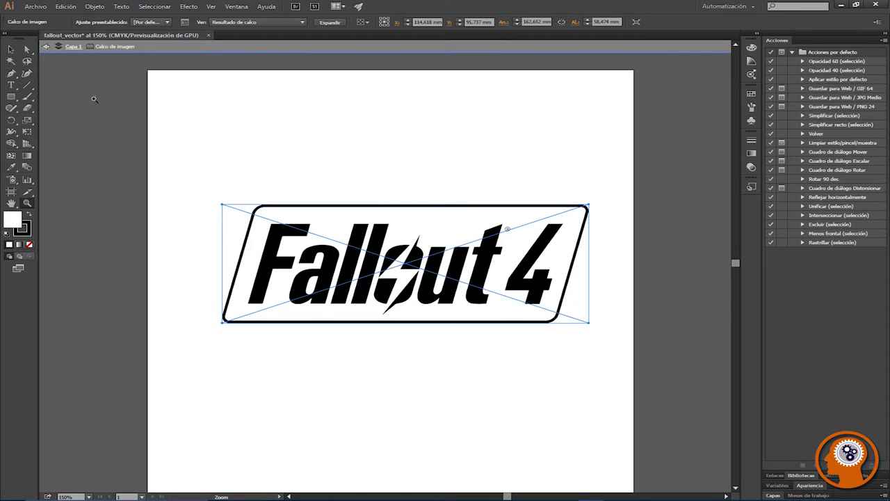
{"action": "left_click", "coordinate": [10, 48]}
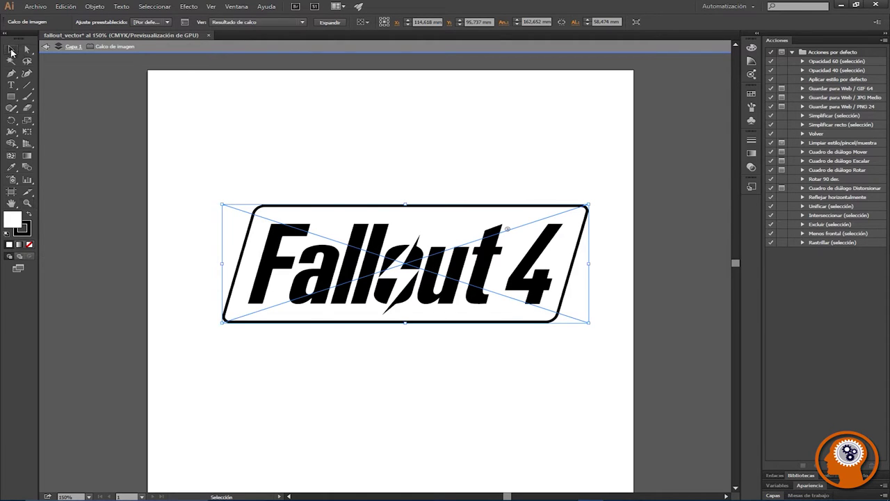
Step: Drag the traced logo upward, then back down to X 109,596 mm, Y 85,389 mm
{"action": "right_click", "coordinate": [373, 229]}
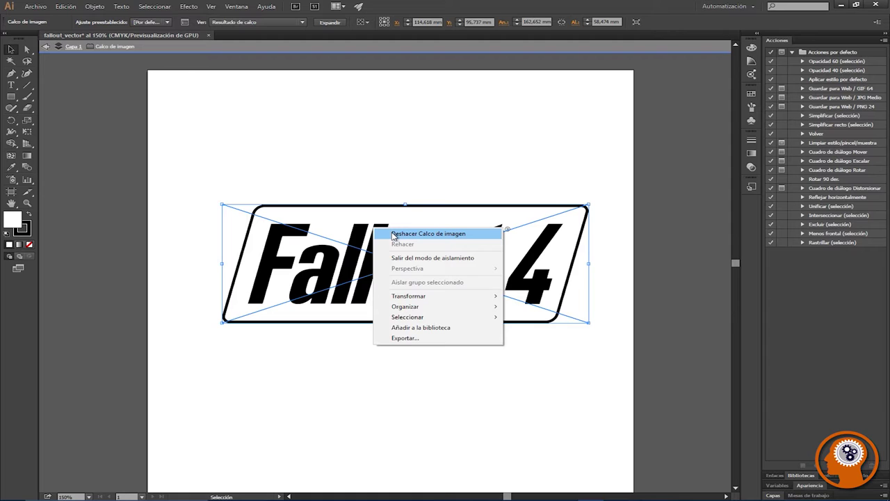
{"action": "left_click", "coordinate": [409, 175]}
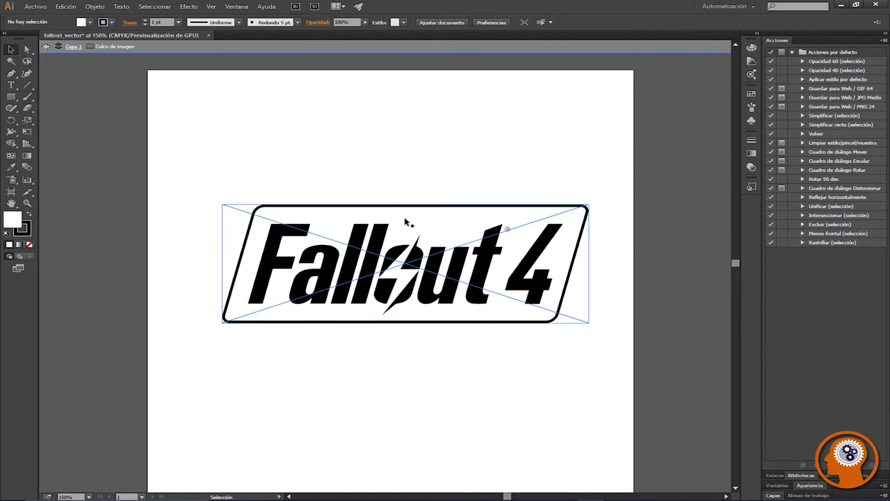
{"action": "right_click", "coordinate": [396, 263]}
{"action": "left_click", "coordinate": [320, 370]}
{"action": "left_click_drag", "start_coordinate": [434, 261], "coordinate": [418, 205]}
{"action": "right_click", "coordinate": [389, 217]}
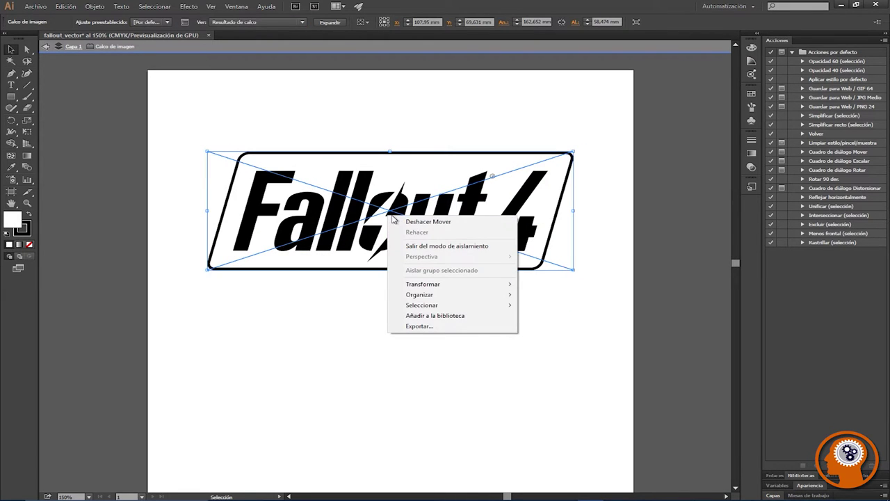
{"action": "mouse_move", "coordinate": [418, 296]}
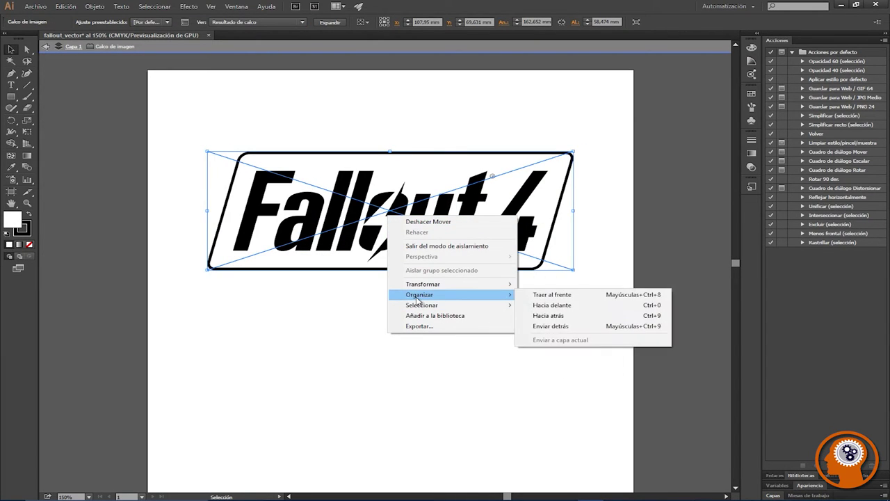
{"action": "left_click", "coordinate": [370, 312]}
{"action": "left_click_drag", "start_coordinate": [386, 219], "coordinate": [390, 253]}
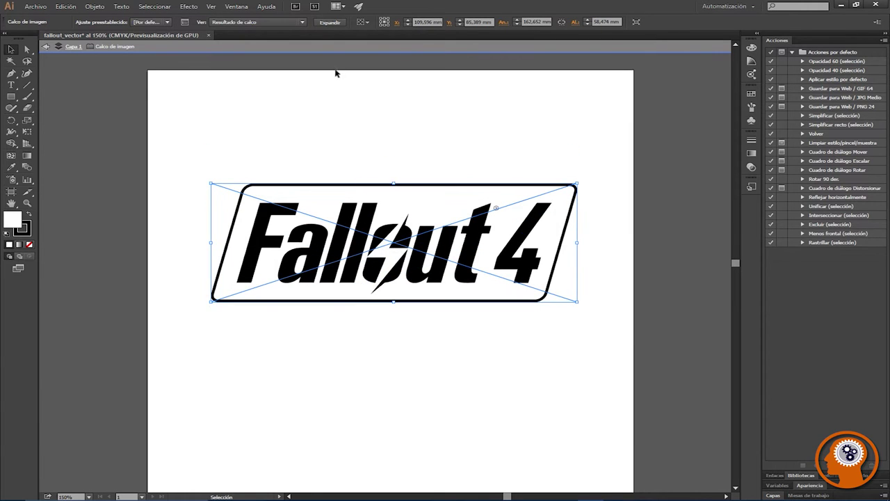
Step: Expand the image trace into editable vector paths
{"action": "left_click", "coordinate": [330, 25]}
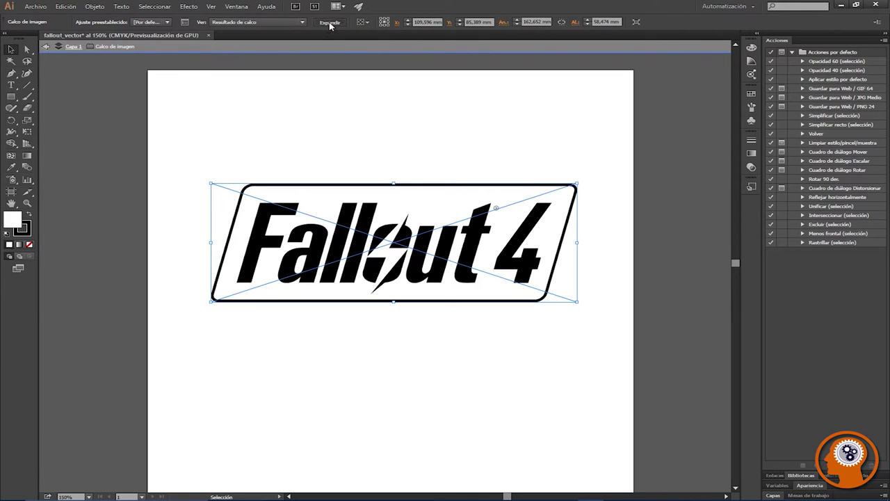
{"action": "left_click", "coordinate": [331, 25]}
{"action": "left_click", "coordinate": [395, 138]}
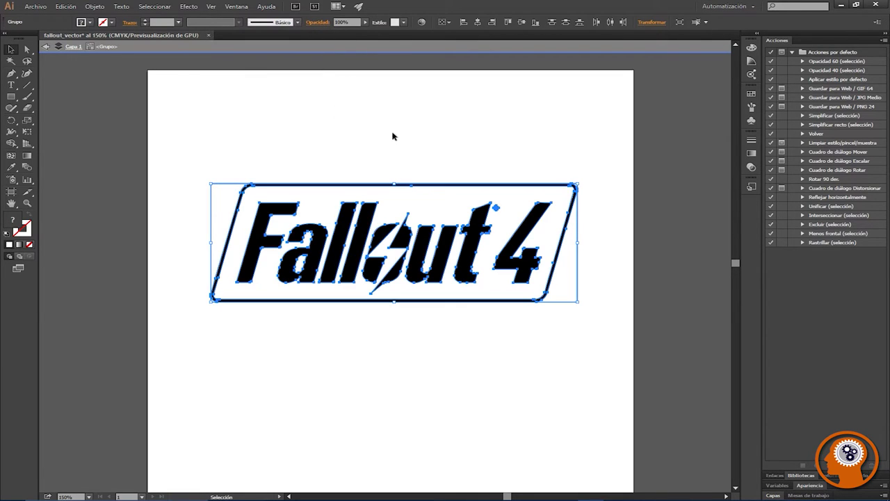
{"action": "left_click", "coordinate": [363, 143]}
Step: Check the expanded paths by selecting the second l, a lightning-bolt piece, and the 4
{"action": "left_click", "coordinate": [343, 212]}
{"action": "left_click", "coordinate": [349, 178]}
{"action": "left_click", "coordinate": [373, 247]}
{"action": "left_click", "coordinate": [419, 153]}
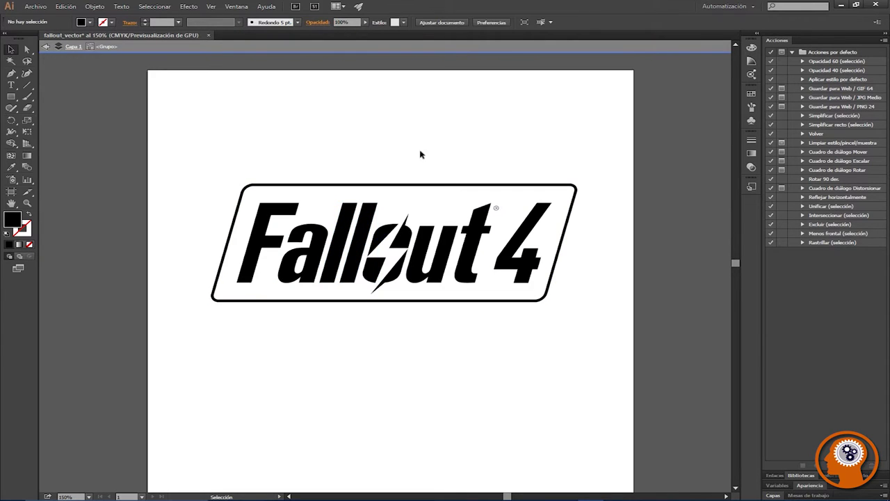
{"action": "left_click", "coordinate": [521, 257]}
{"action": "left_click", "coordinate": [489, 146]}
Step: Select everything, make it a compound path, and inspect the logo's outer compound path
{"action": "key", "text": "ctrl+a"}
{"action": "key", "text": "ctrl+8"}
{"action": "left_click", "coordinate": [374, 113]}
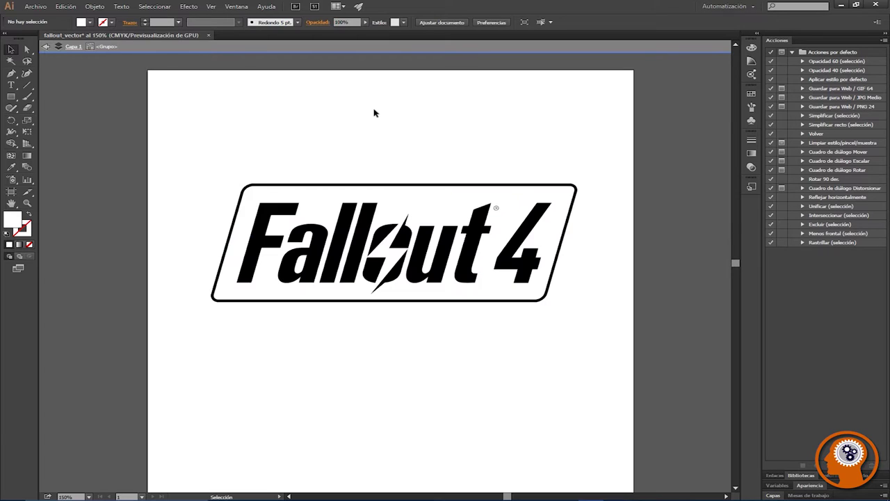
{"action": "left_click", "coordinate": [327, 187]}
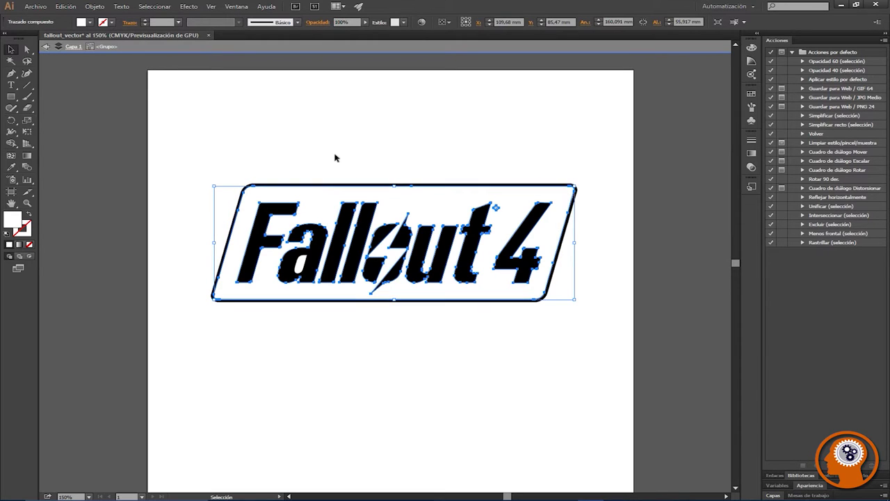
{"action": "left_click", "coordinate": [333, 158]}
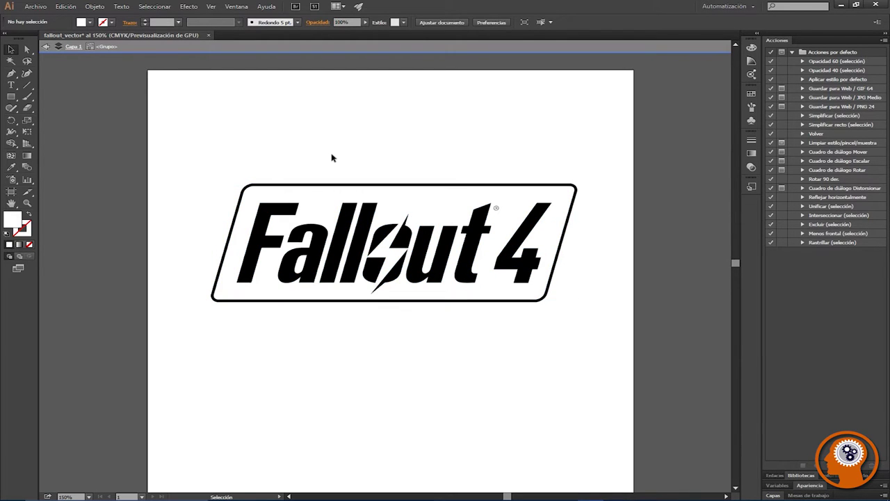
{"action": "left_click", "coordinate": [11, 96]}
Step: Draw a rectangle spanning the logo area and fill it with red
{"action": "left_click_drag", "start_coordinate": [167, 156], "coordinate": [608, 325]}
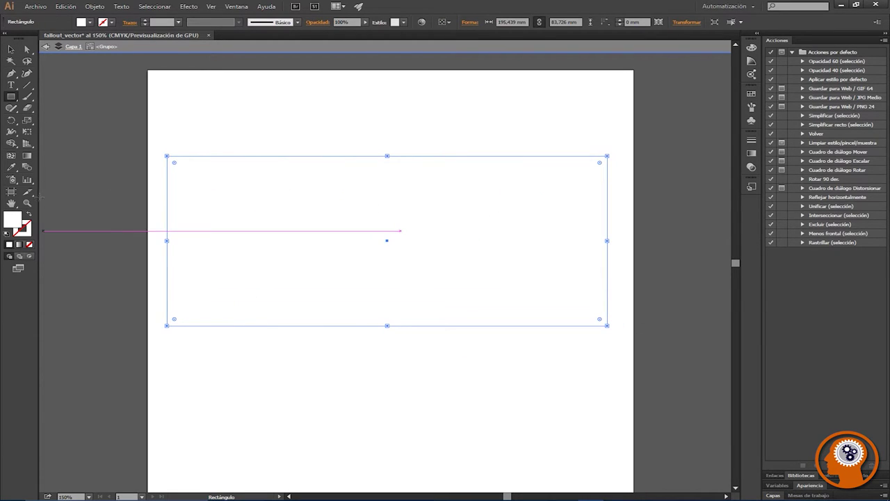
{"action": "left_click", "coordinate": [90, 22]}
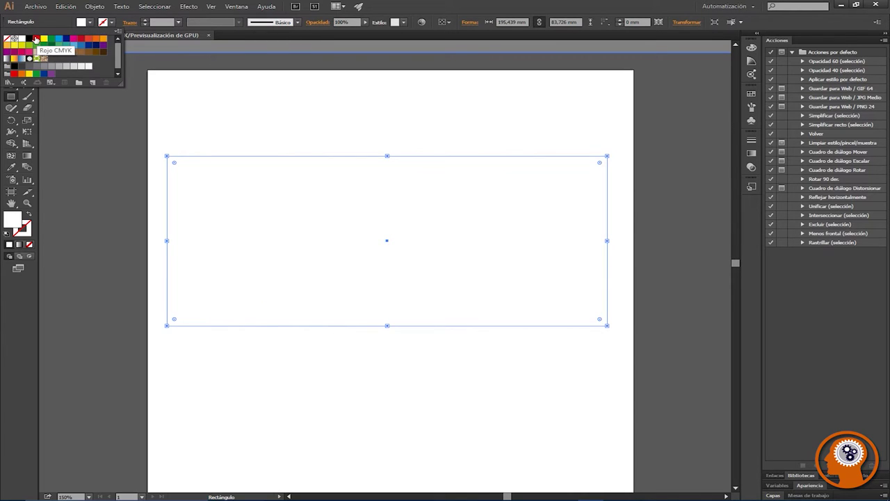
{"action": "left_click", "coordinate": [37, 40]}
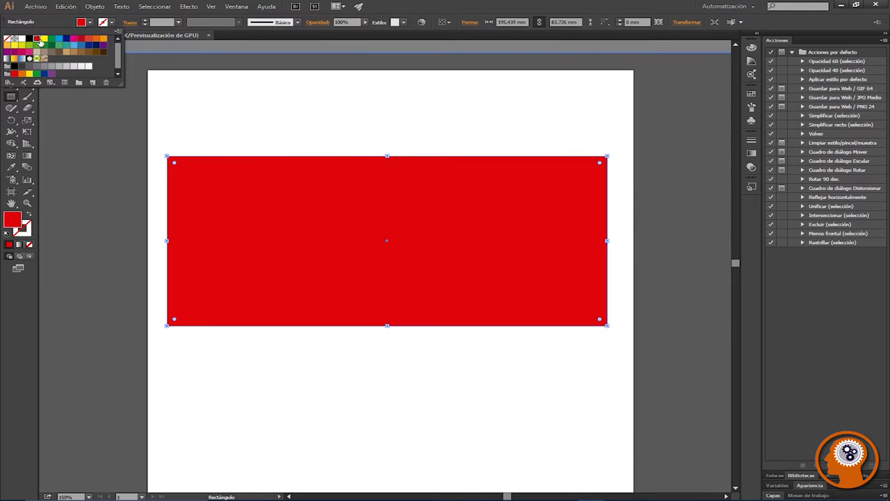
{"action": "left_click", "coordinate": [264, 94]}
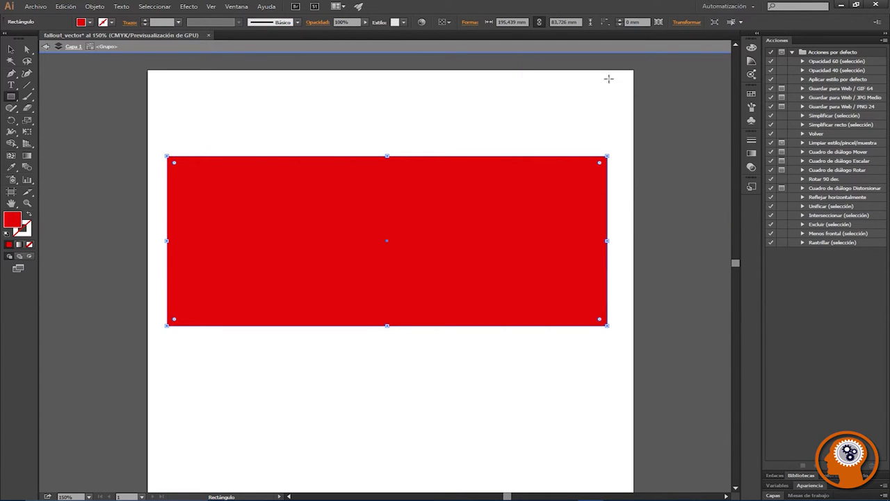
Step: Show and enlarge the Layers panel, then bring up the fallout4 project folder
{"action": "left_click", "coordinate": [237, 7]}
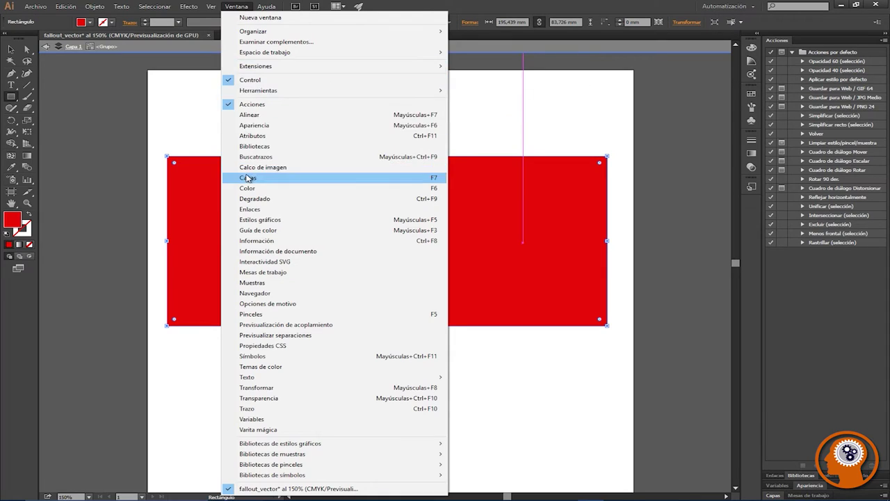
{"action": "left_click", "coordinate": [248, 178]}
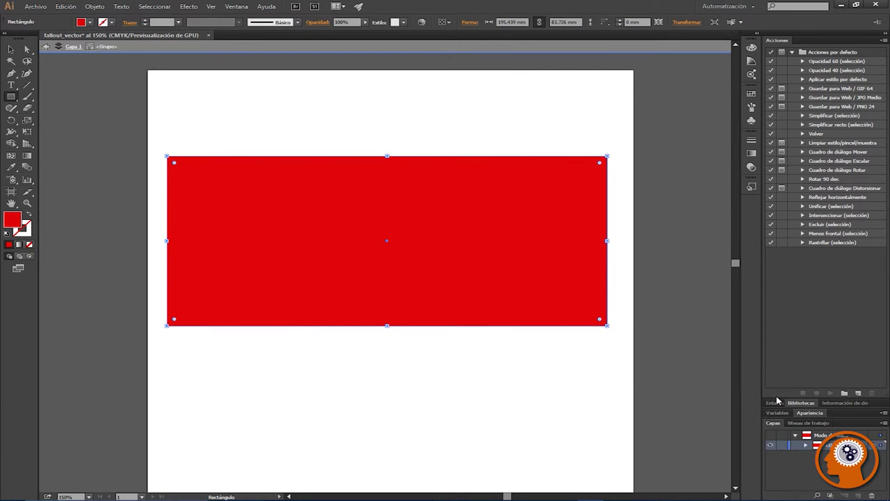
{"action": "left_click_drag", "start_coordinate": [776, 398], "coordinate": [771, 280]}
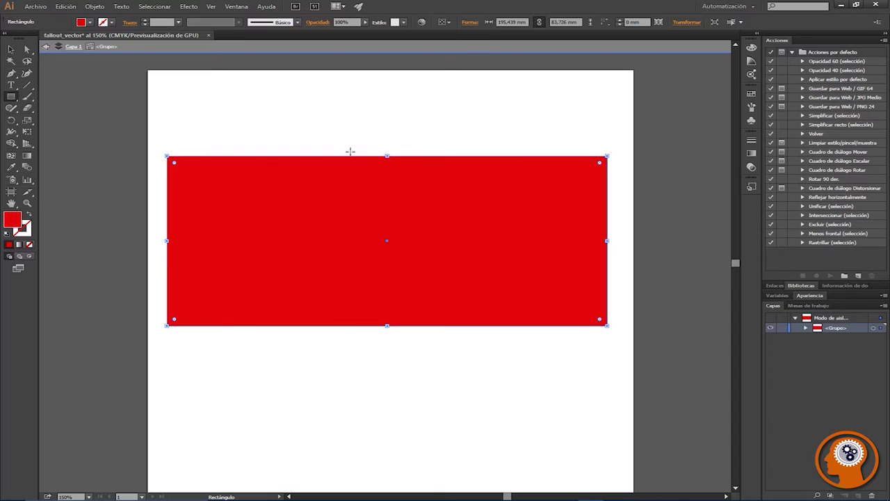
{"action": "key", "text": "alt+Tab"}
{"action": "key", "text": "alt+Tab"}
{"action": "left_click_drag", "start_coordinate": [360, 103], "coordinate": [789, 387]}
{"action": "left_click_drag", "start_coordinate": [857, 402], "coordinate": [785, 373]}
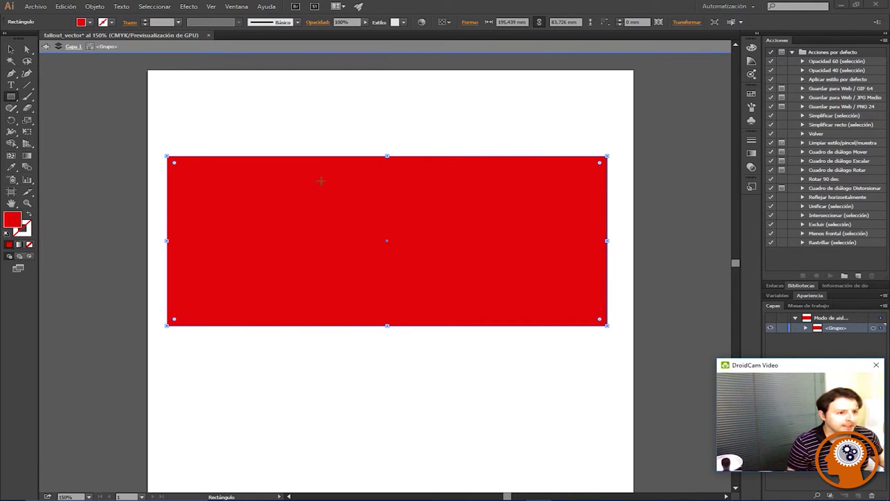
{"action": "left_click", "coordinate": [9, 49]}
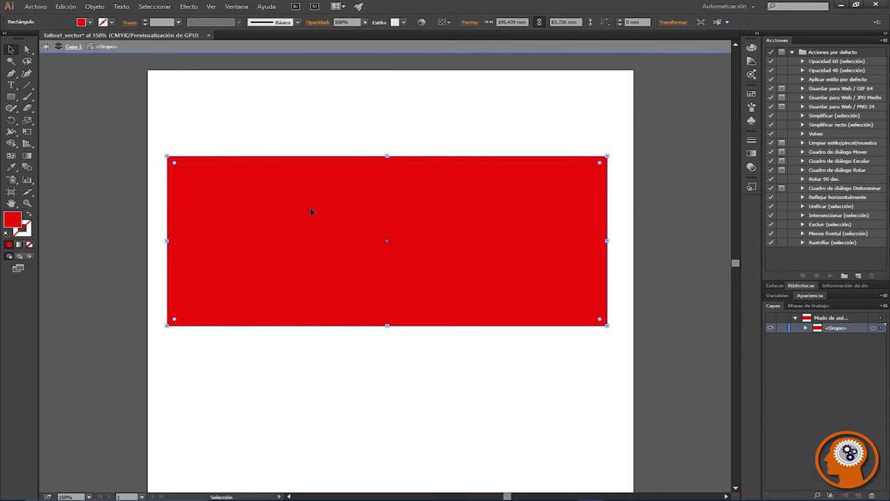
Step: View the red rectangle's Organizar arrange options, then deselect everything
{"action": "right_click", "coordinate": [311, 211]}
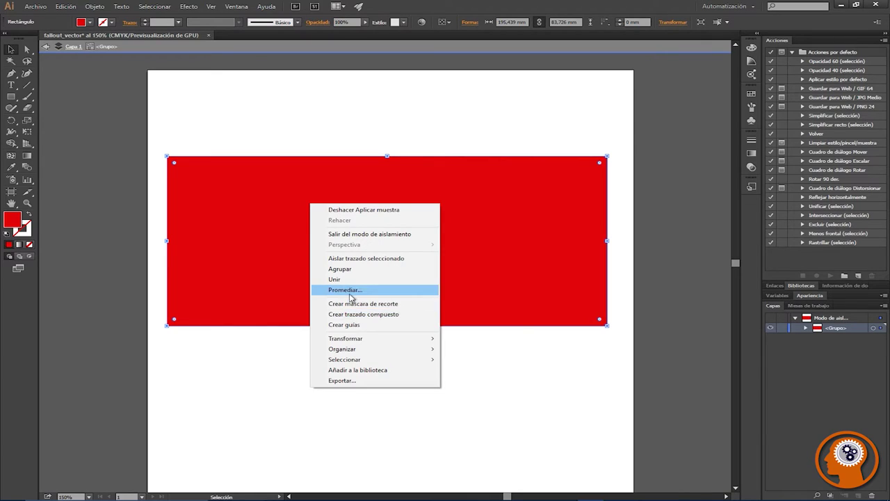
{"action": "mouse_move", "coordinate": [351, 339]}
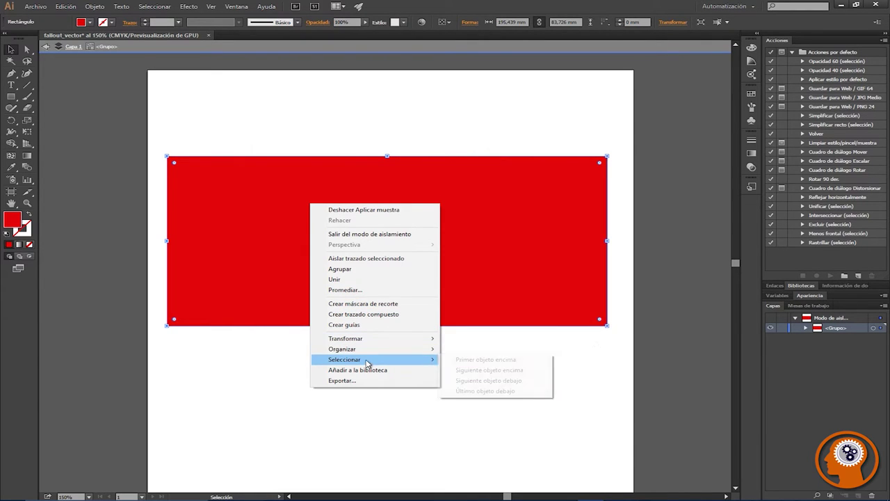
{"action": "mouse_move", "coordinate": [366, 359]}
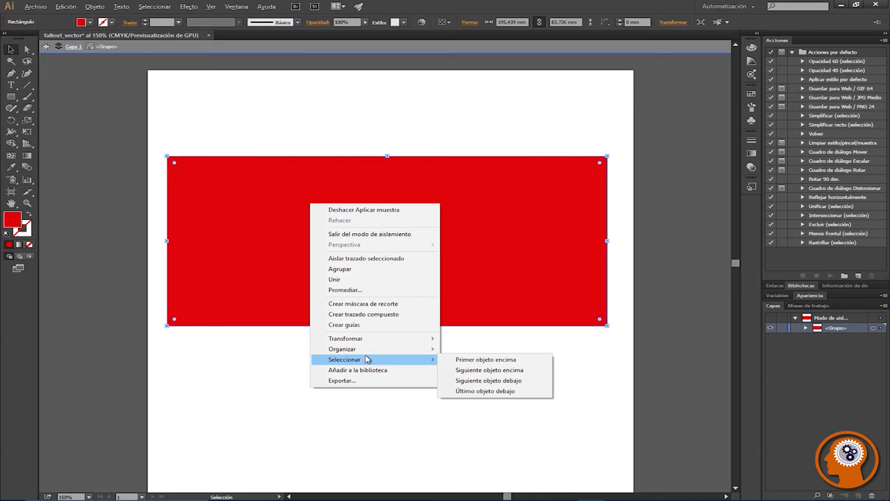
{"action": "left_click", "coordinate": [597, 381]}
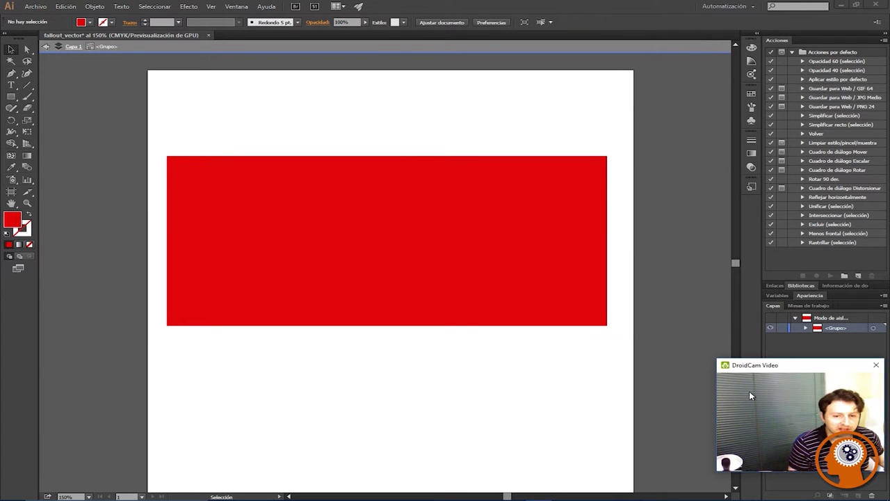
{"action": "left_click_drag", "start_coordinate": [786, 359], "coordinate": [786, 343]}
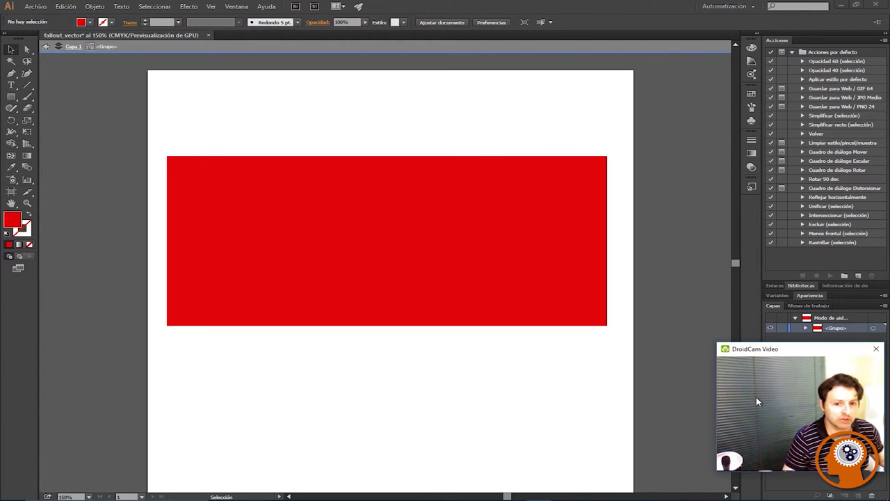
Step: Select the red rectangle and send it behind the logo via Organizar
{"action": "right_click", "coordinate": [295, 183]}
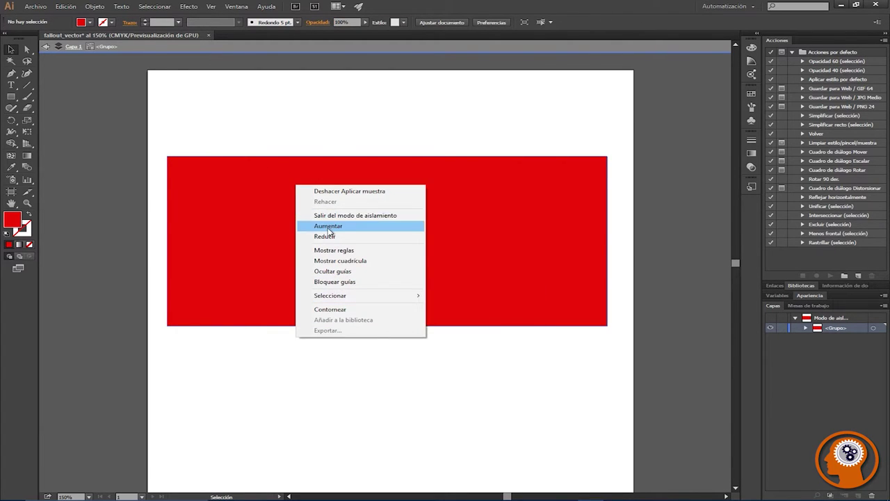
{"action": "left_click", "coordinate": [262, 227]}
{"action": "right_click", "coordinate": [264, 229]}
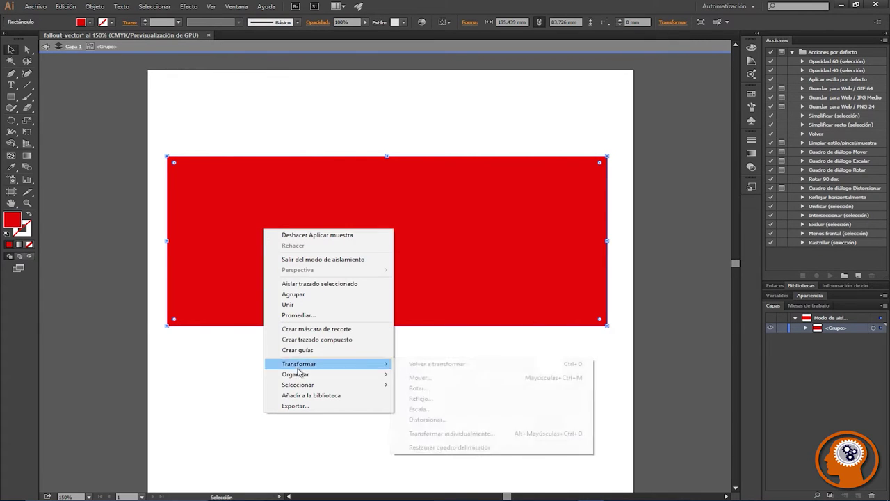
{"action": "mouse_move", "coordinate": [365, 376]}
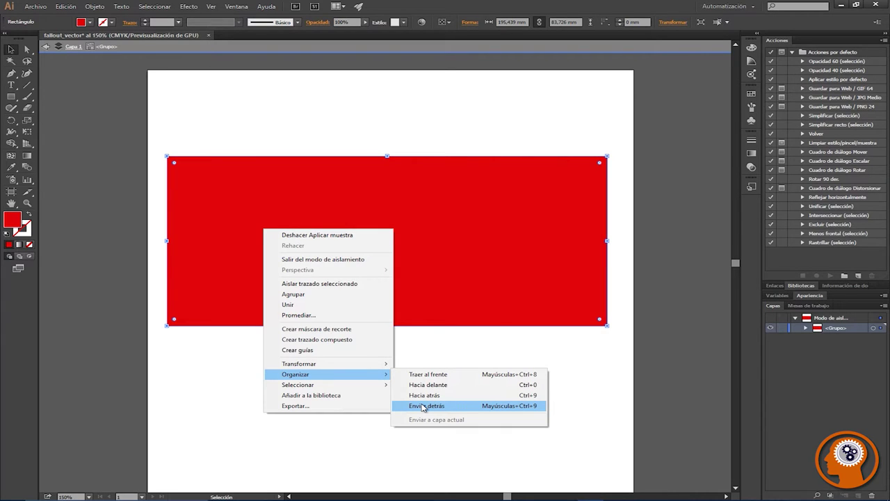
{"action": "left_click", "coordinate": [424, 406]}
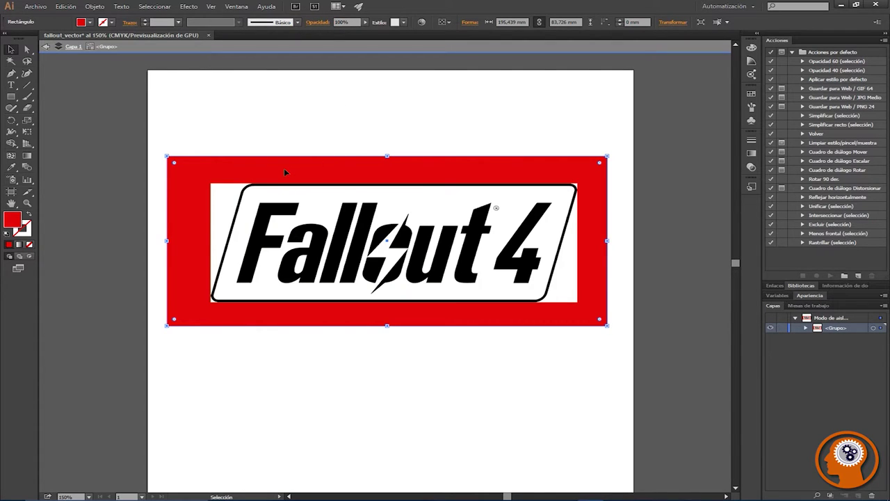
Step: Delete the logo's white compound path and the white counter inside the a
{"action": "left_click", "coordinate": [285, 127]}
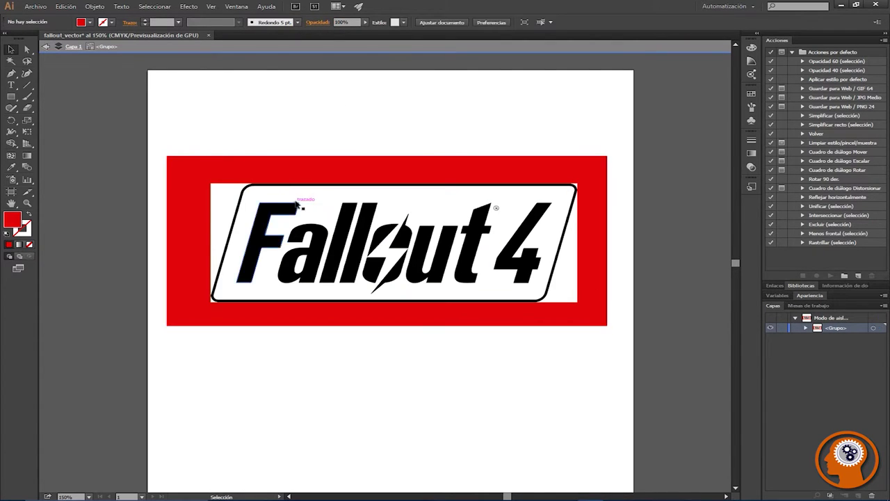
{"action": "left_click", "coordinate": [318, 203]}
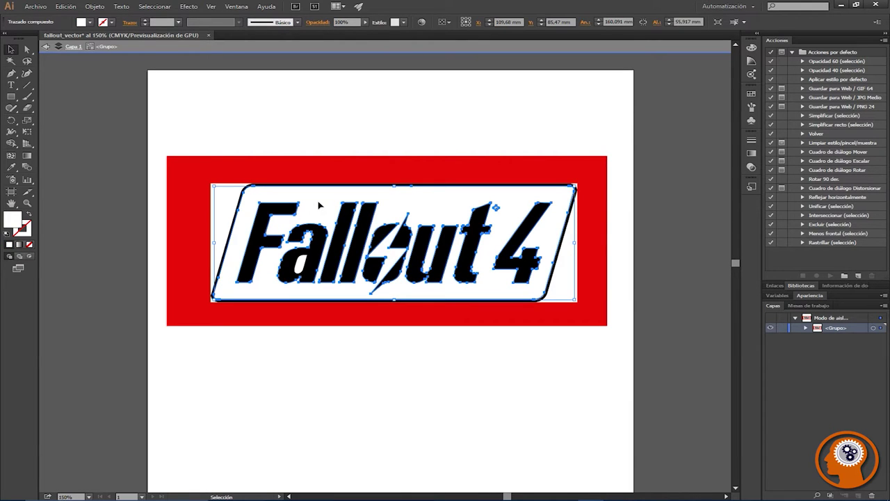
{"action": "key", "text": "Delete"}
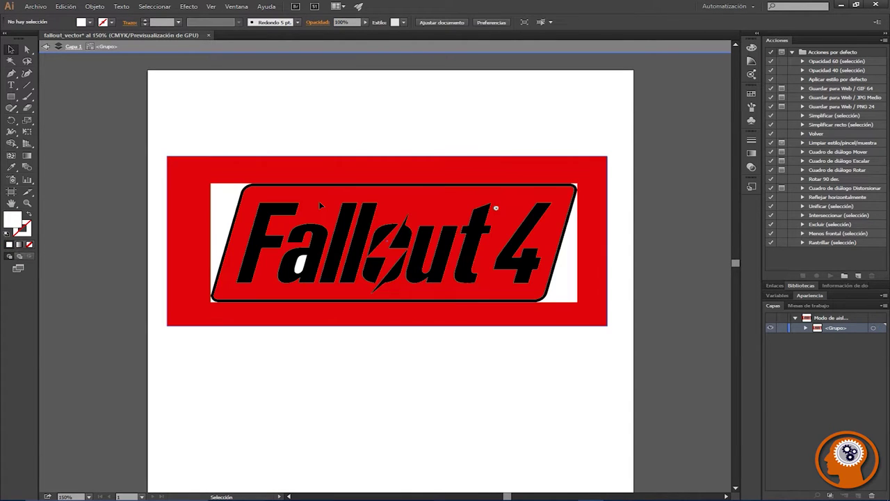
{"action": "left_click", "coordinate": [299, 262]}
{"action": "key", "text": "Delete"}
Step: Delete the white slivers at the right, top-right, left and bottom edges, plus the red rectangle
{"action": "left_click", "coordinate": [566, 289]}
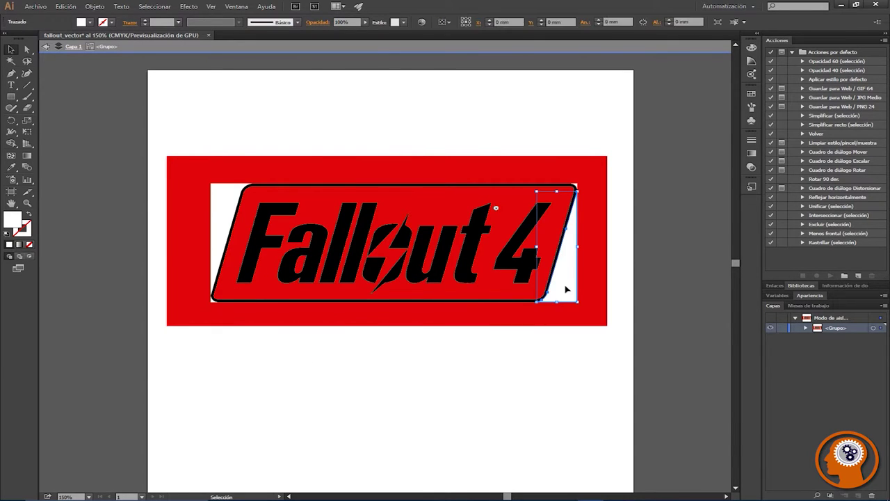
{"action": "key", "text": "Delete"}
{"action": "left_click", "coordinate": [574, 185]}
{"action": "key", "text": "Delete"}
{"action": "left_click", "coordinate": [212, 203]}
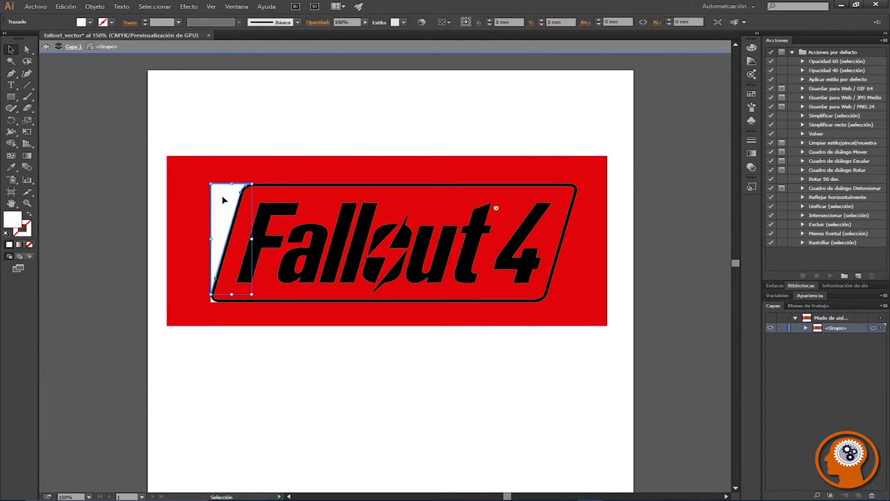
{"action": "key", "text": "Delete"}
{"action": "left_click", "coordinate": [211, 324]}
{"action": "key", "text": "Delete"}
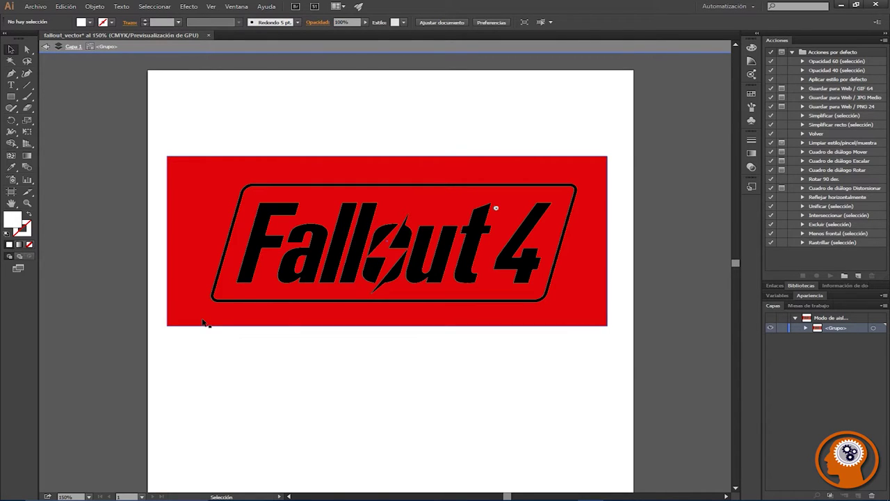
{"action": "left_click", "coordinate": [203, 323]}
{"action": "key", "text": "Delete"}
Step: Select the whole logo group and begin exporting it as fallout_vector.png
{"action": "left_click_drag", "start_coordinate": [184, 147], "coordinate": [624, 318]}
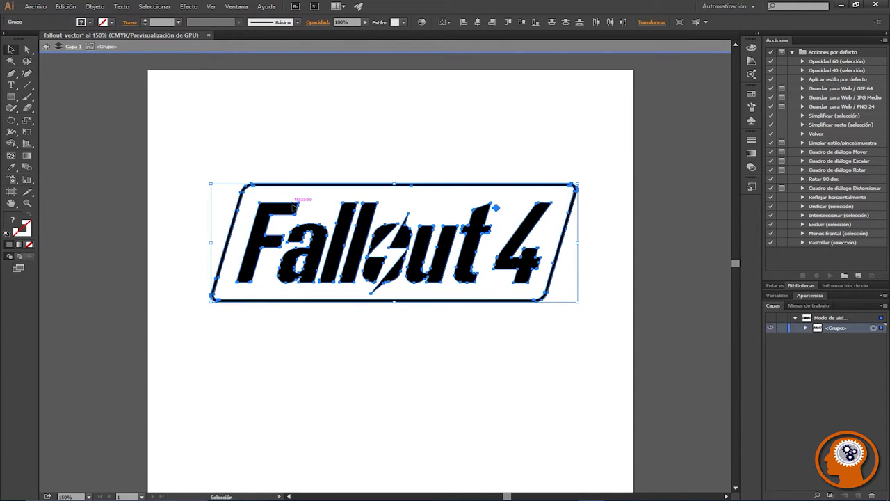
{"action": "left_click", "coordinate": [35, 7]}
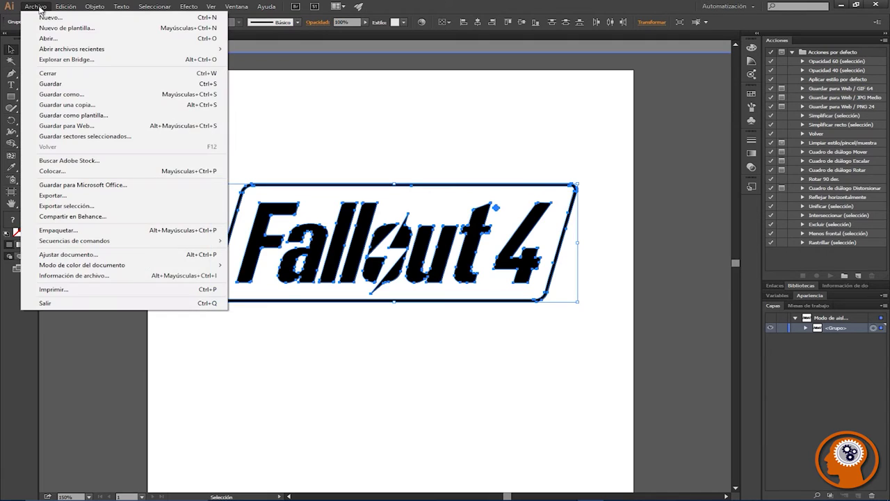
{"action": "left_click", "coordinate": [53, 196]}
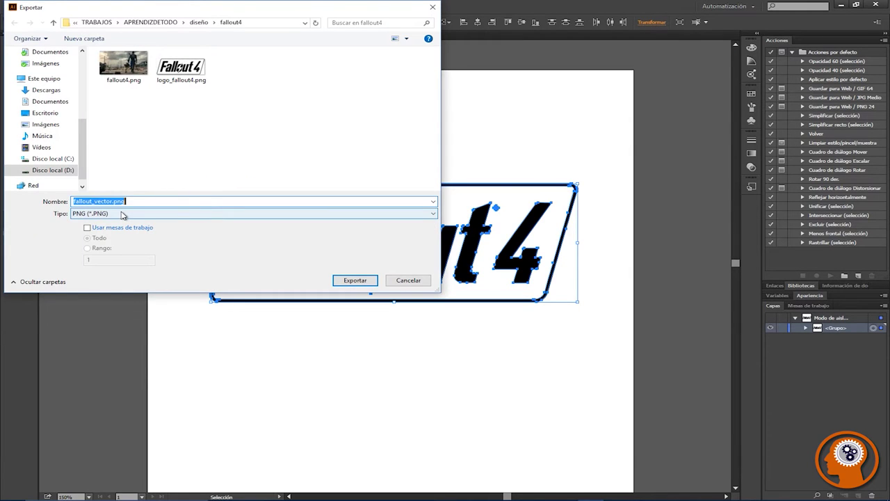
Step: Cancel the export and save the document as fallout_vector.ai instead
{"action": "left_click", "coordinate": [408, 280]}
{"action": "left_click", "coordinate": [35, 6]}
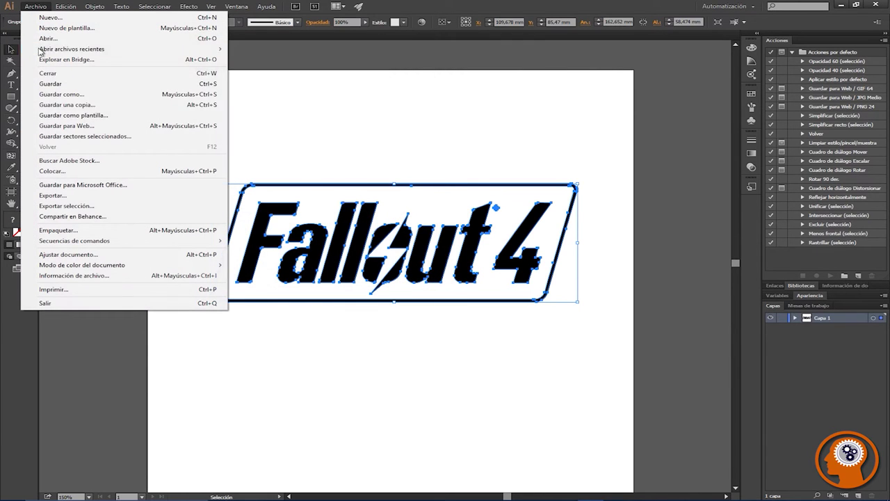
{"action": "left_click", "coordinate": [61, 94]}
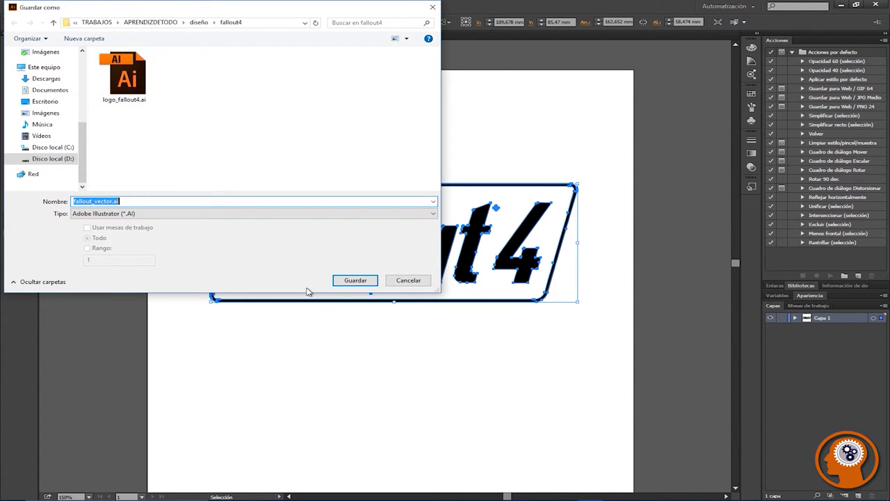
{"action": "left_click", "coordinate": [355, 280]}
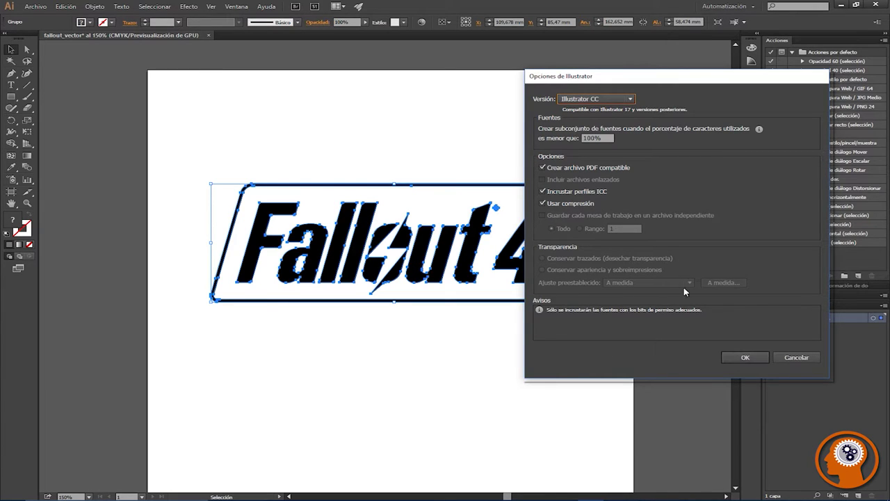
Step: Confirm the save with version Illustrator CC, then quit Illustrator
{"action": "left_click", "coordinate": [631, 100]}
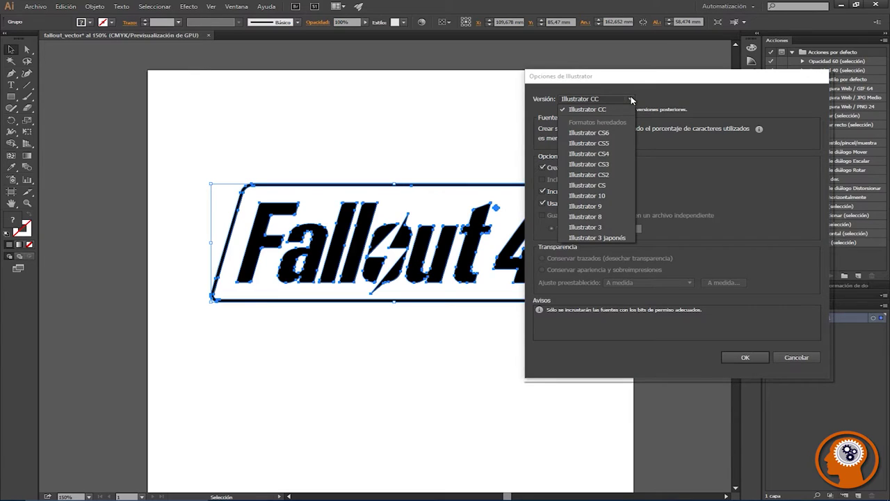
{"action": "left_click", "coordinate": [630, 99]}
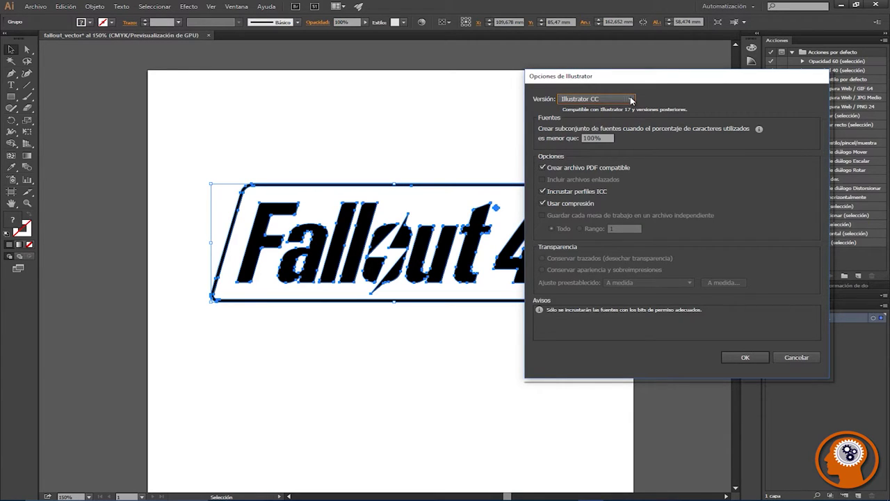
{"action": "left_click", "coordinate": [631, 99]}
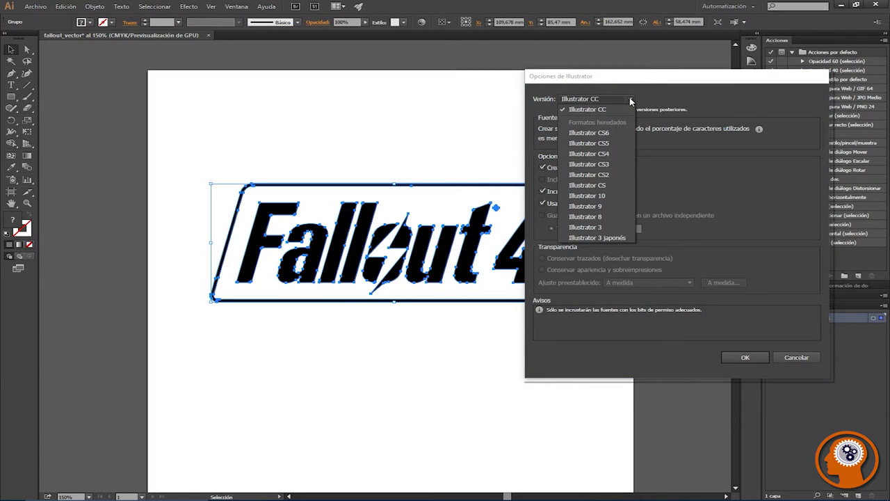
{"action": "left_click", "coordinate": [713, 163]}
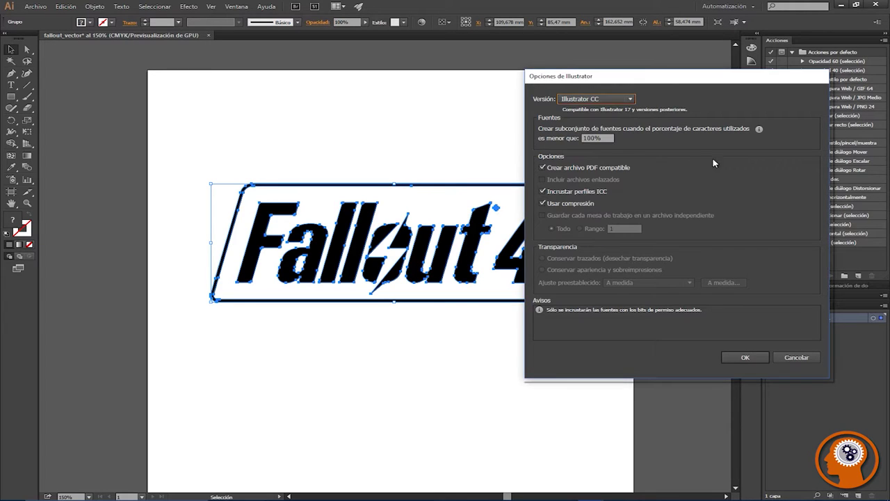
{"action": "left_click", "coordinate": [745, 357]}
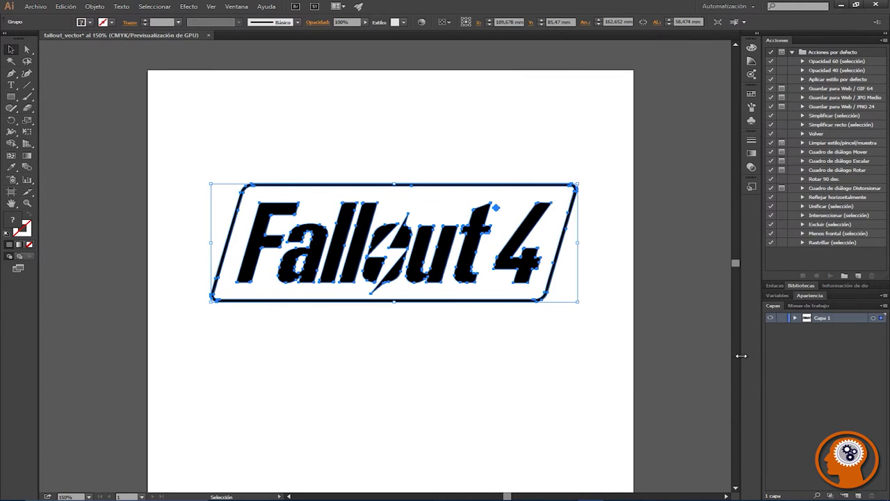
{"action": "left_click", "coordinate": [43, 8]}
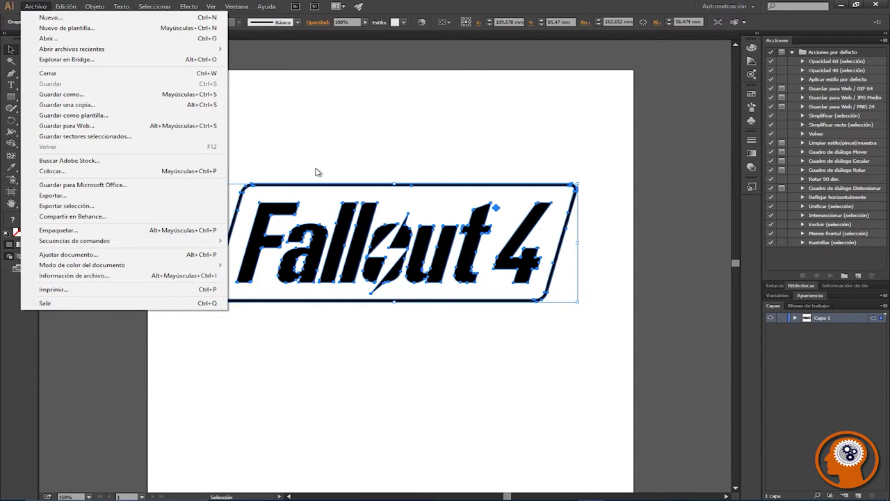
{"action": "left_click", "coordinate": [121, 304]}
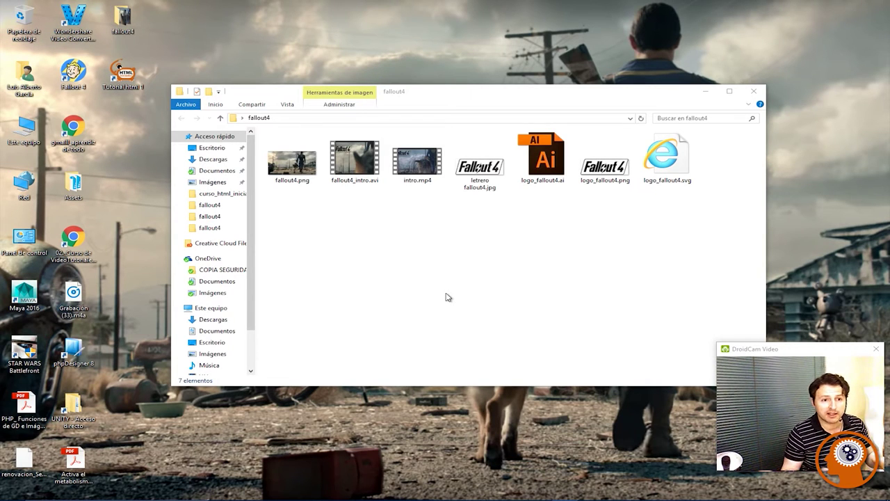
Step: Close the fallout4 folder window and launch Adobe After Effects CC 2015 from Start
{"action": "left_click", "coordinate": [754, 91]}
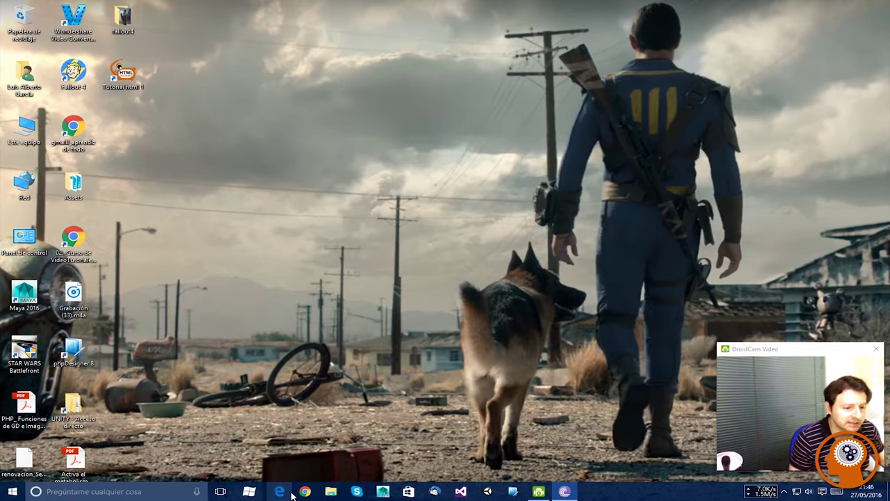
{"action": "left_click", "coordinate": [12, 492]}
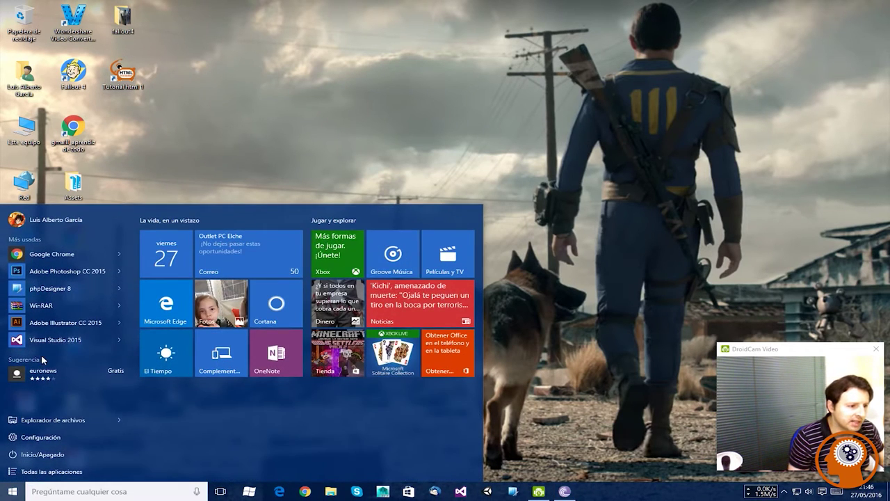
{"action": "left_click", "coordinate": [52, 471]}
{"action": "scroll", "coordinate": [63, 391], "scroll_direction": "down", "scroll_amount": 2}
{"action": "left_click", "coordinate": [54, 303]}
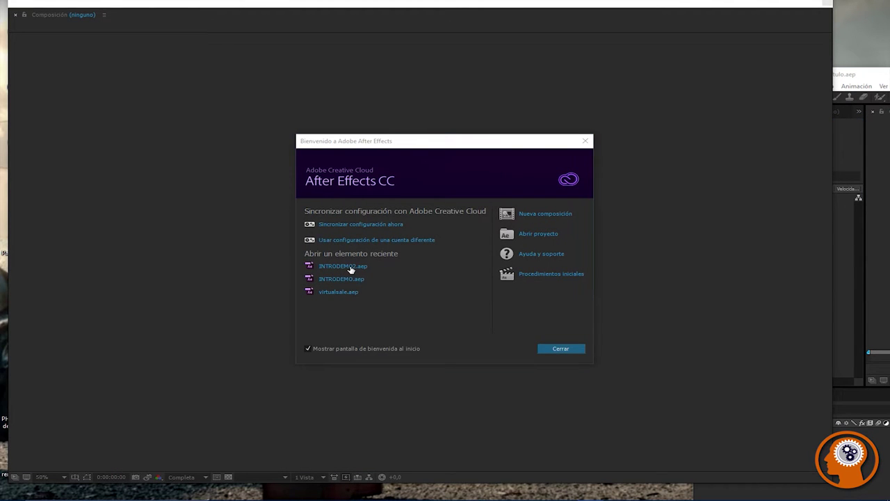
Step: Start a new composition and continue with the After Effects trial version
{"action": "left_click", "coordinate": [530, 217]}
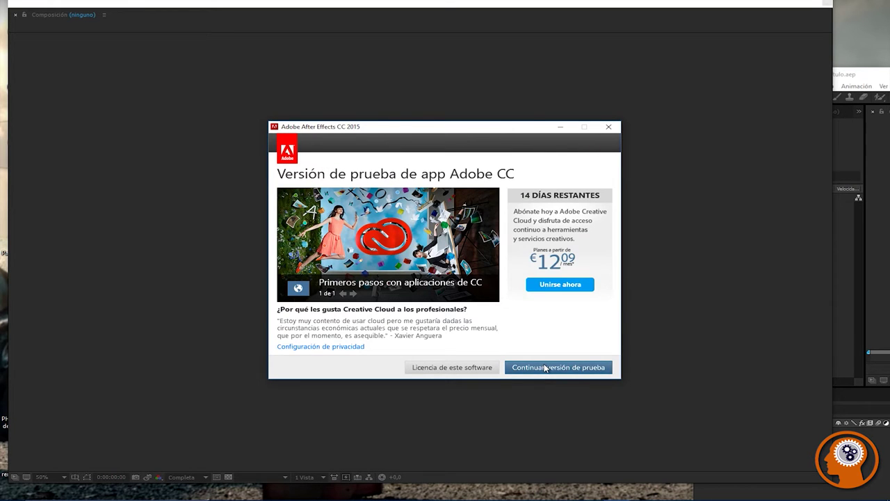
{"action": "left_click", "coordinate": [545, 368]}
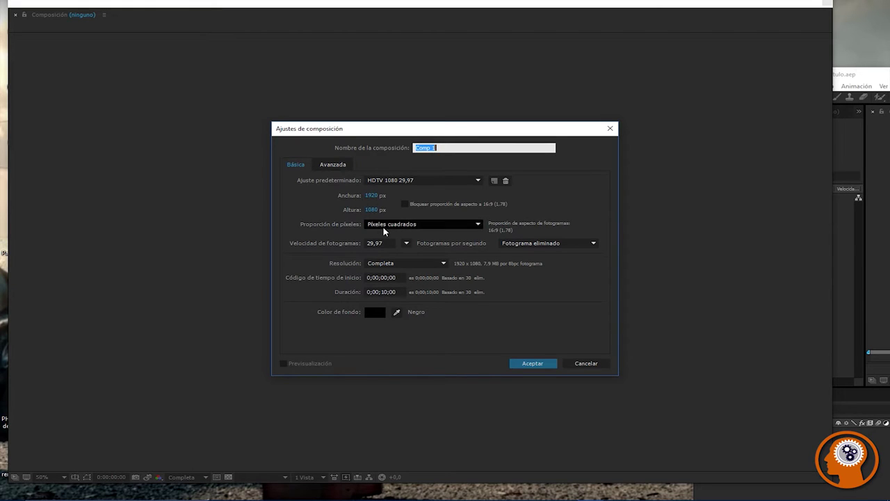
Step: Keep square pixels, set the frame rate to 60 fps and create Comp 1
{"action": "left_click", "coordinate": [385, 230]}
{"action": "left_click", "coordinate": [385, 235]}
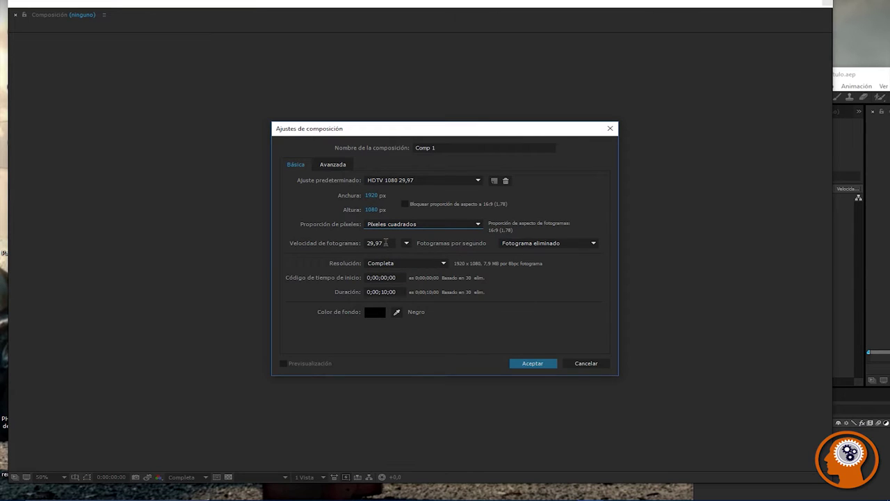
{"action": "left_click", "coordinate": [387, 243]}
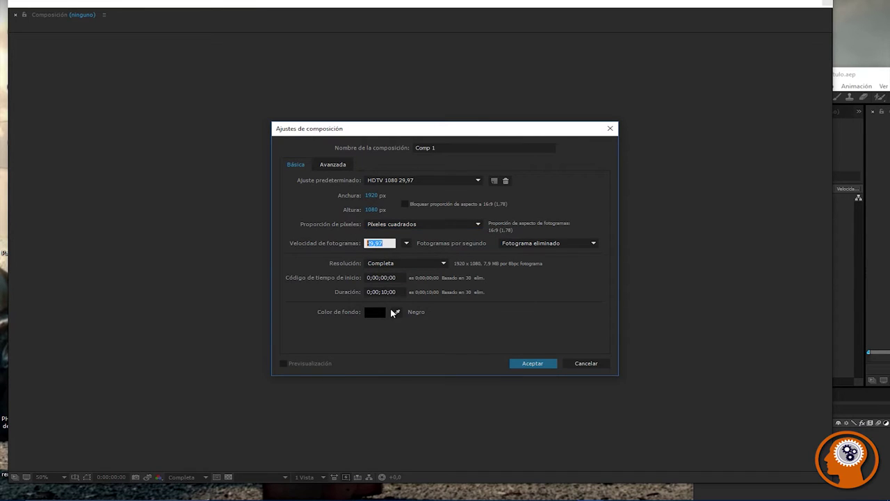
{"action": "type", "text": "60"}
{"action": "key", "text": "Tab"}
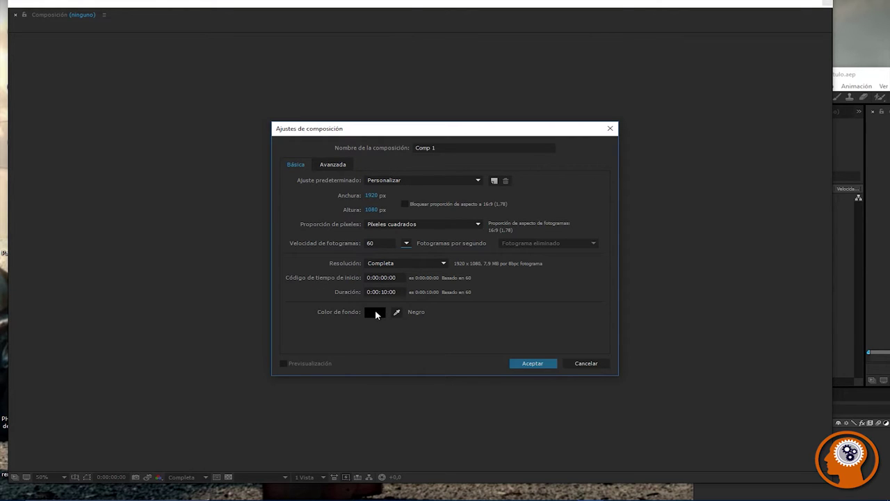
{"action": "left_click", "coordinate": [525, 363]}
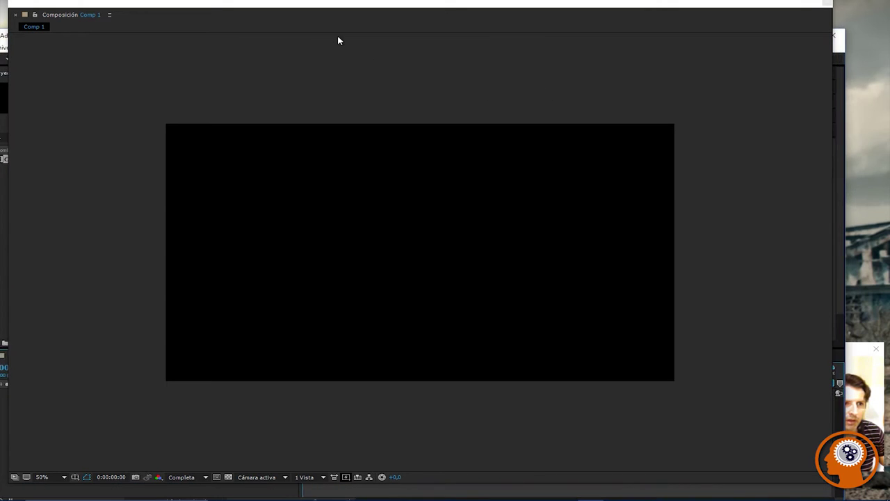
Step: Dock the floating Comp 1 viewer into the workspace and open Archivo > Importar
{"action": "left_click_drag", "start_coordinate": [80, 11], "coordinate": [206, 112]}
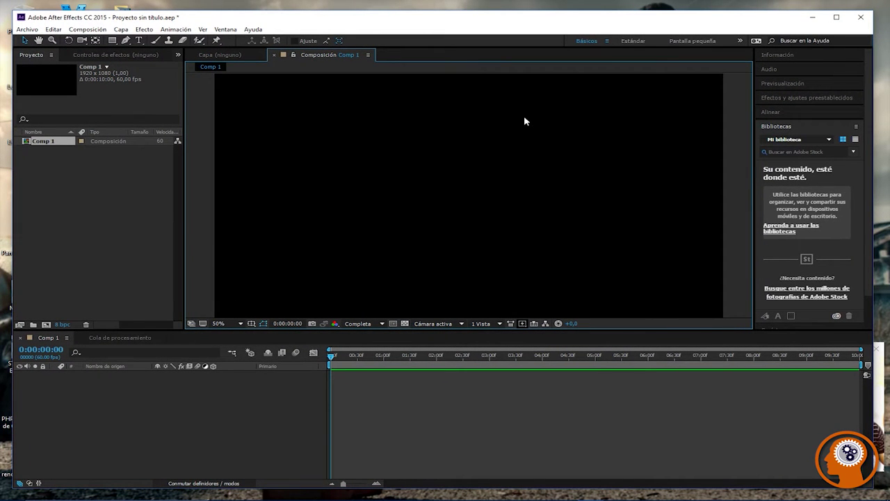
{"action": "left_click", "coordinate": [26, 29]}
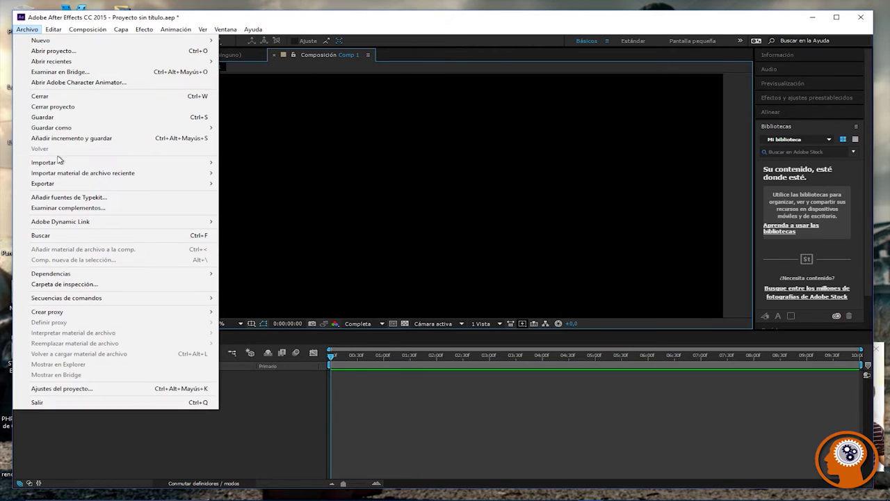
{"action": "mouse_move", "coordinate": [62, 164]}
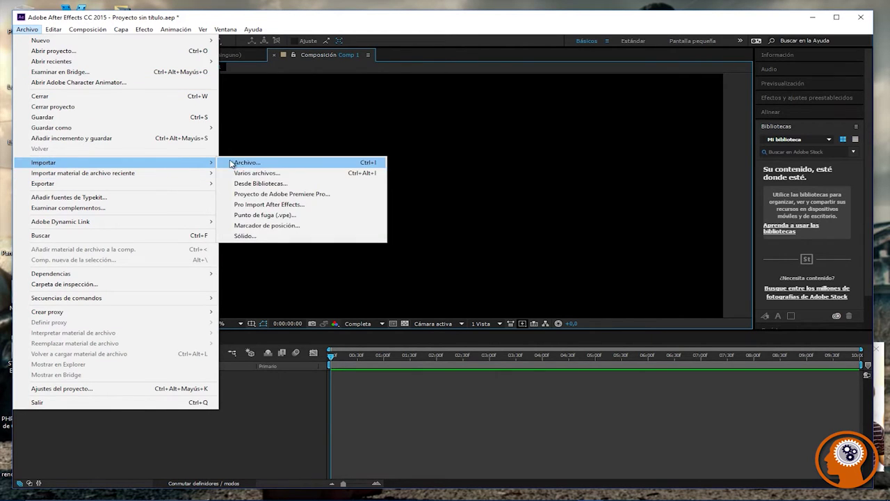
Step: Choose Importar > Varios archivos and select fallout4.png and logo_fallout4.ai
{"action": "left_click", "coordinate": [238, 173]}
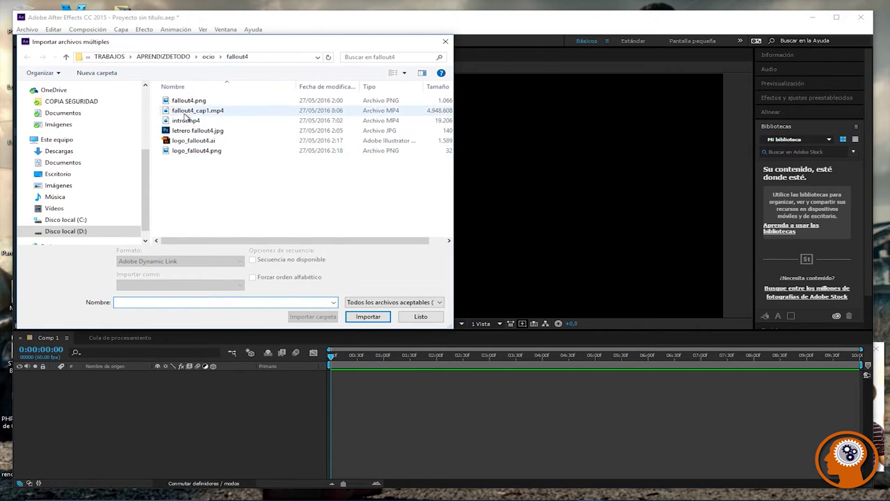
{"action": "left_click", "coordinate": [186, 103]}
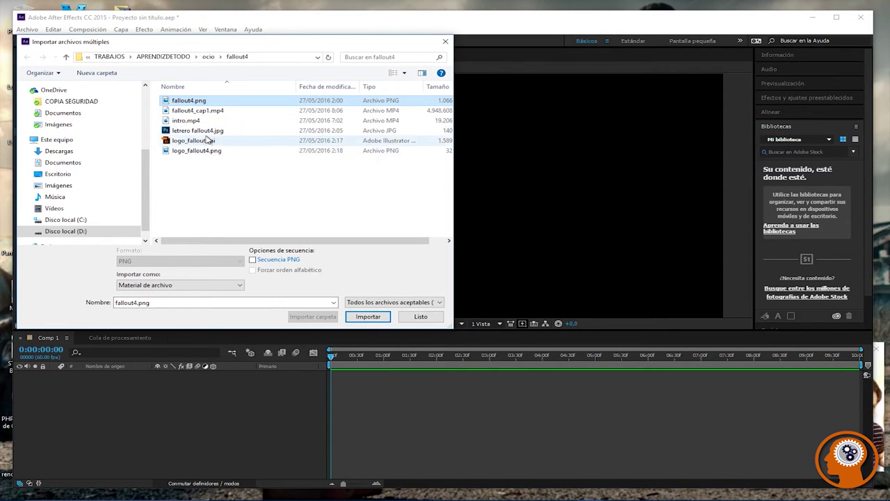
{"action": "left_click", "coordinate": [195, 140], "text": "ctrl"}
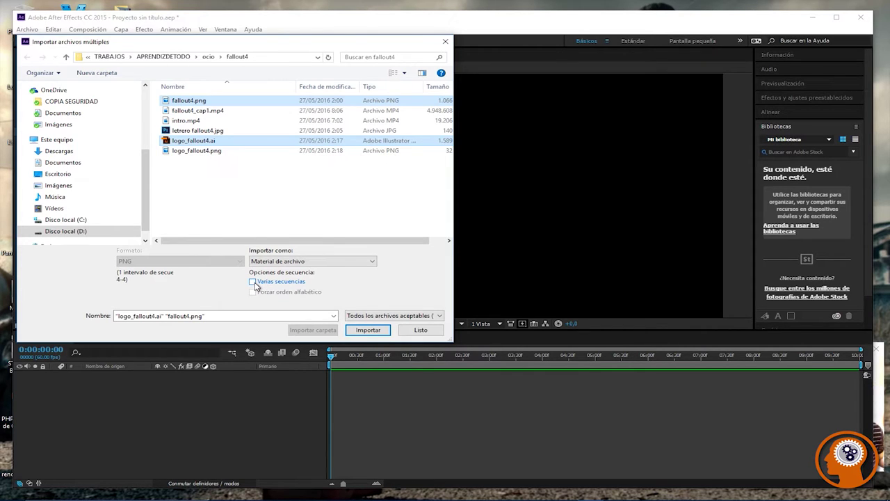
Step: Import both files as 'Material de archivo' footage and close the import window
{"action": "left_click", "coordinate": [270, 263]}
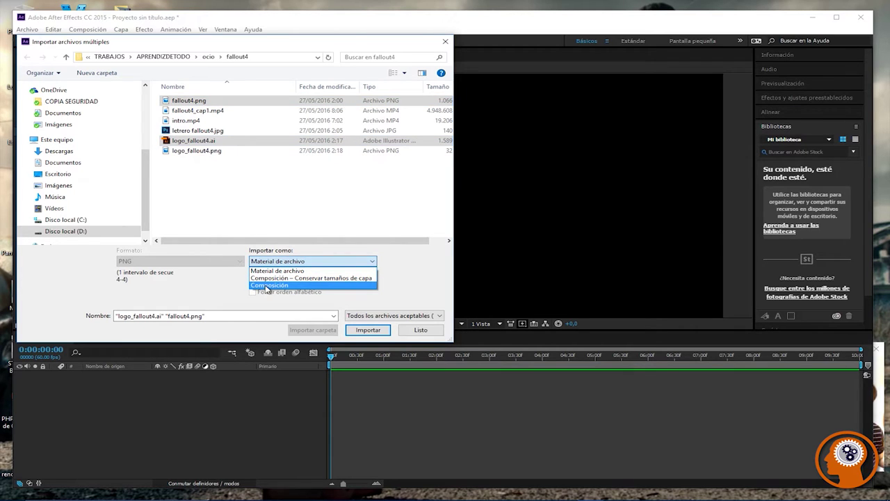
{"action": "left_click", "coordinate": [192, 292]}
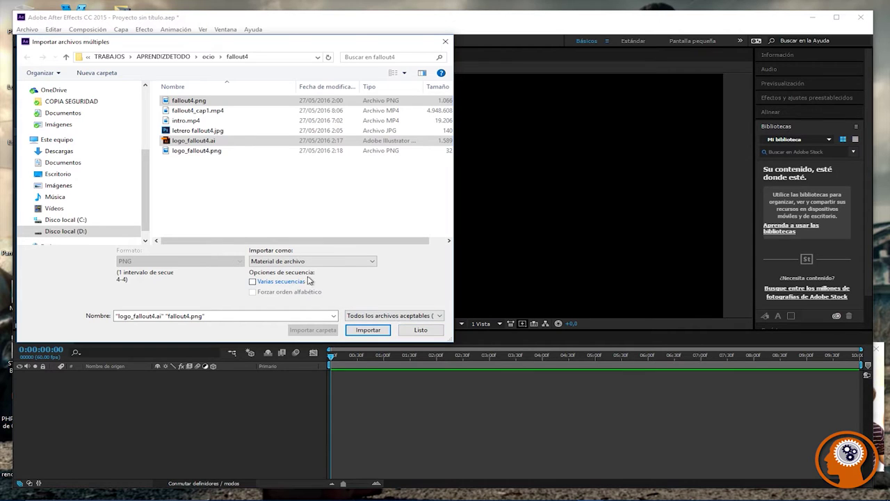
{"action": "left_click", "coordinate": [278, 261]}
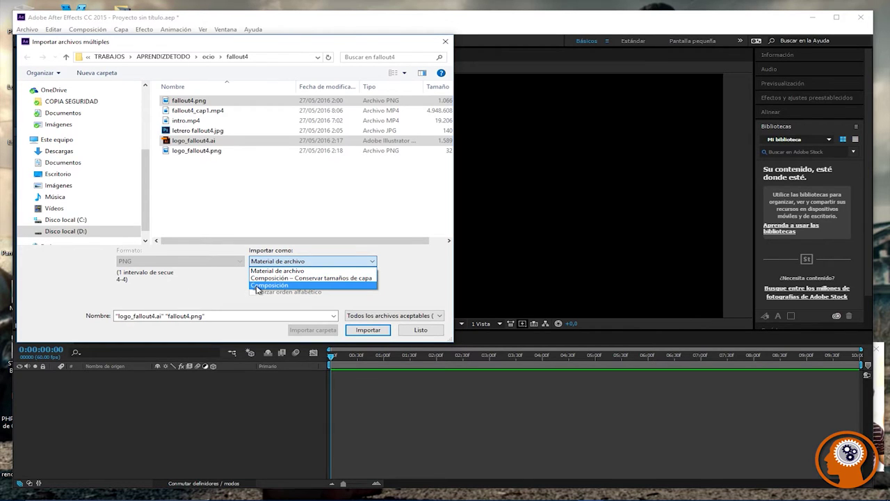
{"action": "left_click", "coordinate": [217, 287]}
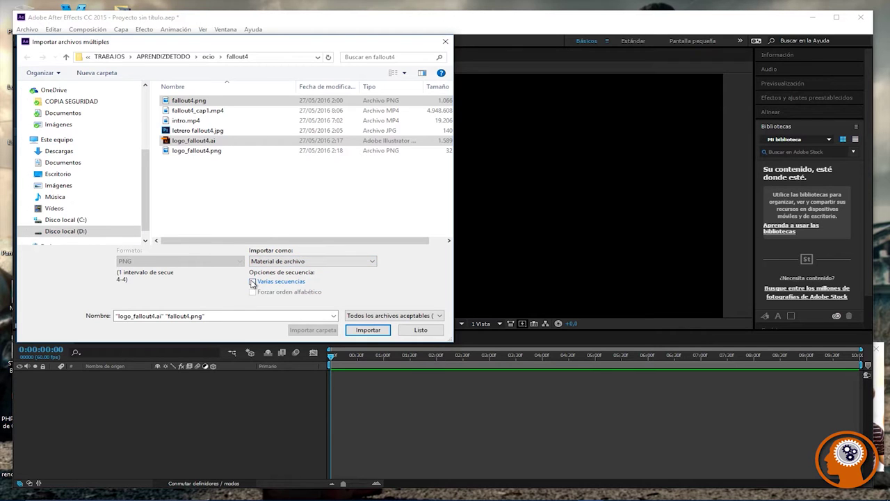
{"action": "left_click", "coordinate": [367, 331]}
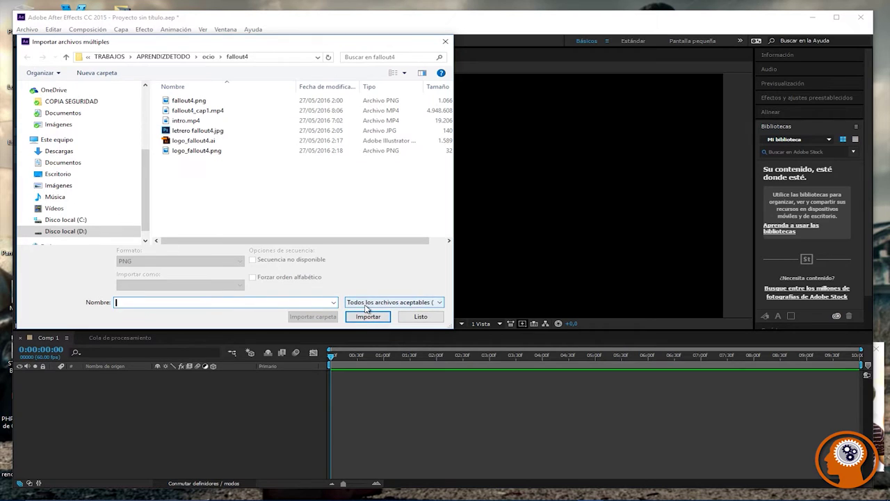
{"action": "left_click_drag", "start_coordinate": [143, 42], "coordinate": [290, 81]}
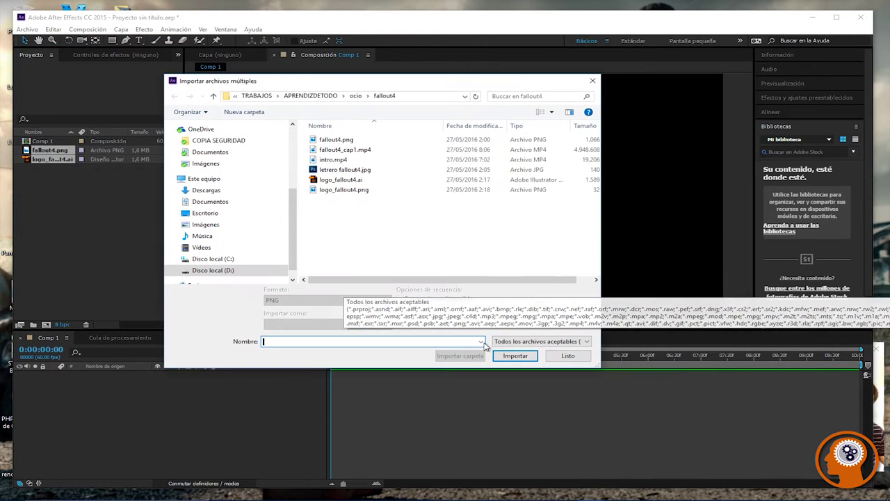
{"action": "left_click", "coordinate": [563, 356]}
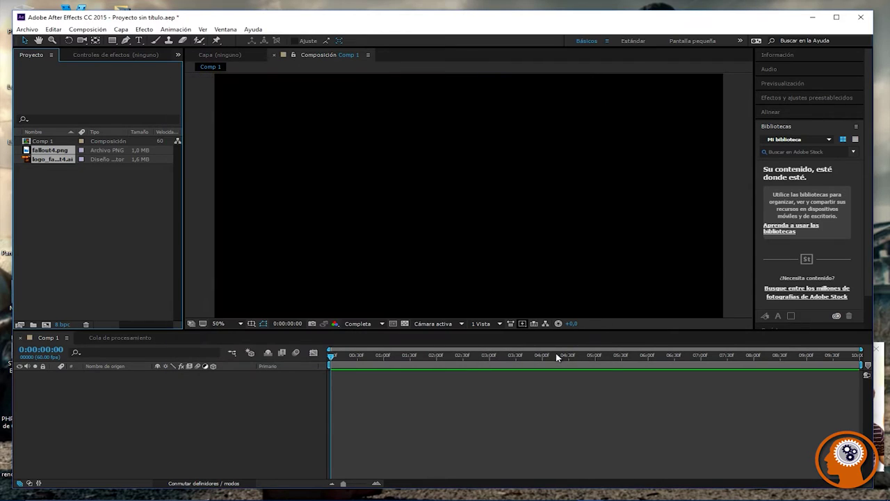
Step: Preview logo_fallout4.ai, then delete it from the project
{"action": "double_click", "coordinate": [51, 158]}
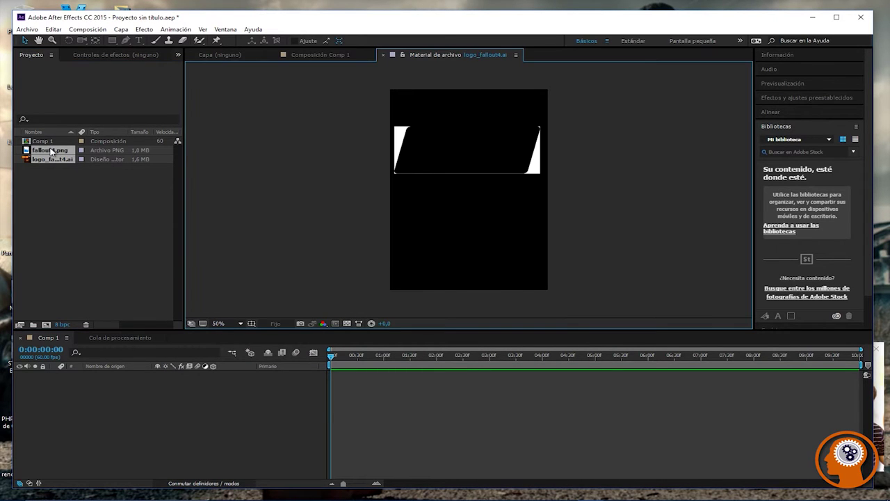
{"action": "left_click", "coordinate": [47, 160]}
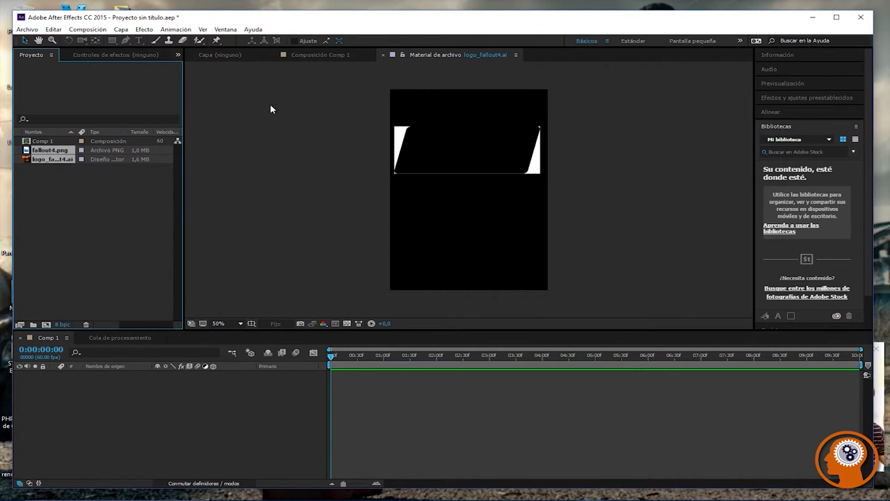
{"action": "left_click", "coordinate": [312, 54]}
{"action": "left_click", "coordinate": [228, 54]}
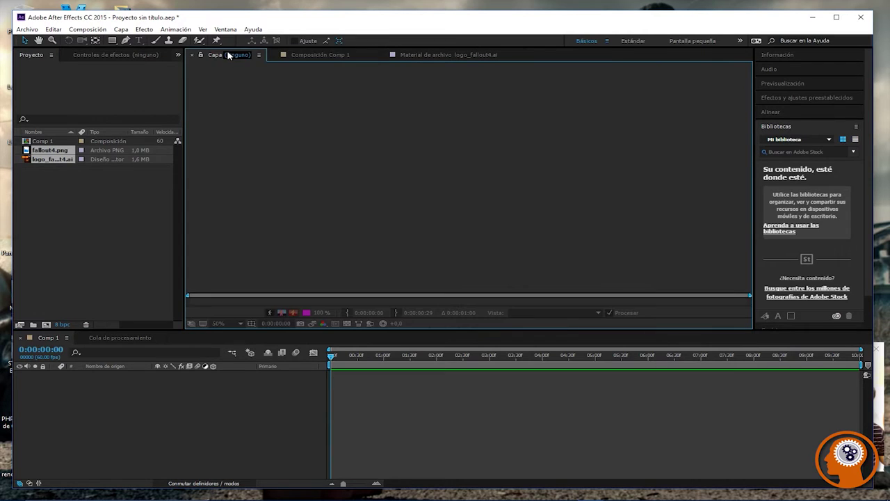
{"action": "left_click", "coordinate": [56, 168]}
{"action": "left_click", "coordinate": [57, 186]}
{"action": "left_click", "coordinate": [50, 159]}
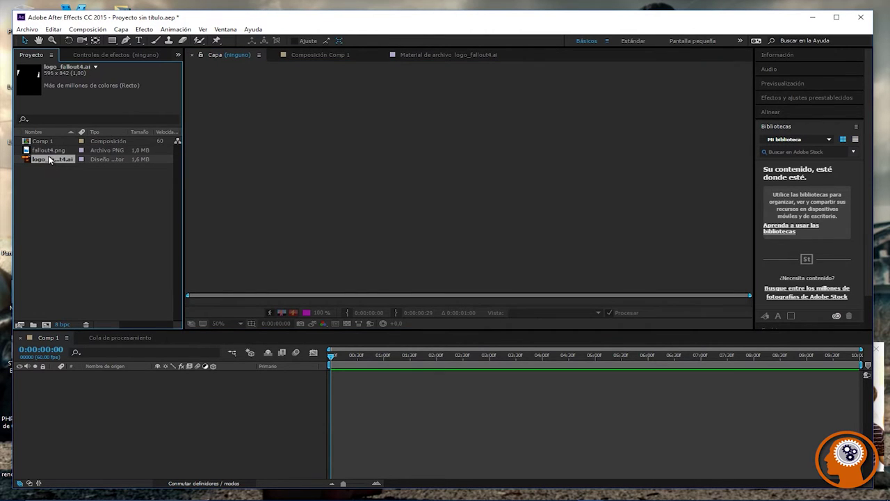
{"action": "key", "text": "Delete"}
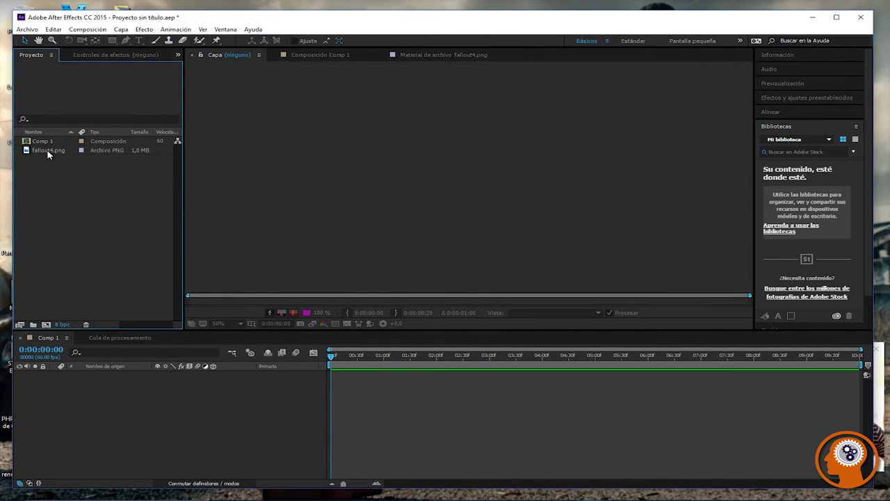
Step: Open fallout4.png for preview and start moving it toward Comp 1
{"action": "double_click", "coordinate": [48, 151]}
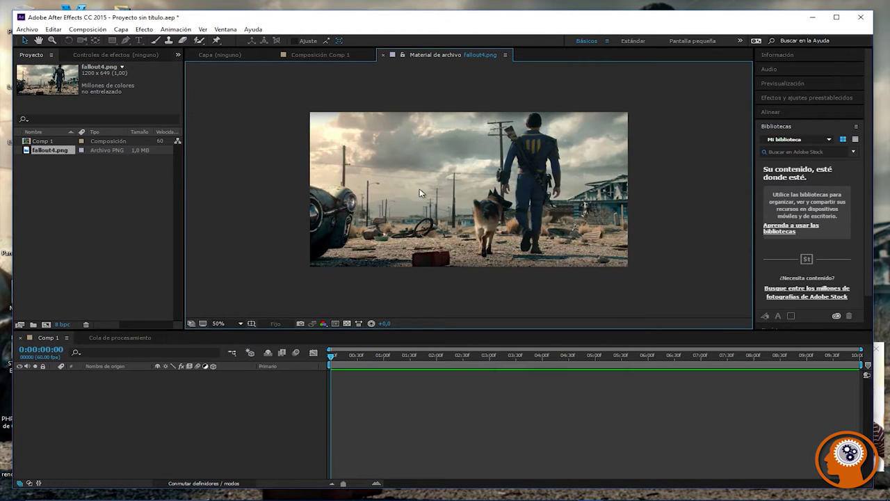
{"action": "mouse_move", "coordinate": [48, 153]}
{"action": "left_mouse_down"}
{"action": "mouse_move", "coordinate": [89, 145]}
{"action": "mouse_move", "coordinate": [56, 153]}
{"action": "left_mouse_up"}
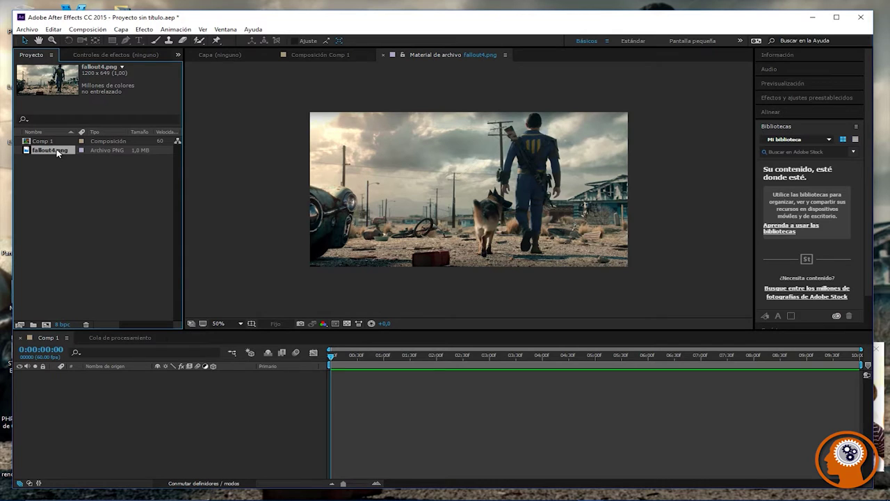
{"action": "right_click", "coordinate": [57, 153]}
Step: Drop fallout4.png into the Comp 1 timeline and enlarge it to the frame's full width
{"action": "left_click", "coordinate": [57, 153]}
{"action": "left_click_drag", "start_coordinate": [57, 153], "coordinate": [98, 391]}
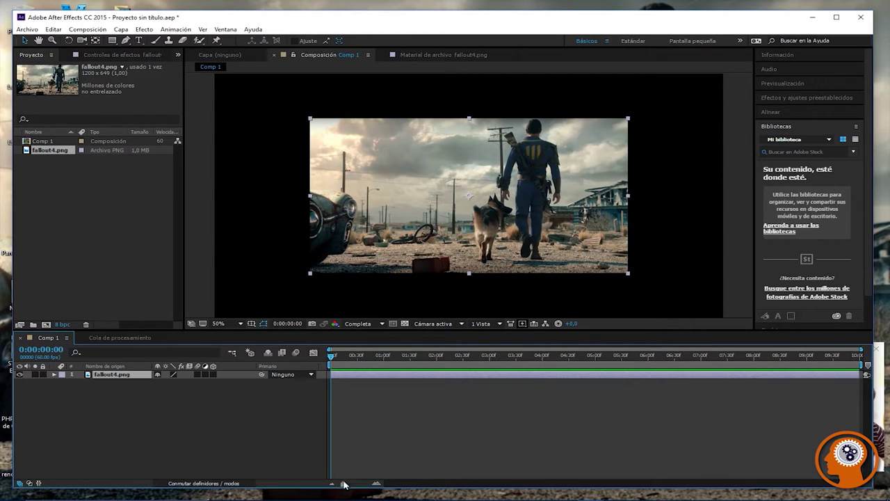
{"action": "mouse_move", "coordinate": [342, 483]}
{"action": "left_mouse_down"}
{"action": "mouse_move", "coordinate": [366, 485]}
{"action": "mouse_move", "coordinate": [343, 485]}
{"action": "left_mouse_up"}
{"action": "left_click_drag", "start_coordinate": [629, 275], "coordinate": [727, 326]}
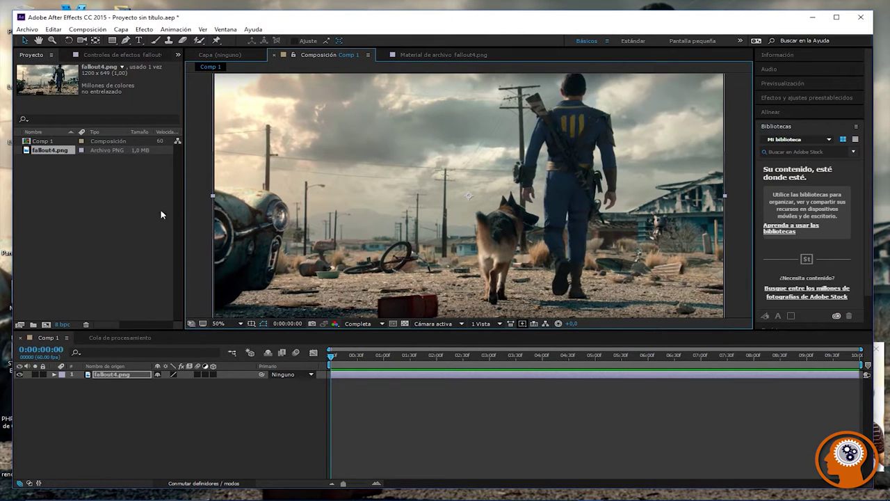
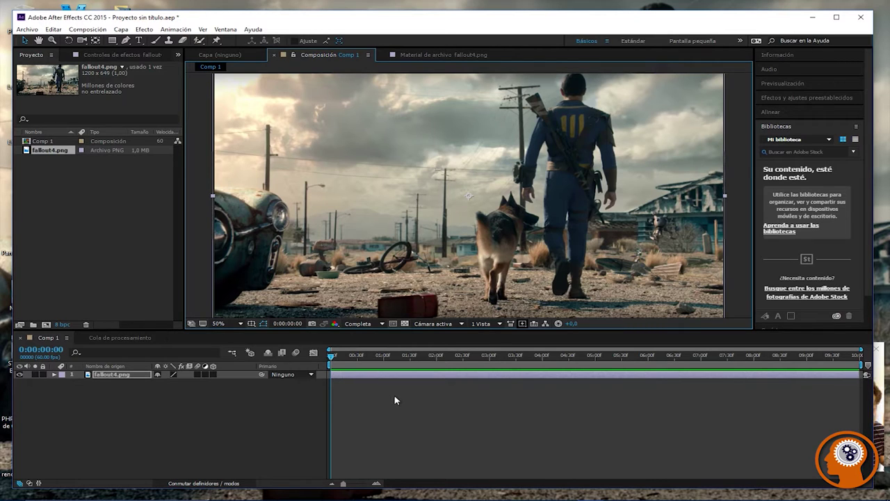
Step: Move the playhead to 0:00:00:04 and start importing a file via Archivo > Importar > Archivo
{"action": "mouse_move", "coordinate": [333, 358]}
{"action": "left_mouse_down"}
{"action": "mouse_move", "coordinate": [539, 357]}
{"action": "mouse_move", "coordinate": [334, 358]}
{"action": "left_mouse_up"}
{"action": "left_click", "coordinate": [27, 29]}
{"action": "mouse_move", "coordinate": [60, 164]}
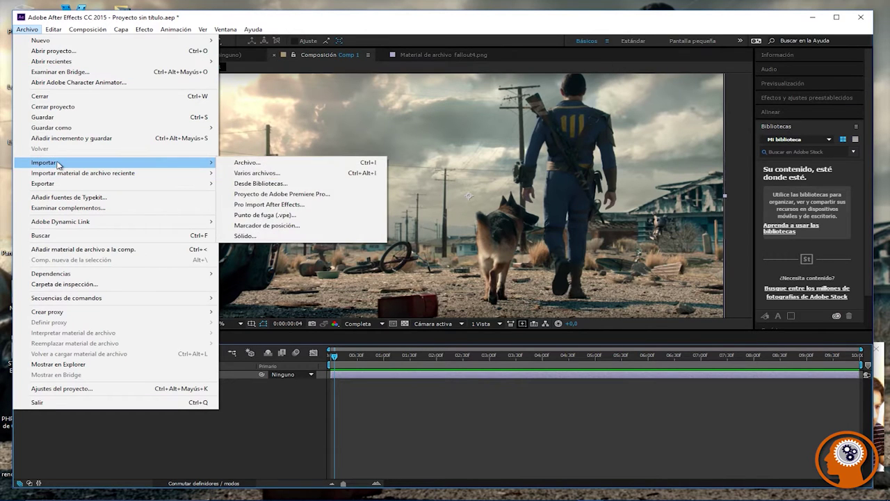
{"action": "left_click", "coordinate": [240, 165]}
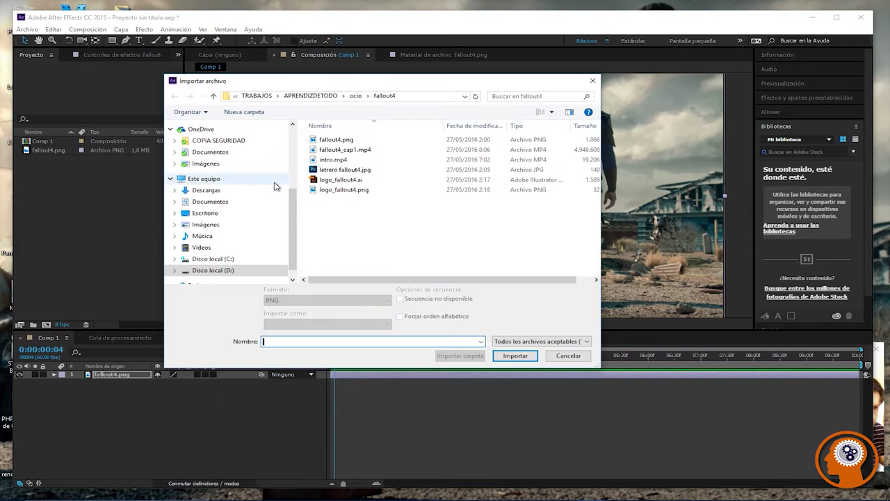
Step: Browse to the Desktop's fallout4 folder and select logo_fallout4.ai for import
{"action": "left_click", "coordinate": [213, 259]}
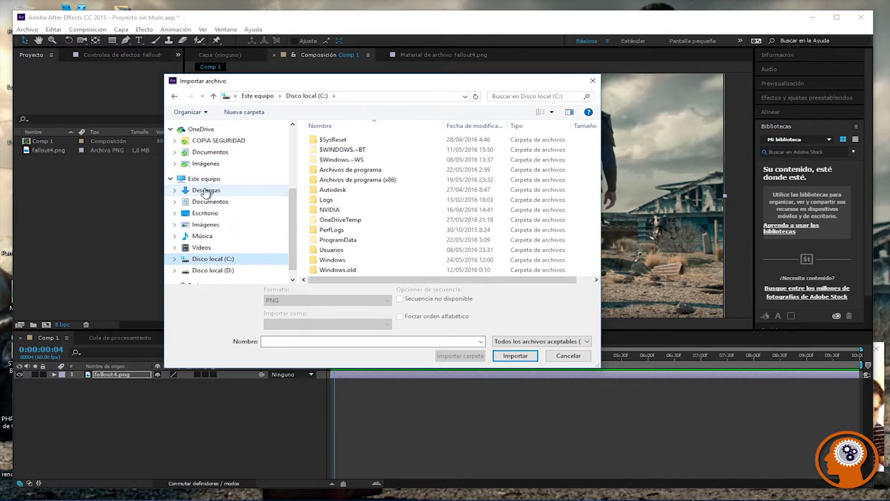
{"action": "left_click", "coordinate": [207, 190]}
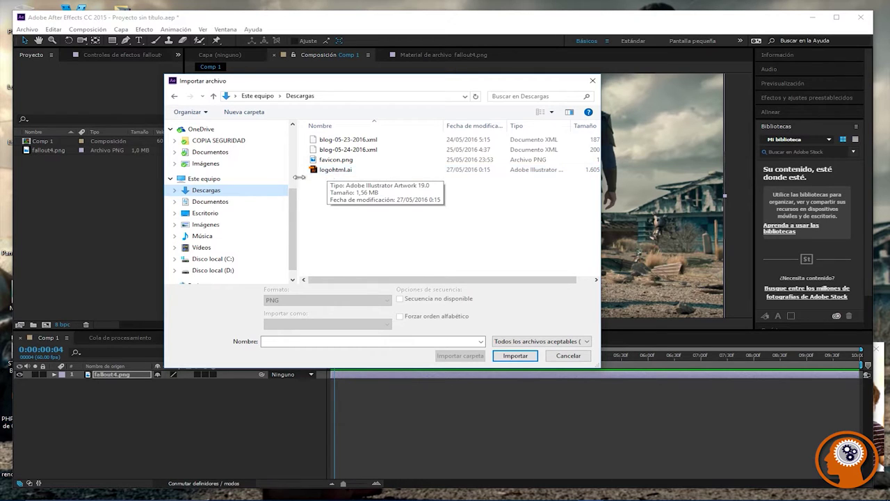
{"action": "left_click", "coordinate": [208, 214]}
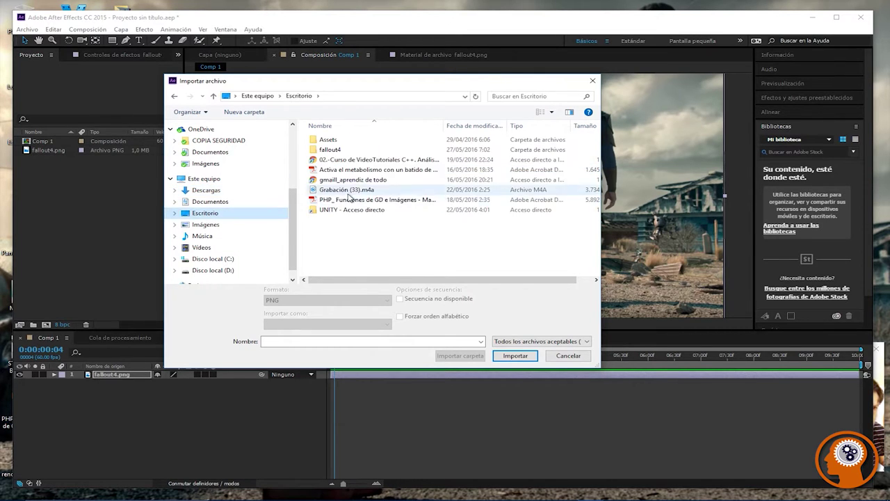
{"action": "double_click", "coordinate": [325, 151]}
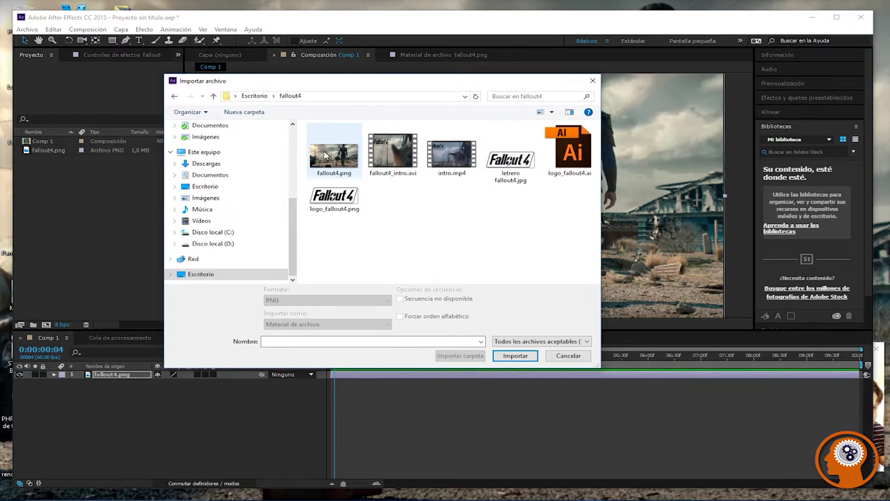
{"action": "left_click", "coordinate": [341, 209]}
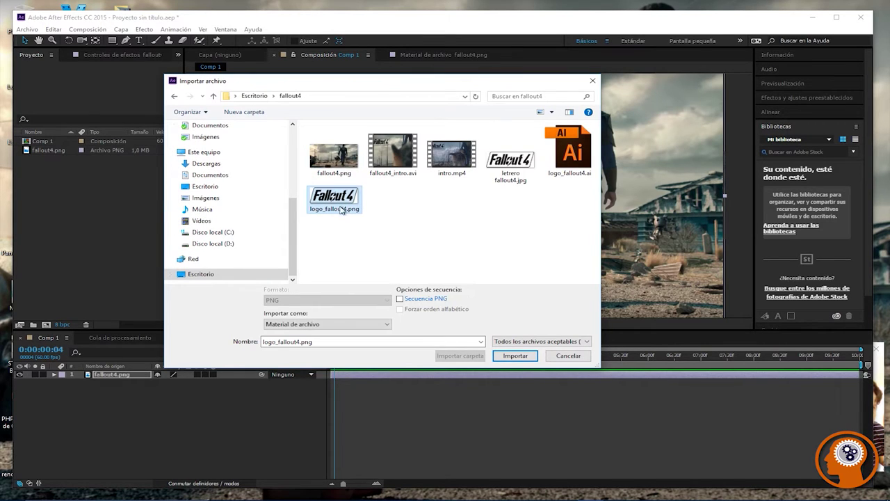
{"action": "left_click", "coordinate": [501, 165]}
{"action": "left_click", "coordinate": [581, 156]}
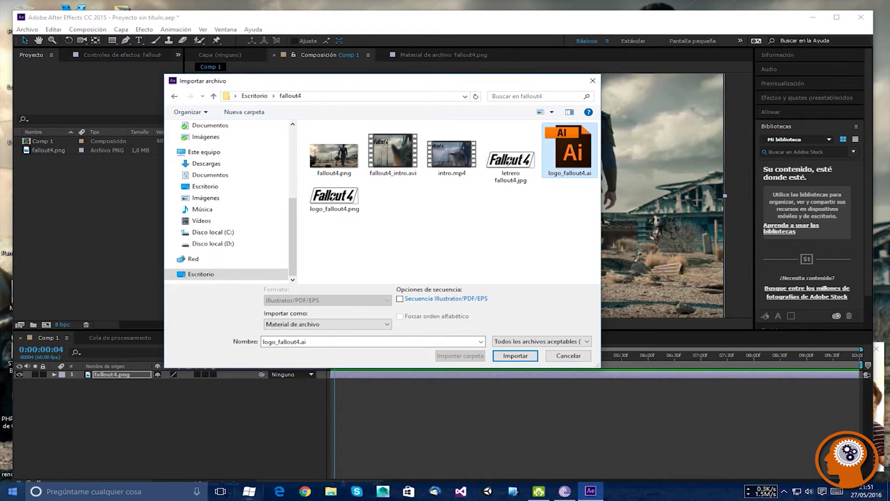
{"action": "left_click", "coordinate": [20, 494]}
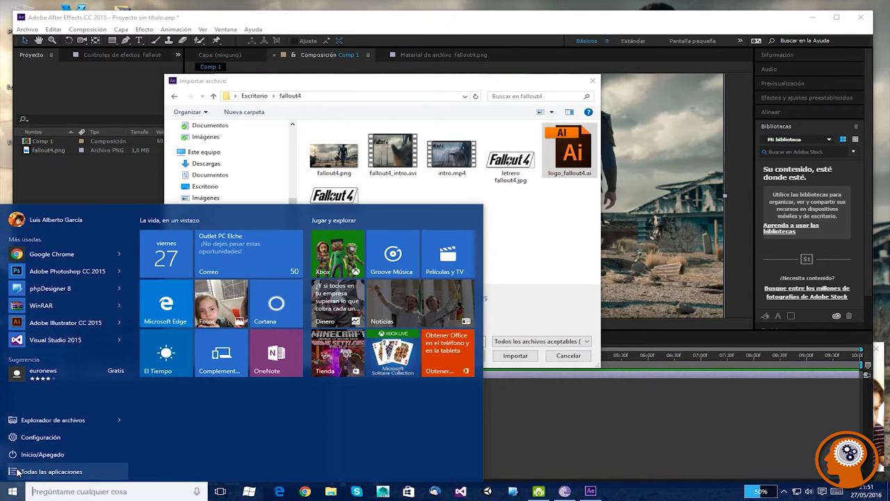
Step: Launch Adobe Illustrator CC 2015 from the app list and dismiss its welcome screen
{"action": "left_click", "coordinate": [41, 471]}
{"action": "scroll", "coordinate": [36, 415], "scroll_direction": "down", "scroll_amount": 3}
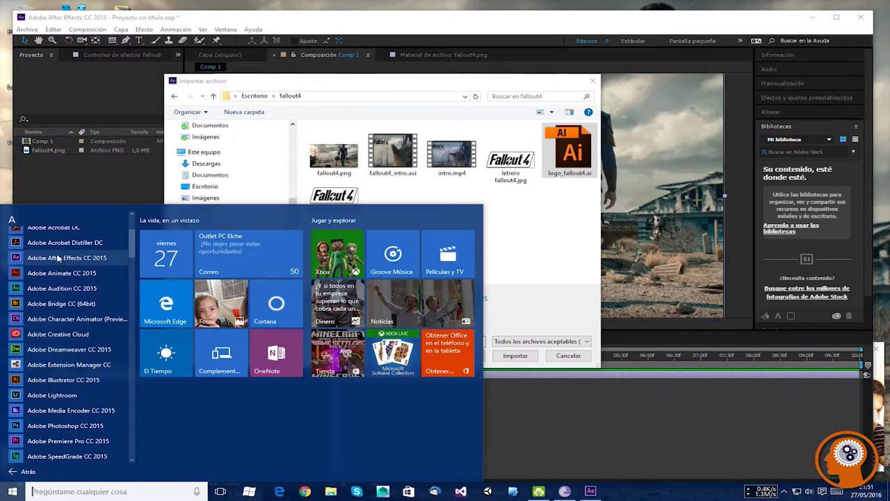
{"action": "scroll", "coordinate": [47, 262], "scroll_direction": "up", "scroll_amount": 1}
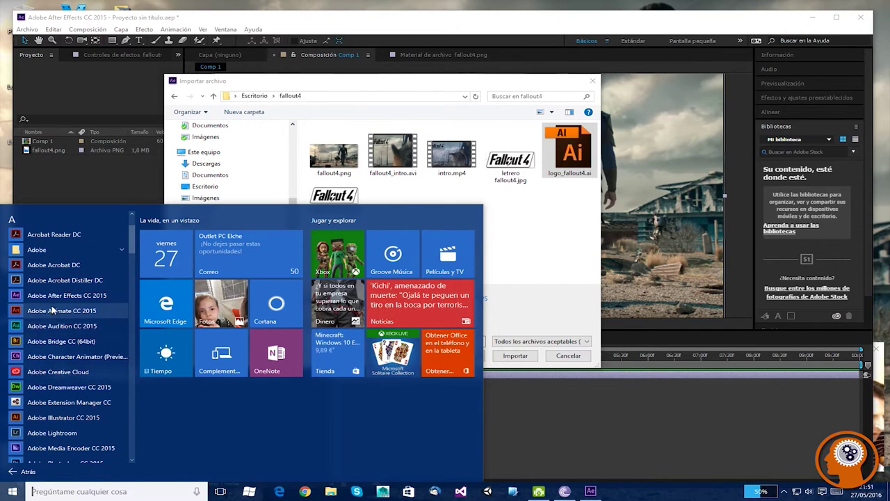
{"action": "left_click", "coordinate": [56, 418]}
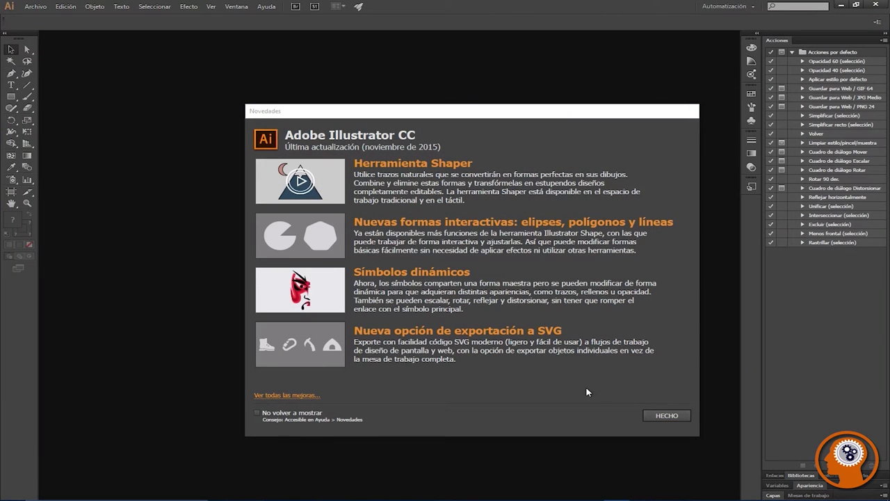
{"action": "left_click", "coordinate": [667, 416]}
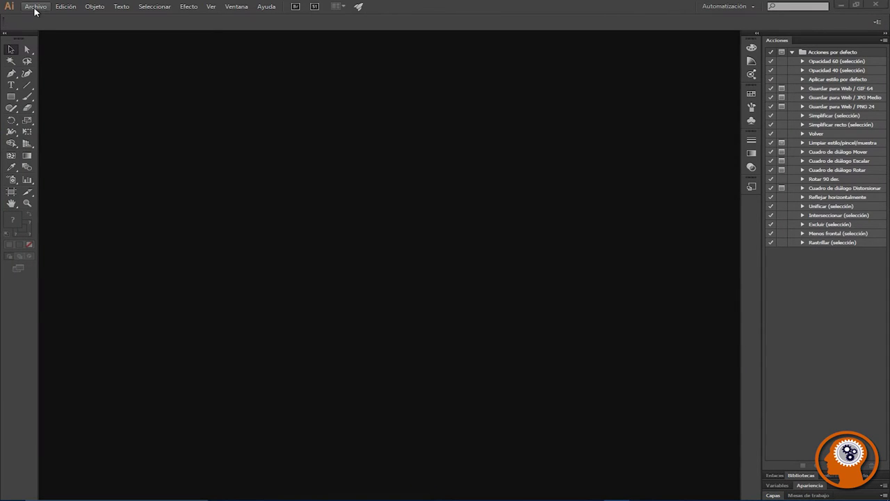
Step: Reopen fallout_vector.ai from Archivo > Abrir archivos recientes
{"action": "left_click", "coordinate": [35, 7]}
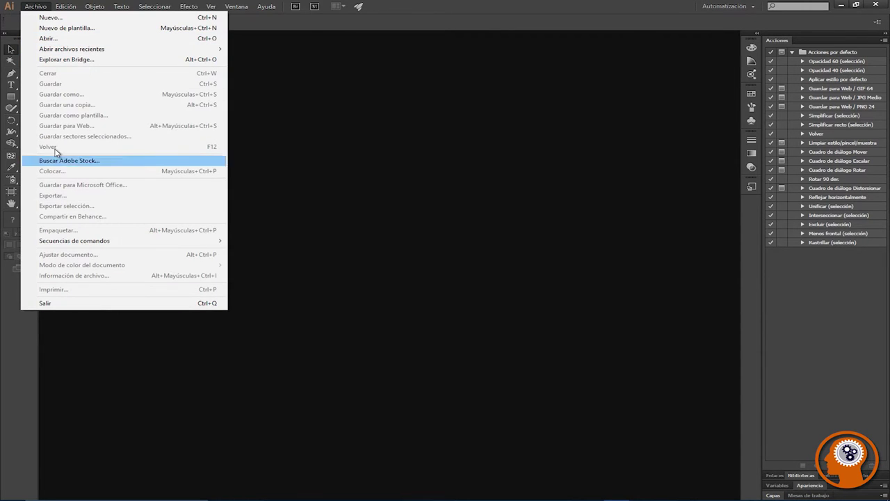
{"action": "mouse_move", "coordinate": [47, 50]}
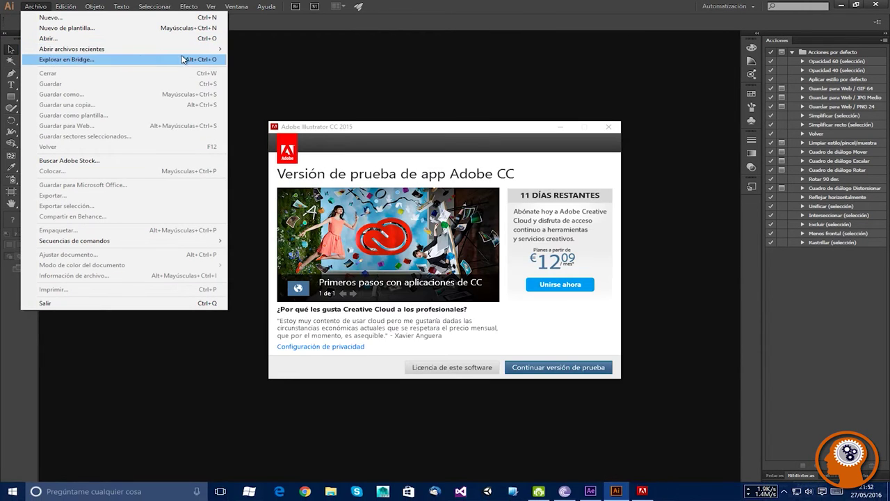
{"action": "mouse_move", "coordinate": [169, 49]}
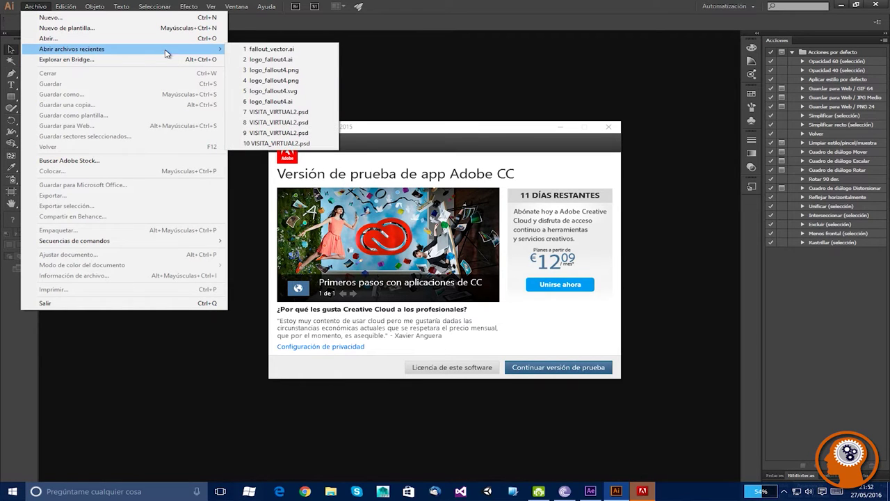
{"action": "left_click", "coordinate": [250, 50]}
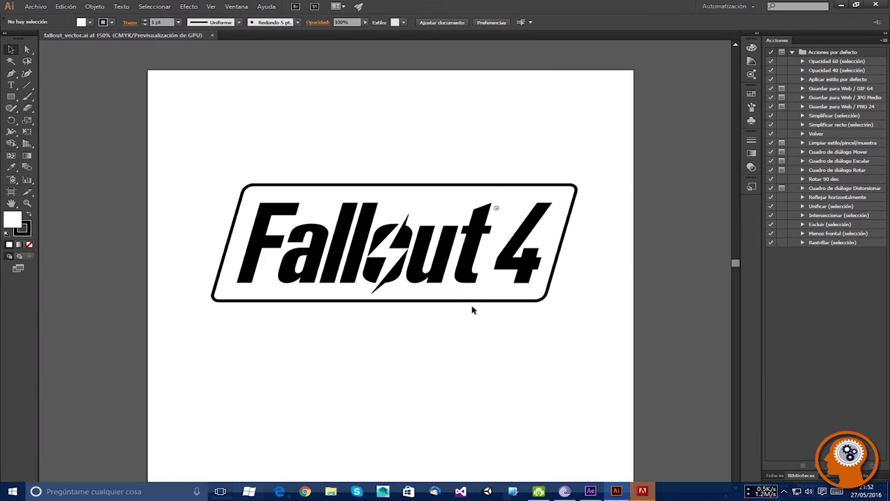
Step: In the Guardar como dialog, cut fallout_vector.ai from its current folder
{"action": "left_click", "coordinate": [38, 9]}
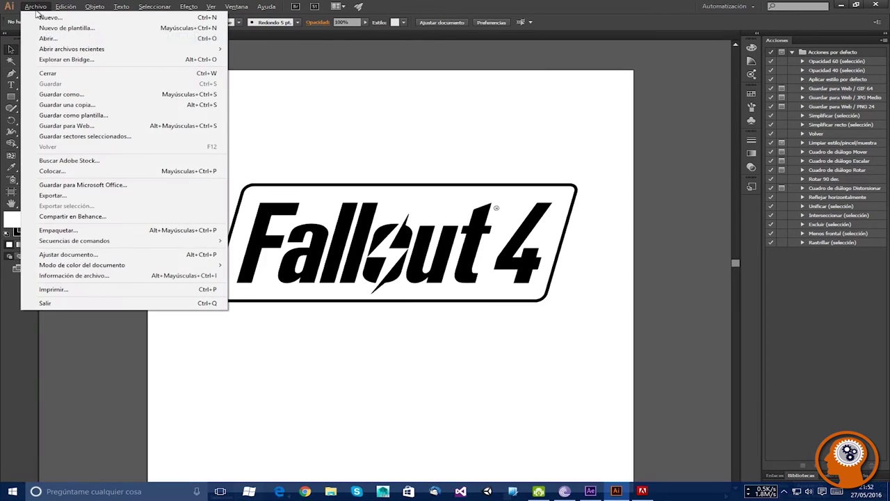
{"action": "left_click", "coordinate": [43, 96]}
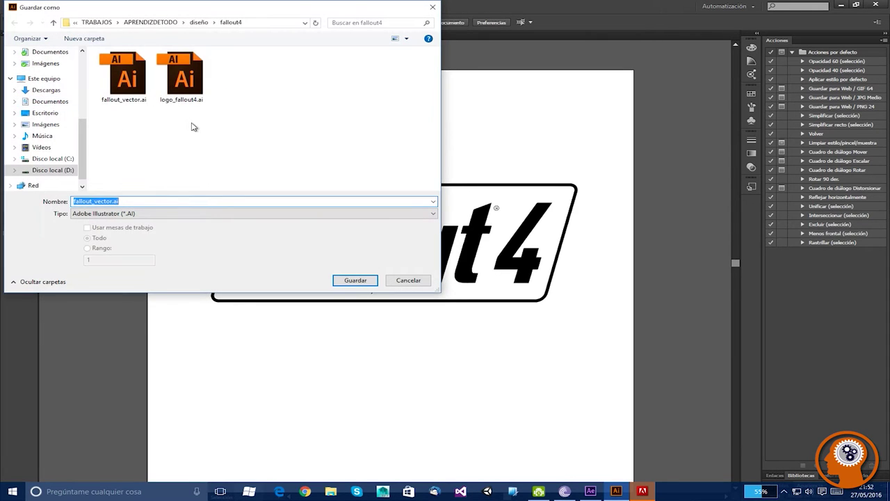
{"action": "left_click", "coordinate": [225, 123]}
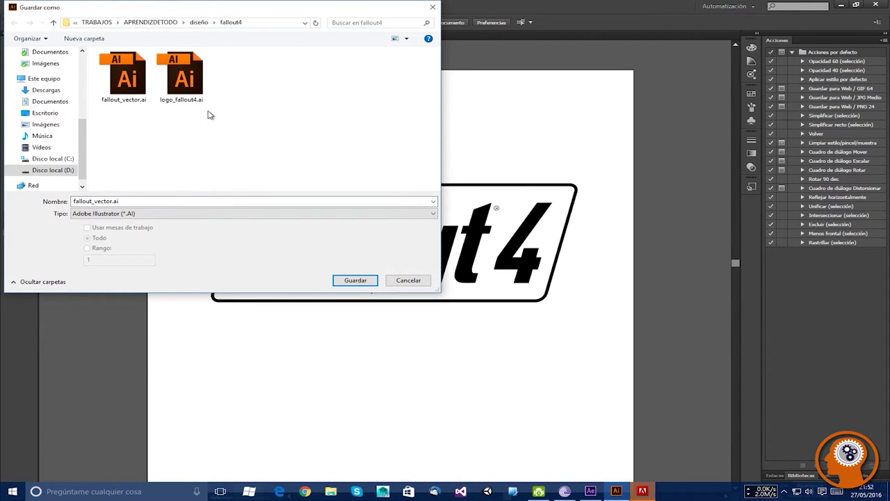
{"action": "right_click", "coordinate": [131, 84]}
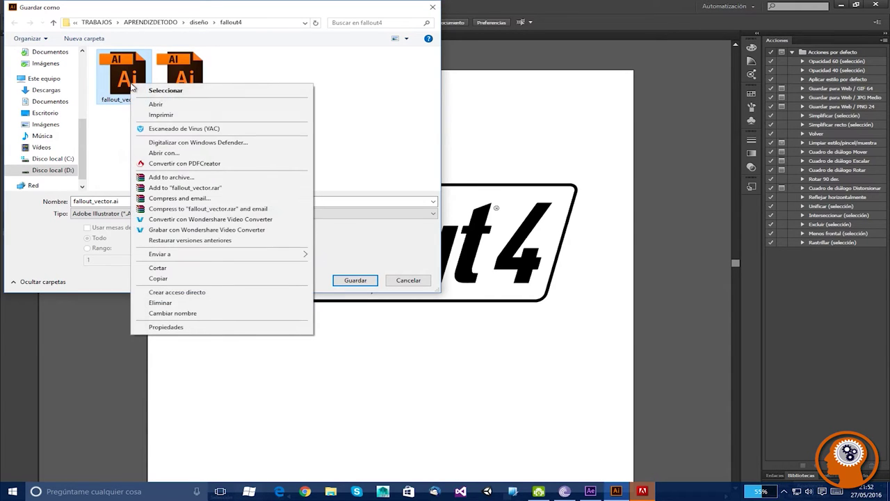
{"action": "left_click", "coordinate": [158, 268]}
Step: Paste fallout_vector.ai into D: CONTENIDOS > TRABAJOS > APRENDIZDETODO > ocio > fallout4
{"action": "left_click", "coordinate": [47, 169]}
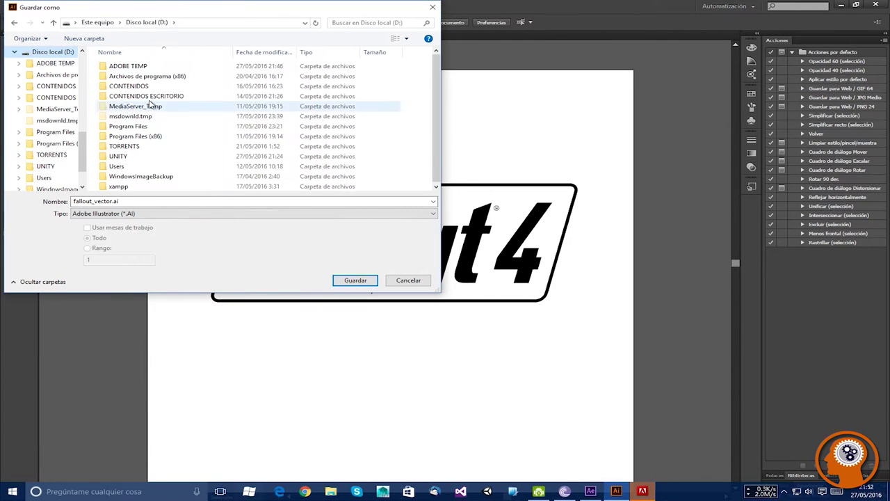
{"action": "double_click", "coordinate": [124, 85]}
{"action": "double_click", "coordinate": [117, 106]}
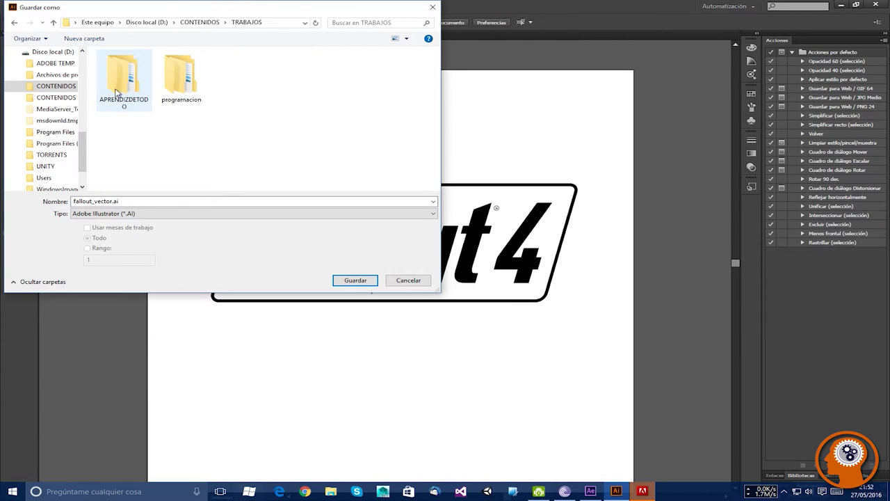
{"action": "double_click", "coordinate": [118, 90]}
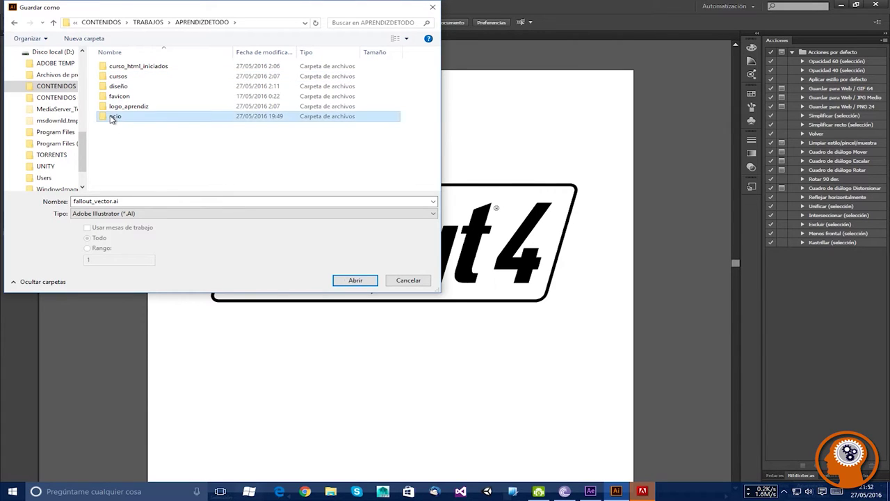
{"action": "double_click", "coordinate": [114, 117]}
{"action": "double_click", "coordinate": [123, 88]}
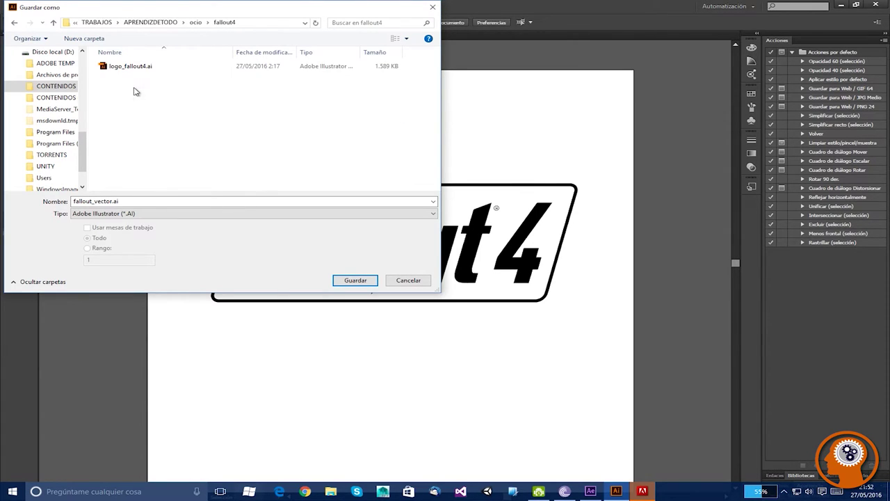
{"action": "right_click", "coordinate": [135, 91]}
{"action": "left_click", "coordinate": [169, 145]}
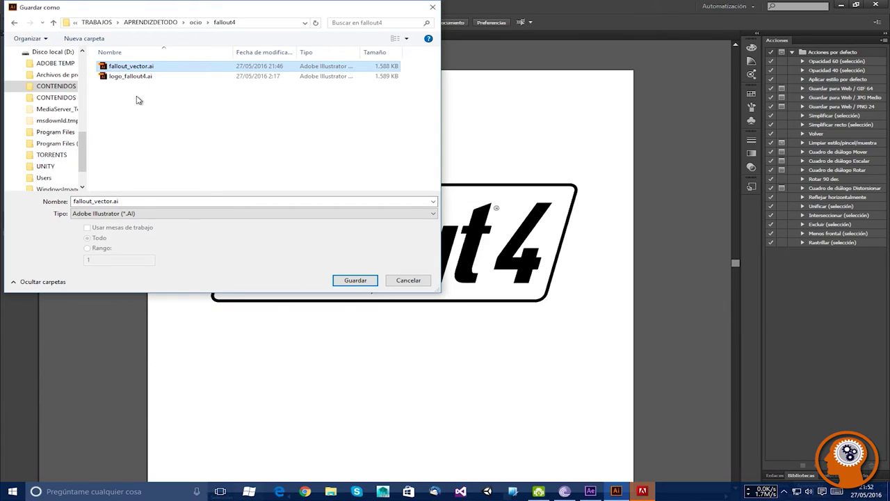
Step: Save the document there as logo_fallout4.ai and confirm the Illustrator save options
{"action": "left_click", "coordinate": [129, 79]}
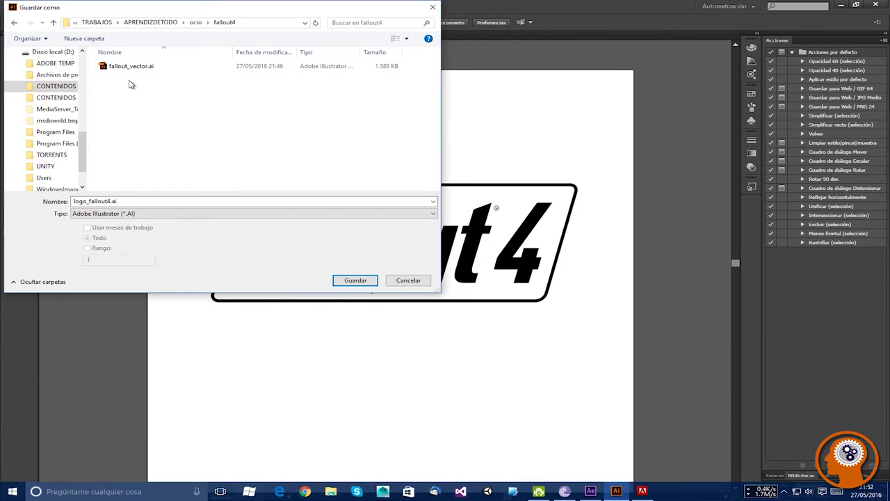
{"action": "left_click", "coordinate": [348, 281]}
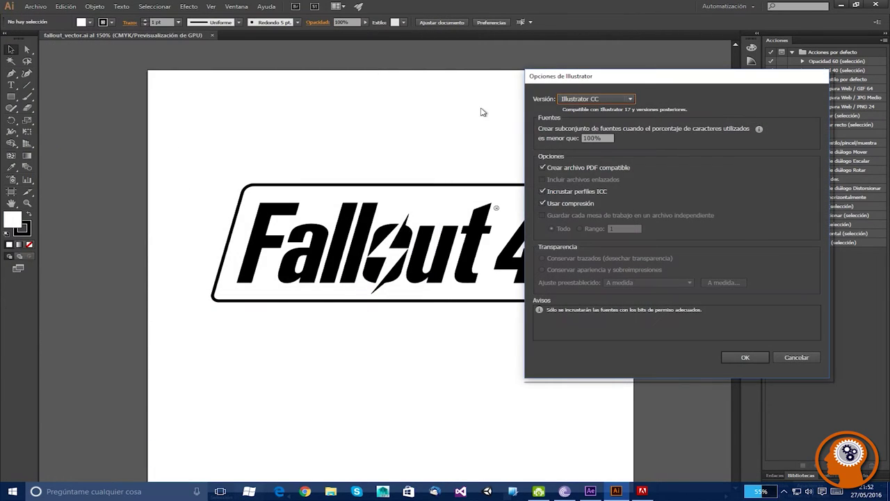
{"action": "left_click", "coordinate": [732, 356]}
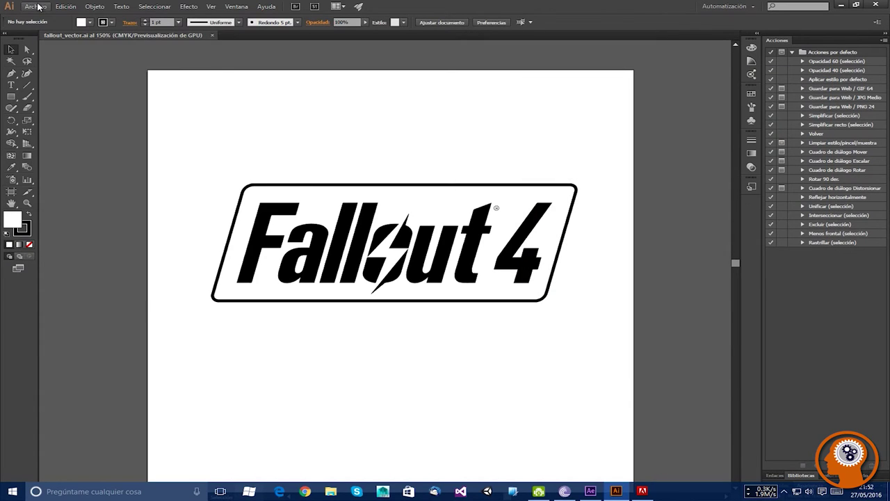
{"action": "left_click", "coordinate": [36, 7]}
Step: Quit Illustrator and import fallout_vector.ai from D: CONTENIDOS > TRABAJOS > APRENDIZDETODO > ocio > fallout4
{"action": "left_click", "coordinate": [62, 303]}
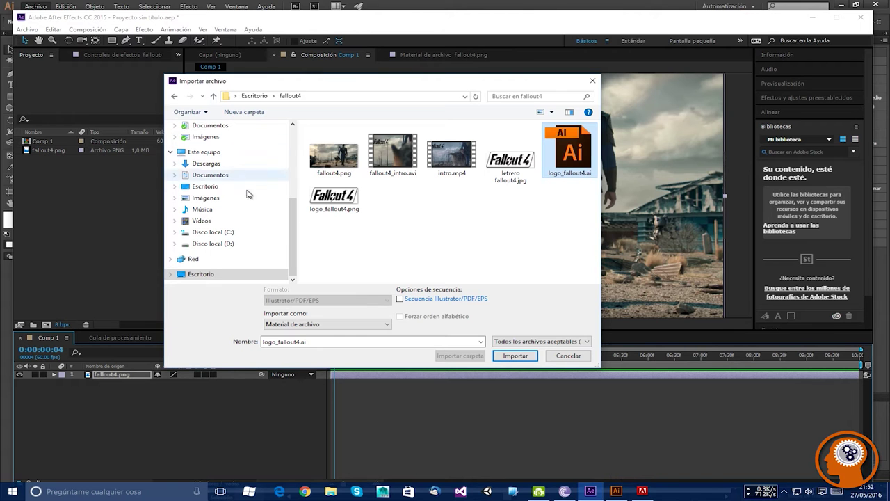
{"action": "left_click", "coordinate": [337, 202]}
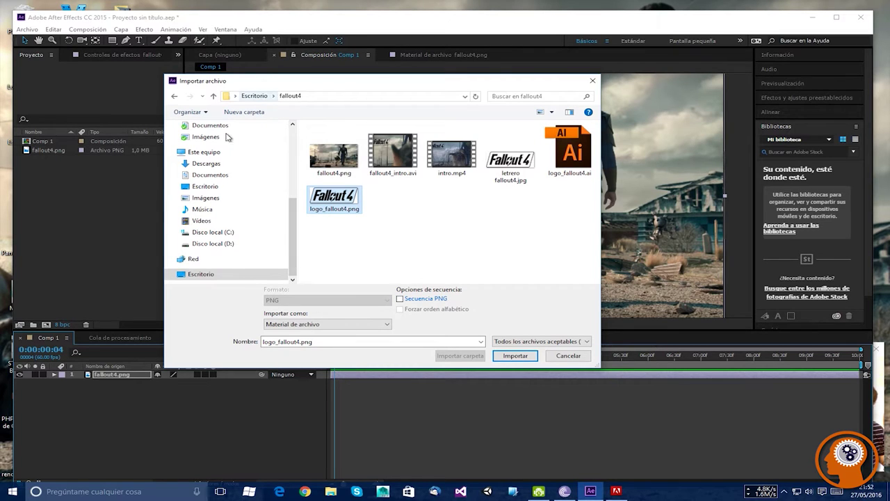
{"action": "left_click", "coordinate": [200, 244]}
{"action": "double_click", "coordinate": [327, 154]}
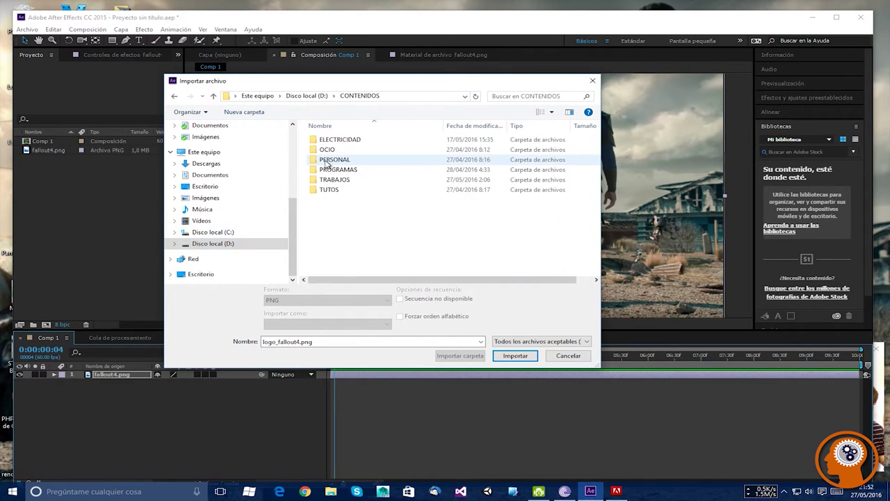
{"action": "double_click", "coordinate": [327, 151]}
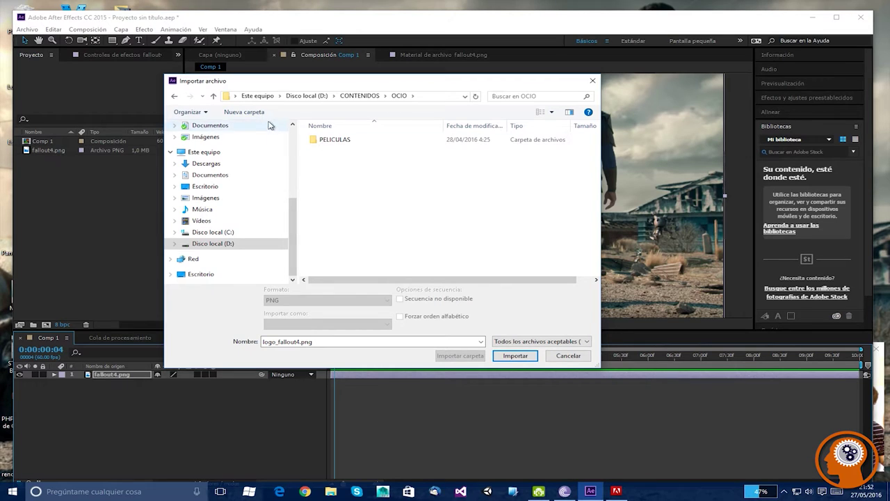
{"action": "left_click", "coordinate": [212, 98]}
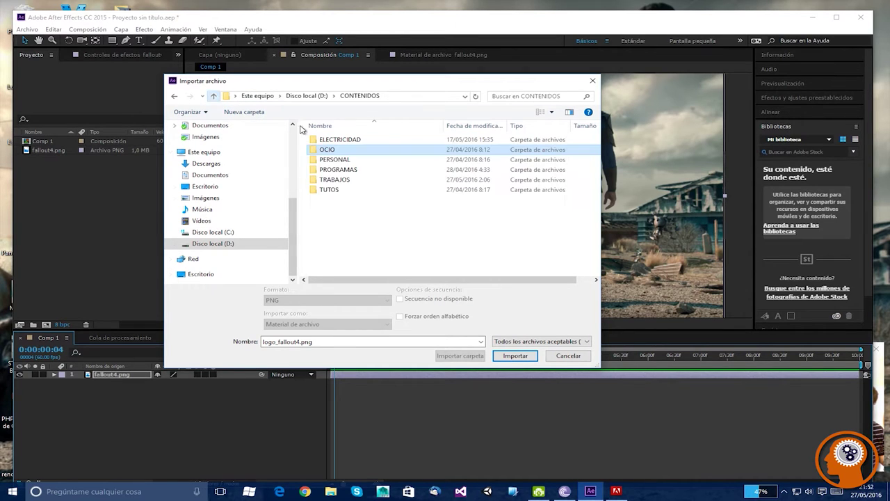
{"action": "left_click", "coordinate": [329, 182]}
{"action": "double_click", "coordinate": [328, 183]}
{"action": "double_click", "coordinate": [327, 159]}
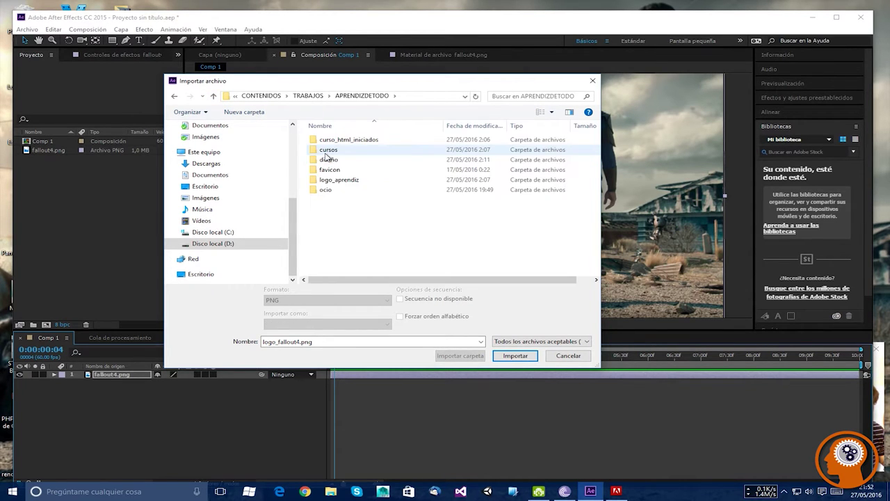
{"action": "double_click", "coordinate": [327, 190]}
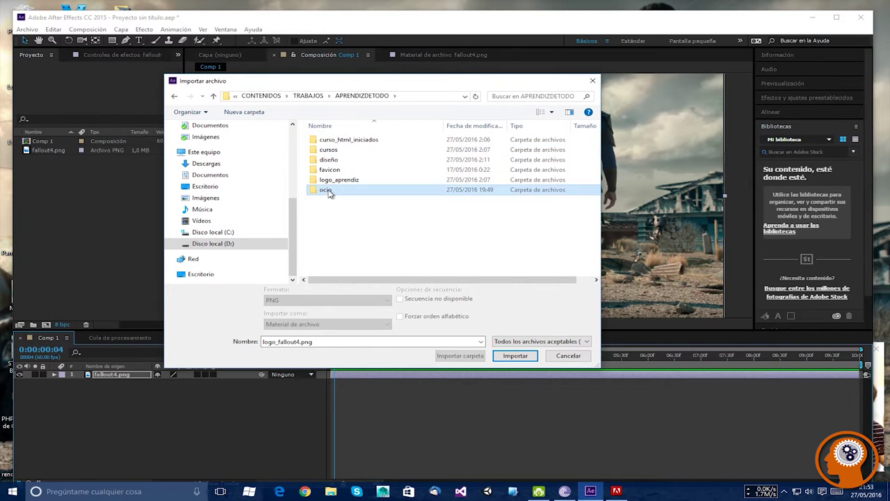
{"action": "double_click", "coordinate": [327, 162]}
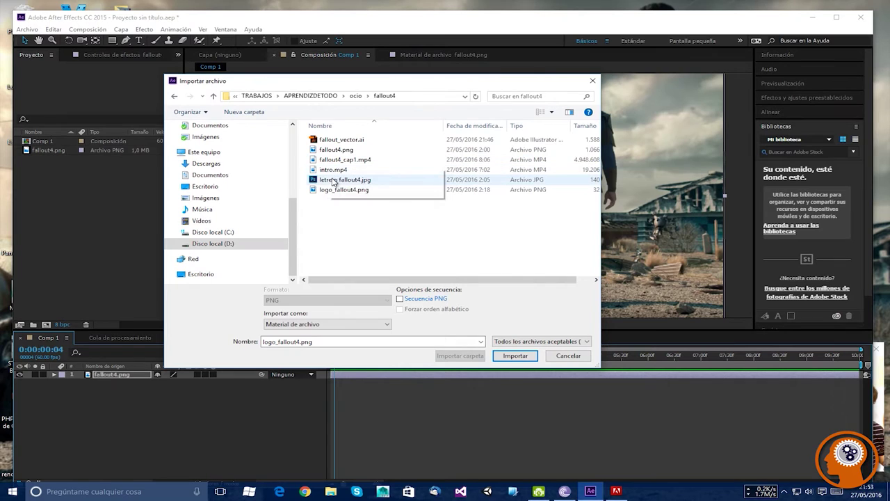
{"action": "double_click", "coordinate": [327, 142]}
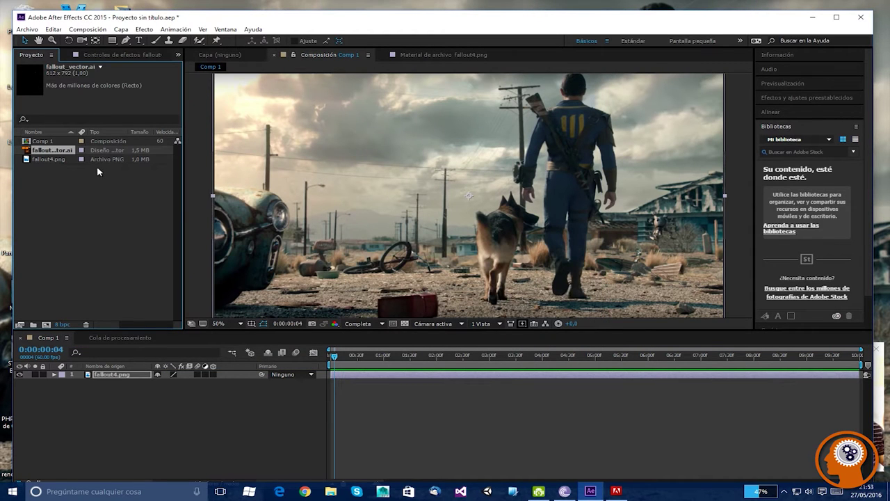
Step: Add fallout_vector.ai to the timeline starting at 0:00, above fallout4.png
{"action": "left_click_drag", "start_coordinate": [61, 152], "coordinate": [385, 419]}
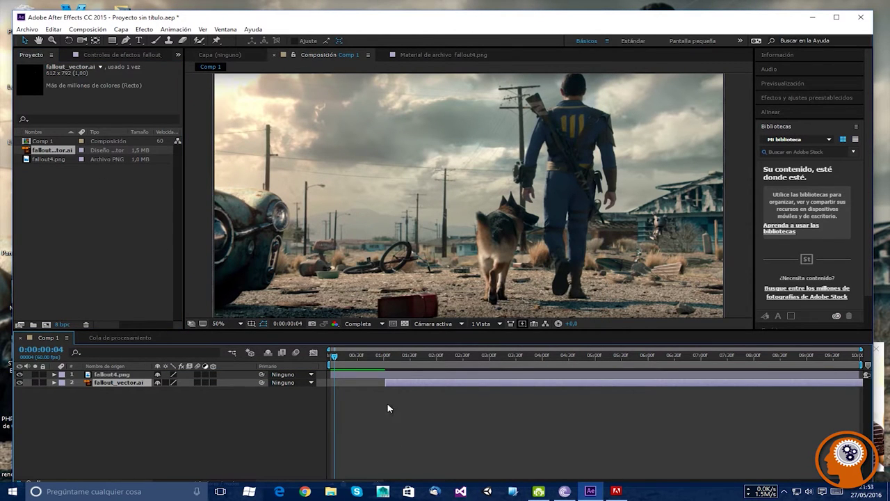
{"action": "left_click_drag", "start_coordinate": [408, 384], "coordinate": [371, 387]}
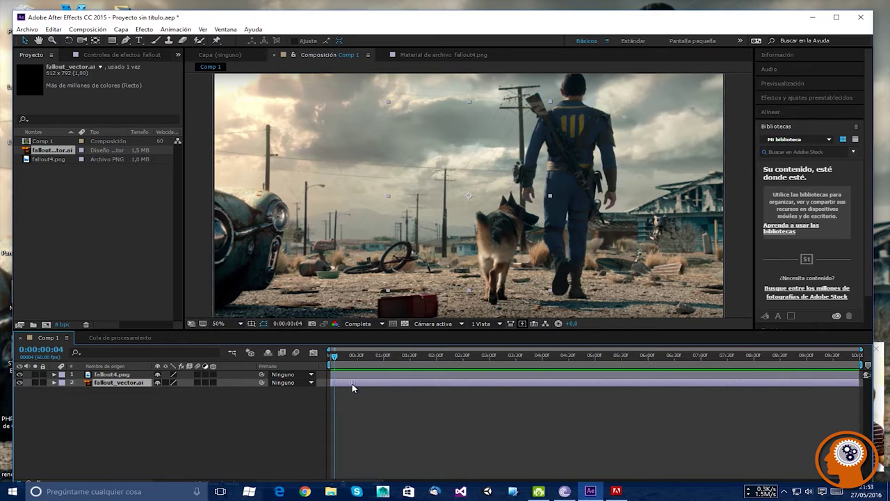
{"action": "left_click_drag", "start_coordinate": [115, 382], "coordinate": [113, 374]}
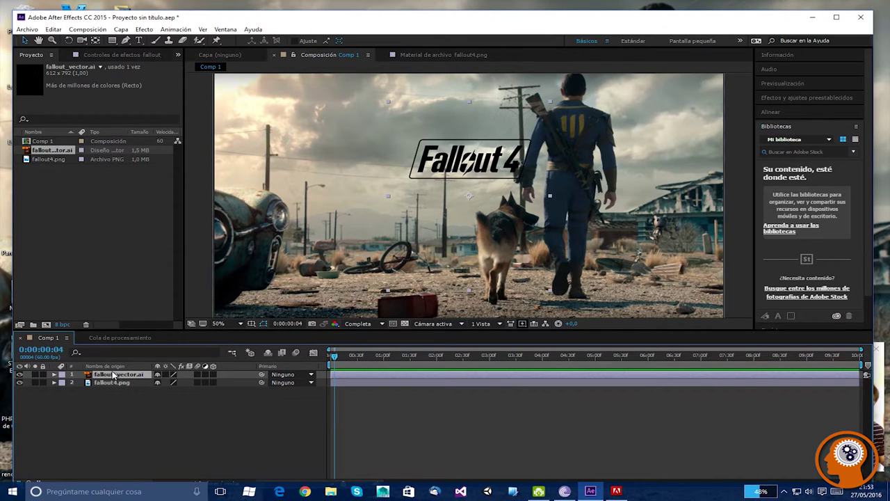
Step: Drag the Fallout 4 logo to the upper-left corner of Comp 1, briefly viewing the footage alone
{"action": "left_click_drag", "start_coordinate": [481, 162], "coordinate": [306, 108]}
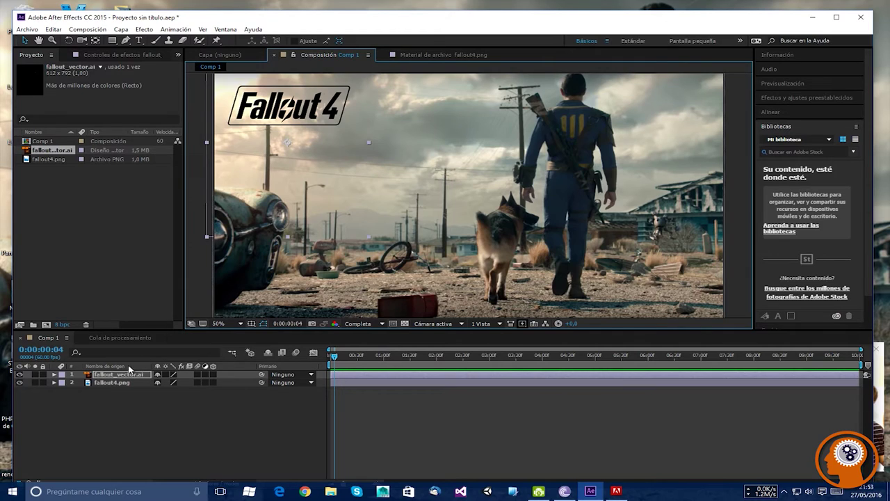
{"action": "left_click", "coordinate": [115, 377]}
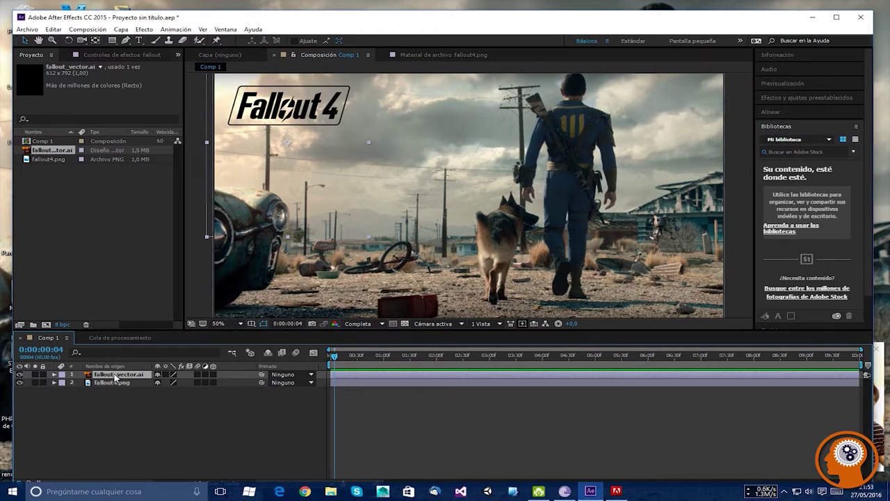
{"action": "double_click", "coordinate": [43, 151]}
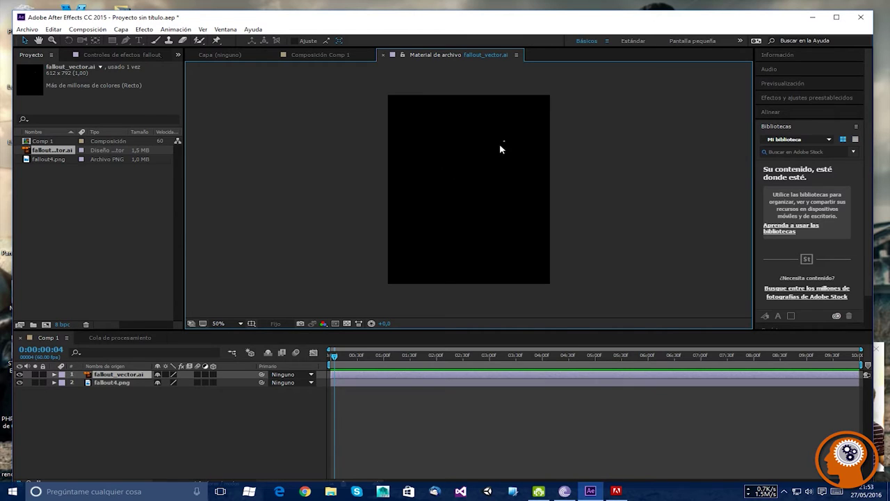
{"action": "left_click", "coordinate": [124, 384]}
{"action": "left_click", "coordinate": [315, 112]}
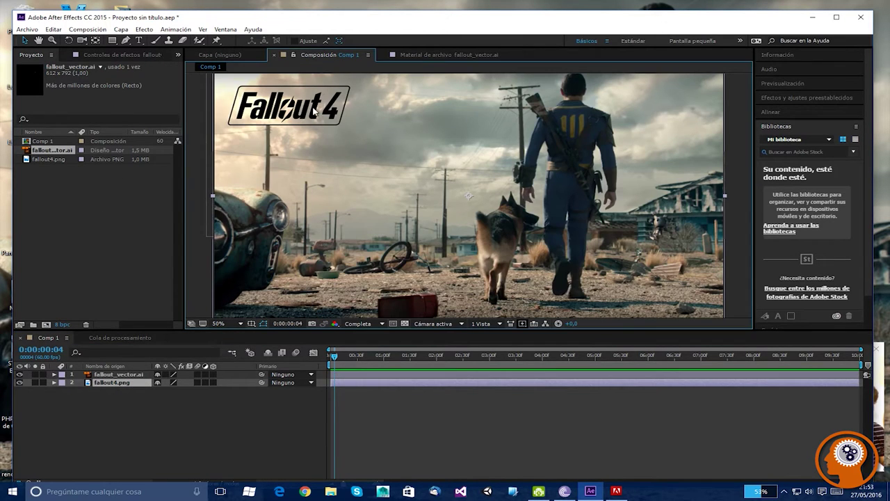
{"action": "left_click", "coordinate": [291, 149]}
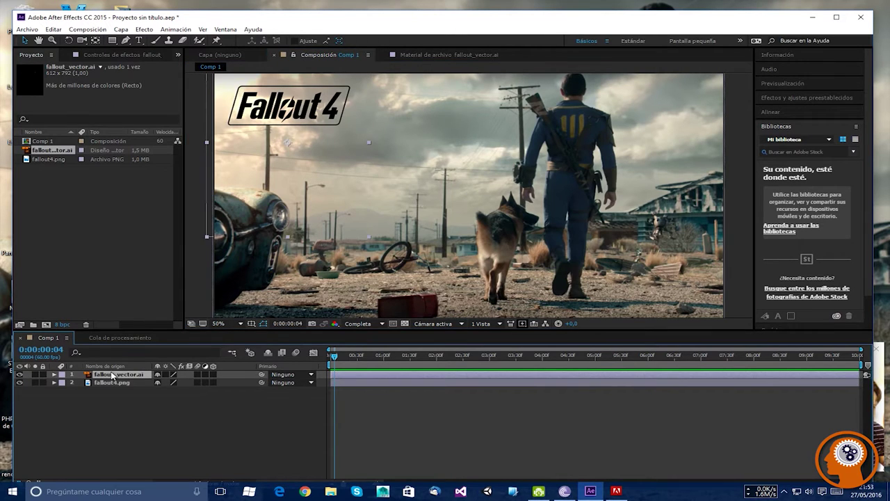
{"action": "right_click", "coordinate": [290, 103]}
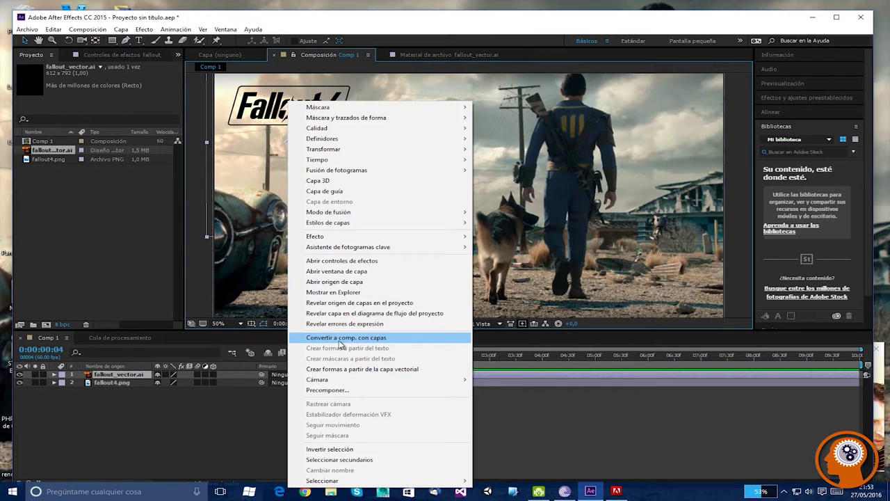
Step: Try and undo Convert to Layered Comp, then run Create Shapes from Vector Layer on the logo
{"action": "left_click", "coordinate": [341, 339]}
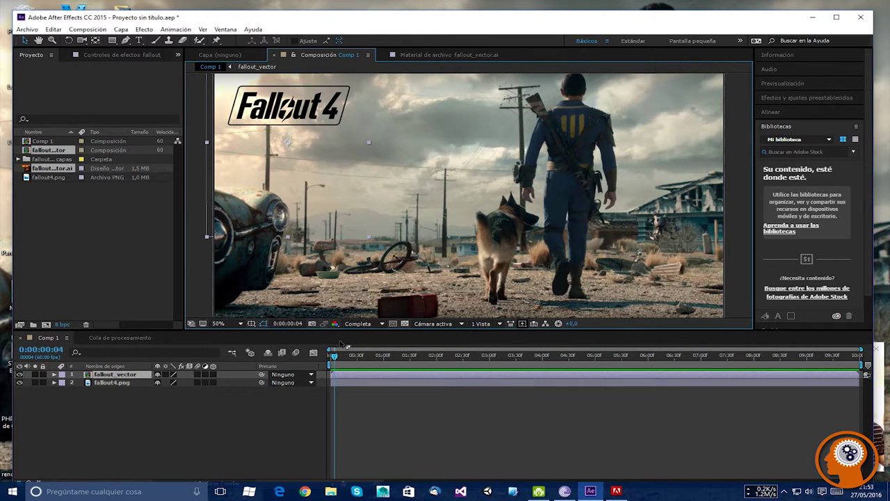
{"action": "key", "text": "ctrl+z"}
{"action": "right_click", "coordinate": [290, 100]}
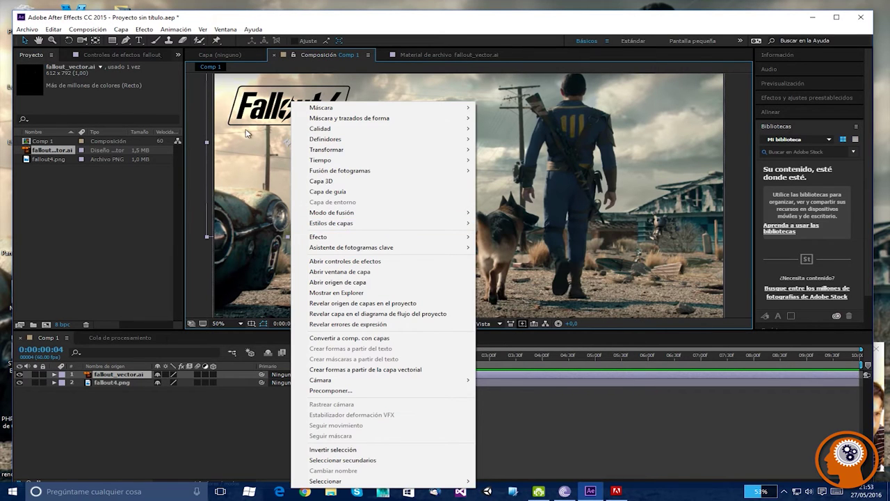
{"action": "right_click", "coordinate": [260, 117]}
{"action": "right_click", "coordinate": [259, 116]}
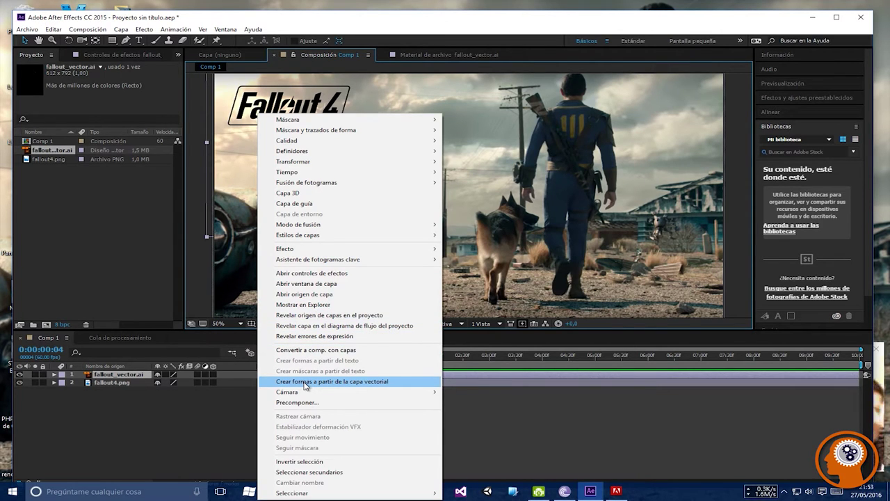
{"action": "left_click", "coordinate": [305, 382]}
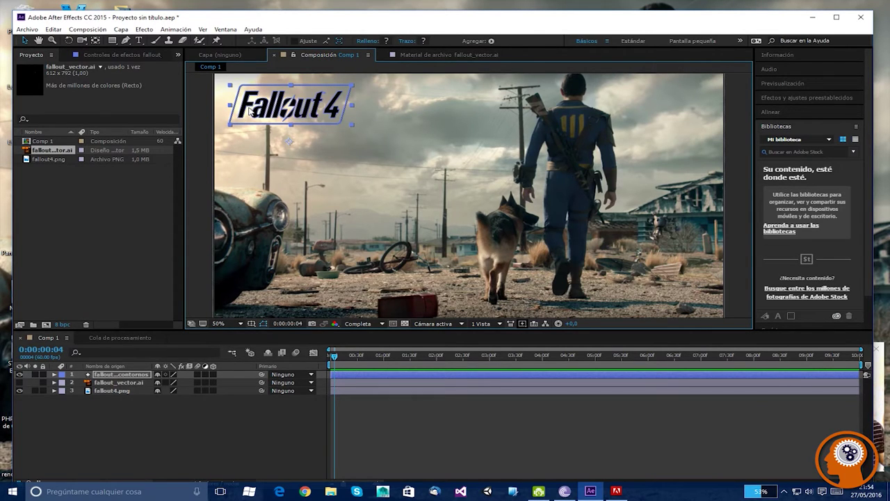
Step: Scale up the 'contornos' logo shape layer slightly and nudge it down and right
{"action": "left_click", "coordinate": [138, 223]}
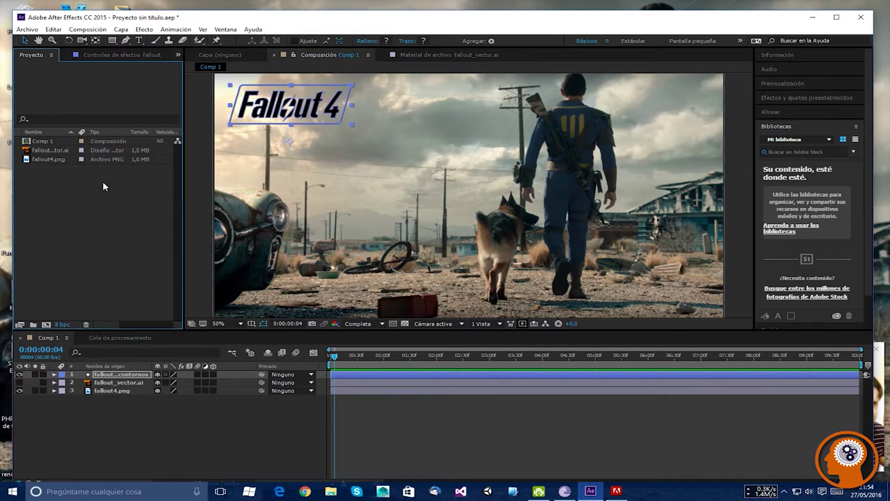
{"action": "left_click", "coordinate": [116, 428]}
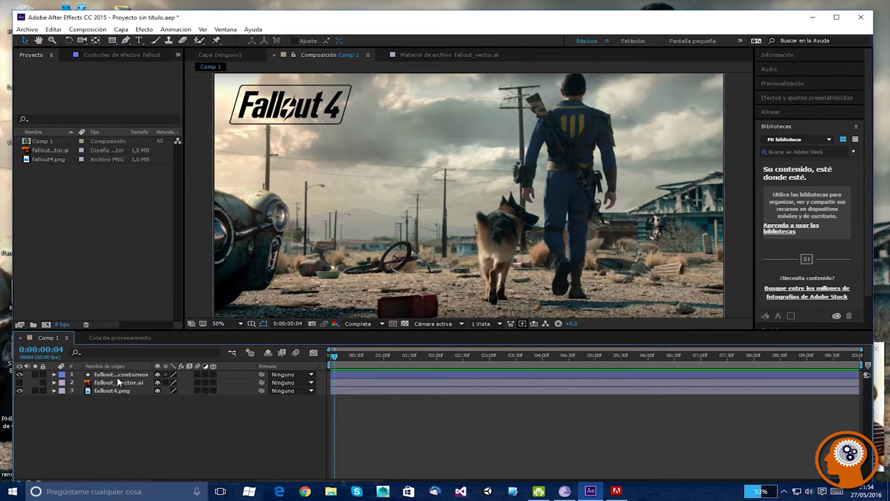
{"action": "left_click", "coordinate": [273, 118]}
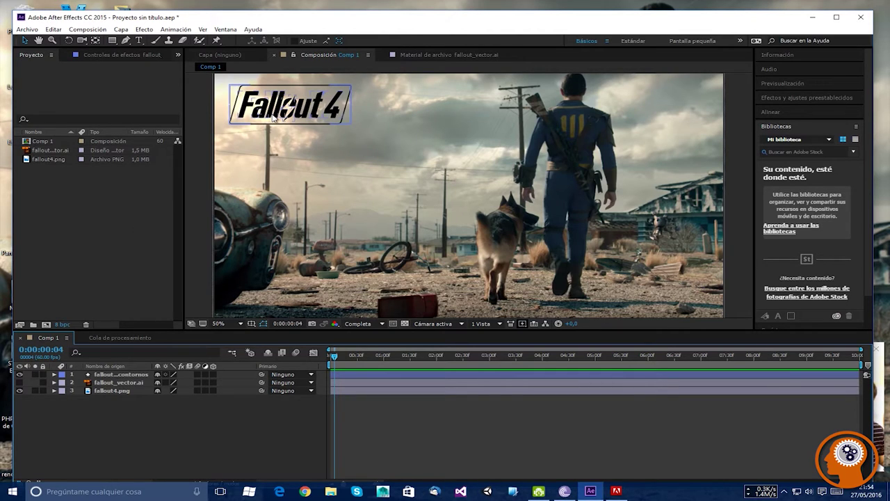
{"action": "left_click", "coordinate": [274, 118]}
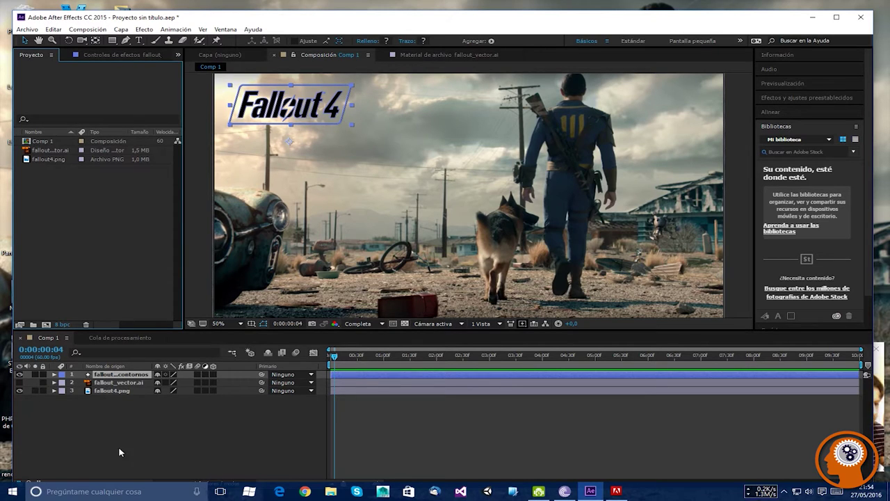
{"action": "left_click", "coordinate": [119, 427]}
{"action": "left_click", "coordinate": [254, 108]}
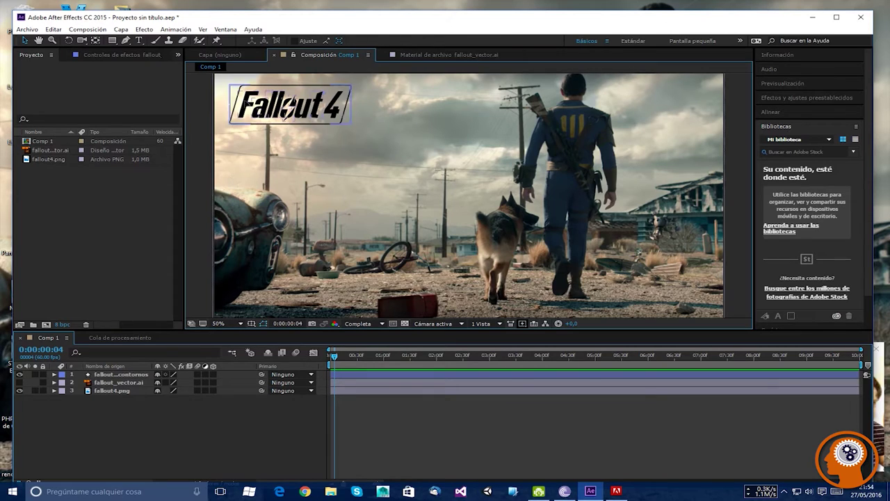
{"action": "left_click", "coordinate": [352, 127]}
{"action": "left_click", "coordinate": [354, 127]}
{"action": "mouse_move", "coordinate": [353, 128]}
{"action": "left_mouse_down"}
{"action": "mouse_move", "coordinate": [400, 143]}
{"action": "mouse_move", "coordinate": [367, 123]}
{"action": "left_mouse_up"}
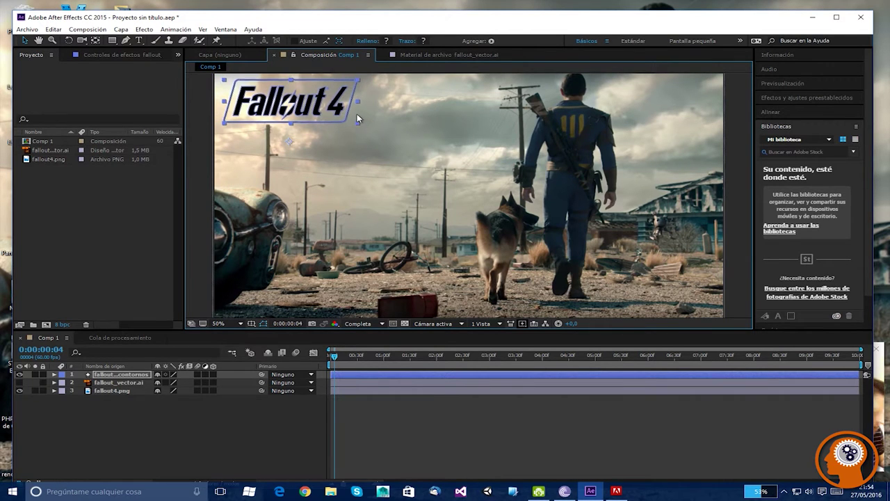
{"action": "key", "text": "ctrl+z"}
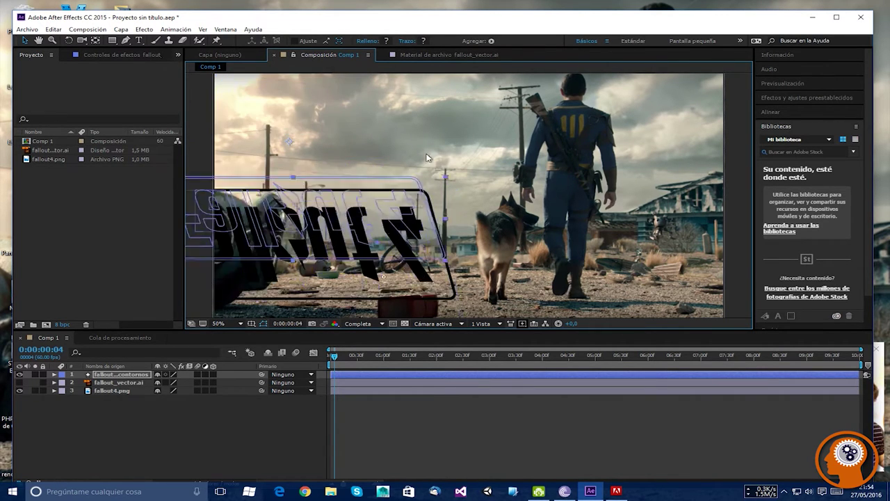
{"action": "key", "text": "ctrl+shift+z"}
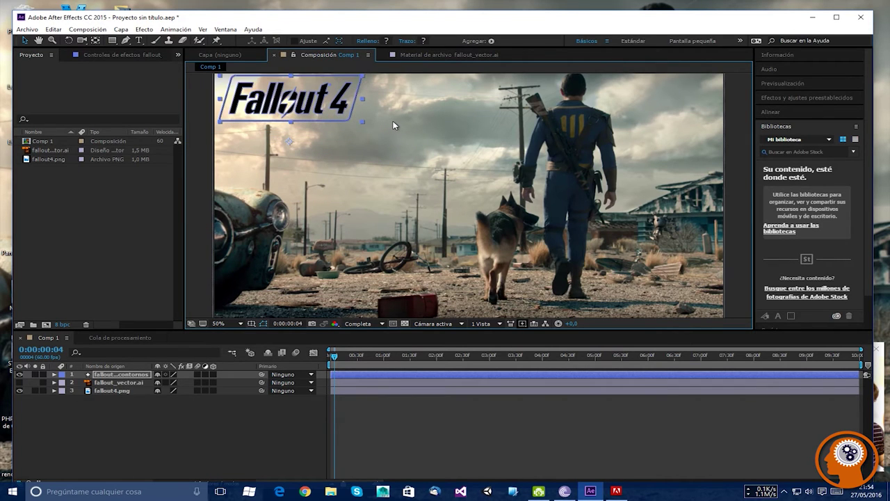
{"action": "left_click_drag", "start_coordinate": [303, 97], "coordinate": [315, 107]}
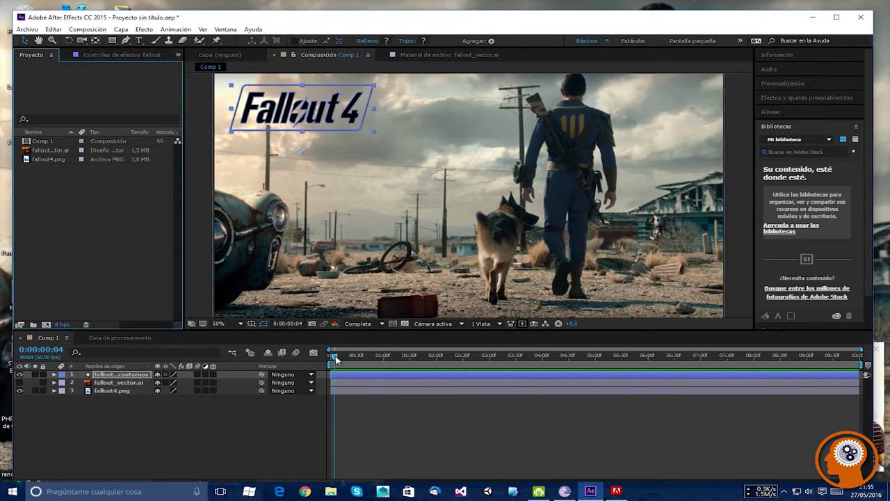
Step: Preview the comp to frame 16, then return the playhead to 0:00:00:00
{"action": "left_click_drag", "start_coordinate": [335, 357], "coordinate": [345, 357]}
{"action": "key", "text": "Home"}
{"action": "left_click", "coordinate": [113, 391]}
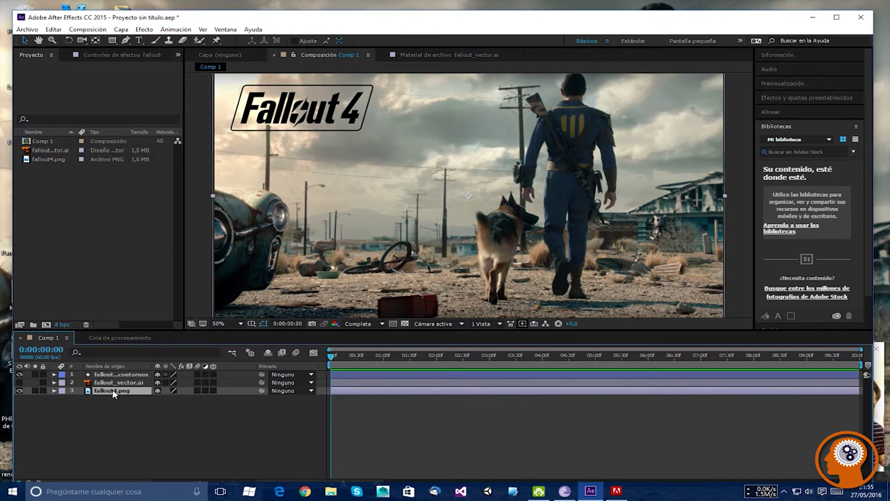
Step: Precompose fallout4.png into a new comp named 'fondo_base' and open it
{"action": "right_click", "coordinate": [115, 392]}
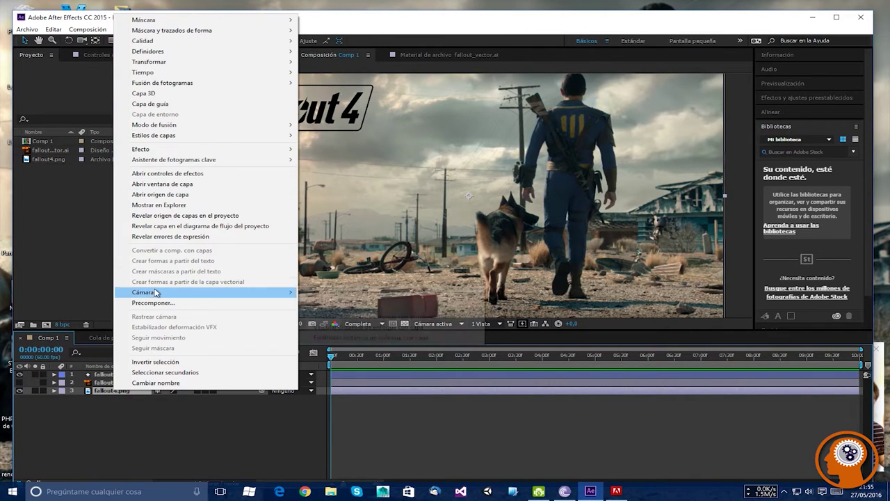
{"action": "left_click", "coordinate": [152, 303]}
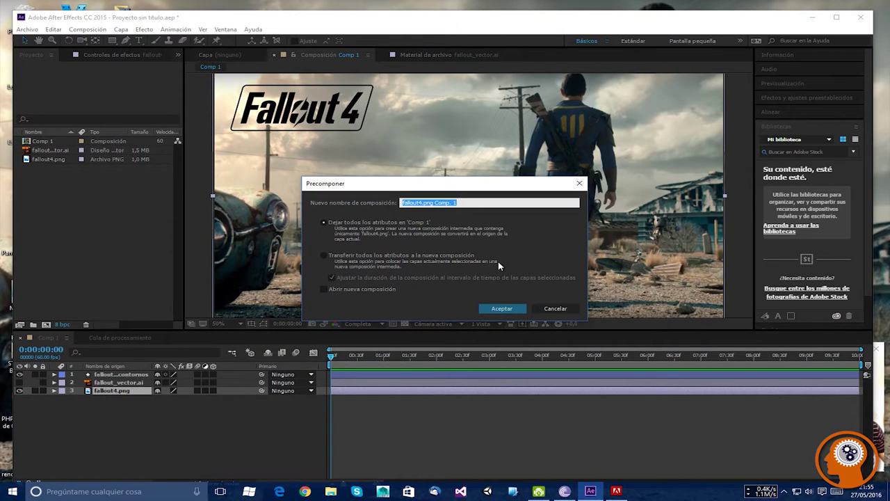
{"action": "type", "text": "fondo_base"}
{"action": "key", "text": "Return"}
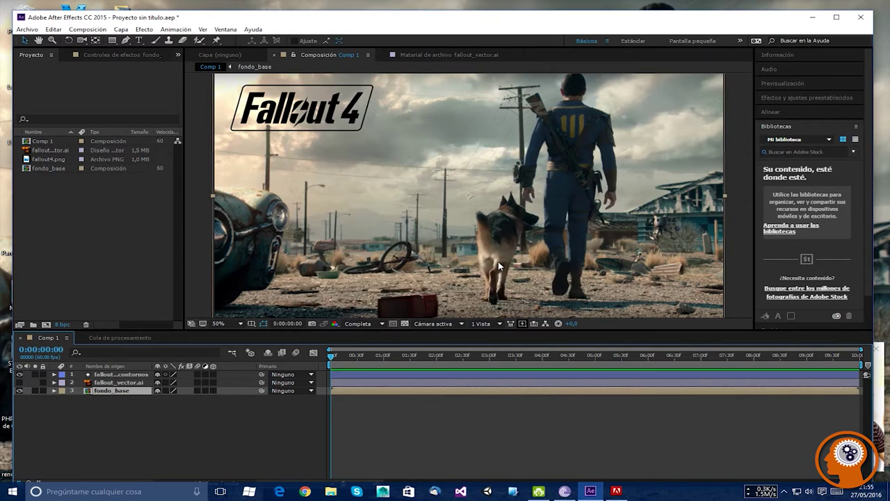
{"action": "double_click", "coordinate": [119, 391]}
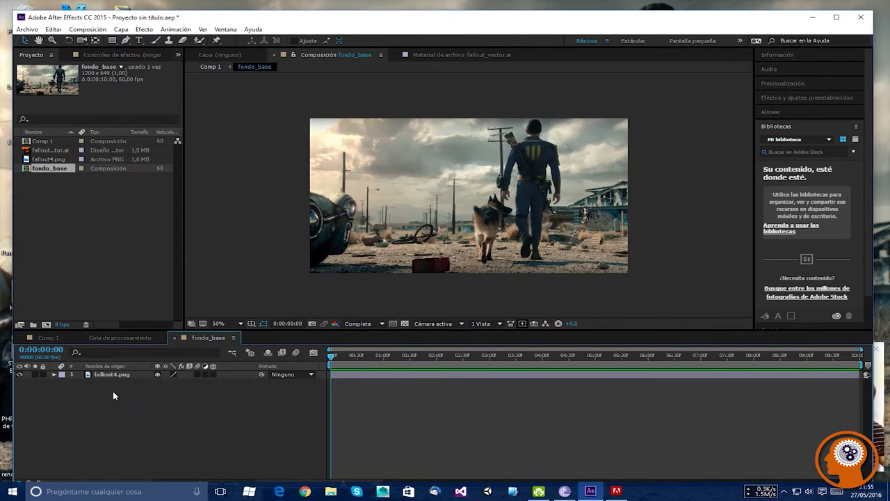
Step: Switch between the fondo_base and Comp 1 timelines, ending in Comp 1
{"action": "left_click", "coordinate": [48, 337]}
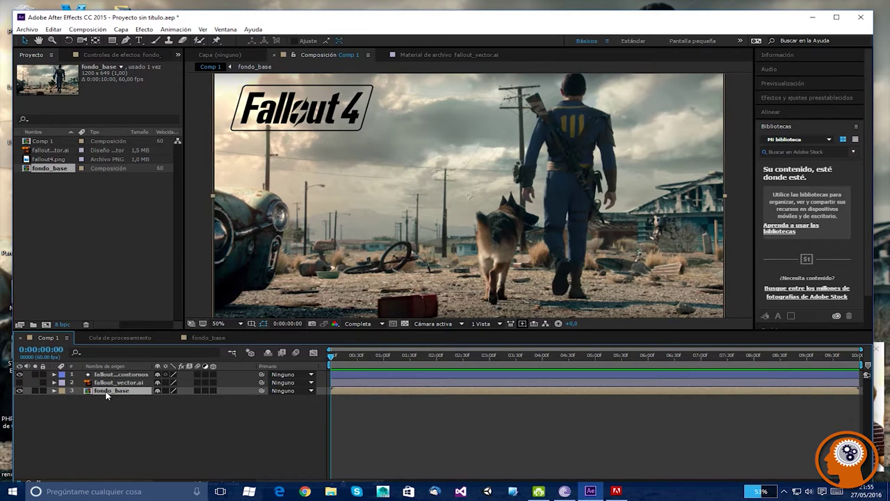
{"action": "double_click", "coordinate": [106, 392]}
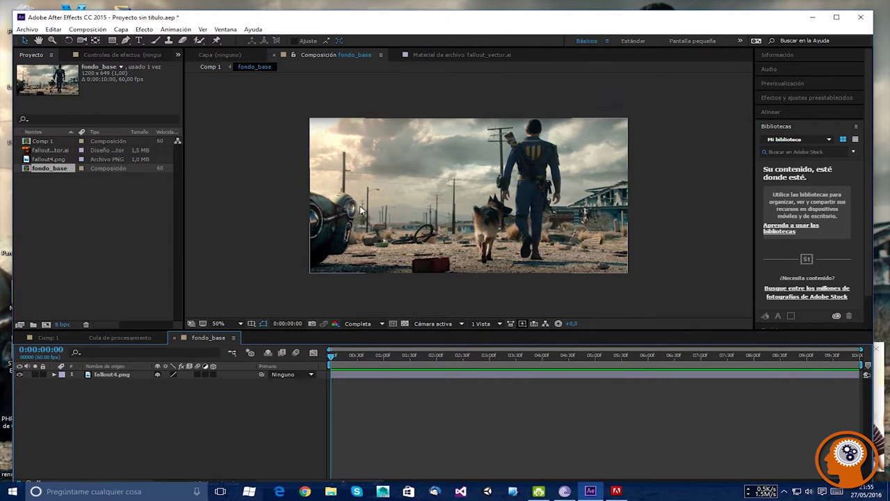
{"action": "left_click", "coordinate": [48, 338]}
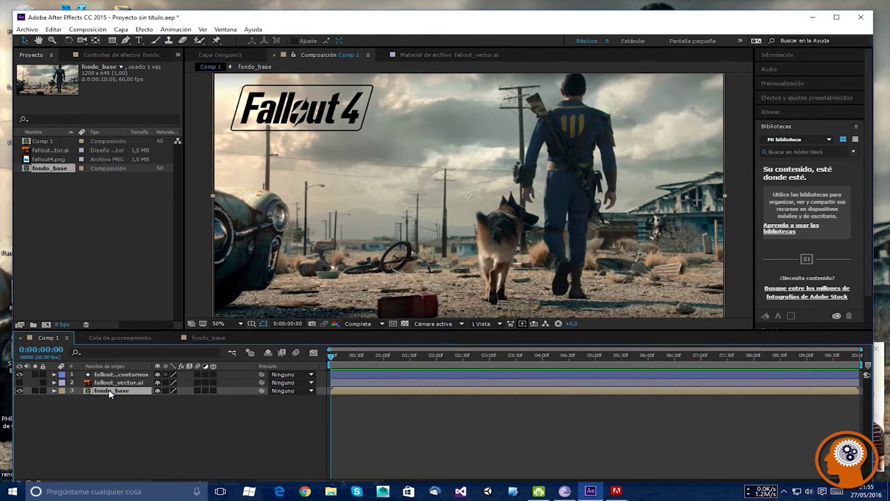
{"action": "left_click", "coordinate": [203, 338]}
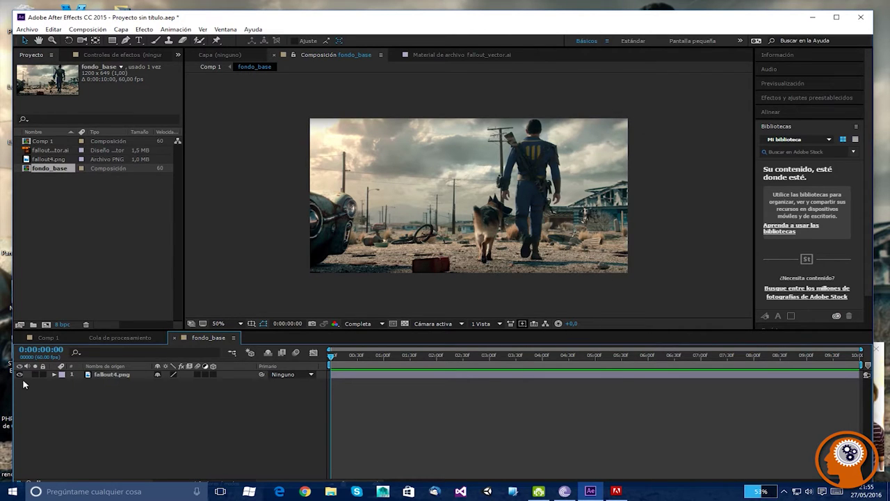
{"action": "left_click", "coordinate": [45, 338]}
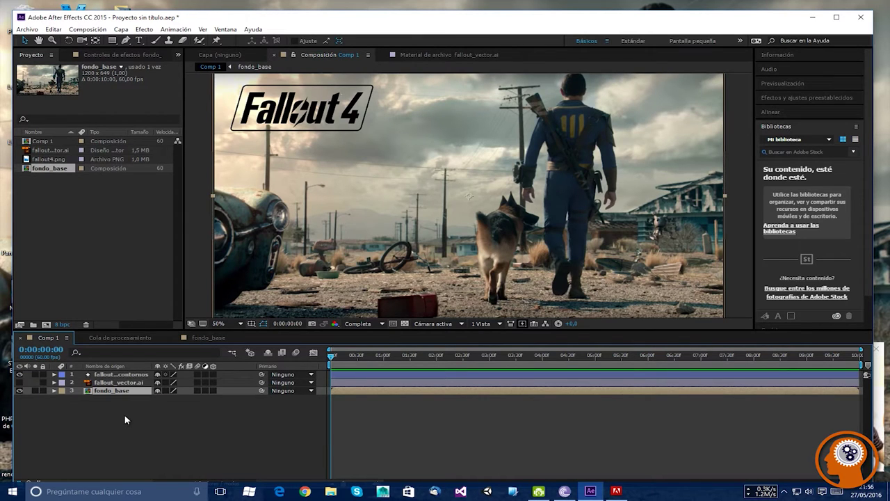
{"action": "double_click", "coordinate": [108, 391]}
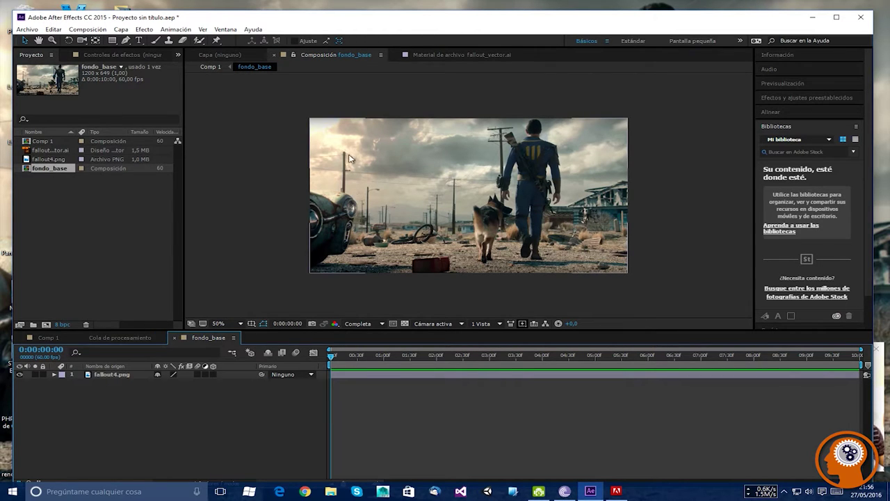
{"action": "left_click", "coordinate": [48, 338]}
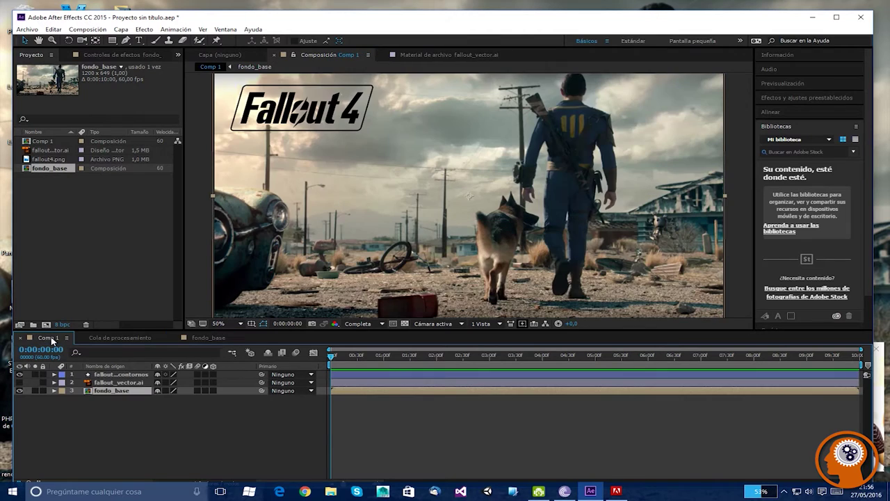
{"action": "right_click", "coordinate": [115, 394]}
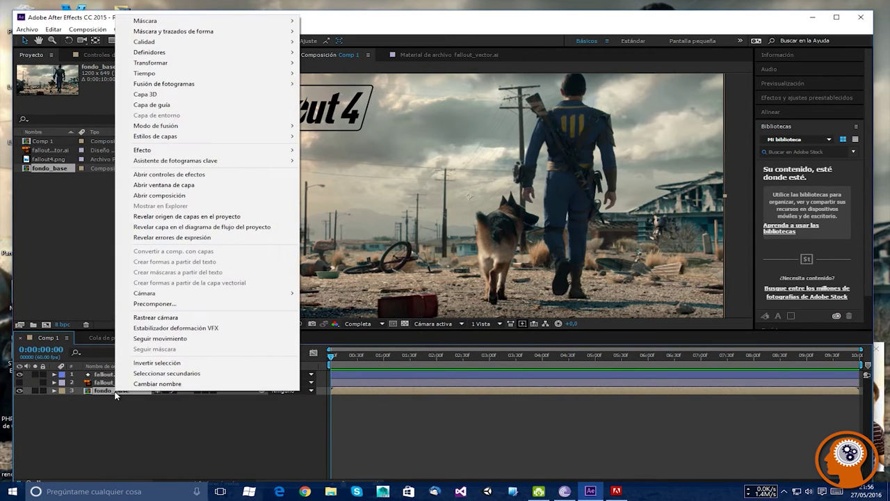
Step: Duplicate the fondo_base layer in Comp 1 with Ctrl+D
{"action": "left_click", "coordinate": [97, 389]}
{"action": "key", "text": "ctrl+d"}
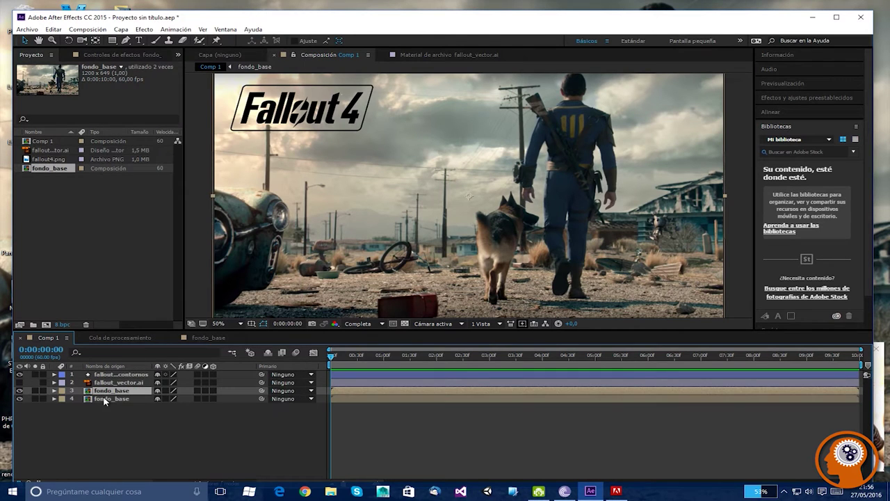
{"action": "left_click", "coordinate": [53, 29]}
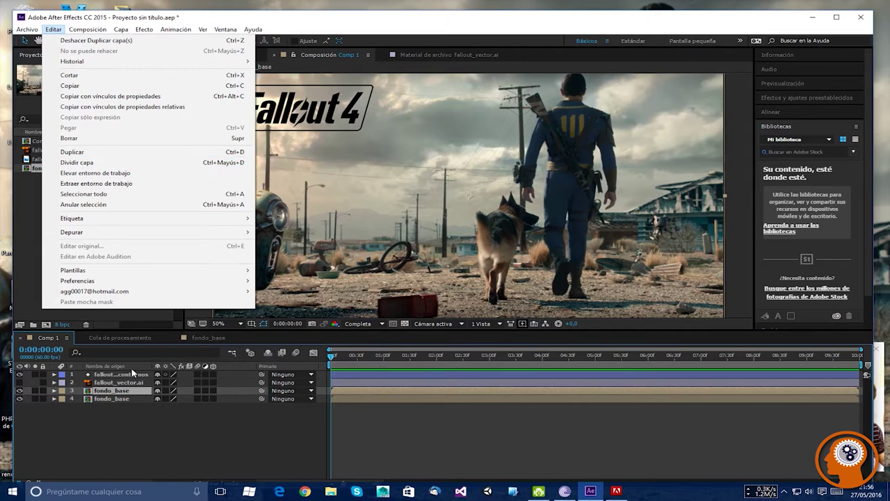
{"action": "left_click", "coordinate": [142, 453]}
{"action": "left_click", "coordinate": [123, 392]}
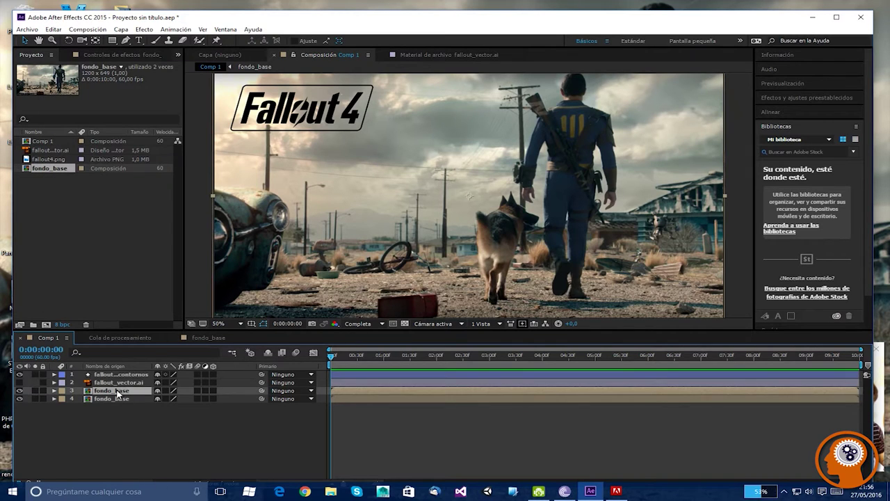
{"action": "double_click", "coordinate": [124, 393]}
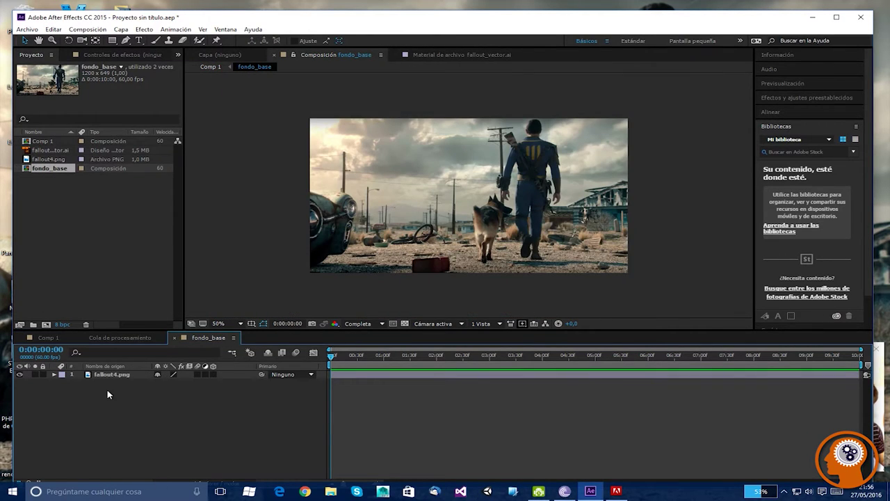
{"action": "left_click", "coordinate": [47, 338]}
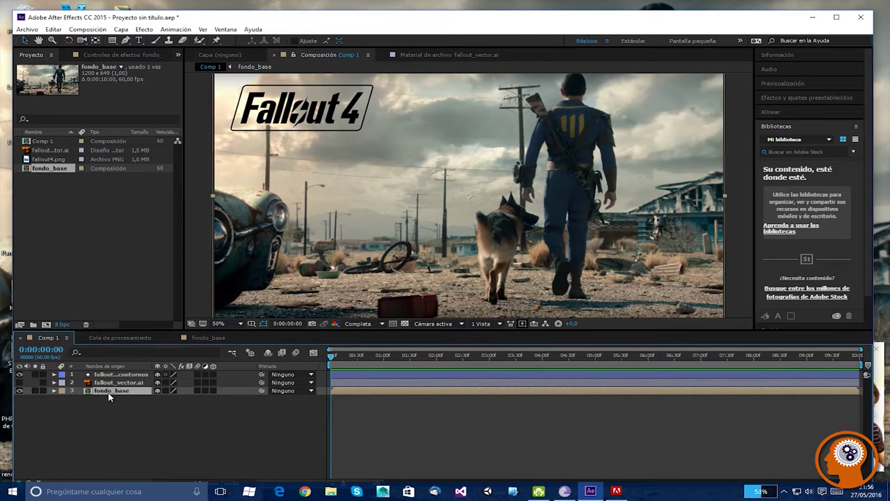
{"action": "key", "text": "ctrl+d"}
Step: Rename layer 3 to 'perro', then restore the window and dismiss Illustrator's trial notice
{"action": "right_click", "coordinate": [109, 394]}
{"action": "left_click", "coordinate": [173, 384]}
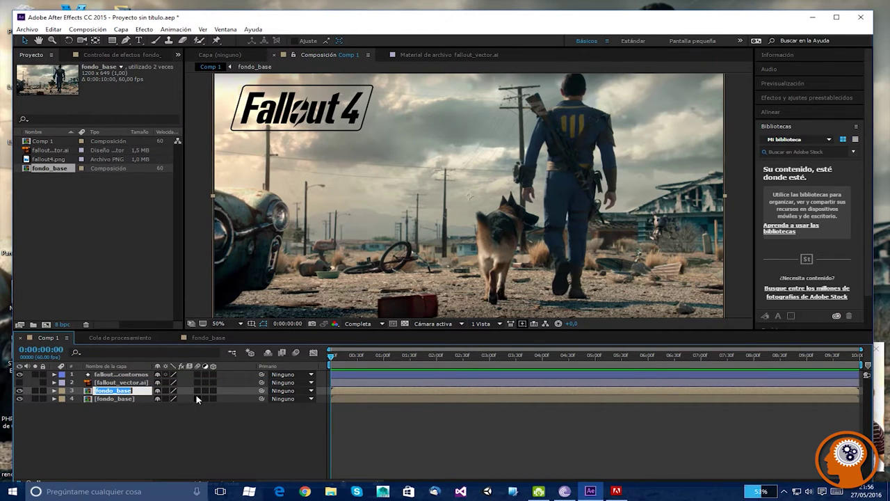
{"action": "type", "text": "perro"}
{"action": "key", "text": "Return"}
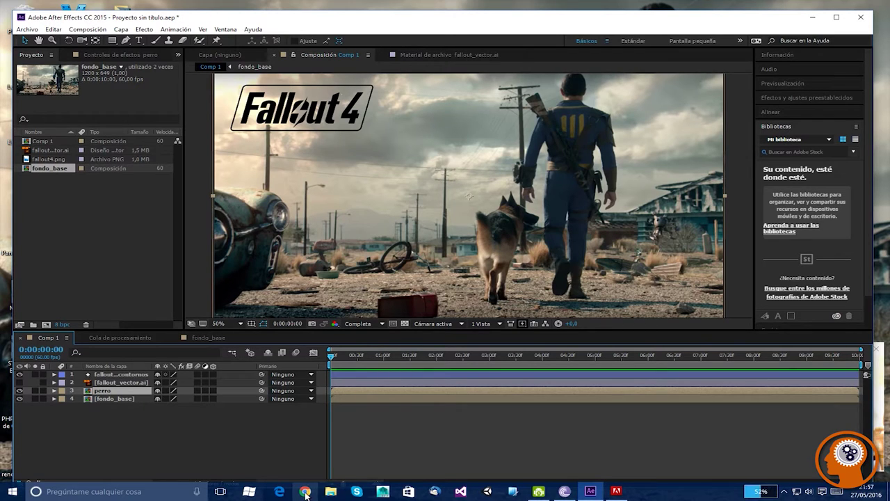
{"action": "left_click_drag", "start_coordinate": [237, 18], "coordinate": [368, 406]}
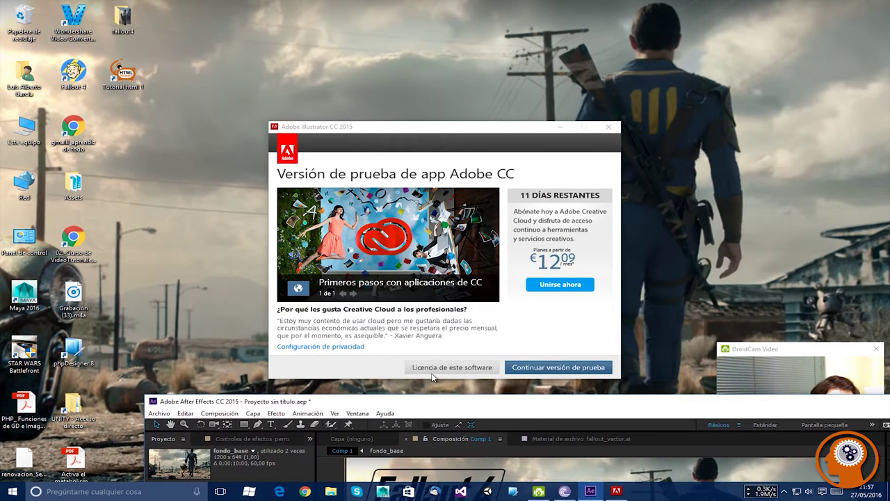
{"action": "left_click", "coordinate": [556, 365]}
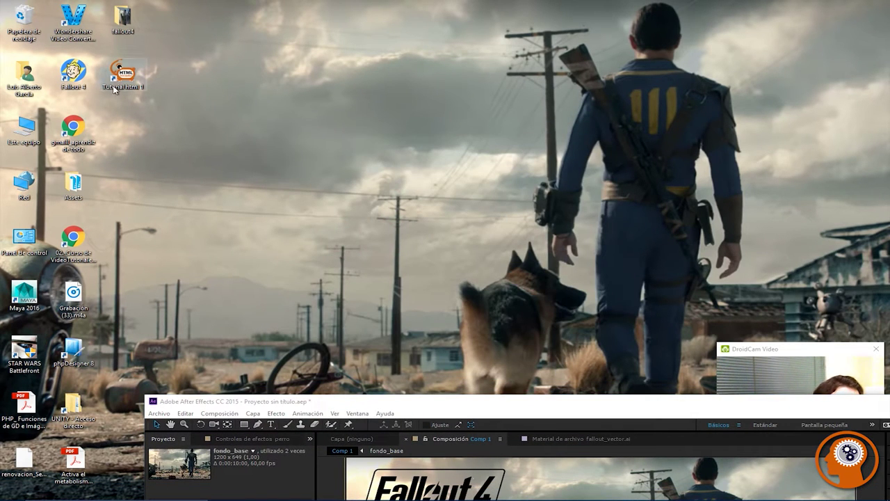
Step: Play intro.mp4 from the desktop fallout4 folder in Películas y TV, then close it and return to After Effects
{"action": "double_click", "coordinate": [119, 18]}
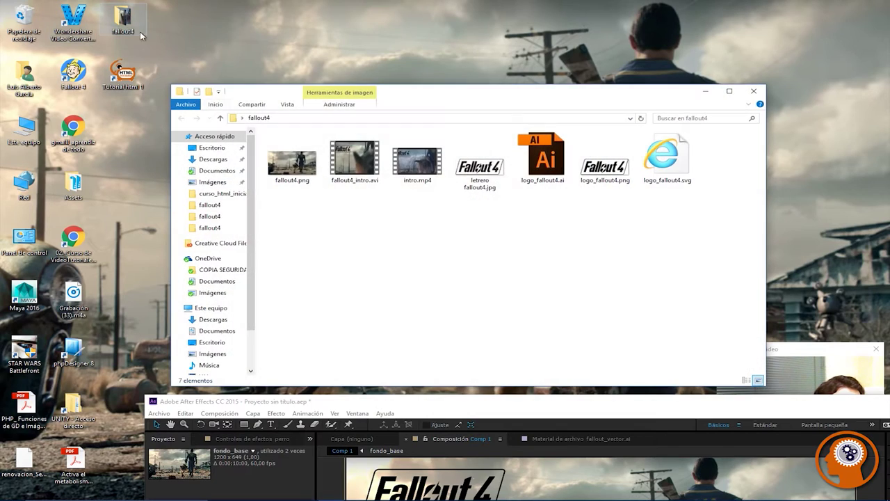
{"action": "double_click", "coordinate": [415, 160]}
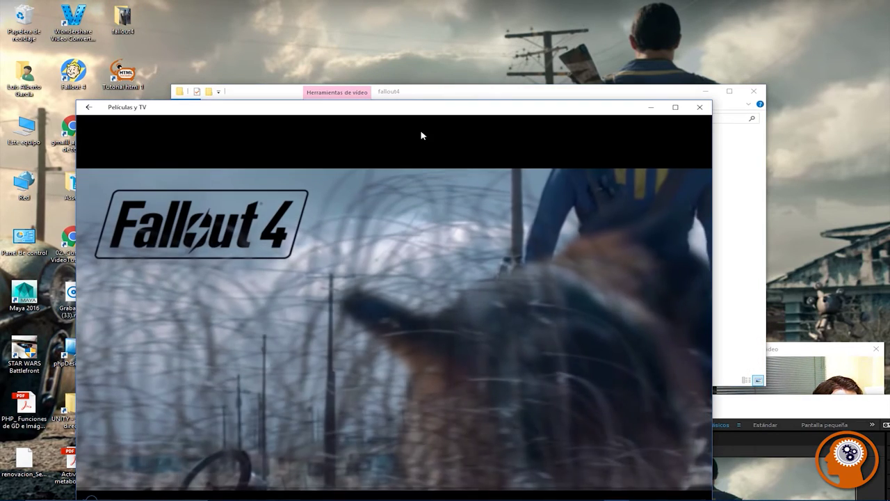
{"action": "left_click_drag", "start_coordinate": [415, 108], "coordinate": [388, 34]}
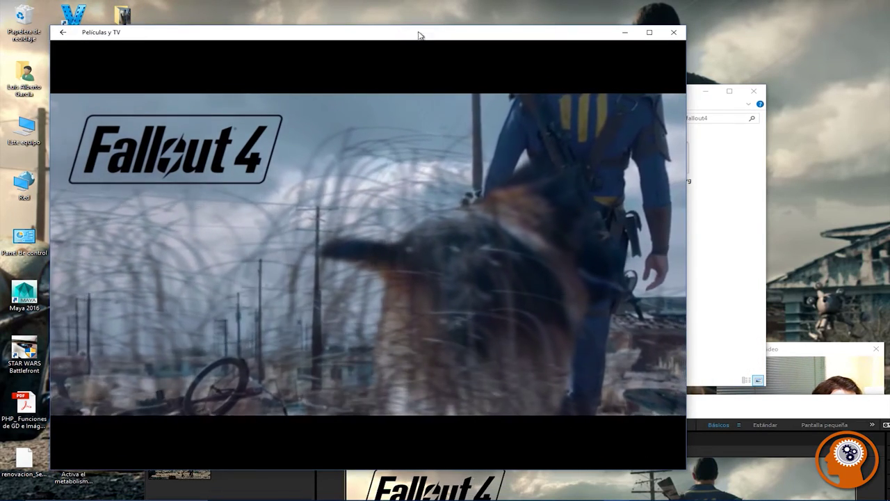
{"action": "left_click_drag", "start_coordinate": [578, 39], "coordinate": [554, 65]}
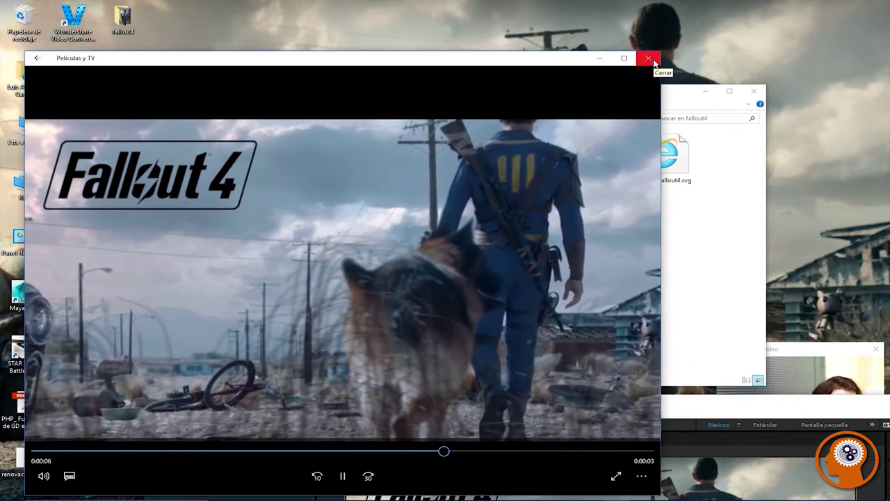
{"action": "left_click", "coordinate": [653, 62]}
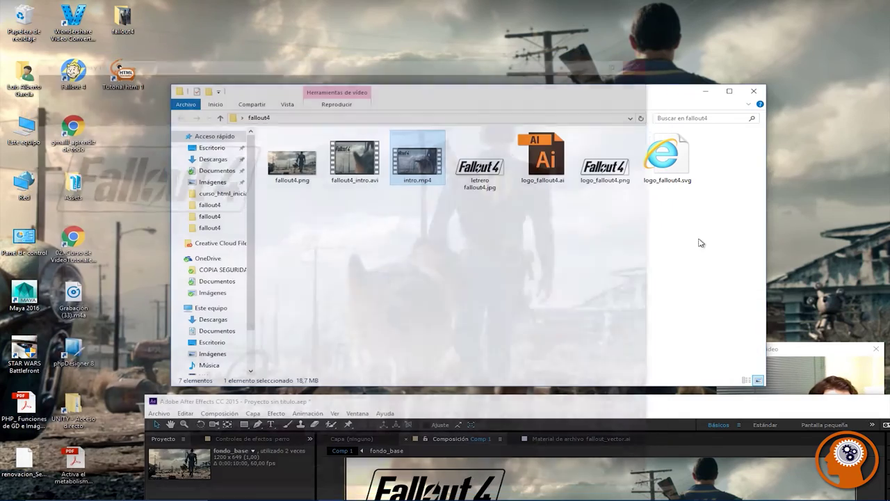
{"action": "left_click_drag", "start_coordinate": [715, 403], "coordinate": [568, 129]}
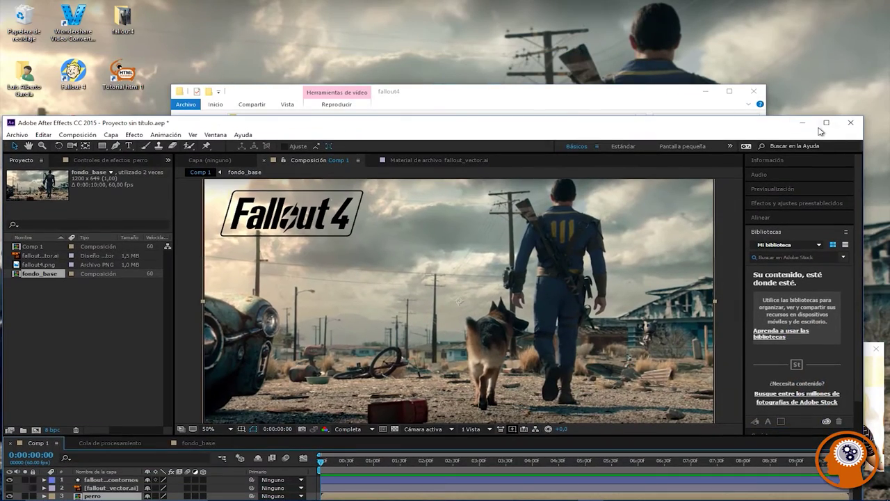
Step: Maximize After Effects and zoom in on the dog's body in the Composition viewer
{"action": "key", "text": "super+Up"}
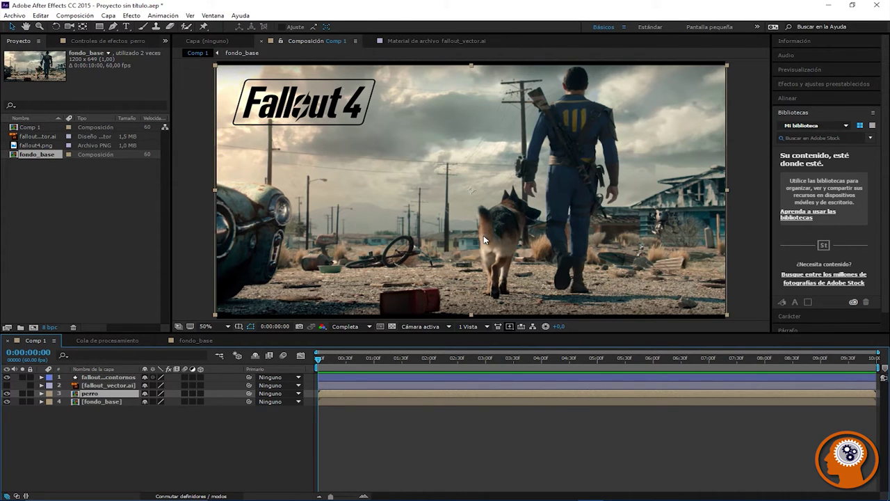
{"action": "scroll", "coordinate": [484, 240], "scroll_direction": "up", "scroll_amount": 4}
{"action": "left_click_drag", "start_coordinate": [545, 290], "coordinate": [414, 156]}
{"action": "key", "text": "v"}
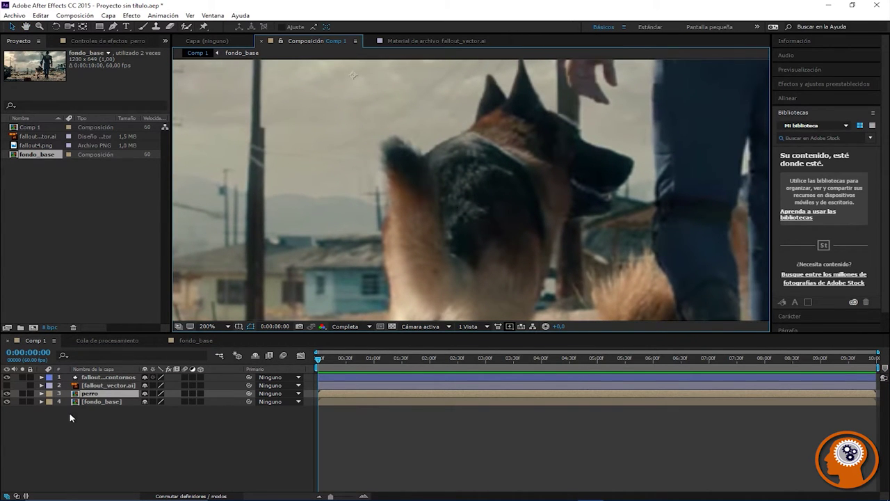
Step: Hide and reshow the perro layer to check the cut, then zoom the viewer out to 25%
{"action": "left_click", "coordinate": [7, 394]}
{"action": "left_click", "coordinate": [7, 394]}
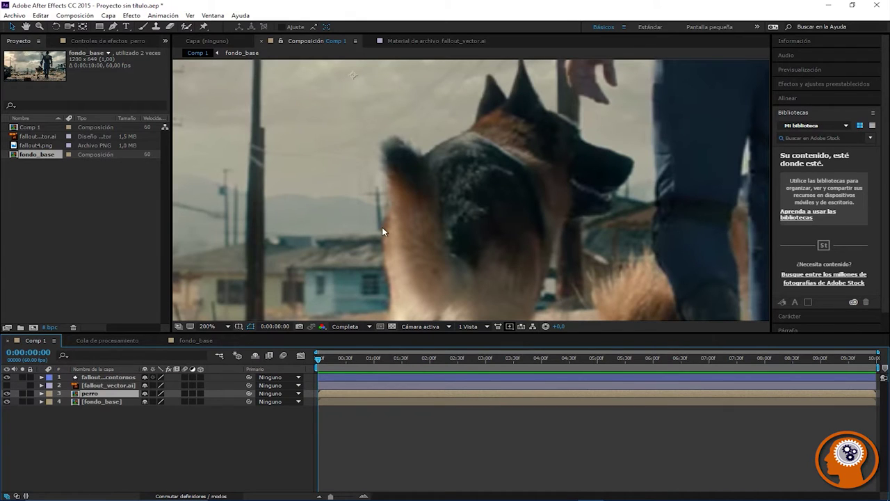
{"action": "scroll", "coordinate": [409, 212], "scroll_direction": "down", "scroll_amount": 6}
{"action": "scroll", "coordinate": [415, 221], "scroll_direction": "up", "scroll_amount": 2}
{"action": "scroll", "coordinate": [414, 222], "scroll_direction": "down", "scroll_amount": 2}
{"action": "scroll", "coordinate": [413, 220], "scroll_direction": "up", "scroll_amount": 2}
{"action": "scroll", "coordinate": [412, 220], "scroll_direction": "down", "scroll_amount": 2}
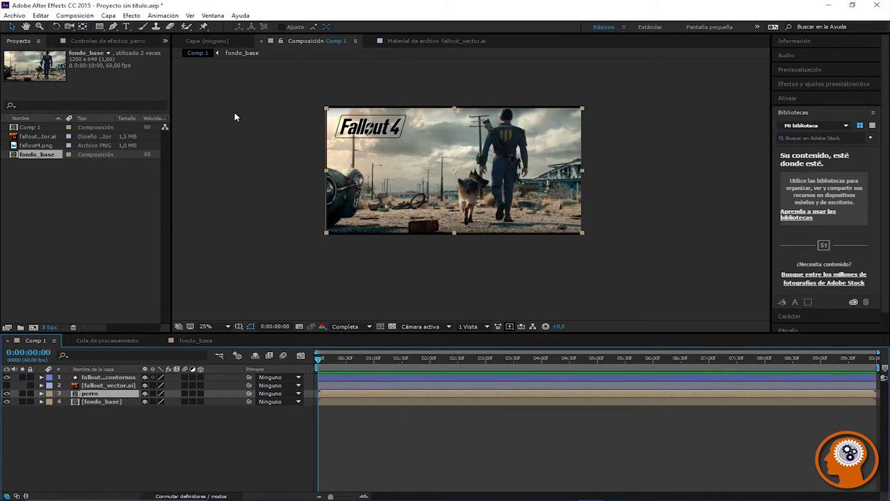
{"action": "left_click", "coordinate": [39, 26]}
Step: Zoom the Composition view through 100% and 200%, settling at 50% over the Fallout 4 image
{"action": "left_click", "coordinate": [446, 159]}
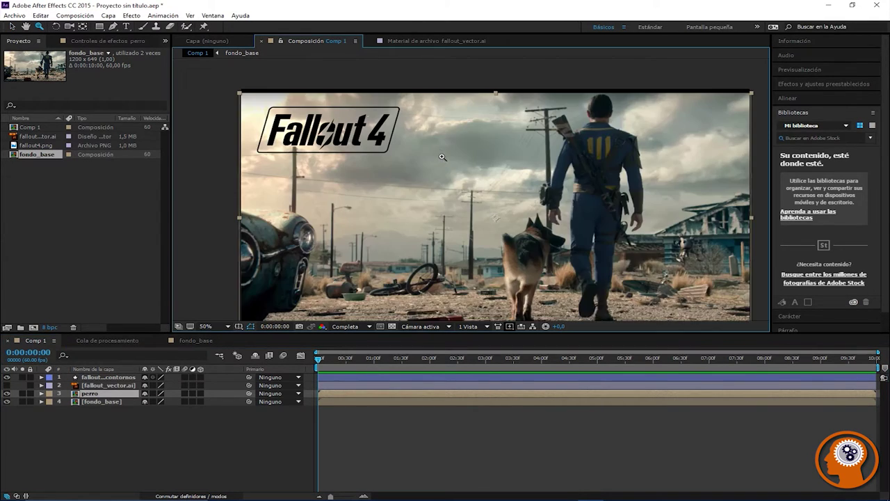
{"action": "left_click", "coordinate": [448, 164]}
{"action": "left_click", "coordinate": [458, 180]}
{"action": "left_click", "coordinate": [458, 181], "text": "alt"}
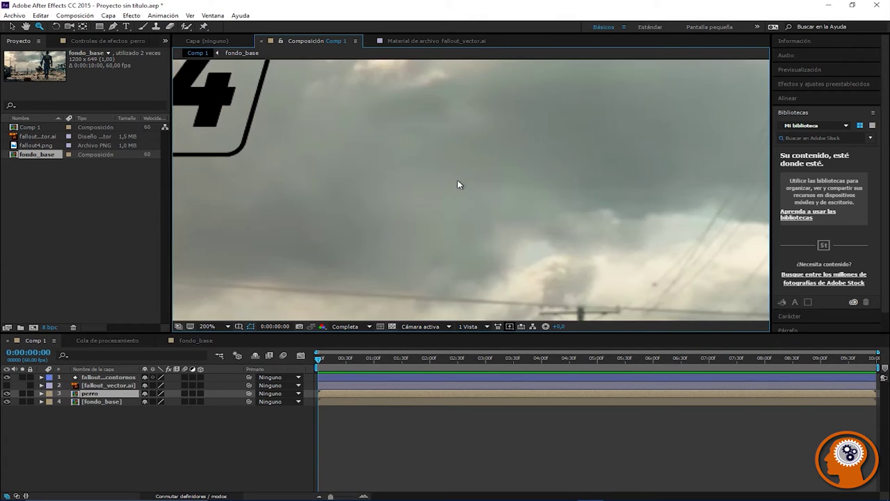
{"action": "left_click", "coordinate": [457, 183], "text": "alt"}
{"action": "left_click", "coordinate": [456, 179], "text": "alt"}
{"action": "left_click", "coordinate": [456, 180]}
{"action": "left_click_drag", "start_coordinate": [438, 202], "coordinate": [412, 162]}
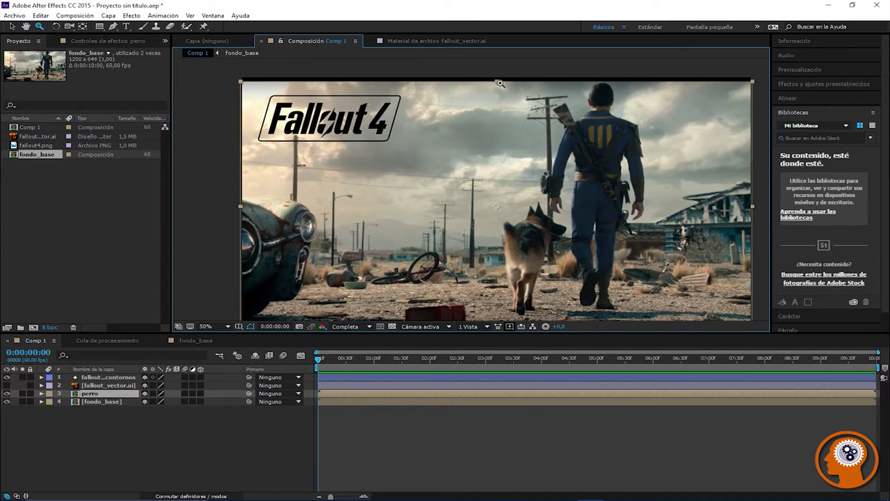
Step: Stretch the perro layer slightly taller and wider using its top and right handles
{"action": "key", "text": "v"}
{"action": "left_click_drag", "start_coordinate": [496, 80], "coordinate": [496, 76]}
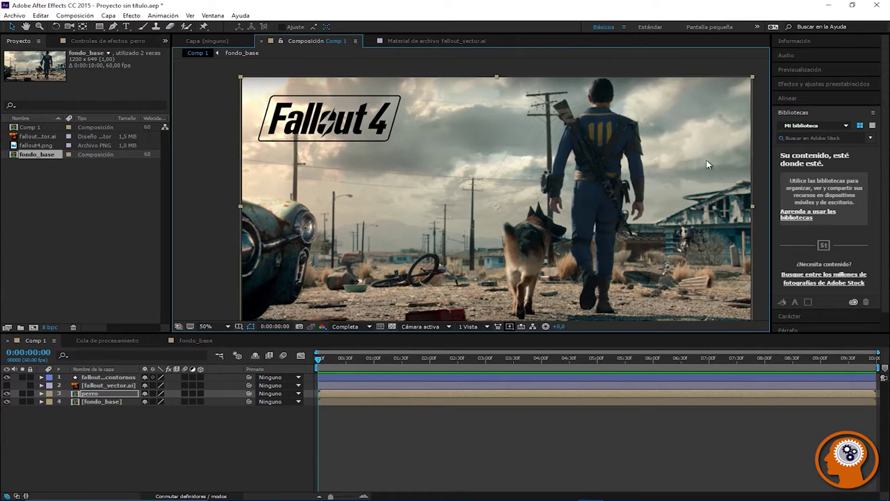
{"action": "left_click_drag", "start_coordinate": [751, 204], "coordinate": [755, 206]}
{"action": "key", "text": "ctrl+z"}
{"action": "key", "text": "ctrl+shift+z"}
{"action": "left_click_drag", "start_coordinate": [509, 258], "coordinate": [491, 228]}
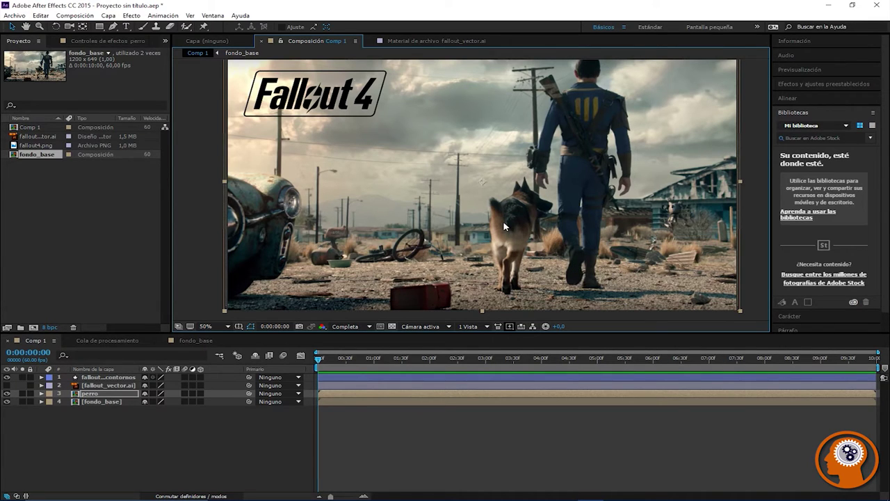
Step: Zoom in on the dog to 200% and play a preview while panning around it
{"action": "key", "text": "z"}
{"action": "left_click", "coordinate": [505, 242]}
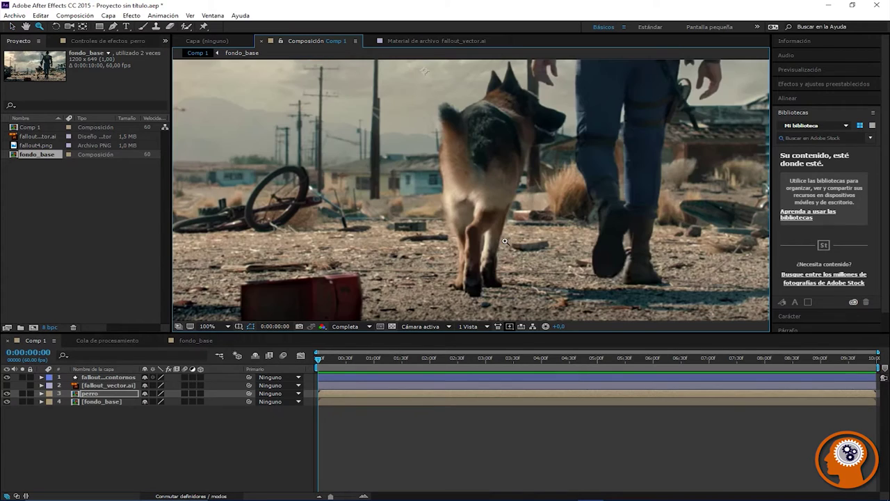
{"action": "key", "text": "space"}
{"action": "left_click", "coordinate": [466, 229]}
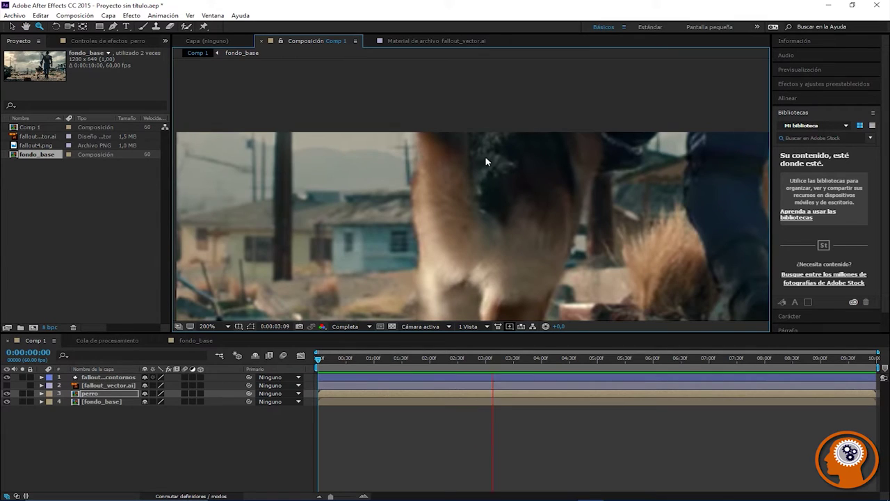
{"action": "key", "text": "h"}
{"action": "left_click_drag", "start_coordinate": [486, 162], "coordinate": [455, 189]}
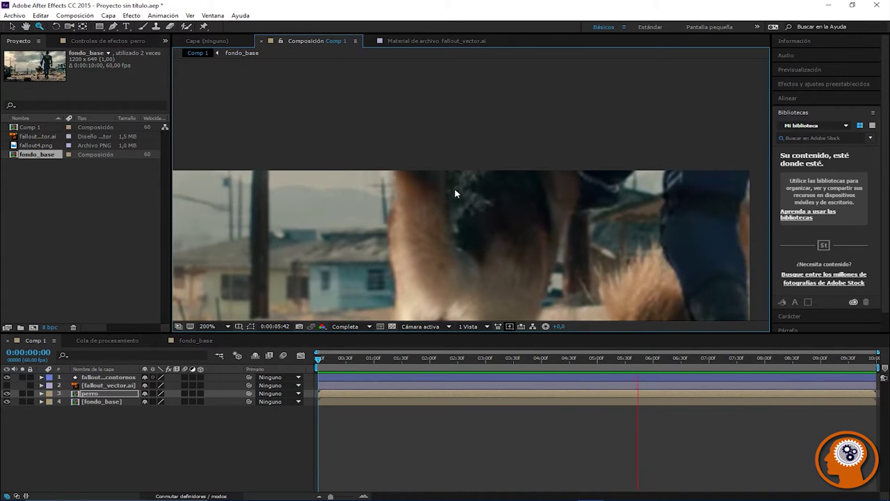
{"action": "key", "text": "space"}
Step: Pan the view to bring the left background and bicycle into view
{"action": "key", "text": "h"}
{"action": "left_click_drag", "start_coordinate": [479, 155], "coordinate": [588, 121]}
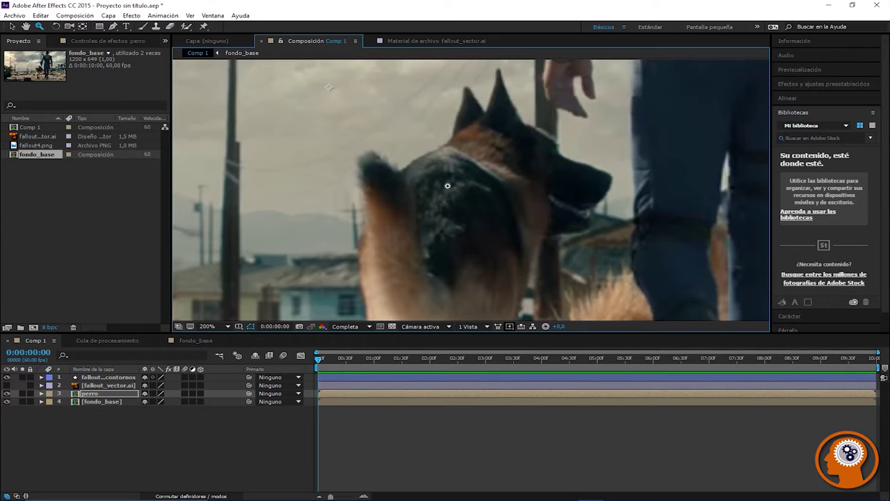
{"action": "key", "text": "v"}
{"action": "key", "text": "z"}
{"action": "left_click", "coordinate": [25, 27]}
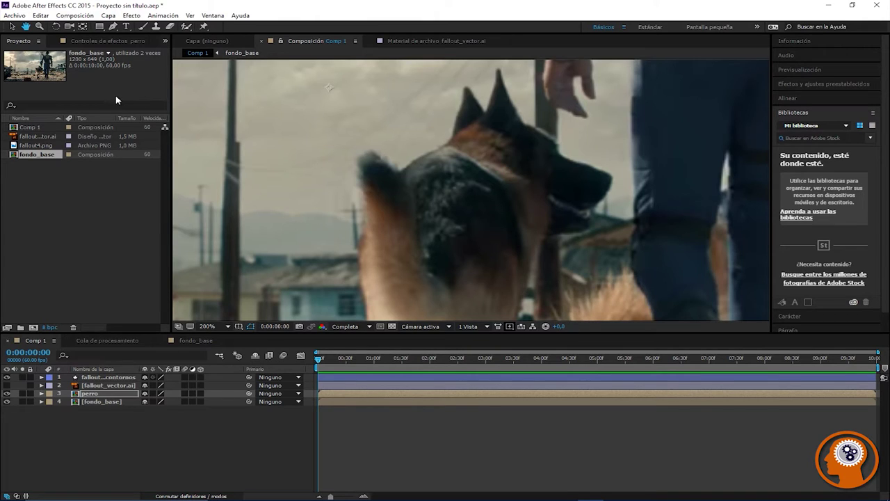
Step: Select each layer in turn, from the logo down to fondo_base
{"action": "left_click", "coordinate": [39, 26]}
{"action": "left_click", "coordinate": [12, 28]}
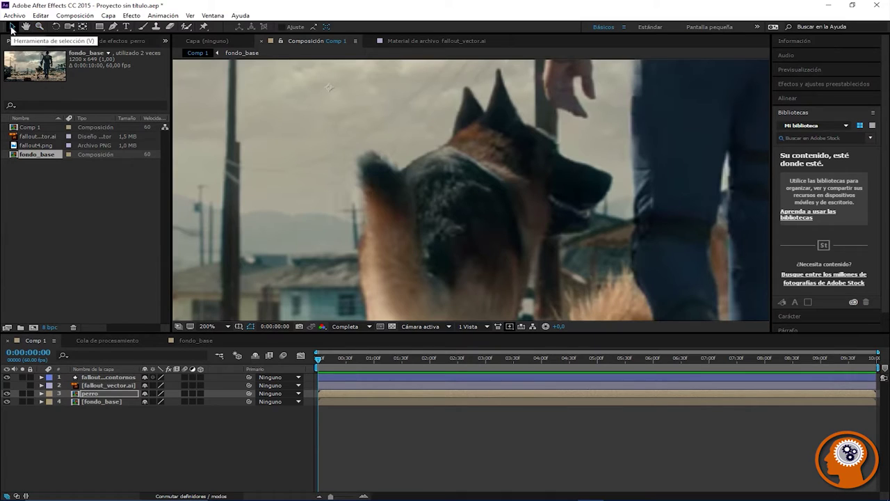
{"action": "left_click", "coordinate": [39, 27]}
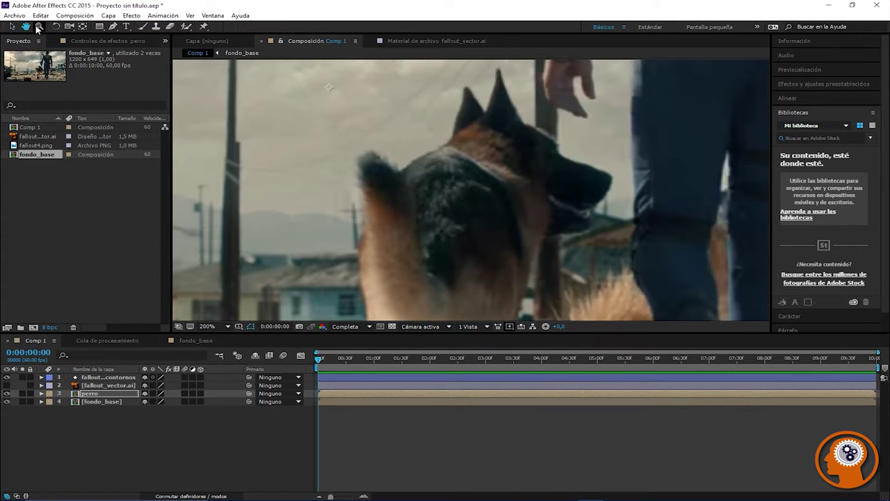
{"action": "left_click", "coordinate": [12, 28]}
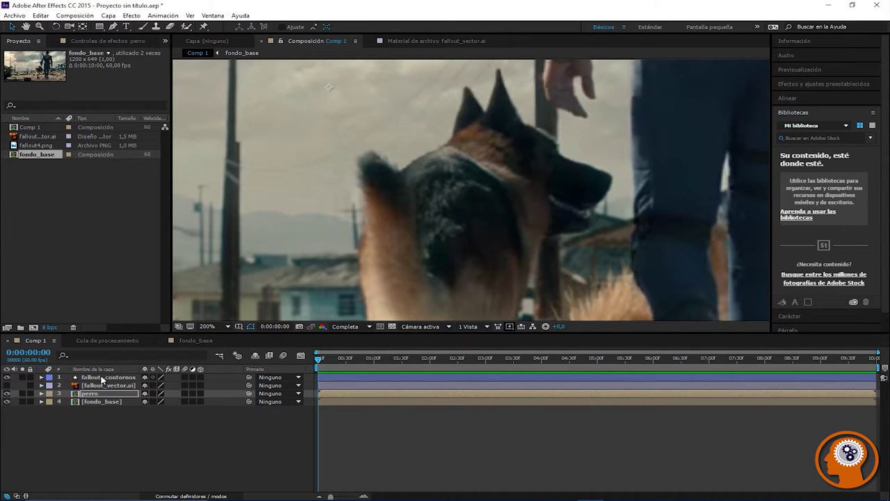
{"action": "left_click", "coordinate": [102, 378]}
{"action": "left_click", "coordinate": [100, 385]}
{"action": "left_click", "coordinate": [98, 394]}
{"action": "left_click", "coordinate": [97, 402]}
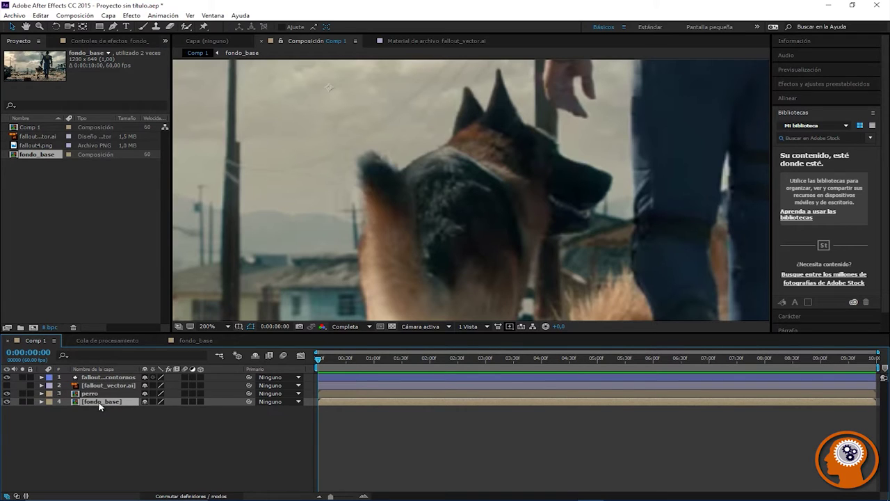
Step: Hide fondo_base, and switch the perro layer's visibility off and back on
{"action": "left_click", "coordinate": [7, 401]}
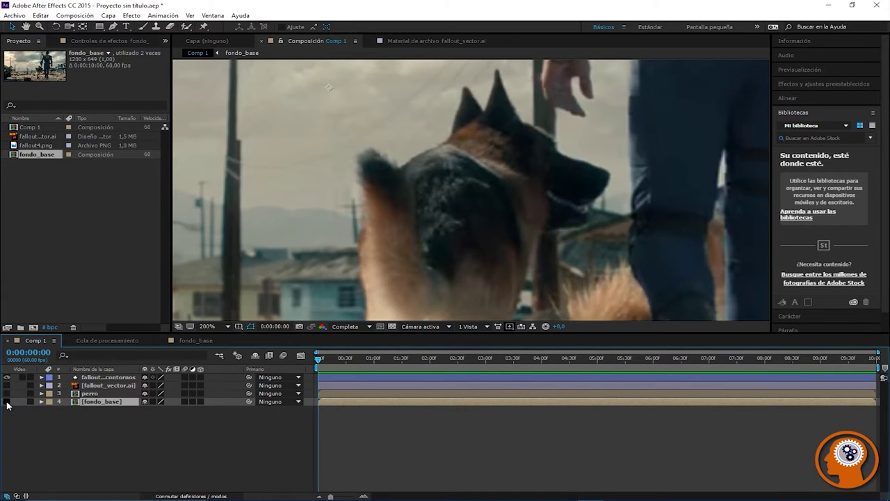
{"action": "left_click", "coordinate": [7, 393]}
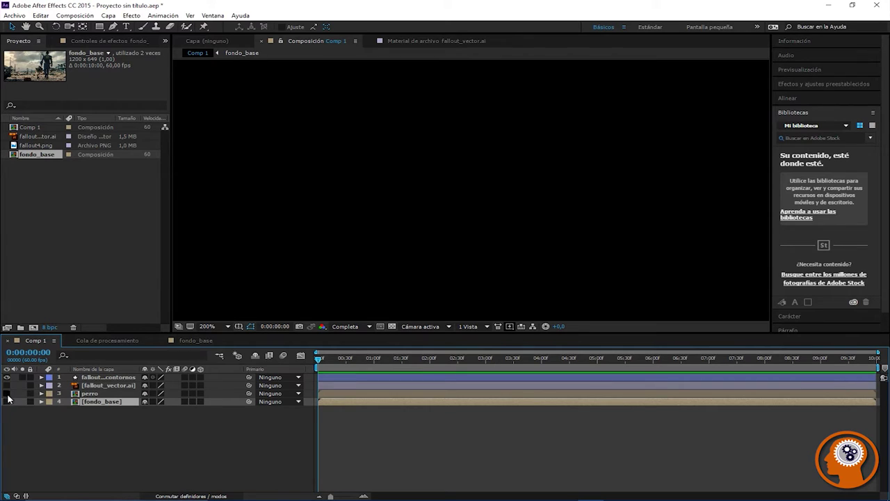
{"action": "left_click", "coordinate": [7, 394]}
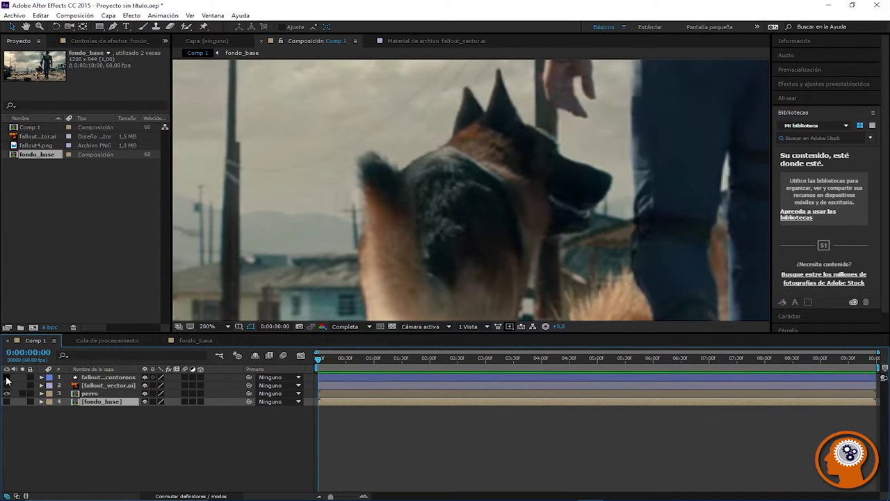
{"action": "scroll", "coordinate": [369, 263], "scroll_direction": "down", "scroll_amount": 4}
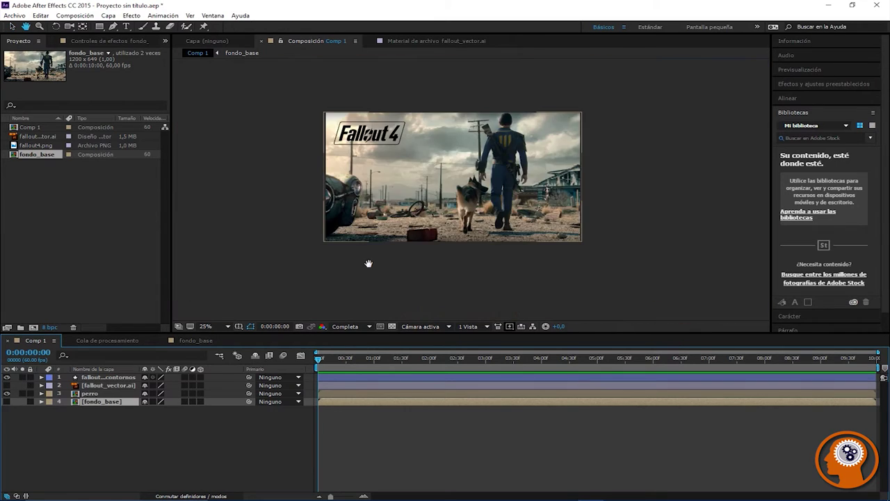
Step: Play the preview while toggling the Fallout 4 logo layer's visibility off and on several times
{"action": "scroll", "coordinate": [369, 263], "scroll_direction": "down", "scroll_amount": 2}
{"action": "scroll", "coordinate": [368, 263], "scroll_direction": "up", "scroll_amount": 2}
{"action": "key", "text": "space"}
{"action": "left_click_drag", "start_coordinate": [311, 182], "coordinate": [338, 197]}
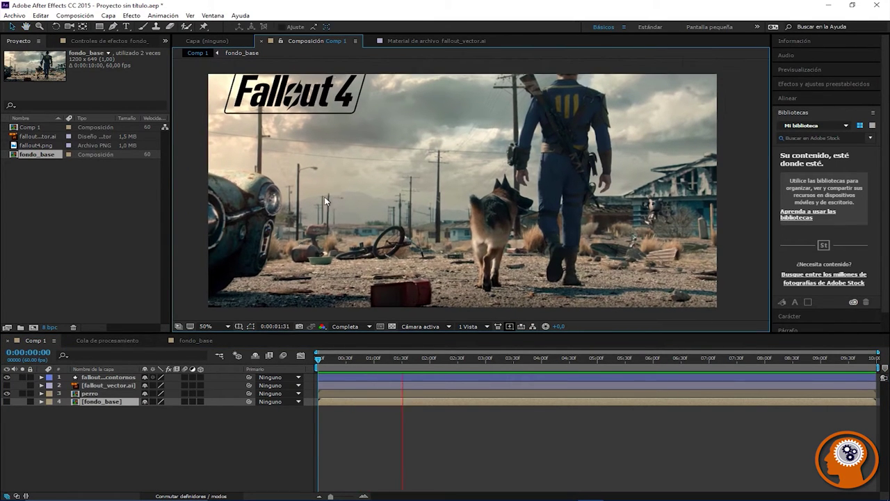
{"action": "left_click", "coordinate": [9, 381]}
{"action": "left_click", "coordinate": [9, 381]}
{"action": "left_click", "coordinate": [9, 381]}
{"action": "left_click", "coordinate": [8, 381]}
{"action": "left_click", "coordinate": [8, 381]}
{"action": "left_click", "coordinate": [9, 381]}
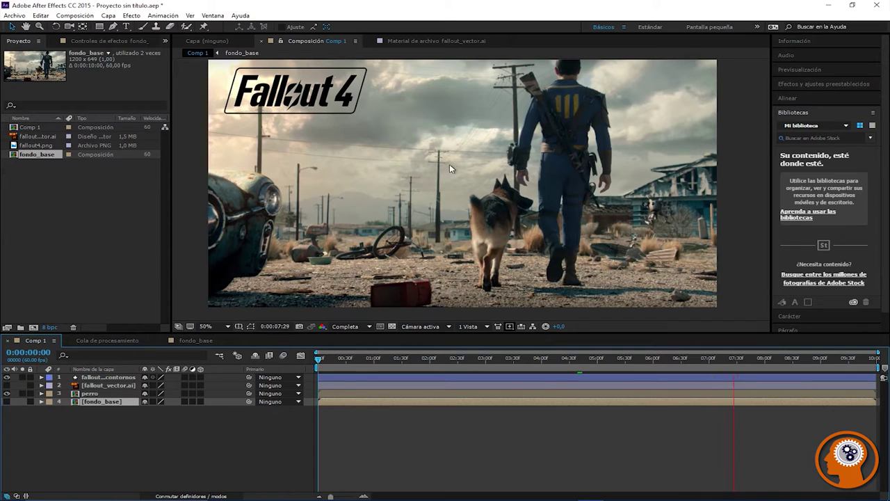
Step: Zoom the viewer to 400% and pan to the comp's right and bottom edges
{"action": "key", "text": "h"}
{"action": "scroll", "coordinate": [457, 180], "scroll_direction": "up", "scroll_amount": 6}
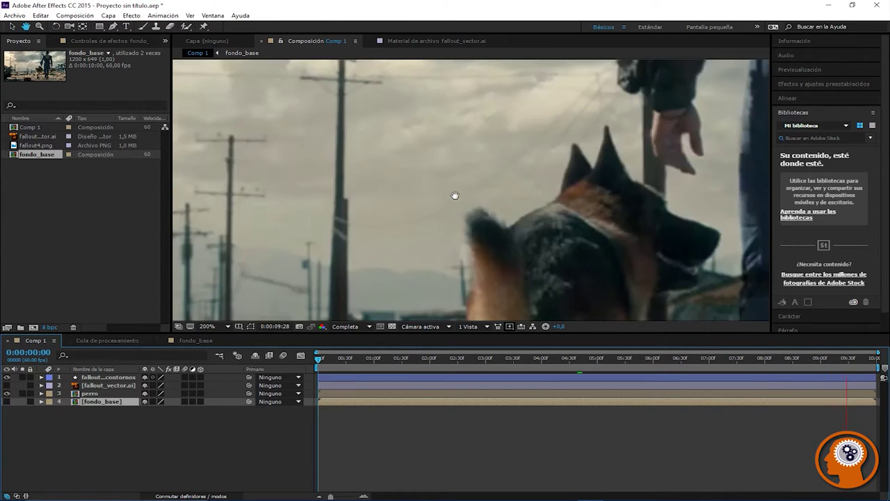
{"action": "left_click_drag", "start_coordinate": [453, 199], "coordinate": [229, 105]}
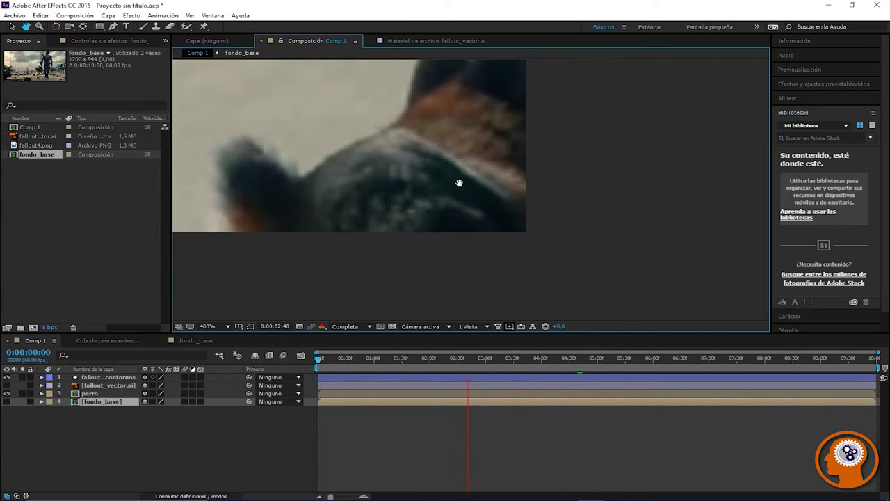
{"action": "key", "text": "h"}
{"action": "left_click_drag", "start_coordinate": [410, 142], "coordinate": [425, 147]}
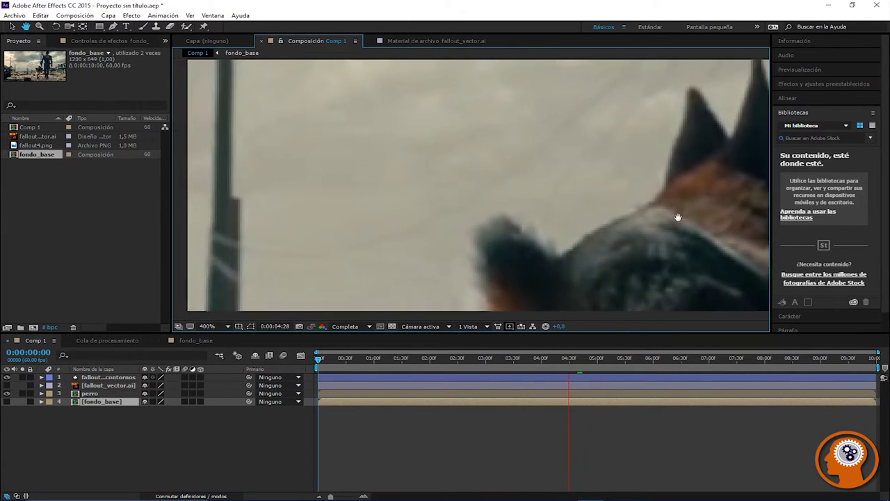
Step: Set the viewer preview resolution from Completa to Mitad, then stop the preview
{"action": "left_click", "coordinate": [345, 326]}
{"action": "left_click", "coordinate": [355, 362]}
{"action": "key", "text": "h"}
{"action": "left_click_drag", "start_coordinate": [550, 199], "coordinate": [492, 247]}
{"action": "key", "text": "space"}
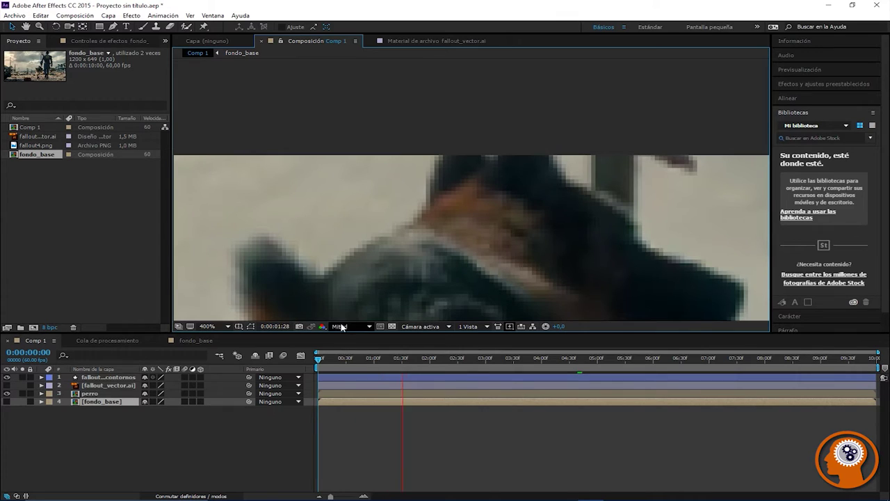
Step: Select the perro layer and move the current time back to 0:00:00:34
{"action": "left_click", "coordinate": [440, 391]}
{"action": "left_click", "coordinate": [406, 359]}
{"action": "left_click_drag", "start_coordinate": [406, 360], "coordinate": [349, 359]}
{"action": "key", "text": "space"}
{"action": "mouse_move", "coordinate": [401, 222]}
{"action": "left_mouse_down"}
{"action": "mouse_move", "coordinate": [344, 223]}
{"action": "mouse_move", "coordinate": [331, 205]}
{"action": "mouse_move", "coordinate": [409, 243]}
{"action": "mouse_move", "coordinate": [406, 213]}
{"action": "left_mouse_up"}
{"action": "key", "text": "space"}
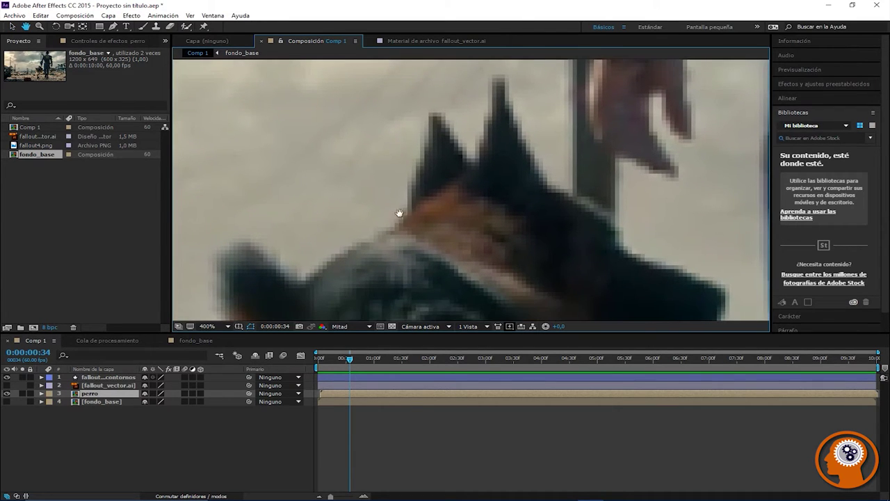
Step: Try the Completa, Tercio and Cuarto preview resolutions from the viewer Resolution dropdown
{"action": "left_click", "coordinate": [351, 326]}
{"action": "left_click", "coordinate": [345, 350]}
{"action": "mouse_move", "coordinate": [420, 209]}
{"action": "left_mouse_down"}
{"action": "mouse_move", "coordinate": [433, 232]}
{"action": "mouse_move", "coordinate": [423, 199]}
{"action": "left_mouse_up"}
{"action": "left_click", "coordinate": [351, 326]}
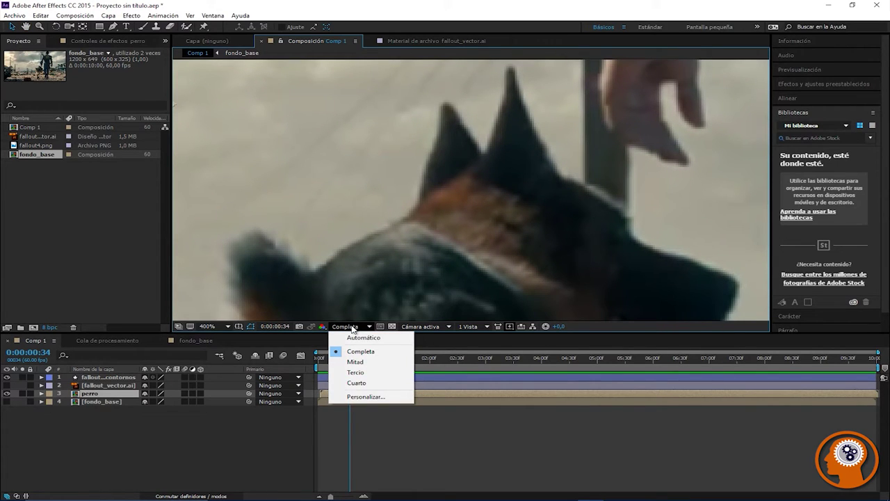
{"action": "left_click", "coordinate": [356, 372]}
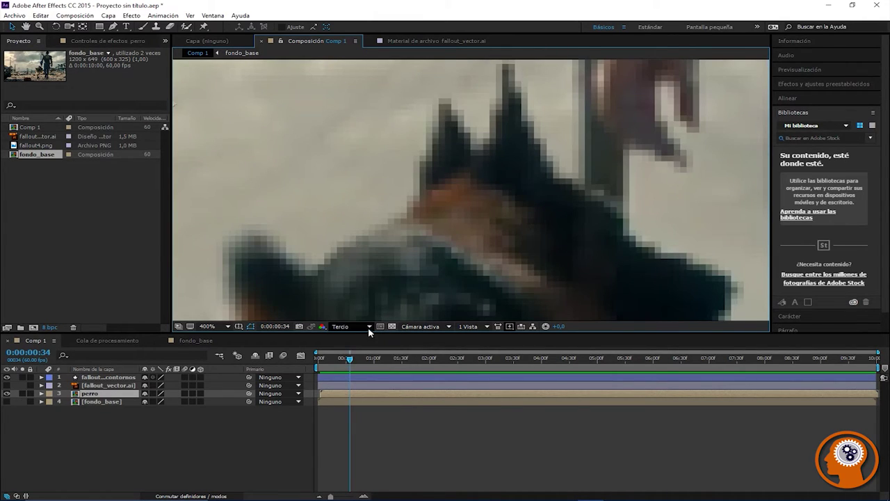
{"action": "left_click", "coordinate": [367, 327]}
{"action": "left_click", "coordinate": [358, 382]}
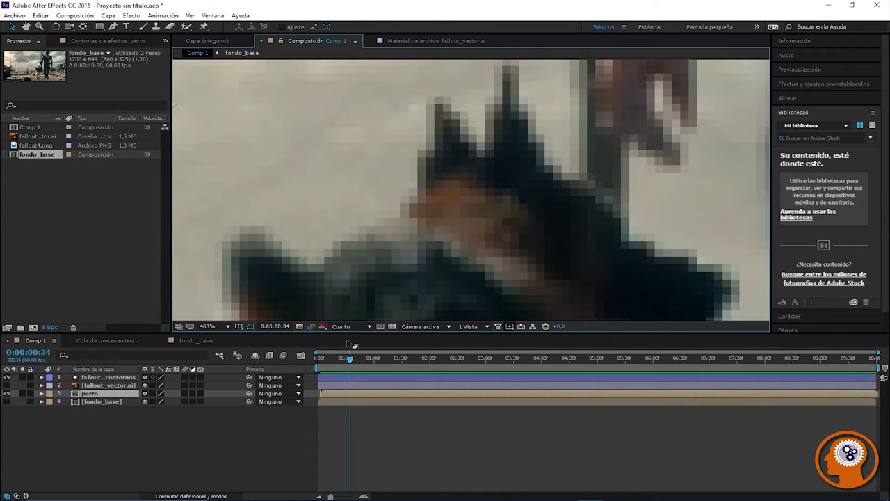
{"action": "scroll", "coordinate": [429, 199], "scroll_direction": "down", "scroll_amount": 5}
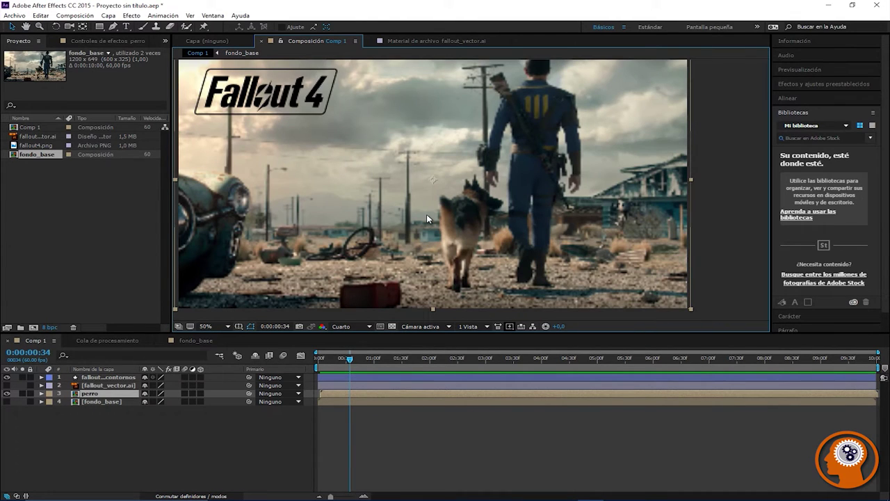
Step: Switch the preview resolution between Completa and Cuarto, finishing on Completa
{"action": "left_click", "coordinate": [342, 327]}
{"action": "left_click", "coordinate": [351, 351]}
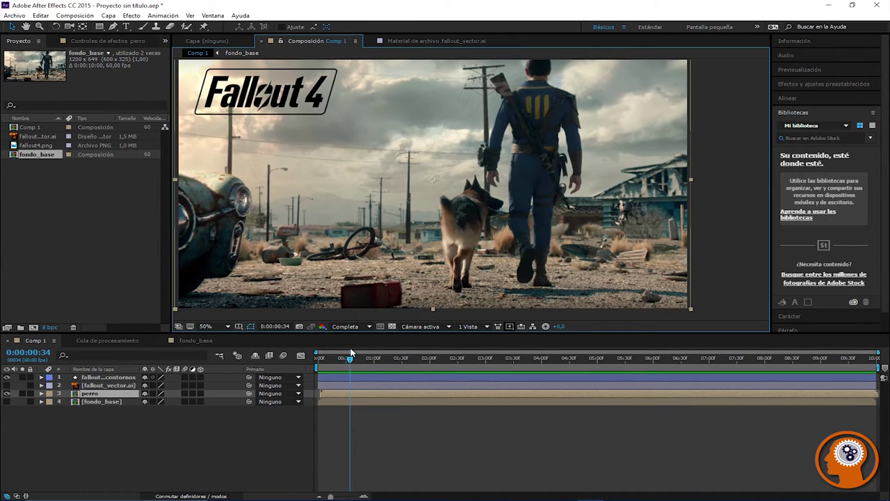
{"action": "left_click", "coordinate": [341, 326]}
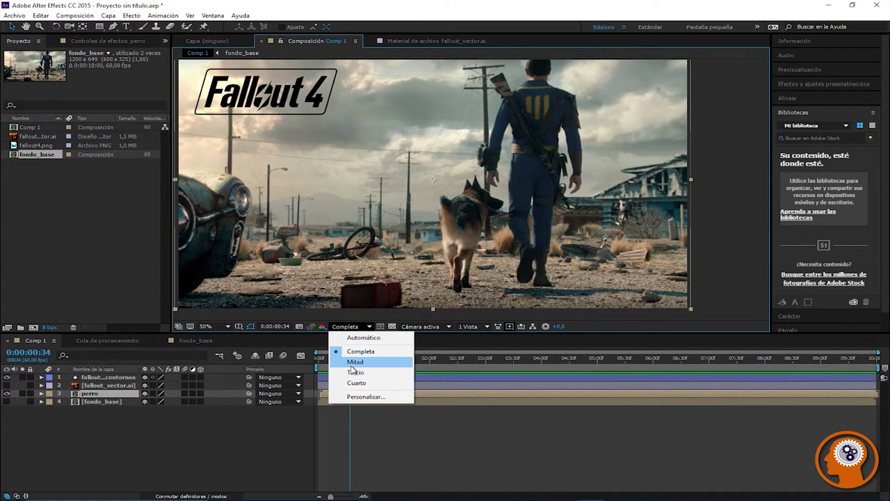
{"action": "left_click", "coordinate": [353, 381]}
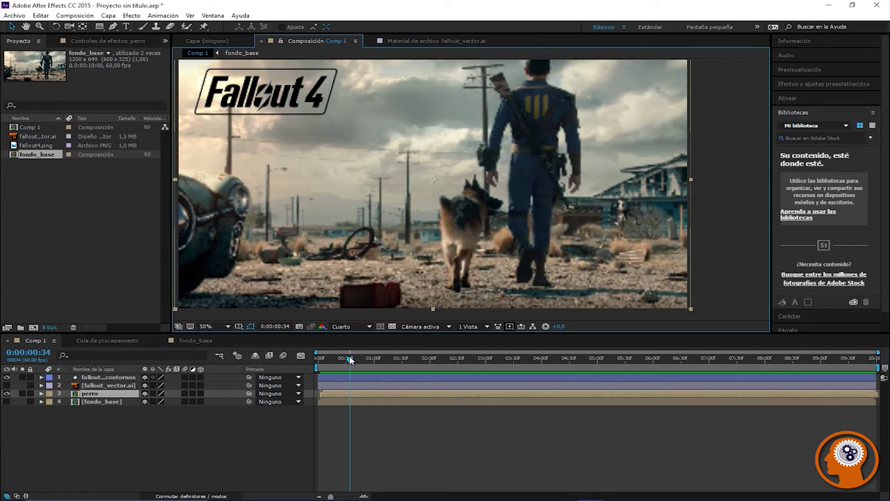
{"action": "left_click", "coordinate": [343, 326]}
{"action": "left_click", "coordinate": [352, 351]}
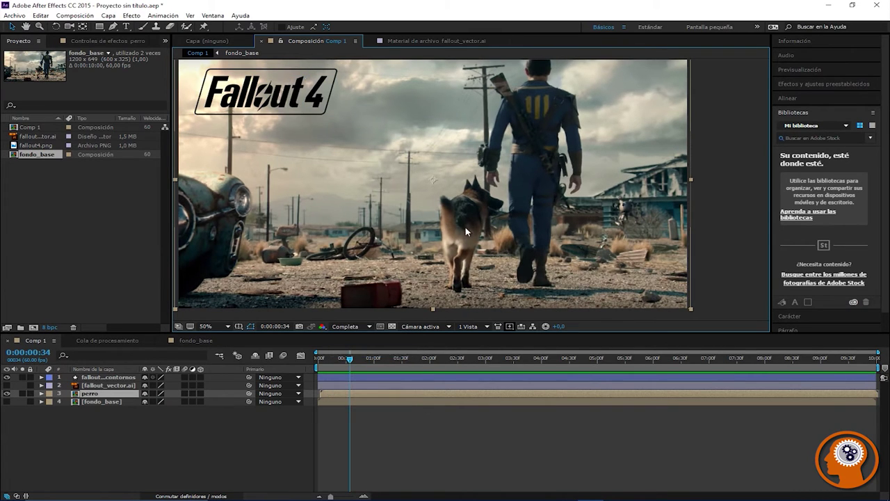
{"action": "scroll", "coordinate": [465, 219], "scroll_direction": "up", "scroll_amount": 6}
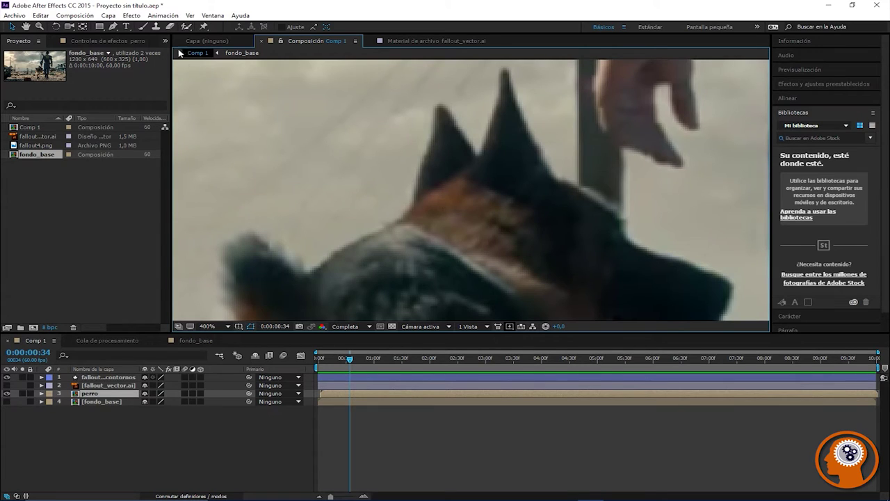
Step: With the Pen tool, place mask points from the dog's neck up to the left ear tip
{"action": "left_click", "coordinate": [114, 28]}
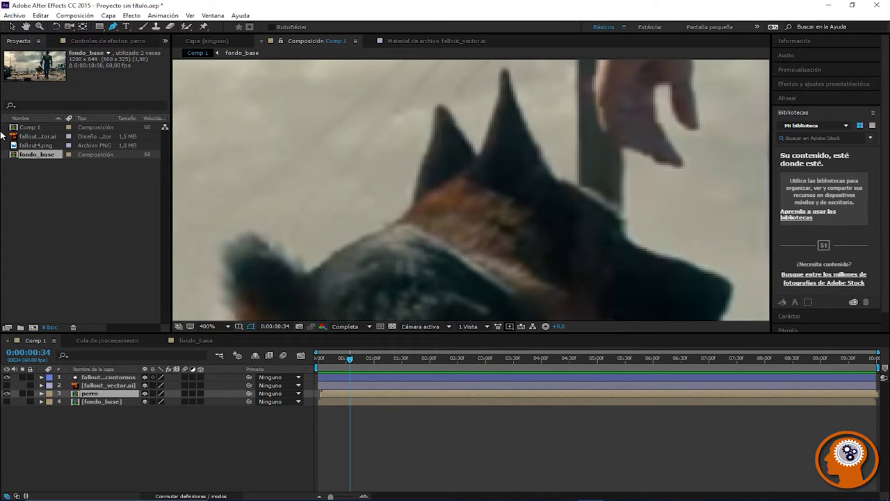
{"action": "left_click", "coordinate": [410, 205]}
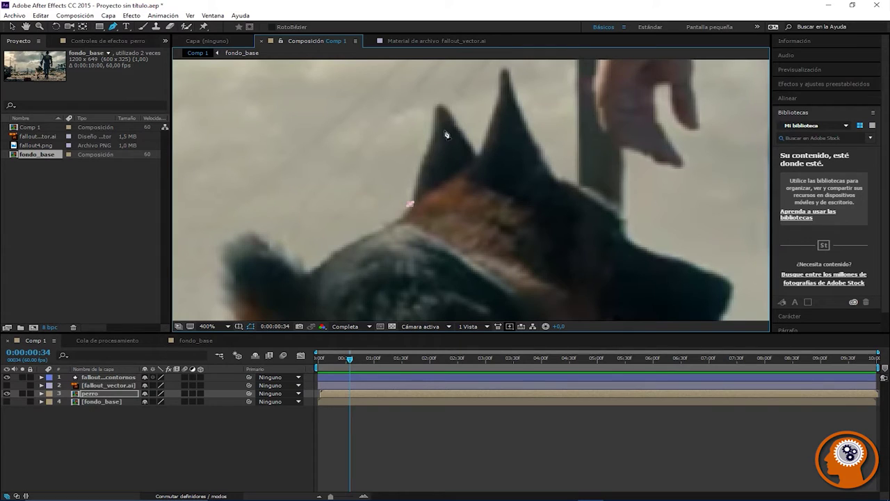
{"action": "mouse_move", "coordinate": [430, 139]}
{"action": "left_mouse_down"}
{"action": "mouse_move", "coordinate": [424, 122]}
{"action": "mouse_move", "coordinate": [434, 123]}
{"action": "mouse_move", "coordinate": [426, 151]}
{"action": "mouse_move", "coordinate": [432, 142]}
{"action": "left_mouse_up"}
{"action": "left_click", "coordinate": [433, 104]}
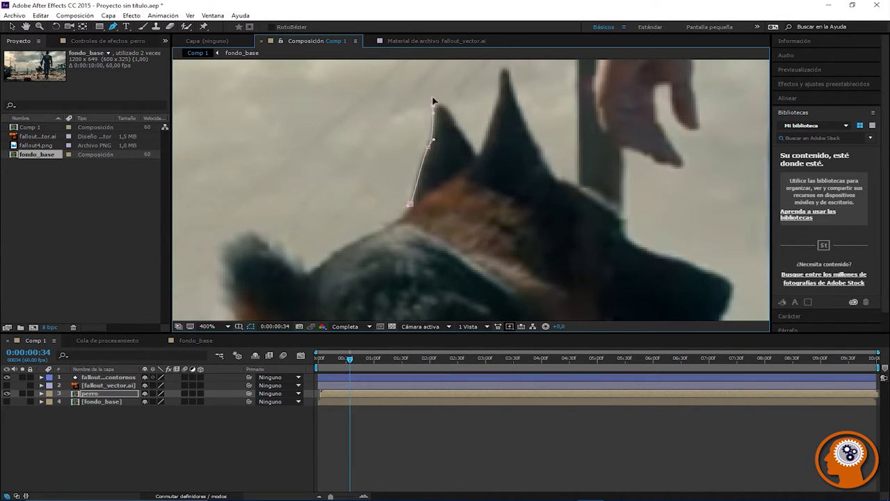
{"action": "mouse_move", "coordinate": [433, 100]}
{"action": "left_mouse_down"}
{"action": "mouse_move", "coordinate": [446, 108]}
{"action": "mouse_move", "coordinate": [437, 104]}
{"action": "left_mouse_up"}
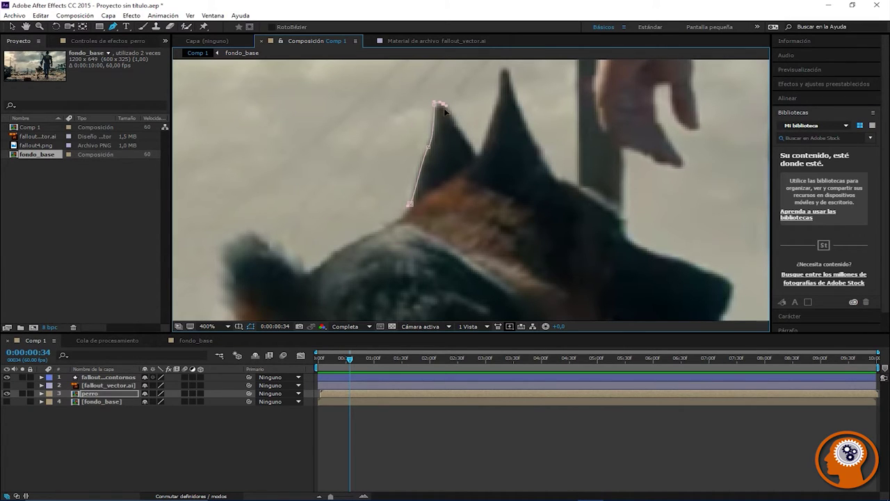
Step: Continue the mask down between the ears and up to the right ear tip
{"action": "left_click", "coordinate": [476, 156]}
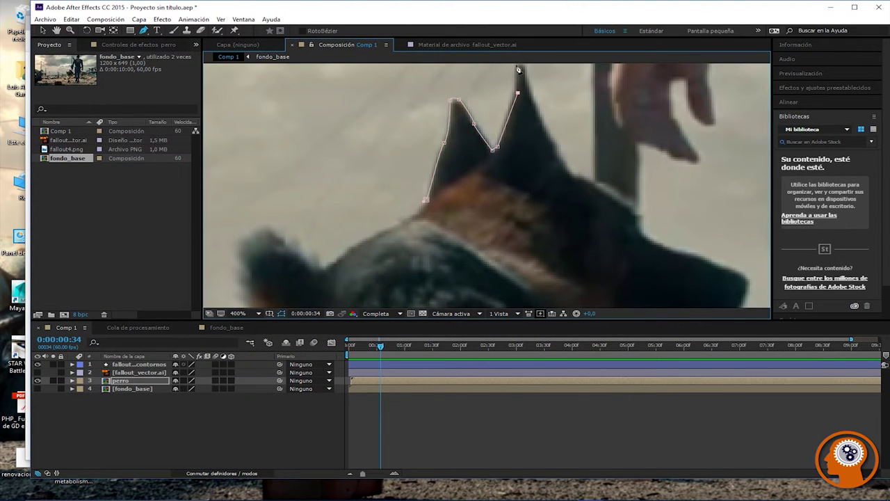
{"action": "key", "text": "space"}
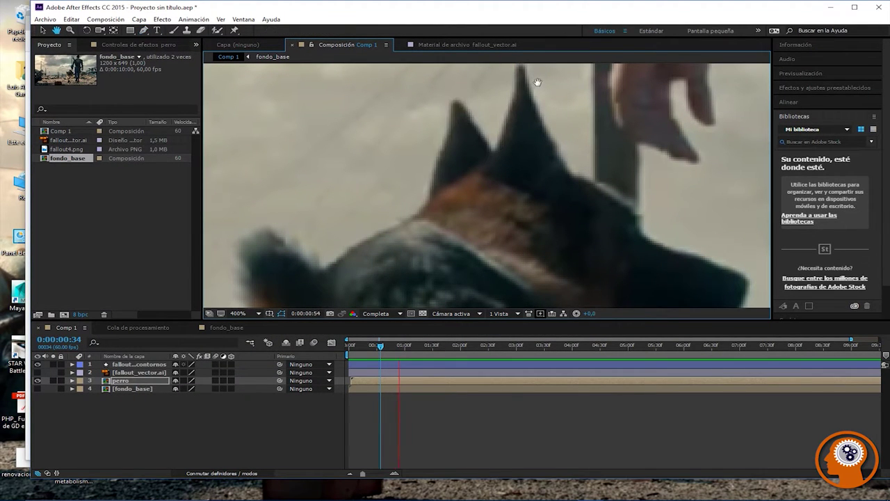
{"action": "key", "text": "space"}
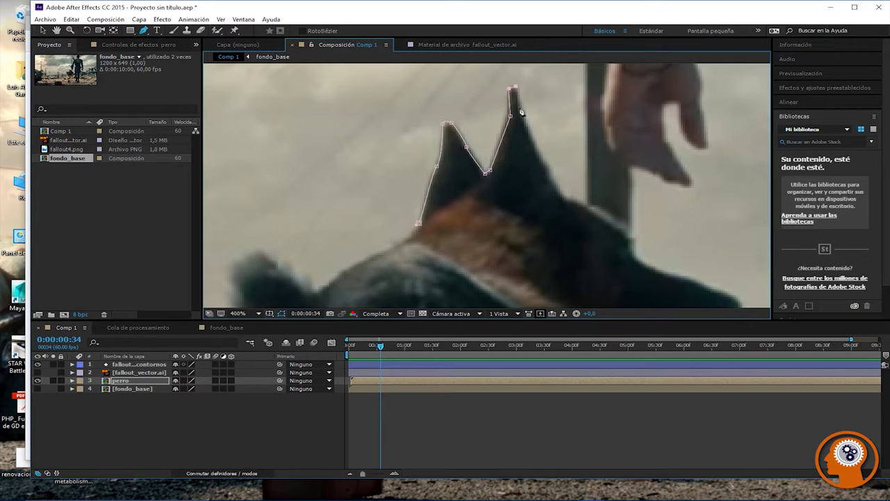
{"action": "left_click", "coordinate": [519, 106]}
Step: Extend the mask down the right ear and along the back of the head toward the snout
{"action": "left_click", "coordinate": [548, 166]}
{"action": "left_click", "coordinate": [550, 184]}
{"action": "left_click_drag", "start_coordinate": [613, 226], "coordinate": [622, 234]}
{"action": "left_click", "coordinate": [627, 241]}
{"action": "left_click_drag", "start_coordinate": [666, 274], "coordinate": [681, 275]}
{"action": "left_click", "coordinate": [701, 287]}
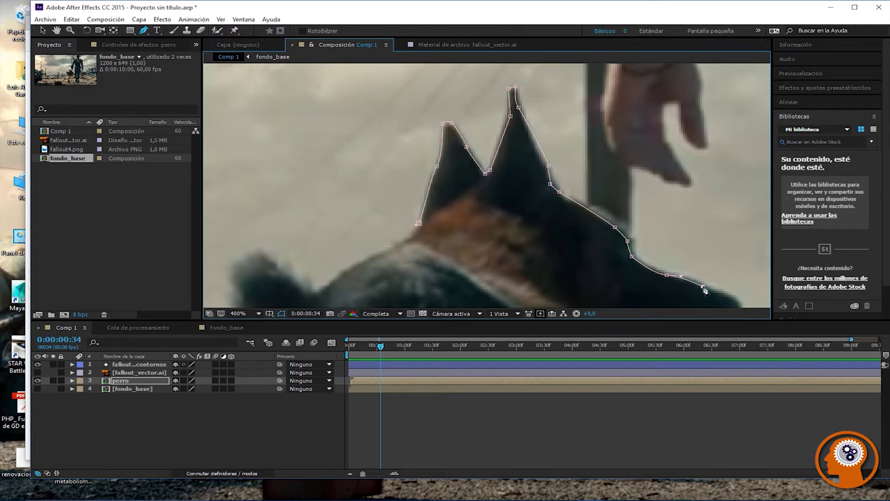
{"action": "left_click", "coordinate": [724, 294]}
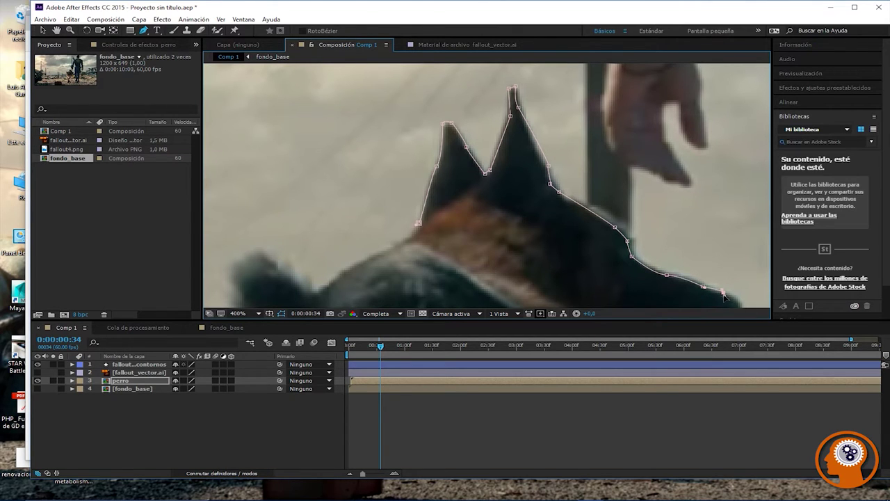
{"action": "left_click", "coordinate": [735, 298]}
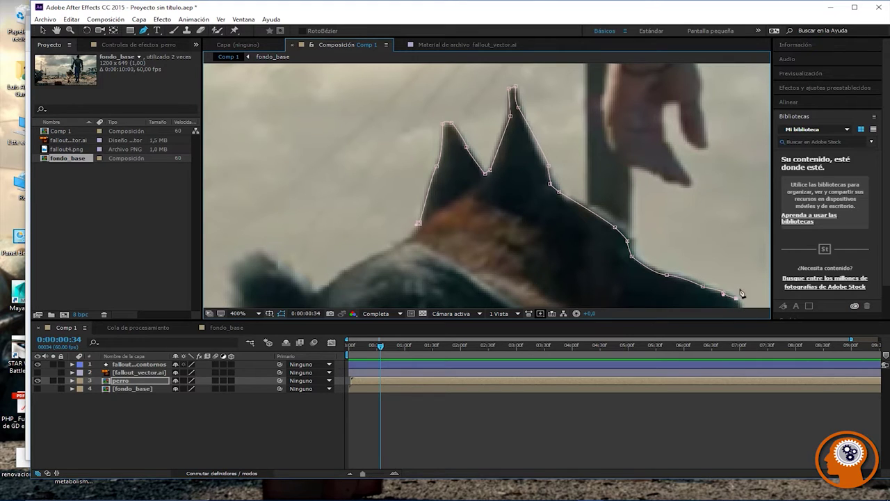
Step: Trace the mask around the snout tip and along the mouth
{"action": "left_click_drag", "start_coordinate": [700, 302], "coordinate": [660, 179]}
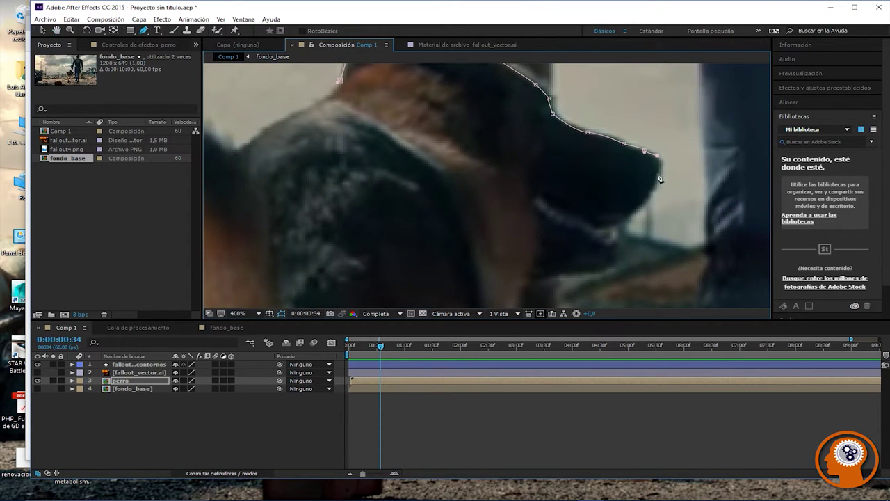
{"action": "left_click", "coordinate": [661, 170]}
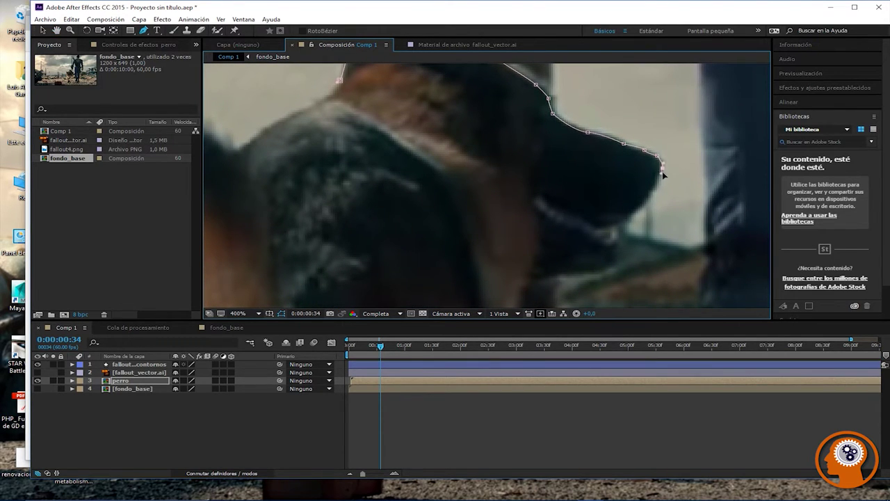
{"action": "left_click", "coordinate": [660, 170]}
{"action": "left_click", "coordinate": [647, 202]}
{"action": "left_click", "coordinate": [621, 223]}
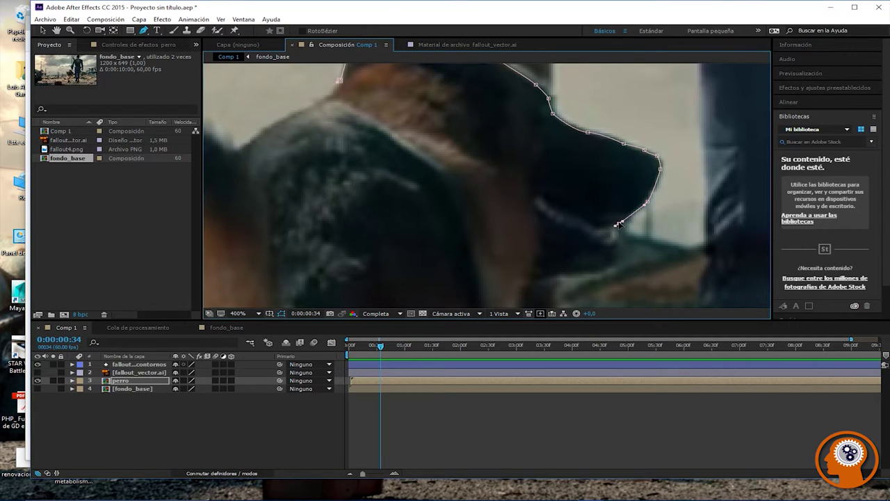
{"action": "left_click", "coordinate": [607, 225]}
{"action": "left_click", "coordinate": [612, 235]}
{"action": "left_click", "coordinate": [615, 248]}
{"action": "left_click", "coordinate": [608, 249]}
Step: Add points left under the jaw, then undo the misplaced ones
{"action": "left_click", "coordinate": [582, 255]}
{"action": "left_click", "coordinate": [568, 251]}
{"action": "left_click", "coordinate": [560, 253]}
{"action": "left_click", "coordinate": [553, 258]}
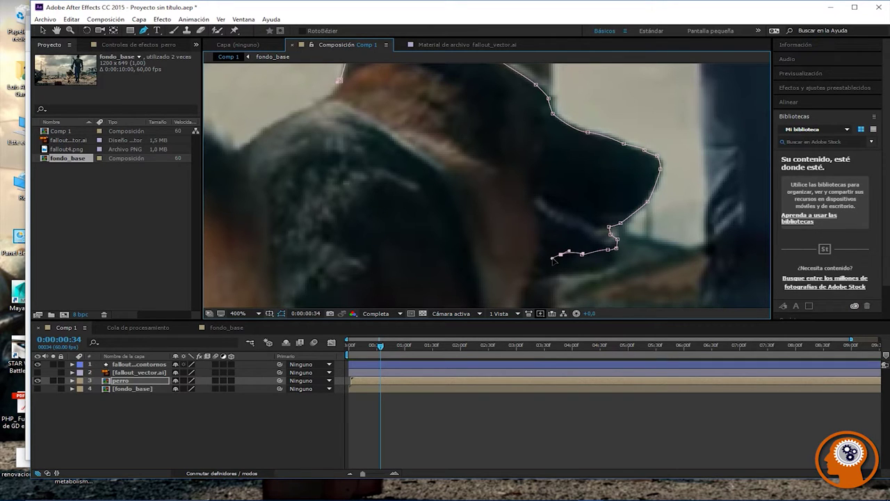
{"action": "left_click_drag", "start_coordinate": [583, 256], "coordinate": [595, 279]}
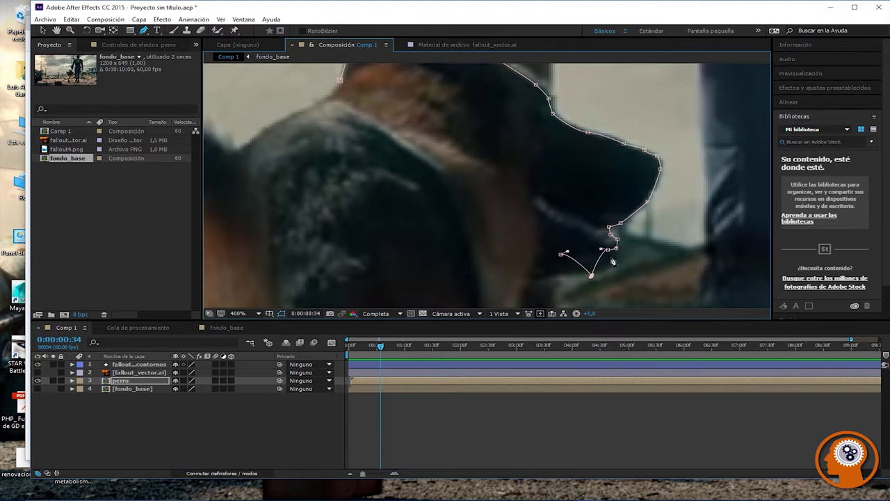
{"action": "key", "text": "ctrl+z"}
{"action": "key", "text": "ctrl+z"}
{"action": "key", "text": "ctrl+z"}
{"action": "key", "text": "ctrl+z"}
Step: Redraw the mask below the mouth and left along the jaw line, then pan below the jaw
{"action": "left_click", "coordinate": [614, 255]}
{"action": "left_click_drag", "start_coordinate": [615, 255], "coordinate": [618, 256]}
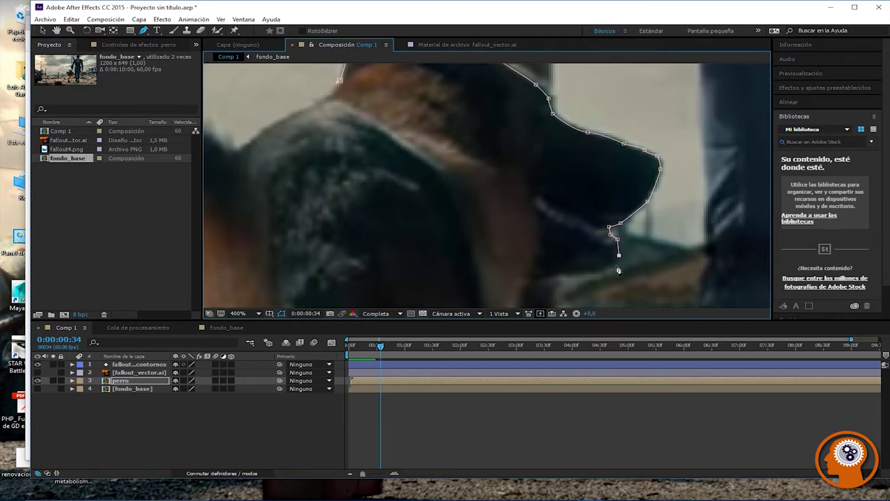
{"action": "left_click", "coordinate": [619, 265]}
{"action": "left_click", "coordinate": [610, 268]}
{"action": "left_click", "coordinate": [575, 276]}
{"action": "left_click", "coordinate": [549, 277]}
{"action": "left_click_drag", "start_coordinate": [550, 277], "coordinate": [543, 287]}
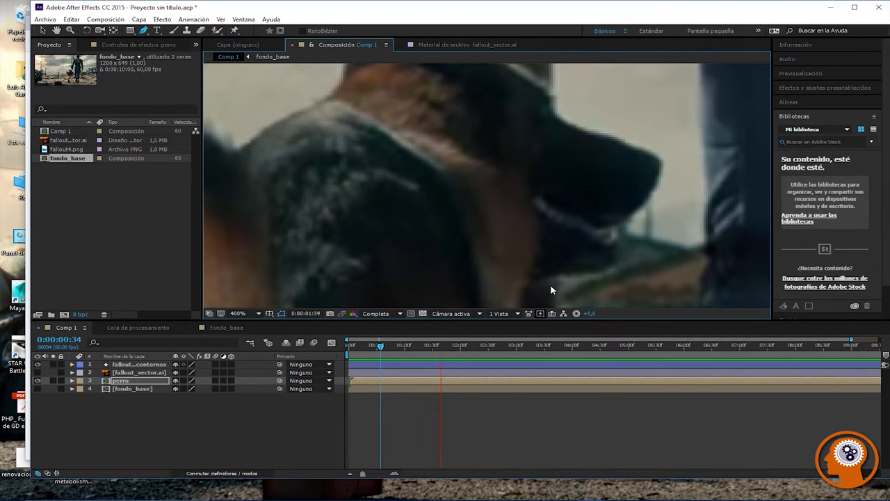
{"action": "key", "text": "space"}
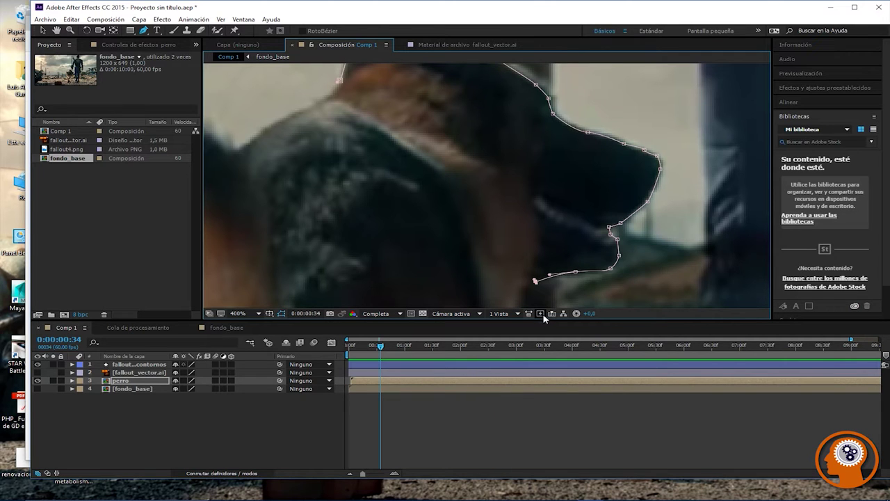
{"action": "key", "text": "space"}
{"action": "left_click_drag", "start_coordinate": [487, 258], "coordinate": [471, 76]}
Step: Add mask points down the dog's throat and upper chest, undoing one misplaced point
{"action": "left_click", "coordinate": [499, 104]}
{"action": "left_click", "coordinate": [493, 124]}
{"action": "left_click", "coordinate": [489, 145]}
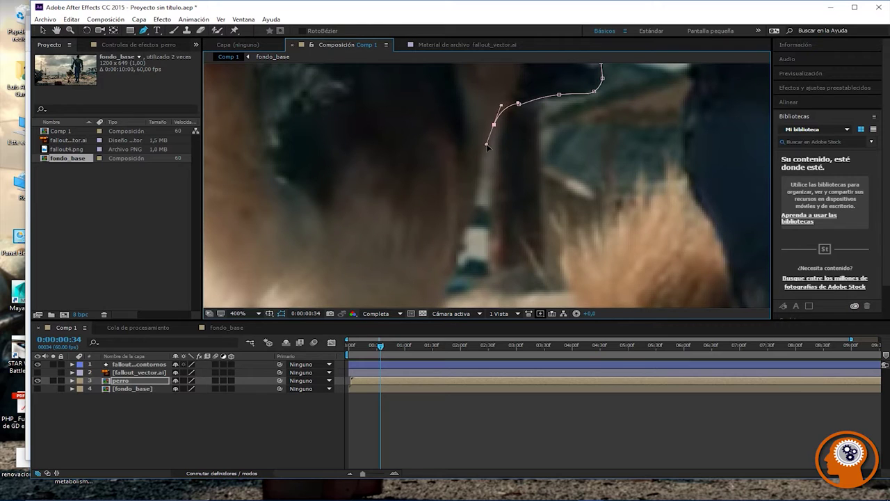
{"action": "left_click", "coordinate": [469, 225]}
{"action": "left_click", "coordinate": [460, 243]}
{"action": "left_click", "coordinate": [476, 208]}
{"action": "key", "text": "ctrl+z"}
{"action": "left_click_drag", "start_coordinate": [493, 125], "coordinate": [494, 109]}
Step: Extend the mask lower down the chest with curved points, fixing mistakes with undo and redo
{"action": "left_click", "coordinate": [454, 274]}
{"action": "left_click", "coordinate": [443, 292]}
{"action": "key", "text": "ctrl+z"}
{"action": "key", "text": "ctrl+z"}
{"action": "key", "text": "ctrl+z"}
{"action": "key", "text": "ctrl+shift+z"}
{"action": "left_click", "coordinate": [460, 244]}
{"action": "left_click_drag", "start_coordinate": [452, 275], "coordinate": [442, 286]}
{"action": "mouse_move", "coordinate": [469, 226]}
{"action": "left_mouse_down"}
{"action": "mouse_move", "coordinate": [451, 245]}
{"action": "mouse_move", "coordinate": [464, 228]}
{"action": "left_mouse_up"}
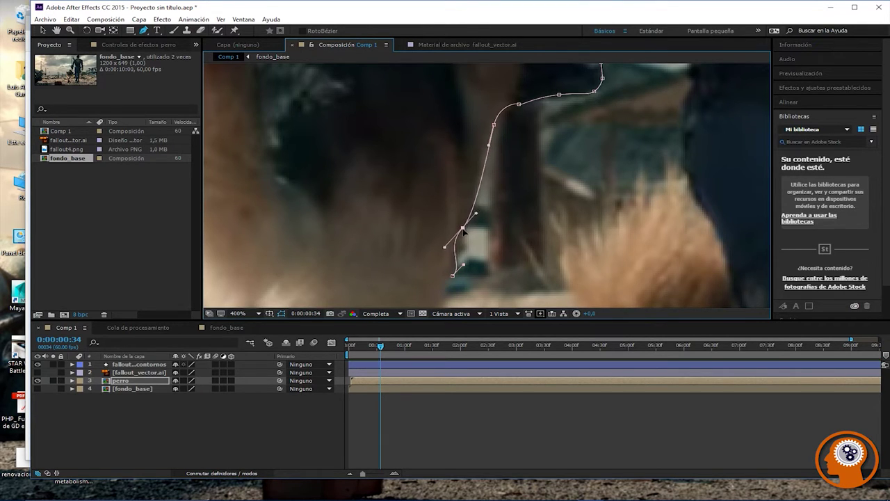
{"action": "left_click_drag", "start_coordinate": [444, 249], "coordinate": [453, 243]}
Step: Tidy the lower chest points and add a curved point toward the front leg
{"action": "left_click", "coordinate": [450, 273]}
{"action": "left_click_drag", "start_coordinate": [437, 276], "coordinate": [447, 139]}
{"action": "left_click", "coordinate": [460, 193]}
{"action": "key", "text": "Delete"}
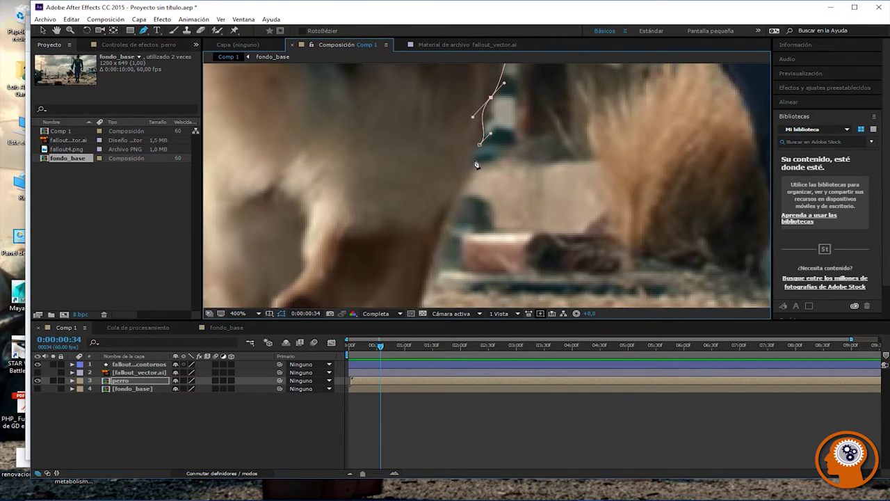
{"action": "left_click", "coordinate": [468, 178]}
{"action": "key", "text": "ctrl+z"}
{"action": "mouse_move", "coordinate": [480, 148]}
{"action": "left_mouse_down"}
{"action": "mouse_move", "coordinate": [479, 159]}
{"action": "mouse_move", "coordinate": [482, 143]}
{"action": "left_mouse_up"}
{"action": "left_click", "coordinate": [450, 215]}
{"action": "left_click_drag", "start_coordinate": [450, 215], "coordinate": [447, 215]}
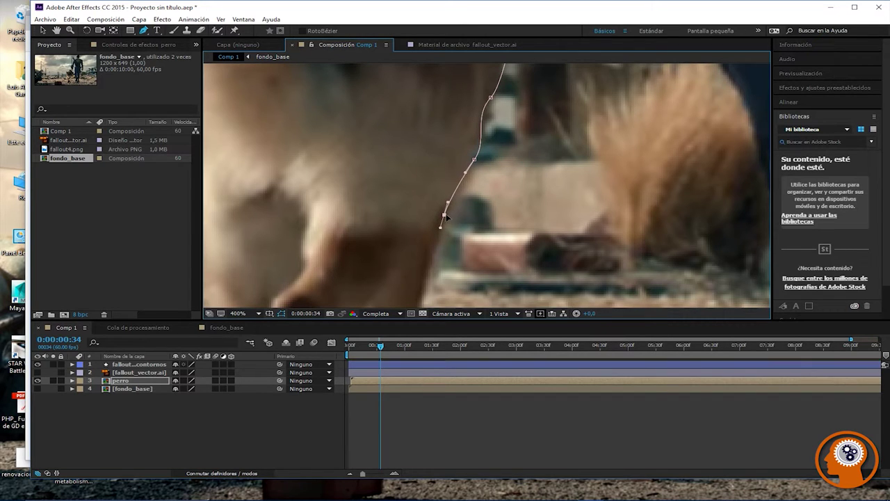
{"action": "scroll", "coordinate": [383, 246], "scroll_direction": "down", "scroll_amount": 5}
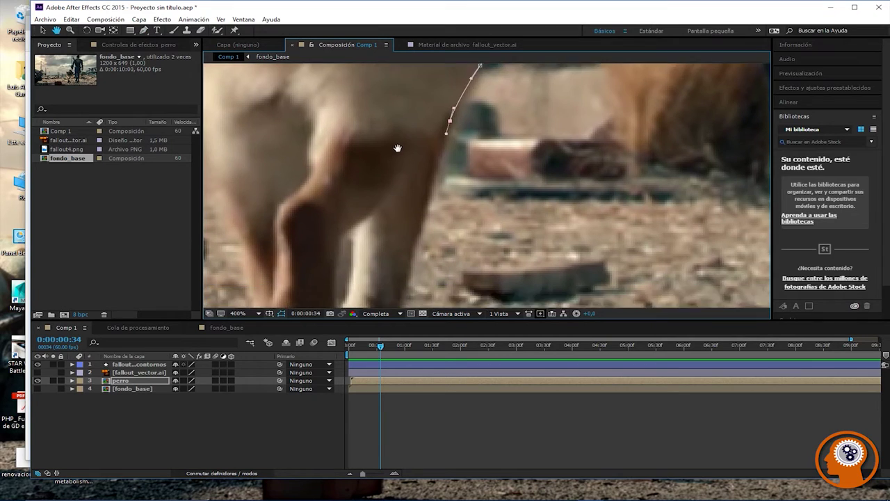
Step: Add curved mask points down the front leg's edge toward the paw
{"action": "left_click_drag", "start_coordinate": [430, 206], "coordinate": [424, 225]}
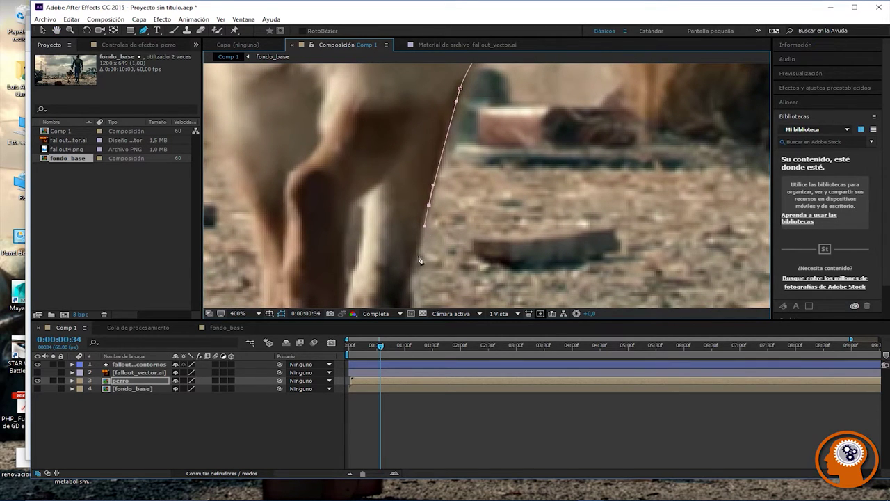
{"action": "left_click", "coordinate": [416, 256]}
{"action": "left_click_drag", "start_coordinate": [416, 257], "coordinate": [427, 207]}
{"action": "left_click_drag", "start_coordinate": [397, 264], "coordinate": [399, 193]}
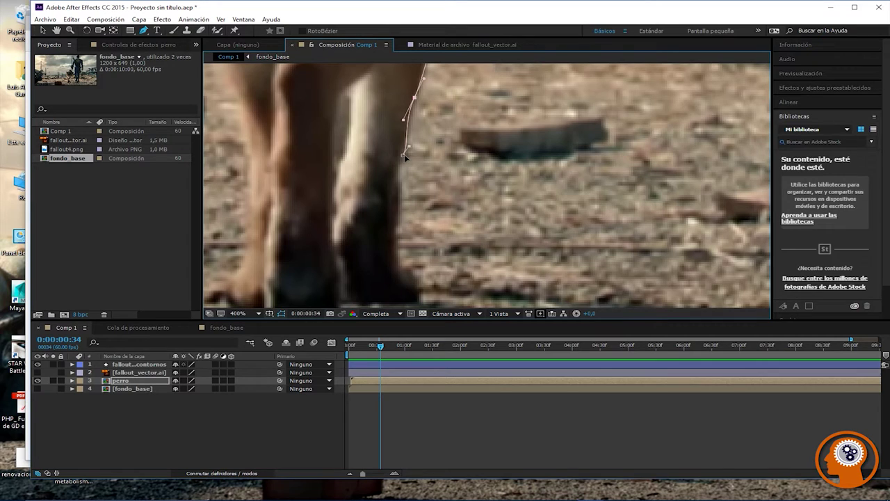
{"action": "left_click_drag", "start_coordinate": [402, 158], "coordinate": [400, 178]}
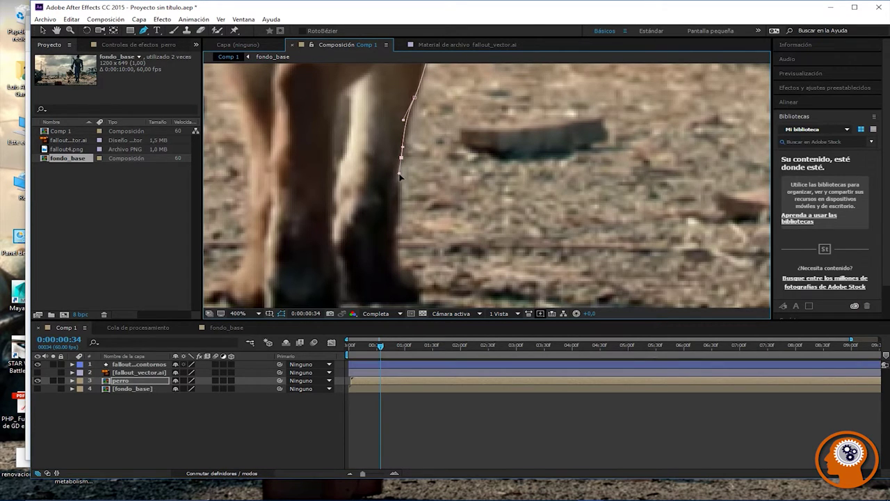
{"action": "left_click_drag", "start_coordinate": [400, 218], "coordinate": [418, 298]}
{"action": "scroll", "coordinate": [420, 298], "scroll_direction": "down", "scroll_amount": 1}
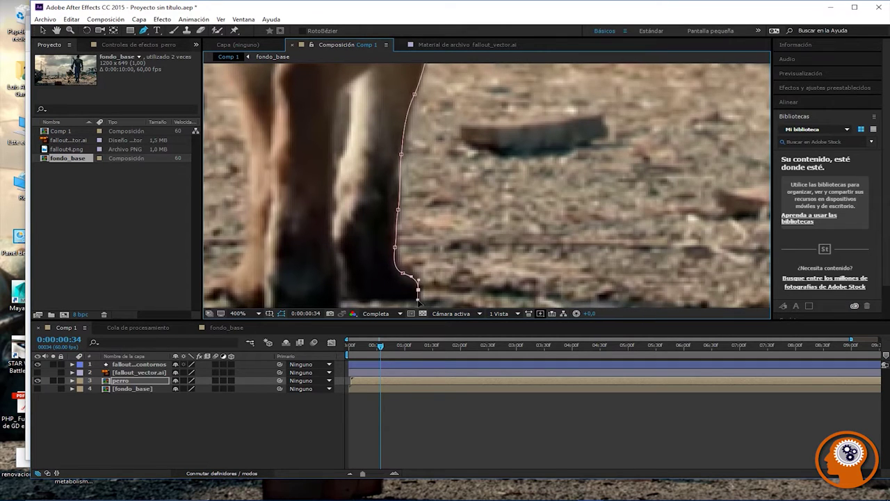
Step: Trace the base of the first paw with mask points, removing stray points and sharpening a corner
{"action": "left_click", "coordinate": [404, 296]}
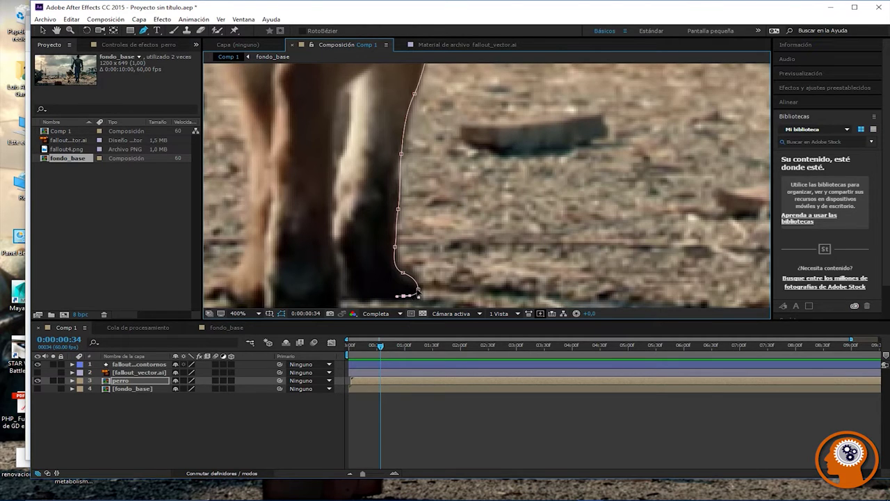
{"action": "left_click", "coordinate": [418, 288]}
{"action": "left_click_drag", "start_coordinate": [421, 308], "coordinate": [420, 304]}
{"action": "key", "text": "v"}
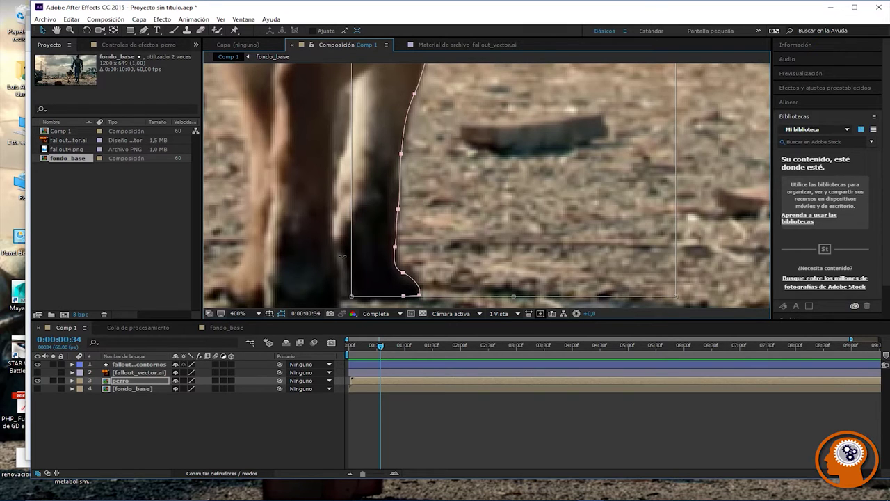
{"action": "left_click", "coordinate": [349, 260]}
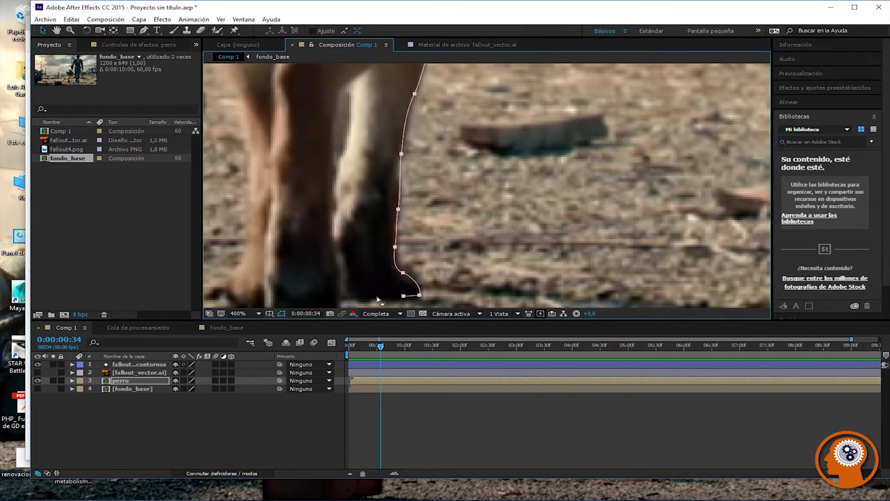
{"action": "key", "text": "Return"}
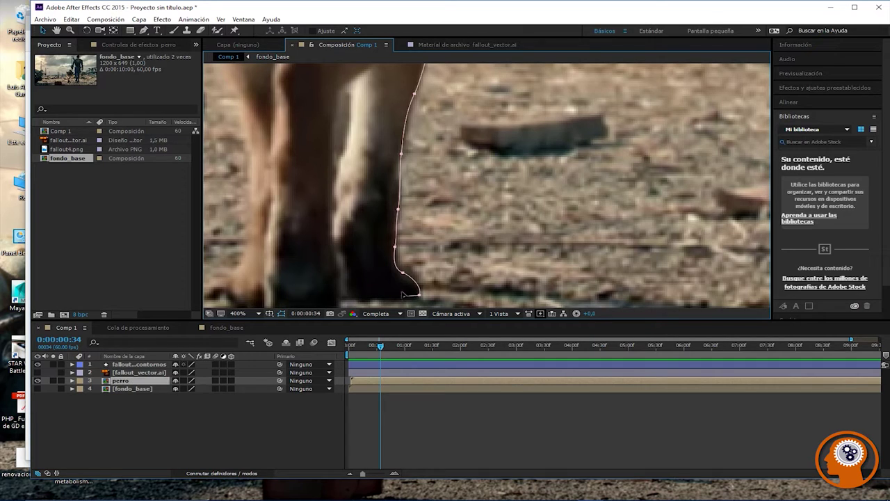
{"action": "left_click", "coordinate": [403, 299]}
{"action": "left_click", "coordinate": [395, 299]}
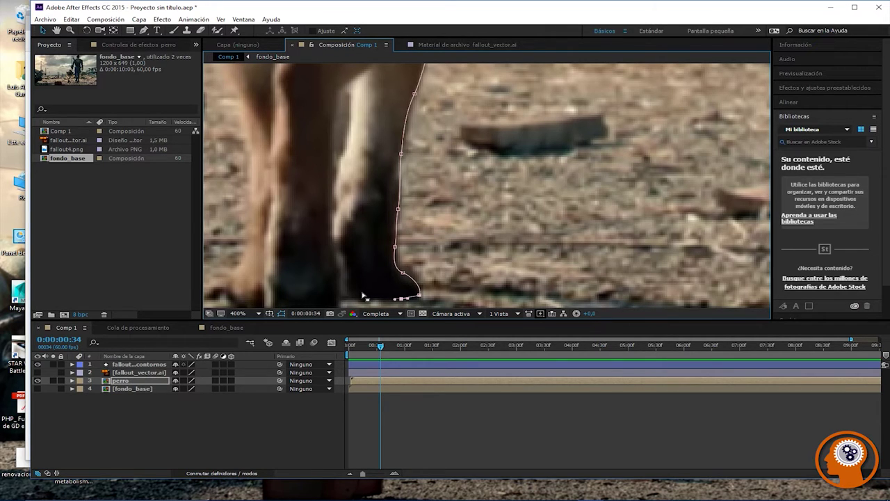
{"action": "key", "text": "ctrl+z"}
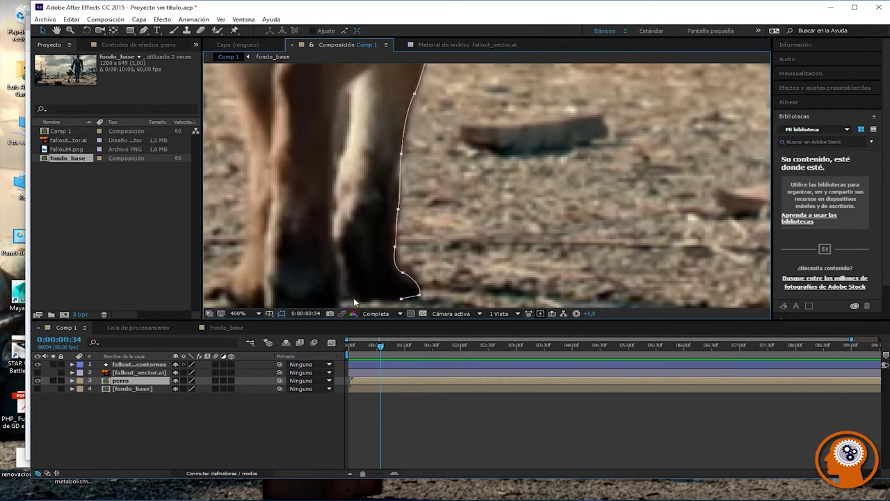
{"action": "left_click", "coordinate": [395, 300]}
{"action": "left_click", "coordinate": [420, 298]}
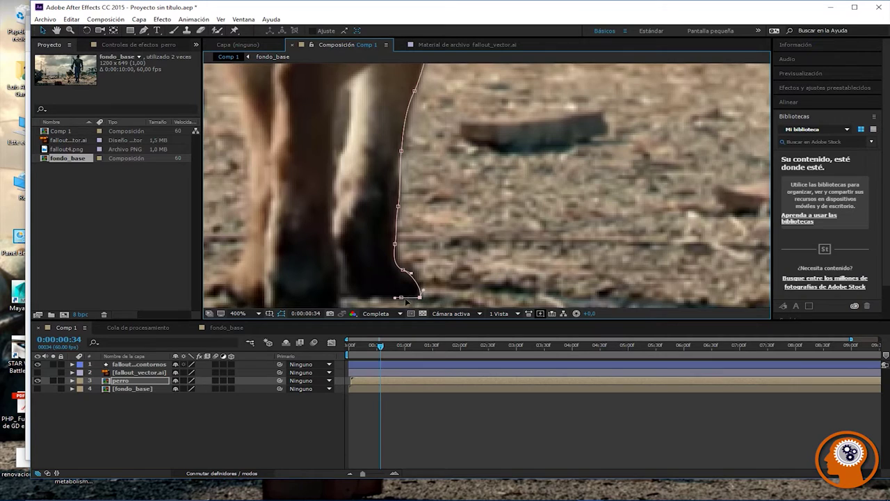
{"action": "left_click", "coordinate": [355, 299]}
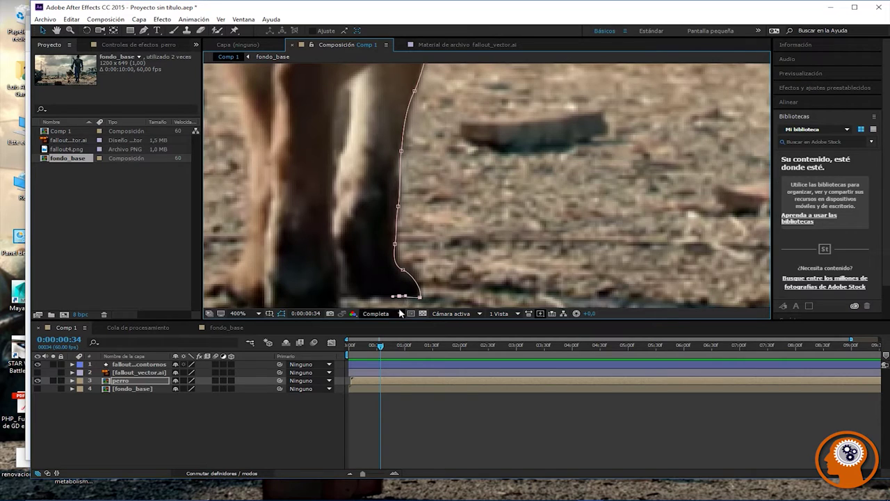
{"action": "left_click_drag", "start_coordinate": [352, 299], "coordinate": [354, 300]}
Step: Clean up the paw's bottom point cluster and level its base
{"action": "left_click", "coordinate": [363, 298]}
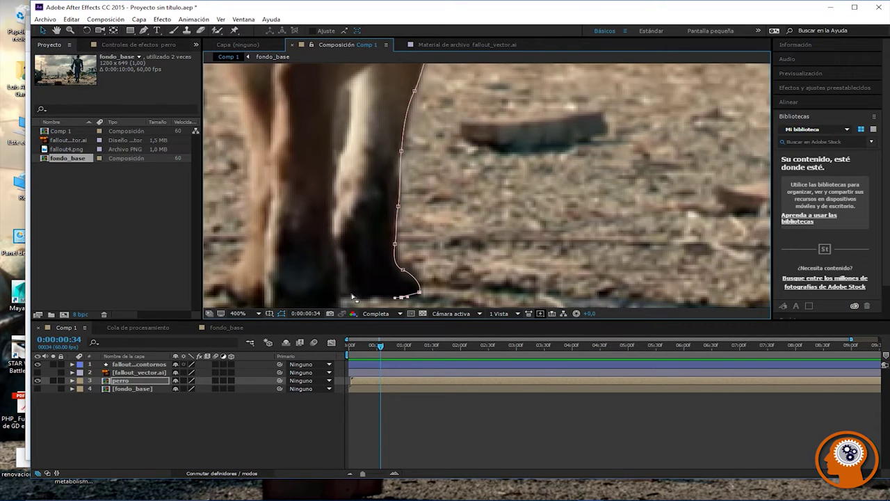
{"action": "left_click", "coordinate": [359, 299]}
{"action": "left_click", "coordinate": [353, 293]}
{"action": "left_click", "coordinate": [420, 293]}
{"action": "left_click_drag", "start_coordinate": [350, 294], "coordinate": [352, 301]}
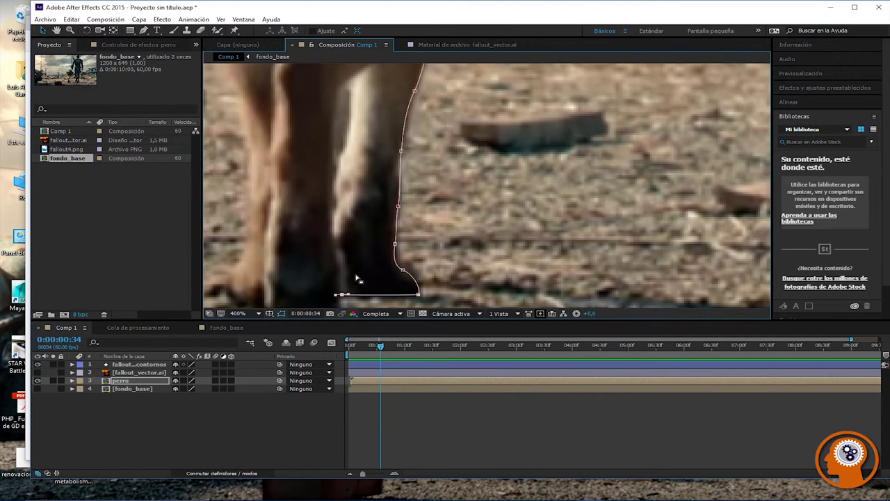
{"action": "left_click_drag", "start_coordinate": [351, 268], "coordinate": [493, 166]}
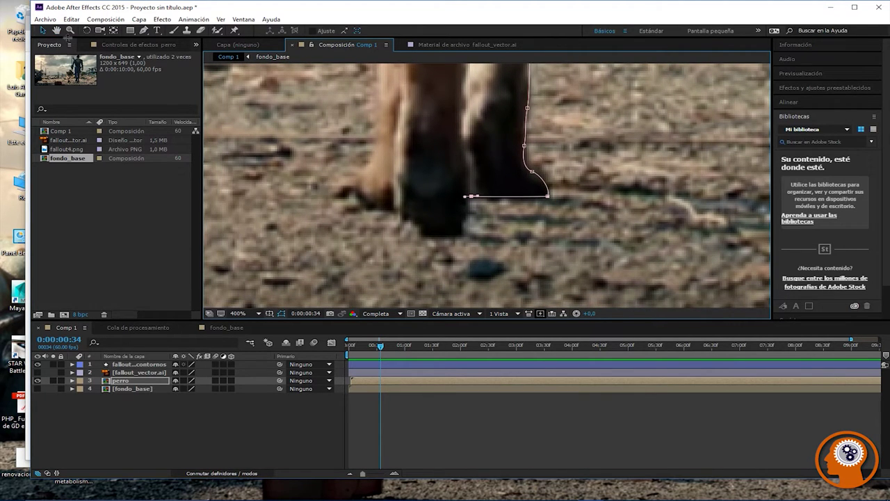
Step: Continue the mask with a curved lower corner and points along the hoof's bottom
{"action": "left_click", "coordinate": [143, 30]}
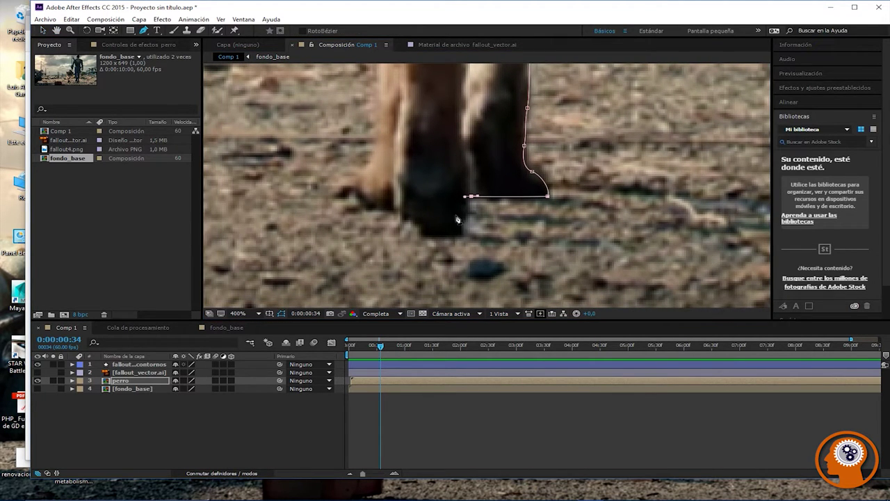
{"action": "mouse_move", "coordinate": [468, 208]}
{"action": "left_mouse_down"}
{"action": "mouse_move", "coordinate": [471, 223]}
{"action": "mouse_move", "coordinate": [468, 209]}
{"action": "left_mouse_up"}
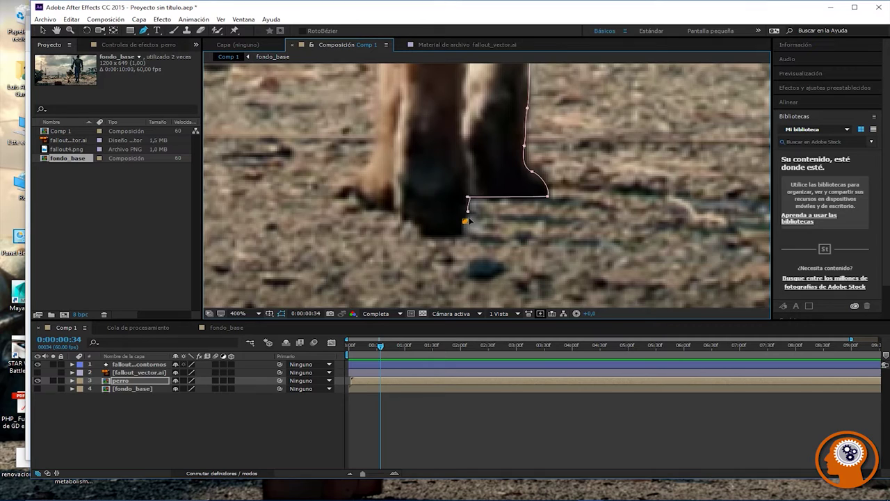
{"action": "left_click_drag", "start_coordinate": [467, 216], "coordinate": [466, 223]}
{"action": "left_click", "coordinate": [465, 222]}
{"action": "left_click", "coordinate": [464, 234]}
{"action": "left_click", "coordinate": [422, 236]}
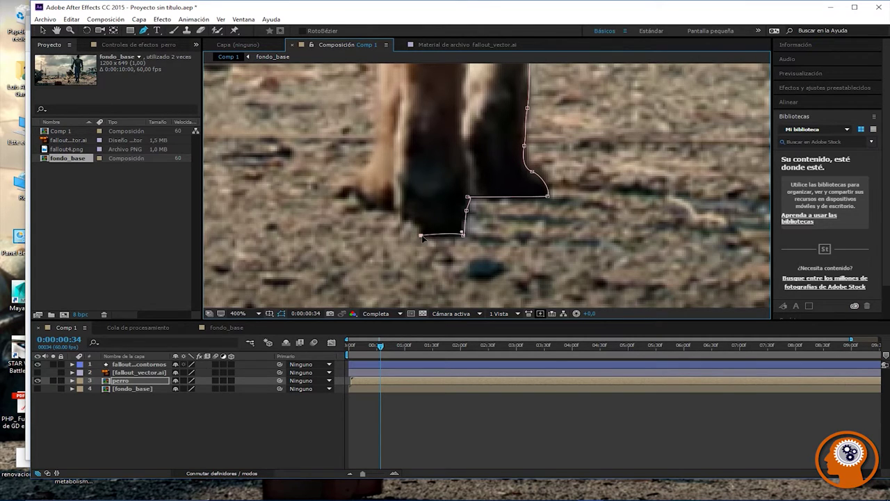
Step: Add mask points around the second paw and a curved point up the second leg
{"action": "left_click", "coordinate": [463, 234], "text": "alt"}
{"action": "left_click", "coordinate": [398, 214]}
{"action": "mouse_move", "coordinate": [400, 216]}
{"action": "left_mouse_down"}
{"action": "mouse_move", "coordinate": [382, 206]}
{"action": "mouse_move", "coordinate": [395, 210]}
{"action": "left_mouse_up"}
{"action": "left_click", "coordinate": [369, 209]}
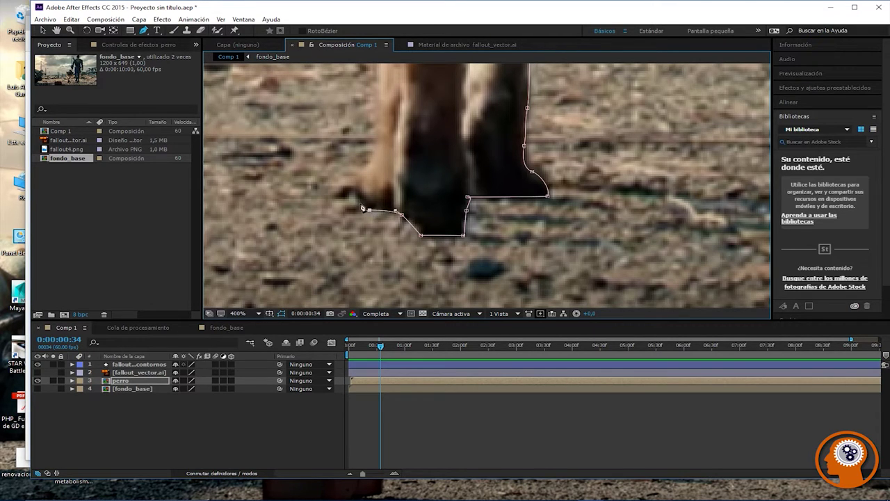
{"action": "left_click", "coordinate": [353, 186]}
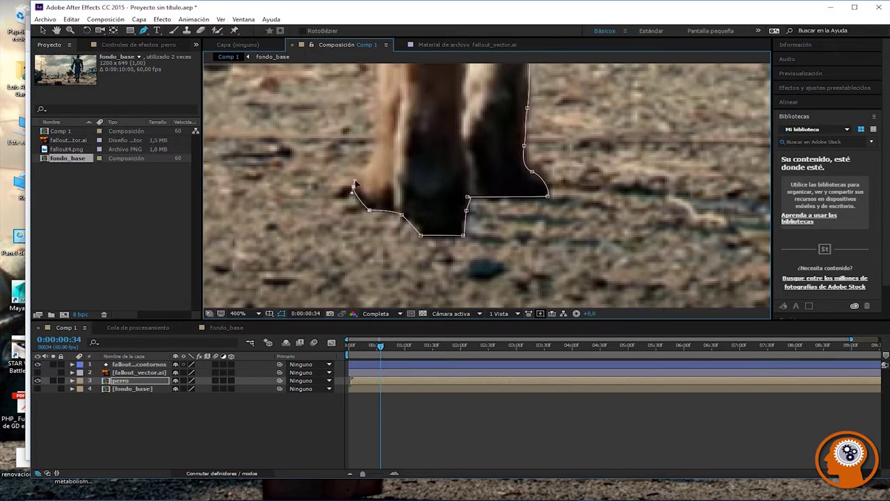
{"action": "left_click_drag", "start_coordinate": [370, 161], "coordinate": [375, 146]}
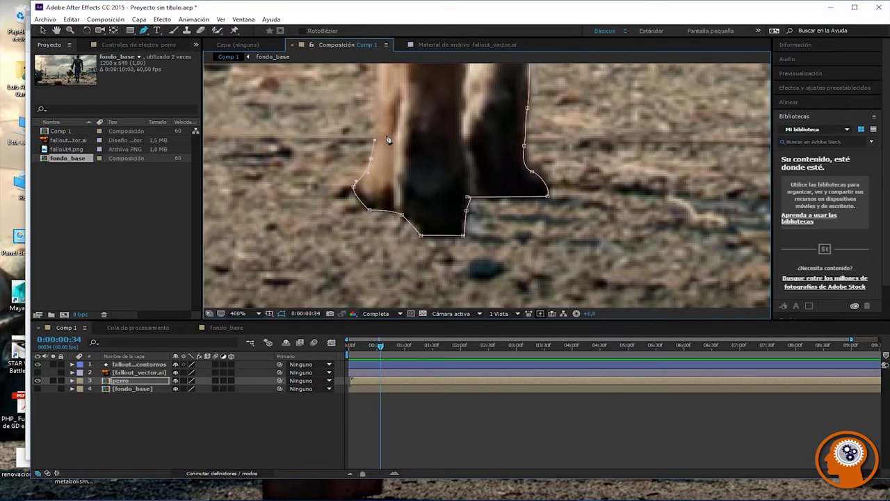
{"action": "scroll", "coordinate": [376, 128], "scroll_direction": "up", "scroll_amount": 3}
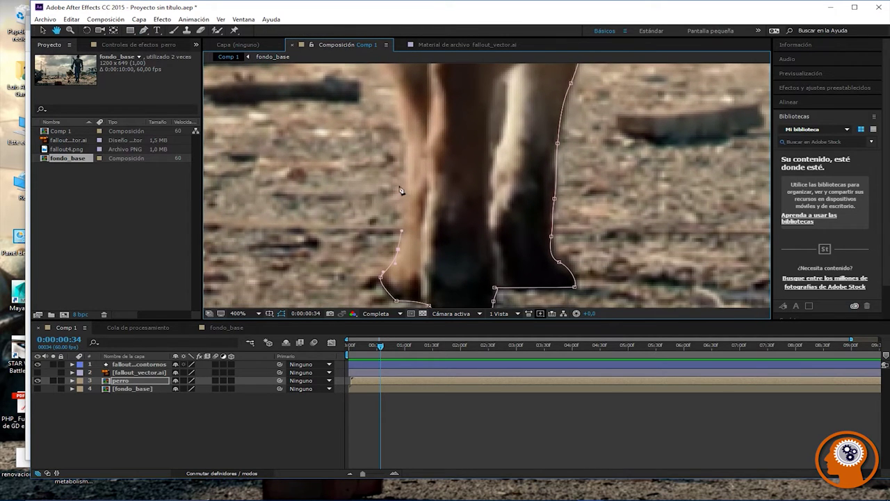
Step: Extend the mask up the leg edge to the top of the leg
{"action": "left_click_drag", "start_coordinate": [391, 111], "coordinate": [441, 188]}
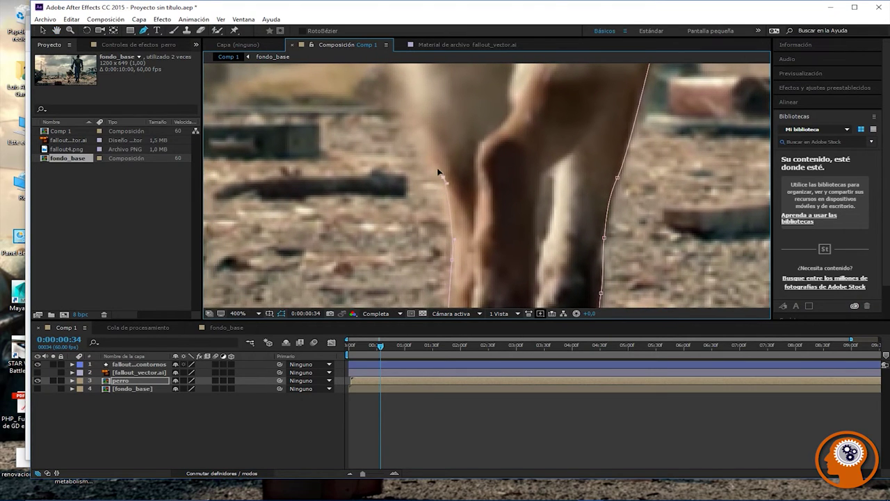
{"action": "left_click", "coordinate": [433, 161]}
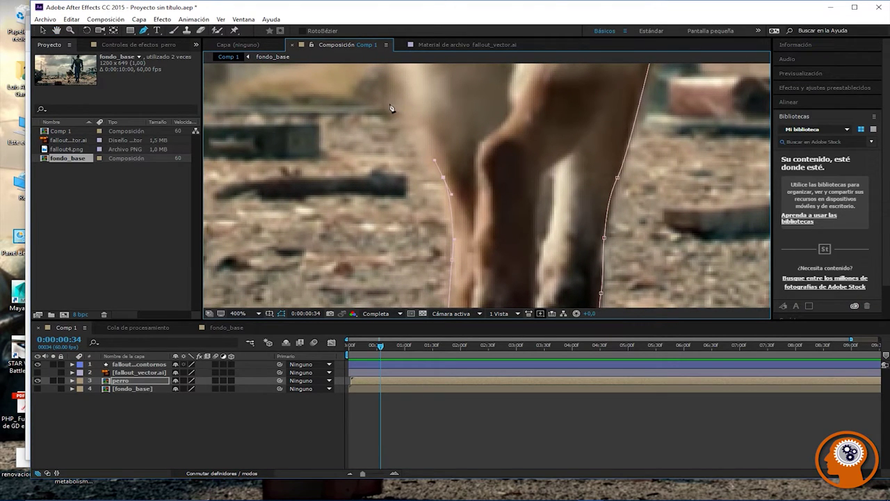
{"action": "left_click", "coordinate": [400, 104]}
{"action": "left_click", "coordinate": [397, 75]}
{"action": "scroll", "coordinate": [398, 75], "scroll_direction": "up", "scroll_amount": 2}
{"action": "left_click_drag", "start_coordinate": [419, 111], "coordinate": [435, 213]}
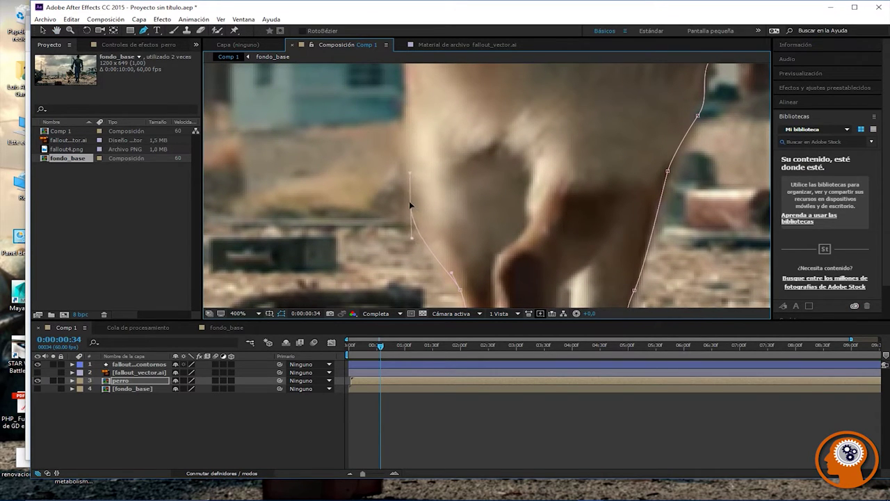
{"action": "left_click", "coordinate": [404, 113]}
{"action": "left_click_drag", "start_coordinate": [404, 107], "coordinate": [407, 94]}
{"action": "left_click", "coordinate": [406, 84]}
Step: Add mask points up the dog's chest outline, fitting them to the edge
{"action": "left_click_drag", "start_coordinate": [401, 160], "coordinate": [425, 252]}
{"action": "key", "text": "g"}
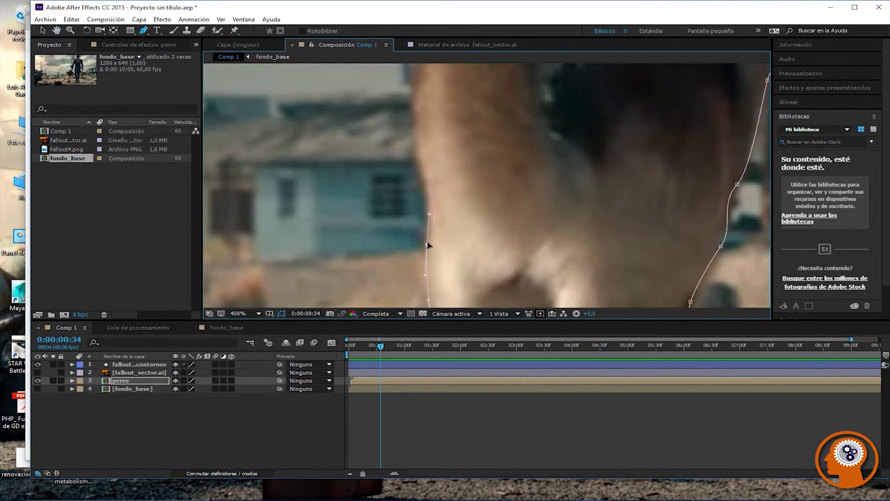
{"action": "left_click", "coordinate": [431, 208]}
{"action": "left_click", "coordinate": [429, 242]}
{"action": "left_click_drag", "start_coordinate": [431, 209], "coordinate": [428, 207]}
{"action": "left_click", "coordinate": [418, 171]}
{"action": "left_click", "coordinate": [413, 158]}
{"action": "left_click_drag", "start_coordinate": [420, 174], "coordinate": [423, 175]}
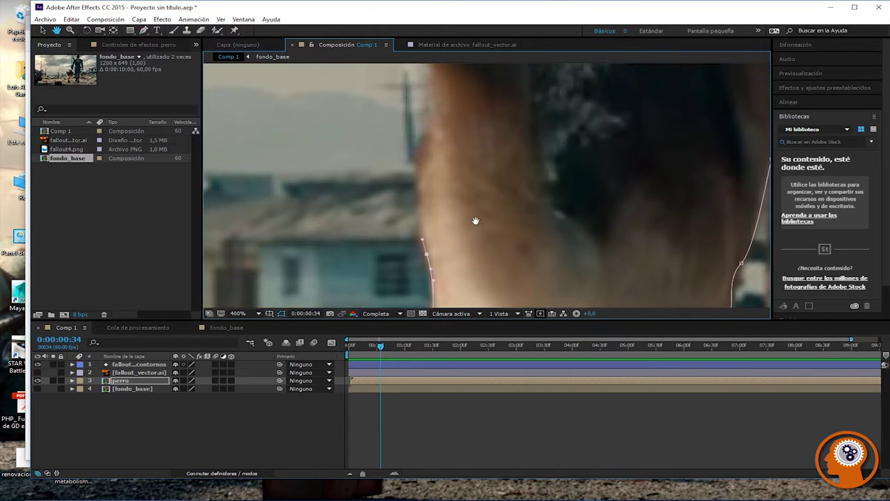
{"action": "scroll", "coordinate": [475, 223], "scroll_direction": "up", "scroll_amount": 2}
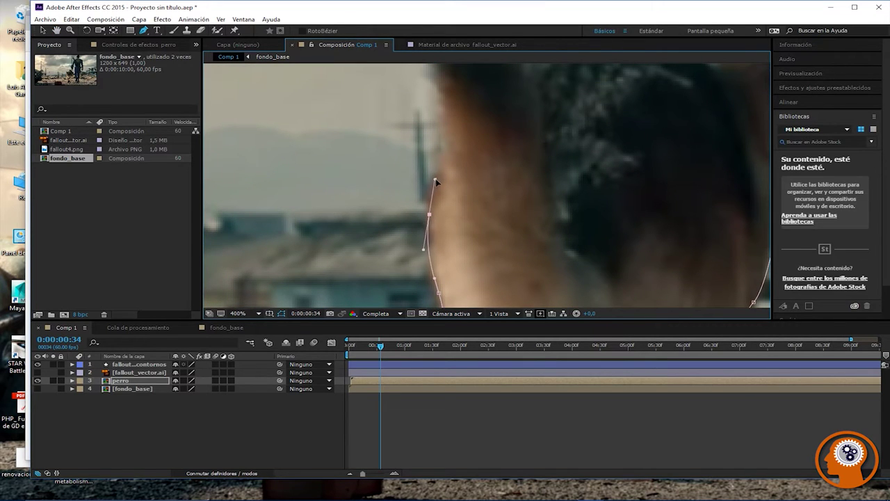
Step: Trace mask points up toward the head and around the dog's ear
{"action": "left_click", "coordinate": [445, 136]}
{"action": "left_click", "coordinate": [446, 110]}
{"action": "left_click_drag", "start_coordinate": [483, 126], "coordinate": [513, 249]}
{"action": "left_click", "coordinate": [461, 206]}
{"action": "left_click", "coordinate": [458, 184]}
{"action": "left_click", "coordinate": [457, 159]}
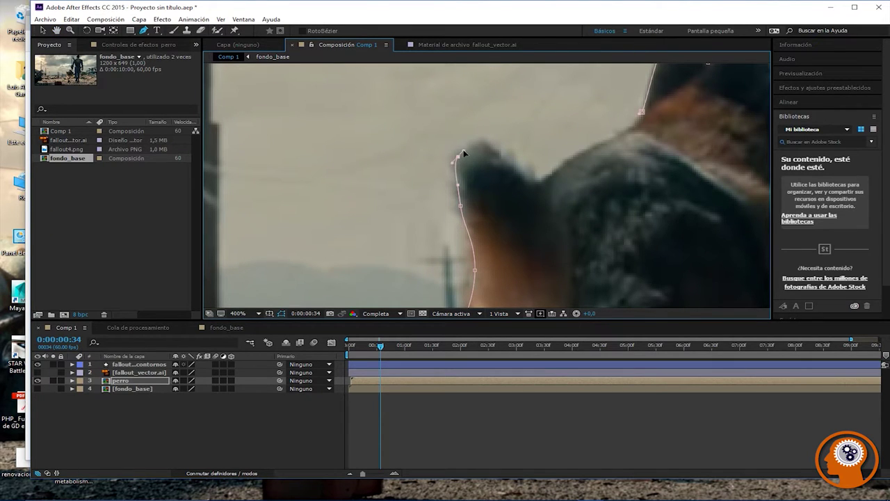
{"action": "left_click", "coordinate": [475, 144]}
{"action": "left_click", "coordinate": [494, 153]}
{"action": "left_click", "coordinate": [507, 166]}
Step: Trace along the top of the dog's head and close the mask on the first vertex
{"action": "left_click", "coordinate": [532, 185]}
{"action": "left_click", "coordinate": [577, 156]}
{"action": "left_click", "coordinate": [593, 146]}
{"action": "left_click", "coordinate": [629, 127]}
{"action": "left_click", "coordinate": [640, 112]}
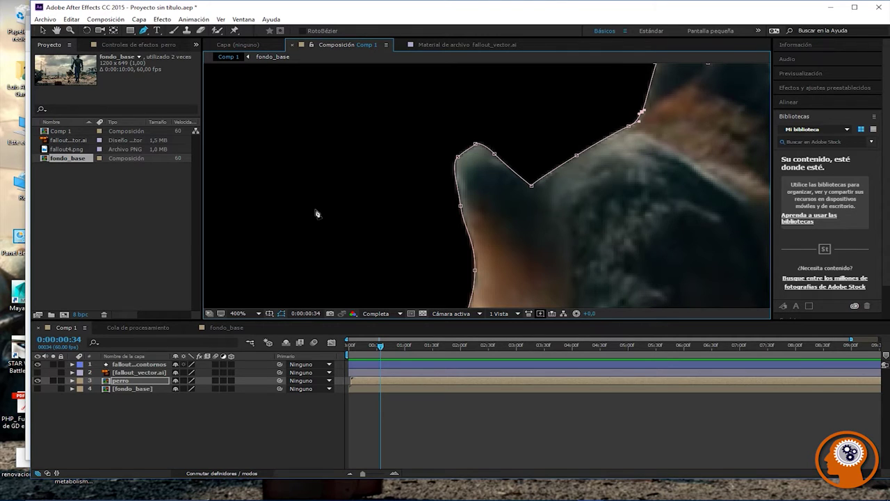
{"action": "key", "text": "z"}
{"action": "left_click", "coordinate": [406, 187], "text": "alt"}
{"action": "left_click", "coordinate": [448, 225], "text": "alt"}
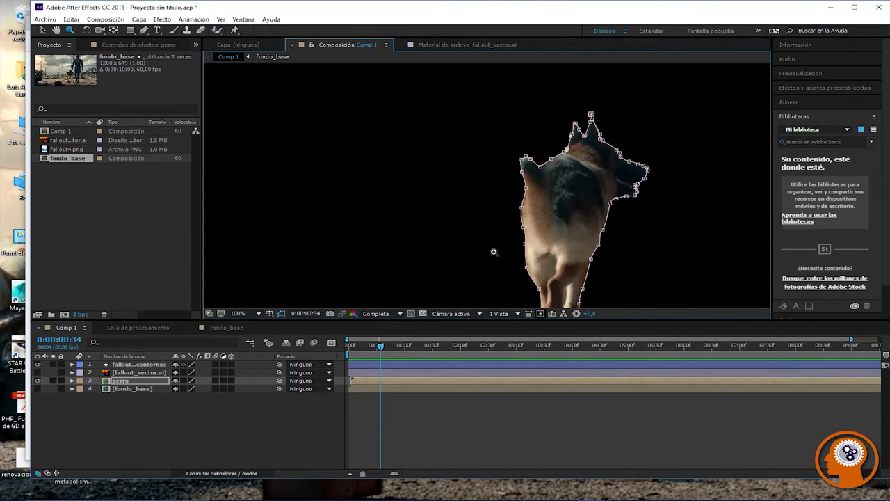
{"action": "left_click_drag", "start_coordinate": [582, 229], "coordinate": [463, 190]}
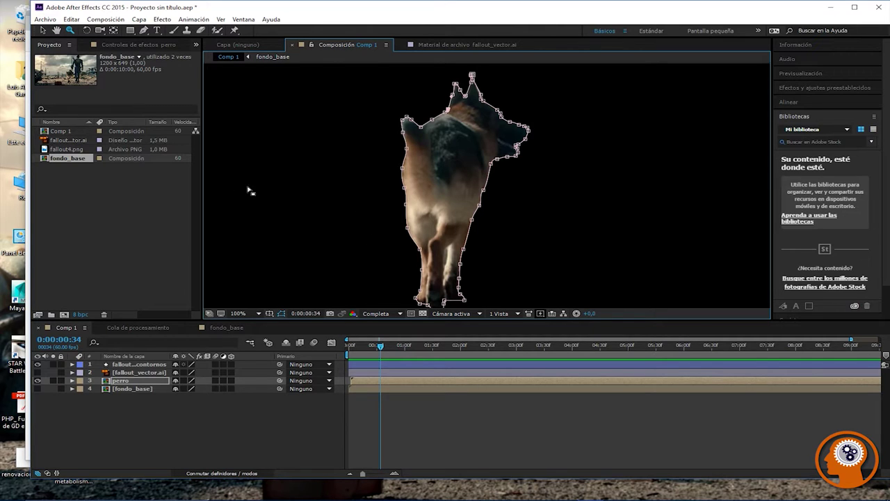
{"action": "scroll", "coordinate": [264, 192], "scroll_direction": "down", "scroll_amount": 6}
{"action": "scroll", "coordinate": [289, 188], "scroll_direction": "up", "scroll_amount": 4}
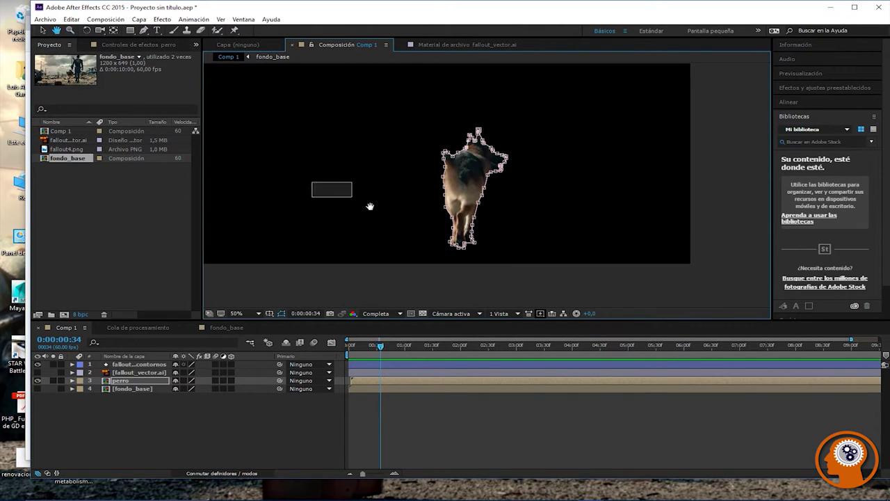
{"action": "left_click", "coordinate": [318, 266]}
{"action": "key", "text": "h"}
{"action": "left_click_drag", "start_coordinate": [536, 153], "coordinate": [415, 274]}
{"action": "key", "text": "z"}
{"action": "left_click", "coordinate": [124, 374]}
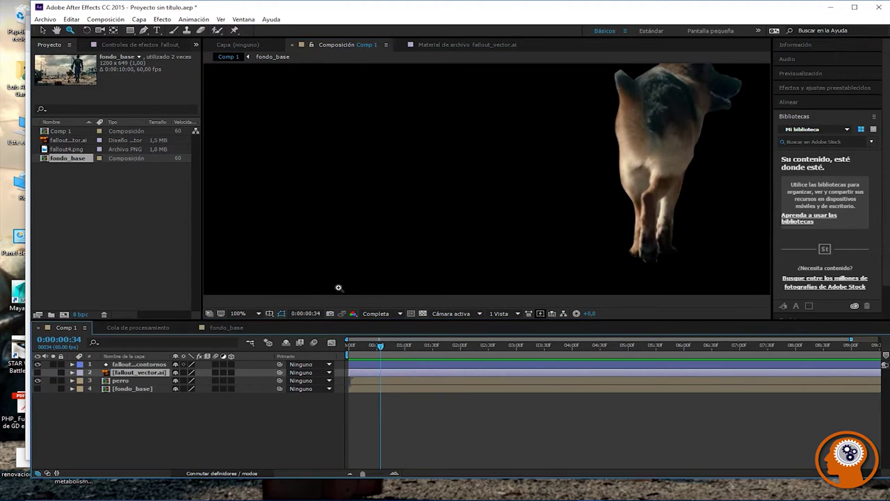
{"action": "left_click", "coordinate": [544, 219]}
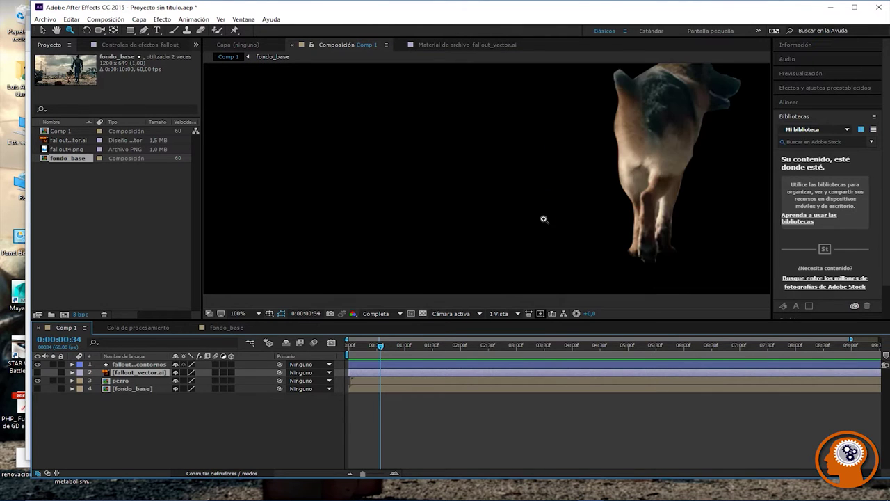
{"action": "key", "text": "h"}
{"action": "key", "text": "comma"}
{"action": "left_click_drag", "start_coordinate": [521, 205], "coordinate": [482, 214]}
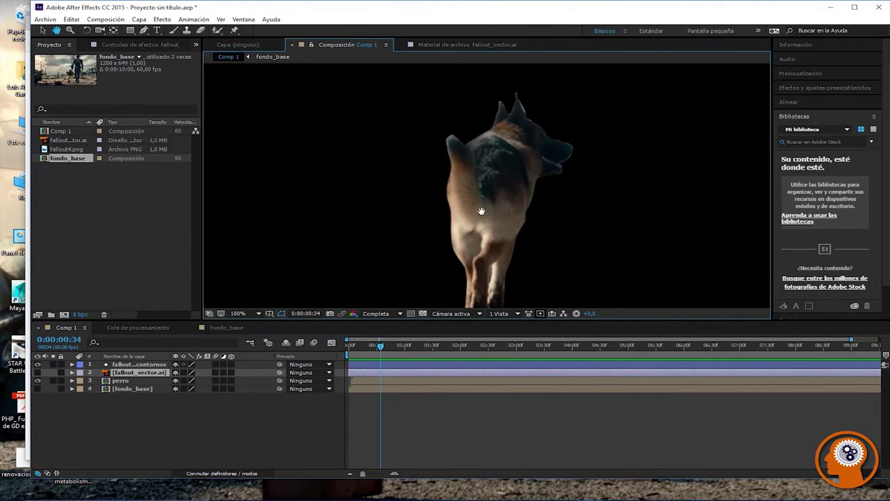
{"action": "key", "text": "period"}
{"action": "left_click_drag", "start_coordinate": [531, 158], "coordinate": [452, 241]}
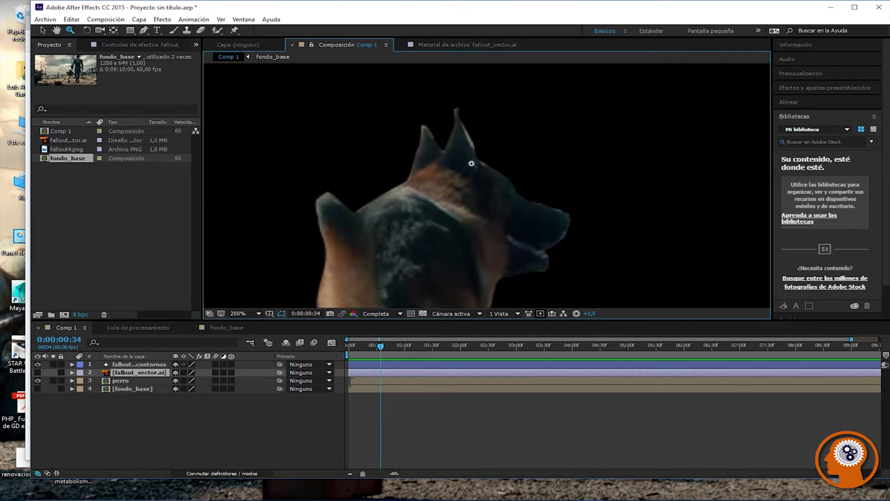
{"action": "key", "text": "z"}
{"action": "key", "text": "g"}
{"action": "left_click_drag", "start_coordinate": [143, 30], "coordinate": [172, 30]}
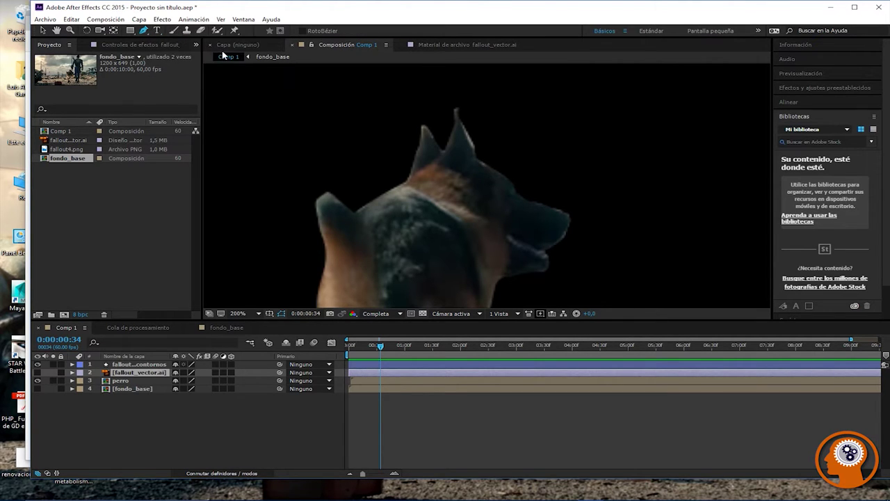
{"action": "left_click", "coordinate": [72, 372]}
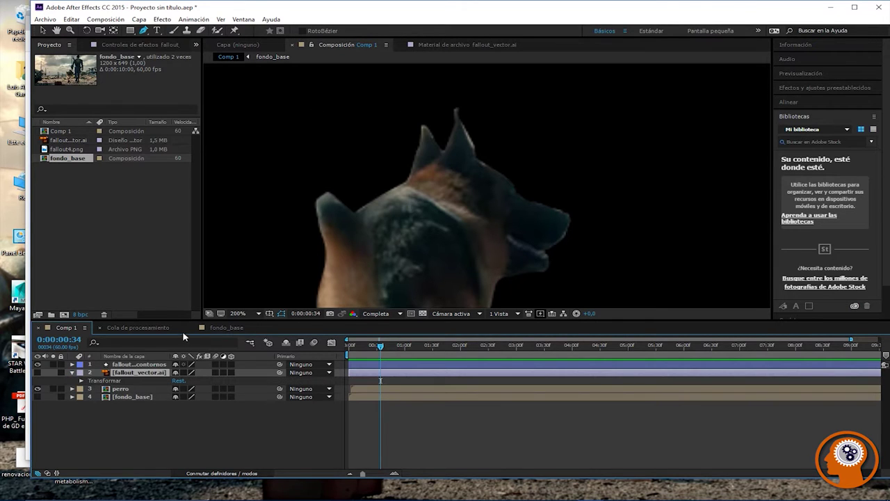
Step: Expand and select the perro layer, then move the upper-left mask point beside the head
{"action": "left_click", "coordinate": [73, 372]}
{"action": "left_click", "coordinate": [71, 381]}
{"action": "left_click", "coordinate": [122, 381]}
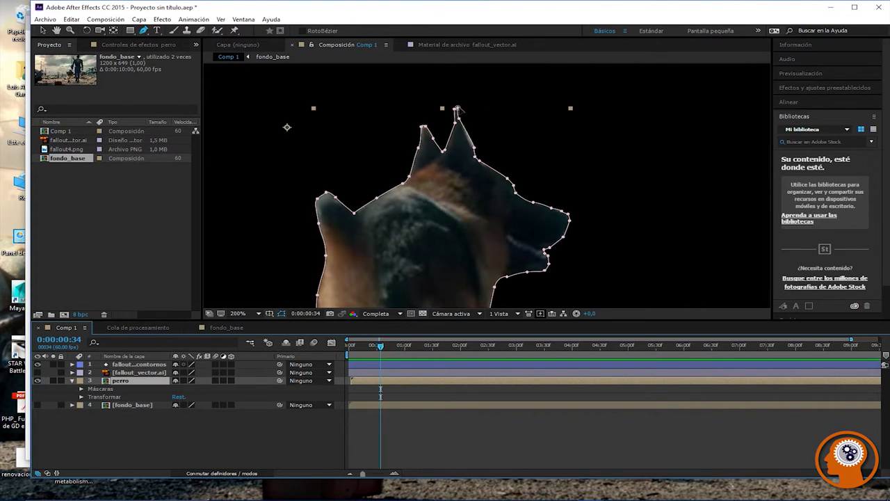
{"action": "left_click", "coordinate": [472, 147]}
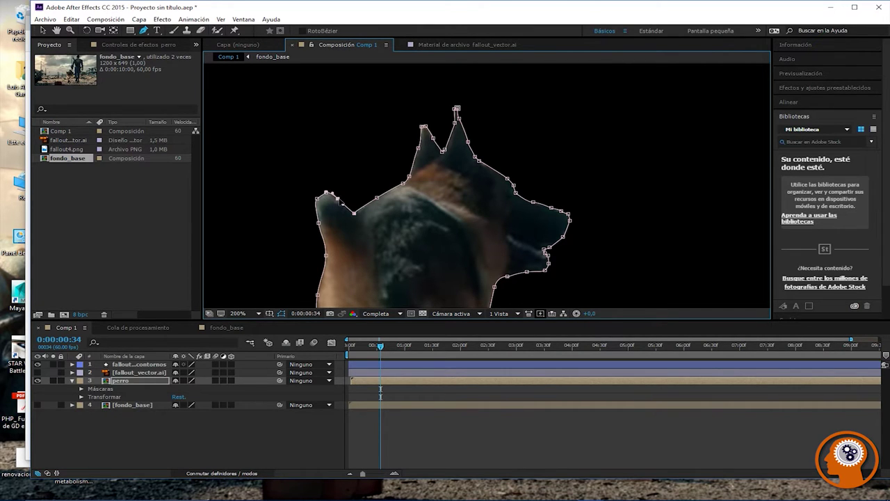
{"action": "mouse_move", "coordinate": [324, 197]}
{"action": "left_mouse_down"}
{"action": "mouse_move", "coordinate": [318, 207]}
{"action": "mouse_move", "coordinate": [336, 201]}
{"action": "left_mouse_up"}
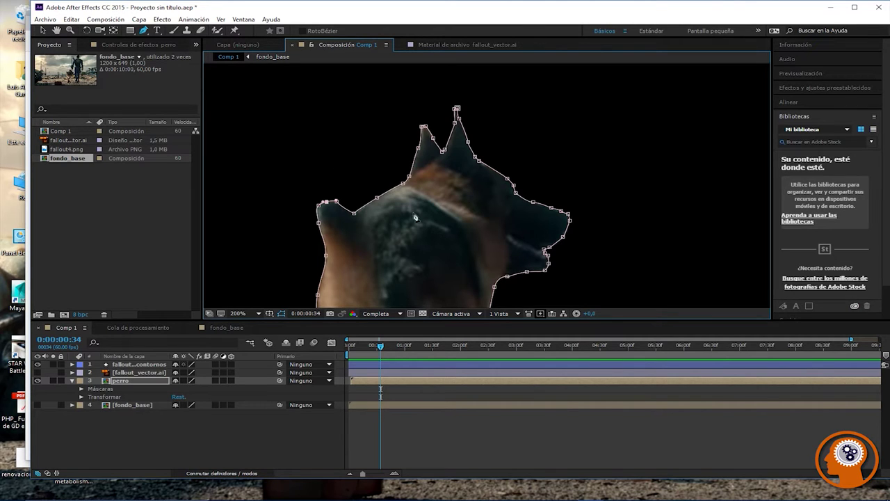
Step: Pan over the dog to review the mask, then expand Máscaras to show Máscara 1
{"action": "key", "text": "h"}
{"action": "left_click_drag", "start_coordinate": [497, 225], "coordinate": [594, 48]}
{"action": "left_click_drag", "start_coordinate": [540, 215], "coordinate": [447, 117]}
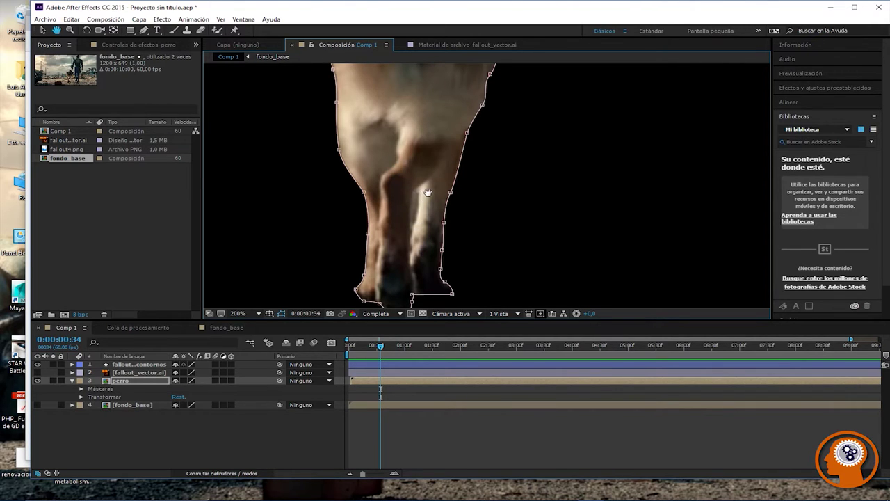
{"action": "key", "text": "g"}
{"action": "key", "text": "space"}
{"action": "left_click_drag", "start_coordinate": [393, 126], "coordinate": [468, 318]}
{"action": "left_click_drag", "start_coordinate": [532, 217], "coordinate": [483, 241]}
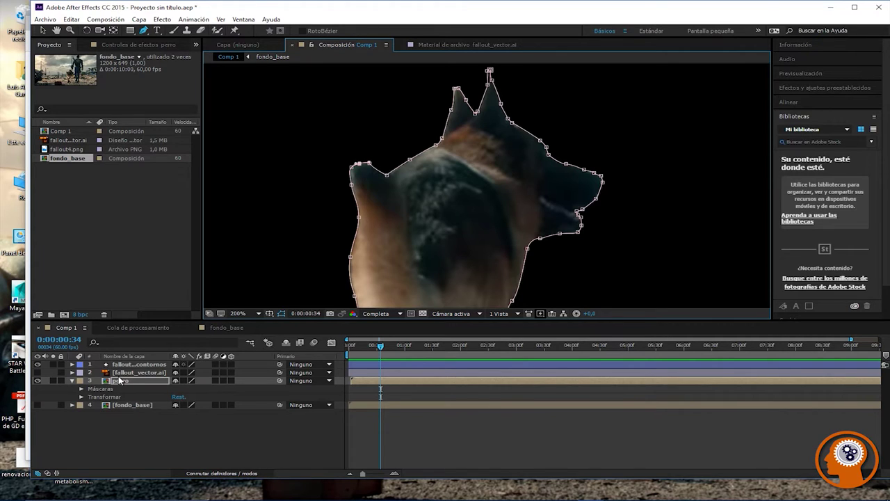
{"action": "left_click", "coordinate": [81, 389]}
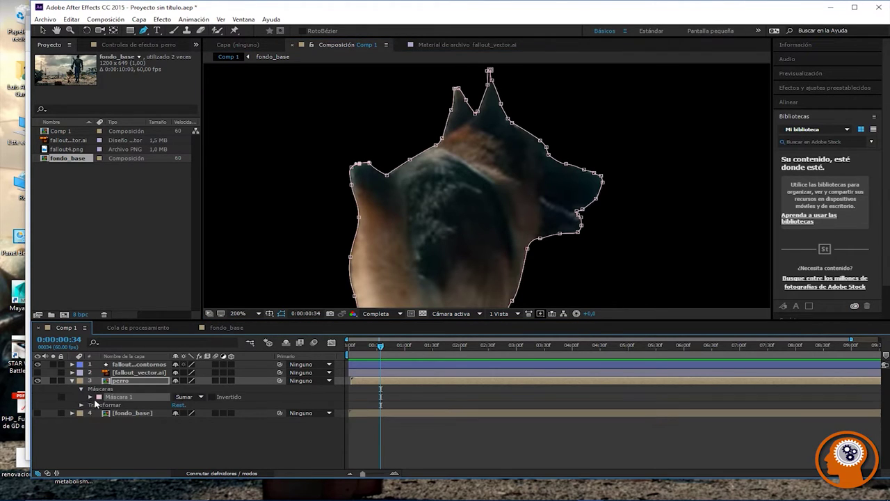
{"action": "left_click", "coordinate": [184, 396]}
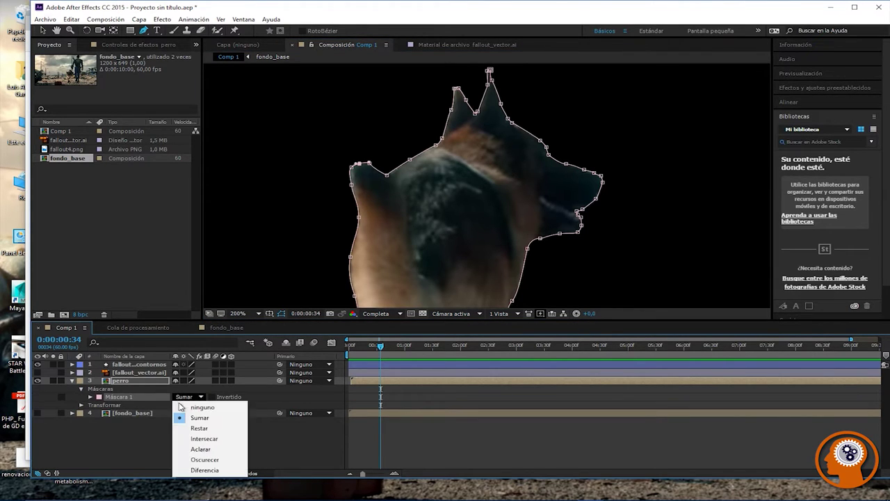
{"action": "left_click", "coordinate": [195, 429]}
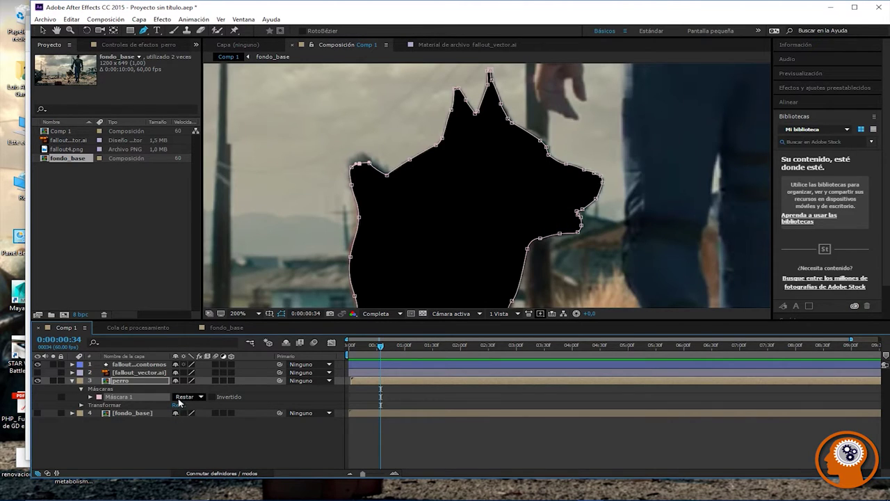
{"action": "left_click", "coordinate": [185, 397]}
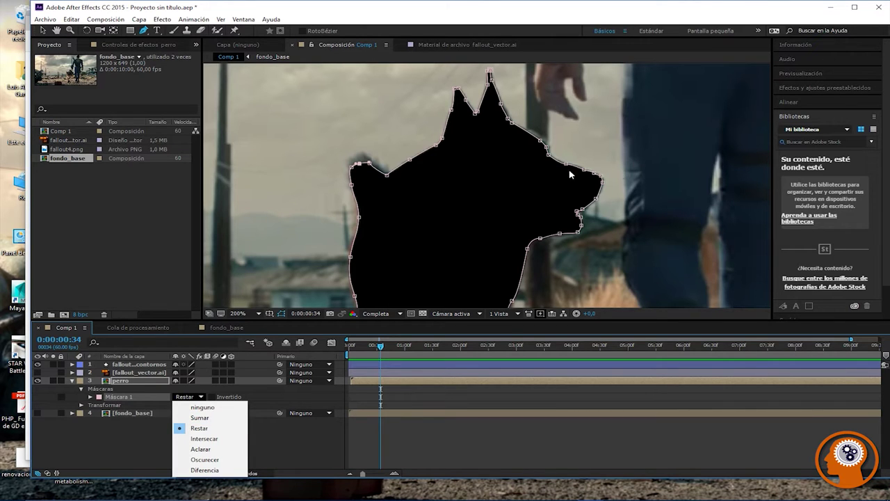
{"action": "left_click", "coordinate": [297, 166]}
{"action": "left_click", "coordinate": [297, 167]}
{"action": "key", "text": "comma"}
{"action": "key", "text": "comma"}
{"action": "key", "text": "comma"}
{"action": "key", "text": "comma"}
{"action": "key", "text": "period"}
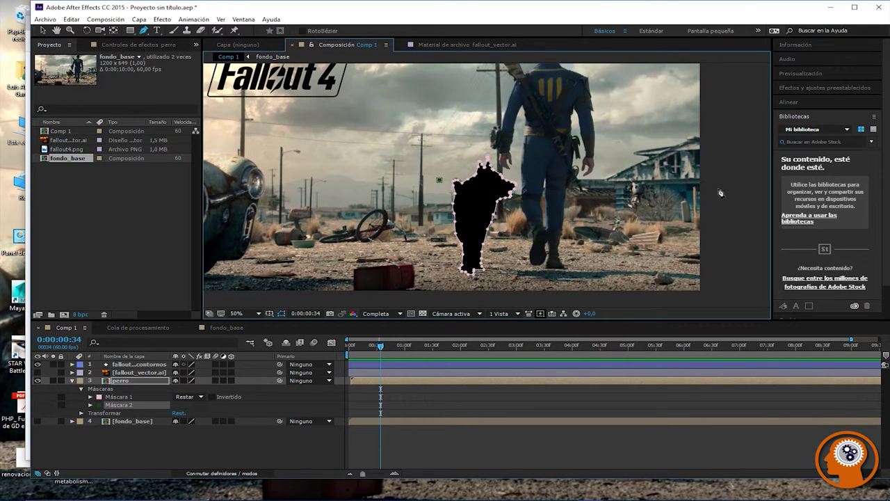
{"action": "key", "text": "Delete"}
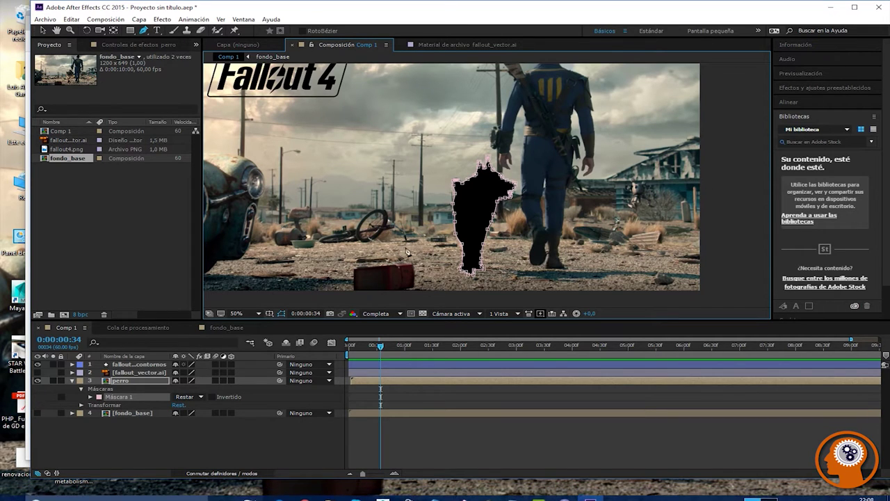
{"action": "left_click", "coordinate": [198, 397]}
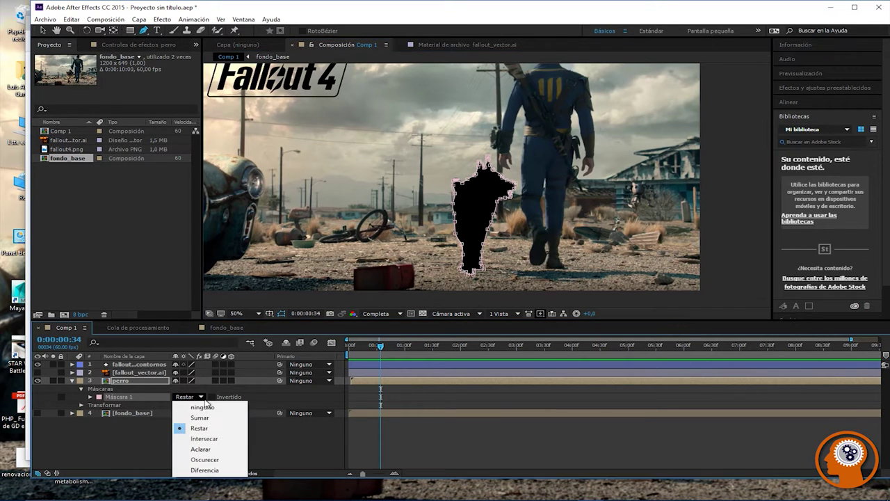
{"action": "left_click", "coordinate": [198, 419]}
{"action": "left_click", "coordinate": [212, 397]}
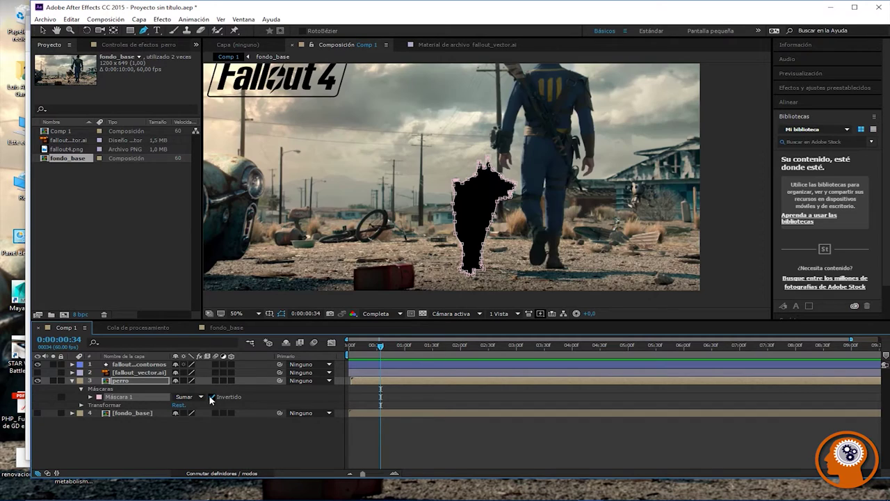
{"action": "left_click", "coordinate": [211, 396]}
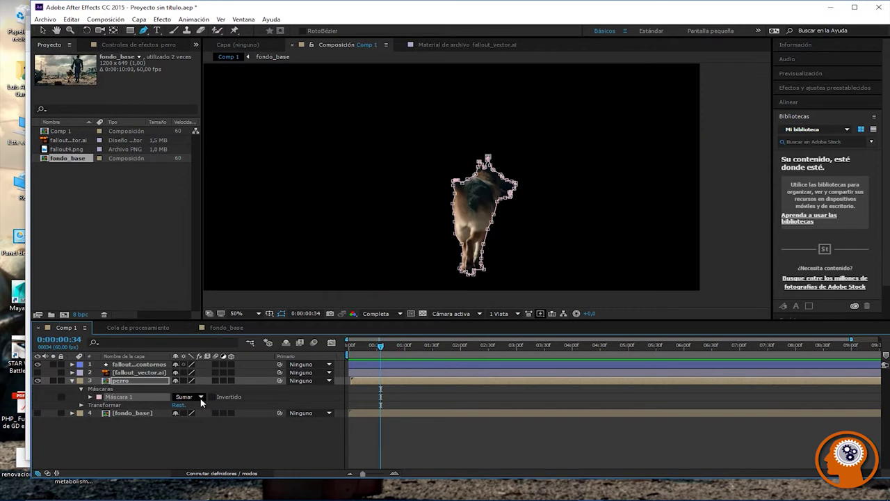
{"action": "left_click", "coordinate": [186, 396]}
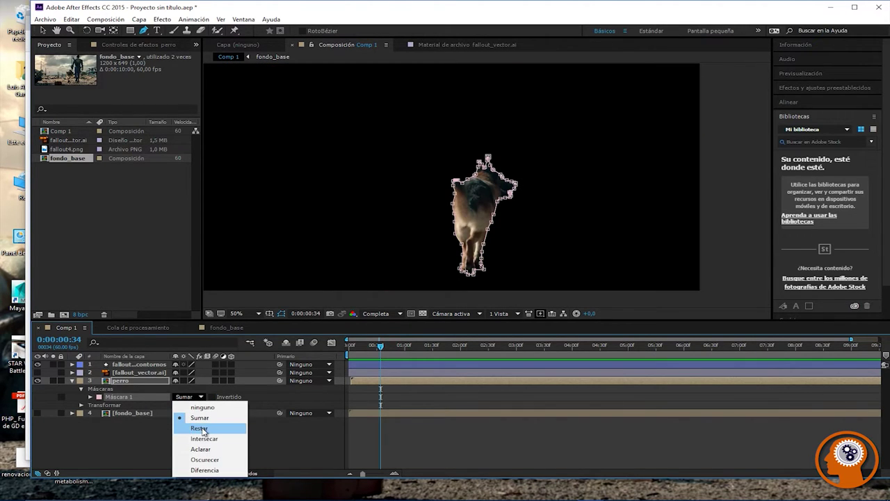
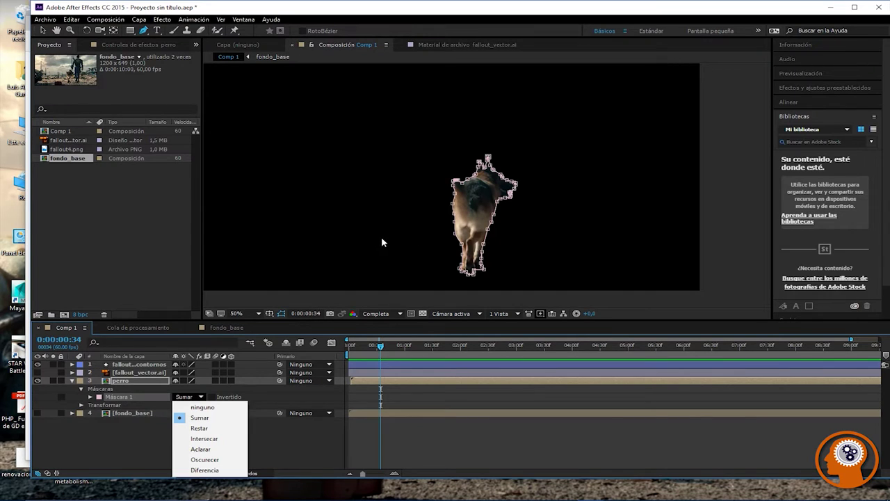
Step: Undo the stray mask and zoom in to 400% on the dog's legs
{"action": "left_click", "coordinate": [381, 240]}
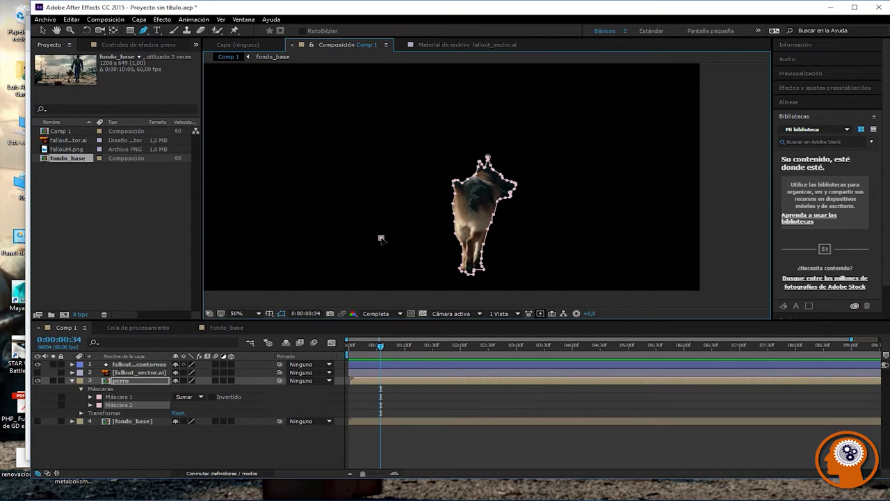
{"action": "key", "text": "ctrl+z"}
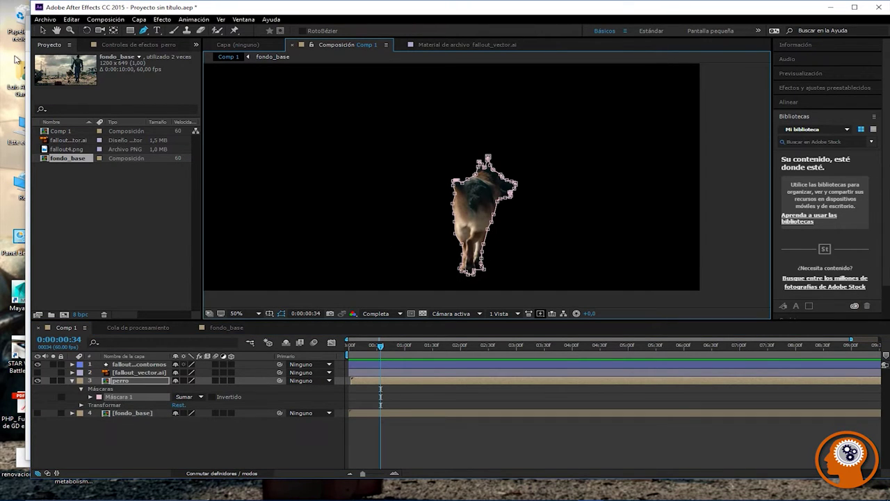
{"action": "left_click", "coordinate": [70, 30]}
{"action": "scroll", "coordinate": [493, 241], "scroll_direction": "up", "scroll_amount": 6}
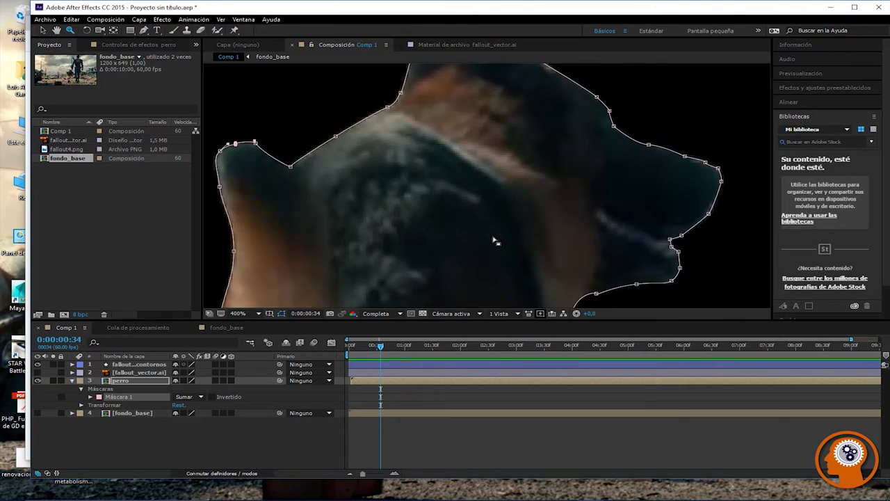
{"action": "scroll", "coordinate": [493, 240], "scroll_direction": "down", "scroll_amount": 6}
{"action": "scroll", "coordinate": [460, 243], "scroll_direction": "up", "scroll_amount": 4}
{"action": "key", "text": "h"}
{"action": "left_click_drag", "start_coordinate": [480, 274], "coordinate": [485, 204]}
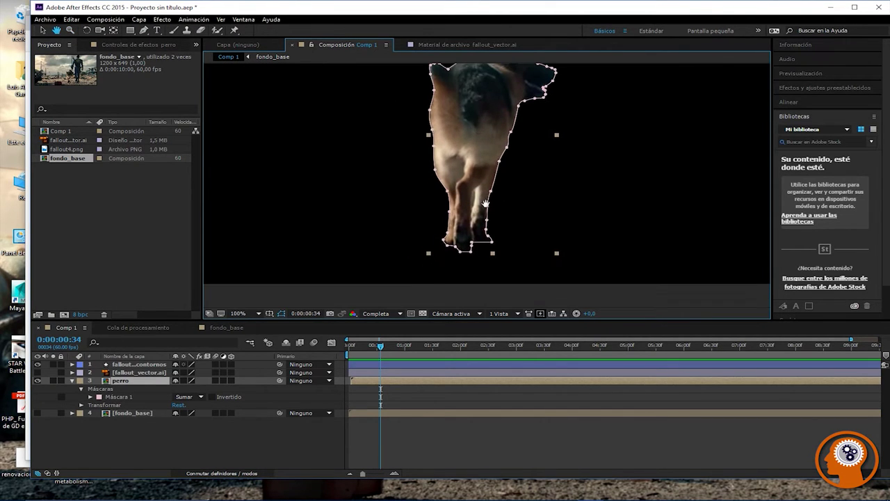
{"action": "scroll", "coordinate": [485, 204], "scroll_direction": "up", "scroll_amount": 4}
{"action": "left_click_drag", "start_coordinate": [425, 236], "coordinate": [473, 175]}
{"action": "key", "text": "z"}
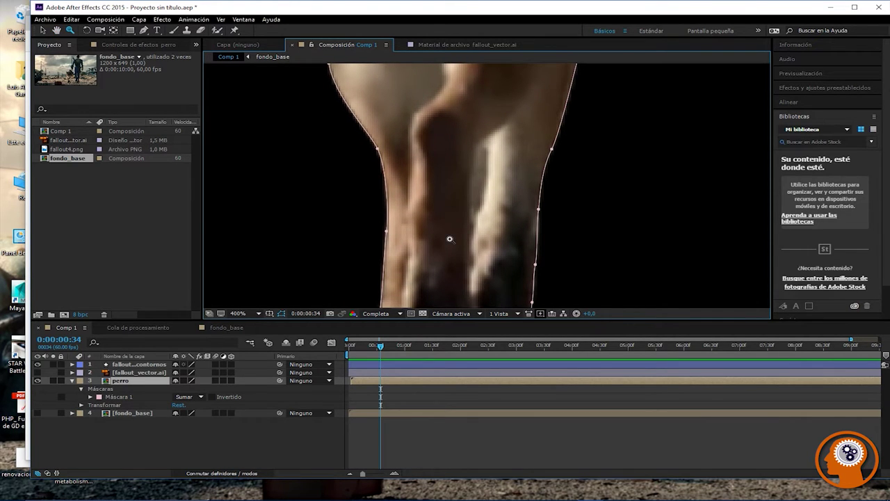
Step: Start a second mask with two Pen points in the gap between the dog's legs
{"action": "left_click", "coordinate": [142, 31]}
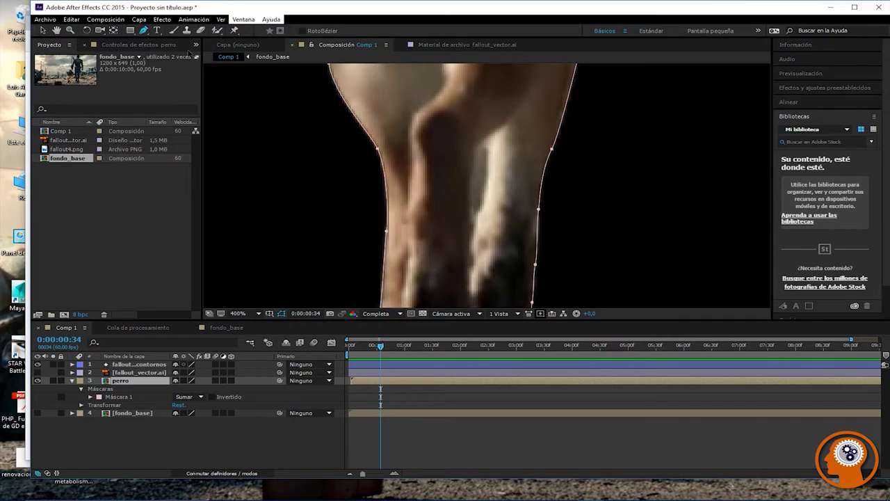
{"action": "left_click", "coordinate": [473, 211]}
{"action": "left_click", "coordinate": [478, 148]}
Step: Round the top of Máscara 2, add one more point, and close it around the leg gap
{"action": "mouse_move", "coordinate": [479, 148]}
{"action": "left_mouse_down"}
{"action": "mouse_move", "coordinate": [487, 138]}
{"action": "mouse_move", "coordinate": [480, 151]}
{"action": "mouse_move", "coordinate": [487, 153]}
{"action": "left_mouse_up"}
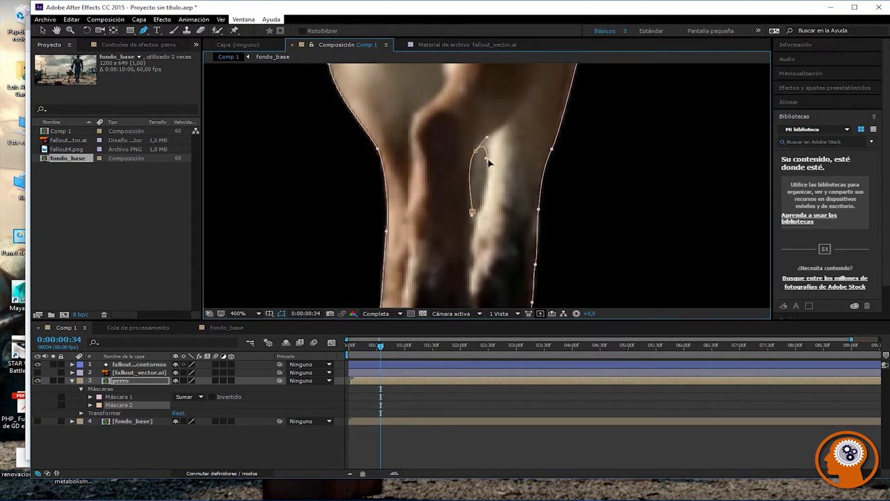
{"action": "left_click", "coordinate": [482, 183]}
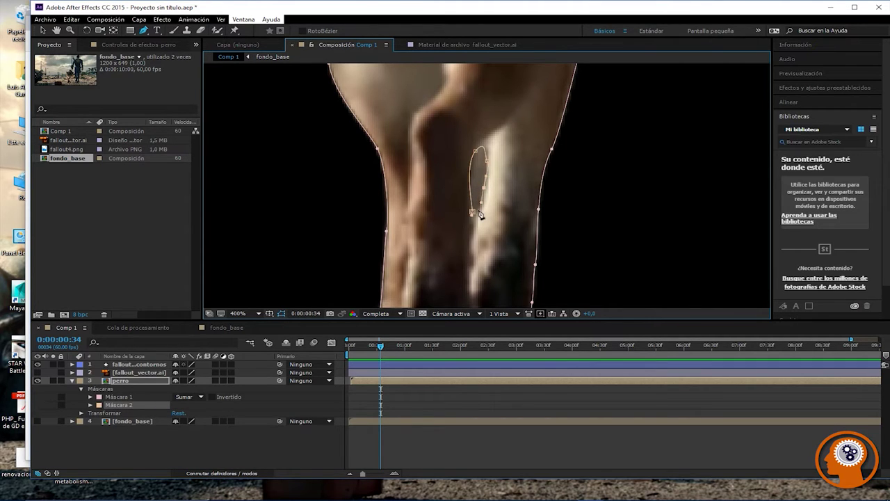
{"action": "left_click", "coordinate": [476, 214]}
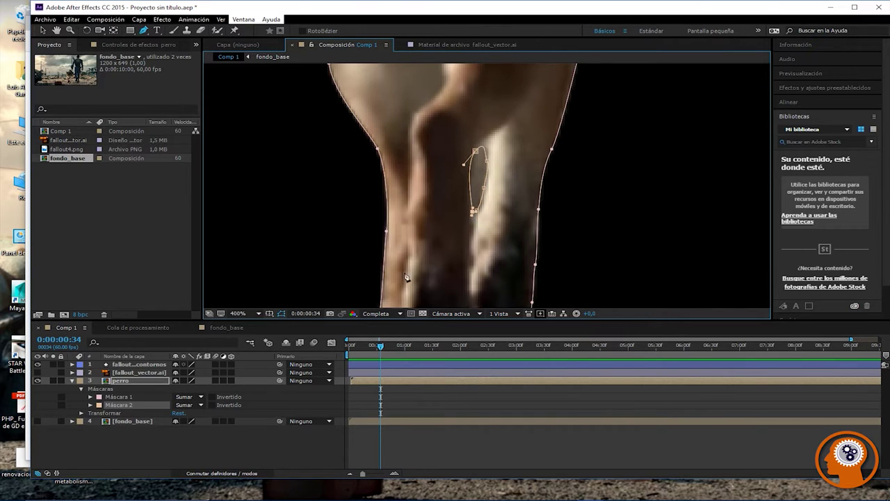
{"action": "left_click", "coordinate": [115, 400]}
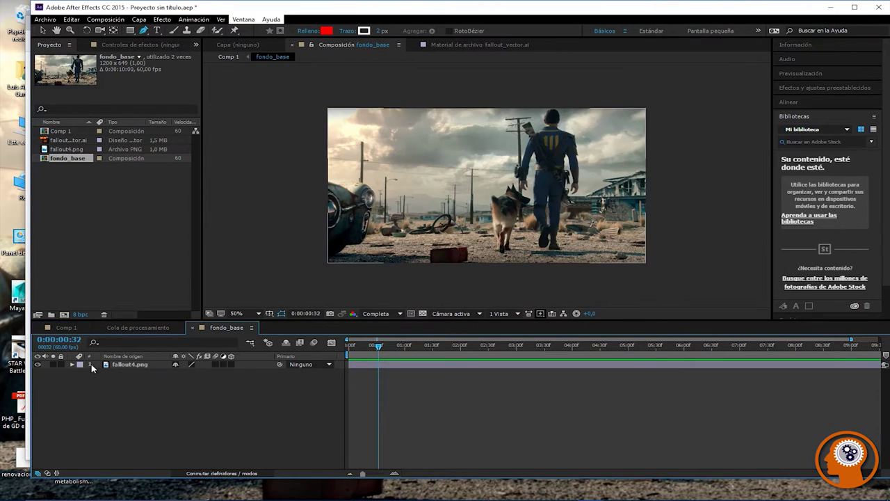
Step: Back in Comp 1, set Máscara 2 to Restar to cut out the gap between the legs
{"action": "left_click", "coordinate": [66, 328]}
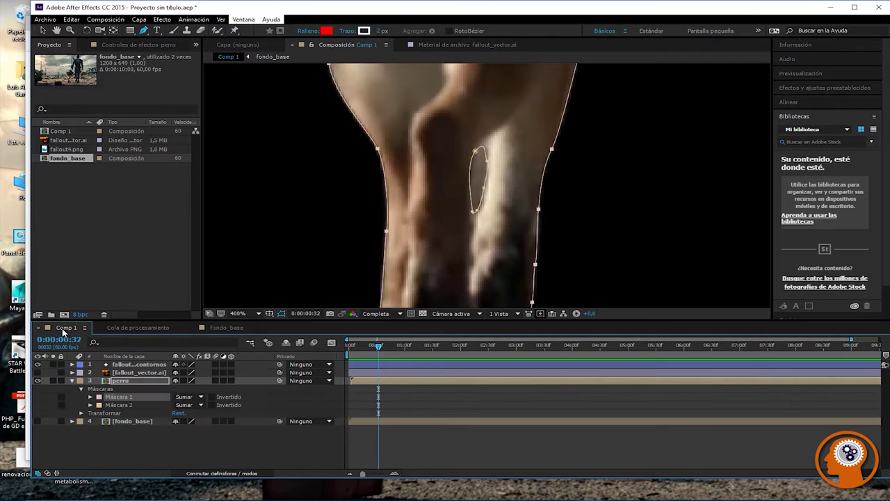
{"action": "left_click", "coordinate": [115, 405]}
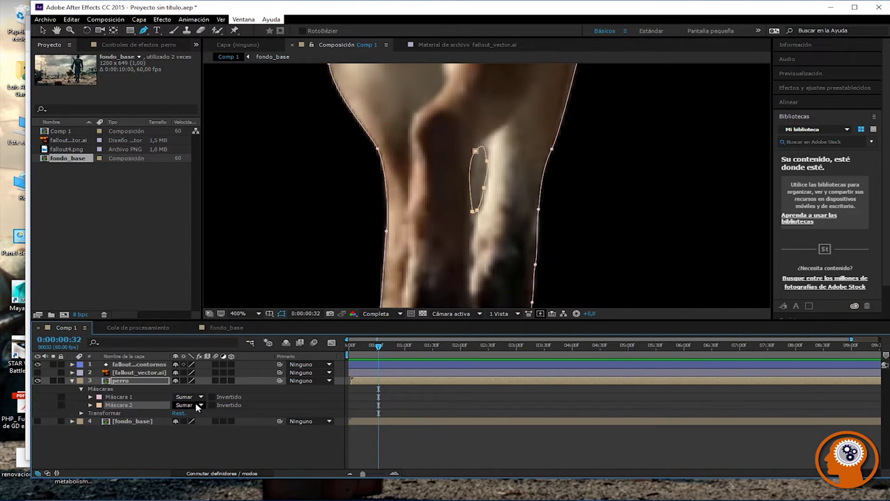
{"action": "left_click", "coordinate": [201, 406]}
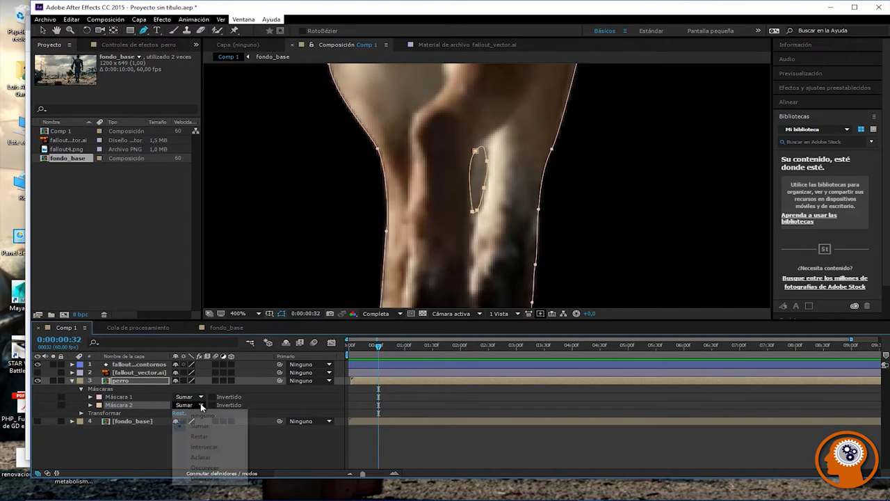
{"action": "left_click", "coordinate": [195, 438]}
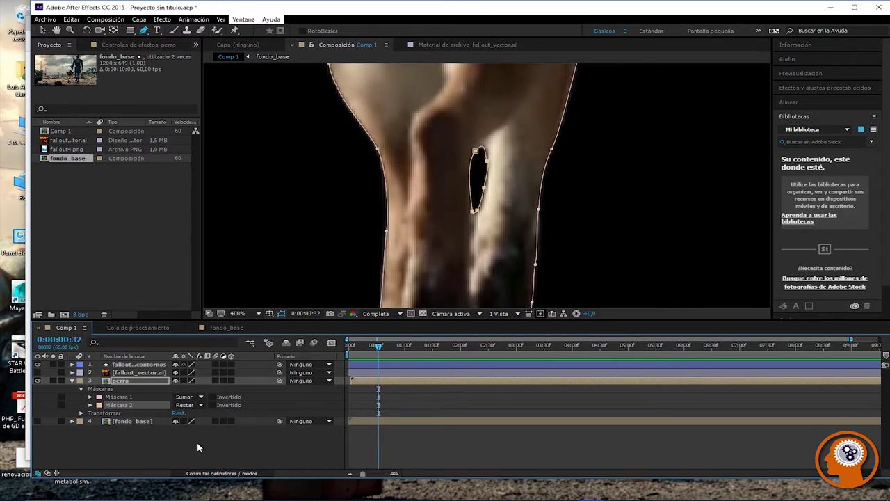
{"action": "left_click", "coordinate": [197, 448]}
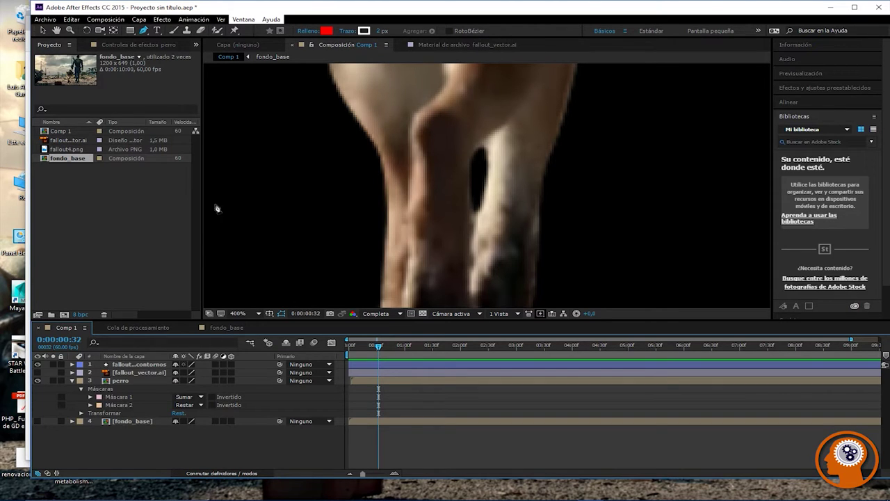
{"action": "key", "text": "v"}
{"action": "key", "text": "z"}
{"action": "left_click", "coordinate": [322, 193]}
{"action": "scroll", "coordinate": [510, 221], "scroll_direction": "down", "scroll_amount": 5}
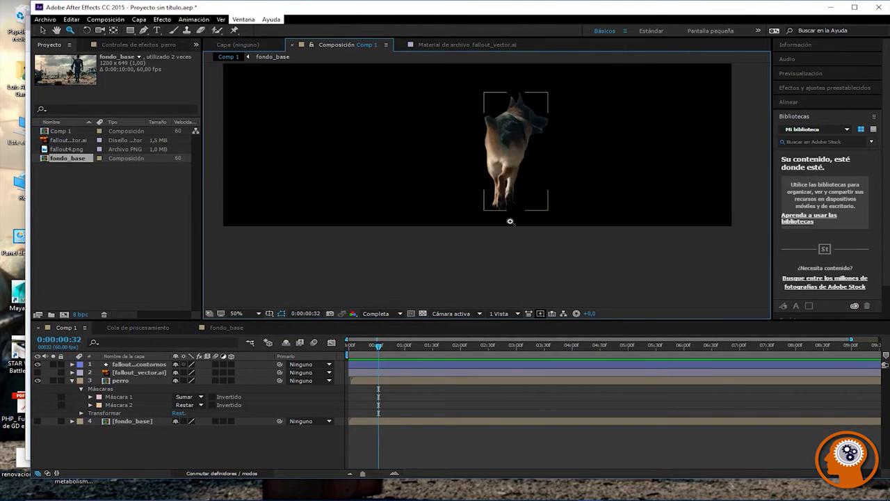
{"action": "scroll", "coordinate": [510, 221], "scroll_direction": "up", "scroll_amount": 3}
{"action": "scroll", "coordinate": [511, 222], "scroll_direction": "down", "scroll_amount": 1}
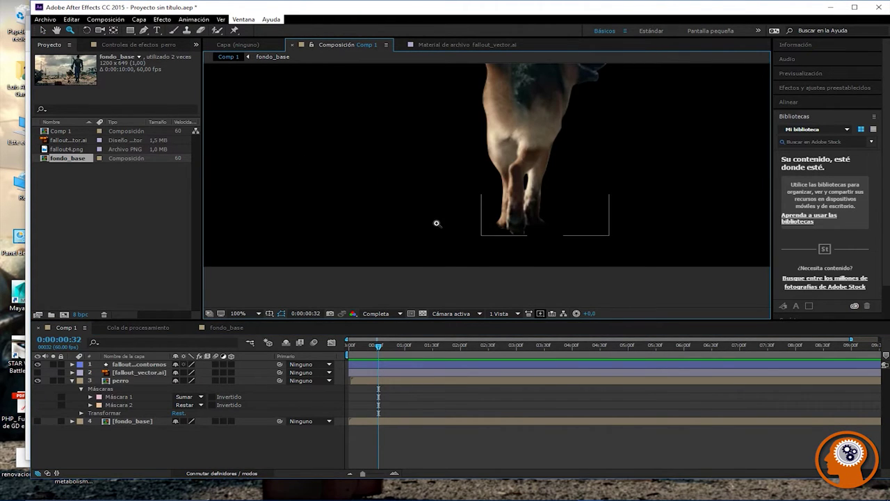
{"action": "scroll", "coordinate": [438, 223], "scroll_direction": "down", "scroll_amount": 6}
{"action": "scroll", "coordinate": [437, 215], "scroll_direction": "up", "scroll_amount": 4}
{"action": "key", "text": "h"}
{"action": "left_click_drag", "start_coordinate": [461, 139], "coordinate": [445, 205]}
{"action": "key", "text": "z"}
{"action": "scroll", "coordinate": [447, 207], "scroll_direction": "up", "scroll_amount": 2}
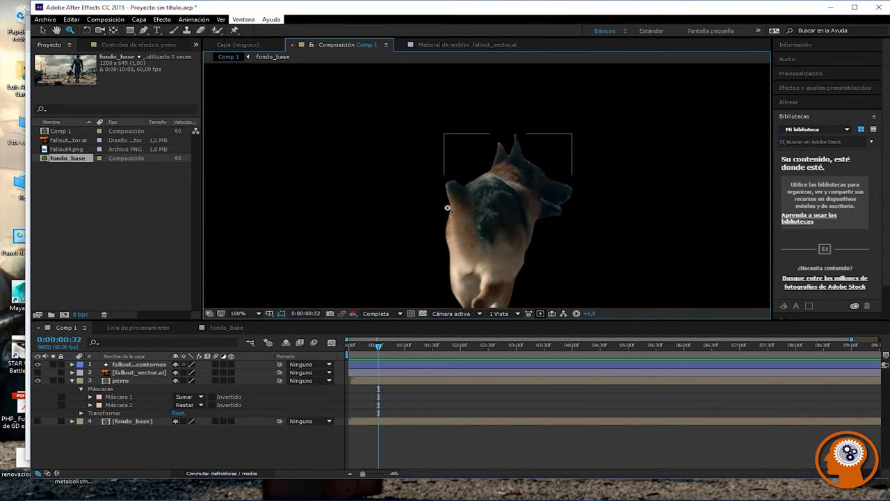
{"action": "scroll", "coordinate": [518, 138], "scroll_direction": "up", "scroll_amount": 5}
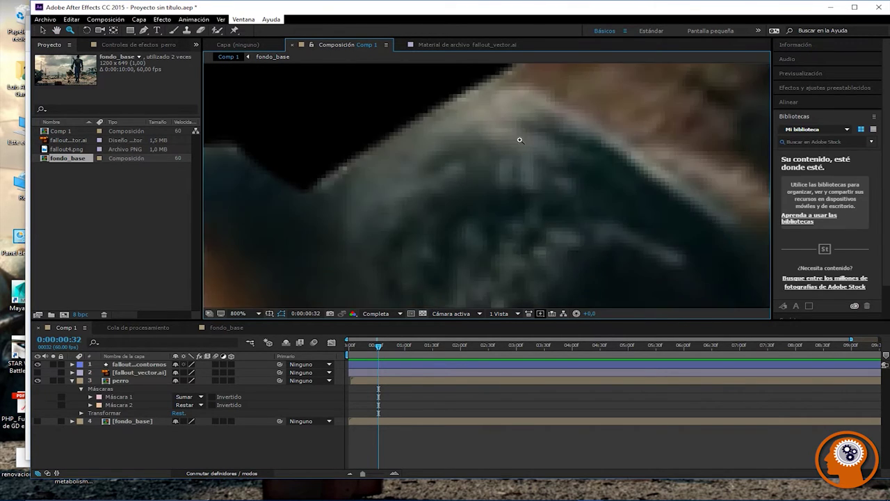
{"action": "scroll", "coordinate": [519, 140], "scroll_direction": "down", "scroll_amount": 4}
{"action": "right_click", "coordinate": [525, 113]}
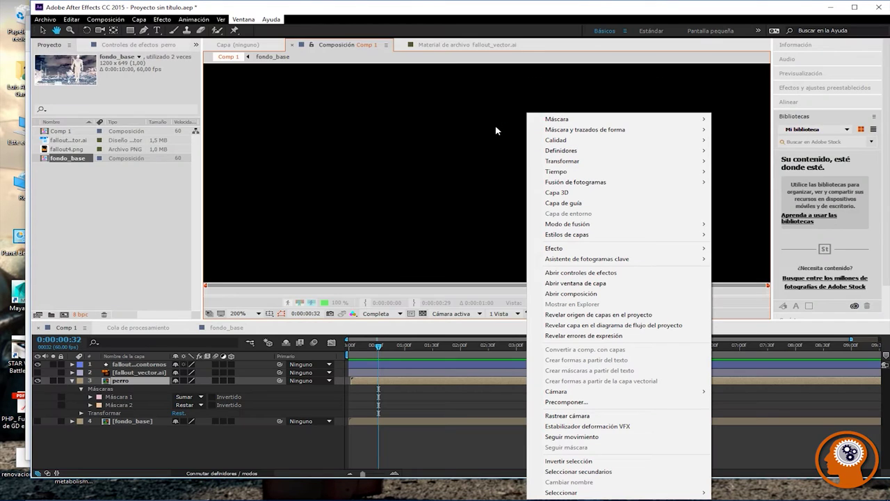
{"action": "left_click", "coordinate": [493, 114]}
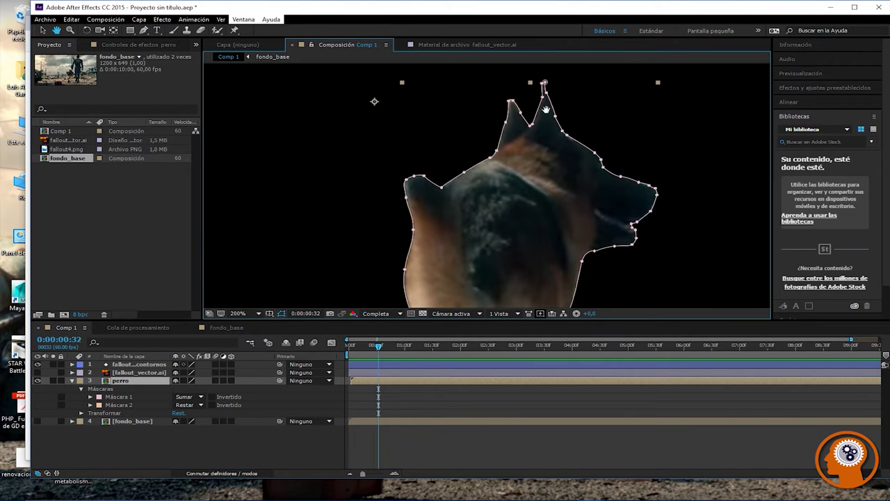
{"action": "scroll", "coordinate": [546, 109], "scroll_direction": "up", "scroll_amount": 2}
{"action": "left_click_drag", "start_coordinate": [549, 111], "coordinate": [441, 251]}
{"action": "key", "text": "z"}
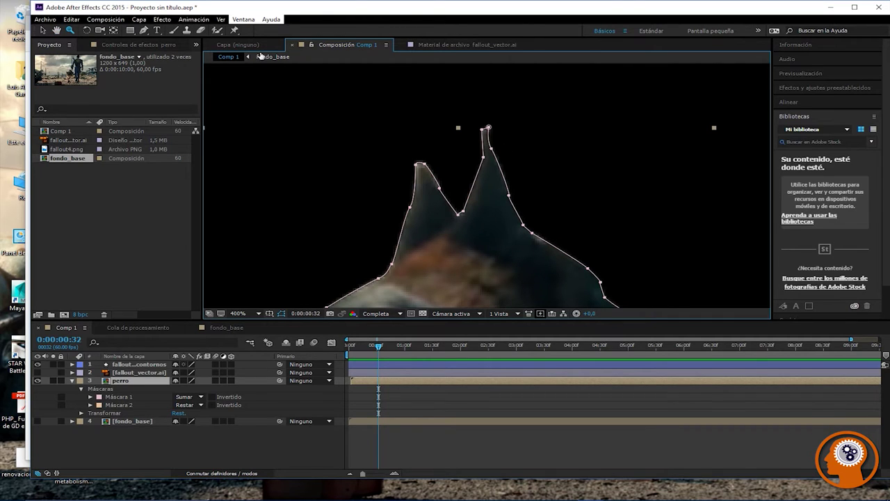
Step: Reshape Máscara 1 around the dog's right ear, deleting the extra tip point and adjusting its edge
{"action": "left_click", "coordinate": [42, 30]}
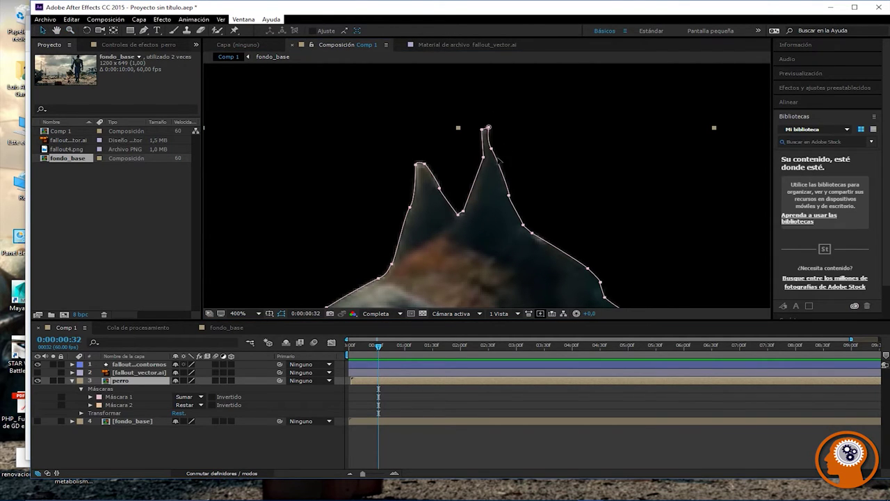
{"action": "left_click", "coordinate": [492, 148]}
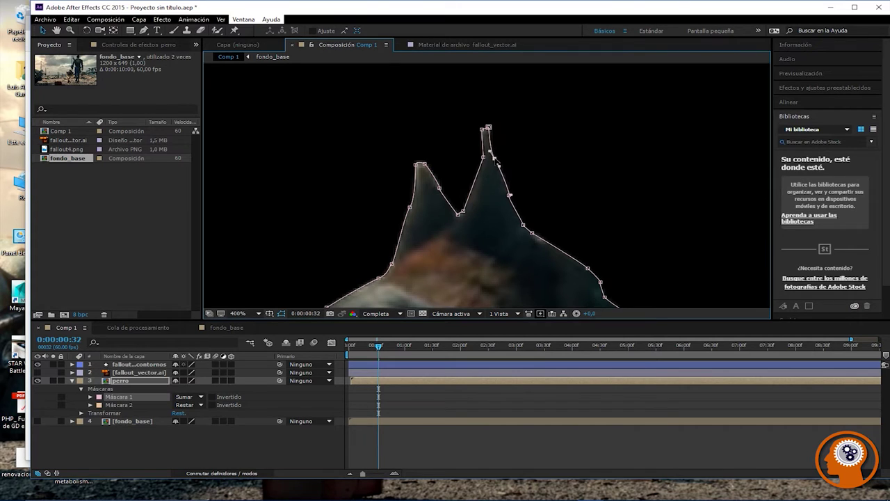
{"action": "left_click_drag", "start_coordinate": [490, 130], "coordinate": [492, 134]}
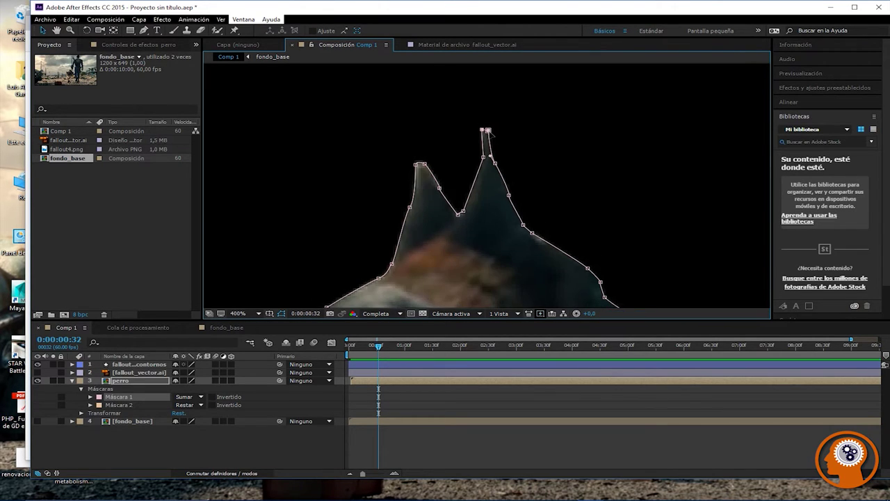
{"action": "key", "text": "Delete"}
{"action": "left_click_drag", "start_coordinate": [484, 158], "coordinate": [480, 164]}
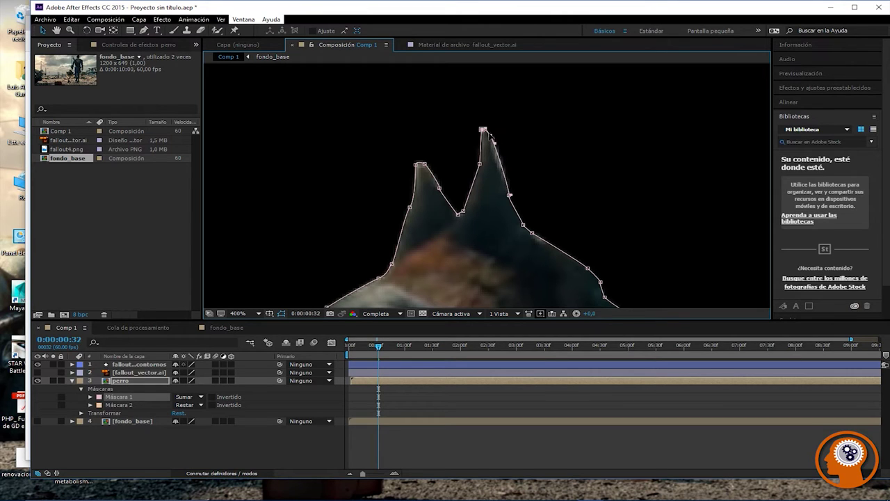
{"action": "left_click_drag", "start_coordinate": [489, 128], "coordinate": [489, 130]}
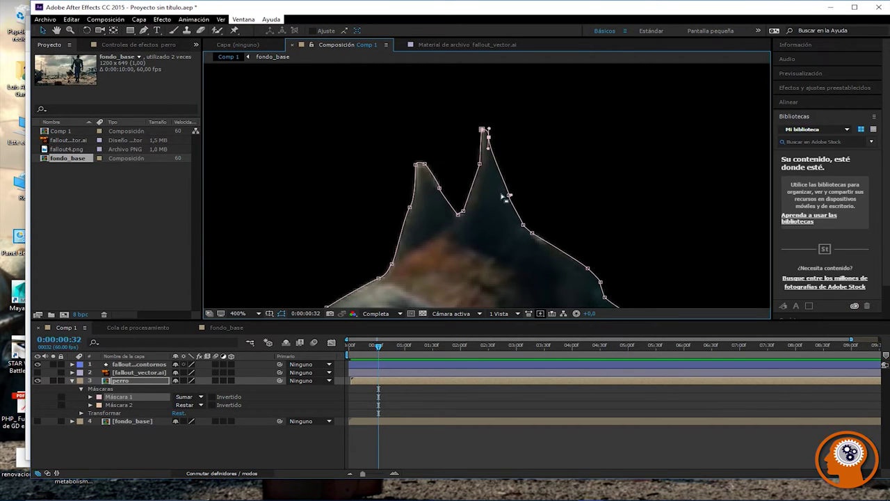
{"action": "left_click_drag", "start_coordinate": [509, 195], "coordinate": [506, 196]}
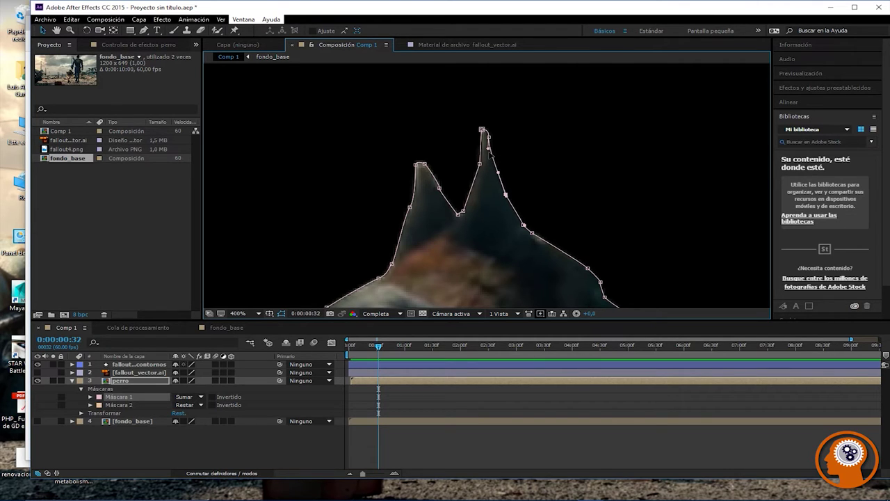
{"action": "left_click_drag", "start_coordinate": [483, 130], "coordinate": [484, 130]}
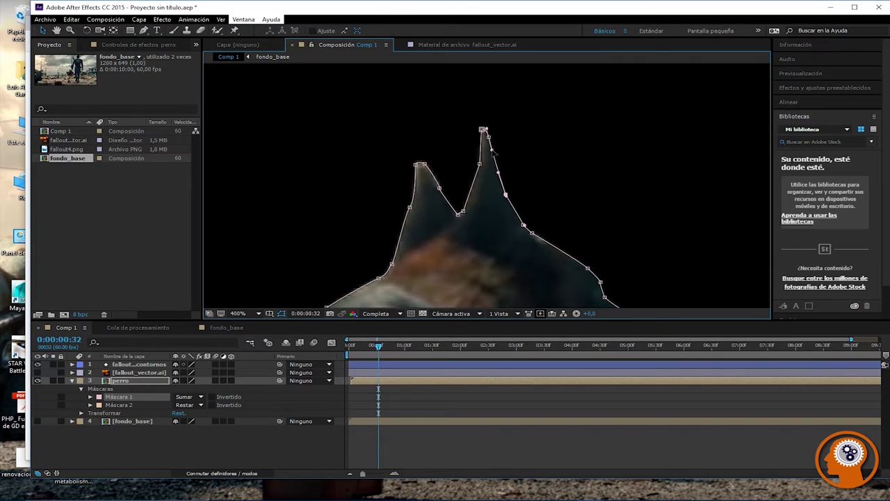
{"action": "left_click", "coordinate": [409, 173]}
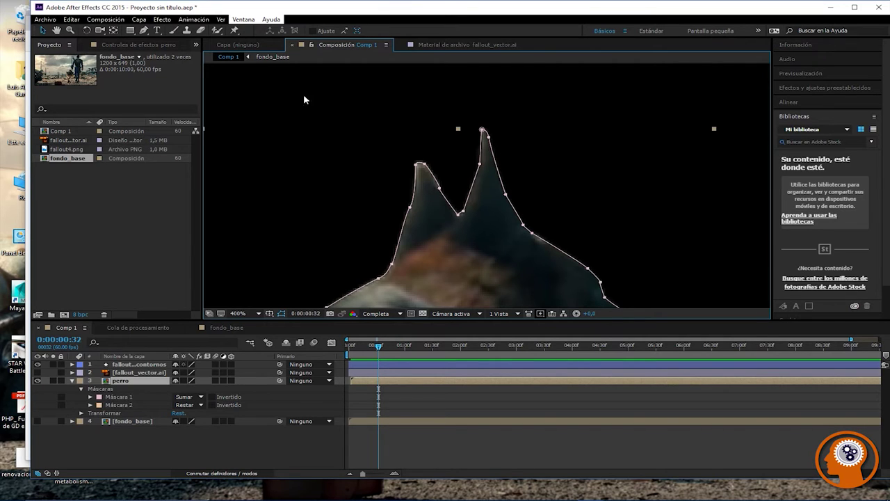
{"action": "left_click", "coordinate": [42, 31]}
Step: Expand Máscara 1's properties and scrub its feather value down
{"action": "scroll", "coordinate": [415, 155], "scroll_direction": "down", "scroll_amount": 6}
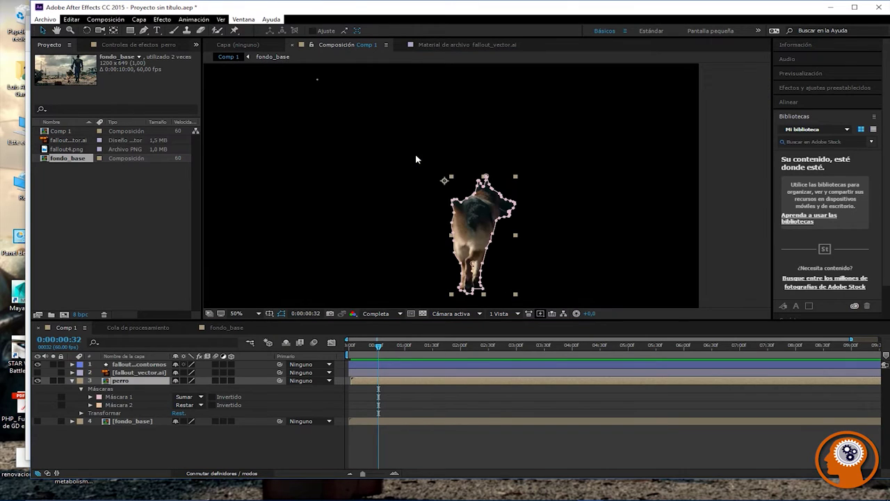
{"action": "key", "text": "comma"}
{"action": "left_click", "coordinate": [550, 175]}
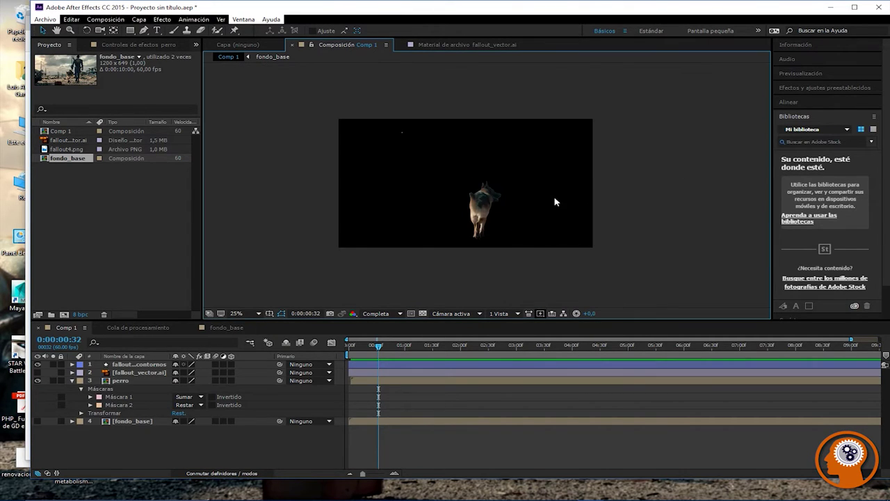
{"action": "scroll", "coordinate": [553, 194], "scroll_direction": "up", "scroll_amount": 4}
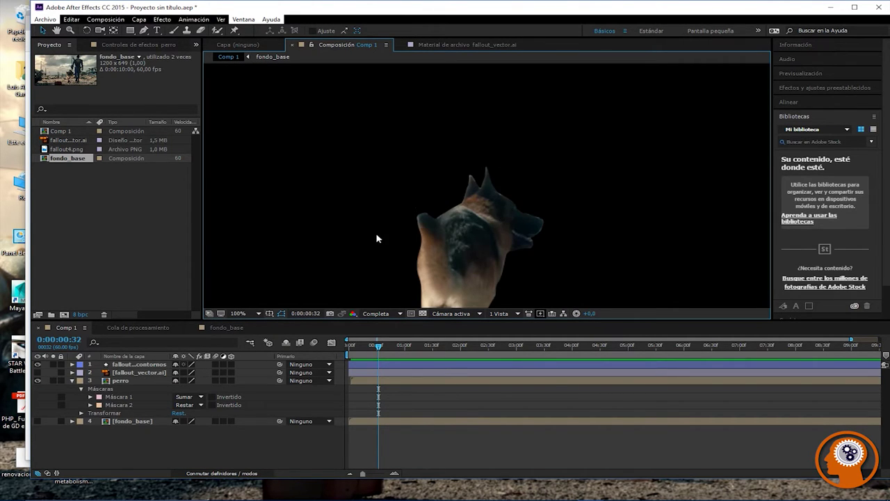
{"action": "left_click", "coordinate": [90, 397]}
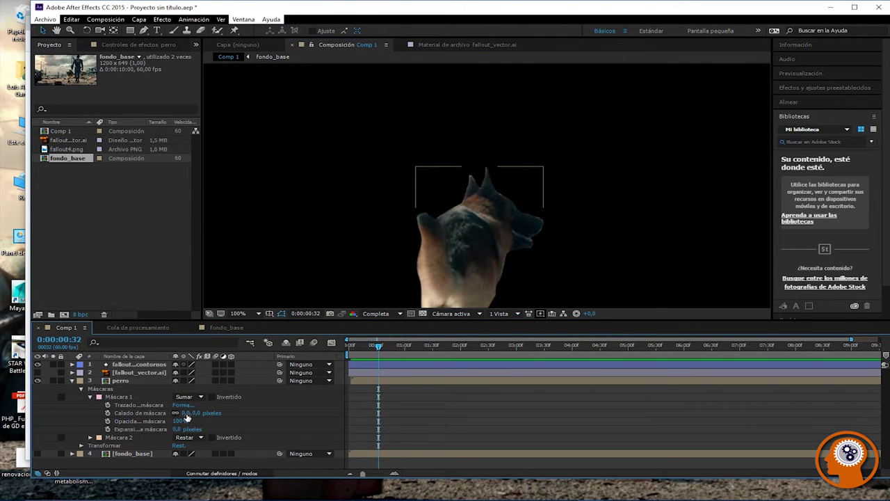
{"action": "mouse_move", "coordinate": [185, 412]}
{"action": "left_mouse_down"}
{"action": "mouse_move", "coordinate": [277, 407]}
{"action": "mouse_move", "coordinate": [175, 409]}
{"action": "left_mouse_up"}
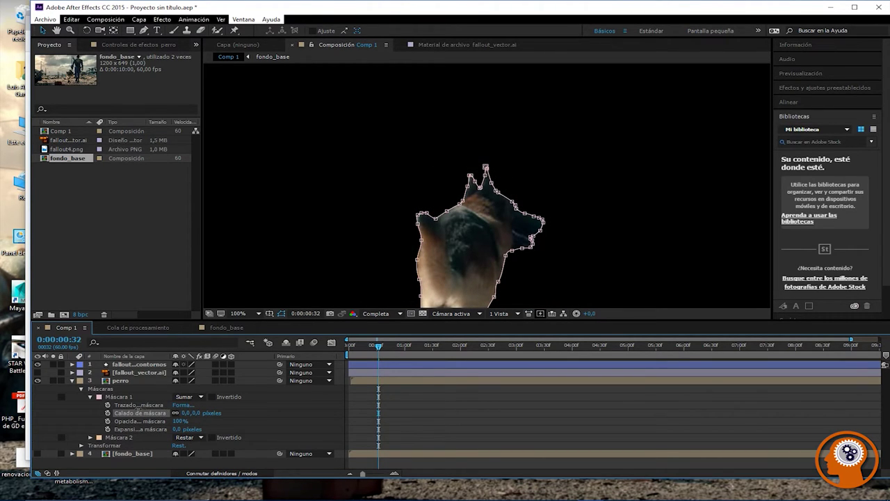
{"action": "left_click_drag", "start_coordinate": [175, 409], "coordinate": [120, 409]}
{"action": "left_click_drag", "start_coordinate": [123, 409], "coordinate": [119, 409]}
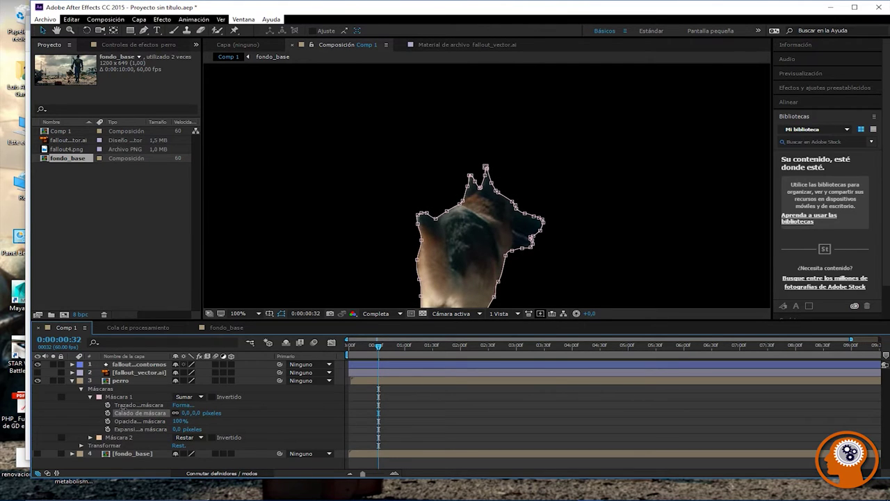
{"action": "left_click", "coordinate": [121, 410]}
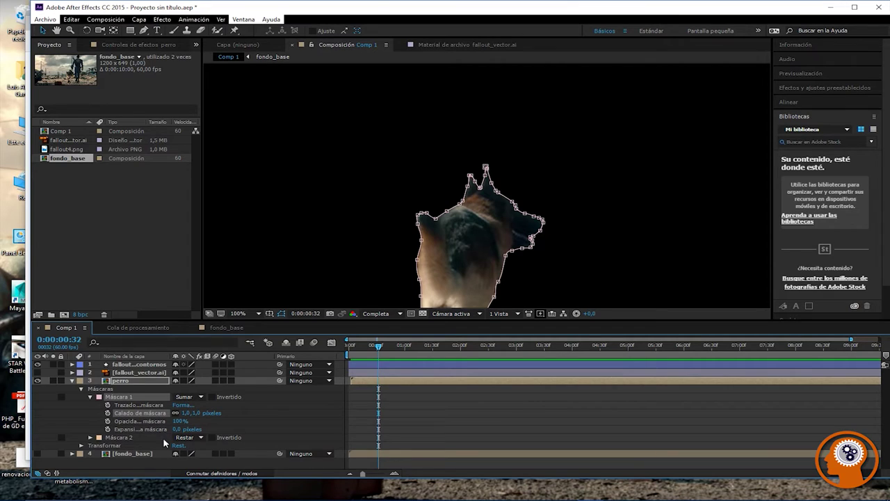
{"action": "mouse_move", "coordinate": [178, 423]}
{"action": "left_mouse_down"}
{"action": "mouse_move", "coordinate": [139, 423]}
{"action": "mouse_move", "coordinate": [175, 429]}
{"action": "left_mouse_up"}
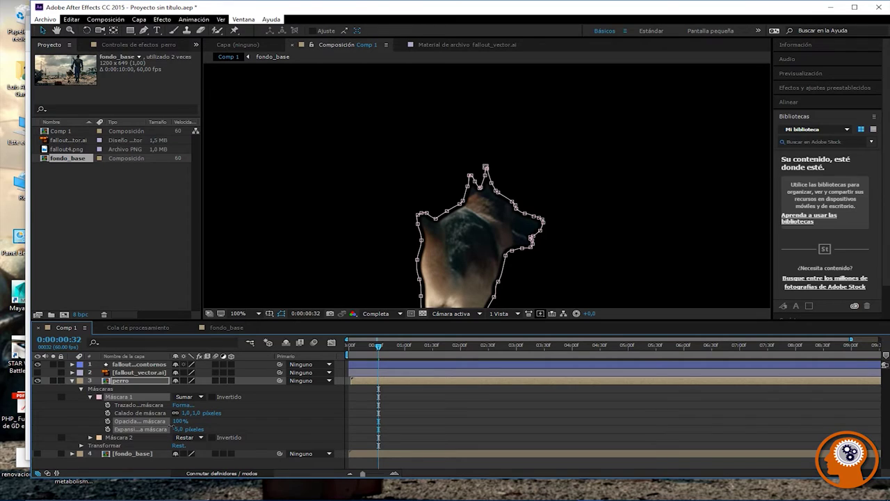
Step: Try mask expansion values of -1 and 0,5 and a 0.5 feather on Máscara 1
{"action": "left_click", "coordinate": [177, 429]}
{"action": "type", "text": "-1"}
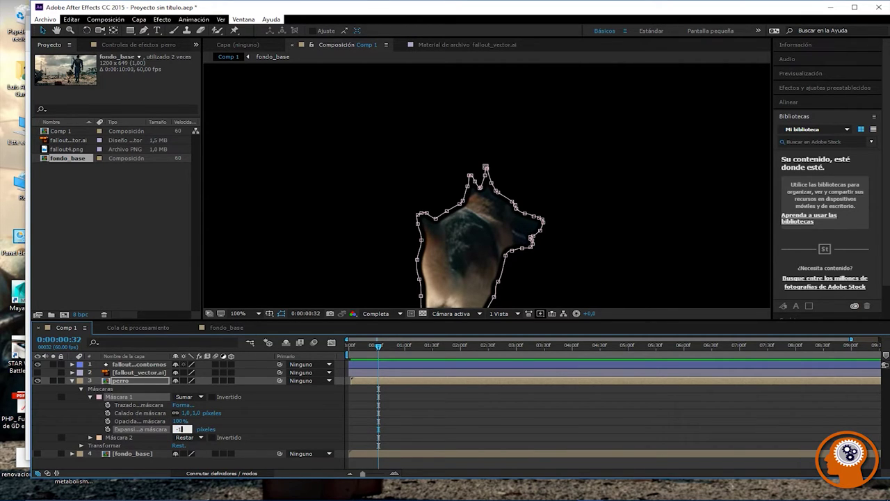
{"action": "key", "text": "Return"}
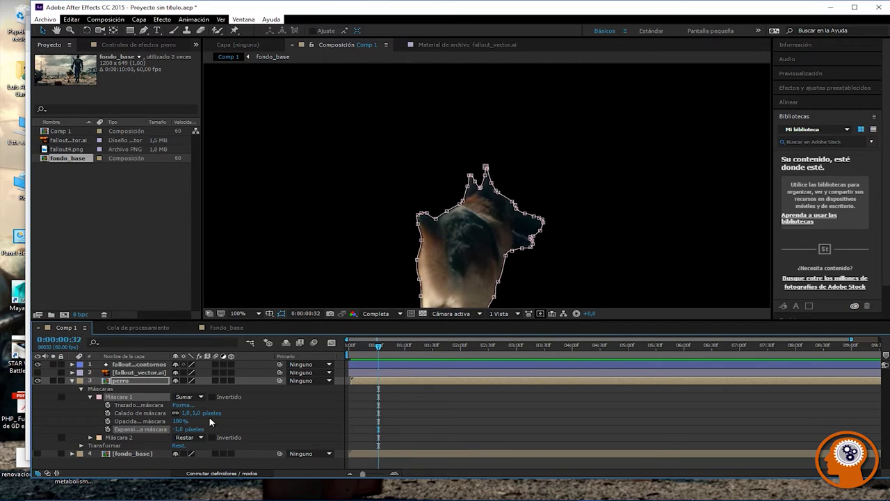
{"action": "left_click", "coordinate": [180, 429]}
{"action": "type", "text": "0,5"}
{"action": "key", "text": "Return"}
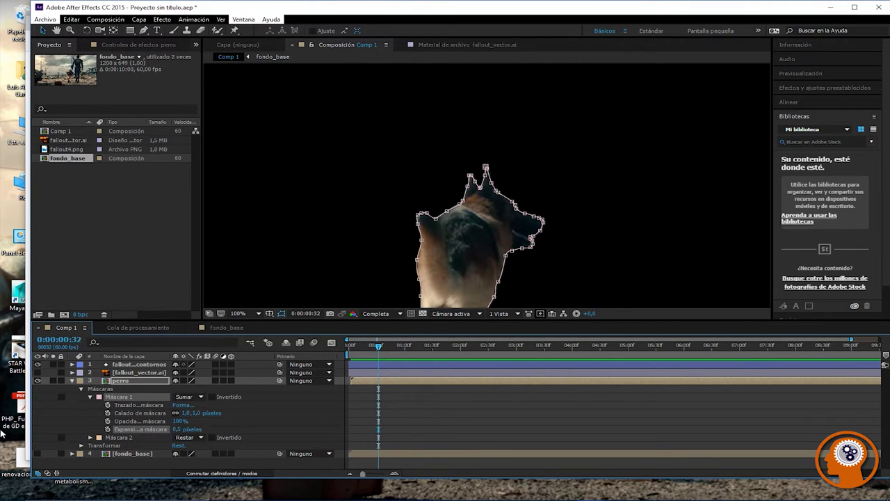
{"action": "left_click", "coordinate": [185, 412]}
{"action": "type", "text": "0"}
{"action": "type", "text": ".5"}
{"action": "key", "text": "Return"}
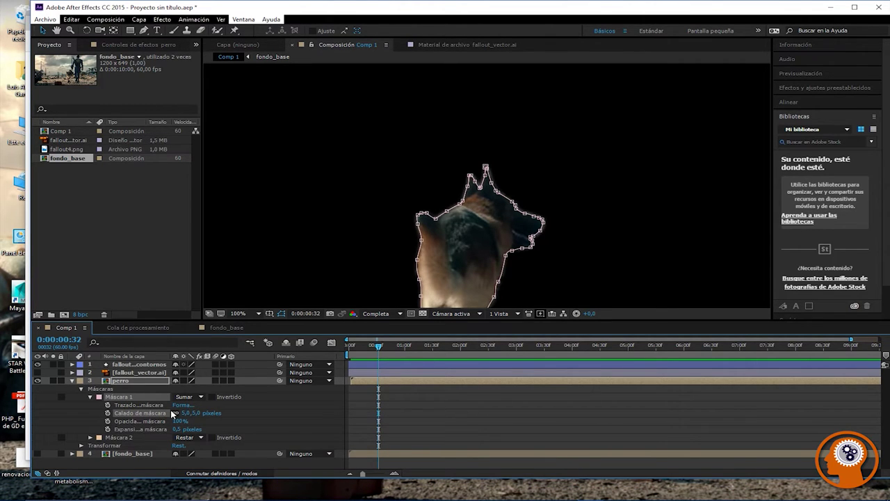
{"action": "left_click", "coordinate": [323, 243]}
{"action": "left_click", "coordinate": [701, 229]}
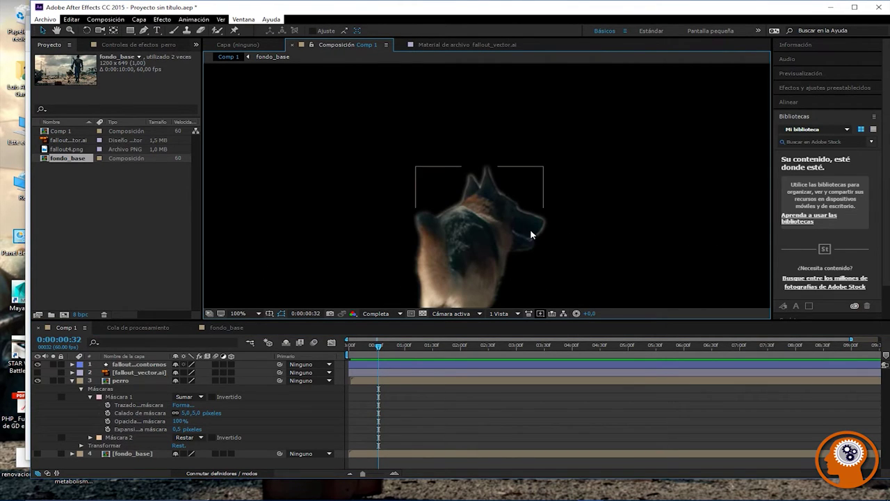
Step: Set Máscara 1's expansion to -0,5 pixels and check the edge
{"action": "left_click", "coordinate": [179, 429]}
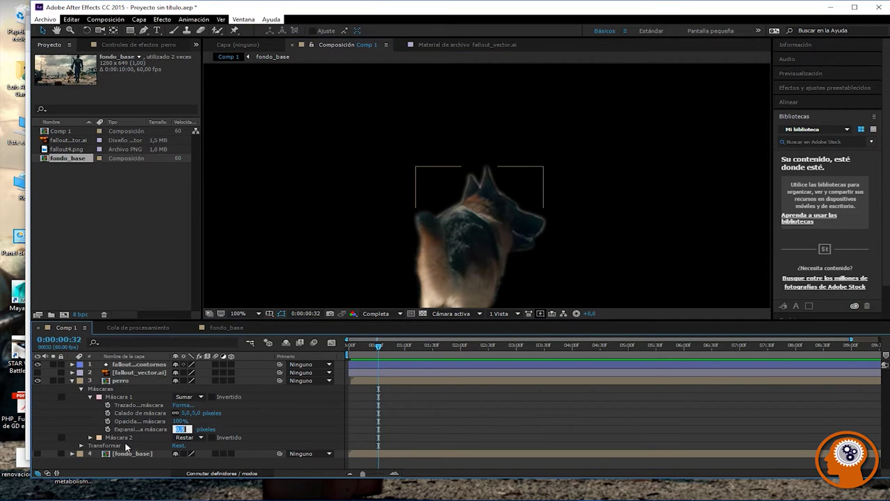
{"action": "left_click", "coordinate": [184, 429]}
{"action": "left_click", "coordinate": [179, 432]}
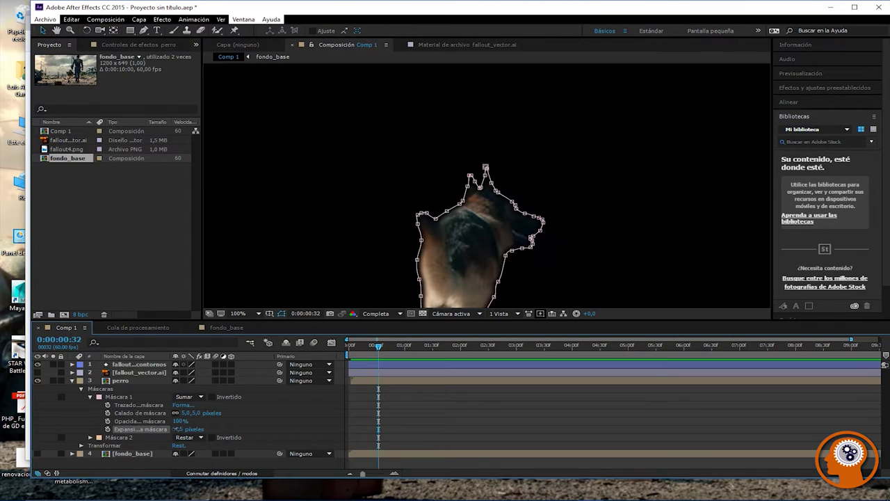
{"action": "left_click", "coordinate": [179, 431]}
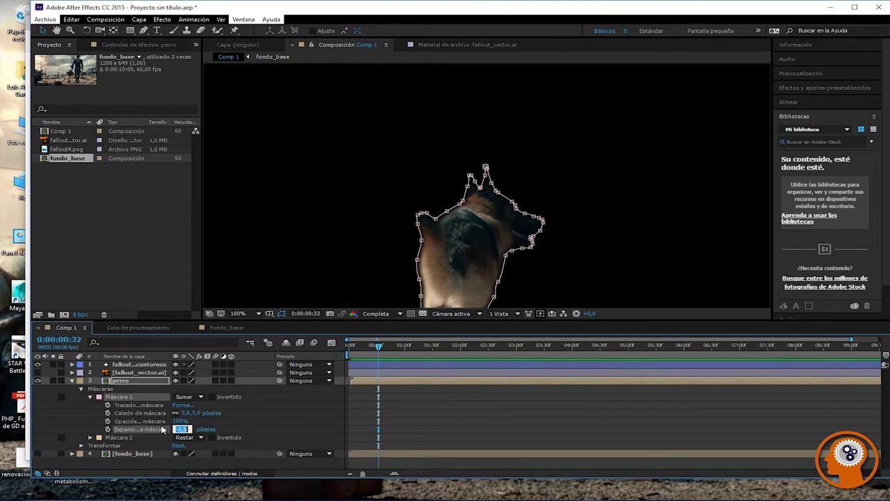
{"action": "type", "text": "1"}
{"action": "type", "text": "0,5"}
{"action": "key", "text": "Return"}
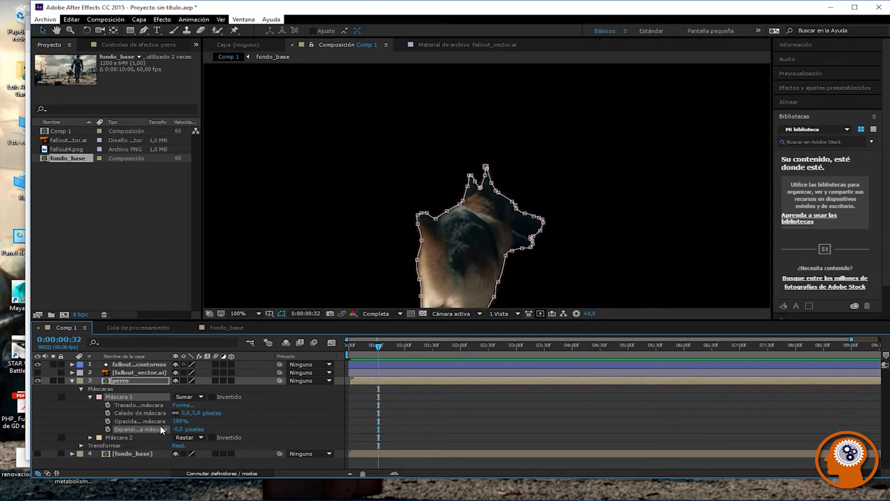
{"action": "left_click", "coordinate": [608, 202]}
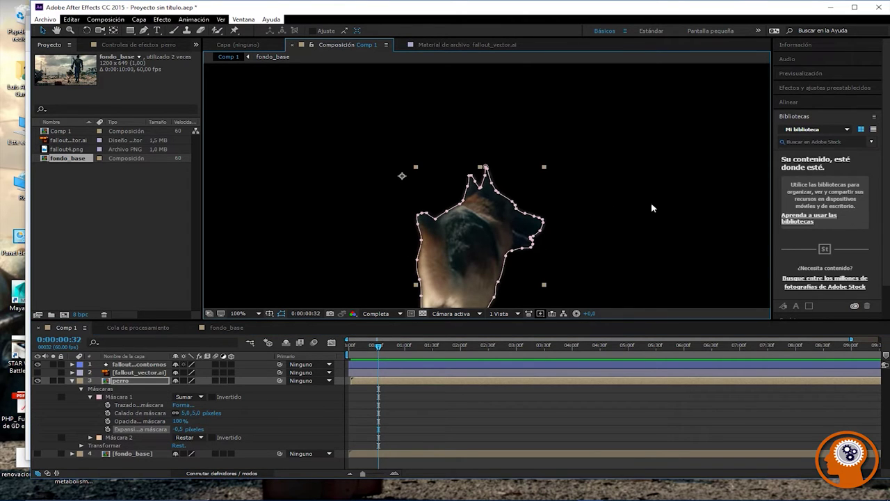
Step: Set Máscara 1's feather to 1 pixel and check the softened edge
{"action": "left_click", "coordinate": [114, 373]}
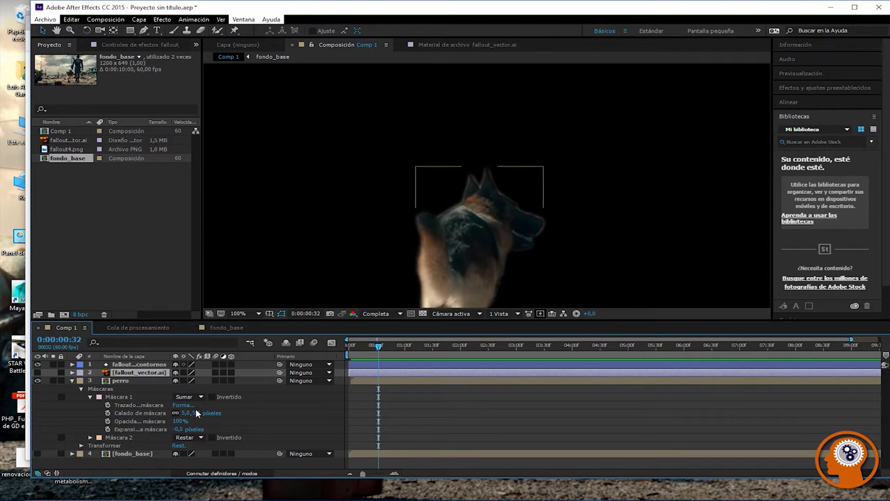
{"action": "left_click", "coordinate": [186, 413]}
{"action": "type", "text": ".5"}
{"action": "key", "text": "Return"}
{"action": "left_click", "coordinate": [185, 412]}
{"action": "key", "text": "Return"}
{"action": "left_click_drag", "start_coordinate": [183, 415], "coordinate": [153, 414]}
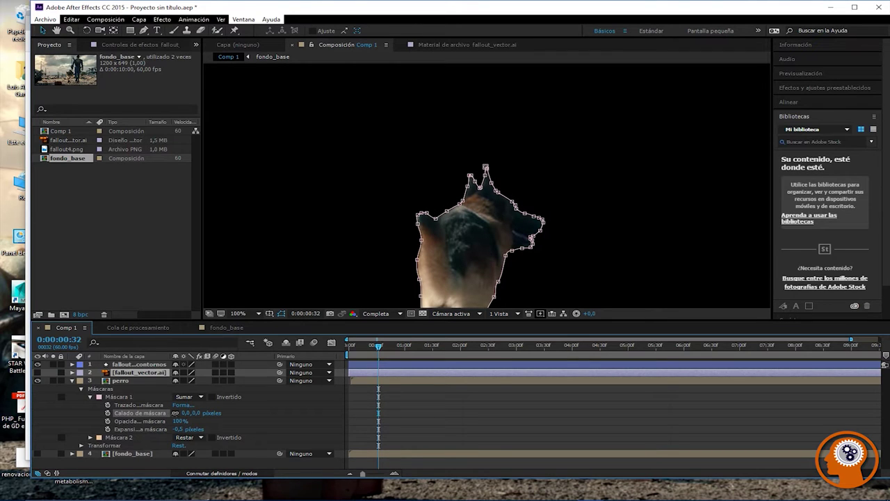
{"action": "left_click", "coordinate": [180, 415]}
{"action": "left_click", "coordinate": [185, 412]}
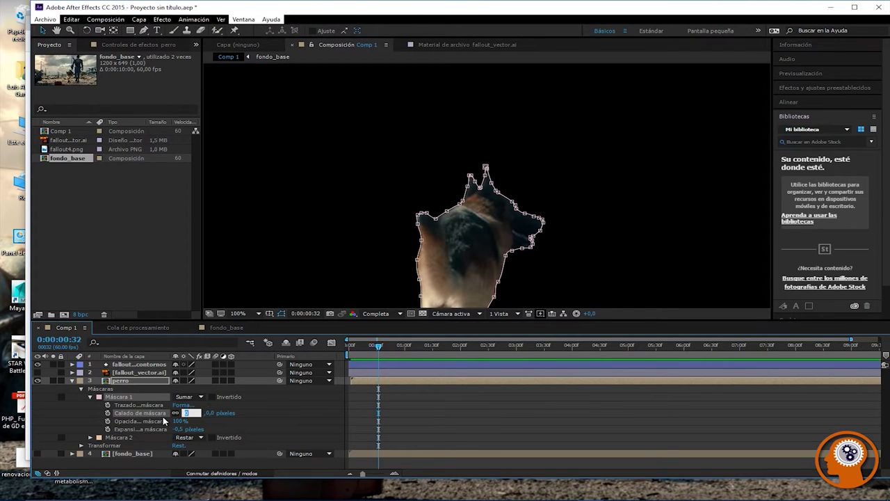
{"action": "type", "text": "1"}
{"action": "key", "text": "Return"}
{"action": "left_click", "coordinate": [324, 157]}
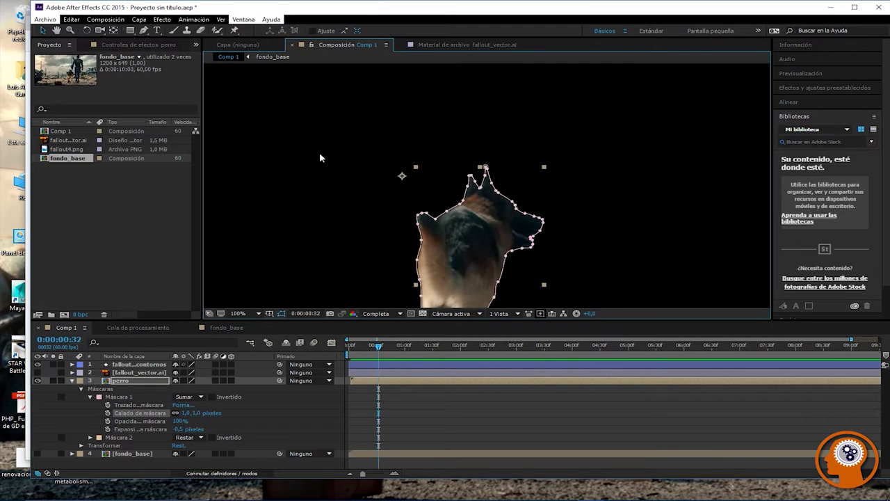
{"action": "left_click", "coordinate": [543, 161]}
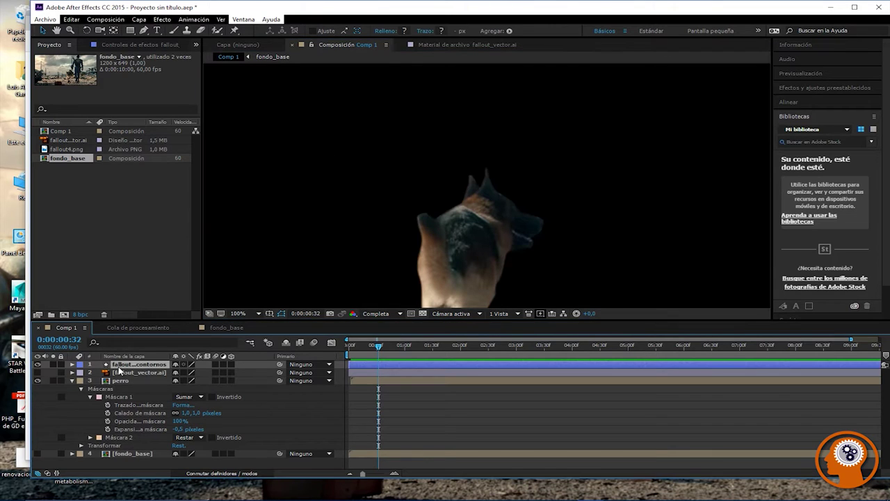
{"action": "key", "text": "comma"}
{"action": "key", "text": "comma"}
{"action": "key", "text": "comma"}
{"action": "key", "text": "comma"}
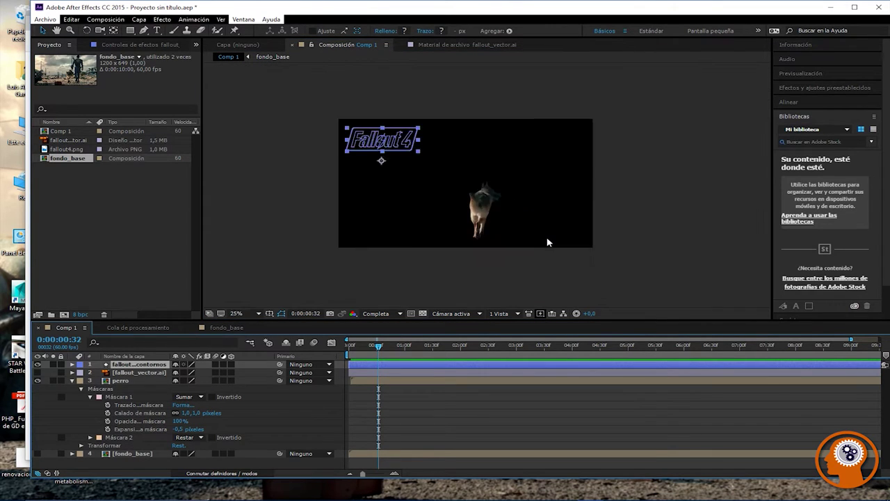
{"action": "key", "text": "period"}
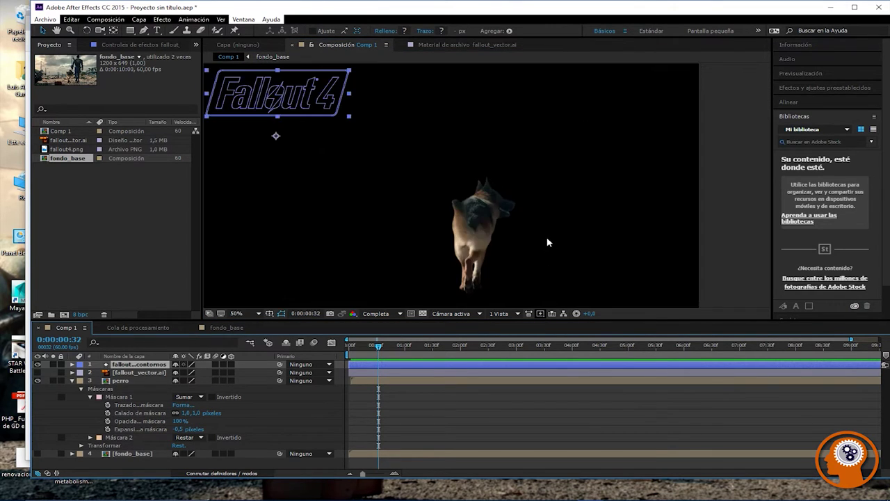
{"action": "left_click", "coordinate": [711, 222]}
{"action": "left_click", "coordinate": [134, 365]}
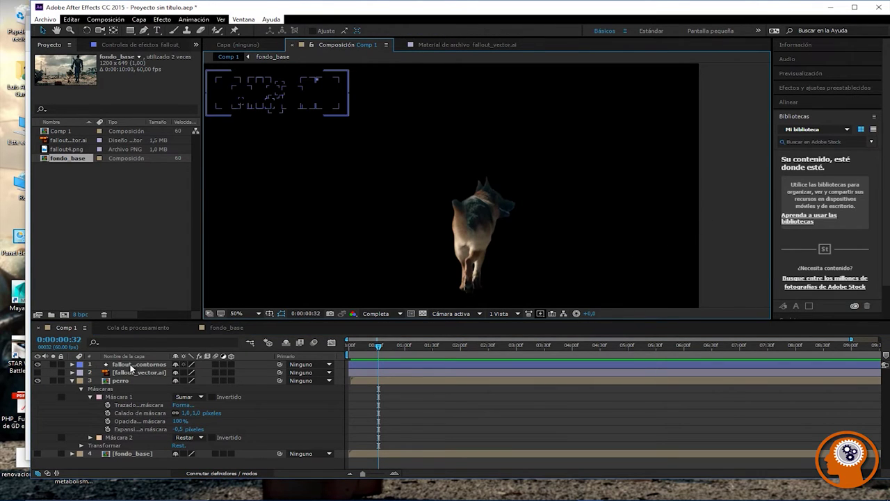
{"action": "scroll", "coordinate": [529, 199], "scroll_direction": "down", "scroll_amount": 4}
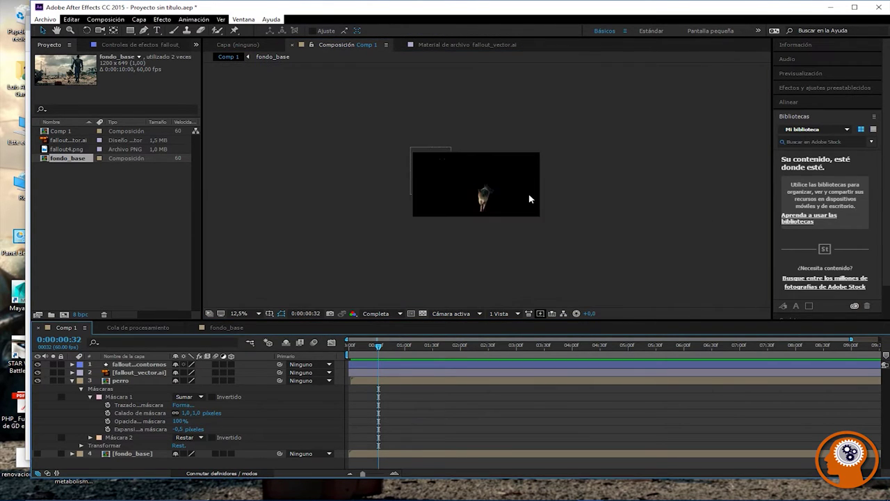
{"action": "scroll", "coordinate": [586, 195], "scroll_direction": "up", "scroll_amount": 2}
{"action": "scroll", "coordinate": [587, 196], "scroll_direction": "down", "scroll_amount": 1}
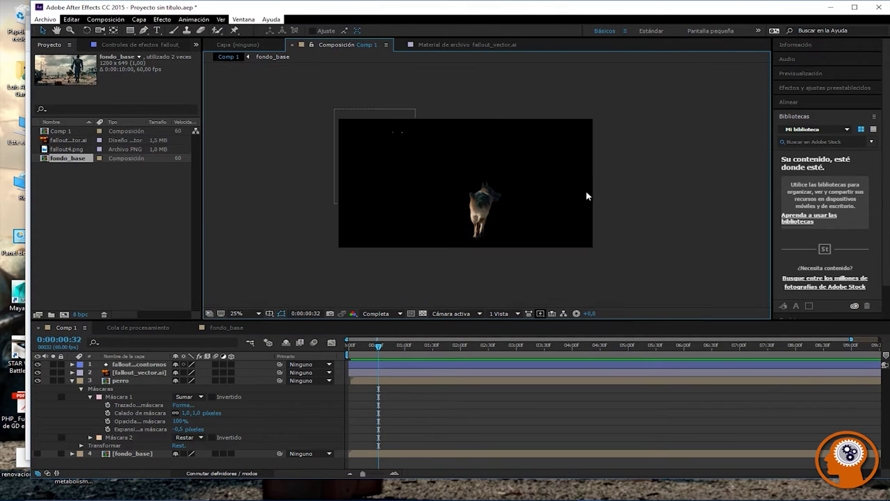
{"action": "left_click", "coordinate": [387, 144]}
{"action": "left_click", "coordinate": [280, 183]}
{"action": "scroll", "coordinate": [624, 193], "scroll_direction": "up", "scroll_amount": 2}
{"action": "left_click", "coordinate": [228, 374]}
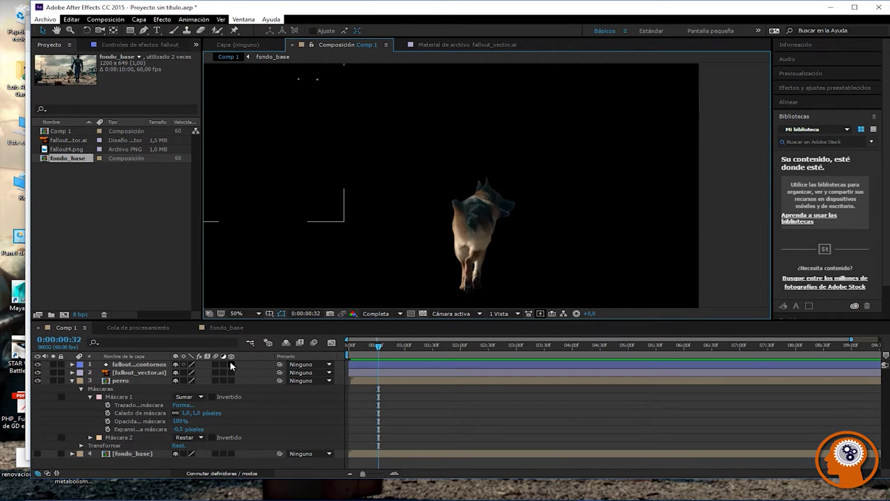
{"action": "left_click", "coordinate": [197, 382]}
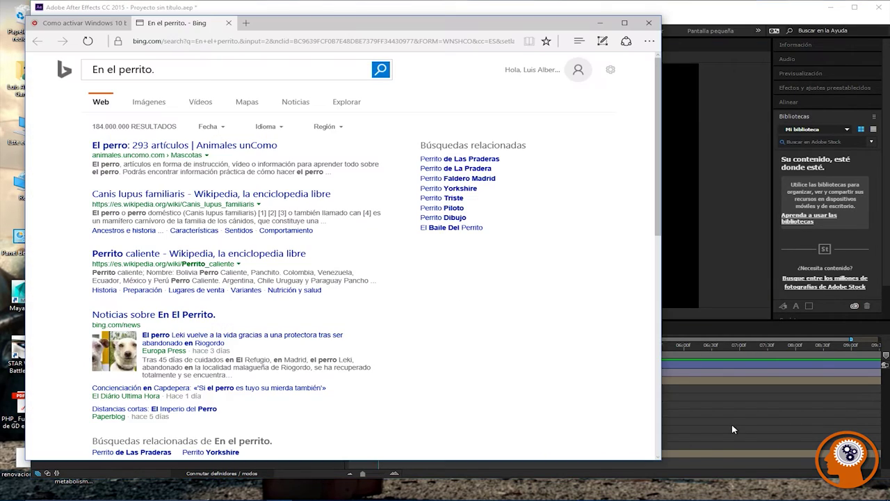
Step: Close the Microsoft Edge Bing window to return to After Effects
{"action": "left_click", "coordinate": [649, 22]}
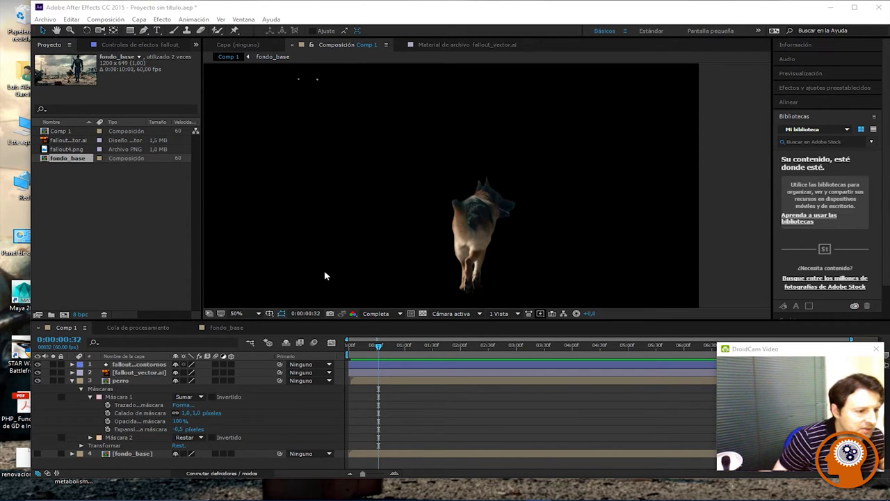
Step: Toggle fondo_base's visibility off and on to check the dog cutout
{"action": "left_click", "coordinate": [38, 454]}
{"action": "left_click", "coordinate": [38, 454]}
{"action": "left_click", "coordinate": [38, 453]}
{"action": "left_click", "coordinate": [39, 453]}
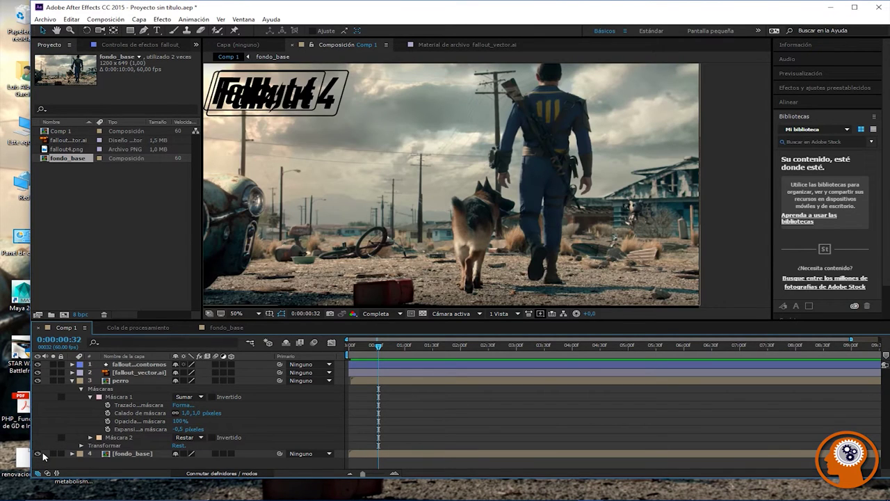
{"action": "left_click", "coordinate": [39, 454]}
{"action": "left_click", "coordinate": [38, 453]}
{"action": "left_click", "coordinate": [235, 365]}
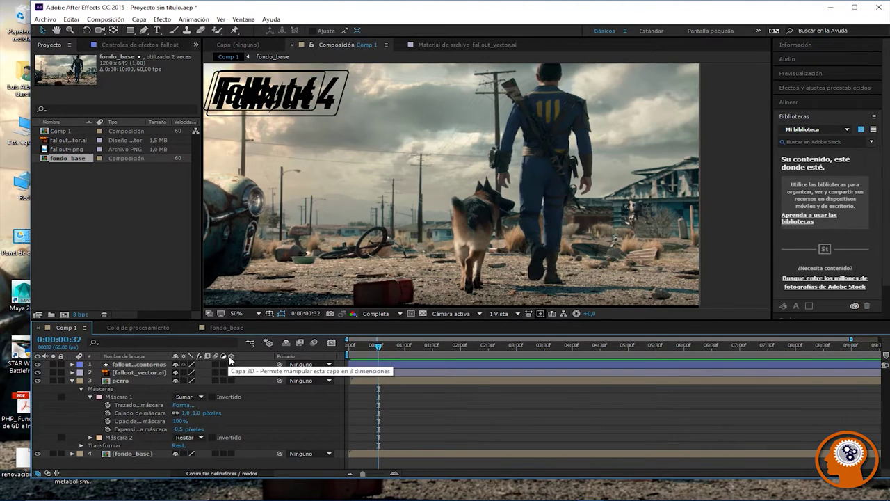
{"action": "left_click", "coordinate": [232, 365]}
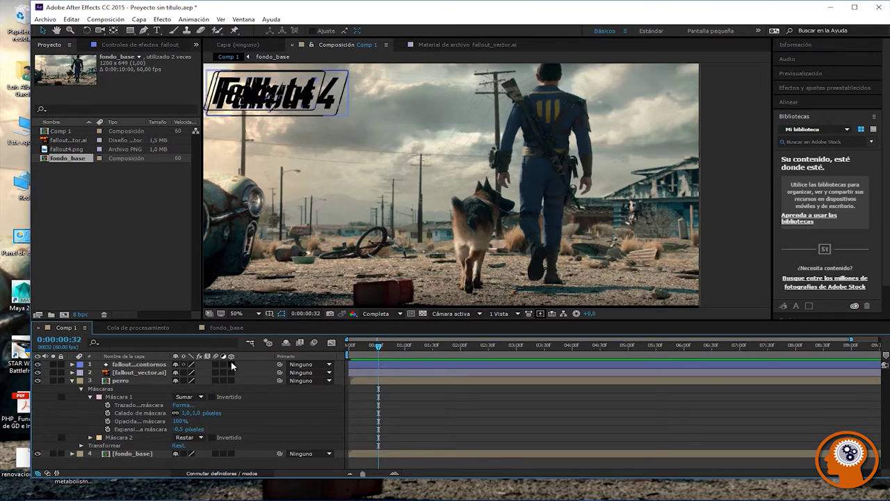
{"action": "left_click", "coordinate": [234, 366]}
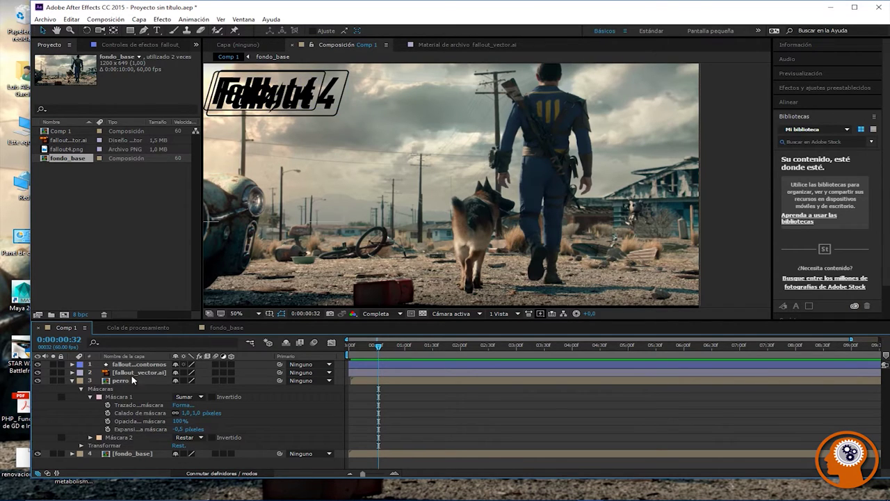
Step: Collapse perro's mask properties and enable 3D Layer on perro and fondo_base
{"action": "left_click", "coordinate": [73, 381]}
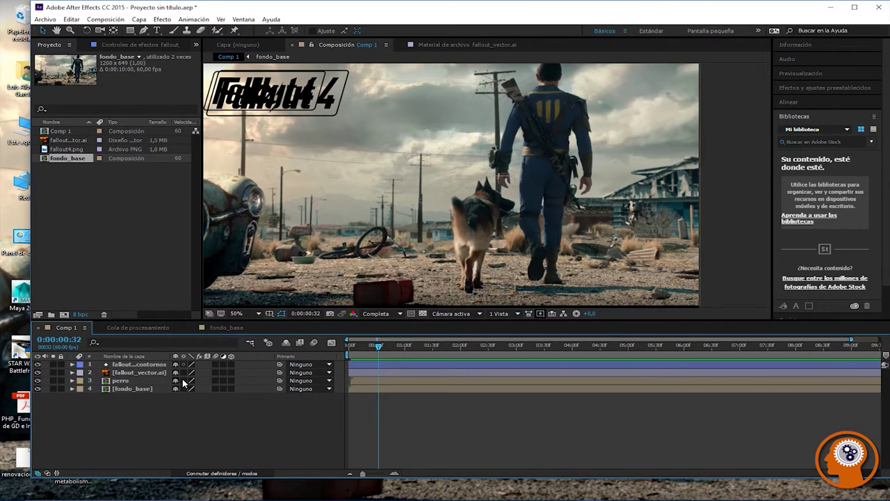
{"action": "left_click", "coordinate": [232, 380]}
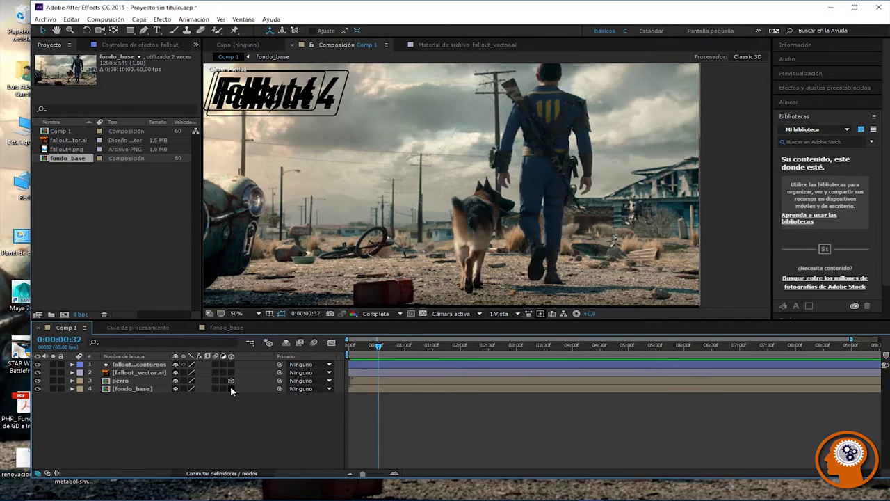
{"action": "left_click", "coordinate": [231, 388]}
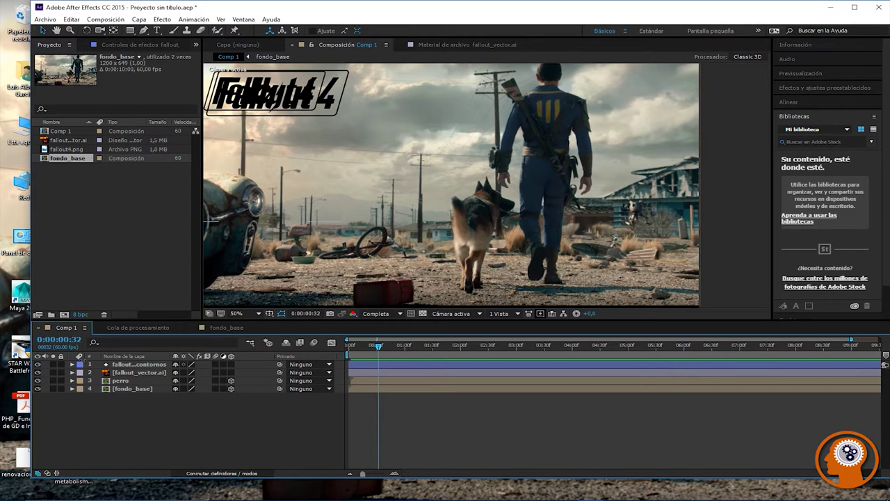
{"action": "left_click", "coordinate": [273, 98]}
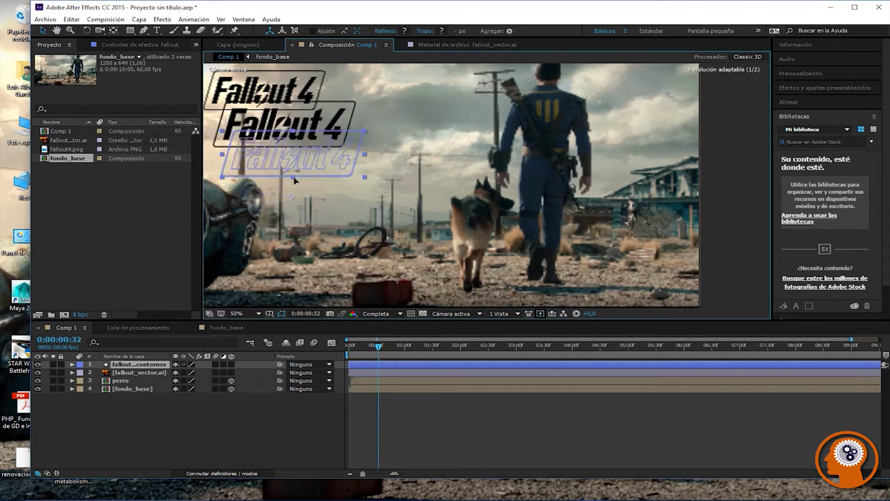
Step: Delete the misaligned fallout_contornos logo outline layer
{"action": "left_click_drag", "start_coordinate": [273, 99], "coordinate": [300, 188]}
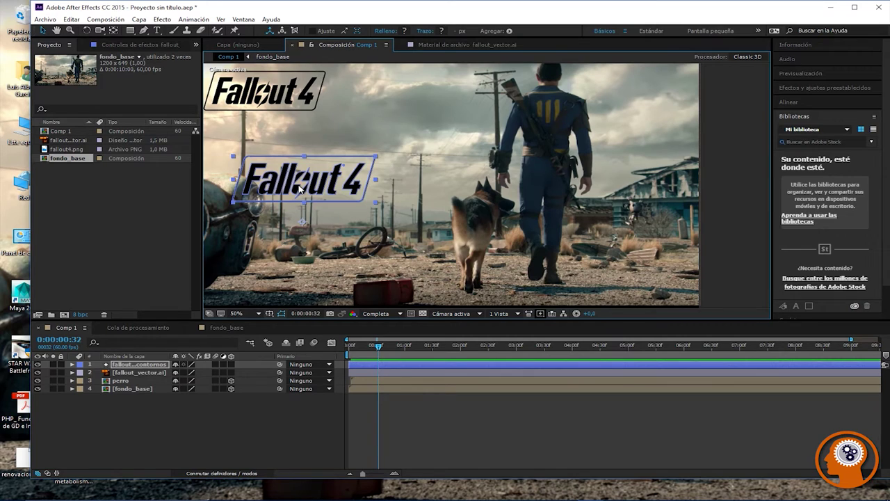
{"action": "key", "text": "Delete"}
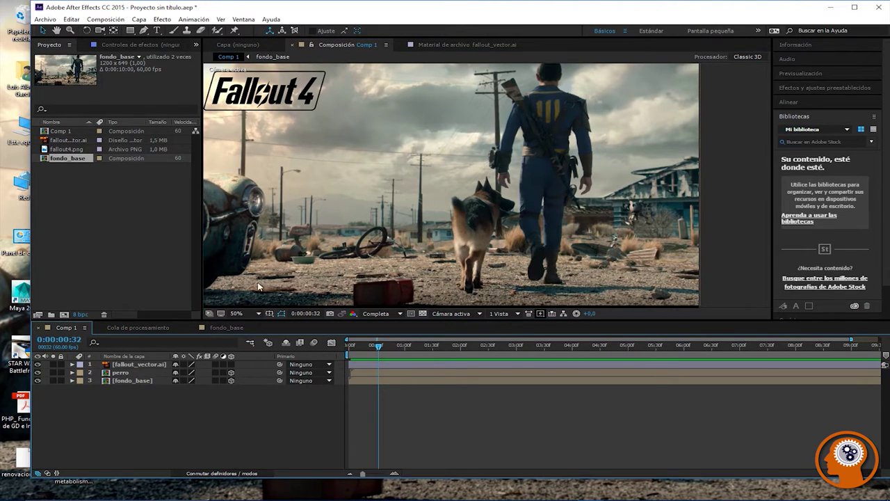
{"action": "left_click", "coordinate": [259, 82]}
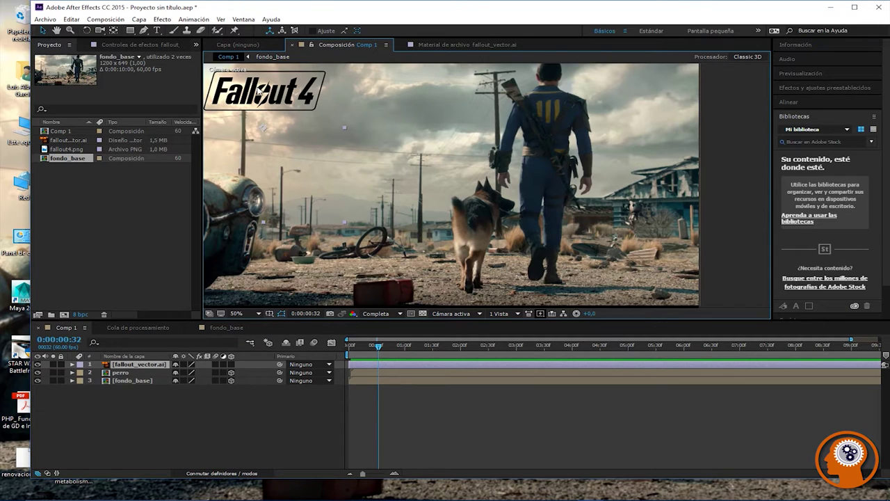
{"action": "key", "text": "ctrl+z"}
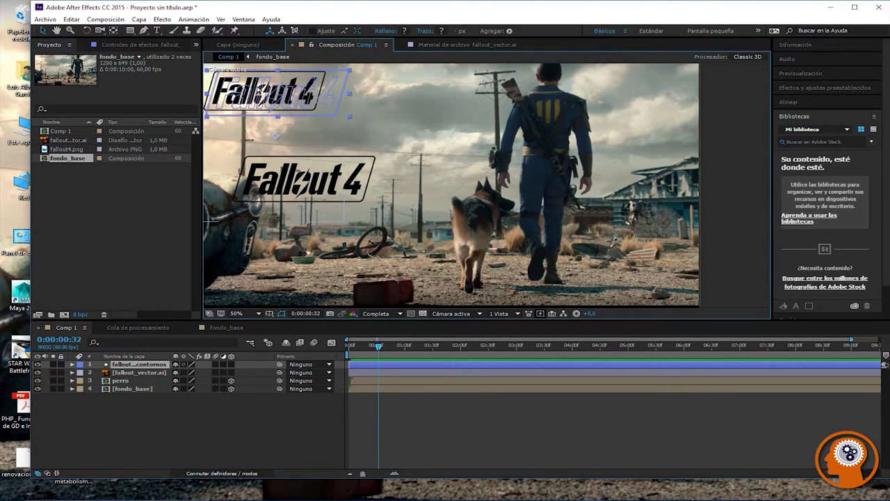
{"action": "key", "text": "ctrl+z"}
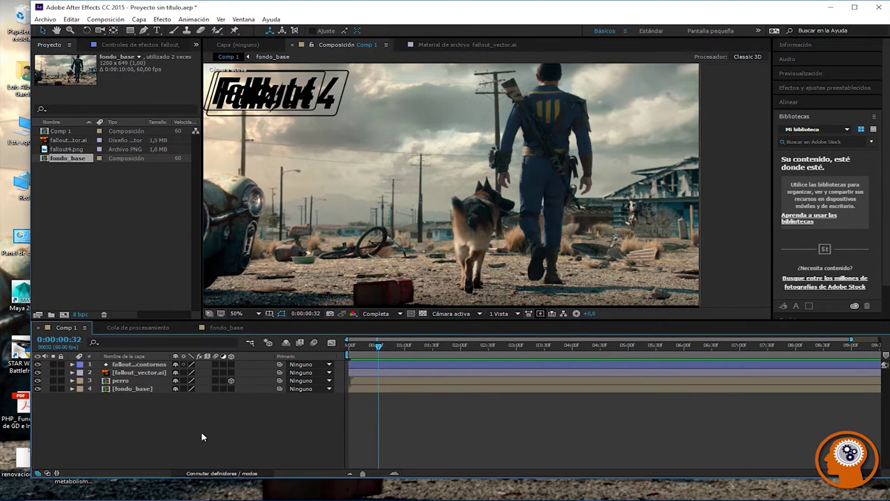
{"action": "left_click_drag", "start_coordinate": [282, 100], "coordinate": [316, 182]}
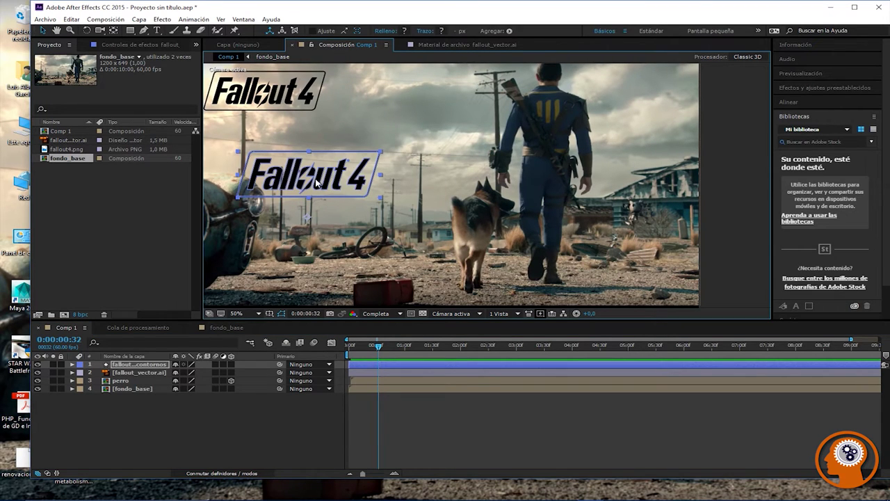
{"action": "key", "text": "Delete"}
Step: Generate a shape layer from fallout_vector.ai with Crear formas a partir de la capa vectorial
{"action": "right_click", "coordinate": [291, 99]}
{"action": "mouse_move", "coordinate": [322, 249]}
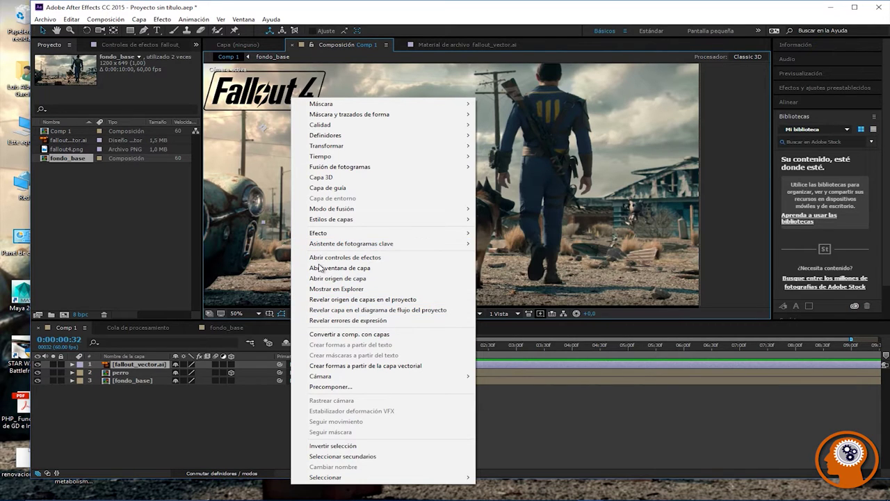
{"action": "left_click", "coordinate": [333, 366]}
{"action": "left_click", "coordinate": [164, 434]}
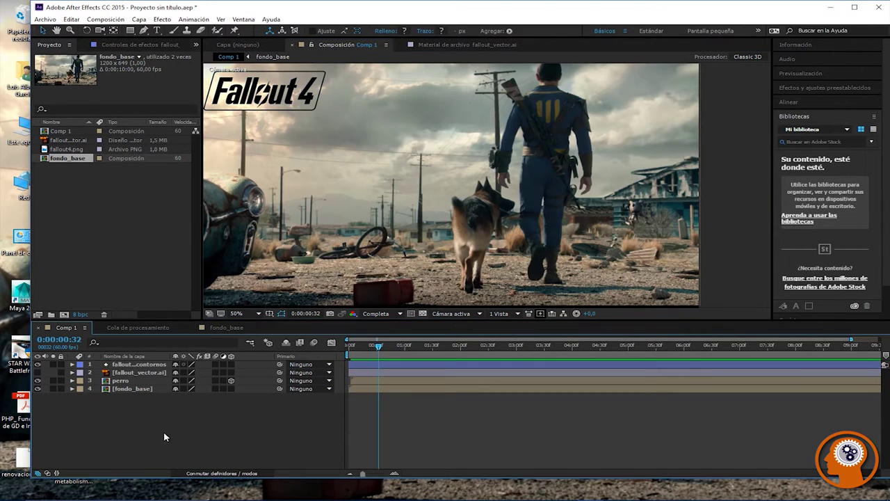
{"action": "left_click", "coordinate": [266, 108]}
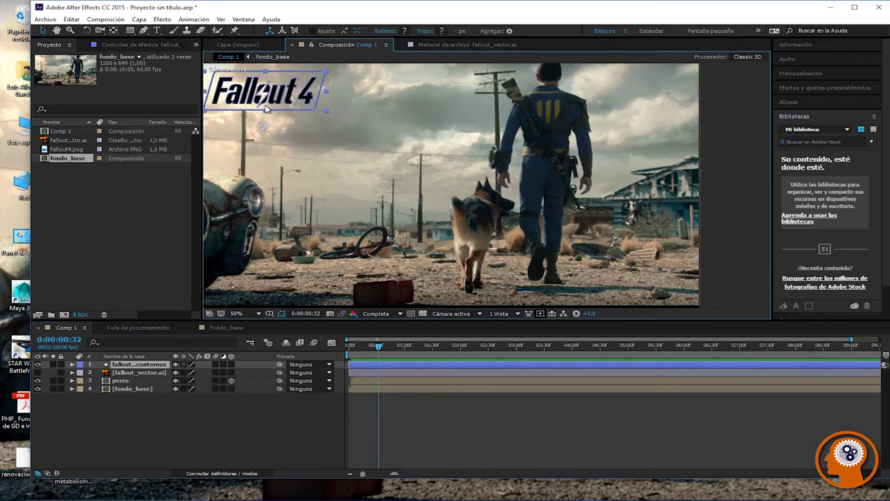
{"action": "left_click", "coordinate": [138, 374]}
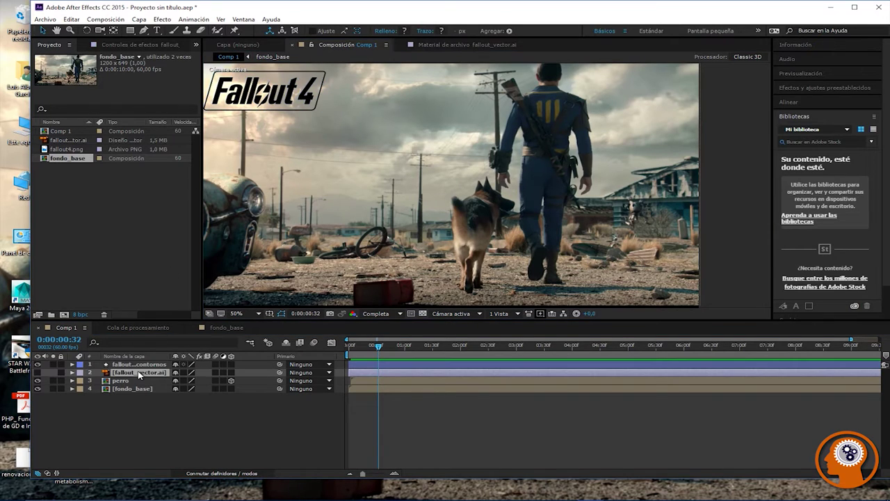
{"action": "left_click", "coordinate": [154, 414]}
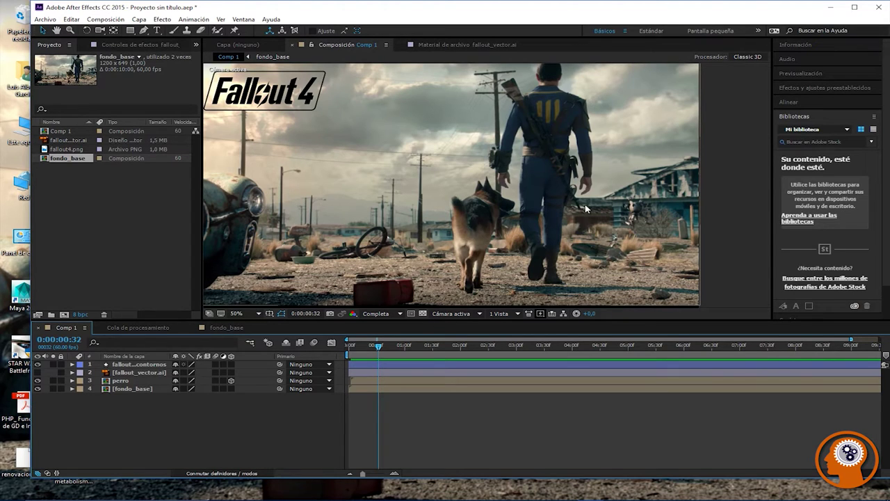
{"action": "left_click", "coordinate": [536, 156]}
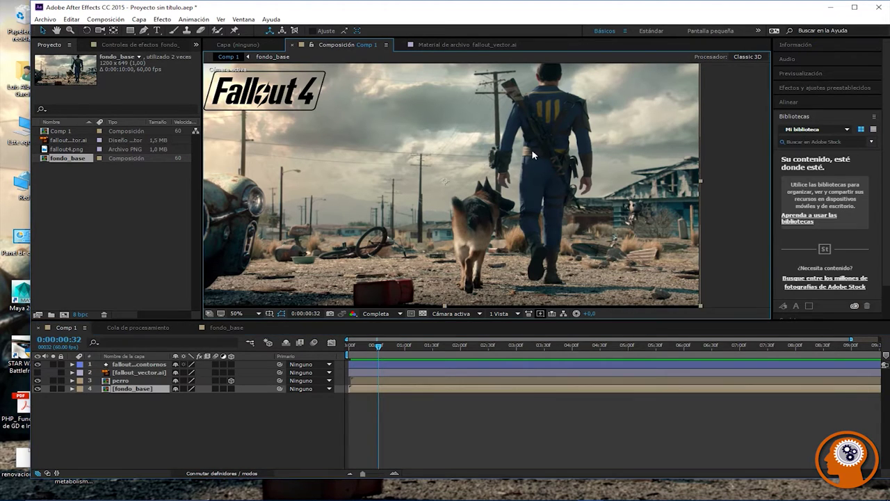
Step: Drag across the 3D Layer switches to make fallout_vector.ai three-dimensional
{"action": "left_click", "coordinate": [157, 437]}
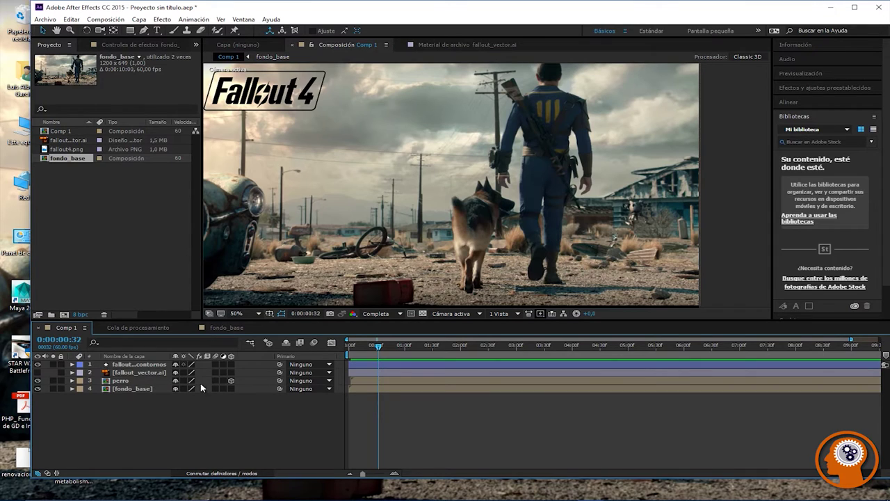
{"action": "left_click_drag", "start_coordinate": [231, 373], "coordinate": [231, 381]}
{"action": "scroll", "coordinate": [375, 209], "scroll_direction": "down", "scroll_amount": 2}
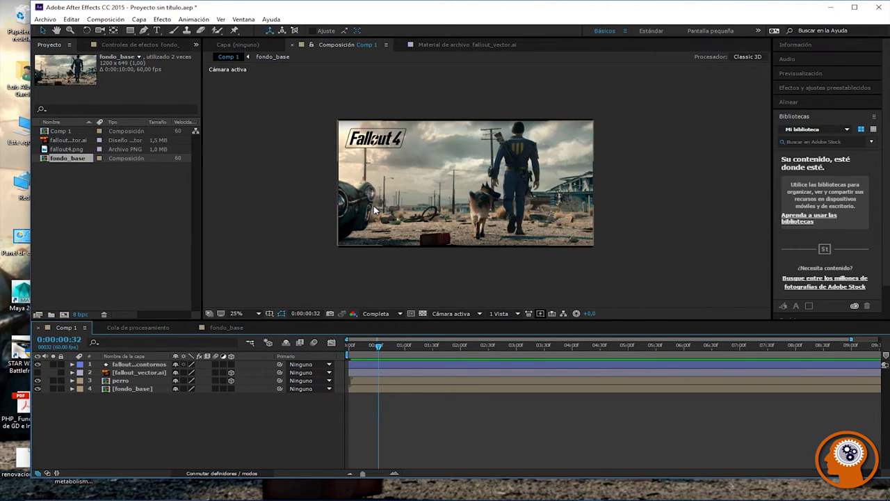
{"action": "scroll", "coordinate": [374, 208], "scroll_direction": "up", "scroll_amount": 2}
{"action": "scroll", "coordinate": [373, 205], "scroll_direction": "down", "scroll_amount": 2}
{"action": "scroll", "coordinate": [374, 208], "scroll_direction": "up", "scroll_amount": 2}
{"action": "scroll", "coordinate": [376, 208], "scroll_direction": "down", "scroll_amount": 2}
Step: Stretch the background slightly, then select fondo_base and perro together
{"action": "left_click", "coordinate": [417, 146]}
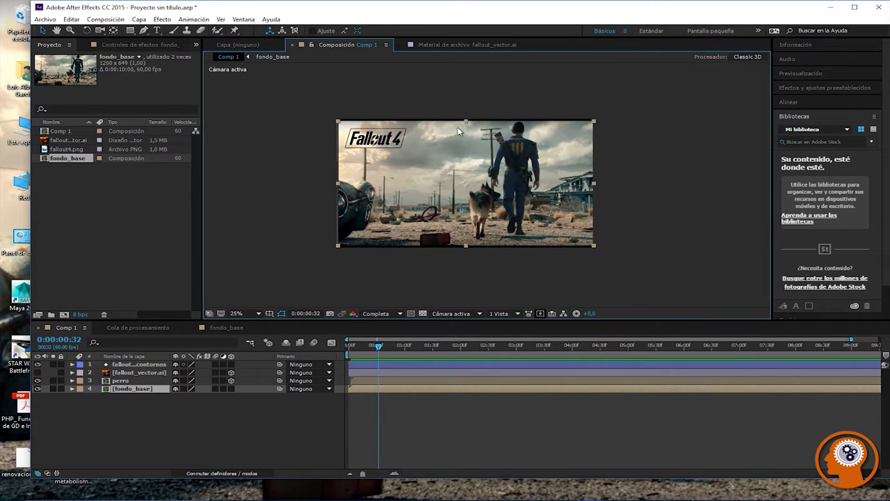
{"action": "left_click_drag", "start_coordinate": [466, 123], "coordinate": [464, 123]}
{"action": "left_click", "coordinate": [139, 381], "text": "ctrl"}
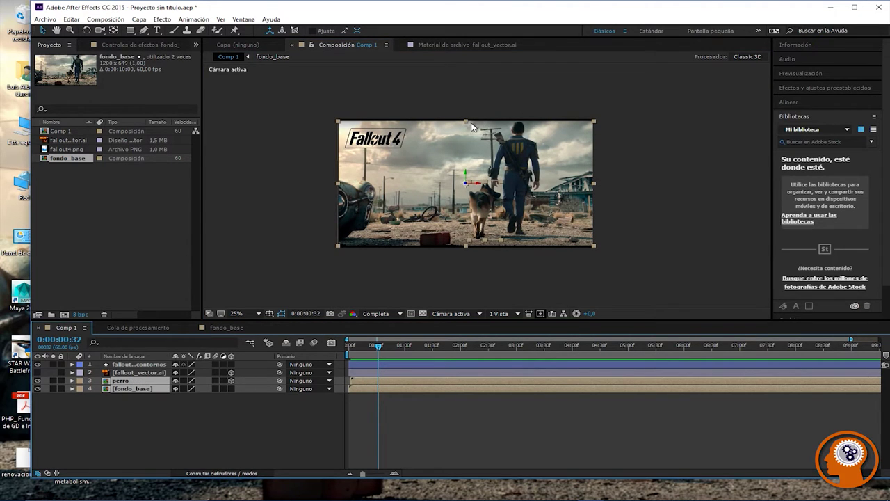
{"action": "left_click", "coordinate": [129, 394]}
{"action": "left_click", "coordinate": [129, 390]}
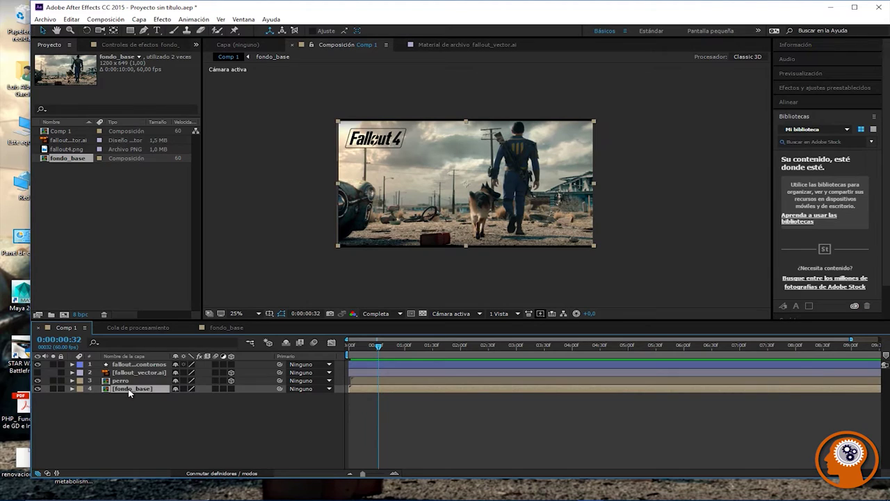
{"action": "left_click", "coordinate": [128, 382], "text": "ctrl"}
{"action": "left_click", "coordinate": [130, 413]}
{"action": "left_click", "coordinate": [129, 389]}
{"action": "left_click", "coordinate": [127, 382], "text": "ctrl"}
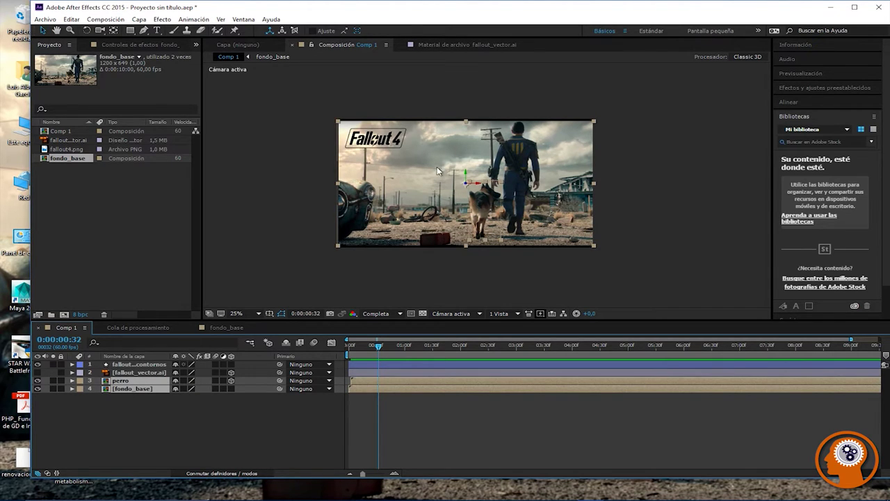
Step: Try enlarging fondo_base and perro, then undo back to their original size
{"action": "left_click_drag", "start_coordinate": [466, 120], "coordinate": [467, 119]}
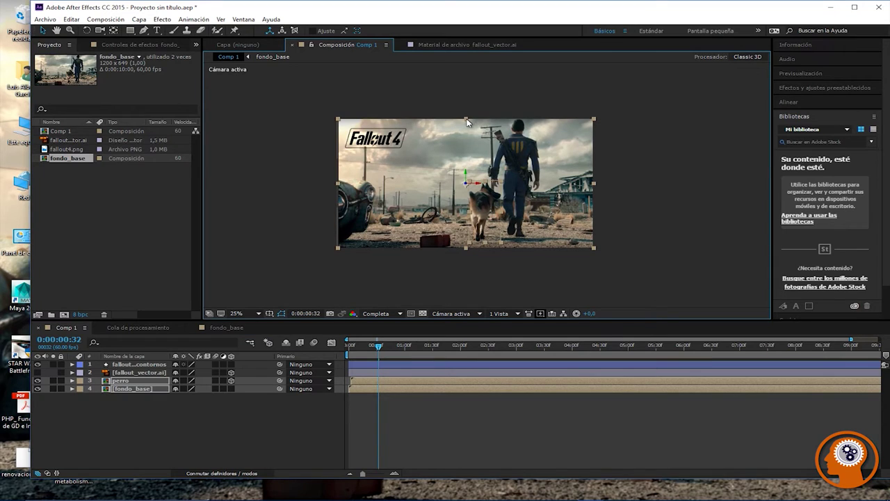
{"action": "mouse_move", "coordinate": [467, 119]}
{"action": "left_mouse_down"}
{"action": "mouse_move", "coordinate": [466, 86]}
{"action": "mouse_move", "coordinate": [468, 119]}
{"action": "left_mouse_up"}
{"action": "left_click_drag", "start_coordinate": [467, 120], "coordinate": [467, 113]}
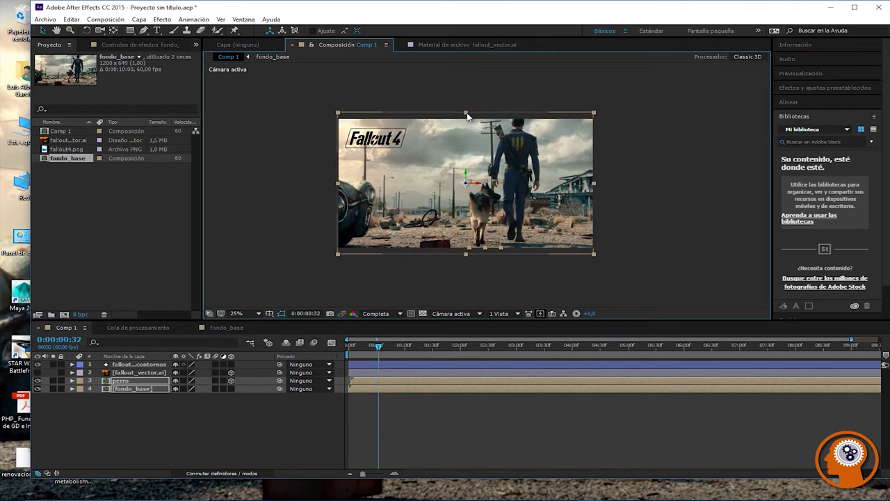
{"action": "left_click_drag", "start_coordinate": [594, 183], "coordinate": [602, 183]}
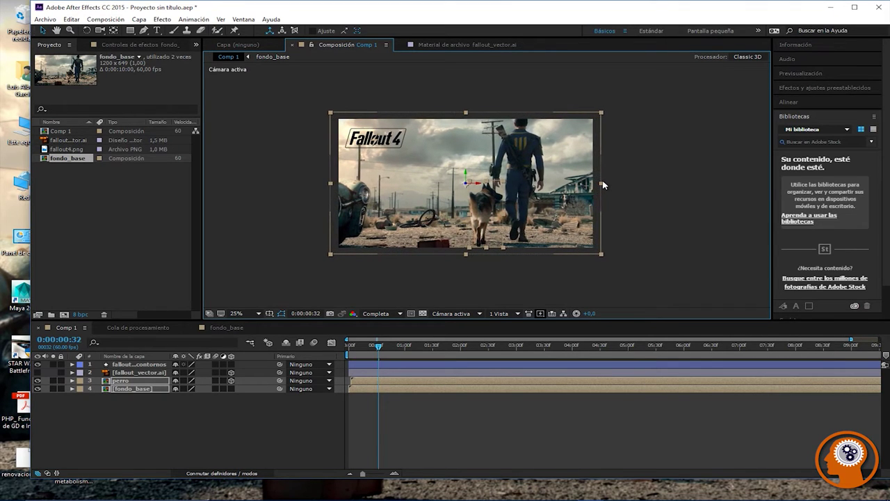
{"action": "key", "text": "ctrl+z"}
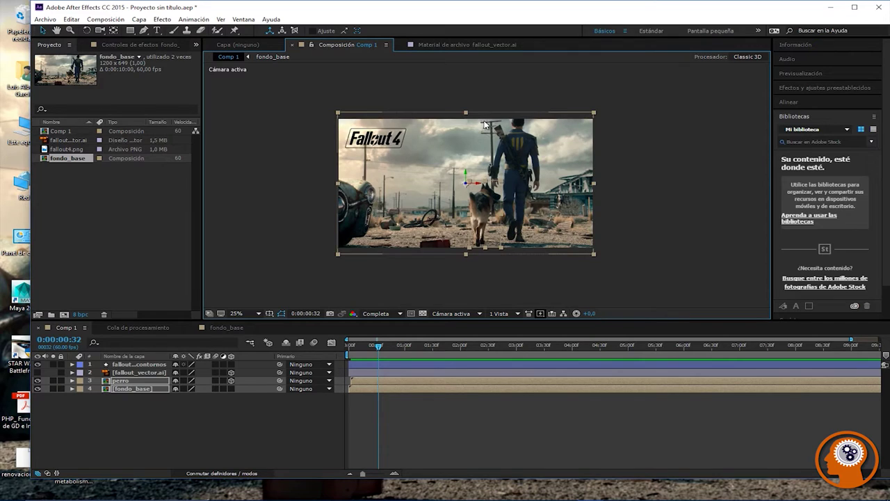
{"action": "key", "text": "ctrl+z"}
Step: Turn on the 3D Layer switch for the perro layer
{"action": "left_click", "coordinate": [262, 172]}
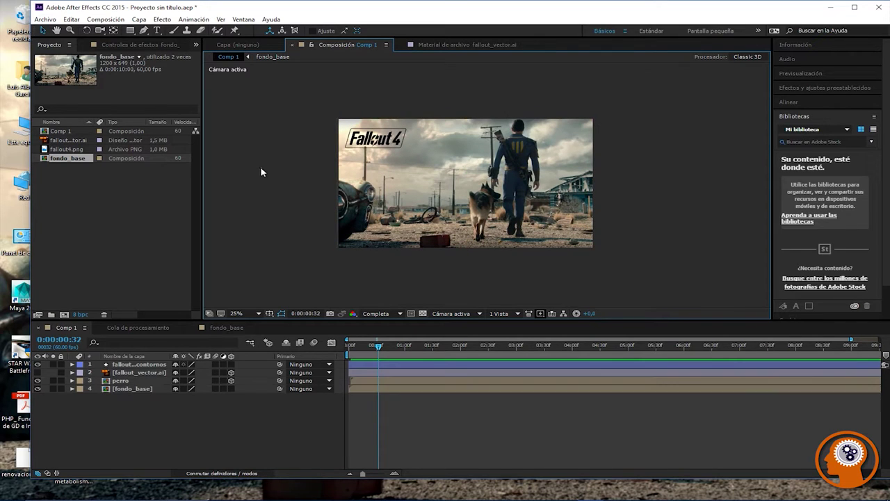
{"action": "left_click", "coordinate": [232, 378]}
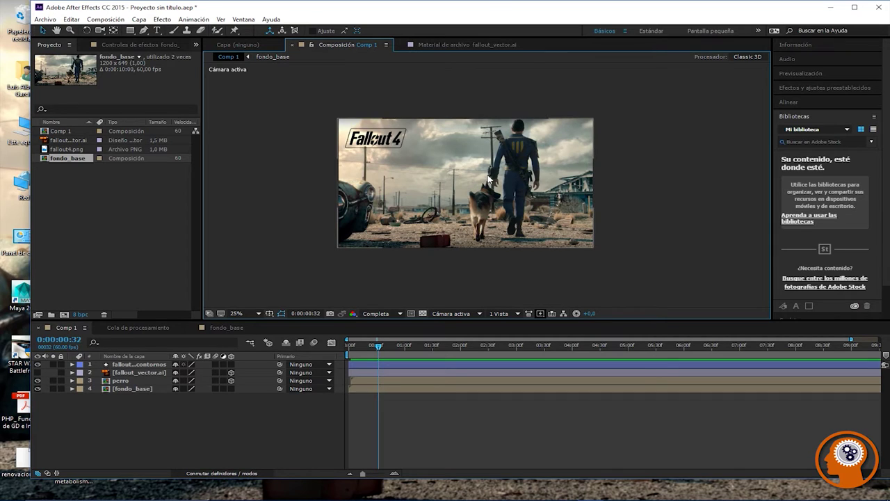
{"action": "scroll", "coordinate": [480, 183], "scroll_direction": "up", "scroll_amount": 3}
{"action": "scroll", "coordinate": [479, 185], "scroll_direction": "down", "scroll_amount": 1}
{"action": "scroll", "coordinate": [478, 185], "scroll_direction": "down", "scroll_amount": 2}
{"action": "scroll", "coordinate": [478, 185], "scroll_direction": "up", "scroll_amount": 1}
{"action": "scroll", "coordinate": [479, 185], "scroll_direction": "down", "scroll_amount": 1}
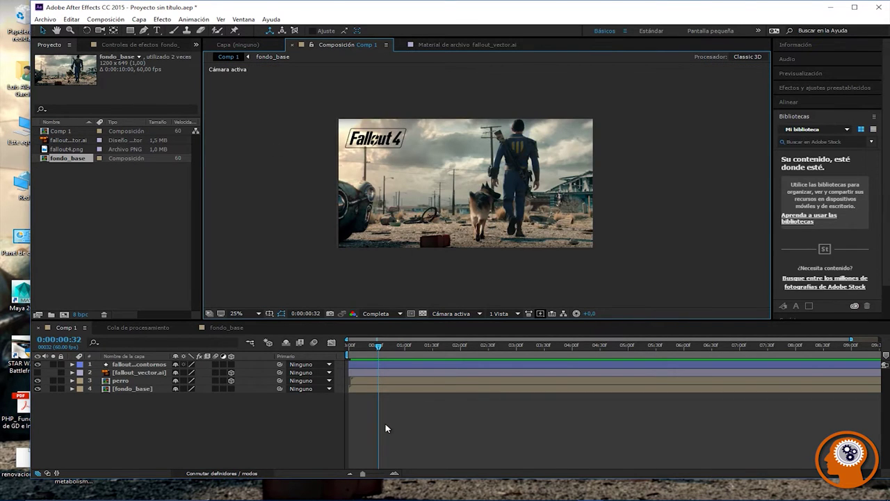
Step: Select the perro layer and choose Nuevo > Cámara from the timeline's right-click menu
{"action": "left_click", "coordinate": [408, 378]}
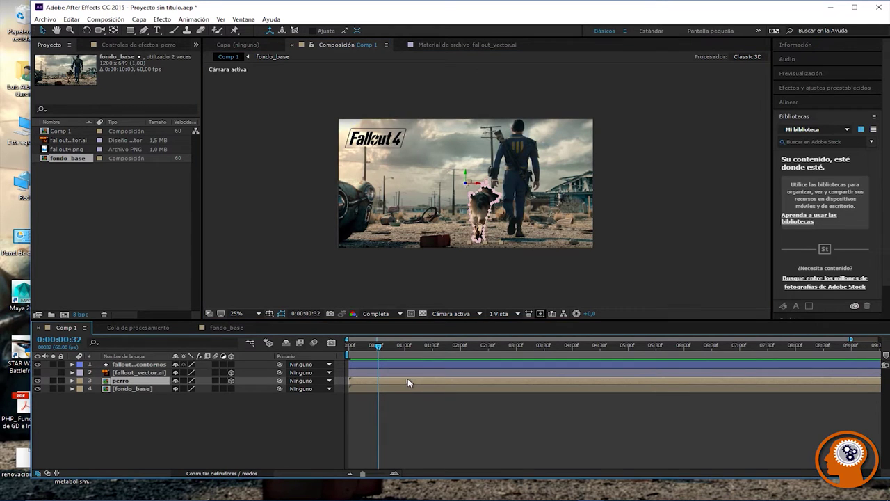
{"action": "right_click", "coordinate": [432, 413]}
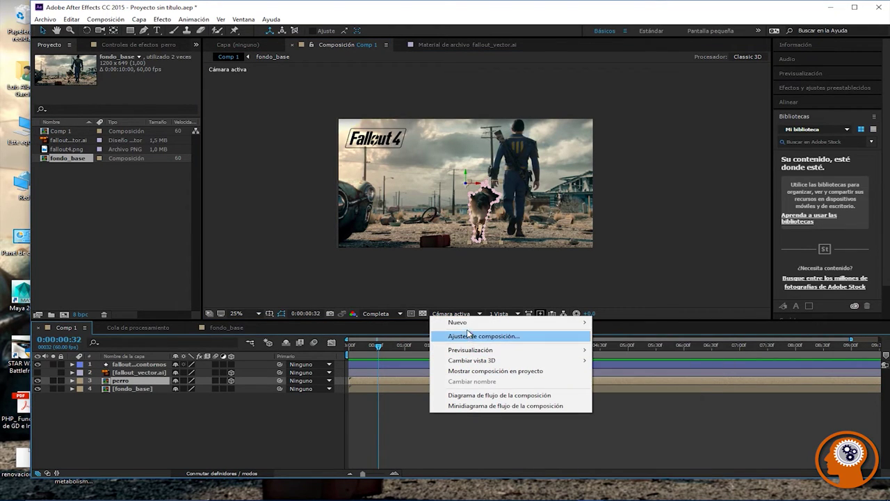
{"action": "mouse_move", "coordinate": [468, 327]}
{"action": "mouse_move", "coordinate": [634, 485]}
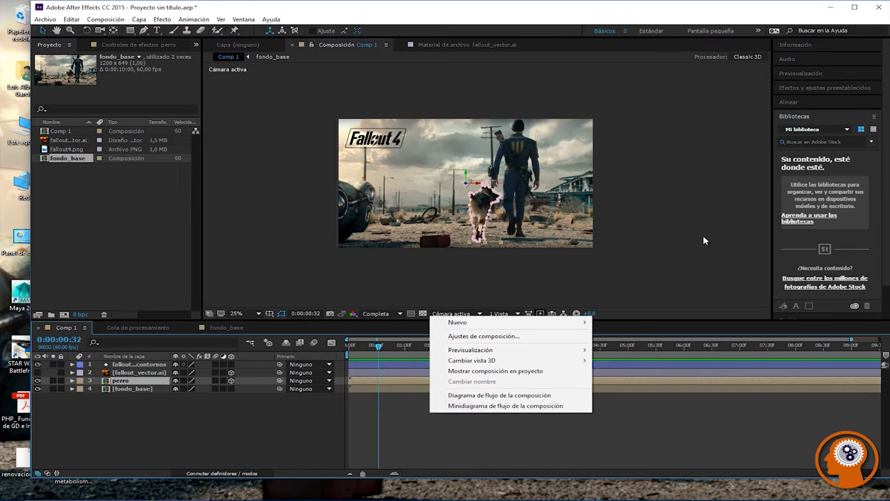
{"action": "left_click", "coordinate": [670, 246]}
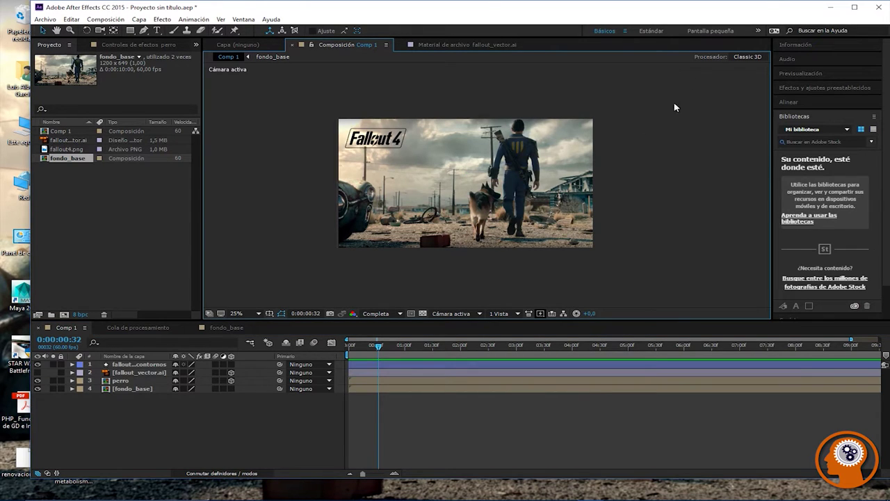
{"action": "right_click", "coordinate": [441, 439]}
{"action": "mouse_move", "coordinate": [473, 346]}
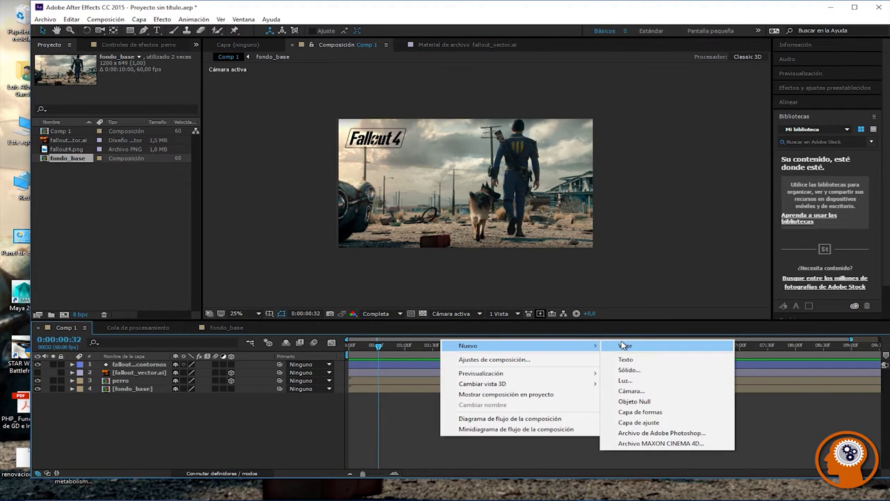
{"action": "left_click", "coordinate": [630, 390]}
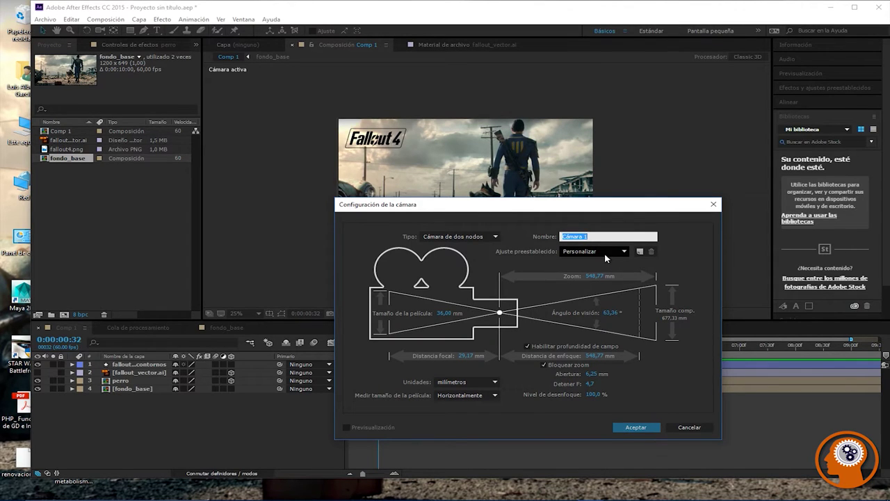
Step: Create Cámara 1 using the 35 mm camera preset
{"action": "left_click", "coordinate": [606, 251]}
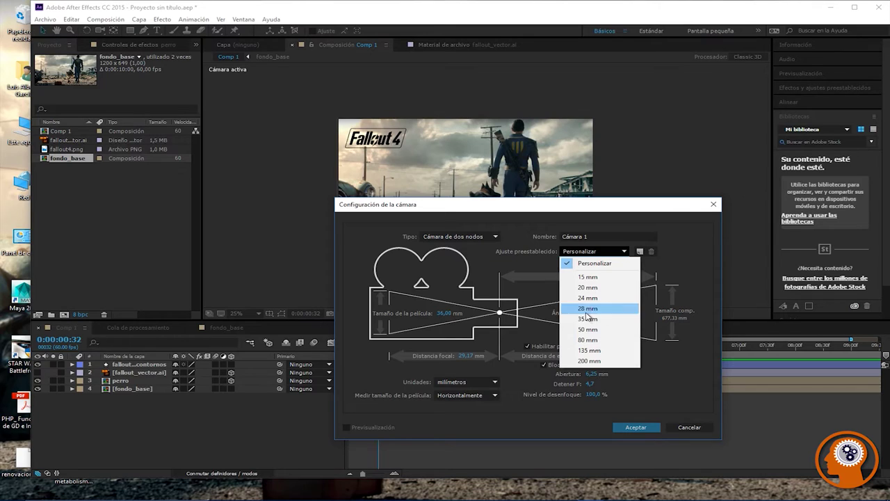
{"action": "left_click", "coordinate": [586, 318]}
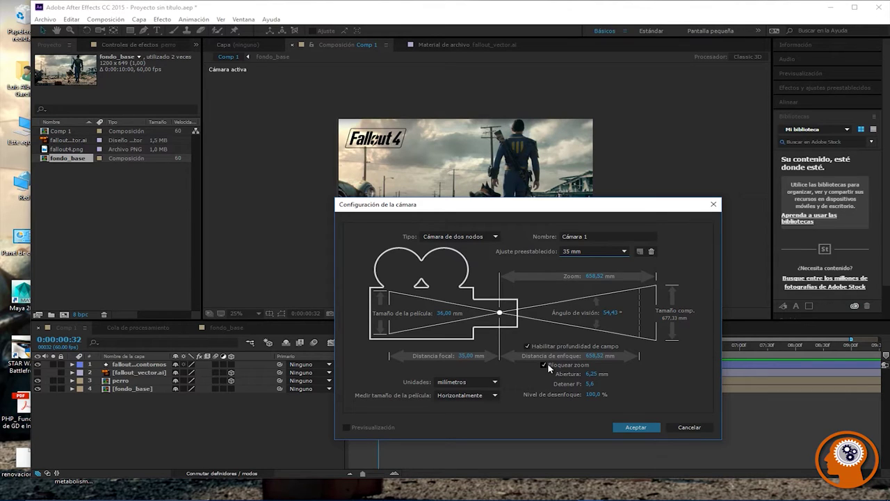
{"action": "left_click", "coordinate": [631, 428]}
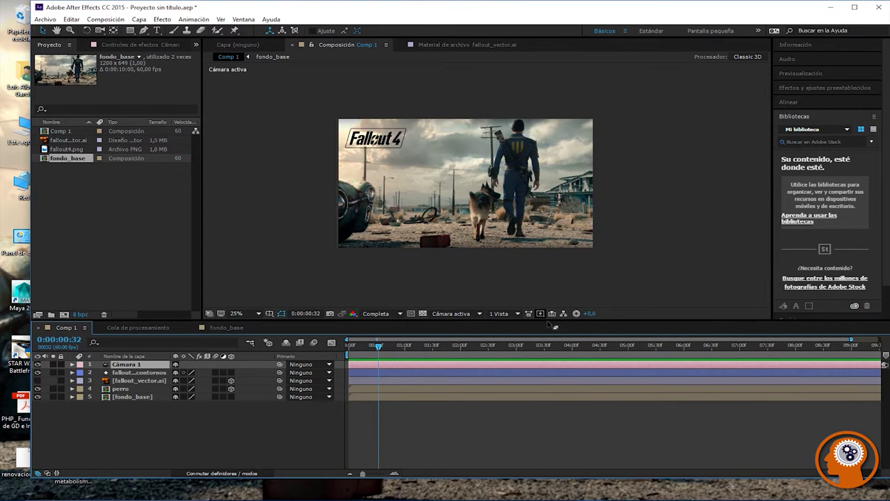
Step: Switch the viewer to the 4 Vistas layout and resize panels to enlarge the viewer and timeline
{"action": "left_click", "coordinate": [503, 313]}
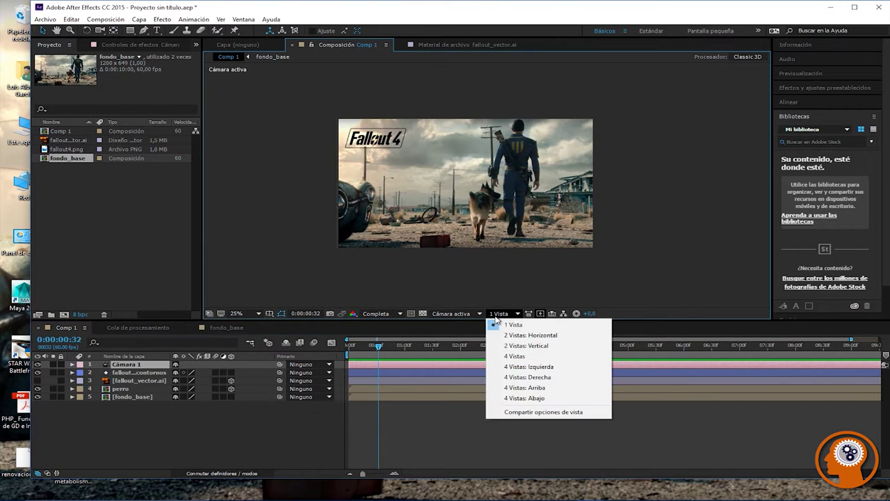
{"action": "left_click", "coordinate": [512, 355]}
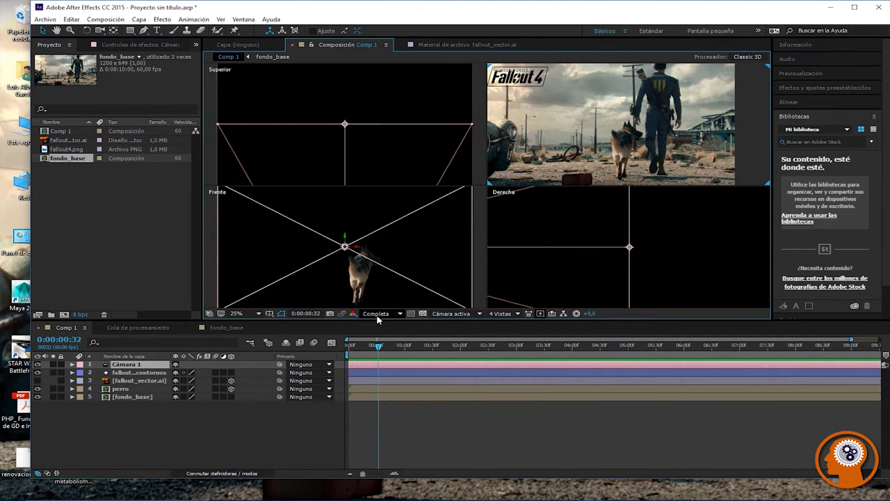
{"action": "left_click_drag", "start_coordinate": [378, 319], "coordinate": [373, 379]}
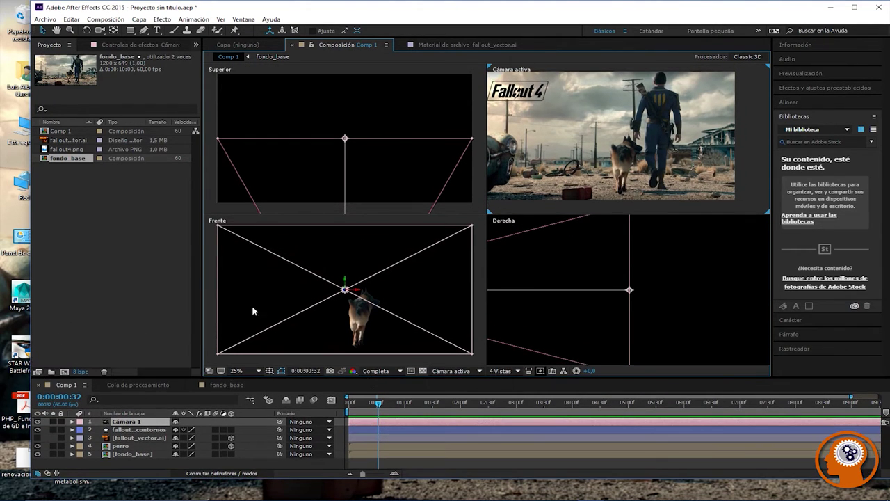
{"action": "left_click_drag", "start_coordinate": [201, 267], "coordinate": [130, 260]}
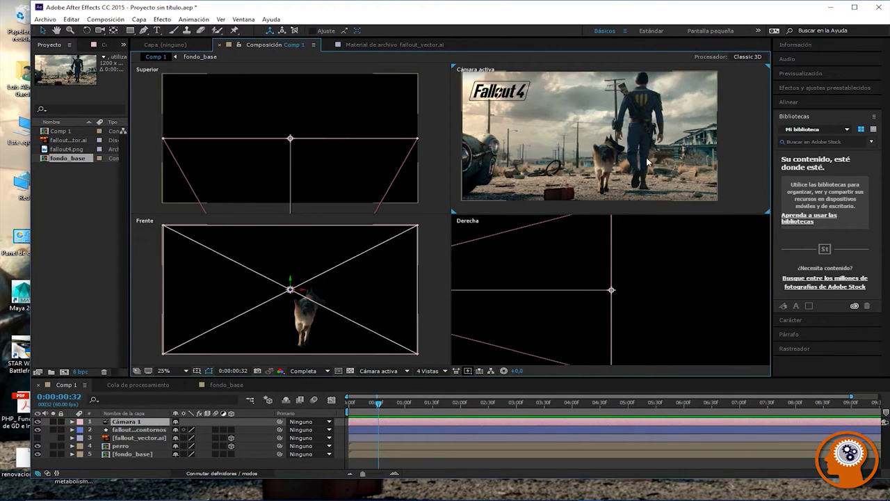
{"action": "scroll", "coordinate": [533, 286], "scroll_direction": "down", "scroll_amount": 3}
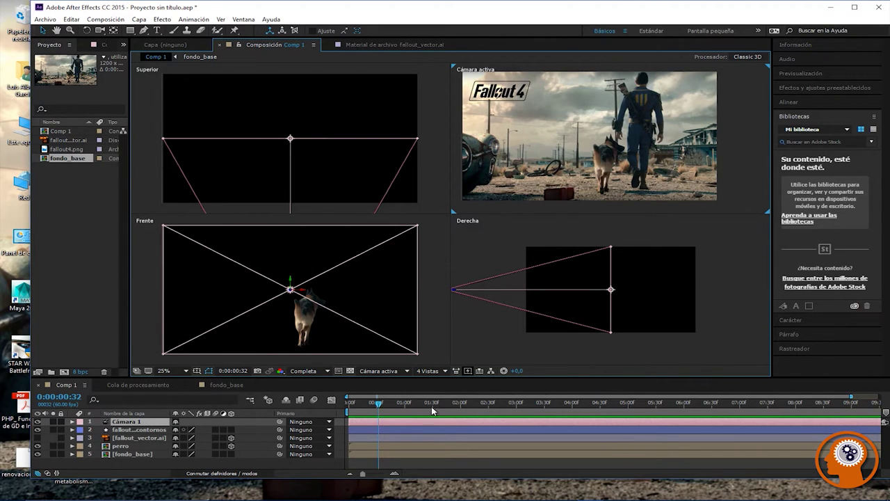
{"action": "left_click_drag", "start_coordinate": [436, 380], "coordinate": [442, 226]}
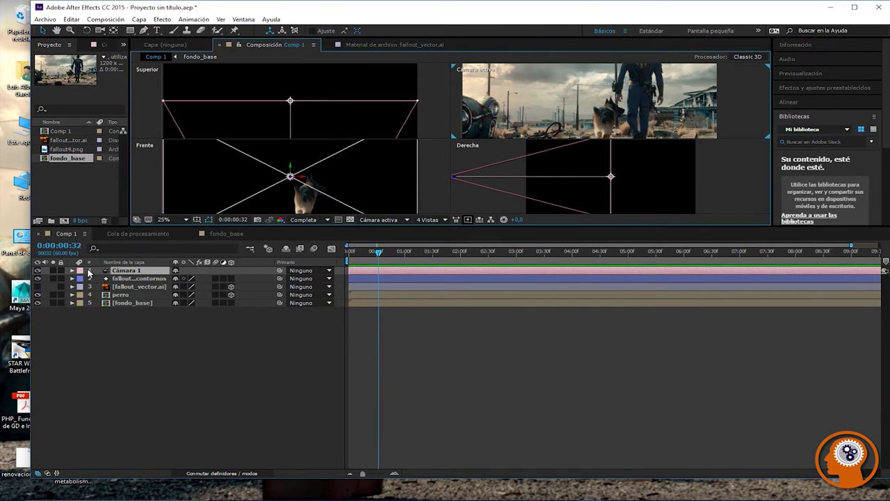
Step: Select Cámara 1, perro and fondo_base, make fondo_base 3D, and reveal their Position values
{"action": "left_click", "coordinate": [72, 270]}
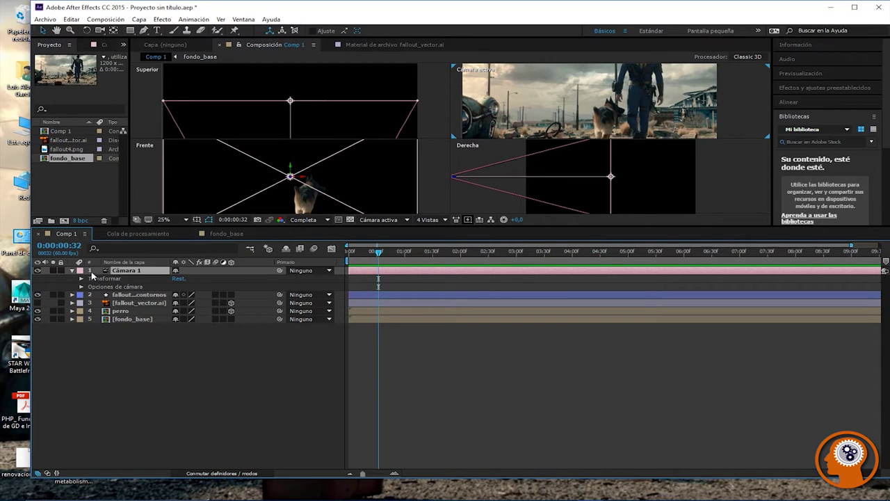
{"action": "left_click", "coordinate": [72, 270]}
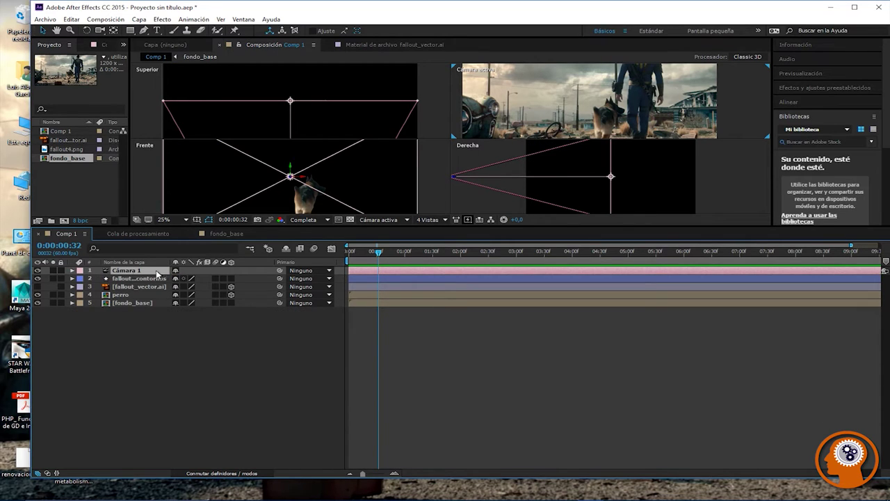
{"action": "left_click", "coordinate": [124, 294], "text": "ctrl"}
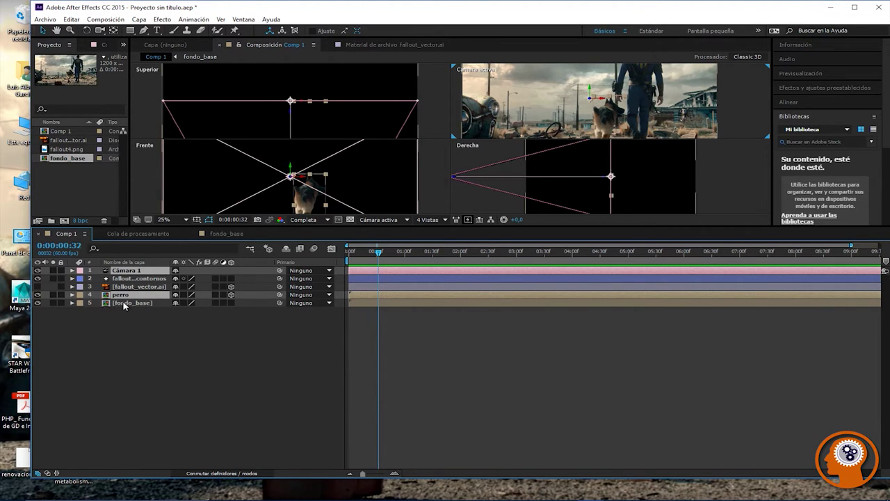
{"action": "left_click", "coordinate": [125, 303], "text": "ctrl"}
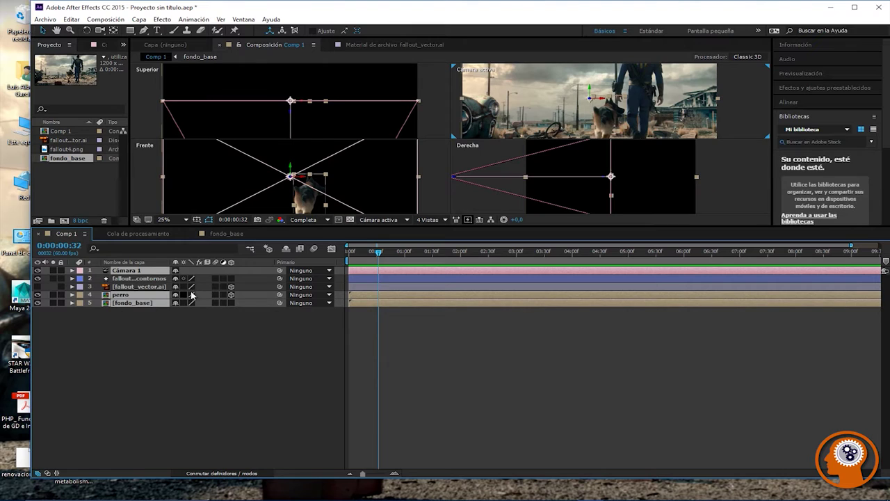
{"action": "left_click", "coordinate": [231, 303]}
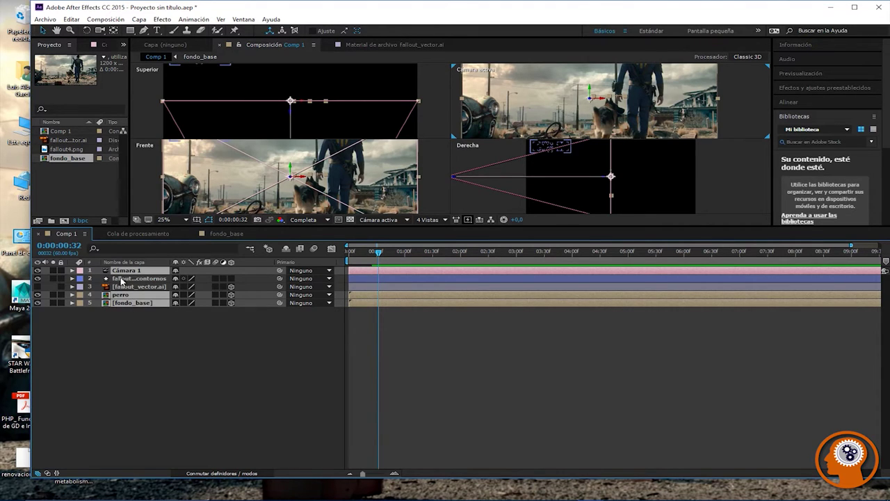
{"action": "key", "text": "p"}
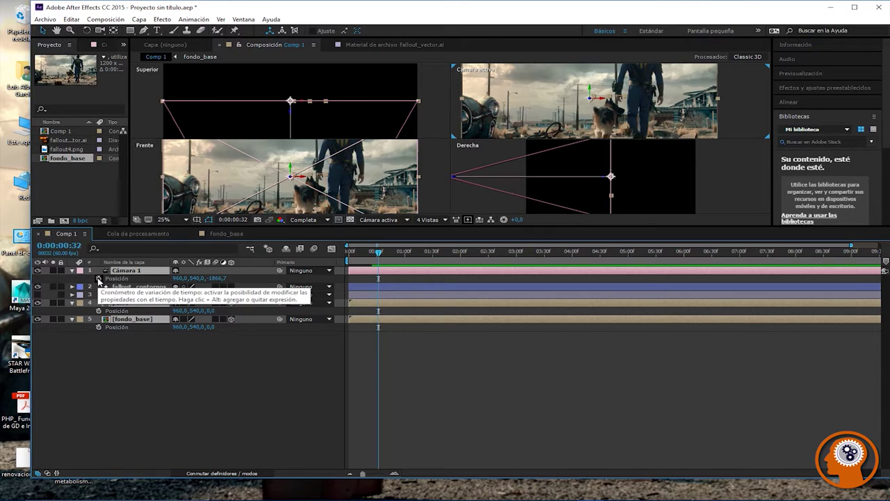
Step: Toggle Position keyframes on the three layers and paste into perro and fondo_base, duplicating layers
{"action": "left_click", "coordinate": [99, 278]}
{"action": "left_click", "coordinate": [99, 279]}
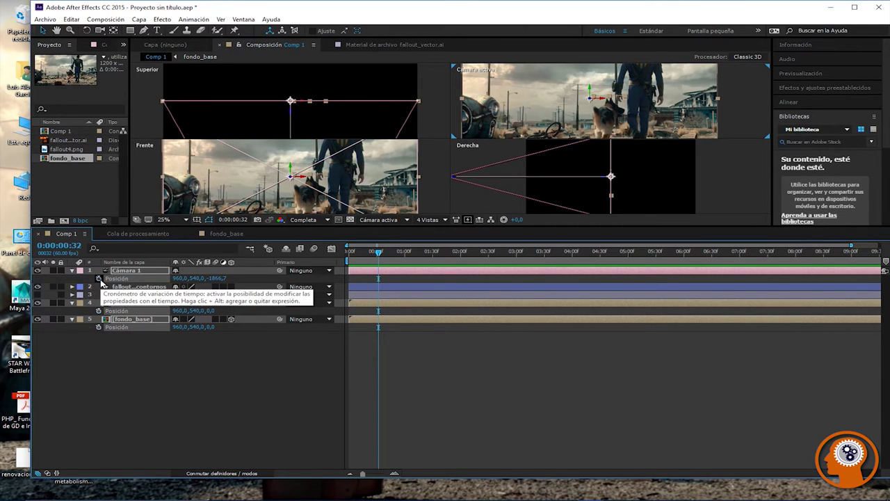
{"action": "left_click", "coordinate": [99, 279]}
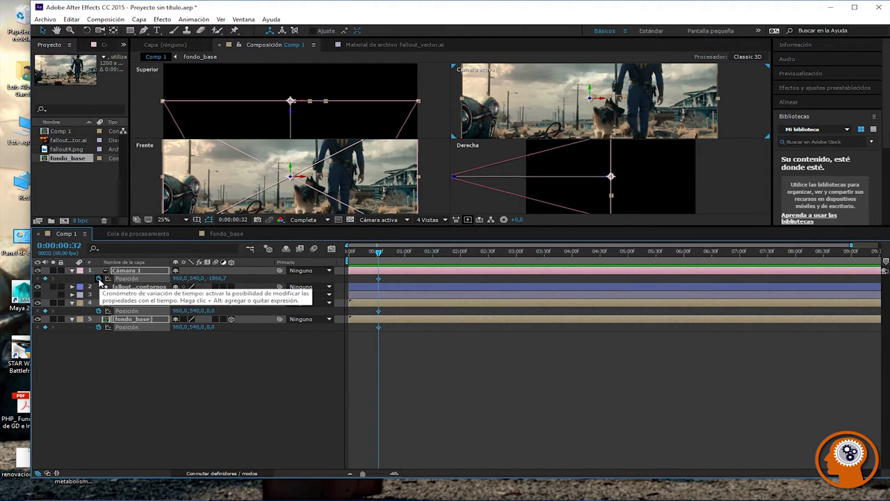
{"action": "left_click", "coordinate": [99, 312]}
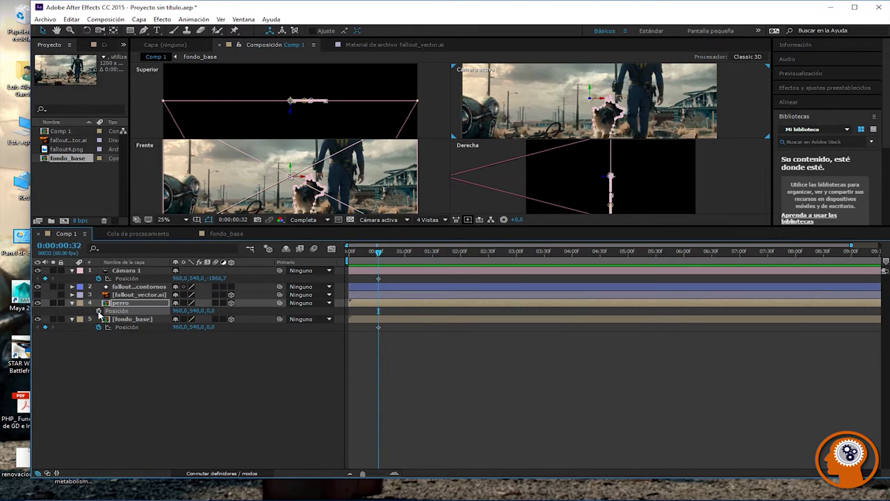
{"action": "key", "text": "ctrl+v"}
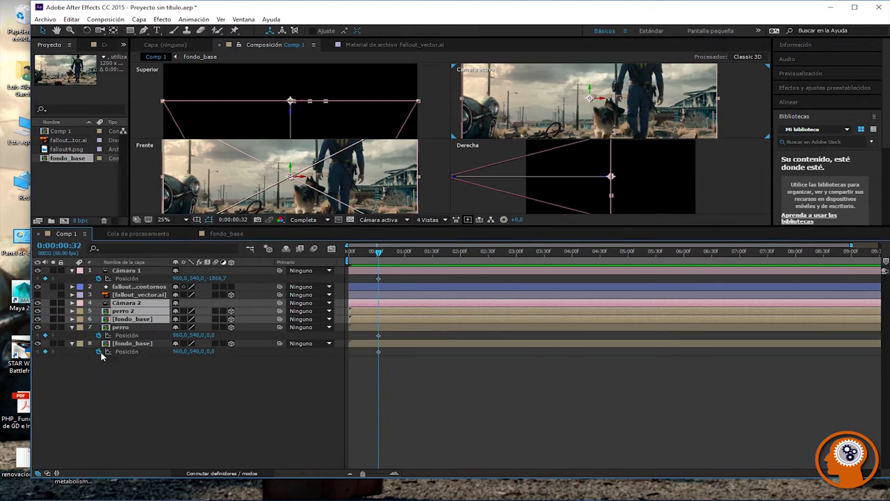
{"action": "left_click", "coordinate": [110, 395]}
{"action": "left_click", "coordinate": [100, 352]}
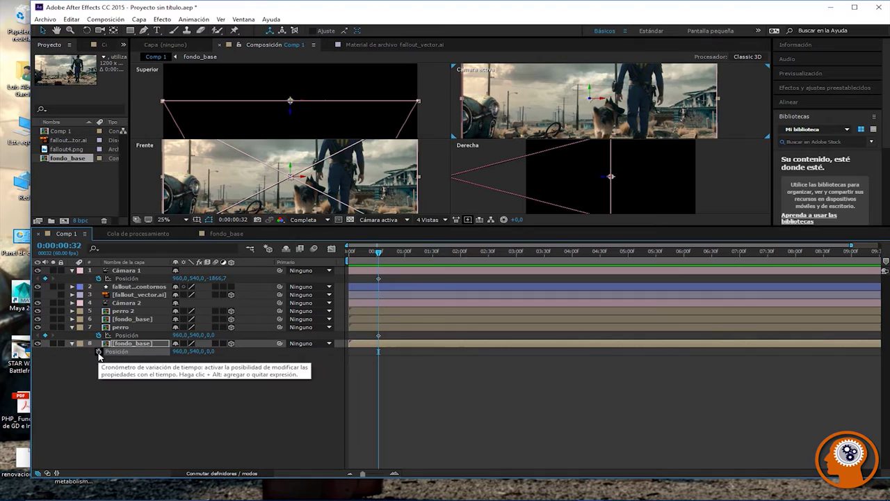
{"action": "key", "text": "ctrl+v"}
{"action": "left_click", "coordinate": [157, 437]}
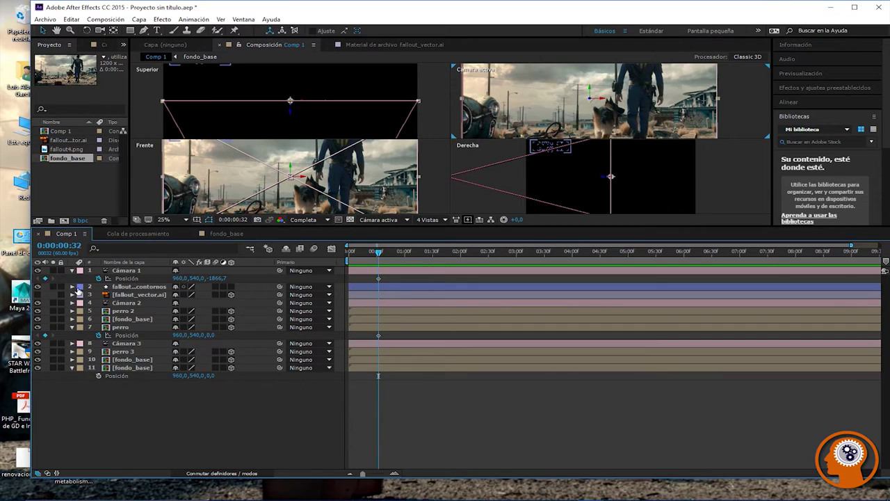
Step: Undo the pasted duplicate layers and fondo_base's 3D switch
{"action": "key", "text": "ctrl+z"}
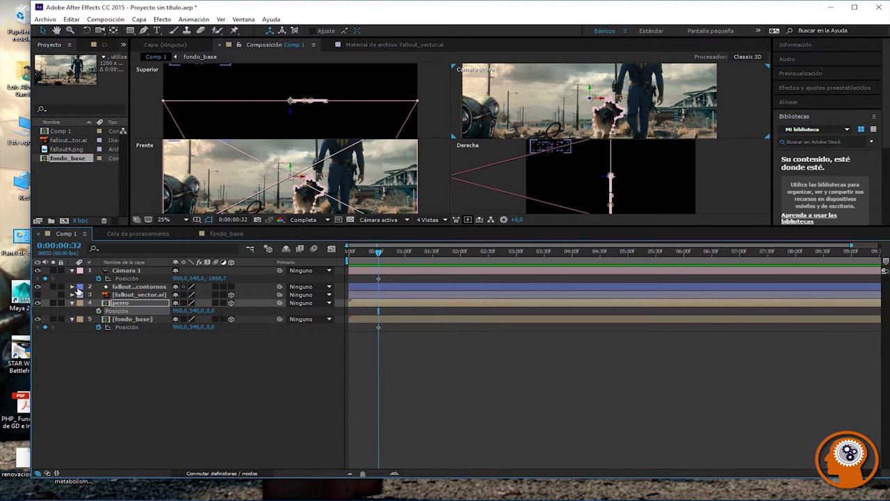
{"action": "key", "text": "ctrl+z"}
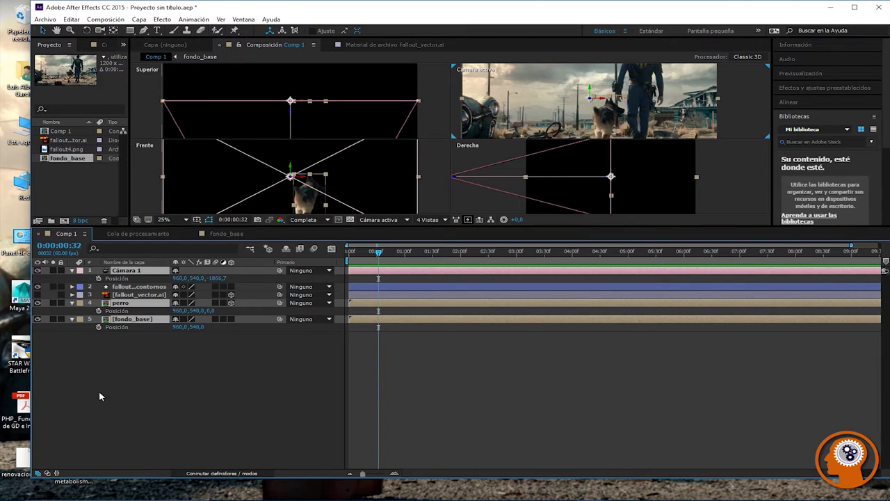
{"action": "left_click", "coordinate": [119, 377]}
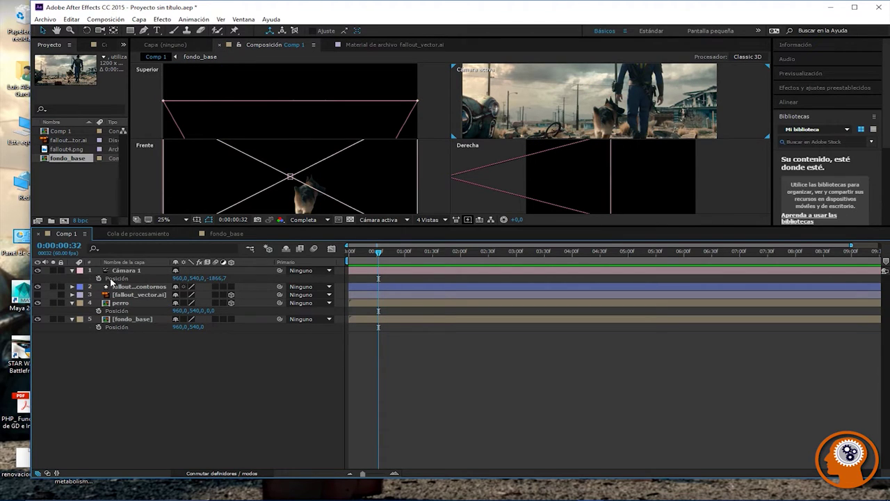
Step: Keyframe Cámara 1's Position, paste Z -1866,7 into perro's Position, and keyframe fondo_base
{"action": "left_click", "coordinate": [111, 279]}
{"action": "right_click", "coordinate": [112, 280]}
{"action": "right_click", "coordinate": [98, 281]}
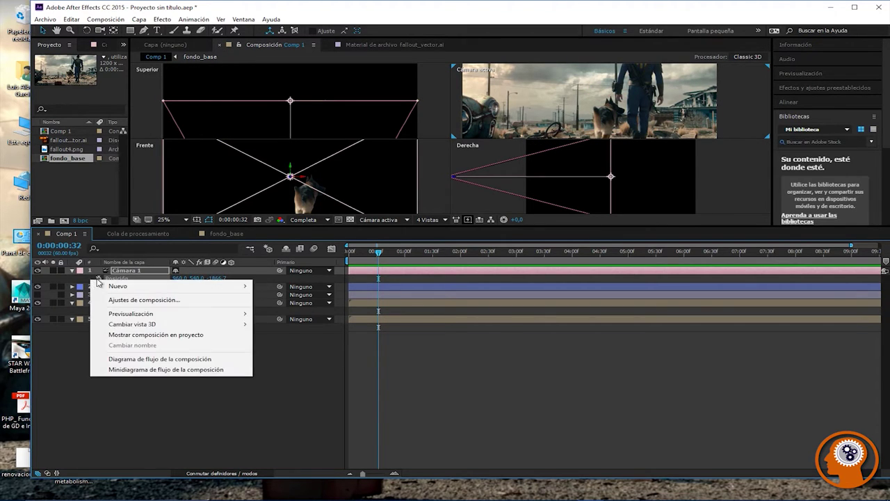
{"action": "key", "text": "Escape"}
{"action": "left_click", "coordinate": [99, 278]}
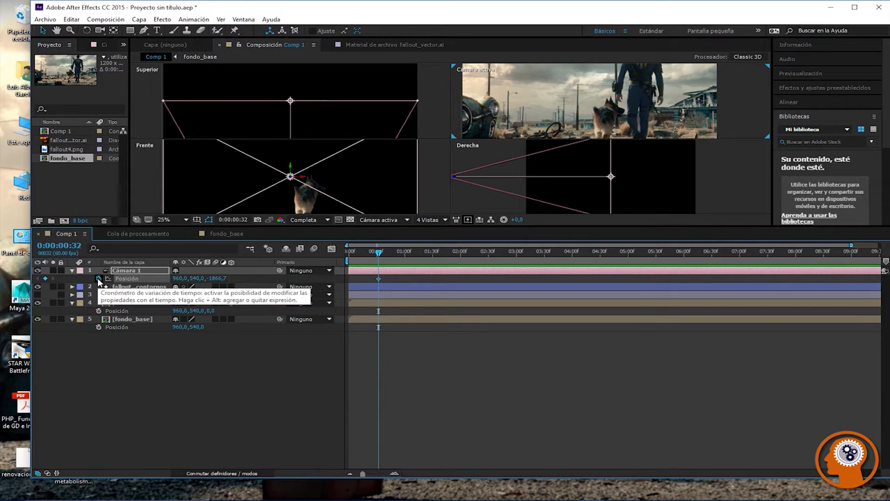
{"action": "left_click", "coordinate": [99, 311]}
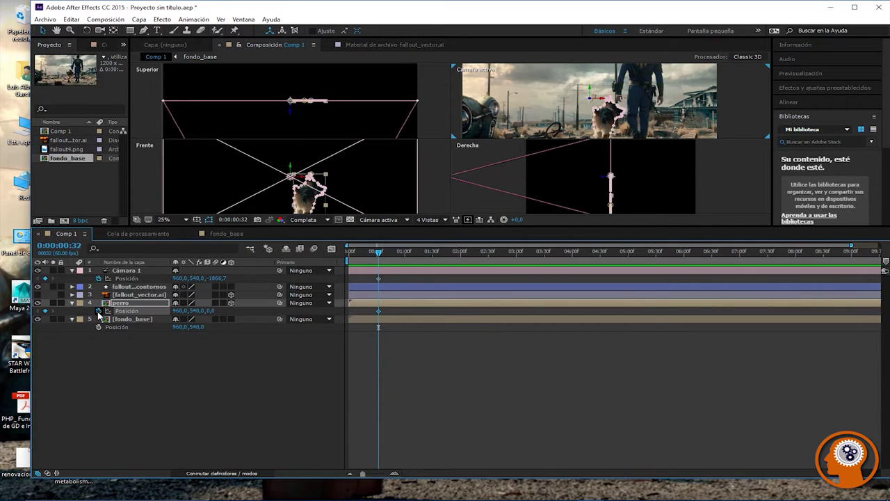
{"action": "left_click", "coordinate": [99, 374]}
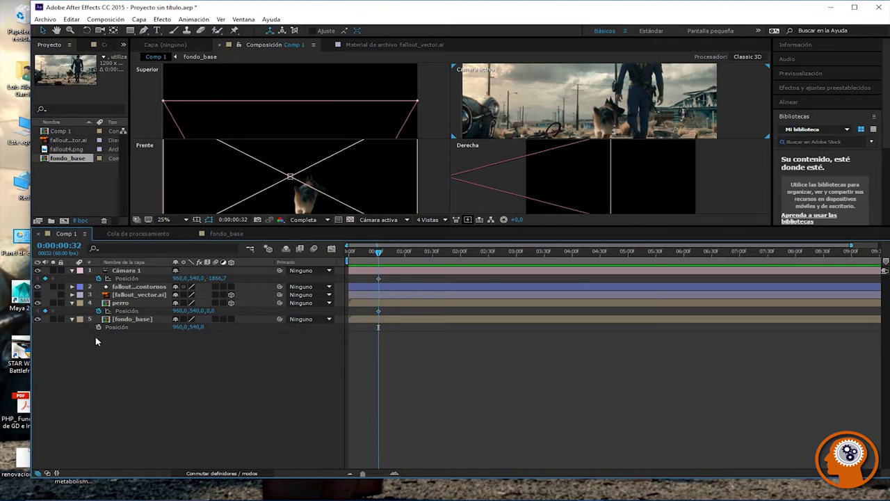
{"action": "left_click", "coordinate": [100, 311]}
{"action": "key", "text": "ctrl+v"}
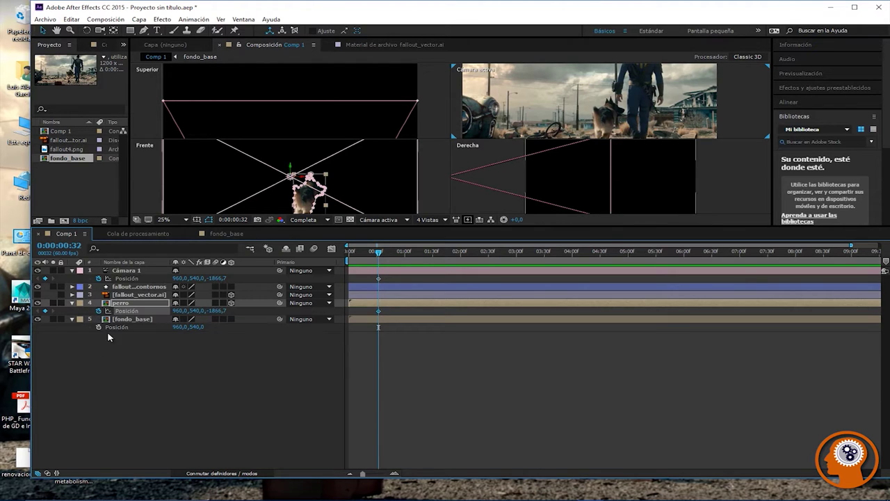
{"action": "left_click", "coordinate": [98, 334]}
{"action": "left_click", "coordinate": [99, 326]}
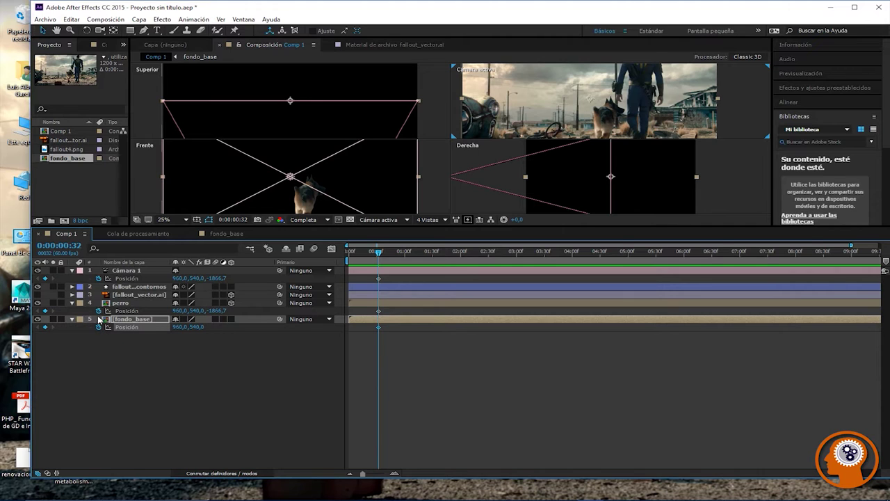
Step: Reset the Position keyframes on Cámara 1 and perro
{"action": "left_click", "coordinate": [100, 278]}
{"action": "left_click", "coordinate": [99, 278]}
{"action": "left_click", "coordinate": [105, 349]}
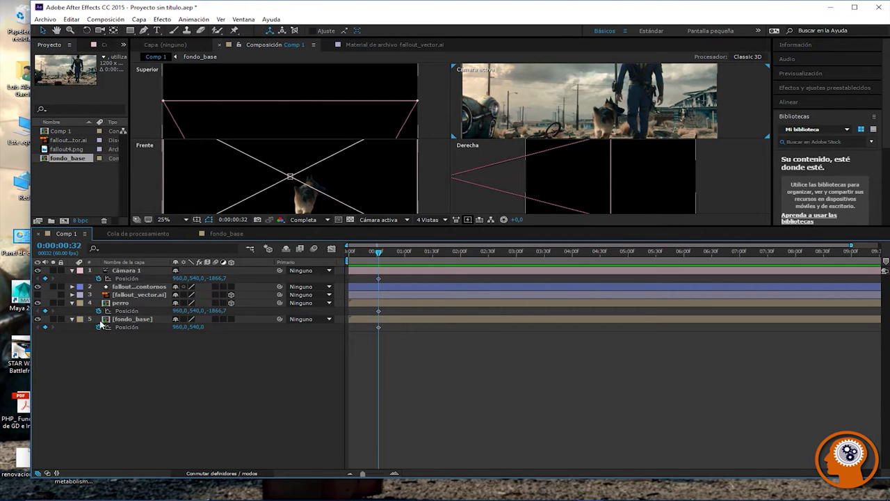
{"action": "left_click", "coordinate": [99, 311]}
{"action": "left_click", "coordinate": [99, 311]}
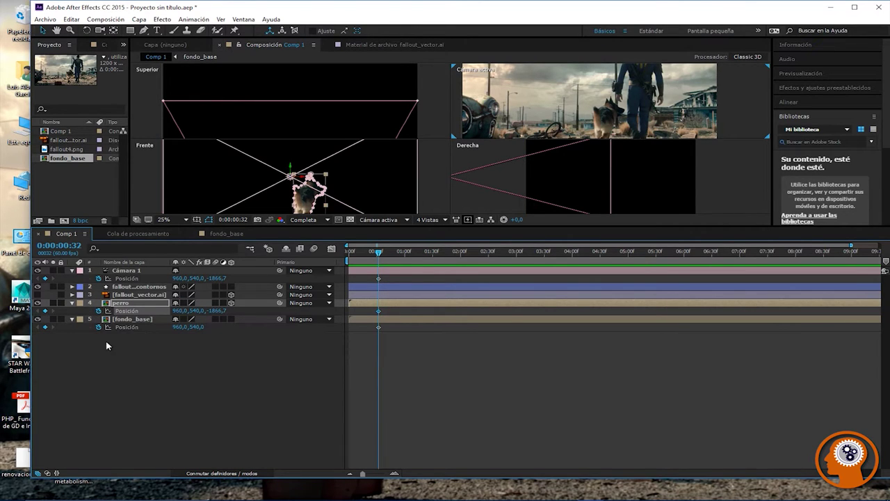
{"action": "left_click", "coordinate": [101, 327]}
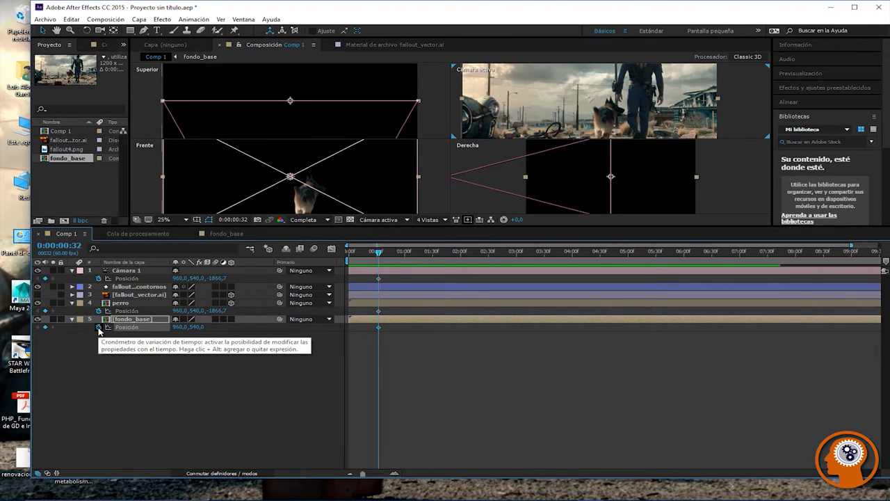
{"action": "left_click", "coordinate": [100, 311]}
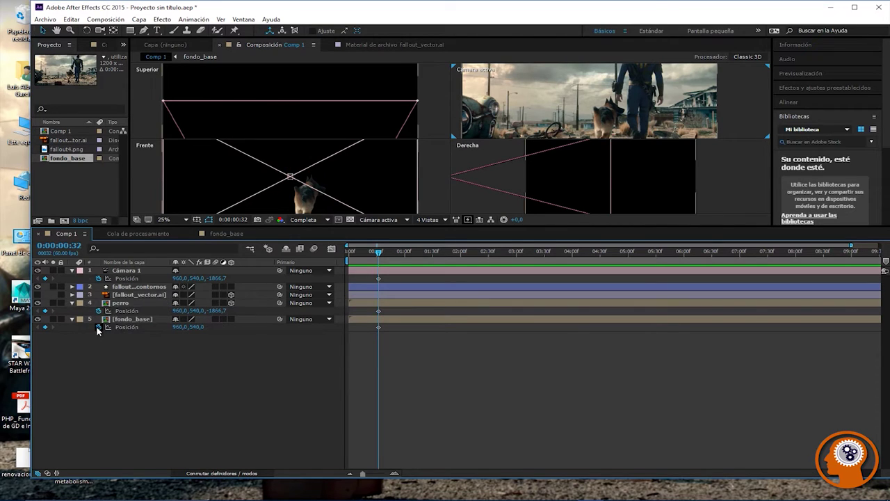
Step: Re-keyframe fondo_base's Position at 0:00:00:32 and select the perro layer
{"action": "left_click", "coordinate": [99, 327]}
{"action": "left_click", "coordinate": [98, 328]}
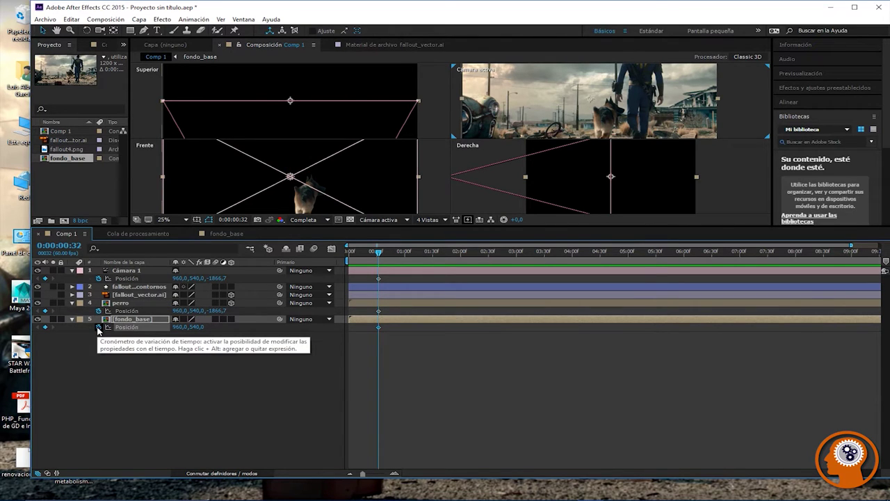
{"action": "left_click", "coordinate": [99, 327]}
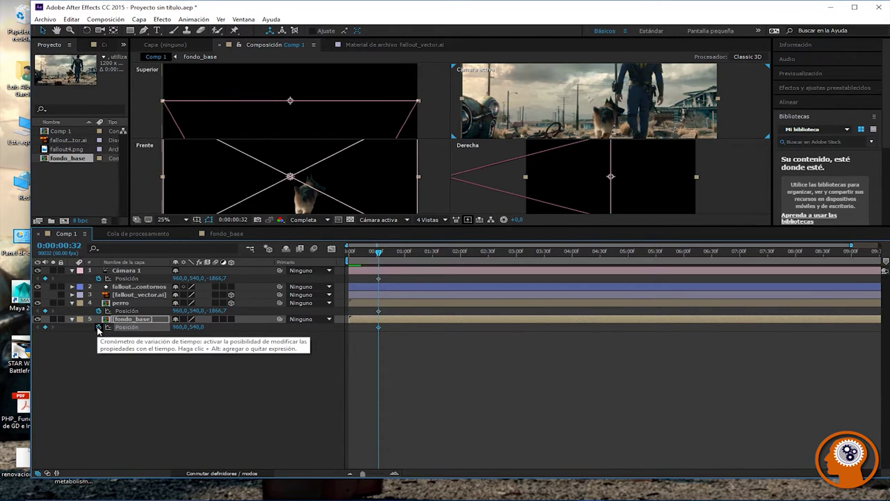
{"action": "left_click", "coordinate": [99, 327]}
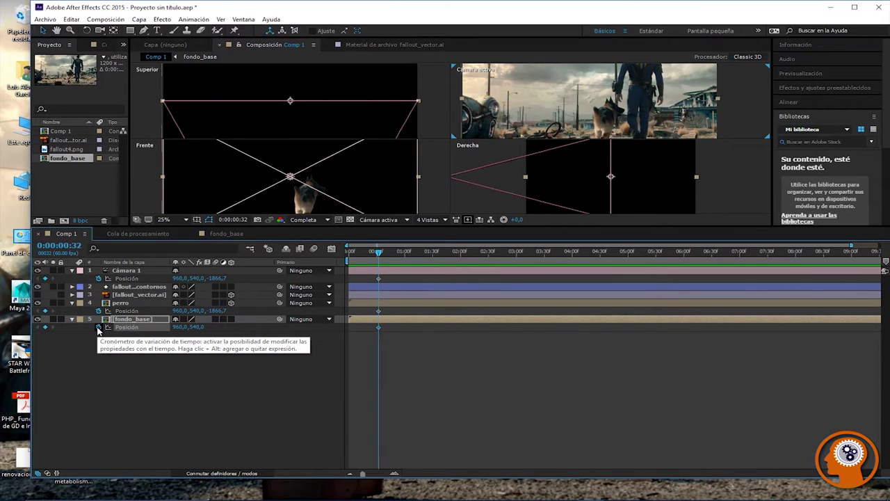
{"action": "left_click", "coordinate": [99, 312]}
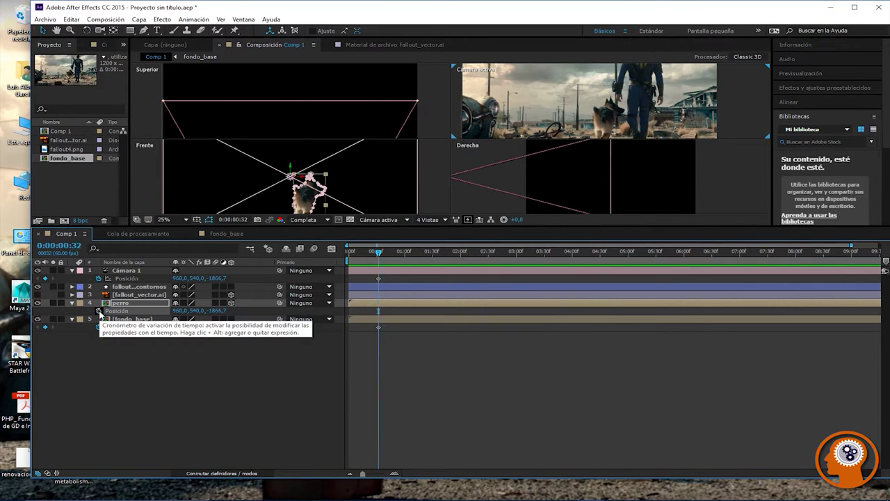
{"action": "left_click", "coordinate": [98, 328]}
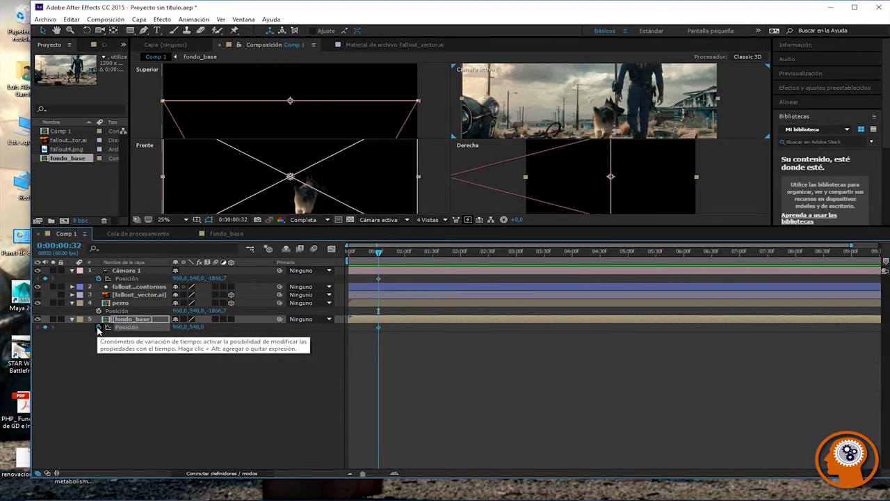
{"action": "left_click", "coordinate": [98, 328]}
{"action": "left_click", "coordinate": [94, 360]}
{"action": "left_click", "coordinate": [75, 305]}
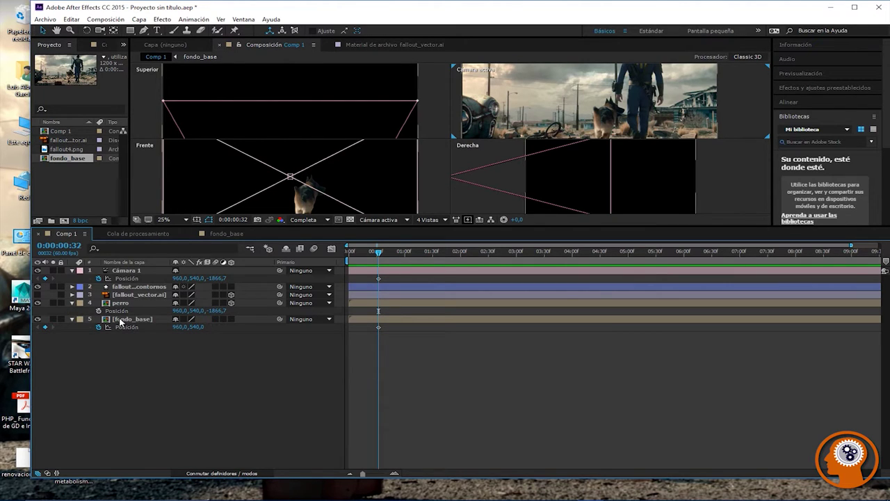
Step: Make fondo_base a 3D layer and collapse all expanded layer properties
{"action": "left_click", "coordinate": [232, 319]}
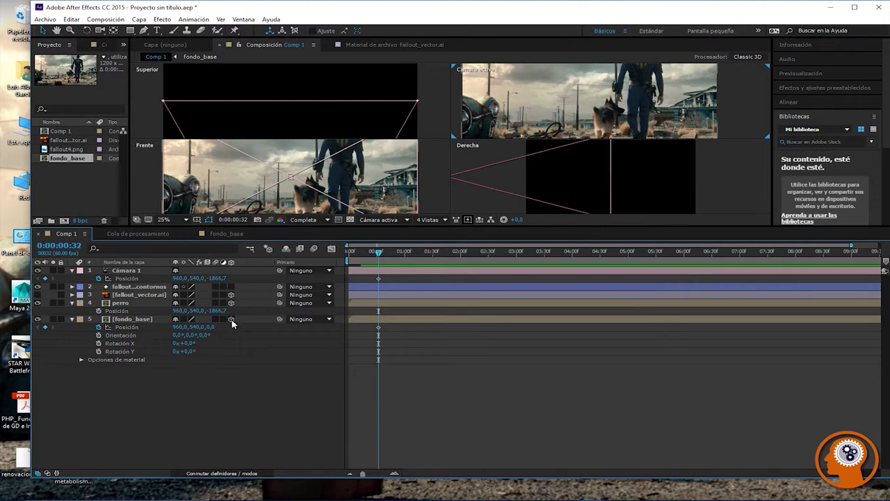
{"action": "left_click", "coordinate": [72, 319]}
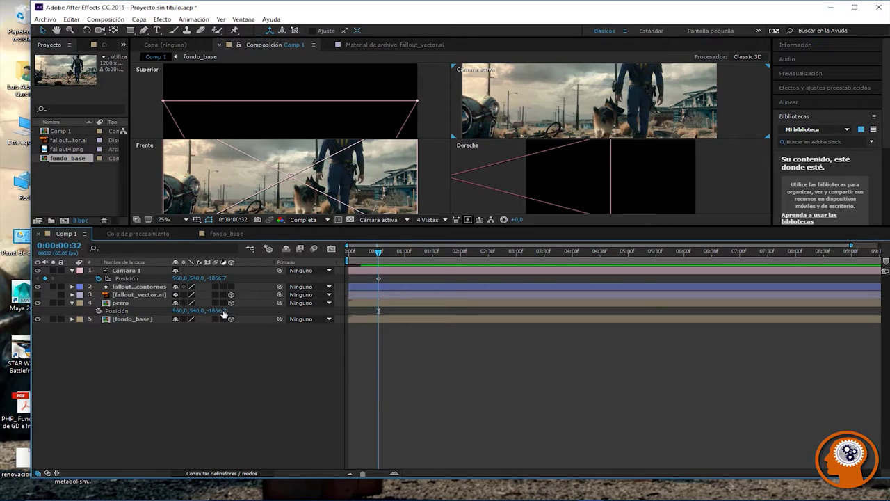
{"action": "left_click", "coordinate": [72, 319]}
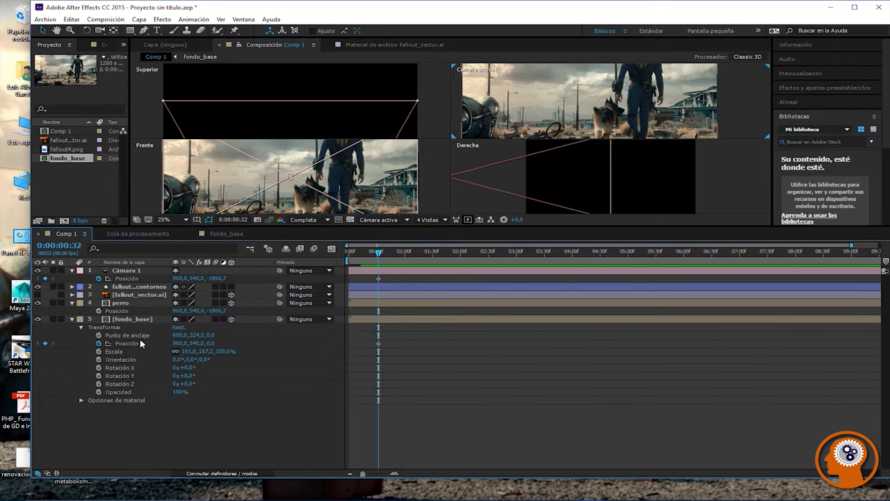
{"action": "left_click", "coordinate": [81, 328]}
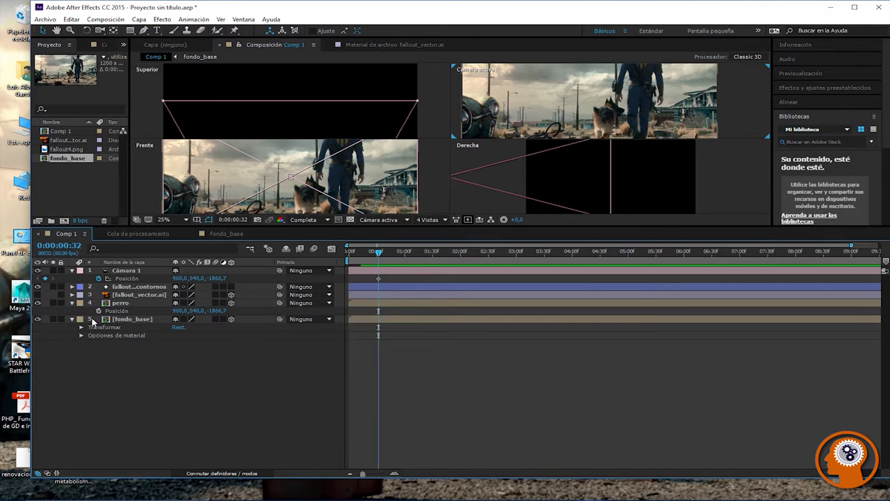
{"action": "key", "text": "ctrl+grave"}
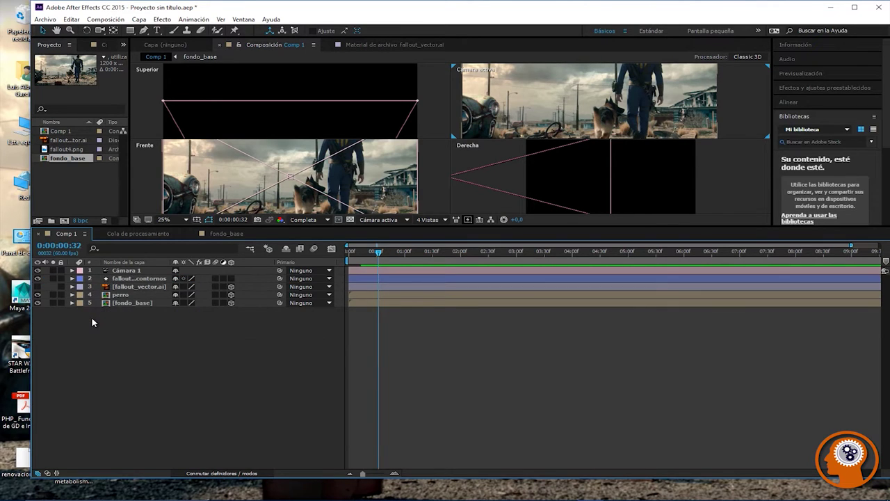
Step: Show Position for all five layers and re-keyframe fondo_base's Position at Z -1866,7
{"action": "left_click", "coordinate": [130, 271]}
{"action": "left_click", "coordinate": [130, 304], "text": "shift"}
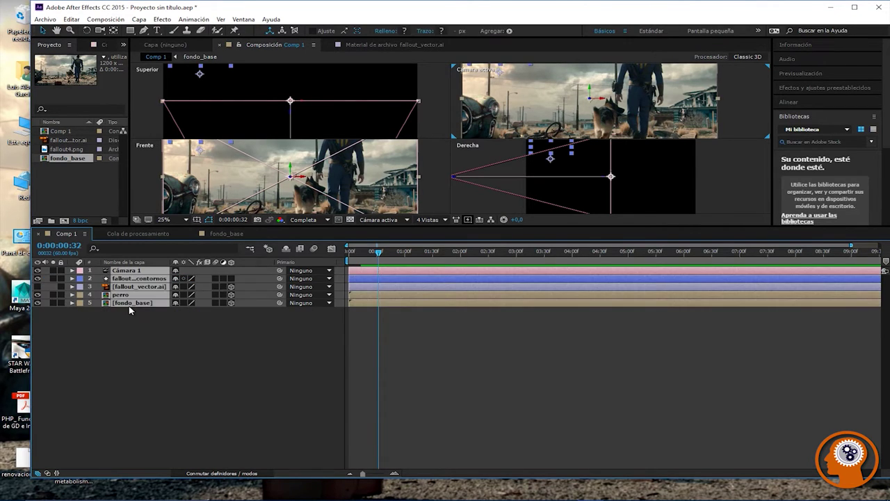
{"action": "key", "text": "p"}
{"action": "left_click", "coordinate": [216, 365]}
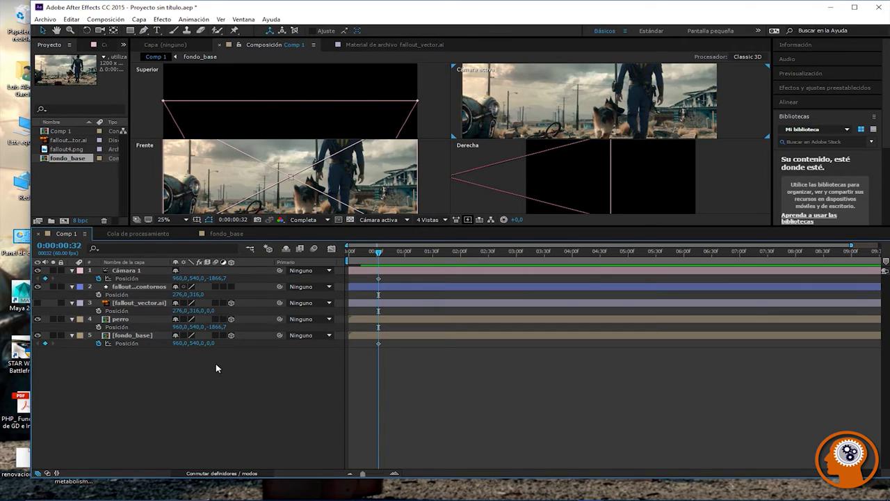
{"action": "left_click", "coordinate": [99, 345]}
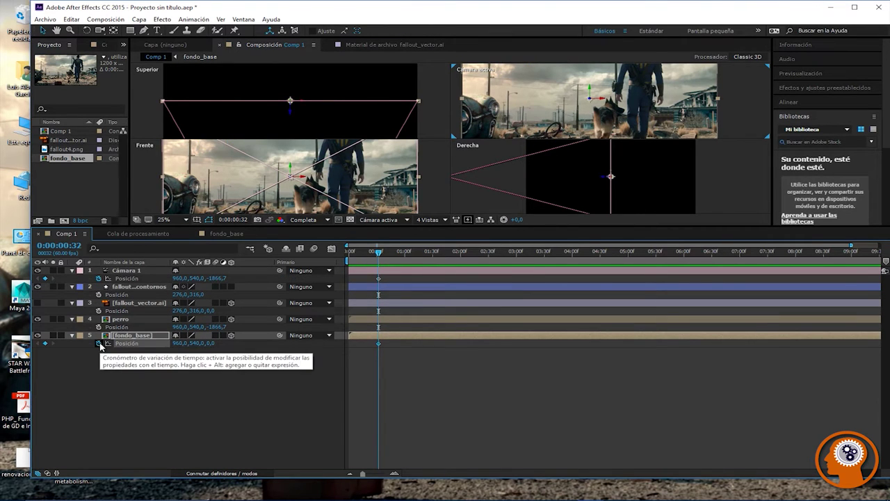
{"action": "left_click", "coordinate": [100, 344]}
{"action": "left_click", "coordinate": [150, 387]}
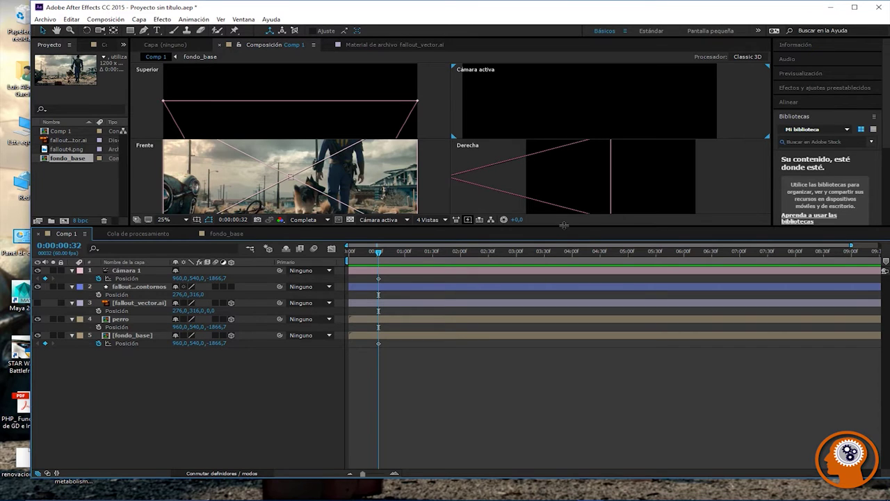
Step: Enlarge the viewers, zoom out the Derecha view, and make fallout_vector.ai visible
{"action": "left_click_drag", "start_coordinate": [563, 226], "coordinate": [562, 318]}
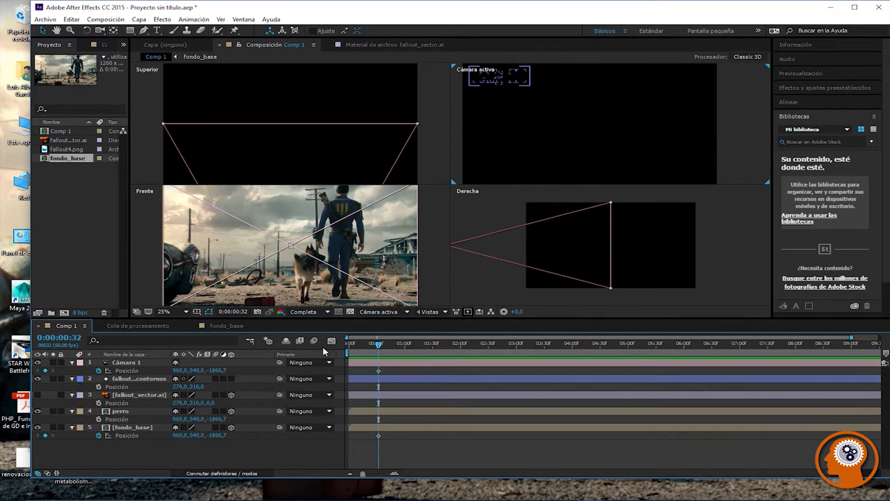
{"action": "scroll", "coordinate": [535, 129], "scroll_direction": "down", "scroll_amount": 4}
{"action": "scroll", "coordinate": [536, 129], "scroll_direction": "up", "scroll_amount": 4}
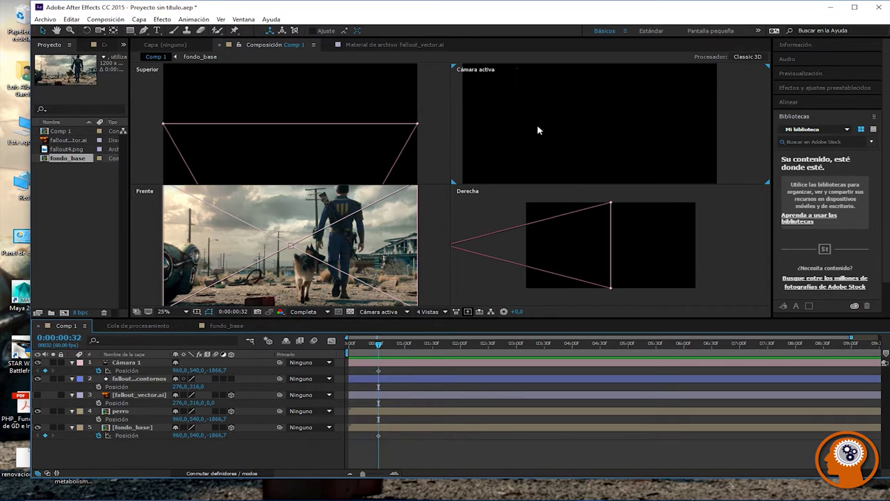
{"action": "scroll", "coordinate": [538, 130], "scroll_direction": "down", "scroll_amount": 1}
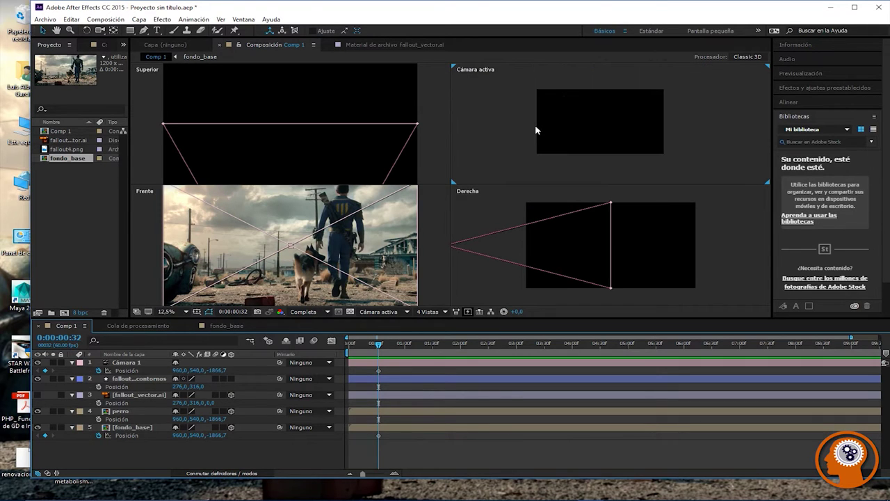
{"action": "left_click", "coordinate": [38, 395]}
{"action": "scroll", "coordinate": [489, 229], "scroll_direction": "down", "scroll_amount": 1}
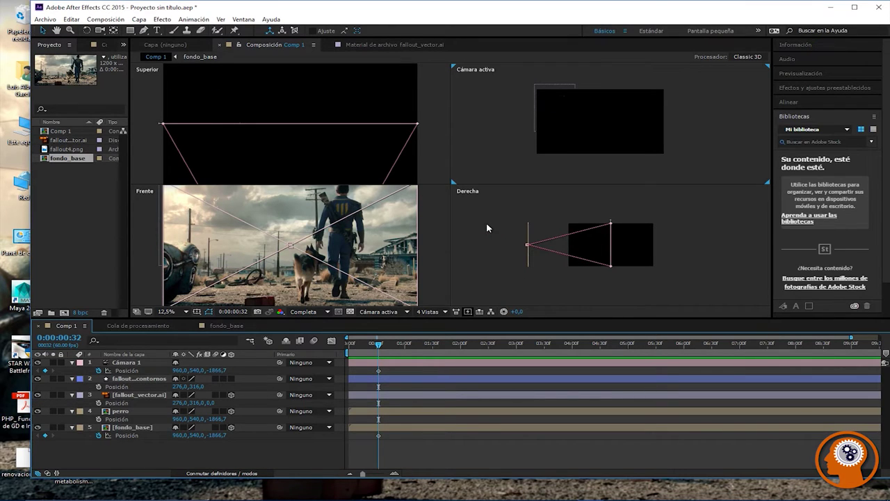
Step: Select and deselect fondo_base, fallout_vector.ai and Cámara 1 in the views, leaving nothing selected
{"action": "left_click", "coordinate": [528, 238]}
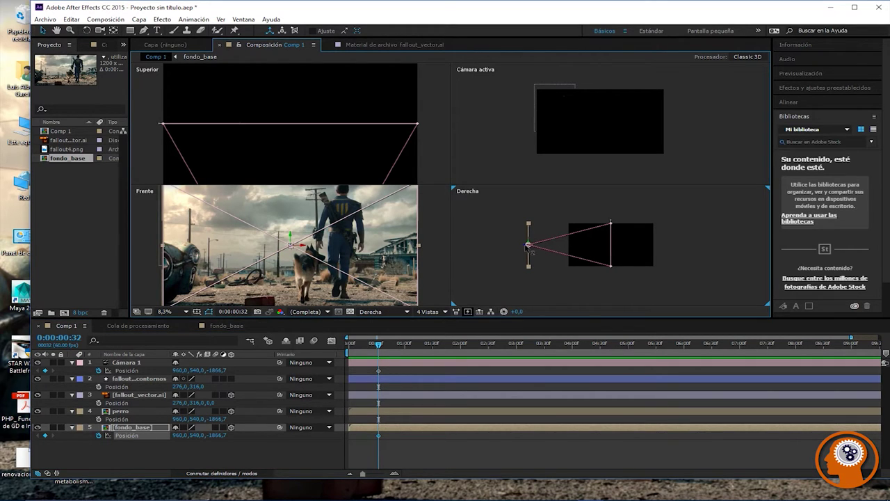
{"action": "left_click", "coordinate": [559, 242]}
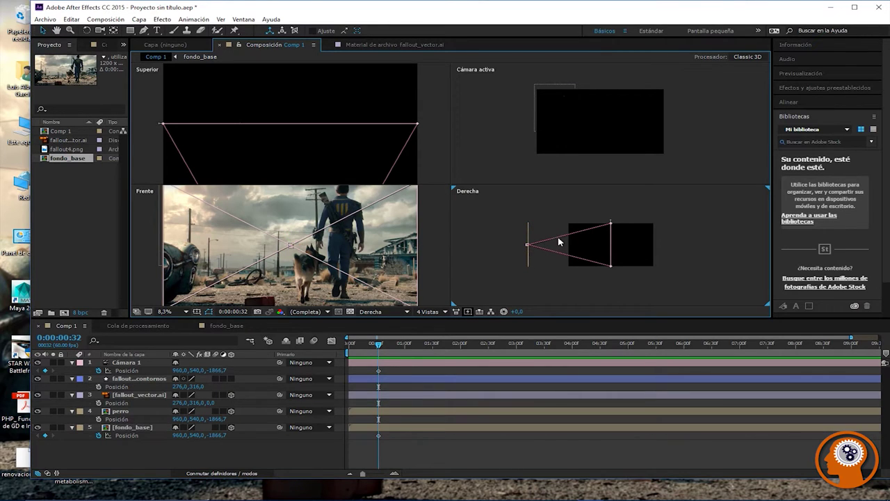
{"action": "left_click", "coordinate": [612, 240]}
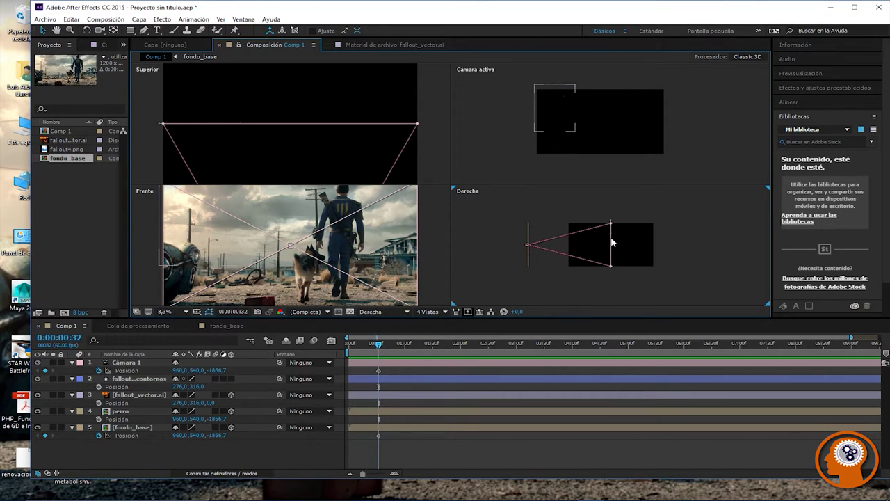
{"action": "left_click", "coordinate": [564, 256]}
{"action": "left_click", "coordinate": [153, 368]}
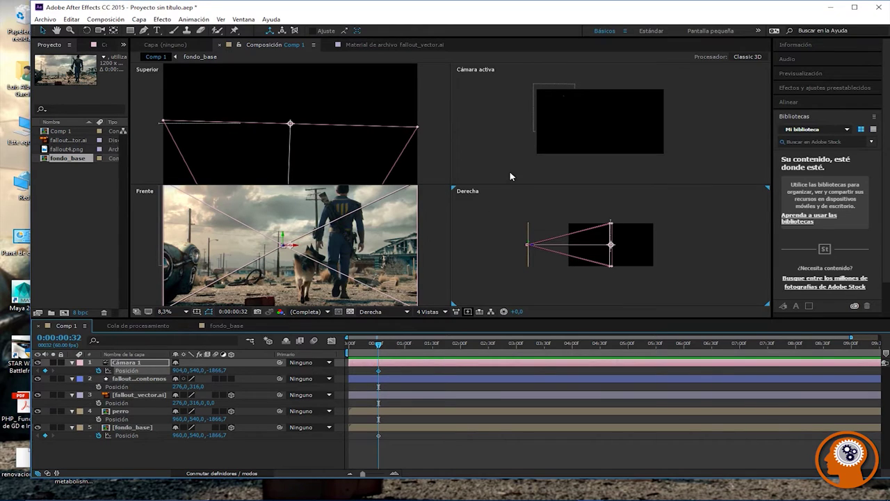
{"action": "left_click", "coordinate": [574, 126]}
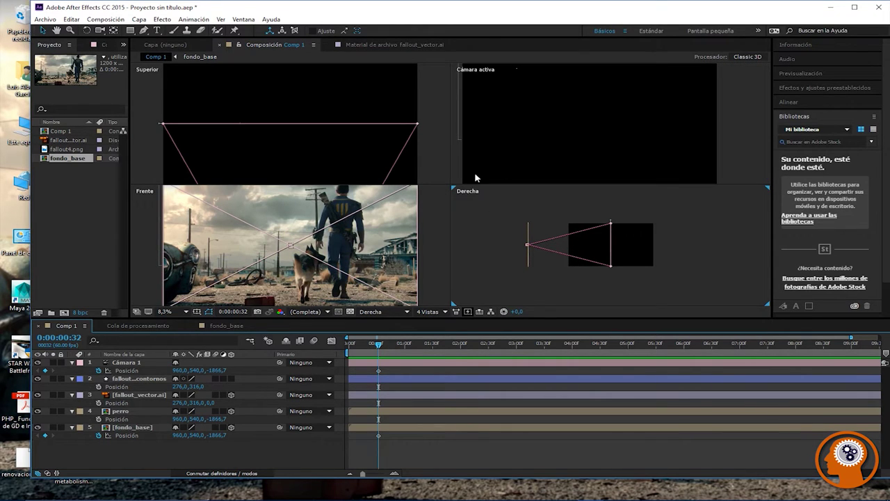
{"action": "left_click", "coordinate": [322, 312]}
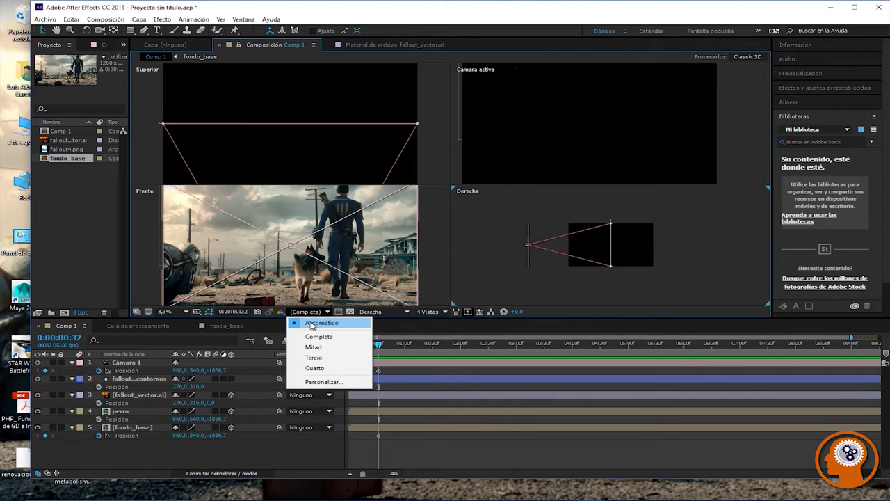
Step: Set preview resolution to Completa and cycle the bottom-right view through Cámara 1, Izquierda, Derecha
{"action": "left_click", "coordinate": [314, 338]}
{"action": "left_click", "coordinate": [375, 312]}
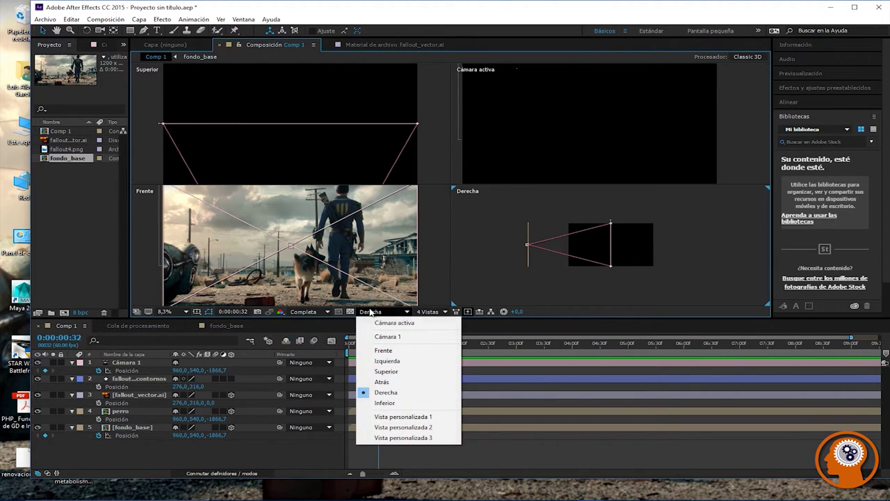
{"action": "left_click", "coordinate": [377, 338]}
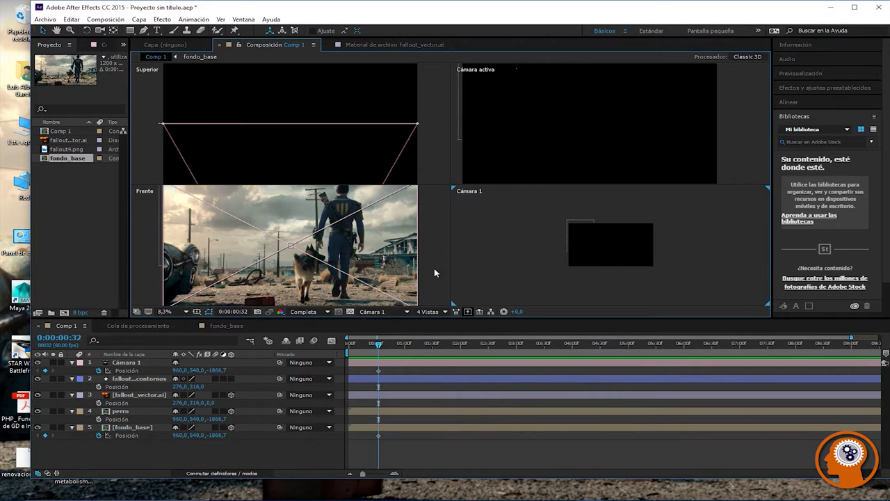
{"action": "left_click", "coordinate": [372, 312]}
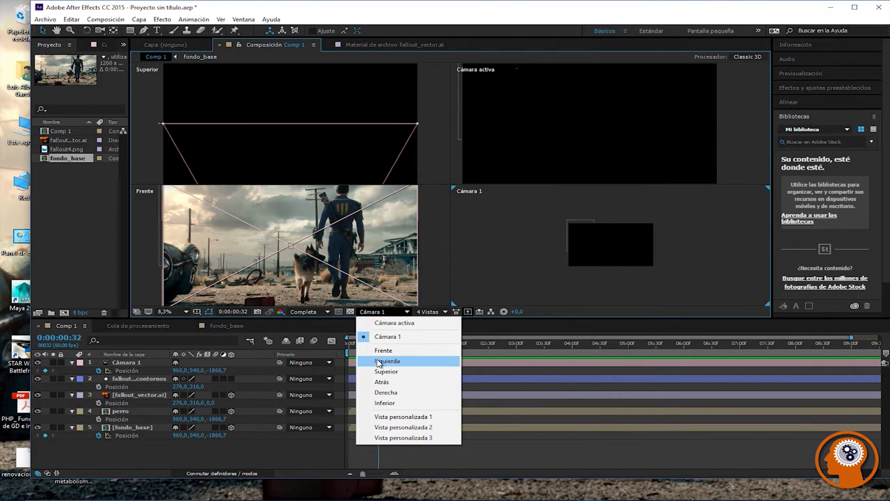
{"action": "left_click", "coordinate": [379, 362]}
{"action": "left_click", "coordinate": [376, 311]}
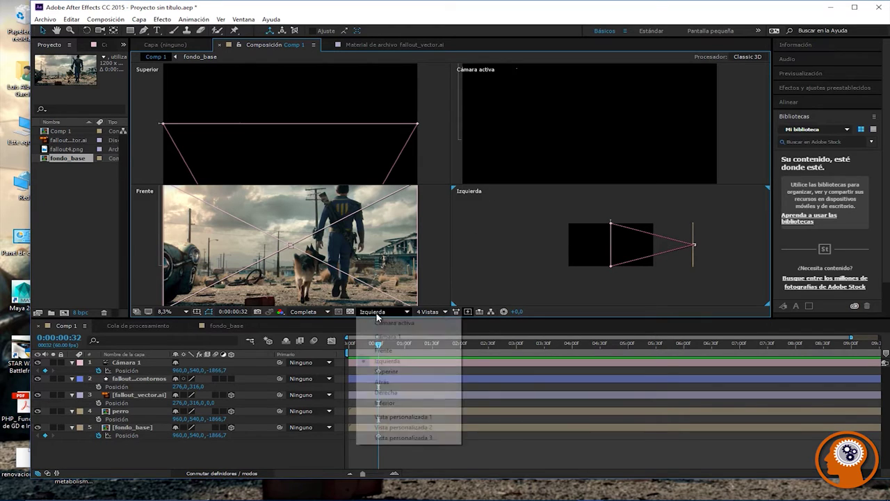
{"action": "left_click", "coordinate": [387, 392]}
Step: Show Cámara 1 in the top-right view zoomed to 25%, with no layer selected
{"action": "left_click", "coordinate": [513, 132]}
{"action": "scroll", "coordinate": [581, 137], "scroll_direction": "down", "scroll_amount": 1}
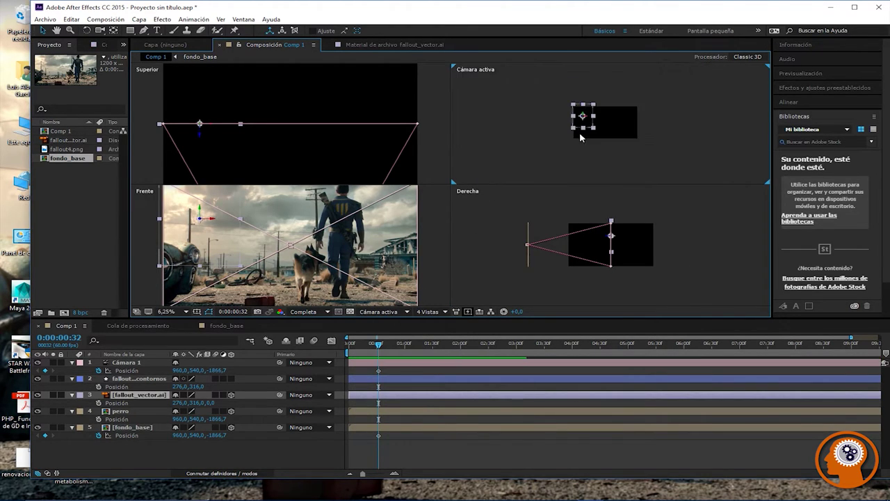
{"action": "left_click", "coordinate": [377, 312]}
{"action": "left_click", "coordinate": [374, 339]}
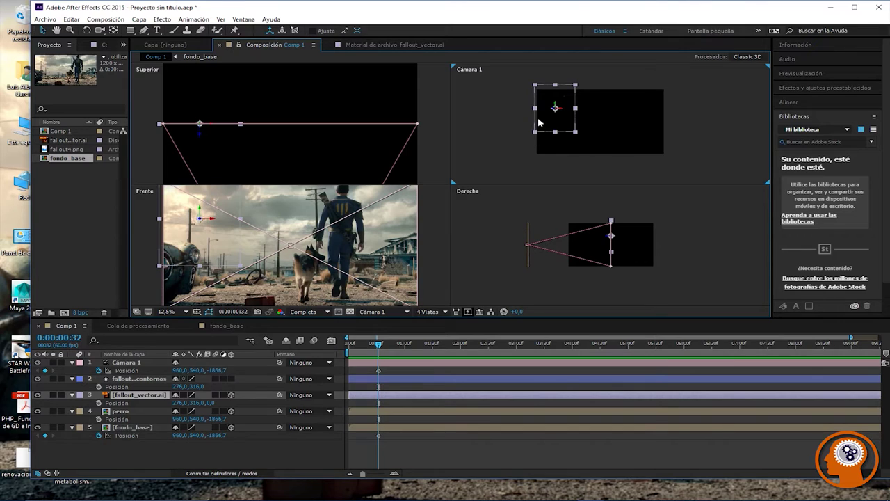
{"action": "key", "text": "period"}
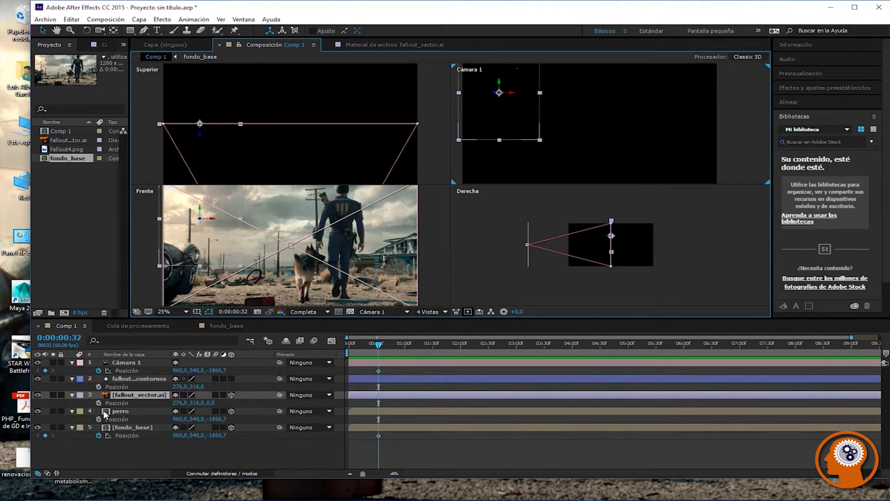
{"action": "left_click", "coordinate": [117, 451]}
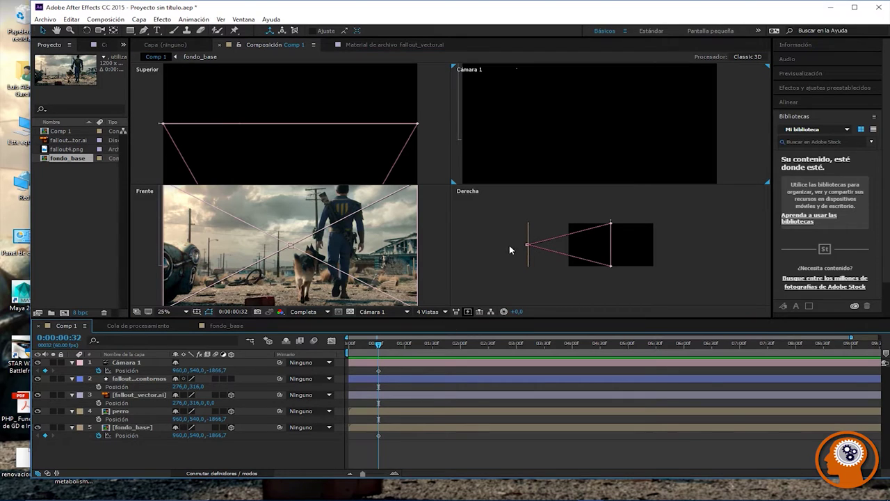
{"action": "left_click", "coordinate": [528, 256]}
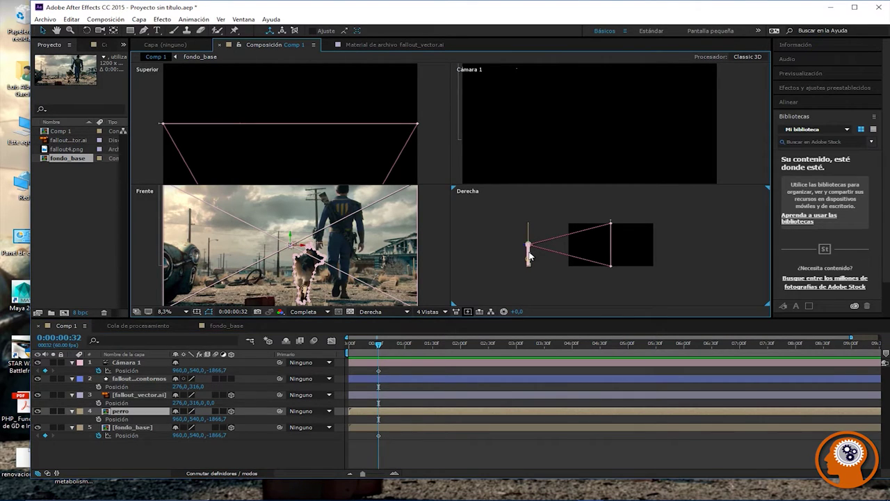
{"action": "left_click", "coordinate": [546, 243]}
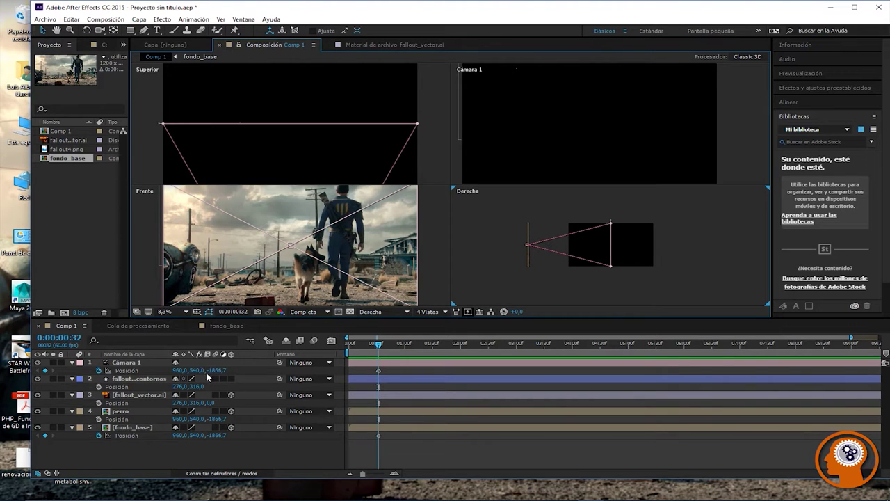
Step: Scrub Cámara 1's Position values, pushing it back in depth and then closer
{"action": "mouse_move", "coordinate": [179, 370]}
{"action": "left_mouse_down"}
{"action": "mouse_move", "coordinate": [127, 370]}
{"action": "mouse_move", "coordinate": [194, 373]}
{"action": "left_mouse_up"}
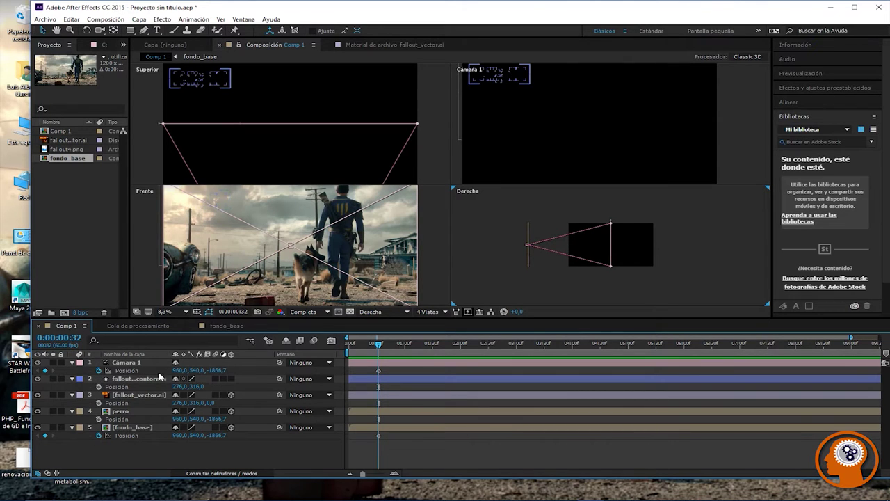
{"action": "left_click_drag", "start_coordinate": [217, 370], "coordinate": [126, 370]}
{"action": "left_click_drag", "start_coordinate": [120, 338], "coordinate": [178, 341]}
Step: Zoom and pan the Derecha view, then drag Cámara 1 back along Z to about -2575,7
{"action": "scroll", "coordinate": [527, 245], "scroll_direction": "up", "scroll_amount": 4}
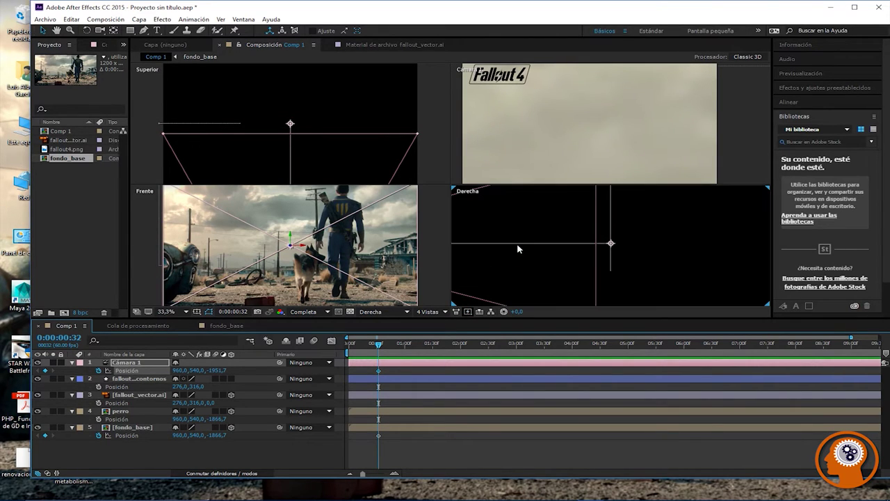
{"action": "left_click_drag", "start_coordinate": [518, 245], "coordinate": [760, 245]}
{"action": "left_click_drag", "start_coordinate": [542, 241], "coordinate": [648, 238]}
{"action": "left_click_drag", "start_coordinate": [548, 238], "coordinate": [525, 225]}
{"action": "key", "text": "v"}
{"action": "scroll", "coordinate": [532, 232], "scroll_direction": "down", "scroll_amount": 2}
{"action": "scroll", "coordinate": [536, 237], "scroll_direction": "up", "scroll_amount": 2}
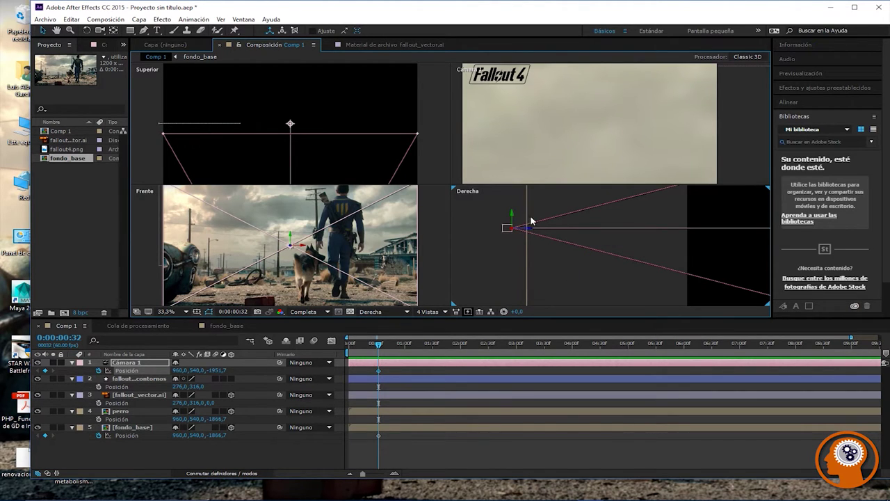
{"action": "left_click_drag", "start_coordinate": [531, 230], "coordinate": [582, 220]}
{"action": "key", "text": "comma"}
{"action": "key", "text": "comma"}
{"action": "key", "text": "comma"}
{"action": "key", "text": "comma"}
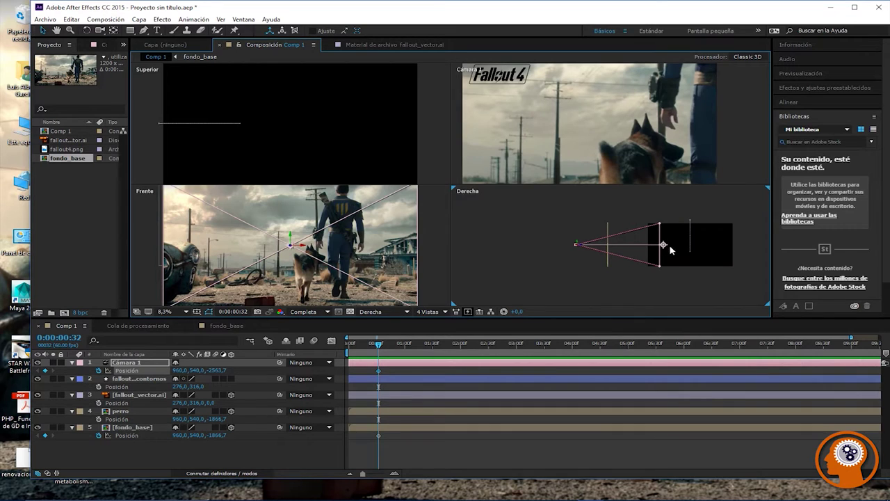
Step: Move Cámara 1's point of interest left and nudge the camera in the Derecha view
{"action": "left_click_drag", "start_coordinate": [663, 244], "coordinate": [621, 245]}
{"action": "left_click_drag", "start_coordinate": [611, 244], "coordinate": [602, 246]}
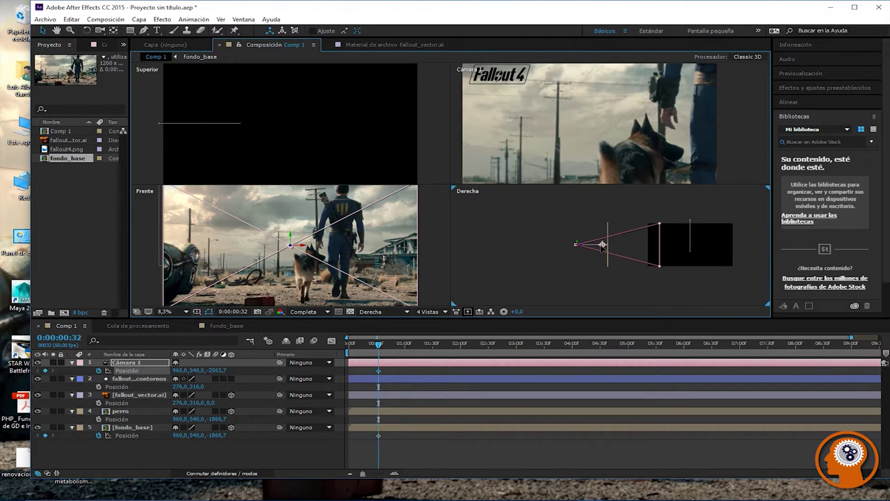
{"action": "mouse_move", "coordinate": [608, 244]}
{"action": "left_mouse_down"}
{"action": "mouse_move", "coordinate": [615, 254]}
{"action": "mouse_move", "coordinate": [603, 226]}
{"action": "mouse_move", "coordinate": [613, 252]}
{"action": "mouse_move", "coordinate": [583, 278]}
{"action": "mouse_move", "coordinate": [606, 272]}
{"action": "mouse_move", "coordinate": [608, 229]}
{"action": "mouse_move", "coordinate": [617, 243]}
{"action": "mouse_move", "coordinate": [605, 270]}
{"action": "mouse_move", "coordinate": [647, 285]}
{"action": "mouse_move", "coordinate": [636, 299]}
{"action": "mouse_move", "coordinate": [647, 268]}
{"action": "mouse_move", "coordinate": [632, 245]}
{"action": "mouse_move", "coordinate": [532, 242]}
{"action": "mouse_move", "coordinate": [638, 245]}
{"action": "mouse_move", "coordinate": [573, 284]}
{"action": "mouse_move", "coordinate": [549, 257]}
{"action": "mouse_move", "coordinate": [588, 209]}
{"action": "mouse_move", "coordinate": [629, 250]}
{"action": "mouse_move", "coordinate": [629, 221]}
{"action": "mouse_move", "coordinate": [650, 205]}
{"action": "mouse_move", "coordinate": [642, 244]}
{"action": "mouse_move", "coordinate": [612, 244]}
{"action": "left_mouse_up"}
{"action": "scroll", "coordinate": [632, 255], "scroll_direction": "up", "scroll_amount": 2}
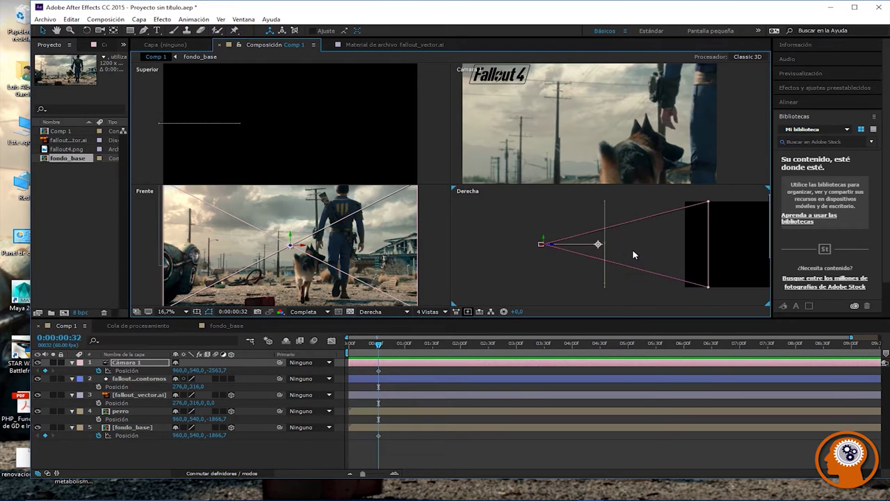
{"action": "scroll", "coordinate": [633, 255], "scroll_direction": "up", "scroll_amount": 1}
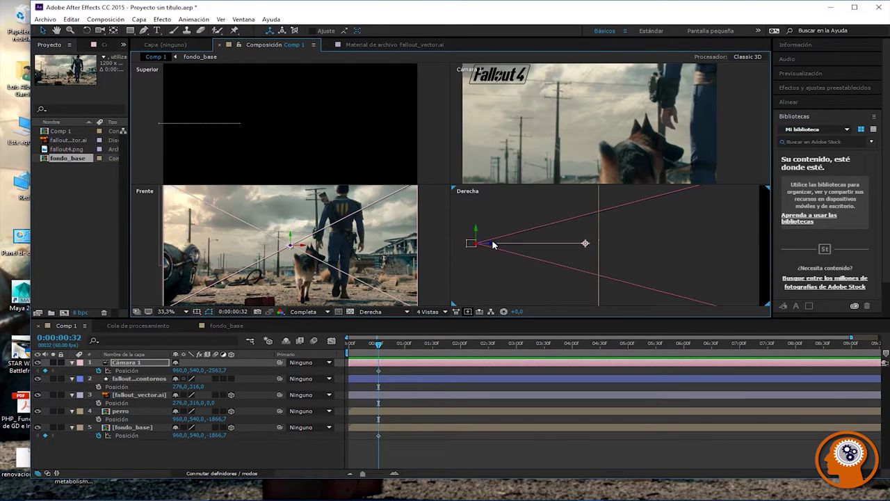
{"action": "mouse_move", "coordinate": [491, 245]}
{"action": "left_mouse_down"}
{"action": "mouse_move", "coordinate": [512, 249]}
{"action": "mouse_move", "coordinate": [497, 248]}
{"action": "left_mouse_up"}
{"action": "scroll", "coordinate": [557, 159], "scroll_direction": "down", "scroll_amount": 2}
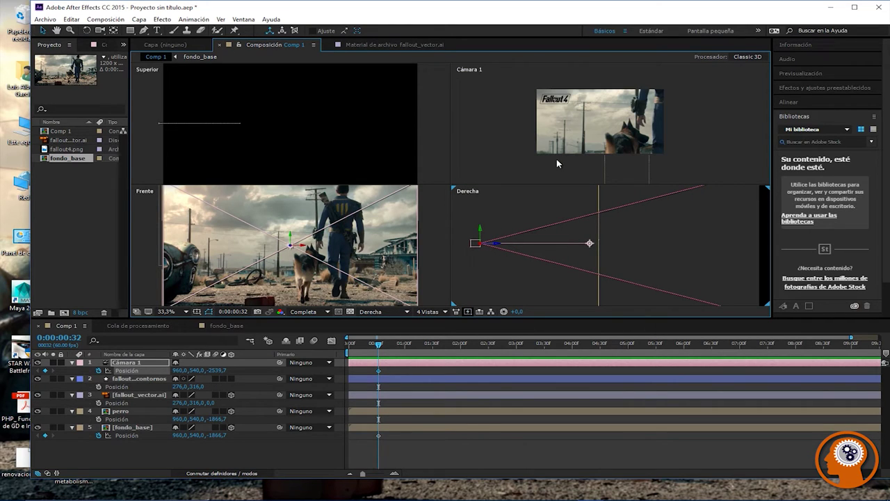
Step: Reselect Cámara 1 and pan the Derecha view to show the whole camera and black layer
{"action": "left_click", "coordinate": [498, 246]}
{"action": "left_click", "coordinate": [495, 245]}
{"action": "left_click_drag", "start_coordinate": [465, 245], "coordinate": [489, 246]}
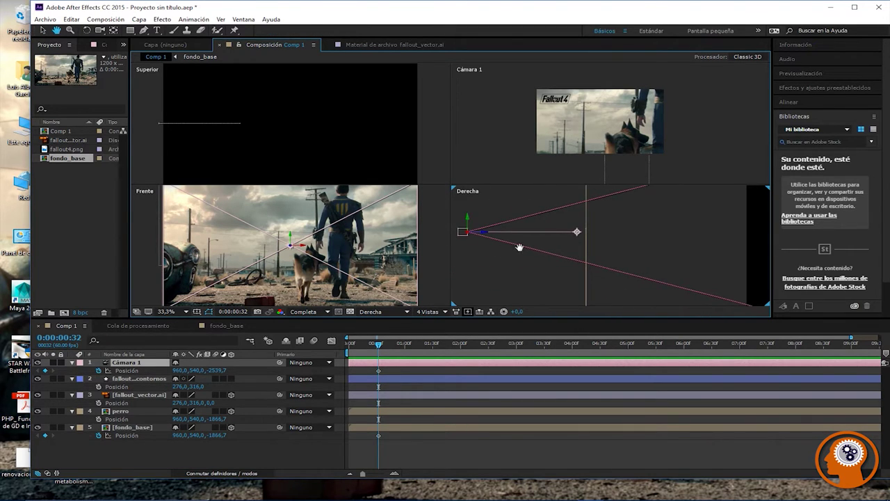
{"action": "scroll", "coordinate": [576, 260], "scroll_direction": "down", "scroll_amount": 4}
{"action": "left_click_drag", "start_coordinate": [573, 249], "coordinate": [503, 247]}
{"action": "key", "text": "v"}
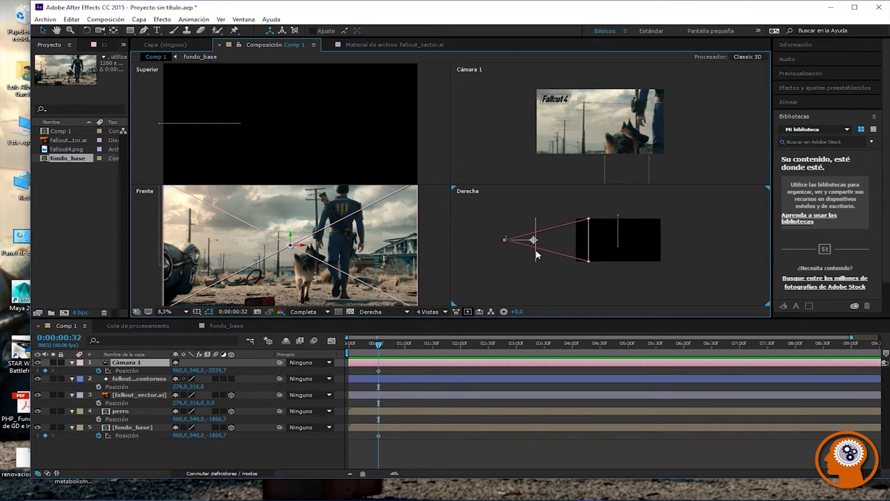
Step: Dolly Cámara 1 back to Z -3683,7 to frame the scene, and switch to 2 Vistas
{"action": "left_click", "coordinate": [536, 255]}
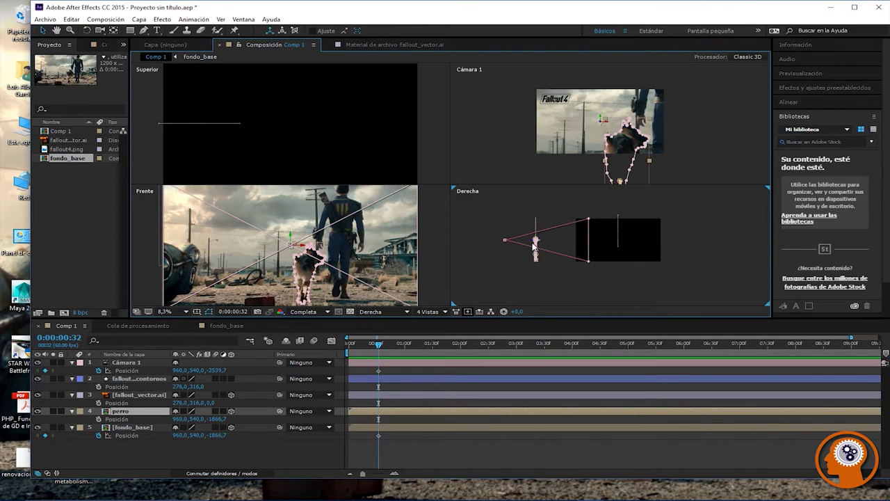
{"action": "scroll", "coordinate": [537, 243], "scroll_direction": "up", "scroll_amount": 3}
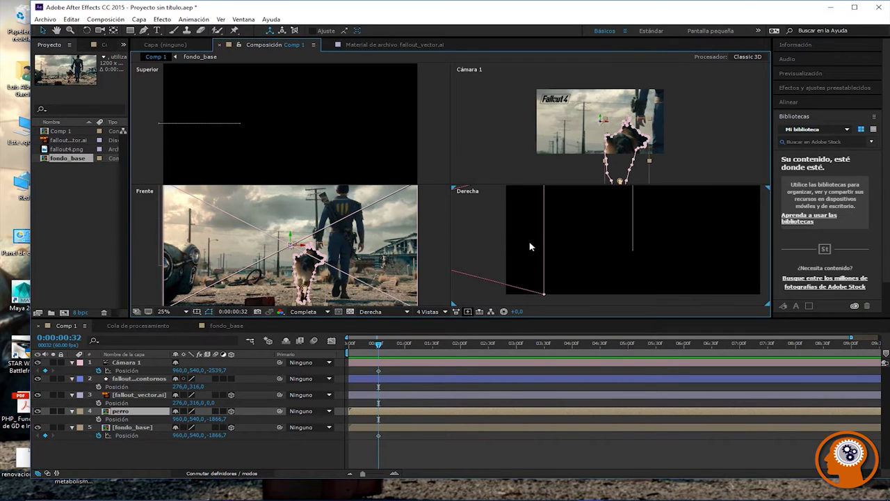
{"action": "scroll", "coordinate": [530, 247], "scroll_direction": "down", "scroll_amount": 2}
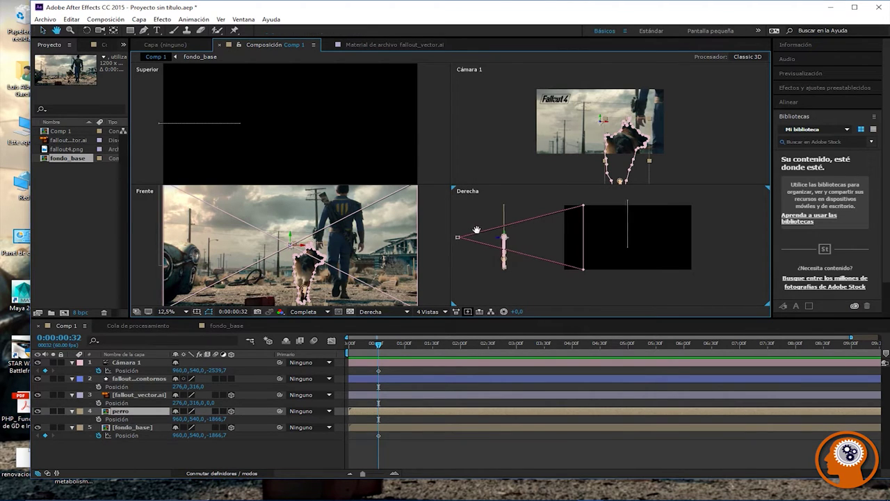
{"action": "left_click_drag", "start_coordinate": [475, 230], "coordinate": [605, 232]}
{"action": "left_click", "coordinate": [597, 241]}
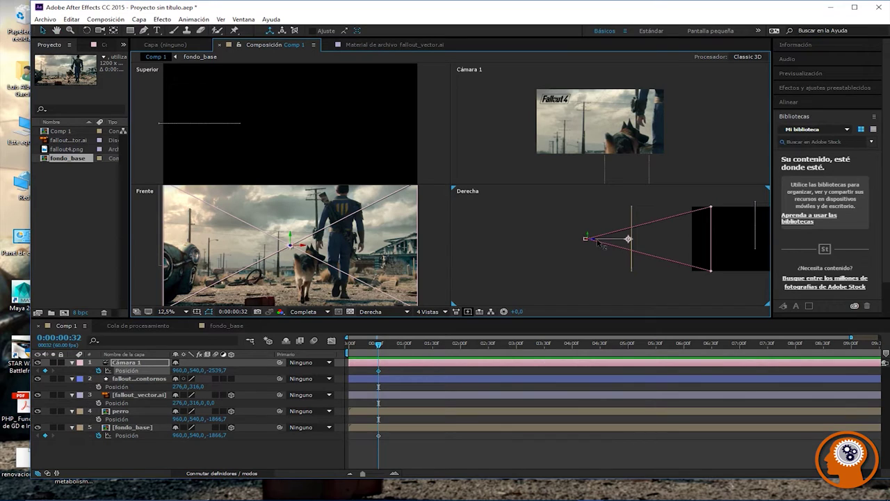
{"action": "left_click_drag", "start_coordinate": [592, 242], "coordinate": [520, 236]}
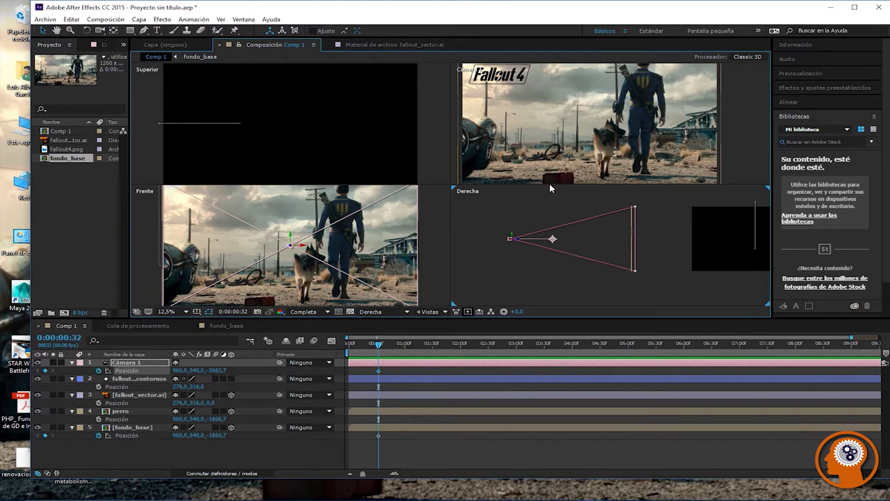
{"action": "left_click", "coordinate": [426, 313]}
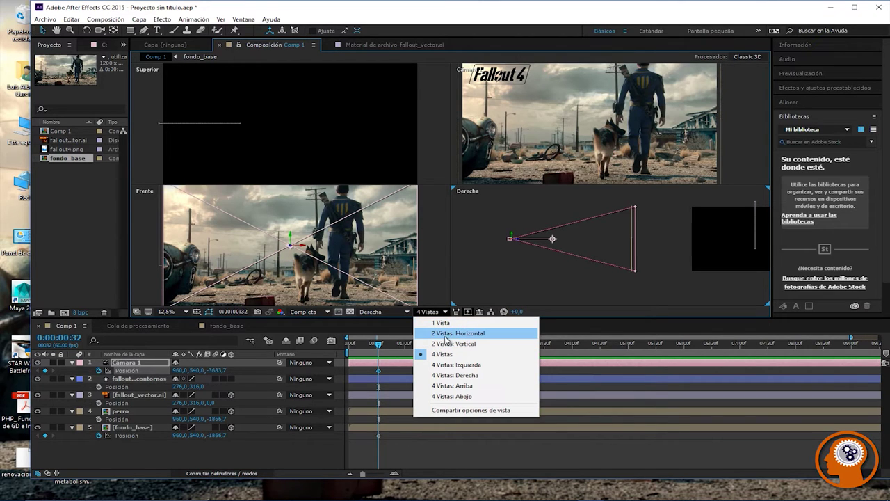
{"action": "left_click", "coordinate": [446, 333]}
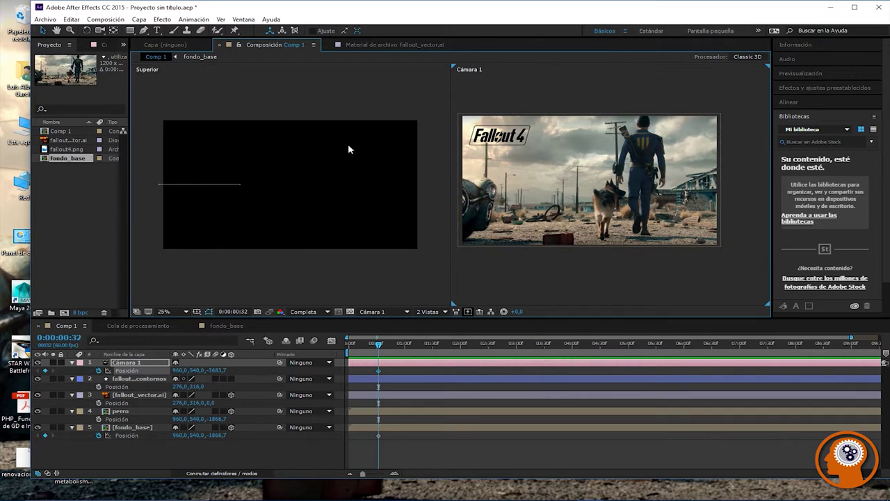
Step: Enlarge the viewer by shrinking the timeline and narrowing the project and libraries panels
{"action": "left_click_drag", "start_coordinate": [658, 317], "coordinate": [644, 411]}
{"action": "scroll", "coordinate": [644, 323], "scroll_direction": "up", "scroll_amount": 2}
{"action": "scroll", "coordinate": [369, 282], "scroll_direction": "up", "scroll_amount": 2}
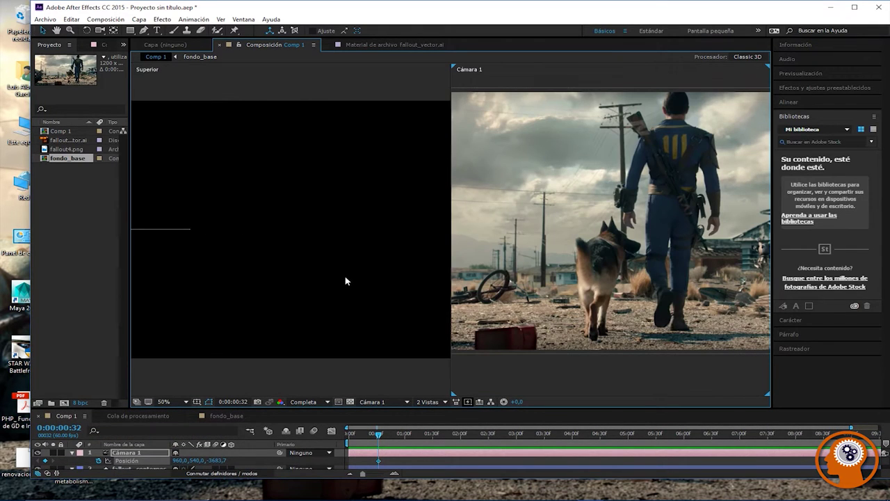
{"action": "left_click_drag", "start_coordinate": [130, 108], "coordinate": [108, 108]}
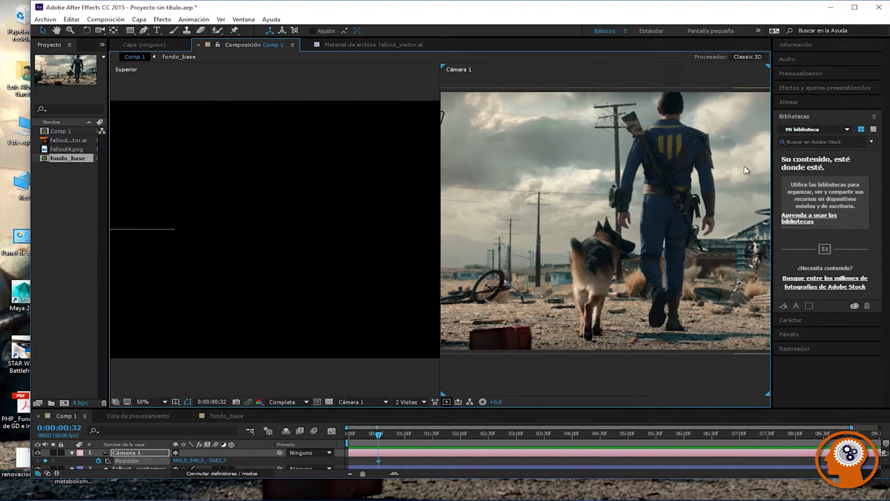
{"action": "left_click_drag", "start_coordinate": [772, 167], "coordinate": [834, 167]}
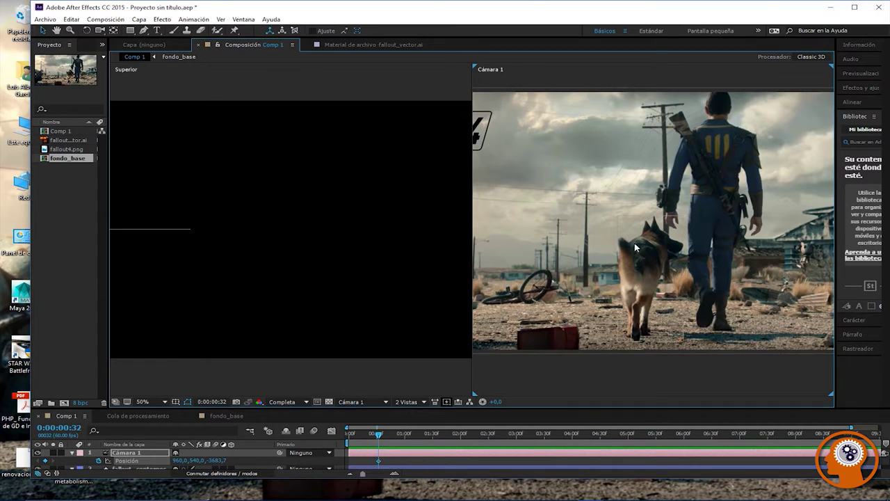
Step: Set both the Cámara 1 and Superior views to Ajustar magnification, then zoom Superior out
{"action": "left_click", "coordinate": [165, 402]}
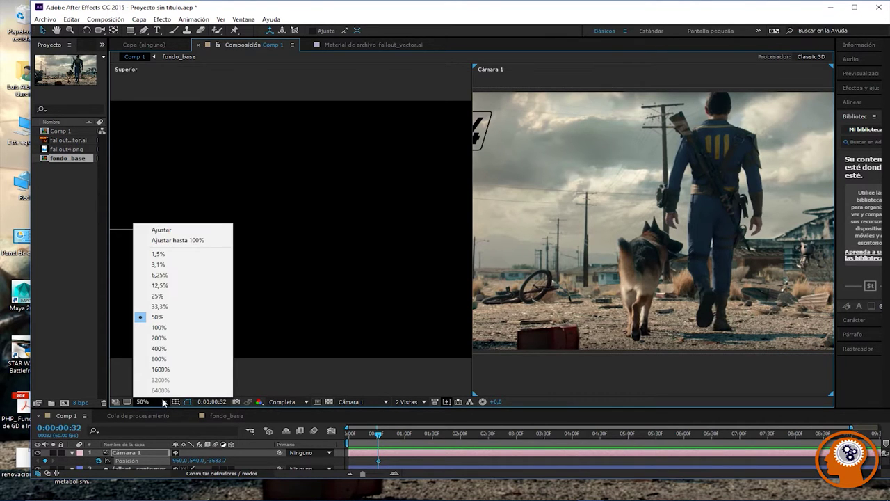
{"action": "left_click", "coordinate": [163, 231]}
{"action": "left_click", "coordinate": [314, 244]}
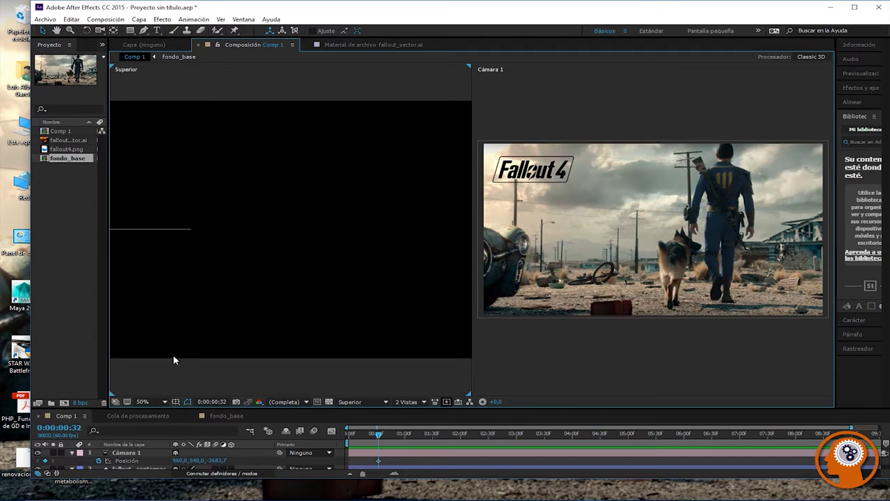
{"action": "left_click", "coordinate": [165, 403]}
{"action": "left_click", "coordinate": [165, 231]}
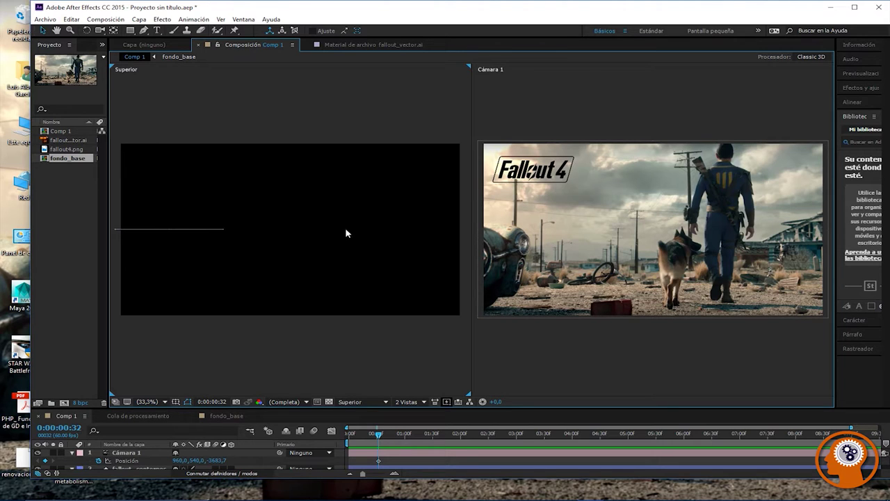
{"action": "key", "text": "comma"}
{"action": "key", "text": "comma"}
{"action": "key", "text": "comma"}
{"action": "key", "text": "comma"}
{"action": "key", "text": "period"}
{"action": "key", "text": "period"}
{"action": "key", "text": "comma"}
{"action": "key", "text": "comma"}
Step: Frame Cámara 1 in the Superior view and drag it along Z to about -3722.7
{"action": "left_click_drag", "start_coordinate": [310, 291], "coordinate": [314, 225]}
{"action": "scroll", "coordinate": [315, 222], "scroll_direction": "up", "scroll_amount": 1}
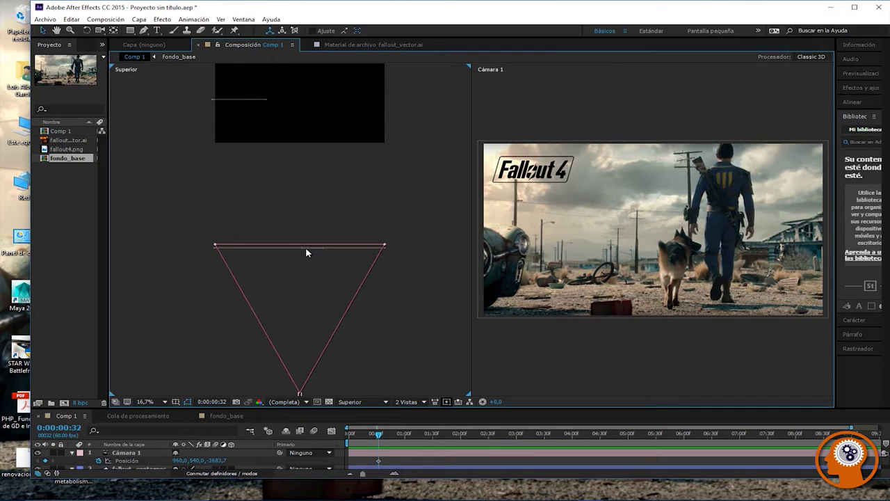
{"action": "left_click", "coordinate": [283, 254]}
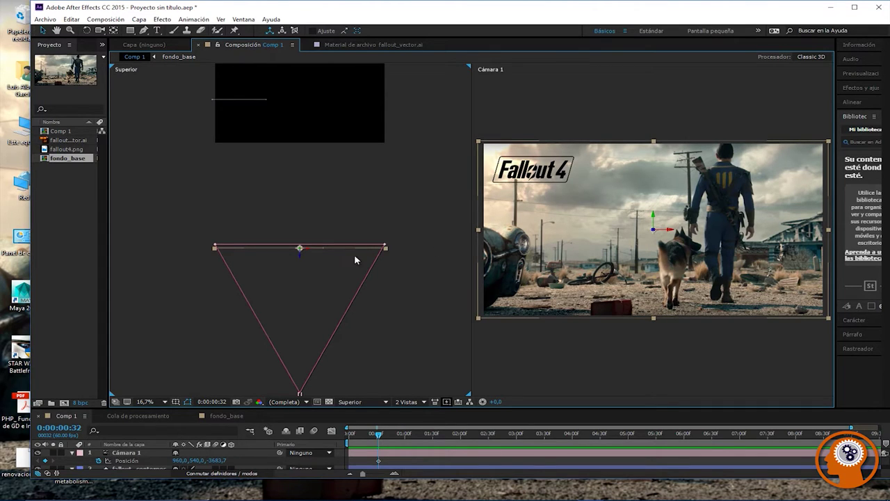
{"action": "key", "text": "comma"}
{"action": "mouse_move", "coordinate": [299, 295]}
{"action": "left_mouse_down"}
{"action": "mouse_move", "coordinate": [307, 258]}
{"action": "mouse_move", "coordinate": [304, 278]}
{"action": "left_mouse_up"}
{"action": "left_click", "coordinate": [298, 296]}
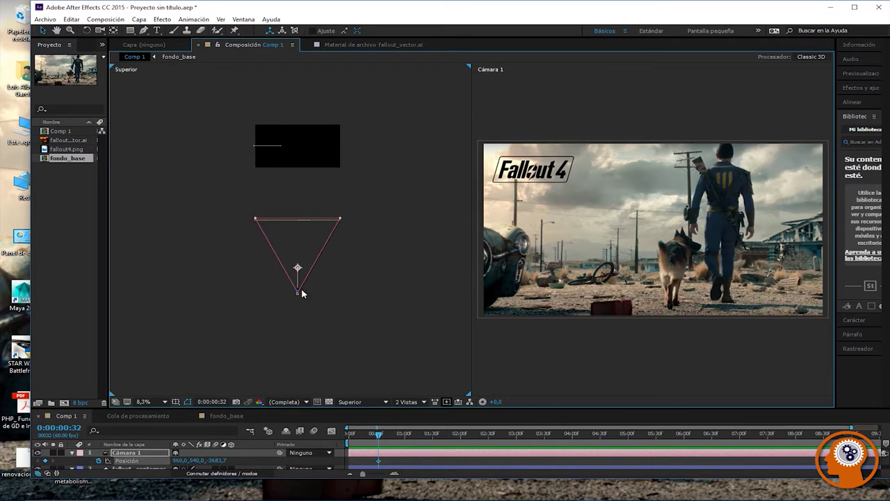
{"action": "key", "text": "period"}
{"action": "key", "text": "period"}
{"action": "left_click_drag", "start_coordinate": [293, 322], "coordinate": [277, 210]}
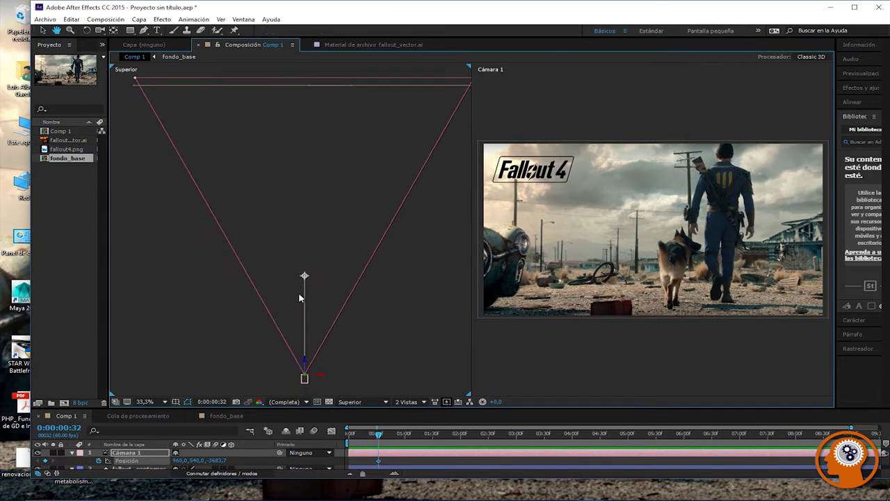
{"action": "left_click", "coordinate": [304, 362]}
{"action": "left_click", "coordinate": [305, 378]}
{"action": "mouse_move", "coordinate": [306, 364]}
{"action": "left_mouse_down"}
{"action": "mouse_move", "coordinate": [317, 203]}
{"action": "mouse_move", "coordinate": [314, 374]}
{"action": "left_mouse_up"}
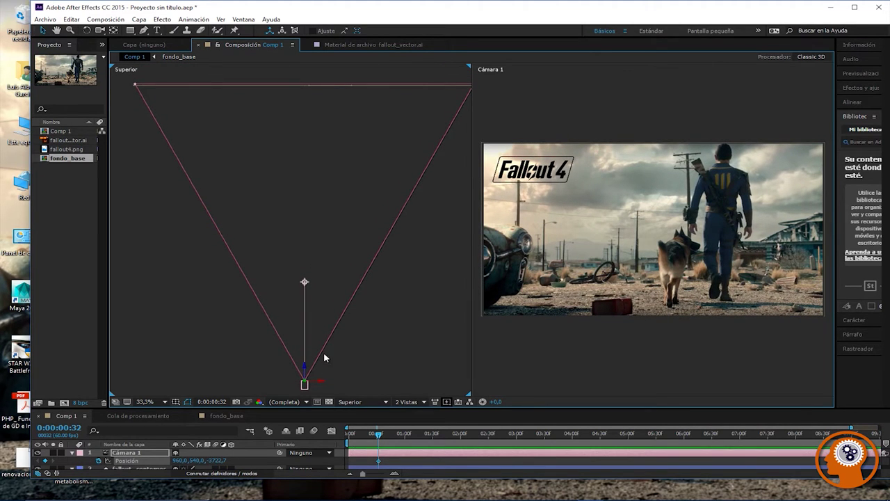
Step: Collapse the camera's properties and raise the timeline to show perro and fondo_base Position rows
{"action": "left_click", "coordinate": [72, 453]}
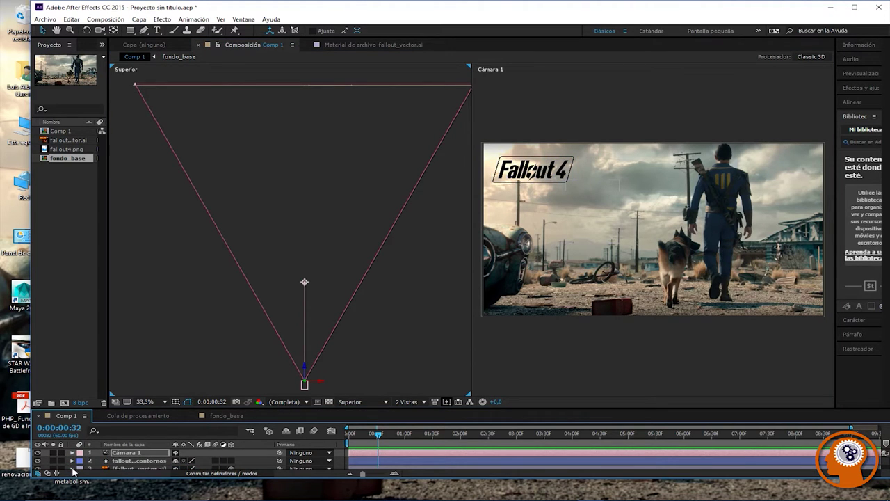
{"action": "scroll", "coordinate": [262, 148], "scroll_direction": "up", "scroll_amount": 3}
{"action": "scroll", "coordinate": [288, 244], "scroll_direction": "down", "scroll_amount": 2}
{"action": "scroll", "coordinate": [285, 255], "scroll_direction": "down", "scroll_amount": 2}
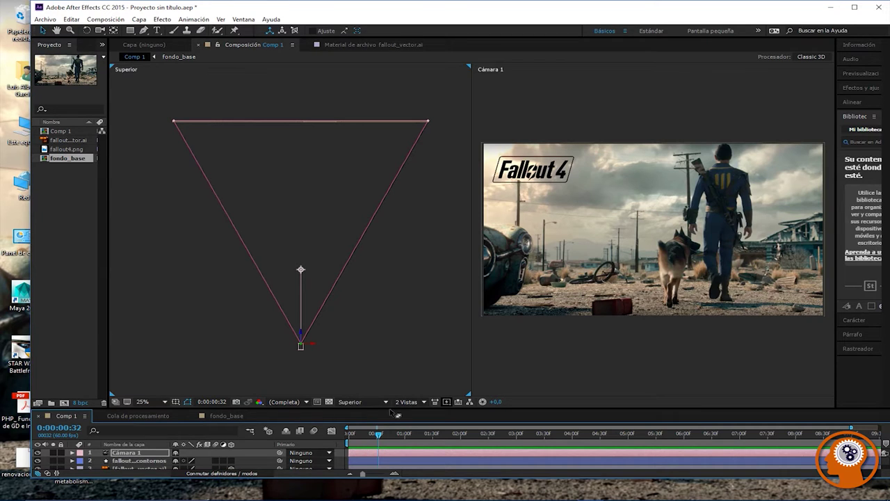
{"action": "left_click_drag", "start_coordinate": [391, 409], "coordinate": [407, 277]}
{"action": "scroll", "coordinate": [290, 210], "scroll_direction": "down", "scroll_amount": 2}
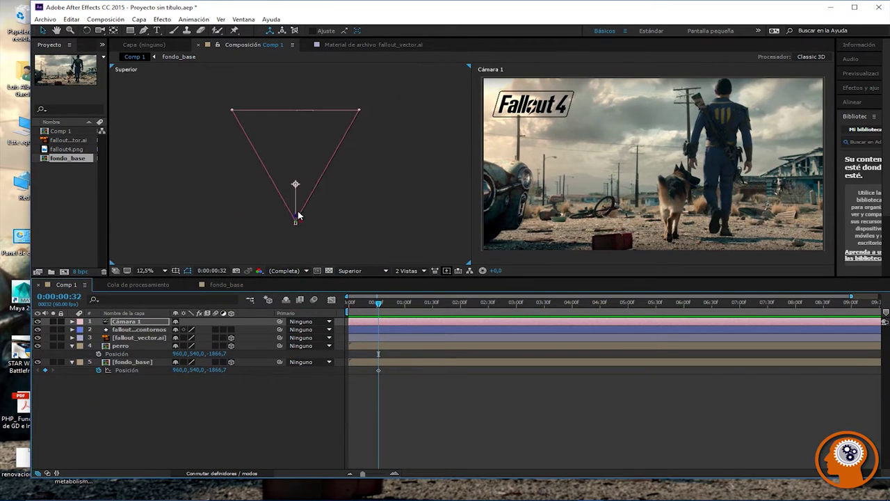
Step: Push perro back in depth and up-left to Position 903.5, 483.5, -2510.7
{"action": "left_click", "coordinate": [121, 346]}
{"action": "scroll", "coordinate": [301, 139], "scroll_direction": "up", "scroll_amount": 1}
{"action": "left_click_drag", "start_coordinate": [301, 70], "coordinate": [302, 149]}
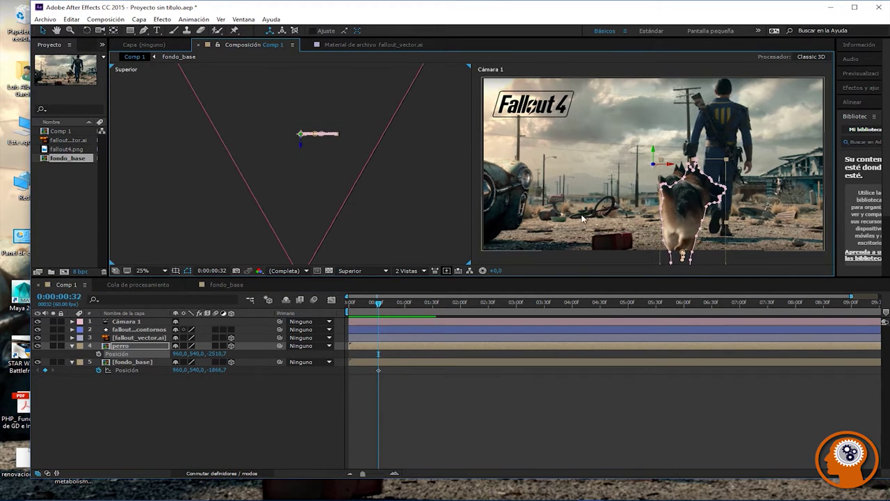
{"action": "left_click_drag", "start_coordinate": [681, 217], "coordinate": [667, 202]}
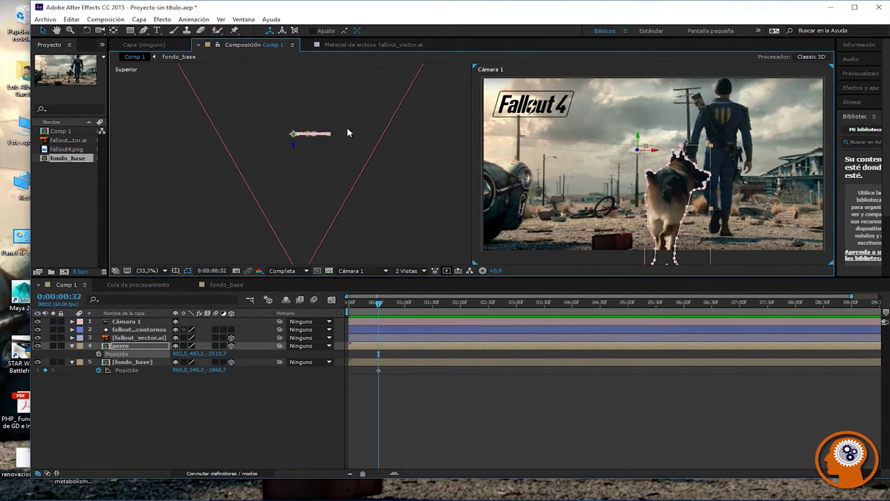
{"action": "left_click", "coordinate": [293, 149]}
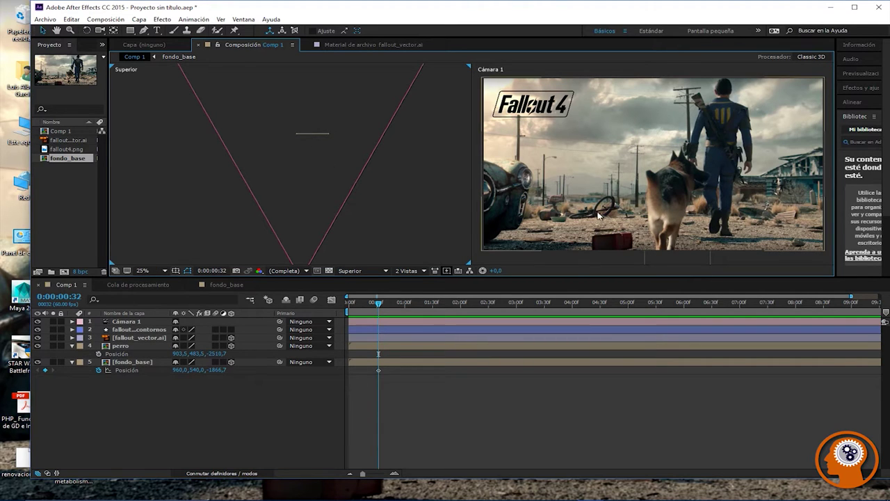
{"action": "left_click", "coordinate": [128, 355]}
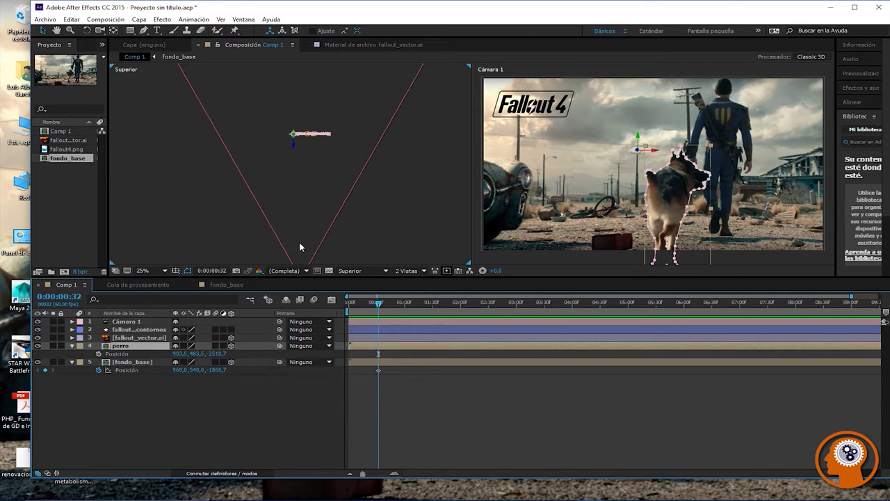
{"action": "left_click", "coordinate": [318, 255]}
Step: Move Cámara 1 forward toward the scene and pan the camera view to the dog's face
{"action": "key", "text": "comma"}
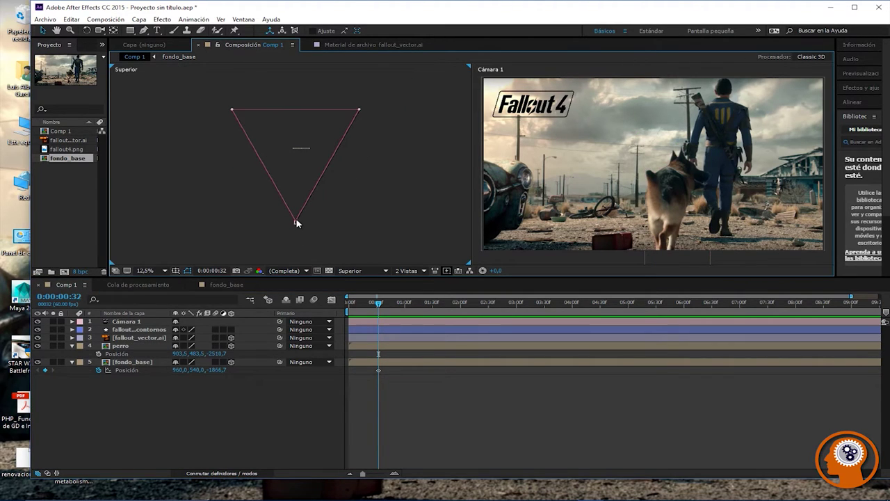
{"action": "left_click", "coordinate": [296, 225]}
{"action": "left_click_drag", "start_coordinate": [296, 221], "coordinate": [314, 218]}
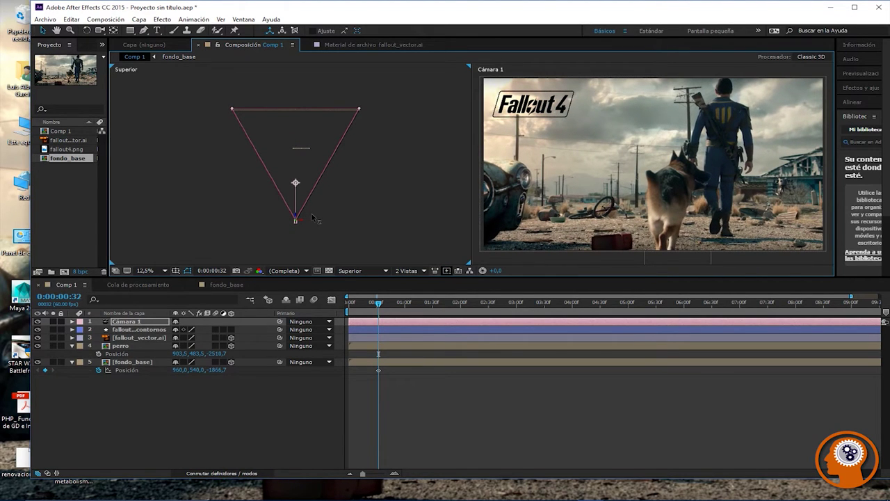
{"action": "scroll", "coordinate": [637, 208], "scroll_direction": "up", "scroll_amount": 6}
{"action": "key", "text": "h"}
{"action": "left_click_drag", "start_coordinate": [698, 196], "coordinate": [688, 196]}
{"action": "key", "text": "v"}
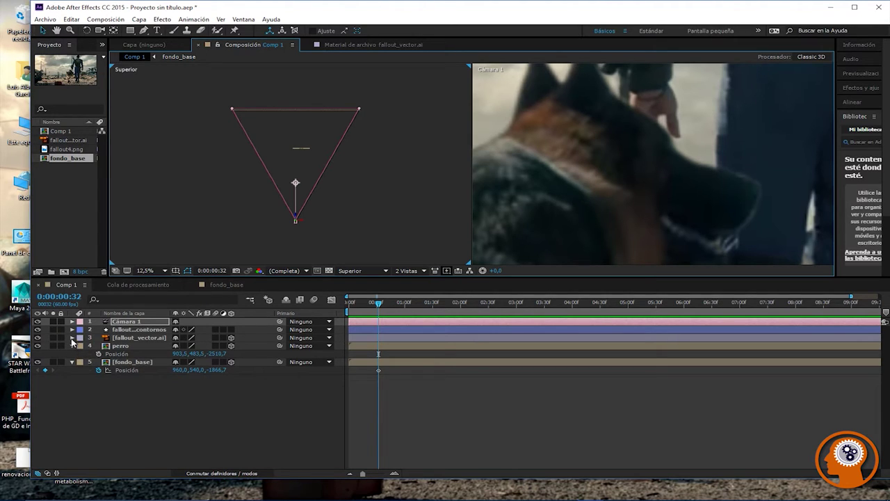
Step: Expand perro's Máscaras and Máscara 1 to show Calado, Opacidad and Expansión de máscara
{"action": "left_click", "coordinate": [73, 338]}
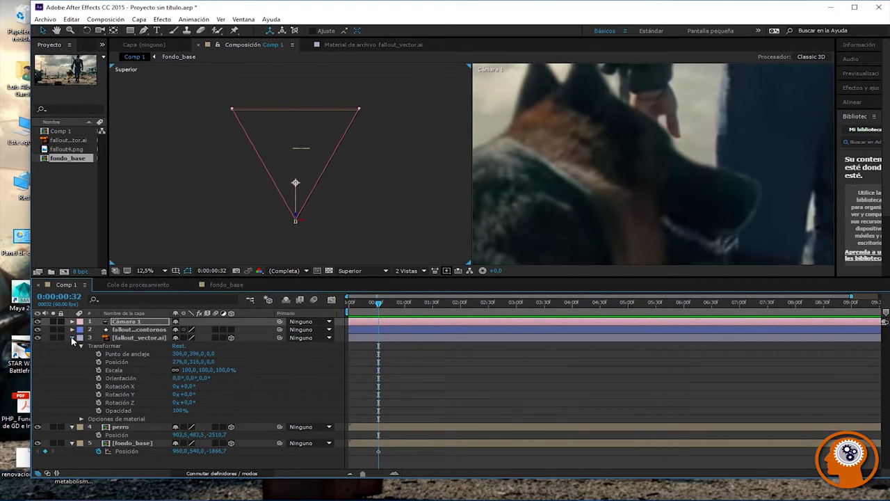
{"action": "left_click", "coordinate": [72, 338]}
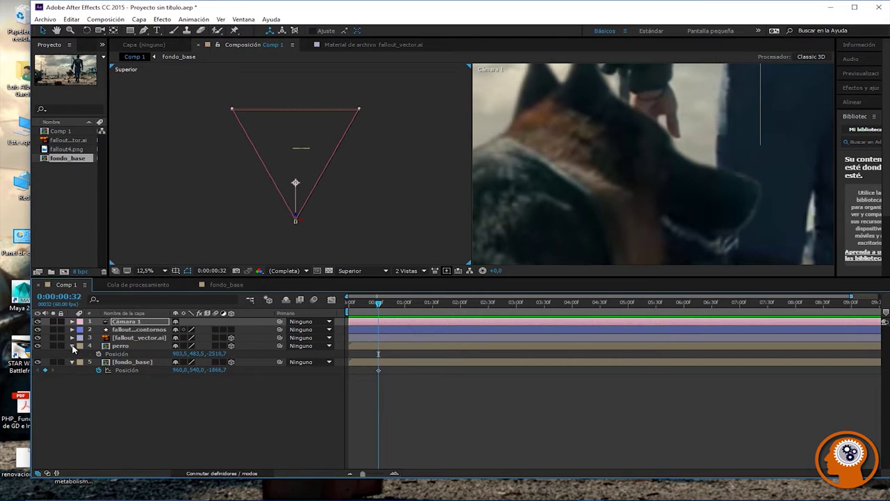
{"action": "left_click", "coordinate": [120, 347]}
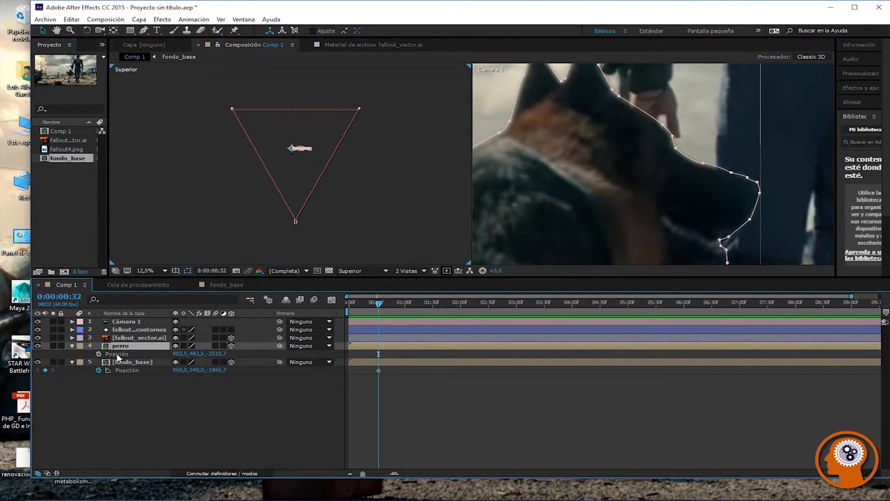
{"action": "left_click", "coordinate": [73, 345]}
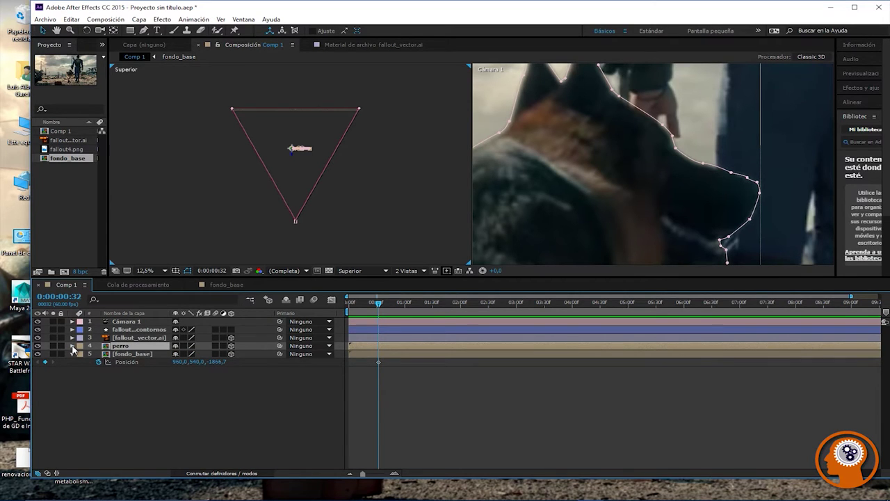
{"action": "left_click", "coordinate": [73, 346]}
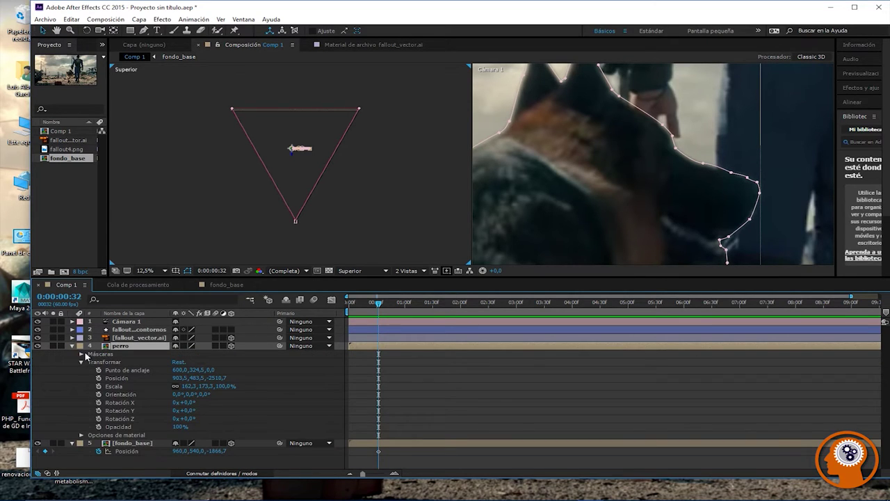
{"action": "left_click", "coordinate": [81, 362]}
{"action": "left_click", "coordinate": [81, 354]}
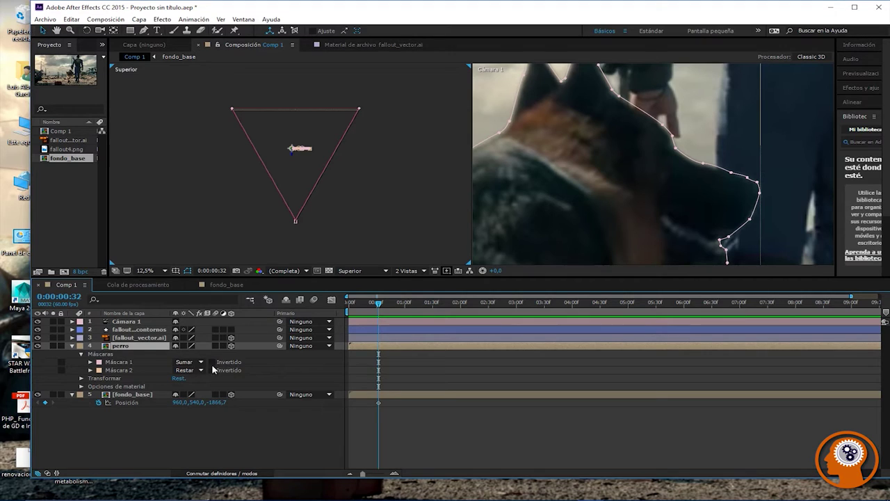
{"action": "left_click", "coordinate": [82, 377]}
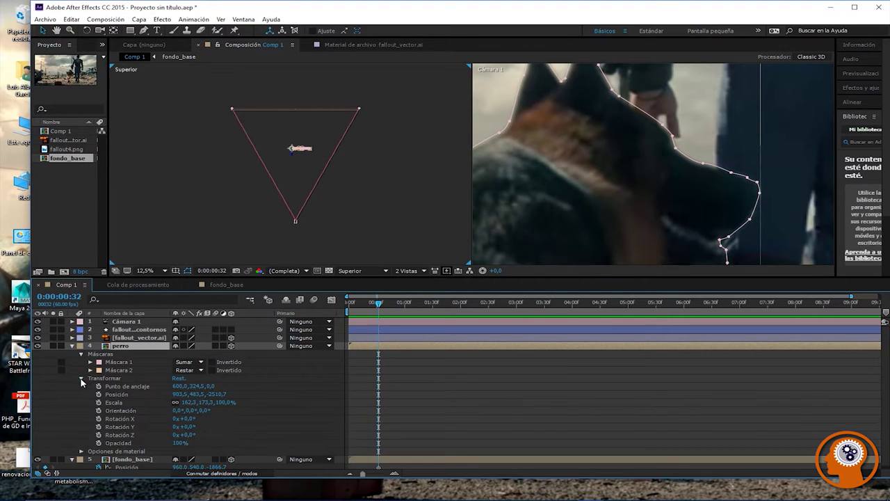
{"action": "left_click", "coordinate": [82, 377]}
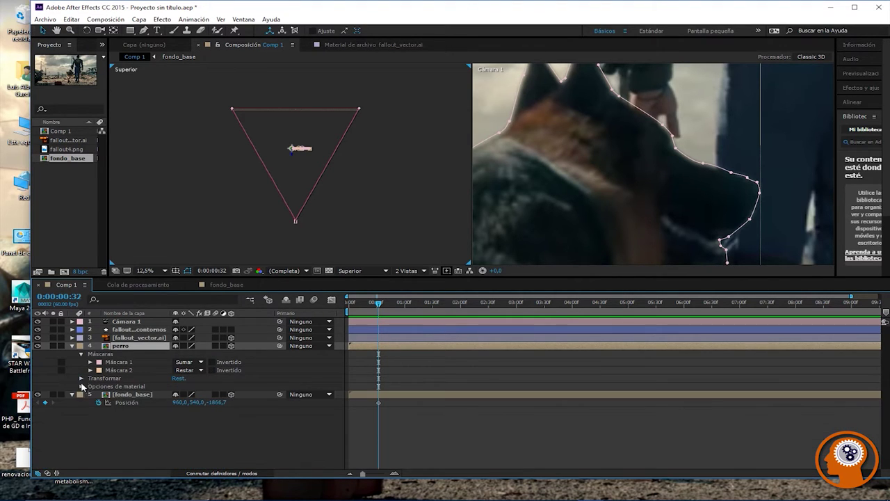
{"action": "left_click", "coordinate": [81, 386]}
{"action": "left_click", "coordinate": [82, 386]}
{"action": "left_click", "coordinate": [90, 362]}
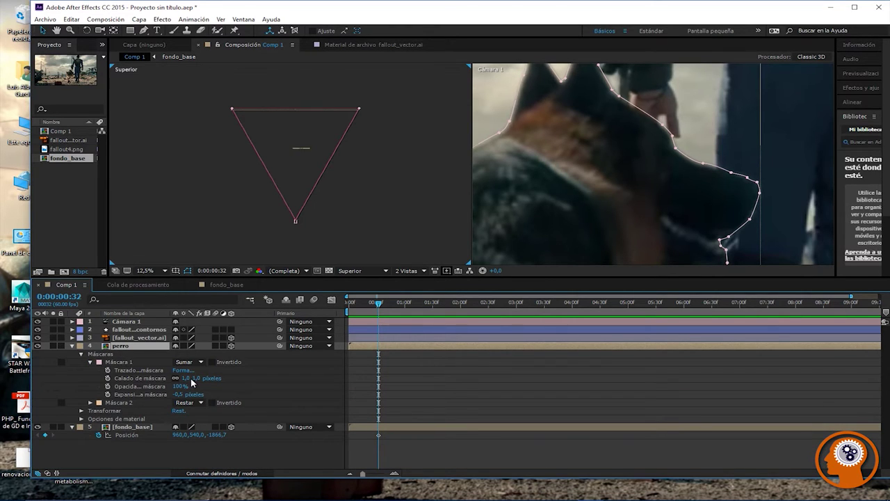
Step: Scrub Máscara 1's feather and check the dog's edge in the camera view
{"action": "left_click", "coordinate": [193, 383]}
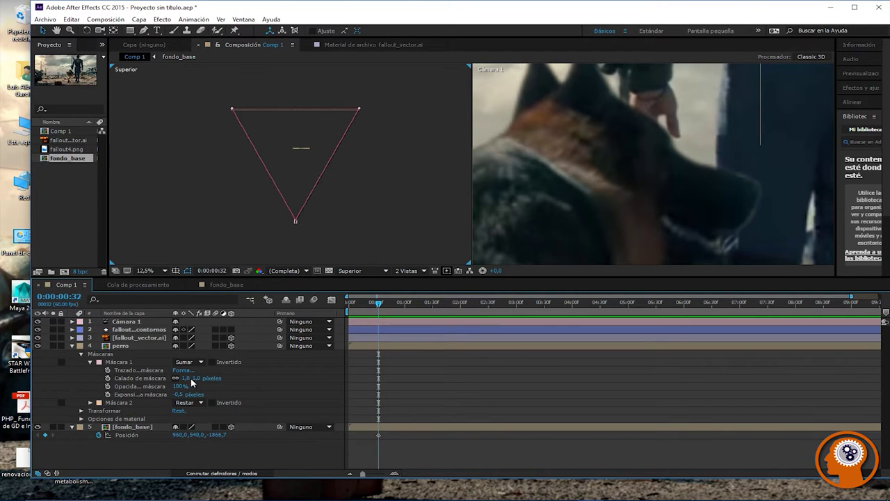
{"action": "left_click", "coordinate": [193, 378]}
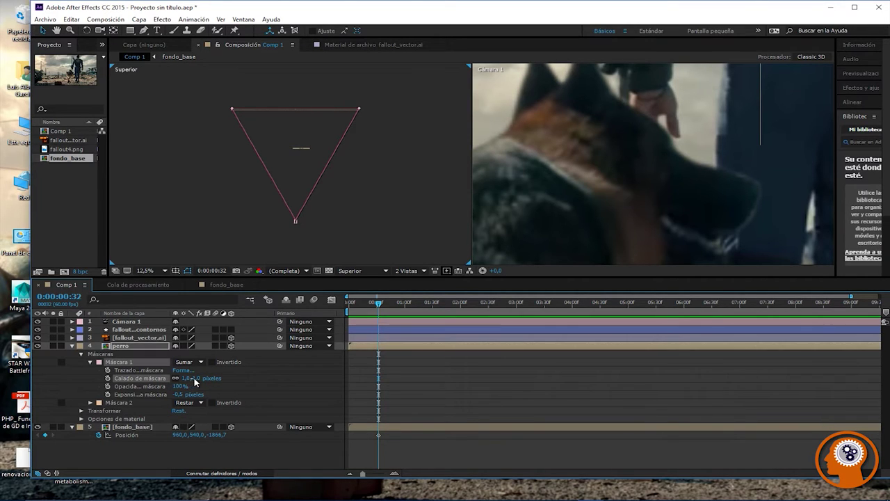
{"action": "left_click_drag", "start_coordinate": [194, 378], "coordinate": [175, 378]}
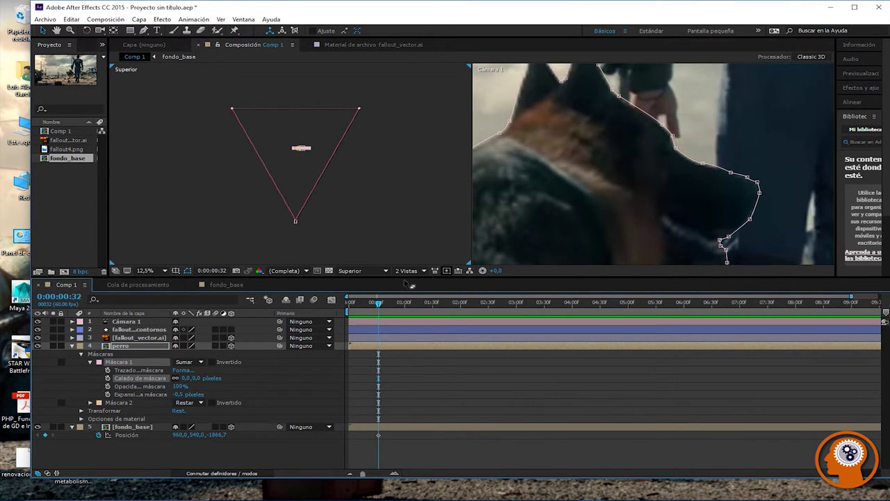
{"action": "left_click", "coordinate": [451, 220]}
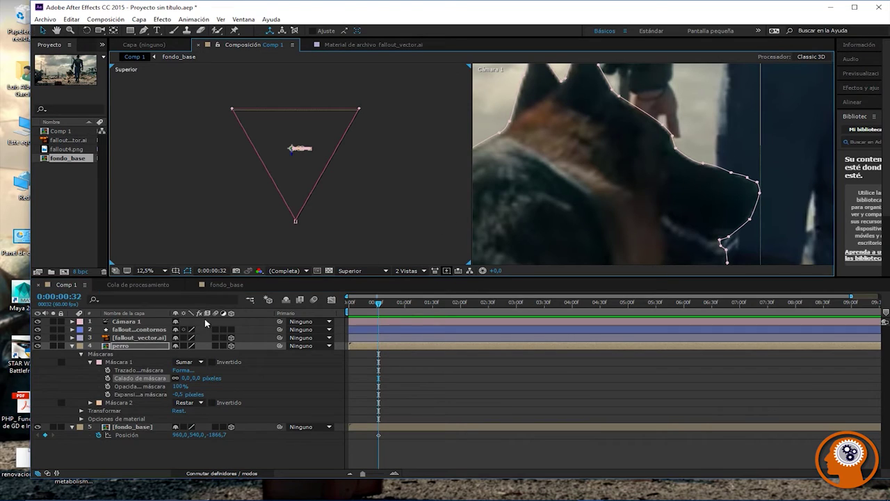
{"action": "left_click", "coordinate": [116, 338]}
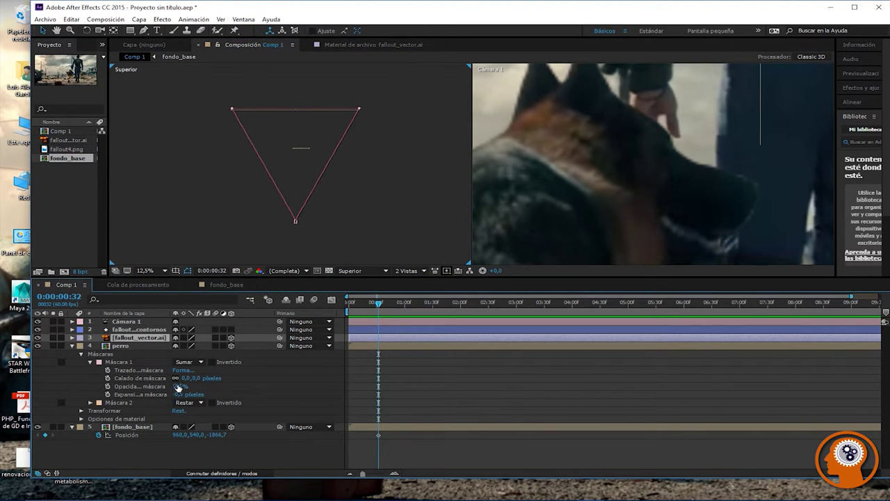
Step: Set Máscara 1's expansion to -1 px and feather to 1 px, hiding the mask outline
{"action": "left_click", "coordinate": [179, 394]}
{"action": "type", "text": "-1"}
{"action": "key", "text": "Return"}
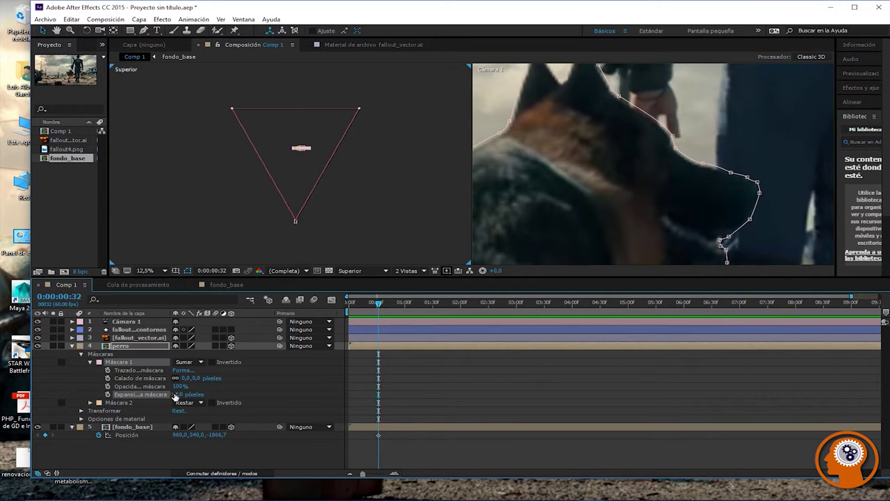
{"action": "left_click", "coordinate": [185, 377]}
{"action": "type", "text": "1"}
{"action": "key", "text": "Return"}
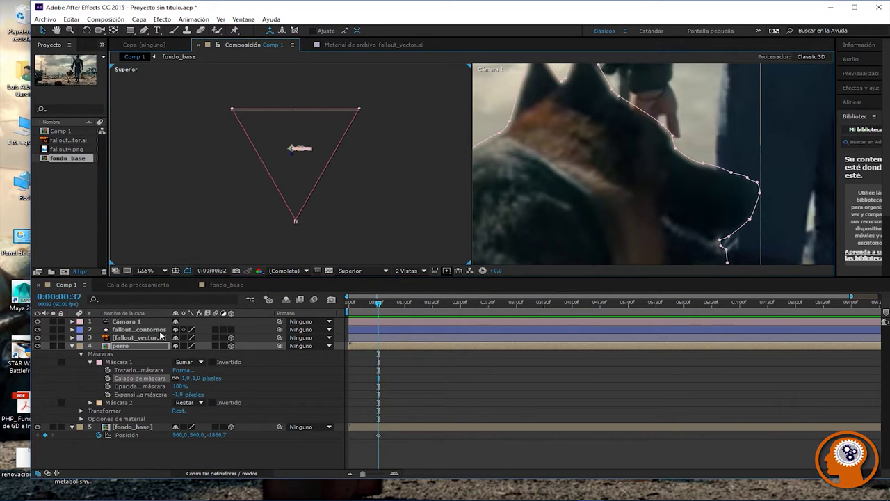
{"action": "left_click", "coordinate": [139, 338]}
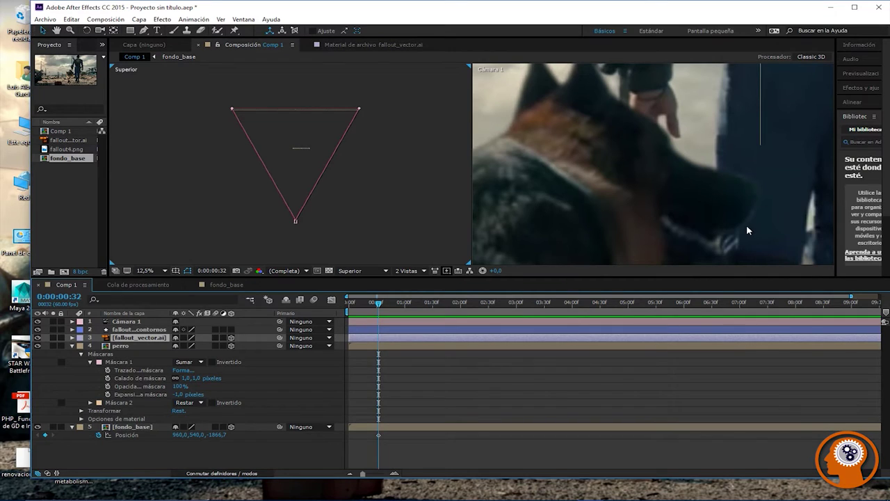
Step: Change the expansion to -1,5 px and test a 2-pixel feather before restoring 1 px
{"action": "left_click", "coordinate": [182, 395]}
{"action": "type", "text": "-4"}
{"action": "key", "text": "Return"}
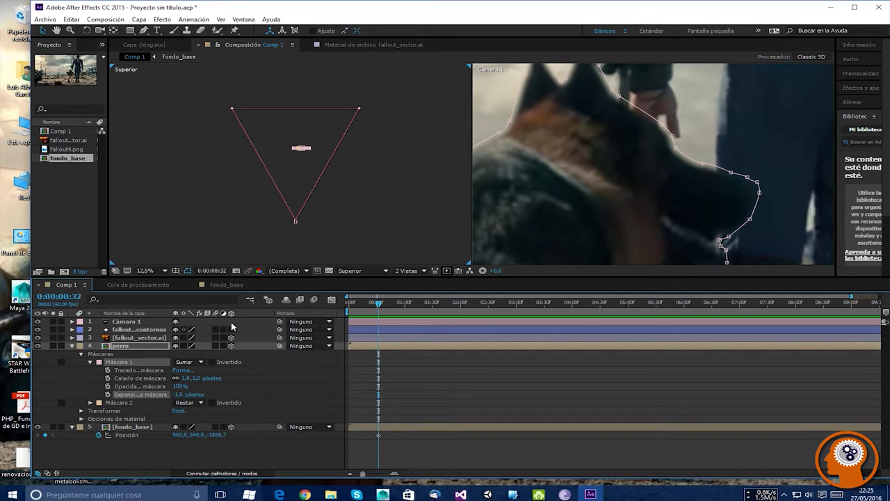
{"action": "left_click", "coordinate": [187, 377]}
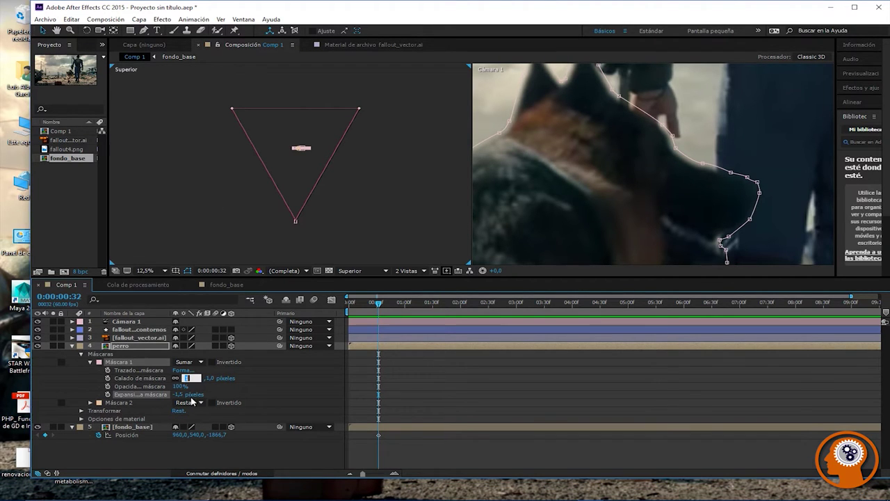
{"action": "left_click", "coordinate": [336, 222]}
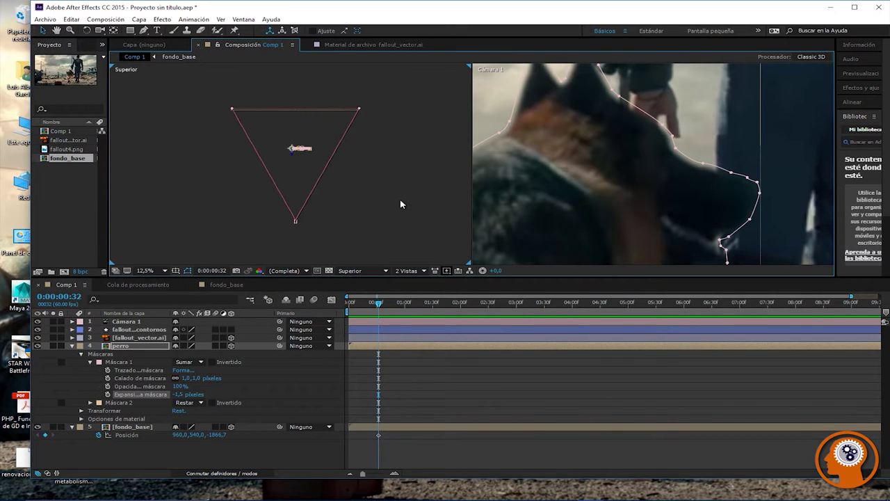
{"action": "left_click_drag", "start_coordinate": [186, 376], "coordinate": [181, 379]}
{"action": "left_click", "coordinate": [358, 227]}
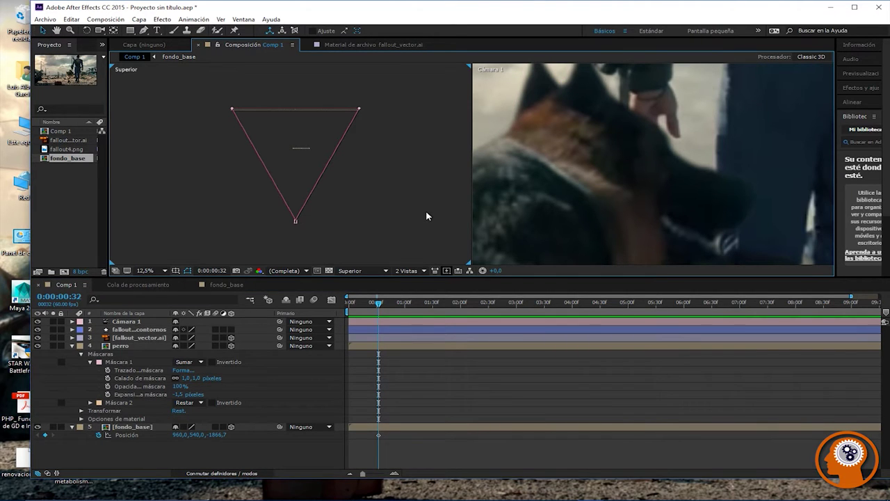
{"action": "scroll", "coordinate": [665, 181], "scroll_direction": "down", "scroll_amount": 3}
{"action": "scroll", "coordinate": [663, 181], "scroll_direction": "down", "scroll_amount": 3}
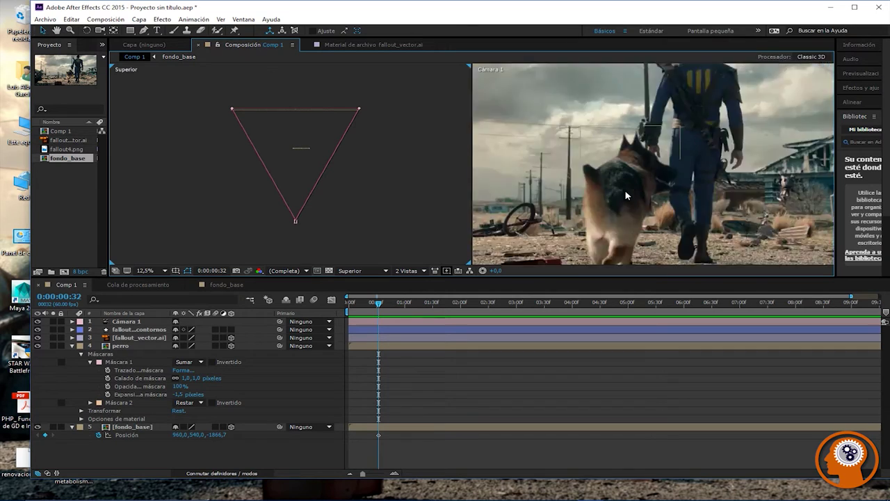
{"action": "scroll", "coordinate": [626, 190], "scroll_direction": "up", "scroll_amount": 5}
{"action": "scroll", "coordinate": [628, 195], "scroll_direction": "down", "scroll_amount": 3}
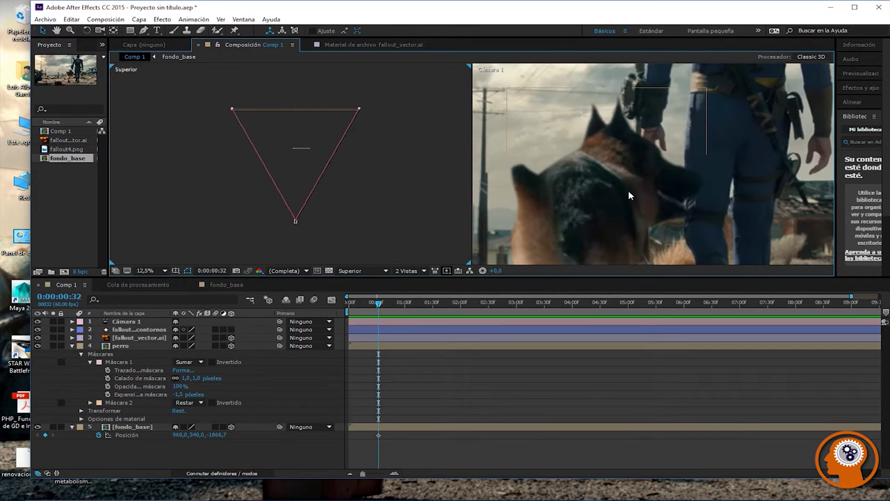
{"action": "left_click", "coordinate": [179, 387]}
{"action": "type", "text": "98"}
{"action": "key", "text": "Return"}
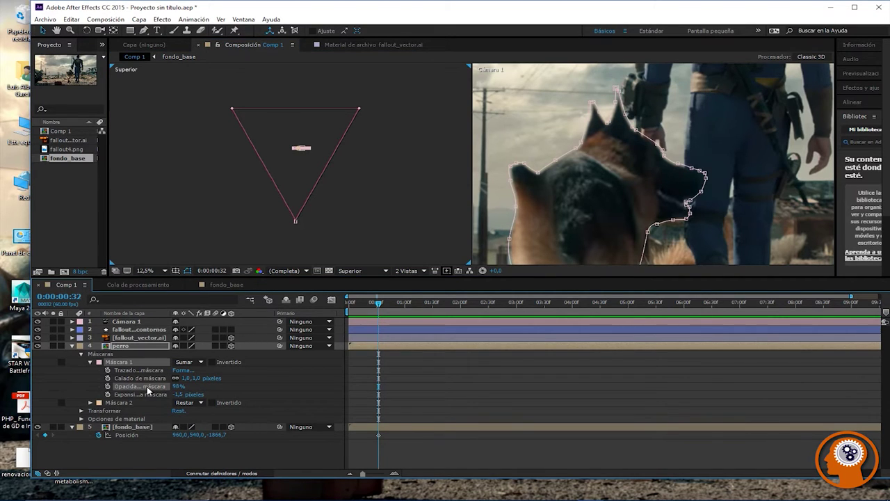
{"action": "left_click", "coordinate": [393, 211]}
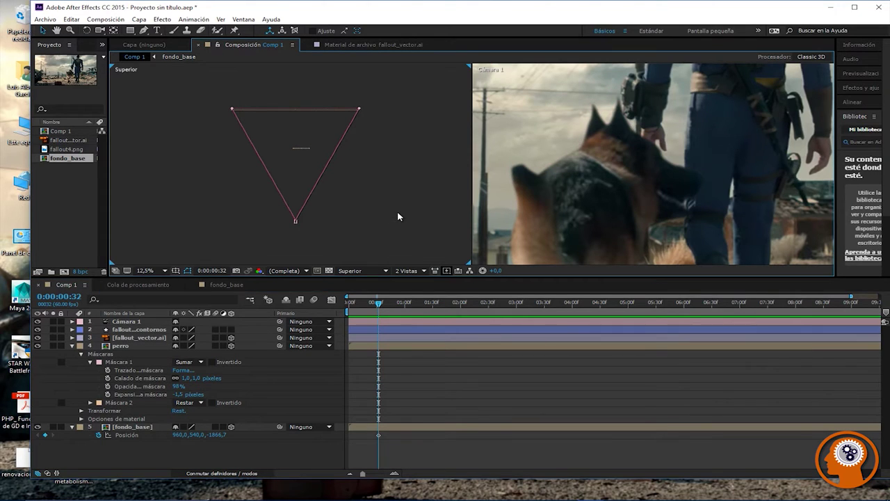
{"action": "left_click", "coordinate": [181, 386]}
{"action": "type", "text": "9"}
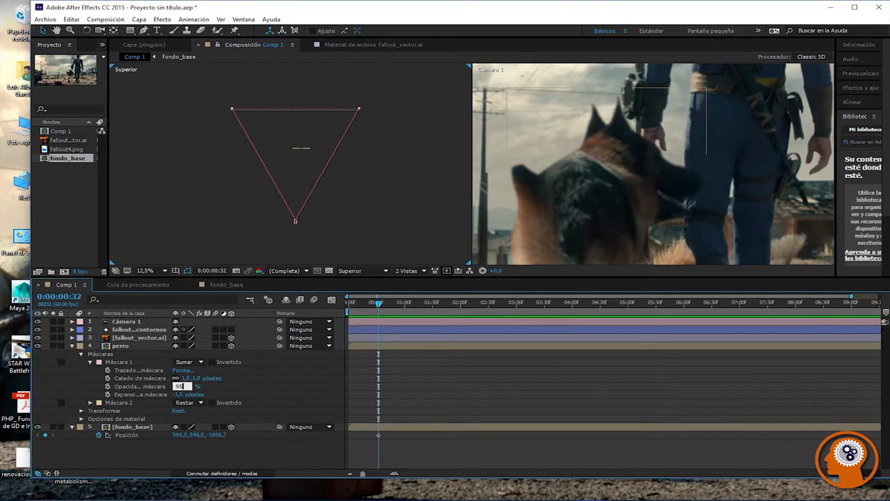
{"action": "key", "text": "Return"}
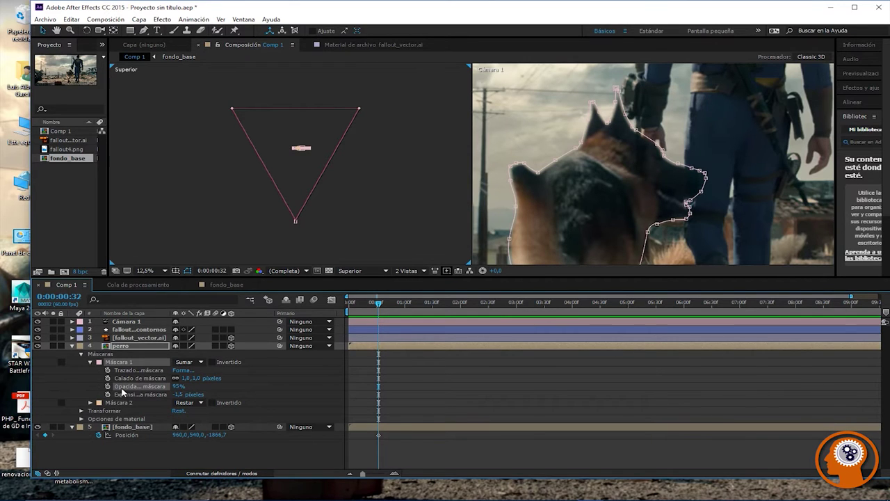
{"action": "left_click", "coordinate": [178, 387]}
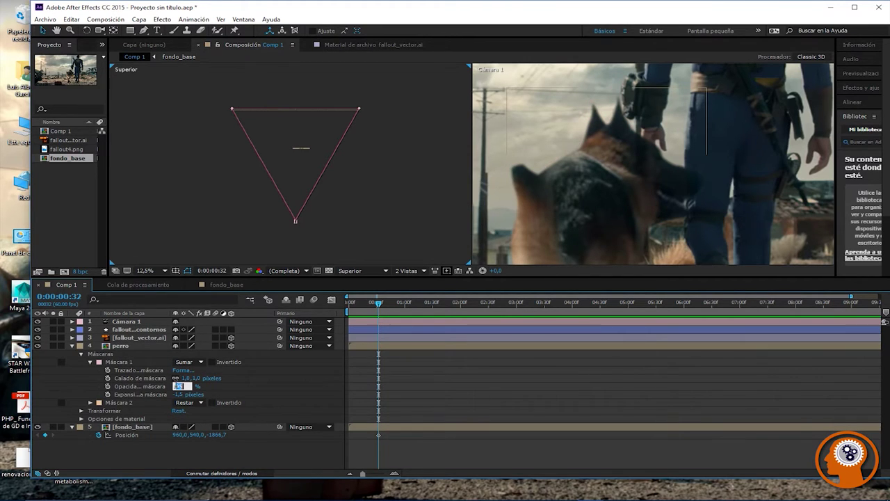
{"action": "type", "text": "100"}
{"action": "key", "text": "Return"}
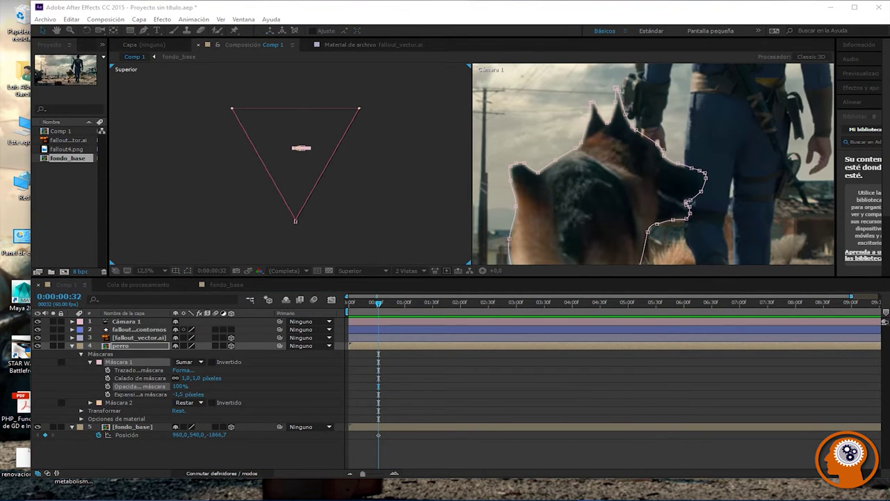
Step: Close the Forma de la máscara dialog unchanged, keeping pixels and Rectángulo, and deselect perro
{"action": "left_click_drag", "start_coordinate": [799, 254], "coordinate": [587, 260]}
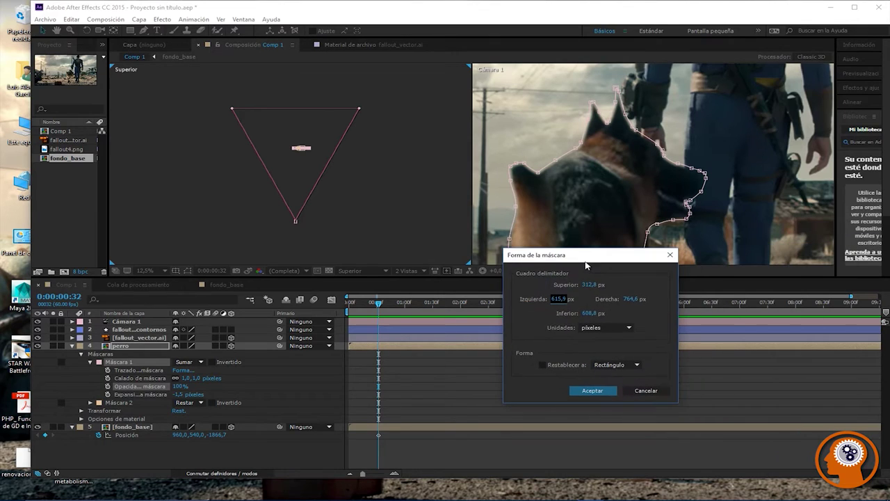
{"action": "left_click", "coordinate": [612, 327]}
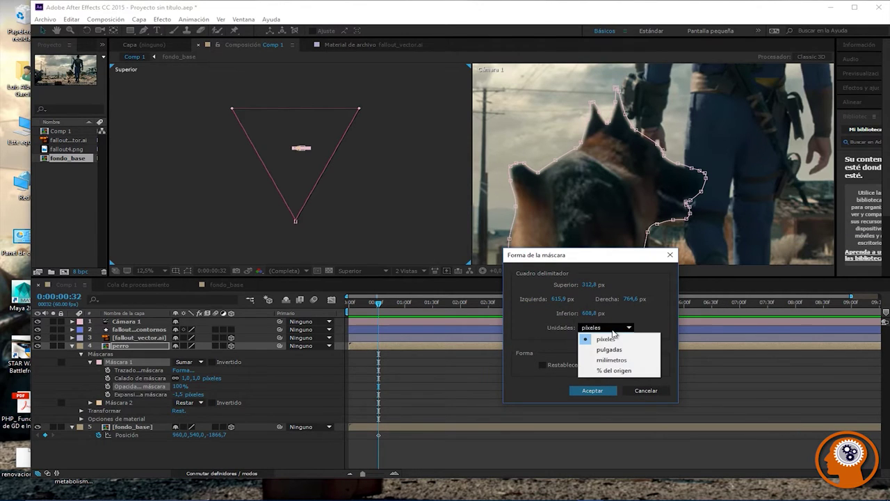
{"action": "left_click", "coordinate": [537, 330]}
{"action": "left_click", "coordinate": [611, 365]}
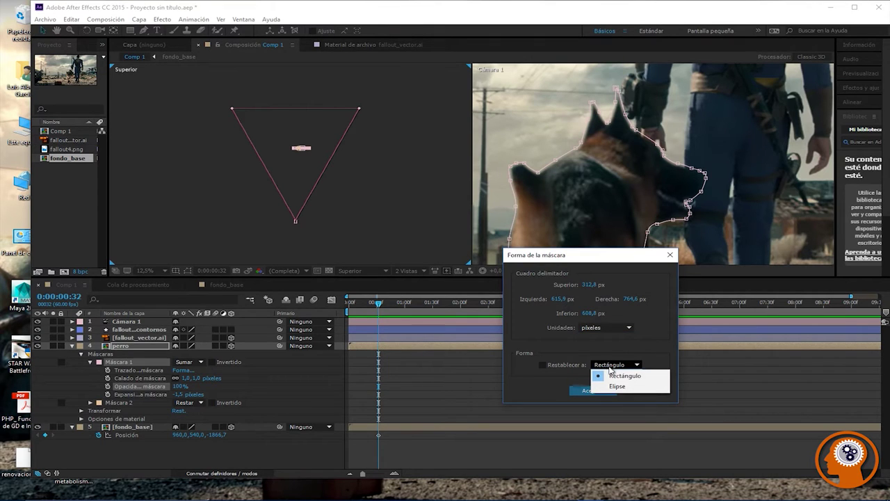
{"action": "left_click", "coordinate": [548, 378]}
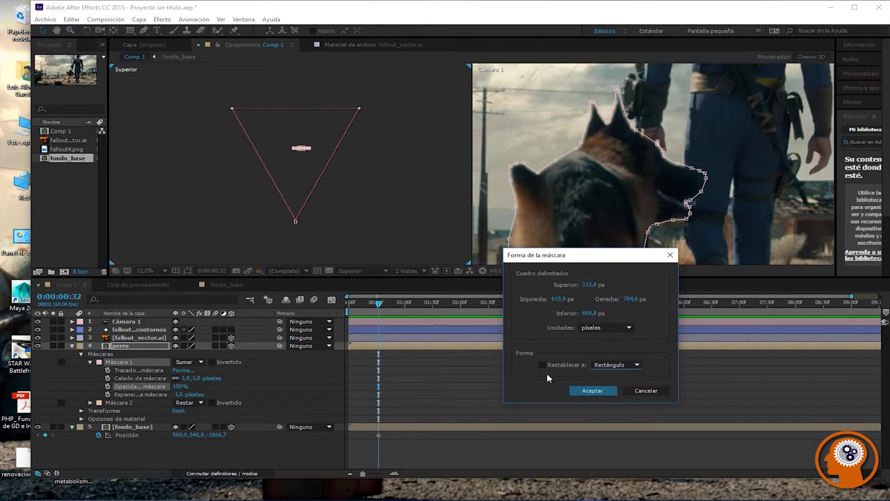
{"action": "left_click", "coordinate": [669, 255]}
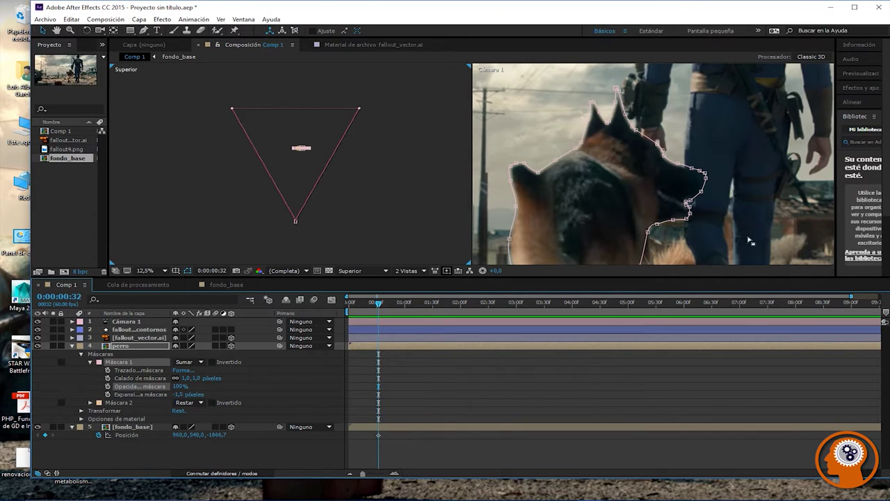
{"action": "left_click", "coordinate": [410, 174]}
{"action": "left_click", "coordinate": [415, 176]}
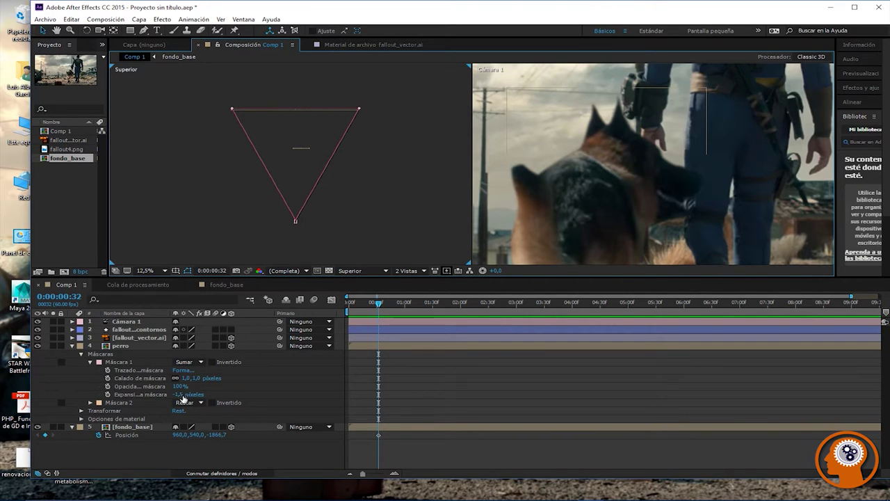
Step: Set Máscara 1's Calado de máscara to 1,5 × 1,5 pixels and deselect perro
{"action": "left_click", "coordinate": [185, 379]}
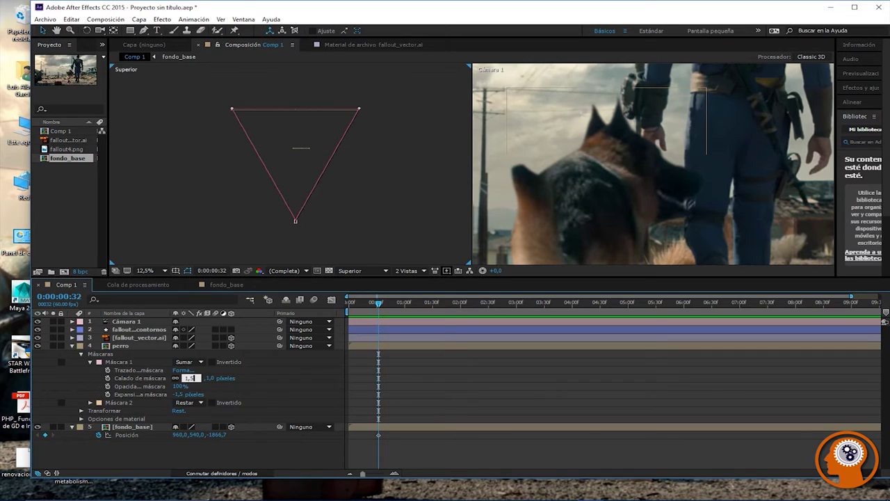
{"action": "type", "text": "1,5"}
{"action": "key", "text": "Tab"}
{"action": "key", "text": "Return"}
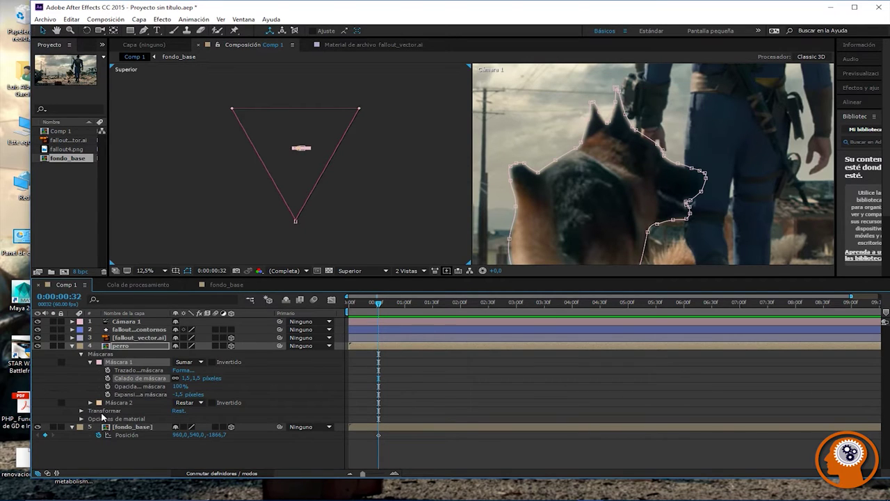
{"action": "left_click", "coordinate": [414, 192]}
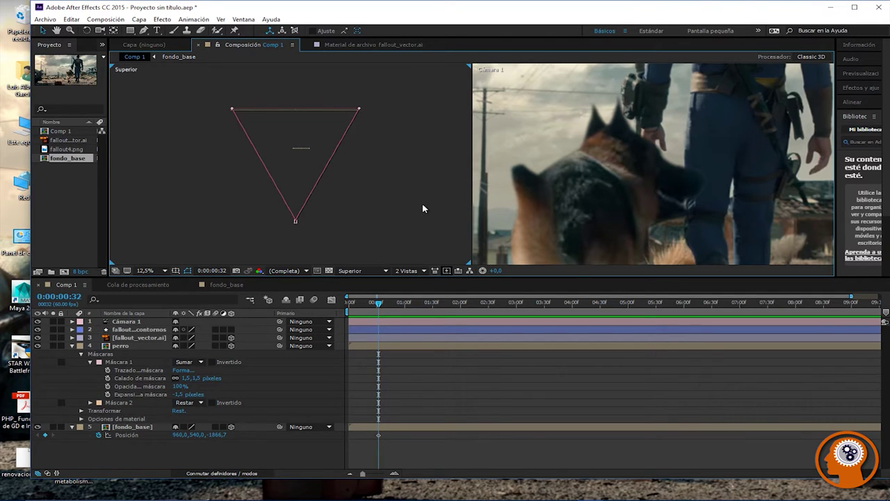
Step: Compare the edge with Máscara 2 set to Ninguno, then return it to Restar
{"action": "scroll", "coordinate": [627, 195], "scroll_direction": "down", "scroll_amount": 5}
{"action": "scroll", "coordinate": [627, 195], "scroll_direction": "up", "scroll_amount": 5}
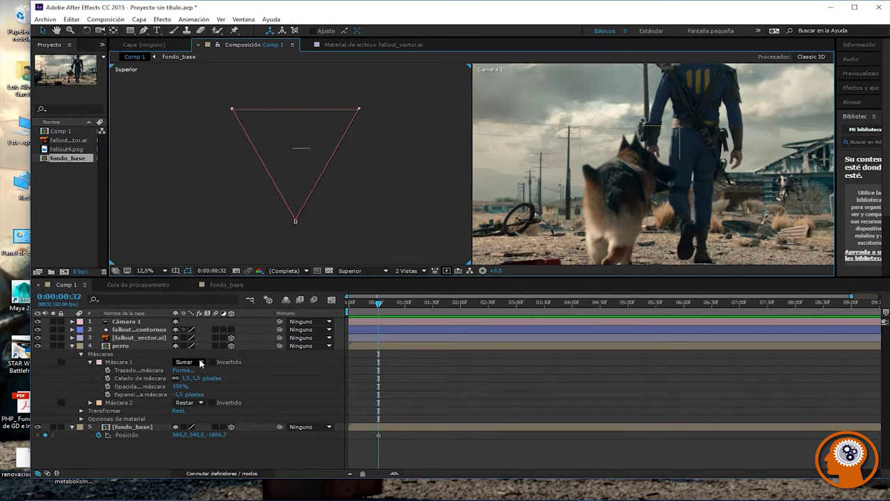
{"action": "scroll", "coordinate": [584, 200], "scroll_direction": "down", "scroll_amount": 4}
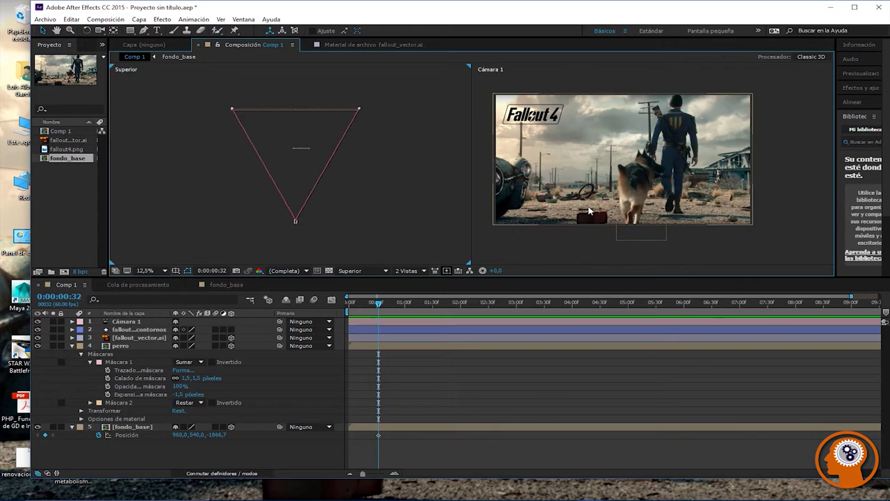
{"action": "scroll", "coordinate": [602, 189], "scroll_direction": "up", "scroll_amount": 4}
{"action": "scroll", "coordinate": [613, 230], "scroll_direction": "down", "scroll_amount": 3}
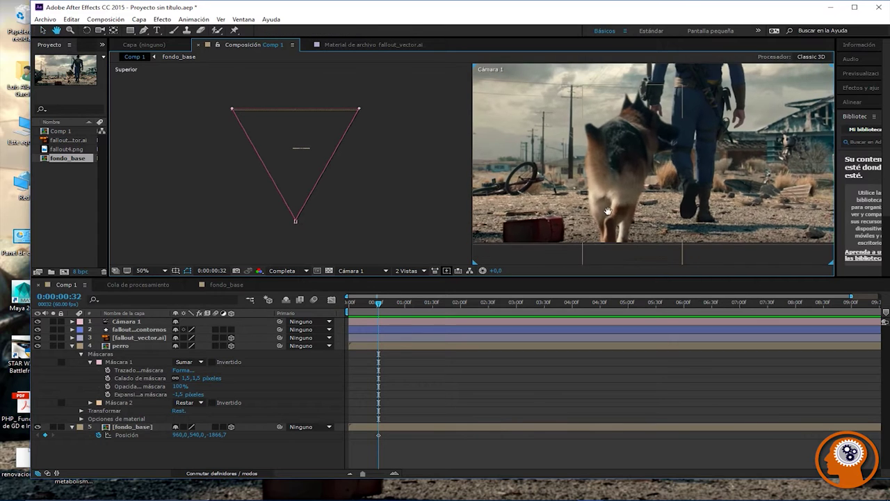
{"action": "scroll", "coordinate": [590, 217], "scroll_direction": "up", "scroll_amount": 2}
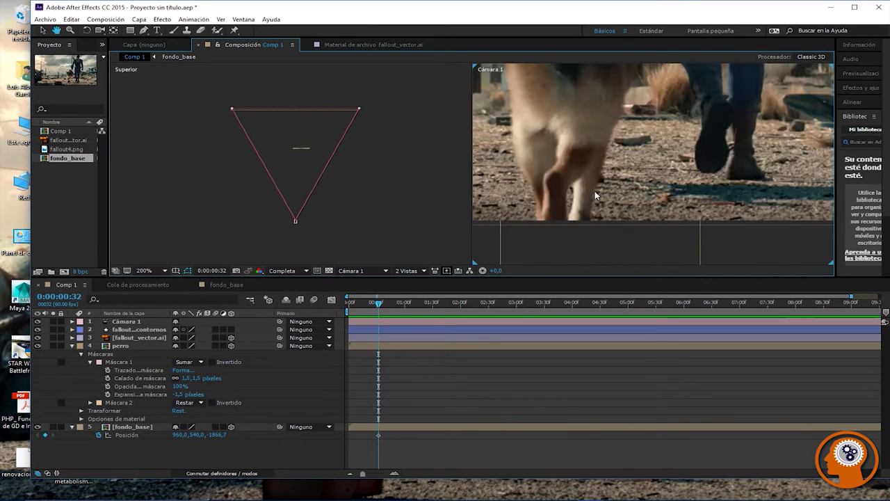
{"action": "key", "text": "v"}
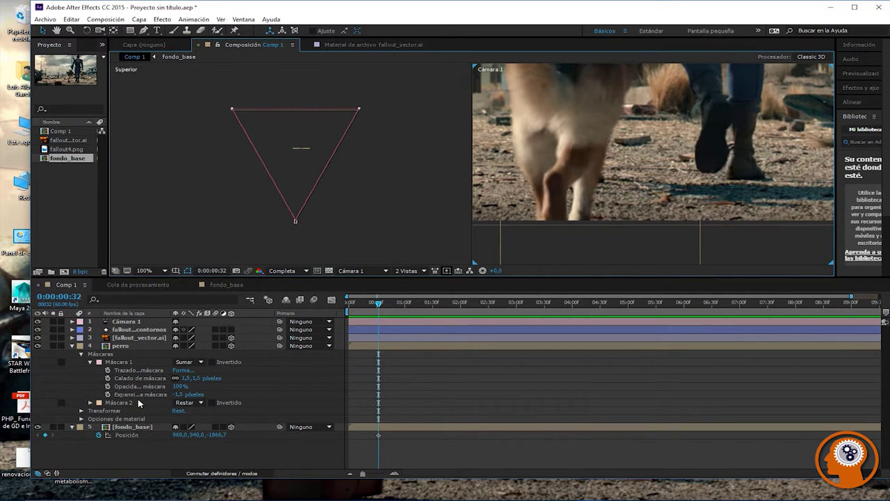
{"action": "left_click", "coordinate": [200, 402]}
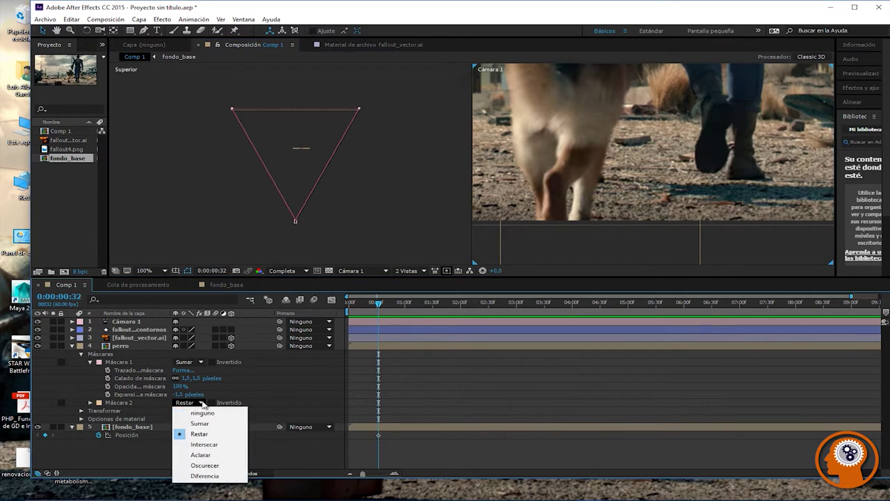
{"action": "left_click", "coordinate": [201, 415]}
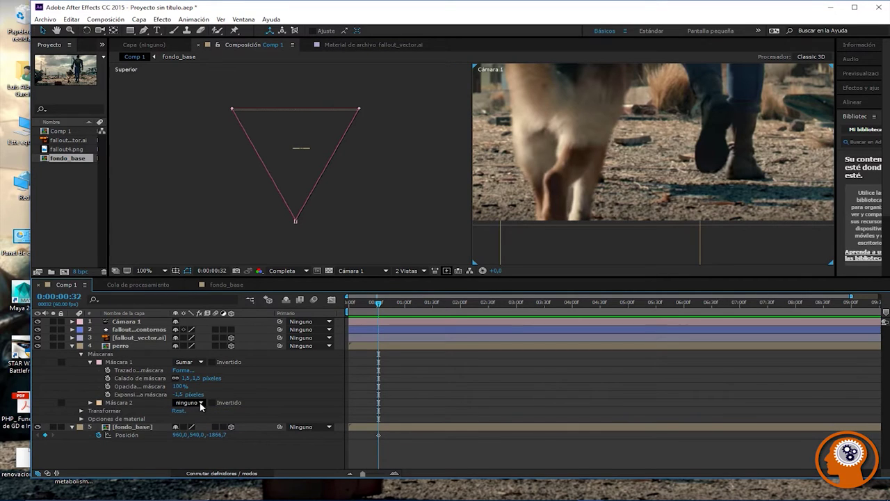
{"action": "left_click", "coordinate": [199, 403]}
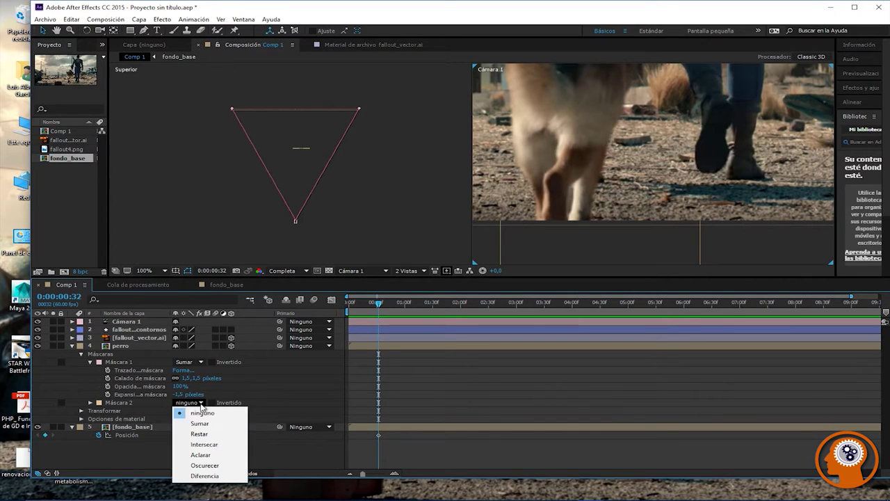
{"action": "left_click", "coordinate": [200, 434]}
Step: Move the current time back to 0:00:00:00 and select the camera in the top view
{"action": "left_click", "coordinate": [413, 178]}
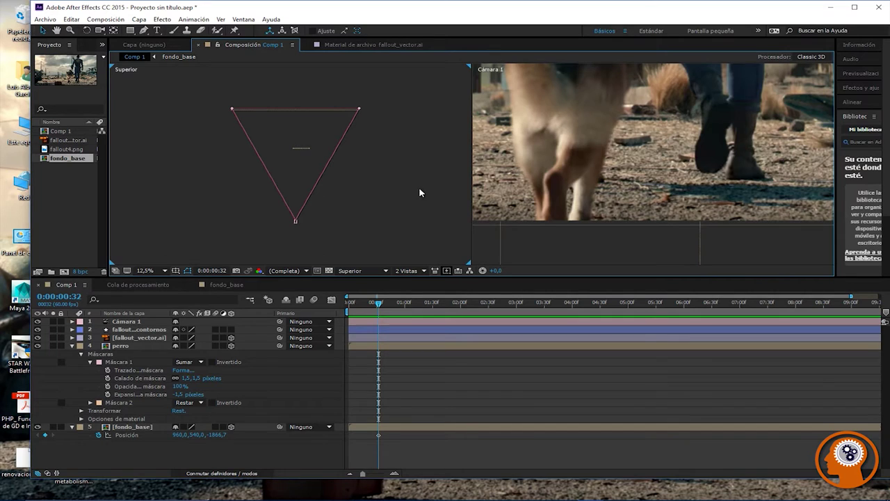
{"action": "key", "text": "h"}
{"action": "left_click", "coordinate": [577, 170]}
{"action": "scroll", "coordinate": [598, 172], "scroll_direction": "up", "scroll_amount": 4}
{"action": "scroll", "coordinate": [607, 174], "scroll_direction": "down", "scroll_amount": 2}
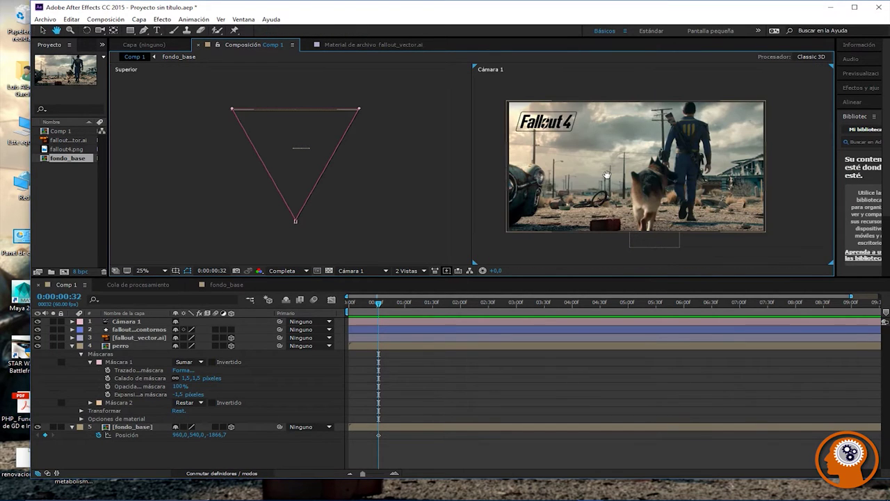
{"action": "key", "text": "v"}
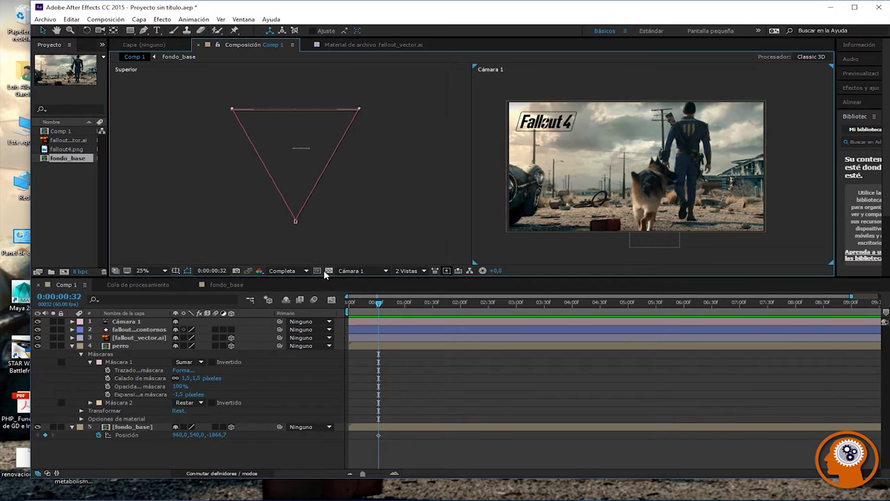
{"action": "left_click_drag", "start_coordinate": [378, 304], "coordinate": [350, 307]}
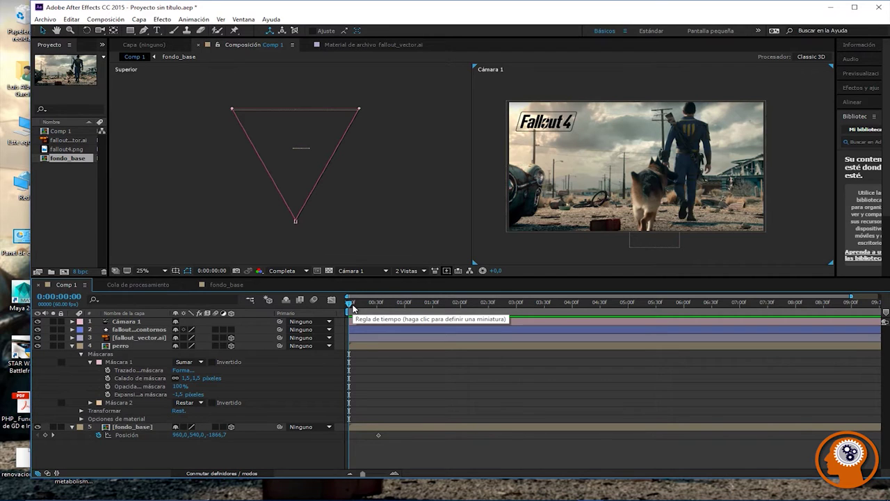
{"action": "left_click", "coordinate": [296, 221]}
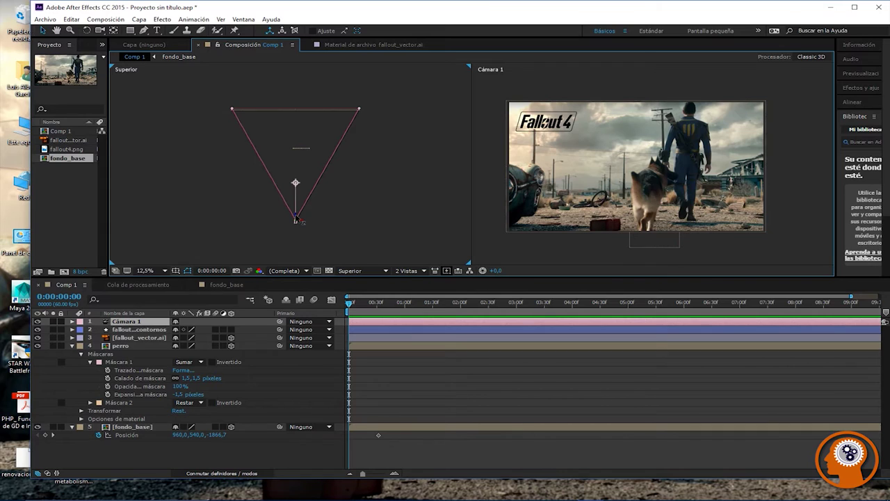
Step: Delete fondo_base's Posición keyframe at 0:00:00:32 and collapse the fondo_base and perro layers
{"action": "left_click", "coordinate": [380, 437]}
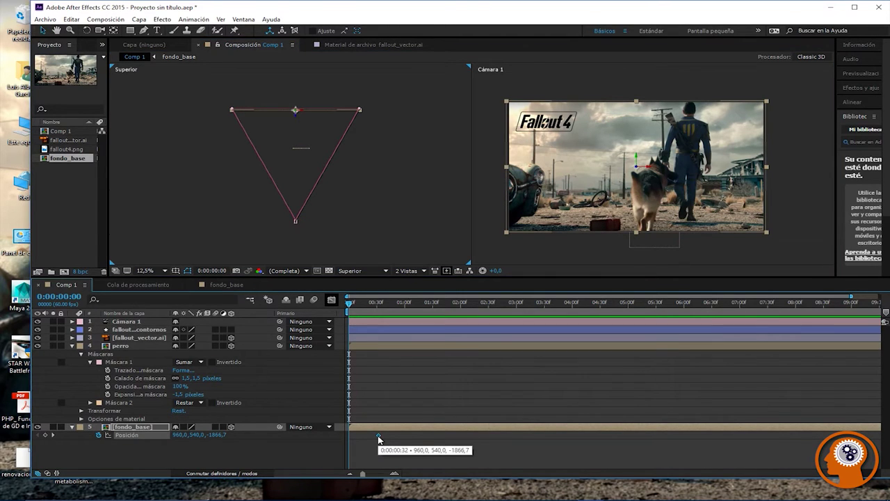
{"action": "key", "text": "Delete"}
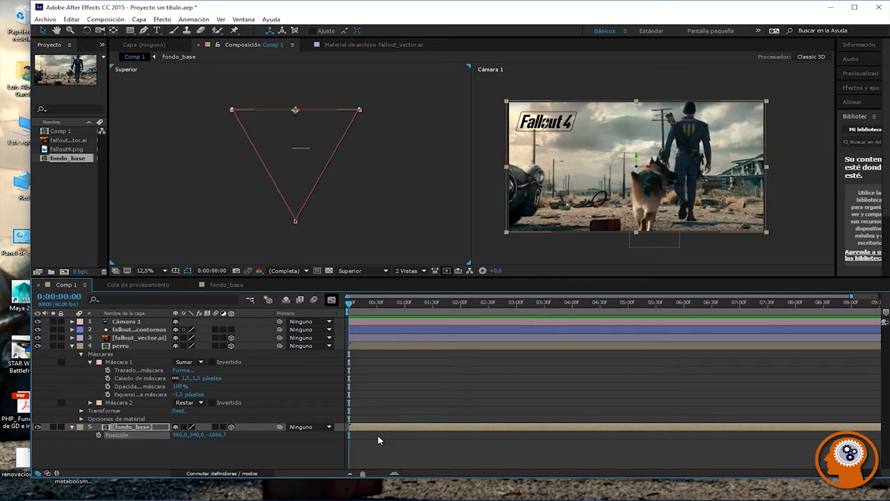
{"action": "left_click", "coordinate": [72, 427]}
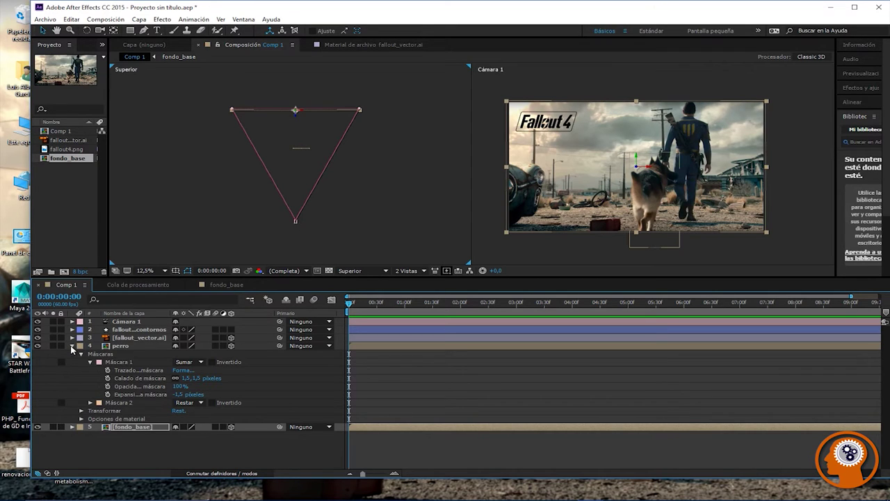
{"action": "left_click", "coordinate": [72, 346]}
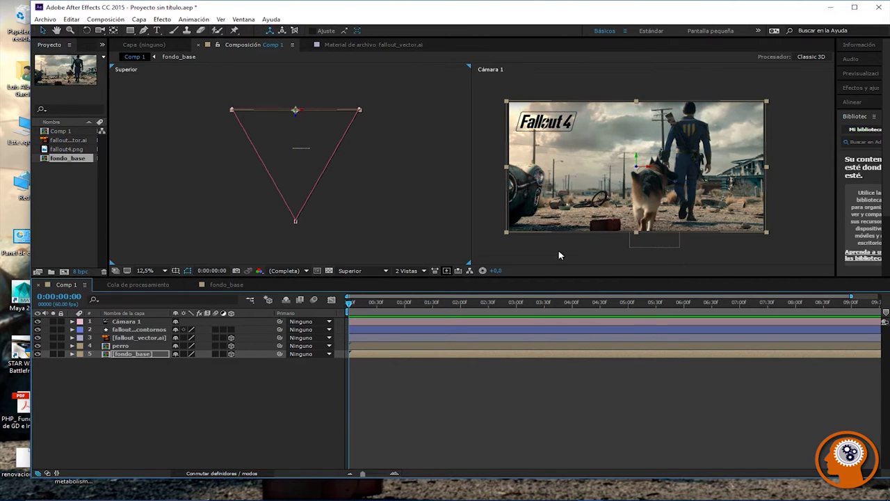
{"action": "scroll", "coordinate": [692, 212], "scroll_direction": "up", "scroll_amount": 2}
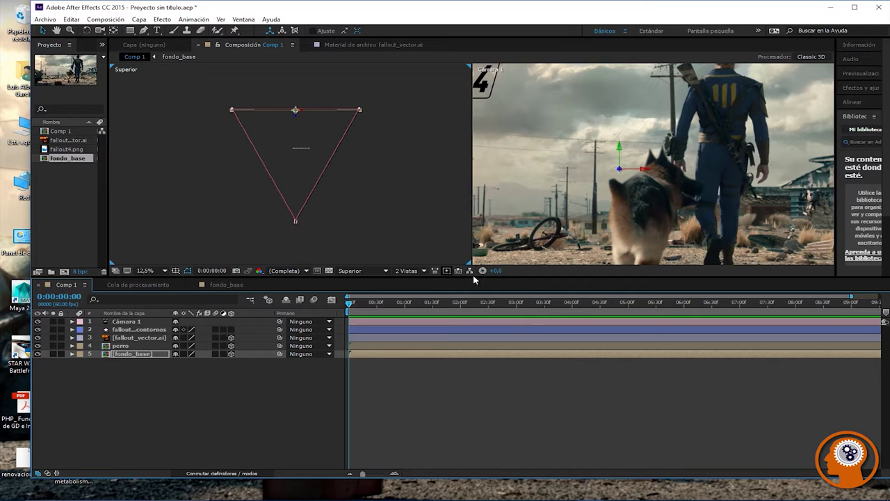
Step: Make the viewers taller and fit the whole composition in the Superior view
{"action": "left_click_drag", "start_coordinate": [473, 276], "coordinate": [470, 342]}
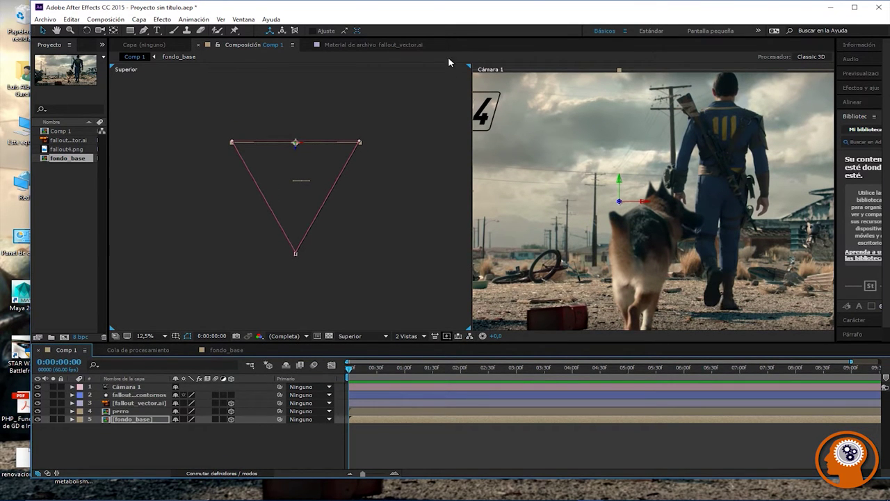
{"action": "scroll", "coordinate": [560, 171], "scroll_direction": "down", "scroll_amount": 2}
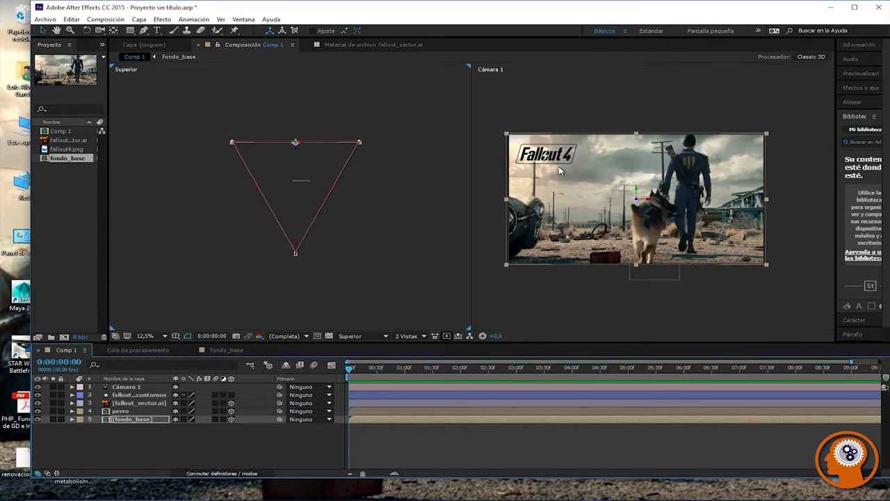
{"action": "scroll", "coordinate": [558, 171], "scroll_direction": "up", "scroll_amount": 3}
{"action": "scroll", "coordinate": [558, 171], "scroll_direction": "down", "scroll_amount": 3}
{"action": "left_click", "coordinate": [142, 337]}
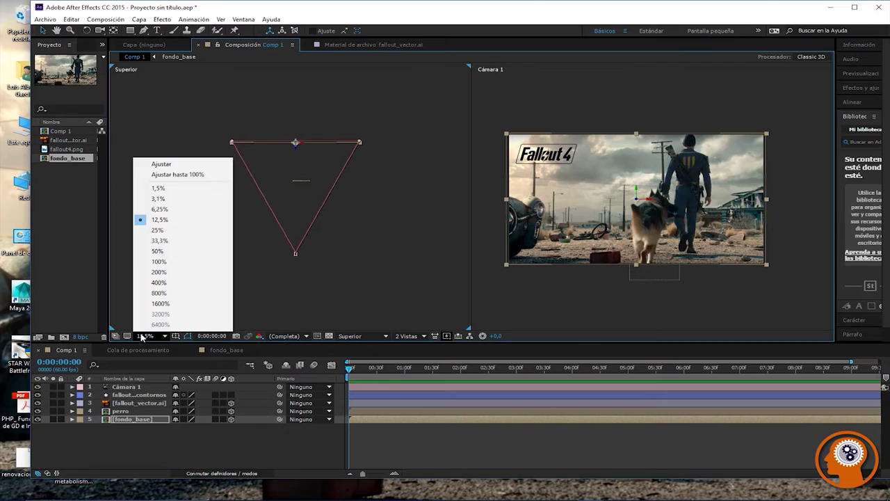
{"action": "left_click", "coordinate": [177, 165]}
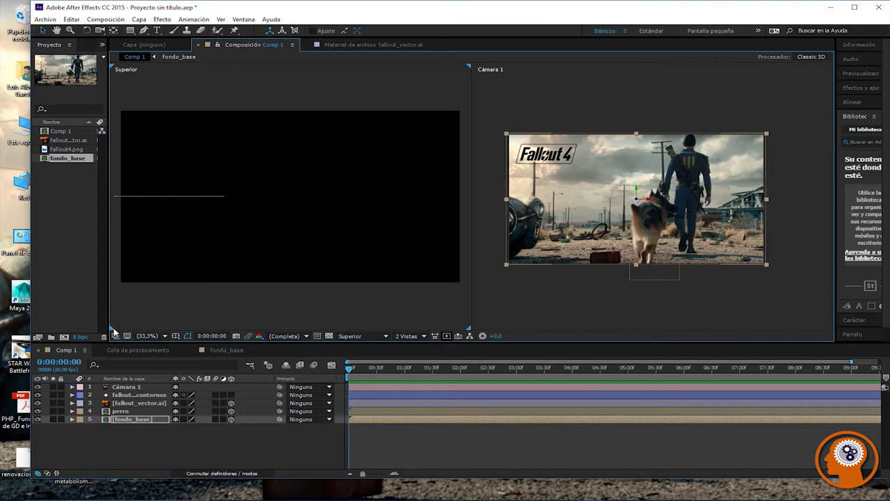
{"action": "scroll", "coordinate": [322, 191], "scroll_direction": "down", "scroll_amount": 4}
{"action": "left_click_drag", "start_coordinate": [296, 233], "coordinate": [292, 155]}
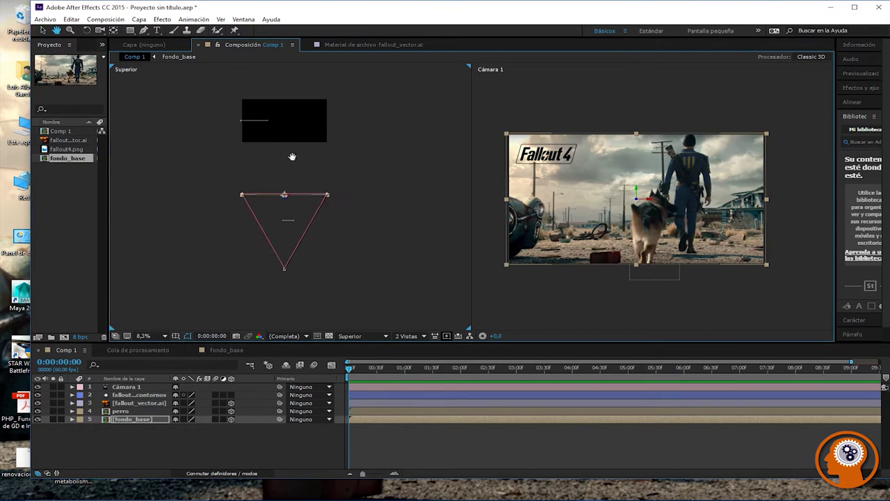
{"action": "left_click", "coordinate": [568, 297]}
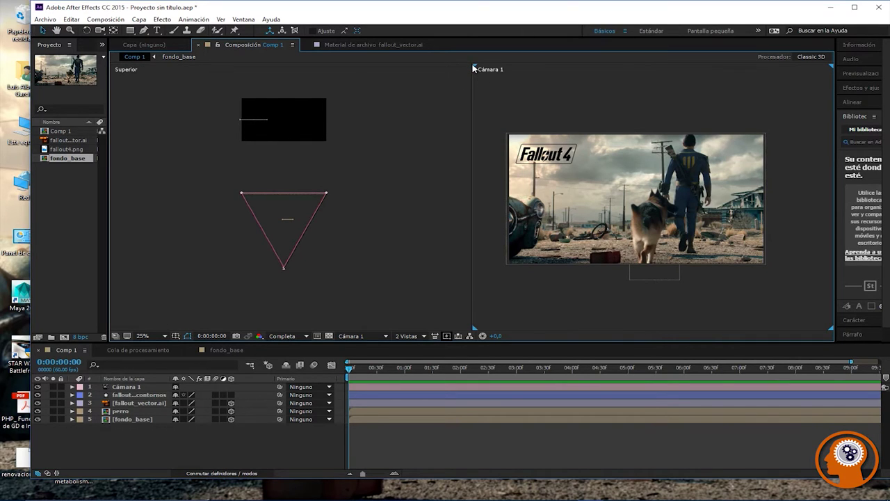
Step: Fit both the Superior and Cámara 1 views, then zoom the Superior view out to show the camera
{"action": "left_click", "coordinate": [420, 89]}
{"action": "left_click", "coordinate": [165, 336]}
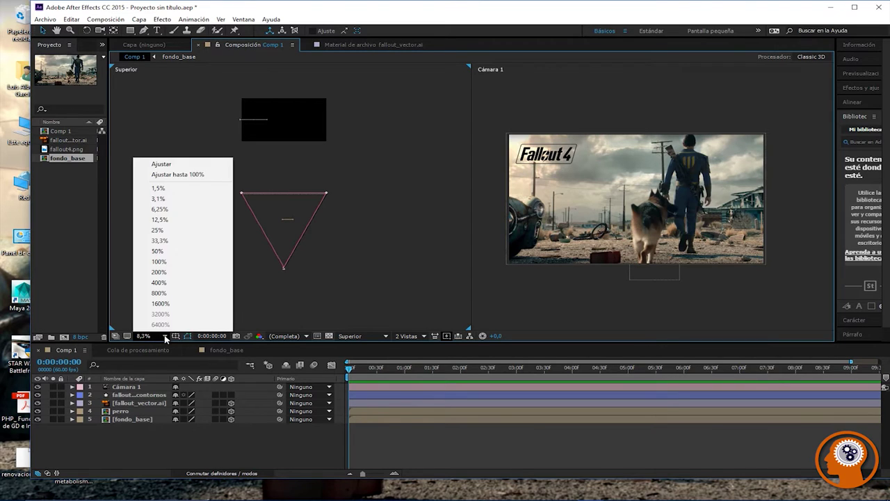
{"action": "left_click", "coordinate": [163, 164]}
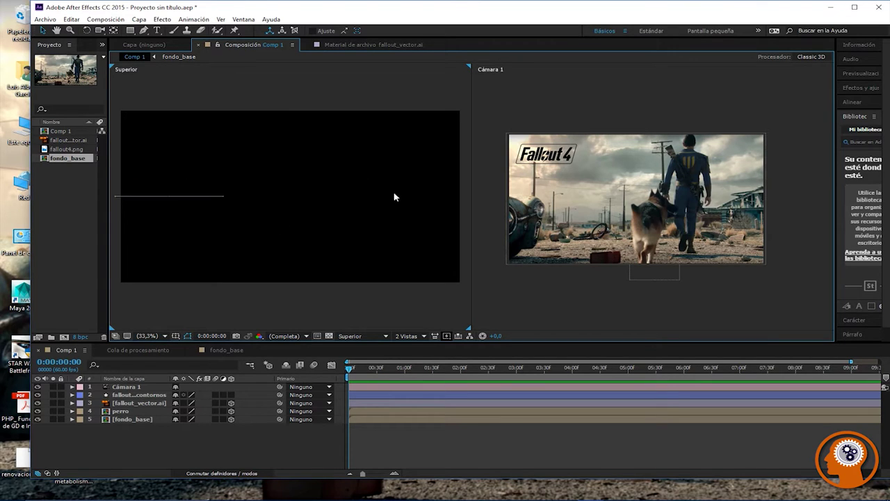
{"action": "left_click", "coordinate": [497, 94]}
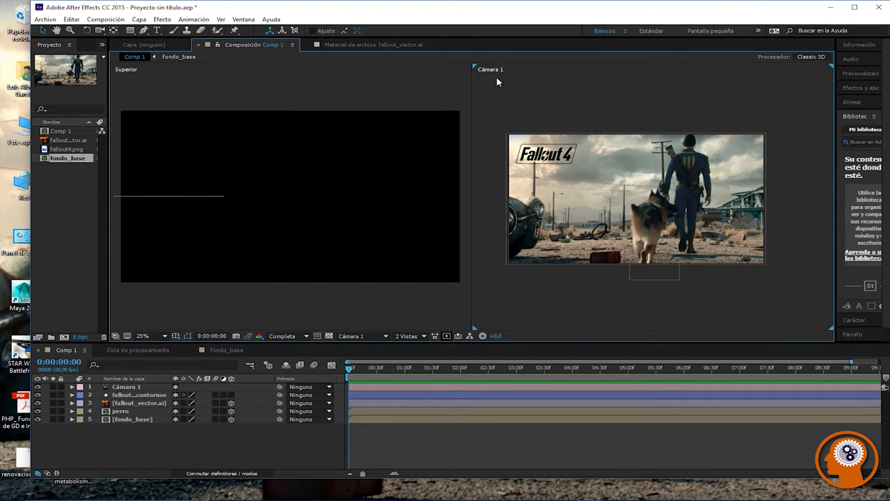
{"action": "left_click", "coordinate": [143, 336]}
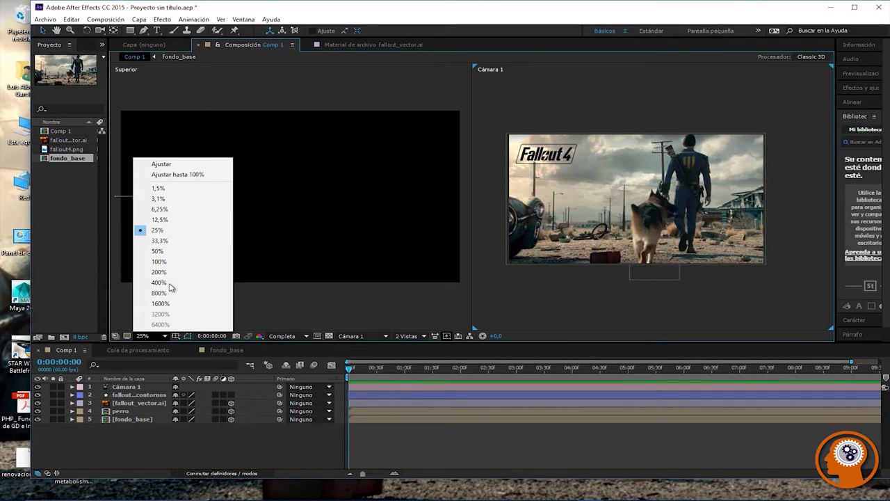
{"action": "left_click", "coordinate": [181, 169]}
{"action": "left_click", "coordinate": [327, 91]}
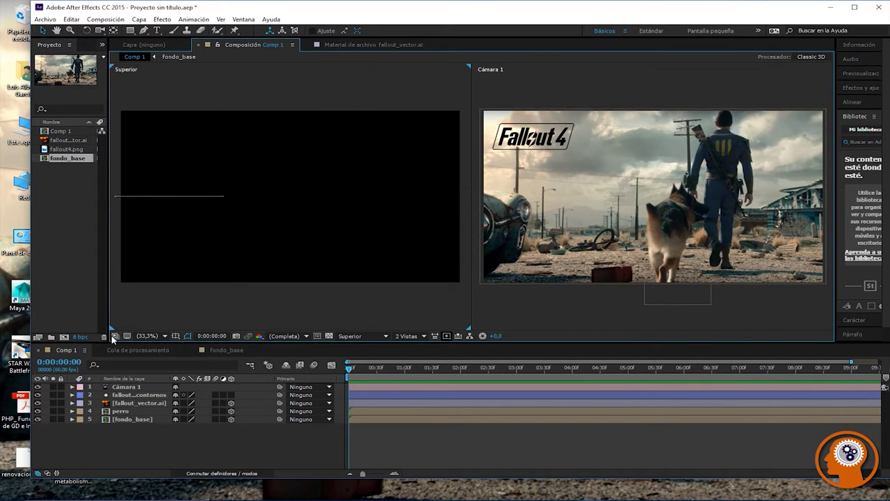
{"action": "key", "text": "comma"}
{"action": "key", "text": "comma"}
{"action": "key", "text": "comma"}
{"action": "key", "text": "comma"}
{"action": "left_click_drag", "start_coordinate": [300, 236], "coordinate": [292, 171]}
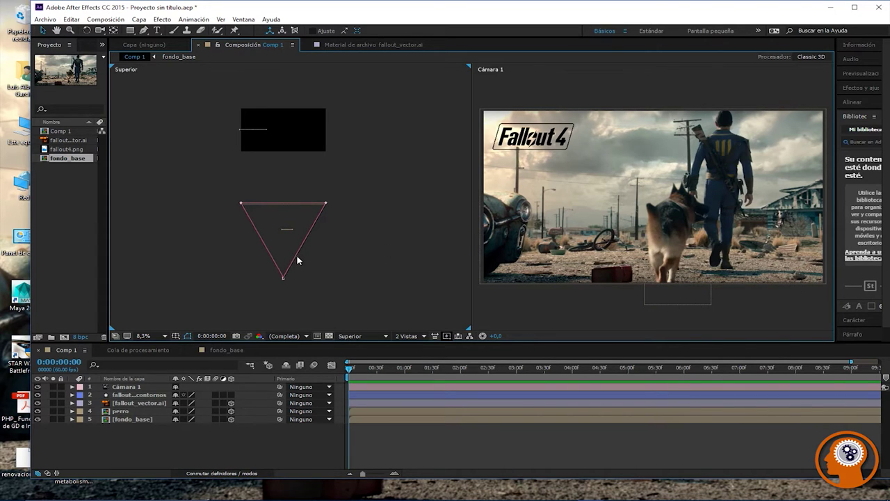
Step: Drag Cámara 1 toward the layers to Posición 960,0,540,0,-2914,7 for a tight close-up
{"action": "left_click", "coordinate": [284, 278]}
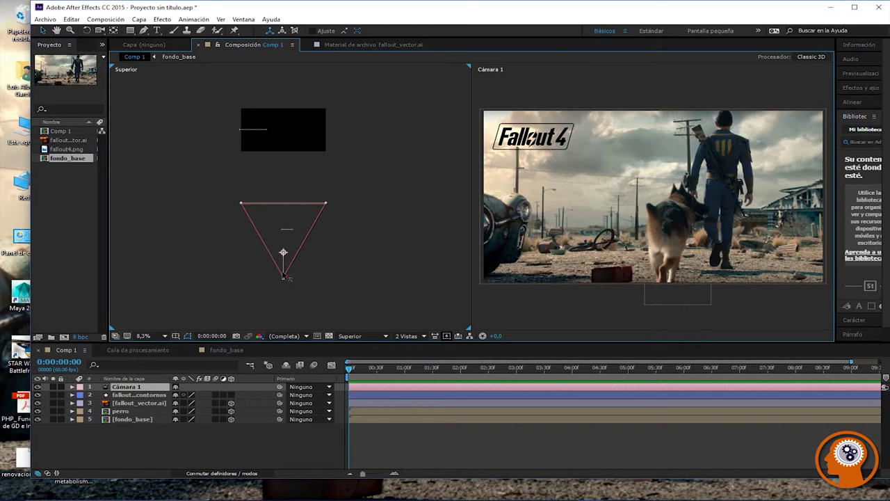
{"action": "left_click_drag", "start_coordinate": [283, 276], "coordinate": [287, 246]}
{"action": "left_click", "coordinate": [291, 246]}
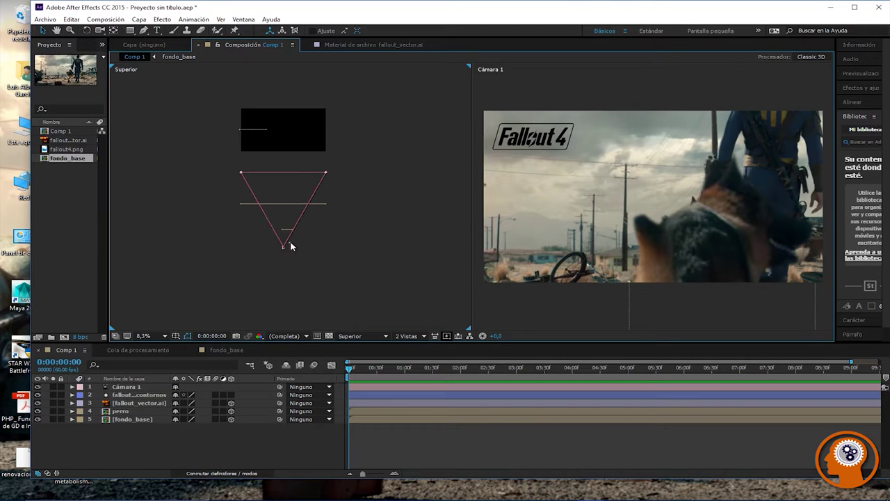
{"action": "left_click_drag", "start_coordinate": [286, 248], "coordinate": [284, 247]}
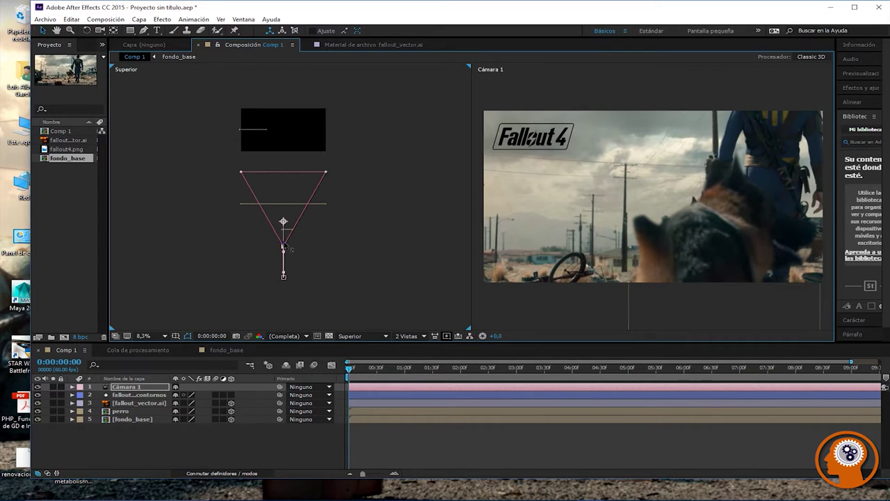
{"action": "left_click_drag", "start_coordinate": [285, 245], "coordinate": [286, 245]}
{"action": "left_click", "coordinate": [356, 266]}
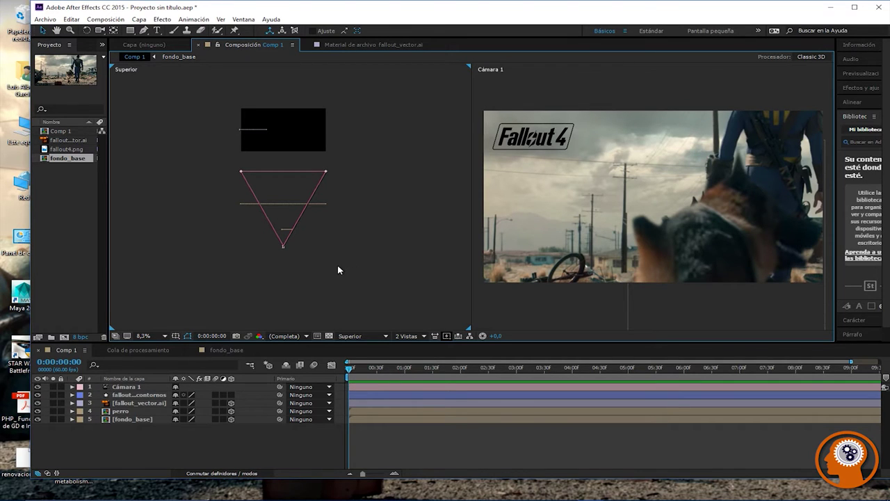
{"action": "left_click", "coordinate": [72, 388]}
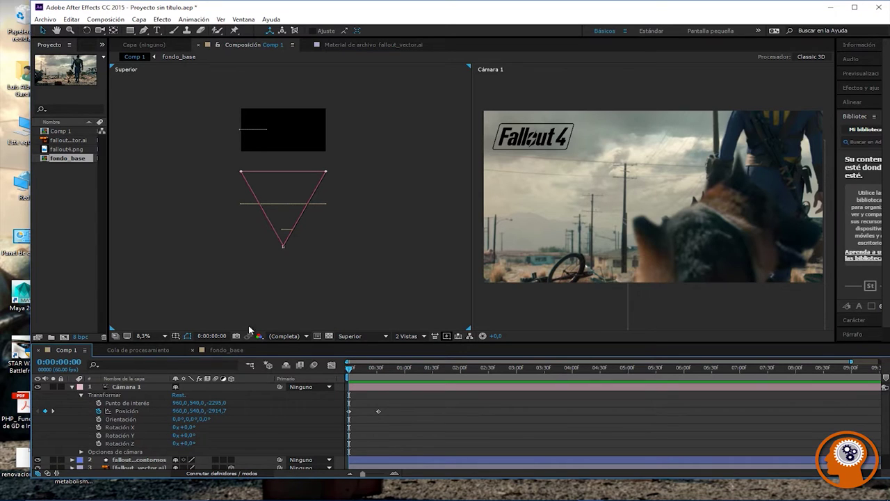
Step: Show Cámara 1's Opciones de cámara with depth of field, collapsing its Transformar group
{"action": "left_click", "coordinate": [287, 234]}
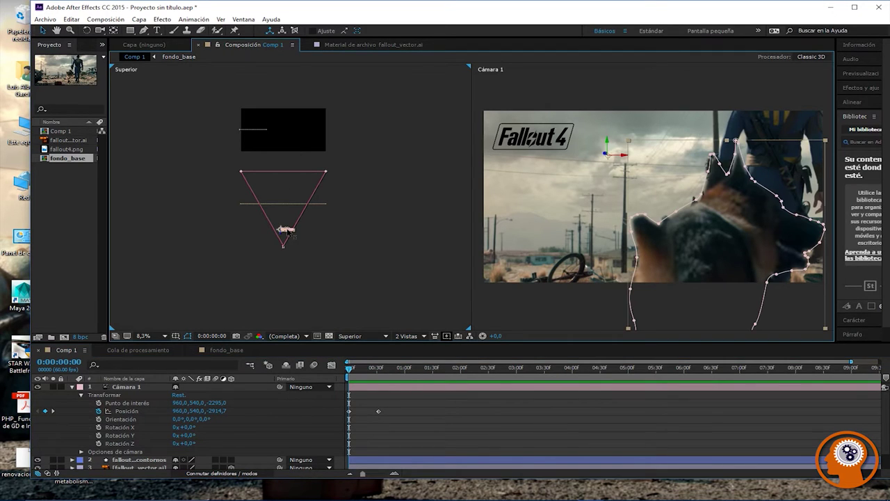
{"action": "left_click", "coordinate": [287, 204]}
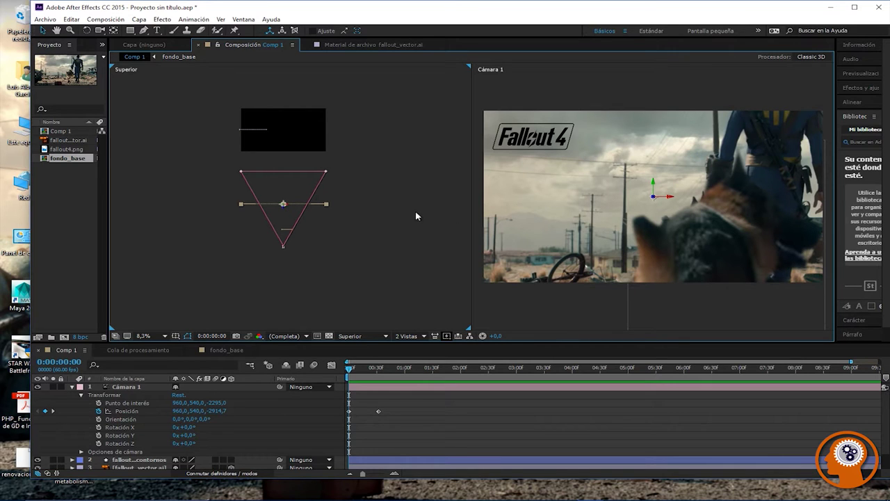
{"action": "left_click", "coordinate": [413, 234]}
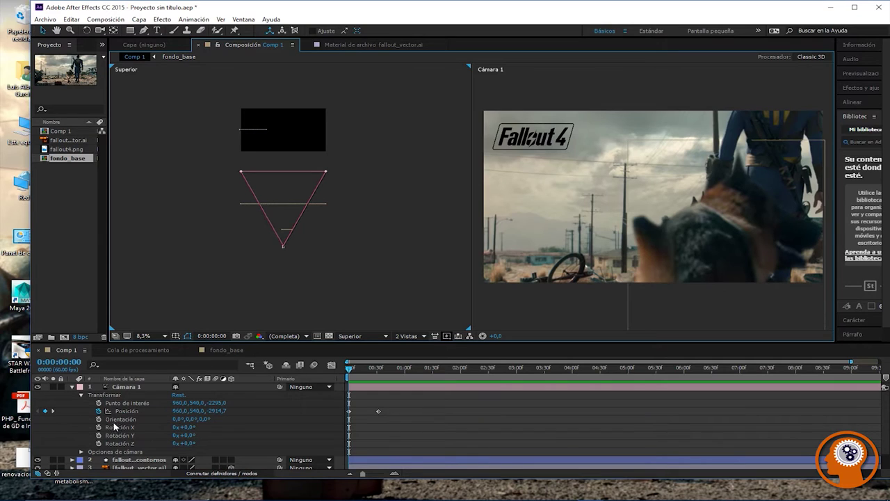
{"action": "left_click", "coordinate": [71, 388]}
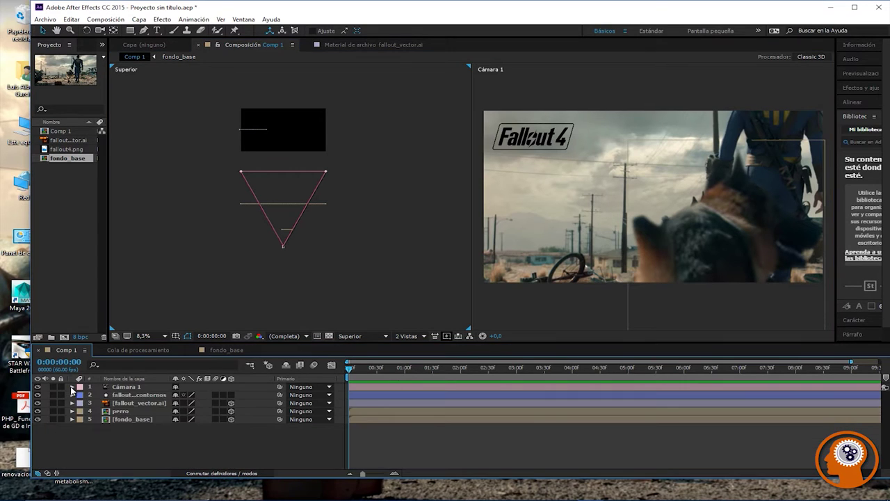
{"action": "left_click", "coordinate": [72, 388]}
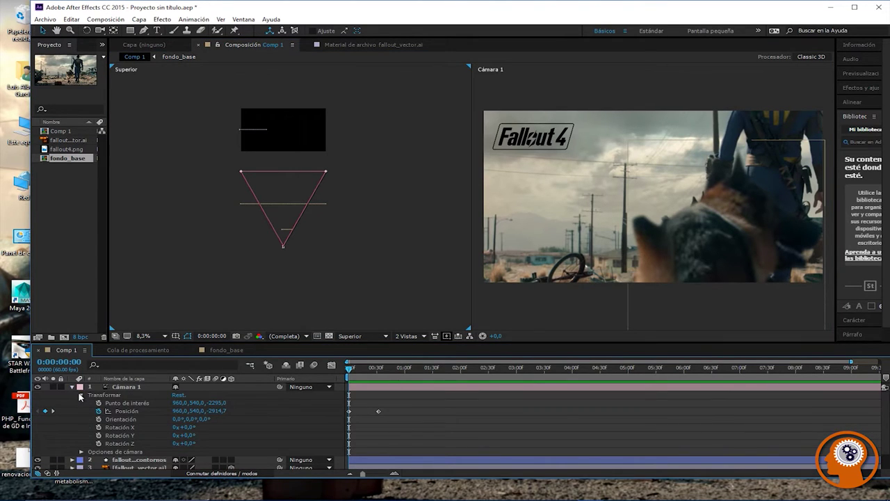
{"action": "left_click", "coordinate": [80, 396]}
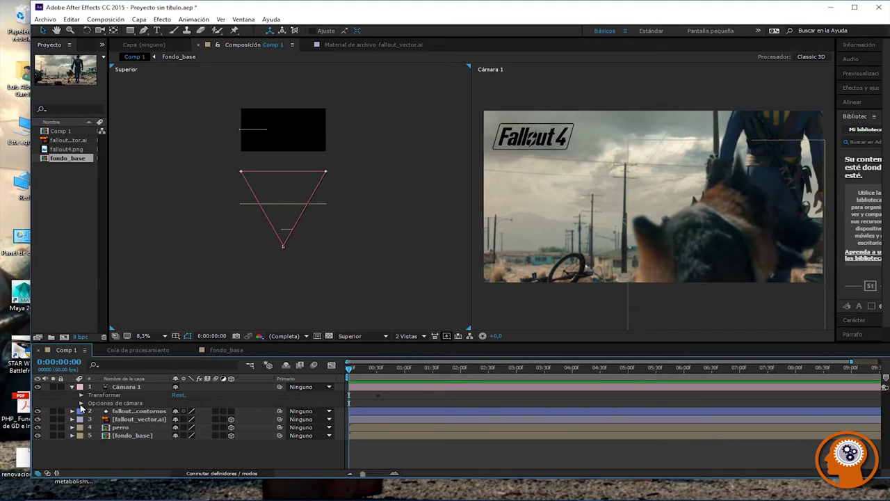
{"action": "left_click", "coordinate": [81, 403]}
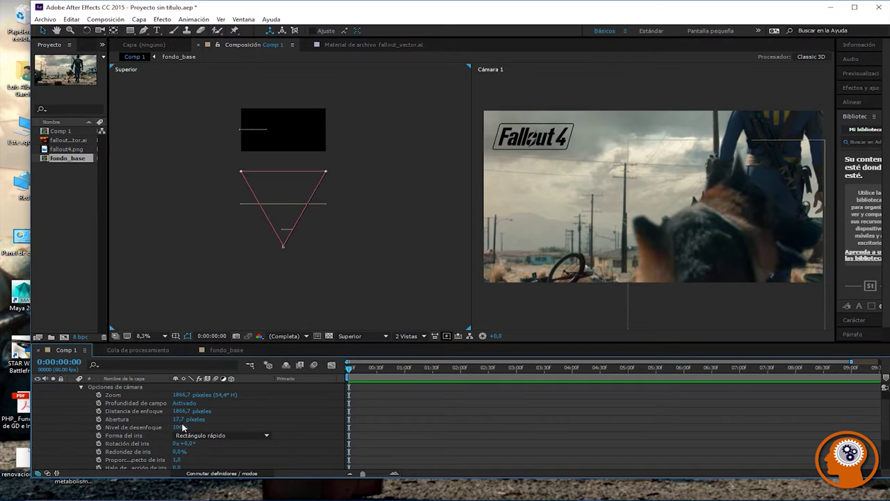
Step: Scrub Distancia de enfoque down from 1866,7 to pull focus closer
{"action": "scroll", "coordinate": [181, 444], "scroll_direction": "down", "scroll_amount": 1}
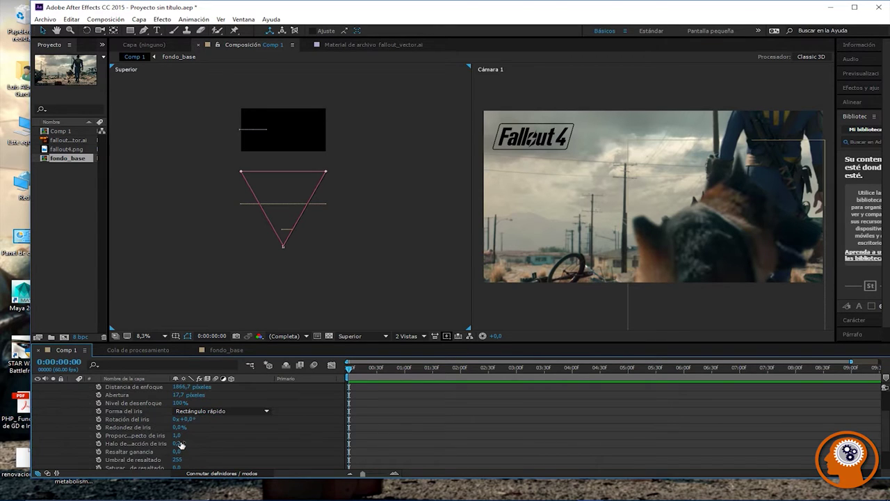
{"action": "scroll", "coordinate": [180, 445], "scroll_direction": "down", "scroll_amount": 1}
{"action": "scroll", "coordinate": [181, 444], "scroll_direction": "up", "scroll_amount": 2}
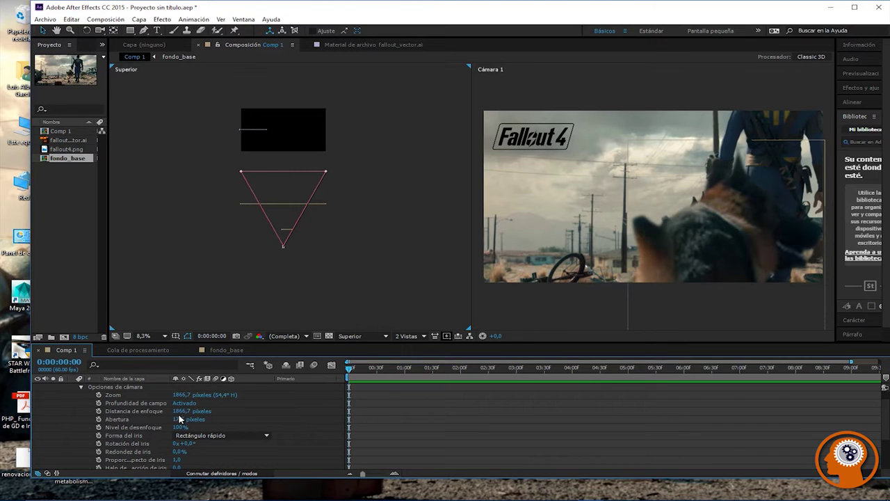
{"action": "left_click_drag", "start_coordinate": [179, 411], "coordinate": [122, 411]}
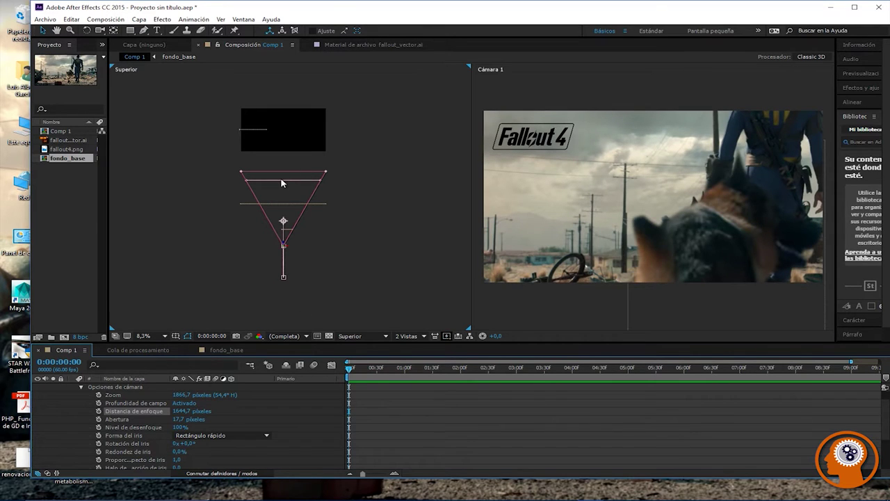
Step: Zoom the Superior view in to 16,7%
{"action": "scroll", "coordinate": [288, 194], "scroll_direction": "up", "scroll_amount": 2}
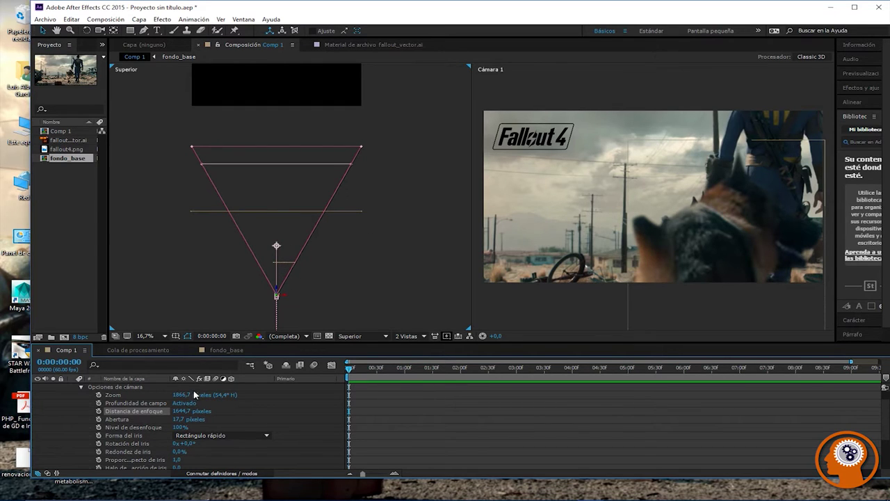
Step: Scrub Cámara 1's Distancia de enfoque up and down until it settles at 256,7 pixels on the dog
{"action": "left_click_drag", "start_coordinate": [177, 416], "coordinate": [3, 391]}
{"action": "left_click_drag", "start_coordinate": [179, 412], "coordinate": [101, 411]}
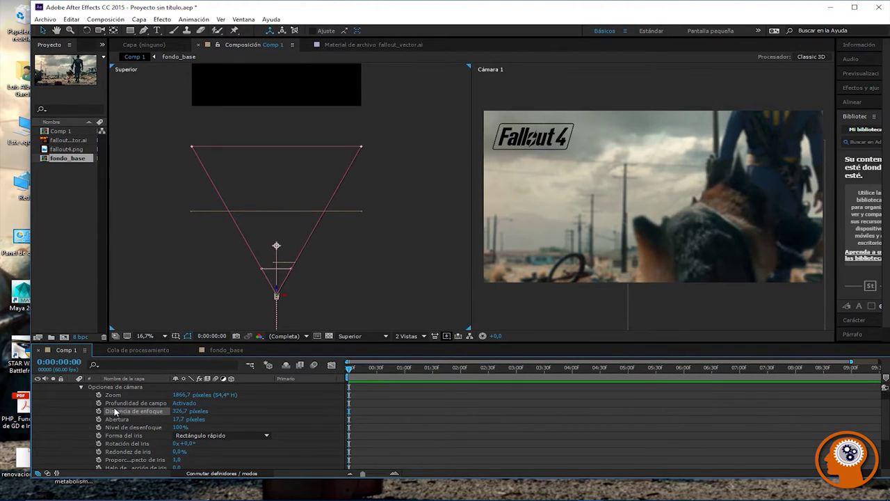
{"action": "left_click_drag", "start_coordinate": [174, 411], "coordinate": [110, 409]}
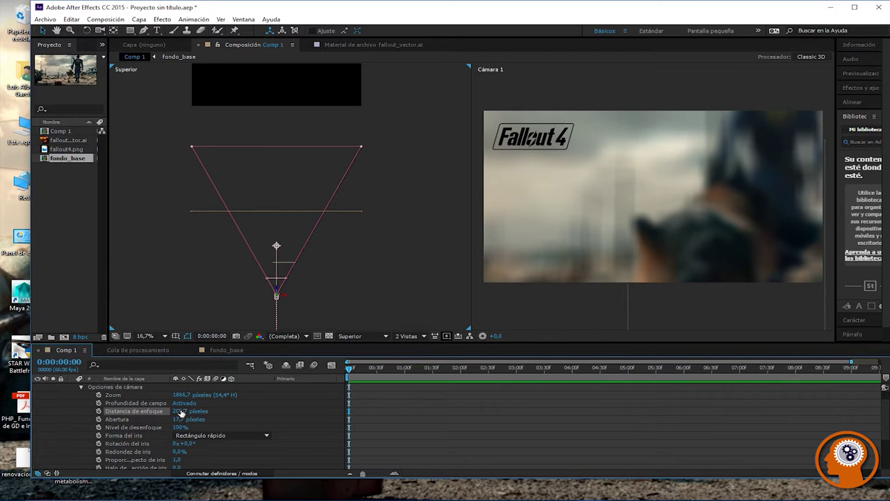
{"action": "left_click_drag", "start_coordinate": [179, 411], "coordinate": [273, 413]}
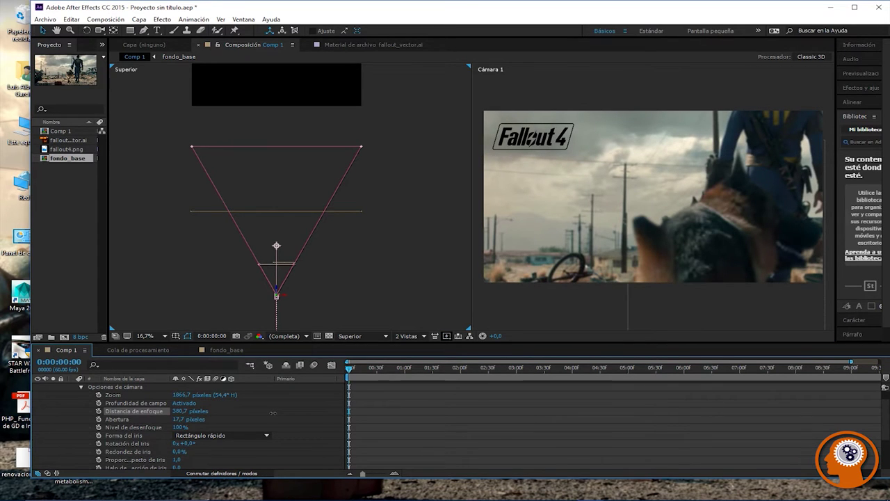
{"action": "left_click_drag", "start_coordinate": [273, 413], "coordinate": [216, 413]}
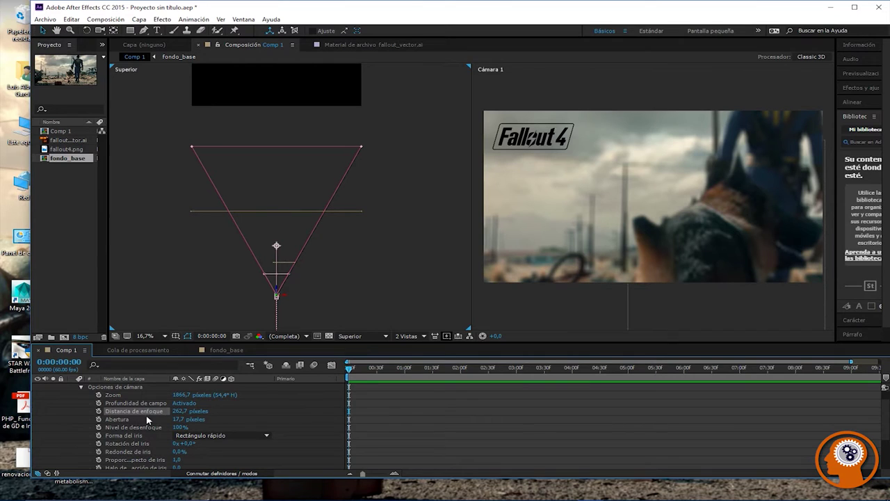
{"action": "left_click_drag", "start_coordinate": [177, 411], "coordinate": [143, 411]}
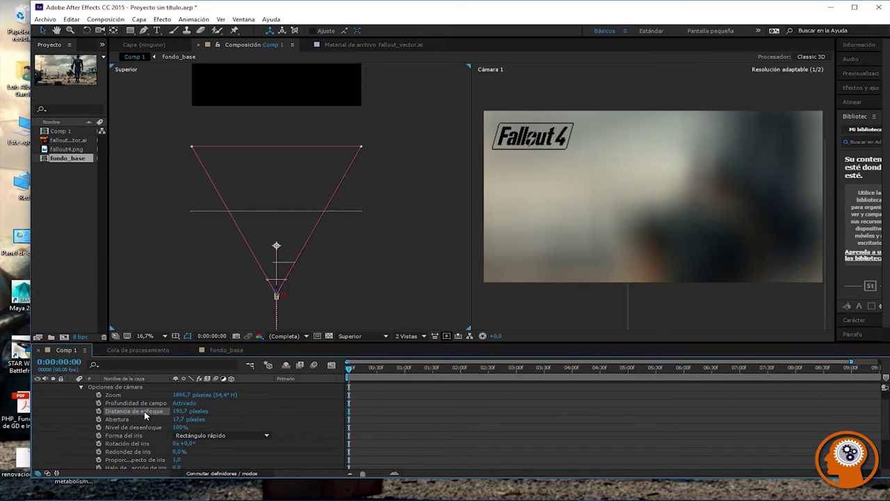
{"action": "left_click_drag", "start_coordinate": [181, 415], "coordinate": [193, 412]}
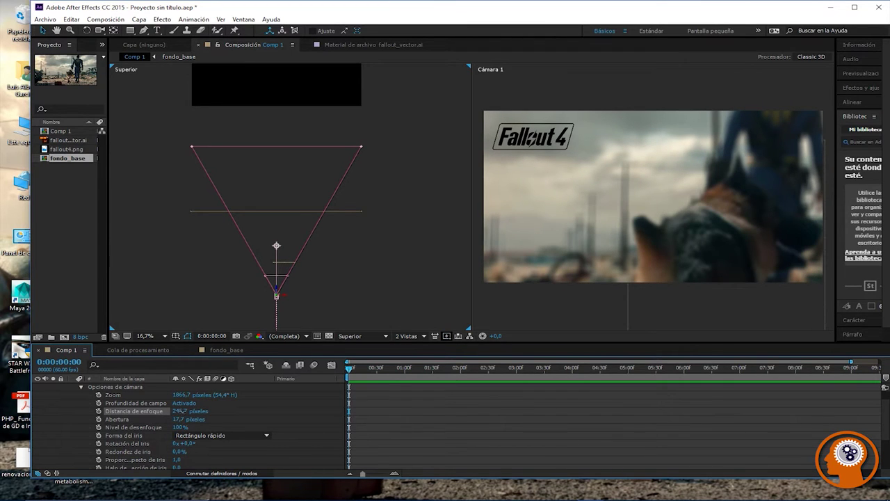
{"action": "left_click_drag", "start_coordinate": [179, 411], "coordinate": [189, 412]}
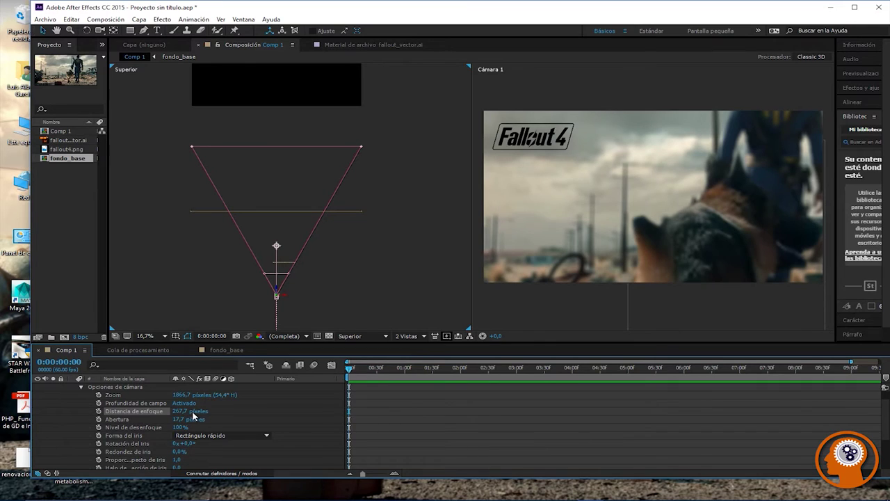
{"action": "left_click_drag", "start_coordinate": [185, 415], "coordinate": [178, 414]}
Step: Try the Hexágono, Decágono and Octágono iris shapes, settling on Pentágono
{"action": "scroll", "coordinate": [226, 445], "scroll_direction": "down", "scroll_amount": 3}
{"action": "left_click", "coordinate": [207, 412]}
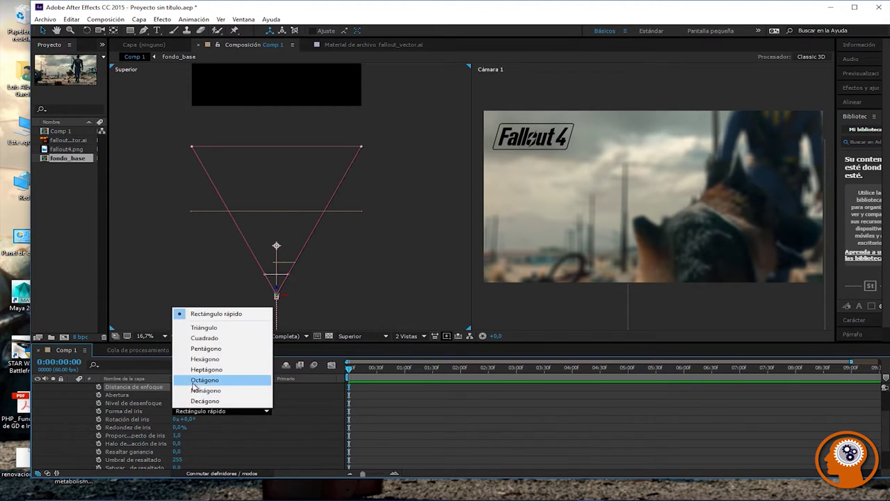
{"action": "left_click", "coordinate": [208, 357]}
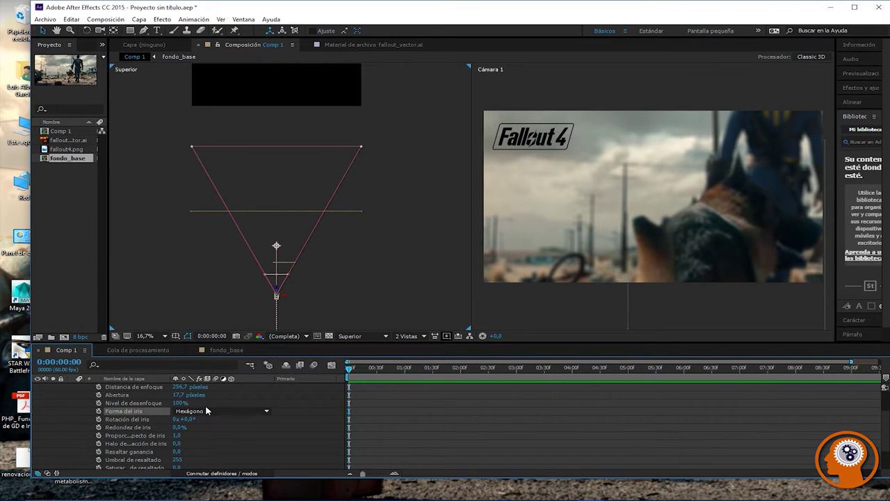
{"action": "left_click", "coordinate": [206, 412]}
{"action": "left_click", "coordinate": [205, 401]}
{"action": "left_click", "coordinate": [209, 412]}
{"action": "left_click", "coordinate": [204, 380]}
{"action": "left_click", "coordinate": [206, 413]}
{"action": "left_click", "coordinate": [205, 349]}
Step: Set Cámara 1's Nivel de desenfoque to 100% and reselect the camera in the top view
{"action": "left_click_drag", "start_coordinate": [180, 407], "coordinate": [194, 409]}
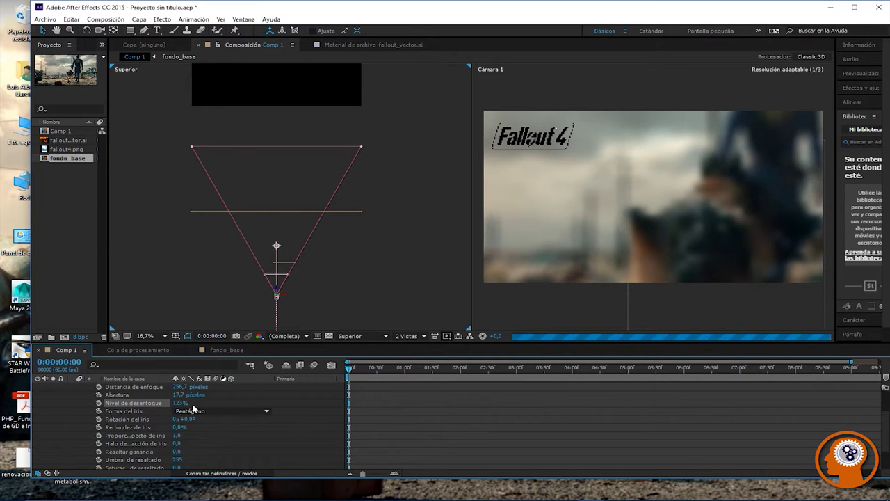
{"action": "left_click", "coordinate": [181, 406]}
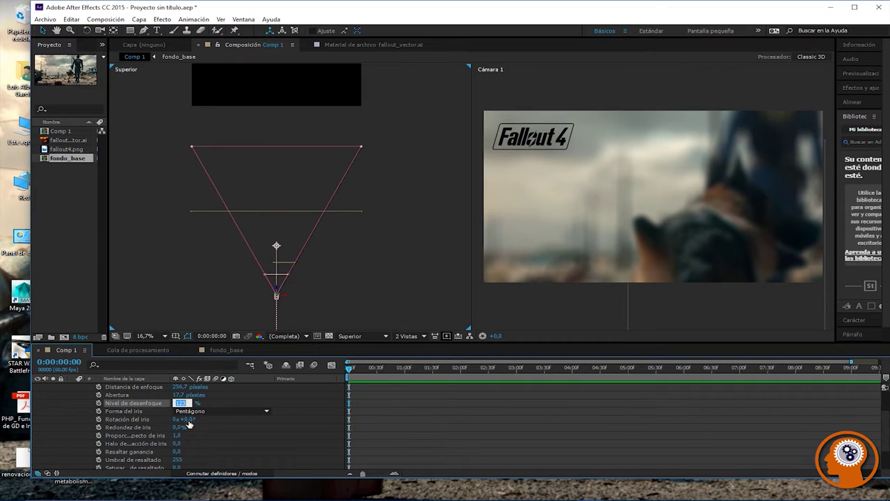
{"action": "type", "text": "100"}
{"action": "key", "text": "Return"}
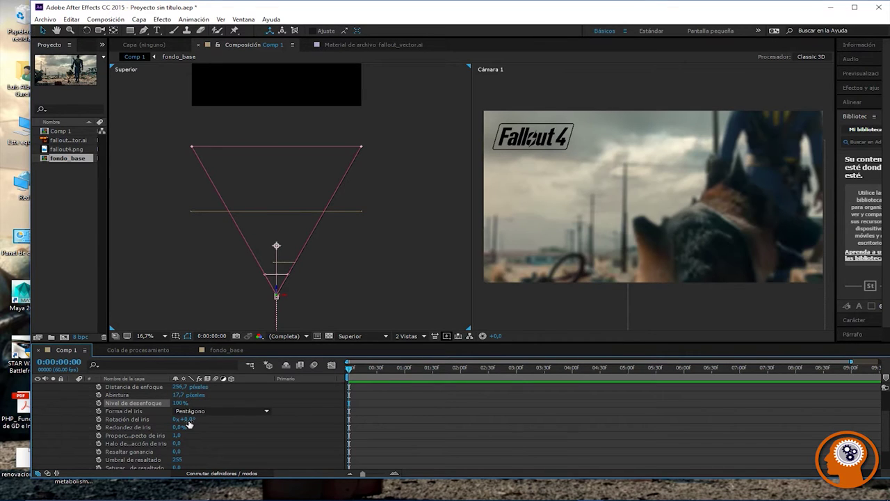
{"action": "left_click", "coordinate": [391, 295]}
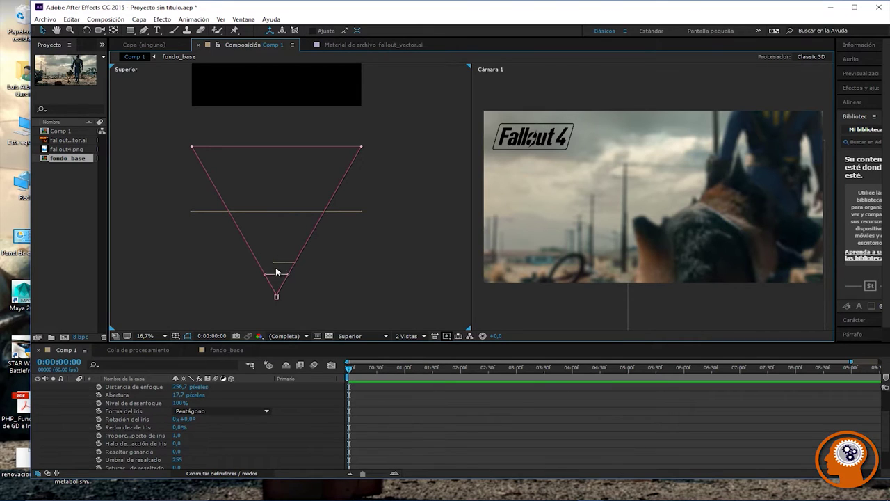
{"action": "left_click", "coordinate": [276, 296]}
Step: Delete Cámara 1's Posición keyframe at 1 second, leaving only the 0:00 keyframe
{"action": "scroll", "coordinate": [97, 419], "scroll_direction": "up", "scroll_amount": 4}
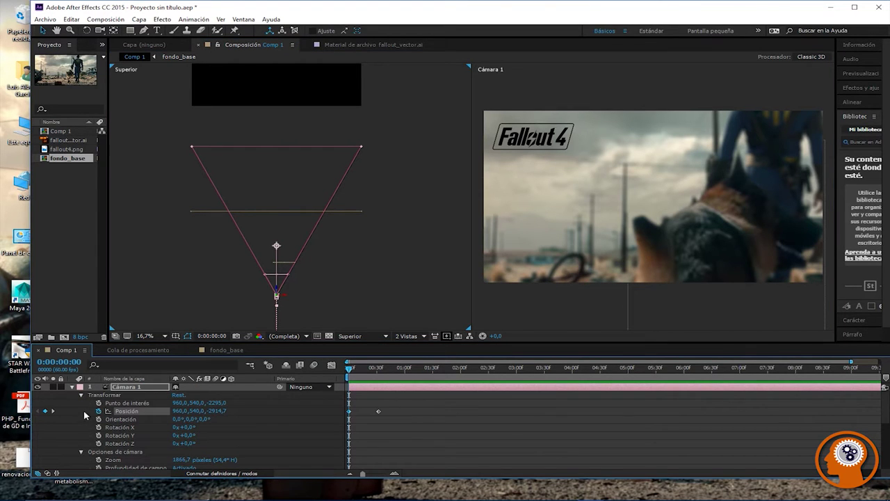
{"action": "left_click", "coordinate": [379, 411]}
{"action": "key", "text": "Delete"}
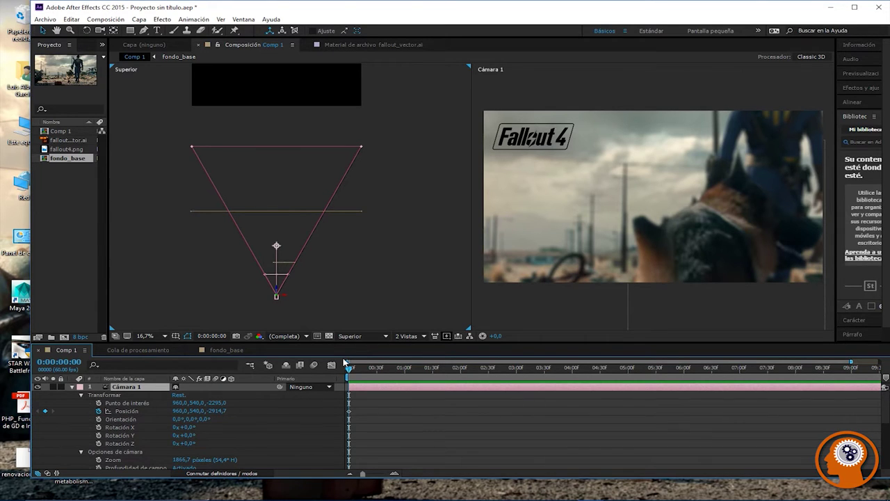
Step: At 0:00:07:00, pull Cámara 1 back in the top view to Posición Z -3700,7
{"action": "left_click_drag", "start_coordinate": [350, 372], "coordinate": [795, 388]}
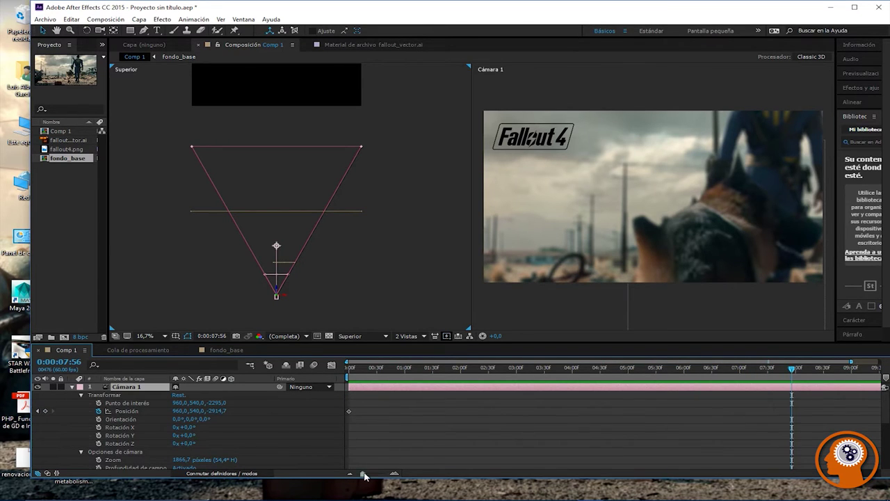
{"action": "left_click_drag", "start_coordinate": [366, 476], "coordinate": [393, 479]}
{"action": "left_click_drag", "start_coordinate": [756, 364], "coordinate": [346, 362]}
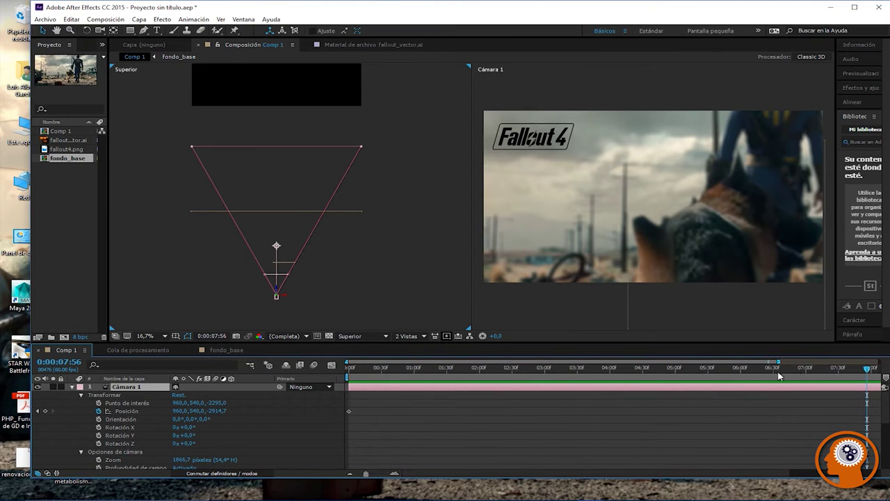
{"action": "left_click_drag", "start_coordinate": [778, 361], "coordinate": [878, 361]}
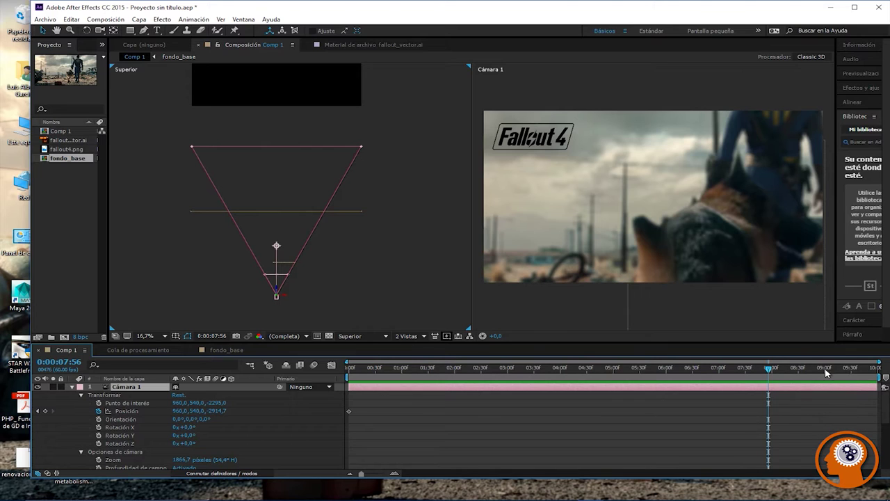
{"action": "mouse_move", "coordinate": [878, 362]}
{"action": "left_mouse_down"}
{"action": "mouse_move", "coordinate": [431, 361]}
{"action": "mouse_move", "coordinate": [878, 362]}
{"action": "left_mouse_up"}
{"action": "mouse_move", "coordinate": [363, 473]}
{"action": "left_mouse_down"}
{"action": "mouse_move", "coordinate": [378, 474]}
{"action": "mouse_move", "coordinate": [358, 474]}
{"action": "left_mouse_up"}
{"action": "left_click_drag", "start_coordinate": [770, 372], "coordinate": [721, 369]}
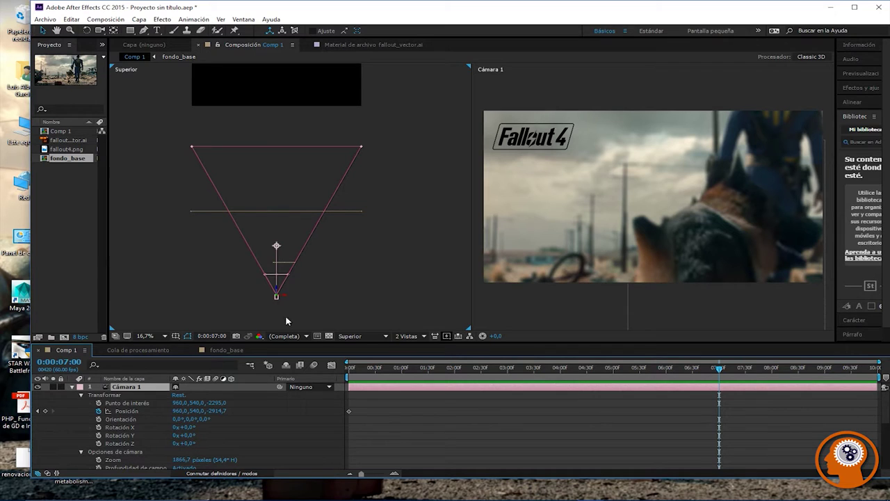
{"action": "left_click_drag", "start_coordinate": [277, 290], "coordinate": [271, 350]}
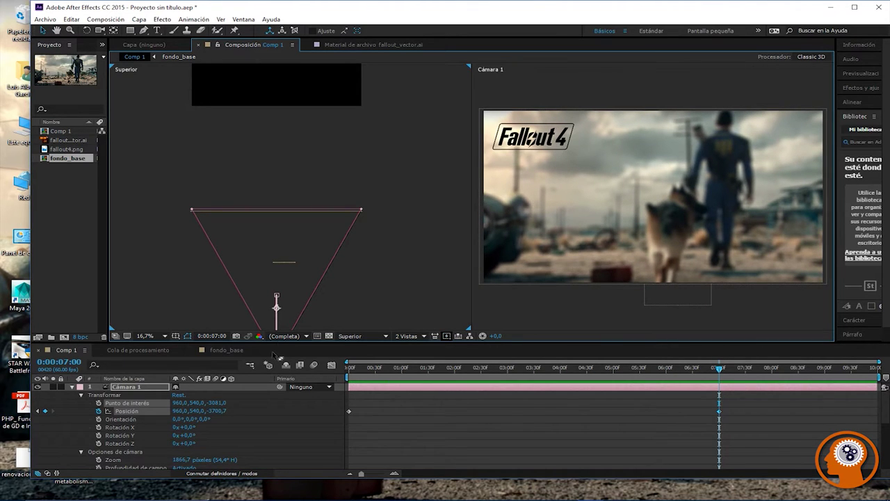
Step: Fine-tune the 7-second camera position in the 33.3% top view to 915, 540, -3649,7
{"action": "left_click_drag", "start_coordinate": [306, 292], "coordinate": [314, 263]}
{"action": "scroll", "coordinate": [338, 285], "scroll_direction": "up", "scroll_amount": 2}
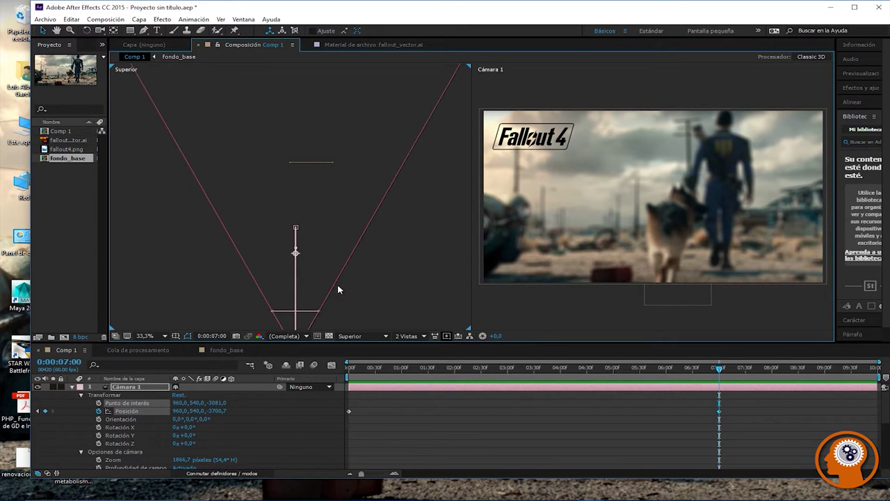
{"action": "key", "text": "v"}
{"action": "left_click_drag", "start_coordinate": [304, 281], "coordinate": [303, 277]}
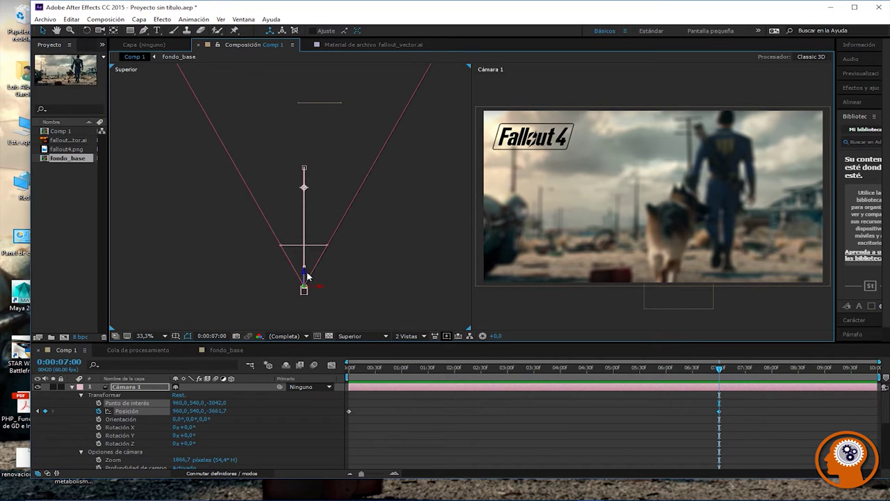
{"action": "left_click_drag", "start_coordinate": [306, 277], "coordinate": [315, 286]}
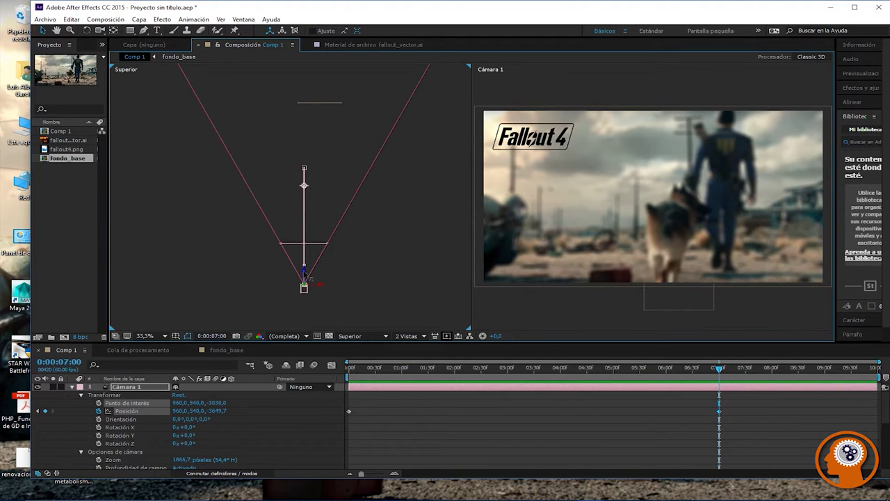
{"action": "left_click", "coordinate": [319, 290]}
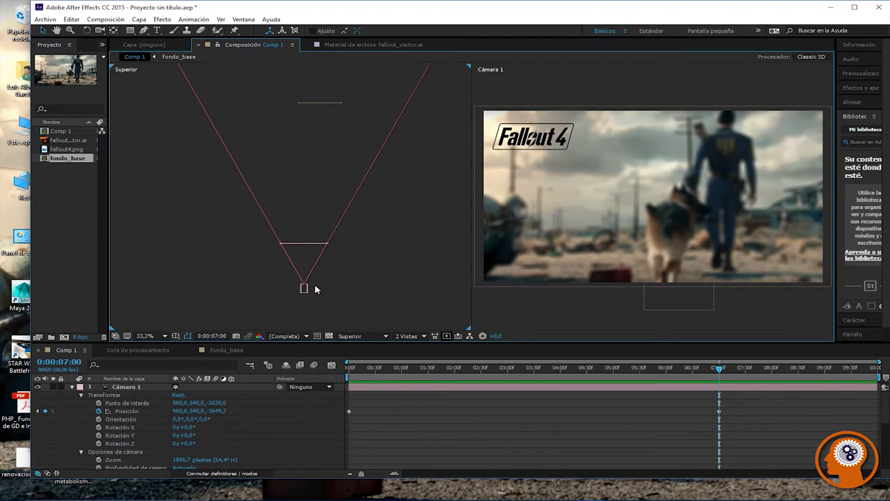
{"action": "left_click", "coordinate": [304, 289]}
{"action": "left_click_drag", "start_coordinate": [319, 288], "coordinate": [311, 287]}
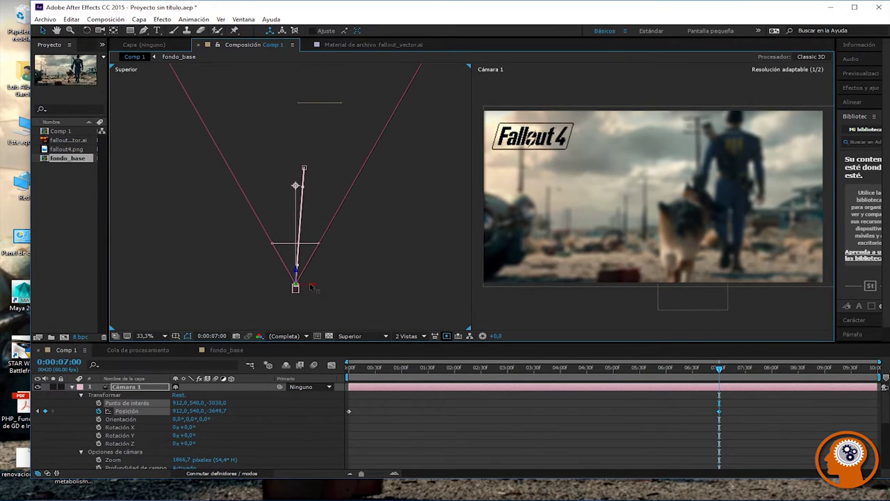
{"action": "left_click_drag", "start_coordinate": [311, 287], "coordinate": [312, 287]}
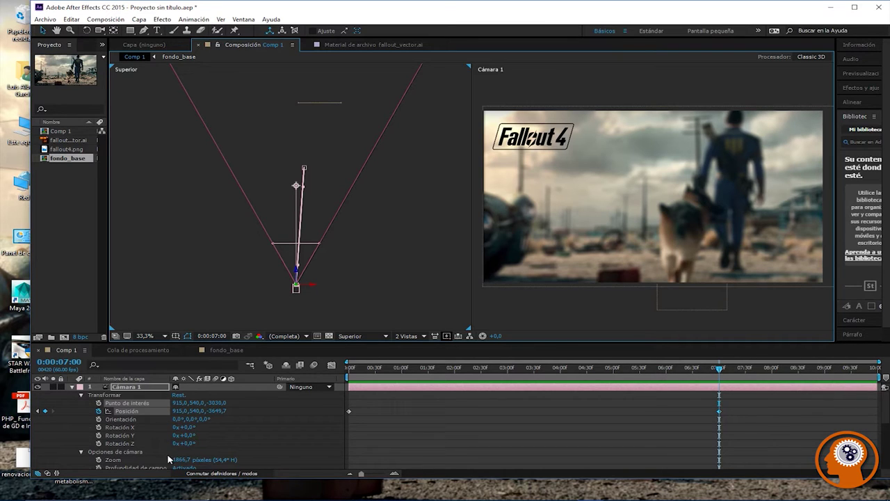
{"action": "scroll", "coordinate": [176, 460], "scroll_direction": "down", "scroll_amount": 3}
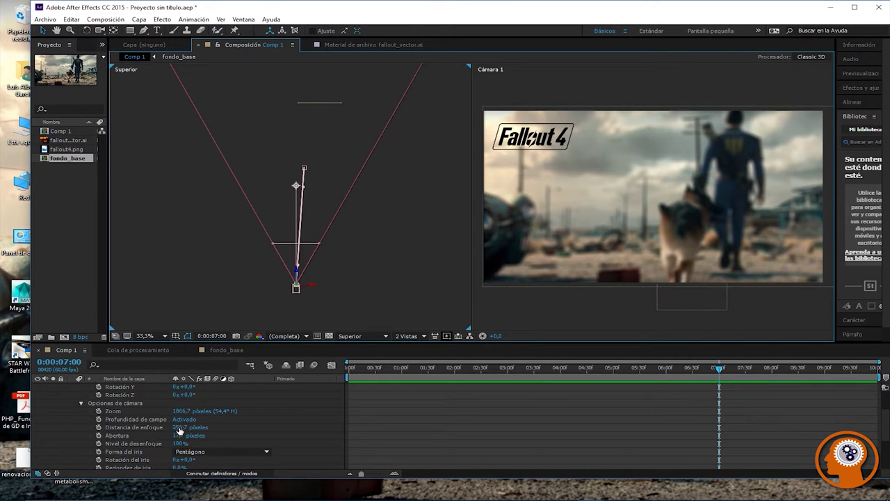
{"action": "left_click_drag", "start_coordinate": [189, 427], "coordinate": [640, 416]}
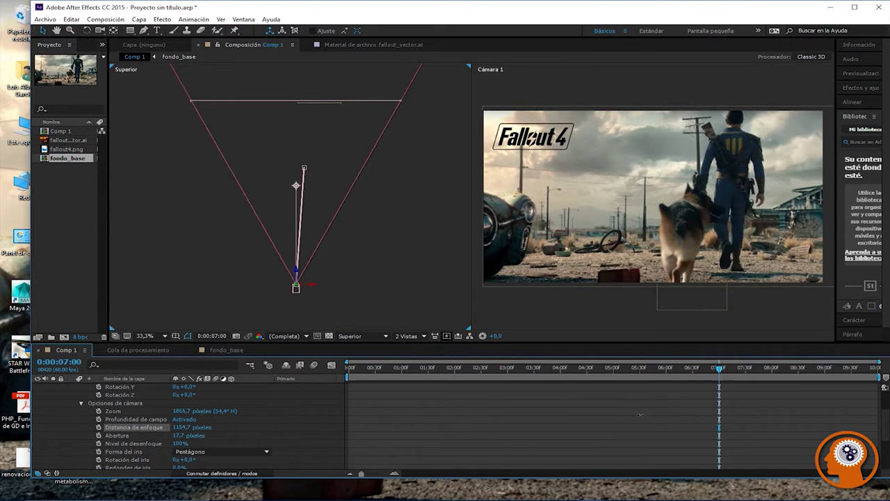
{"action": "left_click_drag", "start_coordinate": [640, 415], "coordinate": [635, 418]}
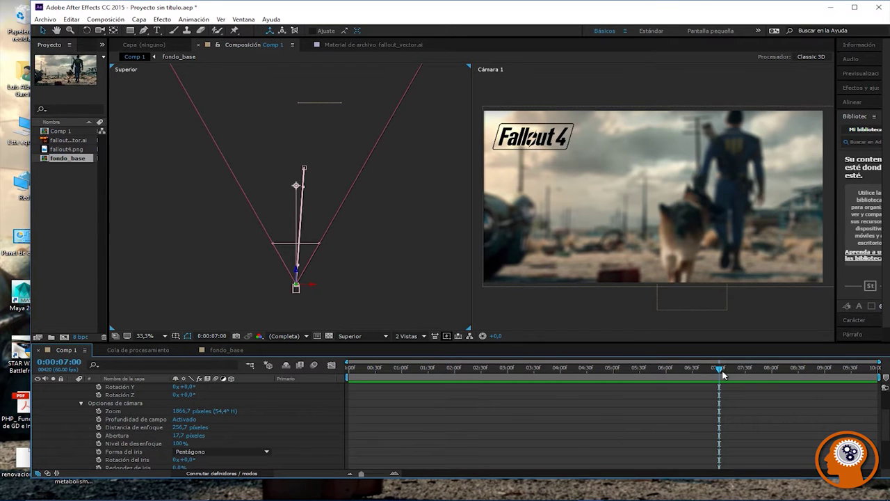
{"action": "left_click_drag", "start_coordinate": [721, 372], "coordinate": [545, 372]}
Step: Play and scrub the camera move between the start and the 7-second keyframe
{"action": "key", "text": "space"}
{"action": "key", "text": "Home"}
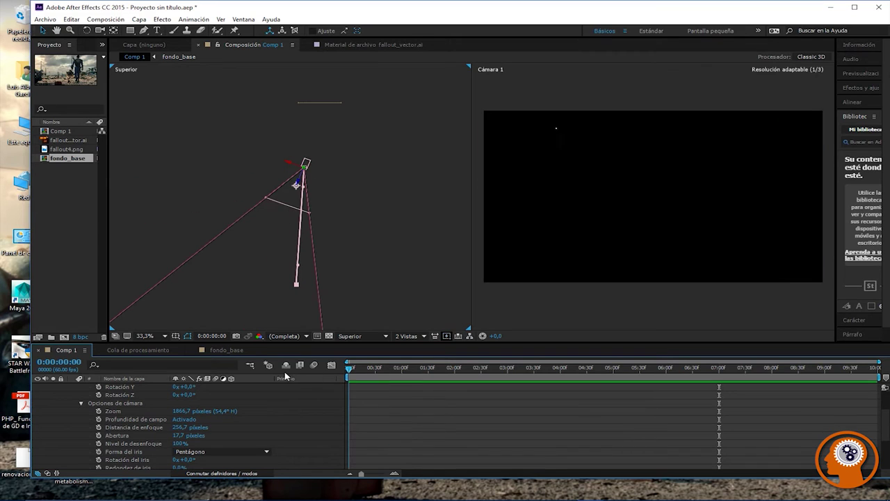
{"action": "left_click_drag", "start_coordinate": [348, 377], "coordinate": [777, 414]}
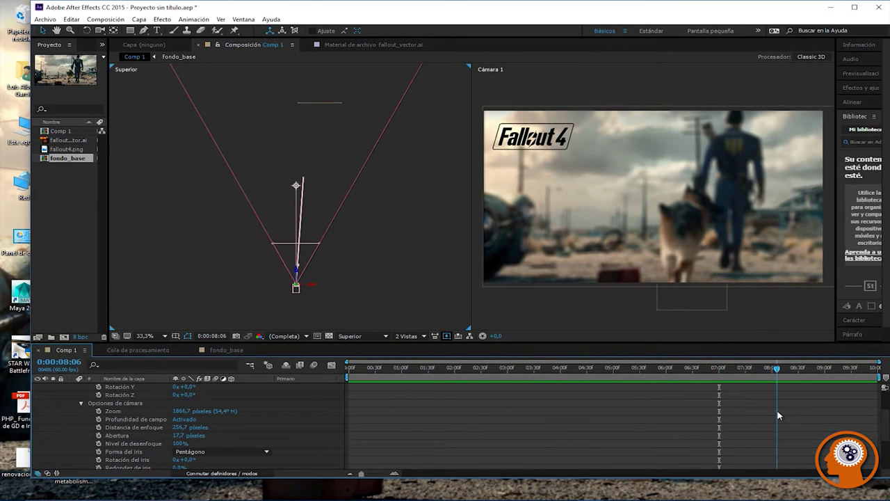
{"action": "key", "text": "j"}
{"action": "left_click_drag", "start_coordinate": [721, 375], "coordinate": [403, 368]}
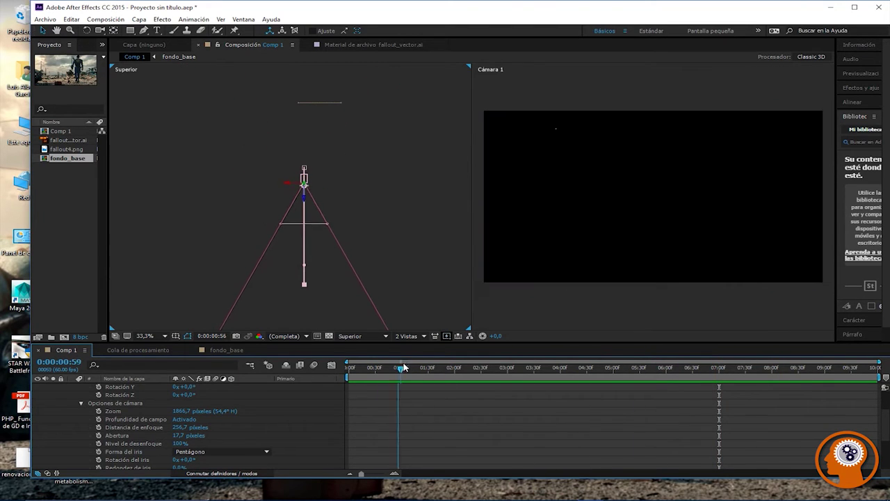
{"action": "left_click_drag", "start_coordinate": [518, 368], "coordinate": [393, 375]}
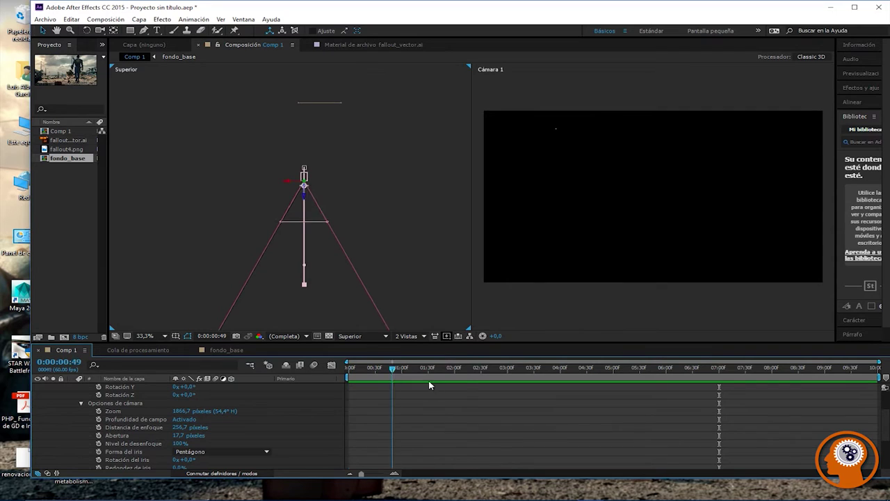
Step: Jump repeatedly to the 7-second keyframe with K, then return the playhead to 0:00:00:00
{"action": "key", "text": "k"}
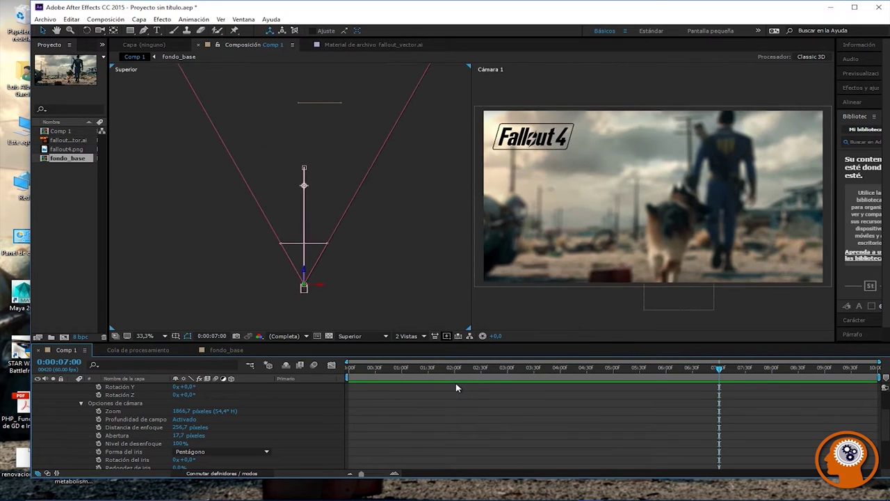
{"action": "left_click_drag", "start_coordinate": [719, 368], "coordinate": [357, 379]}
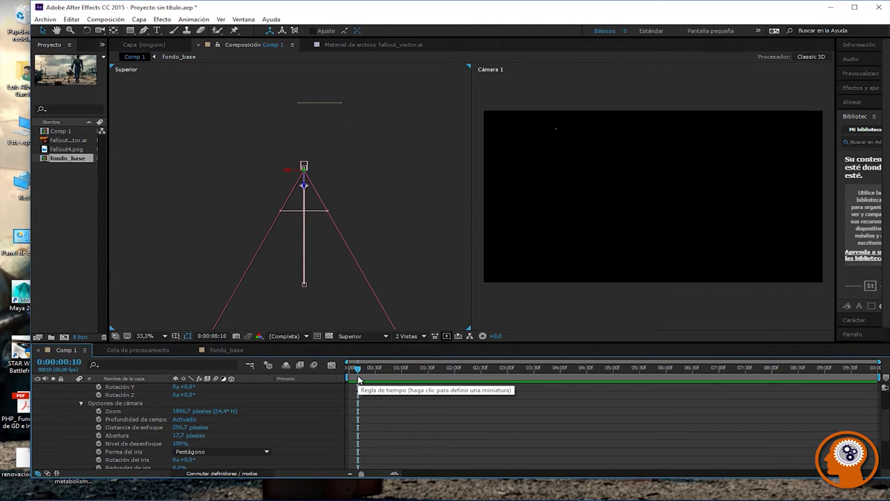
{"action": "key", "text": "k"}
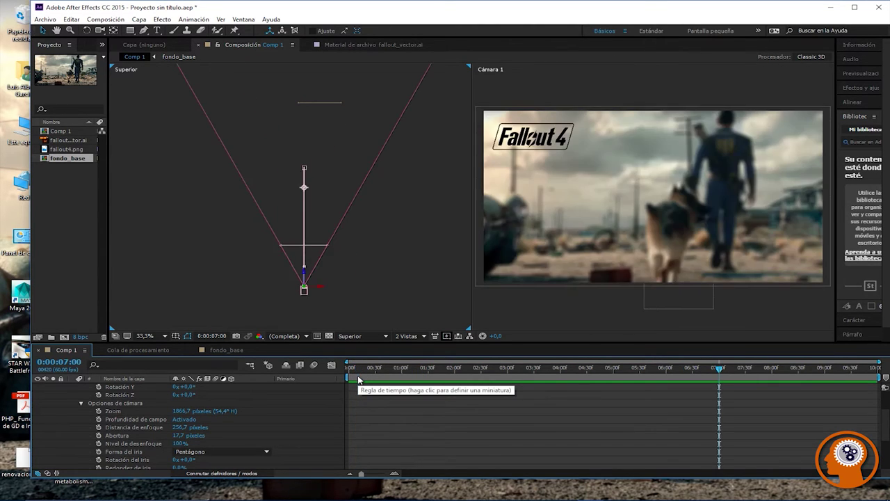
{"action": "left_click_drag", "start_coordinate": [717, 372], "coordinate": [370, 372]}
{"action": "key", "text": "k"}
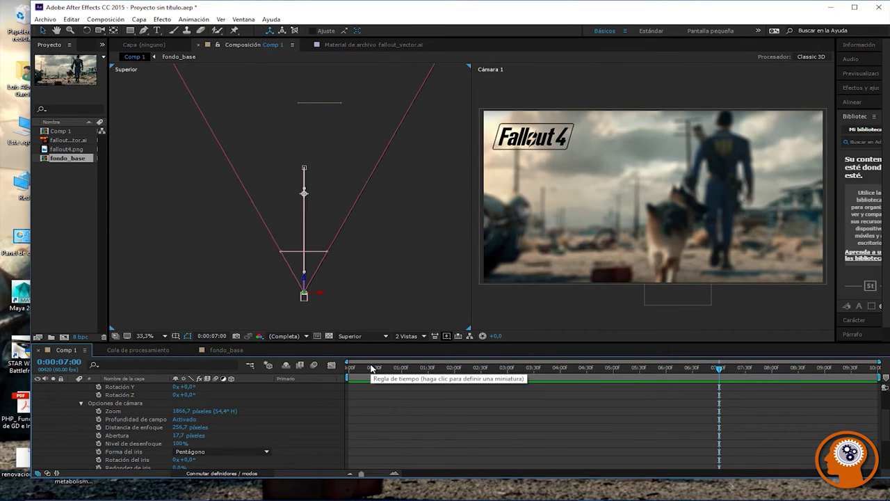
{"action": "left_click", "coordinate": [630, 367]}
{"action": "left_click_drag", "start_coordinate": [588, 367], "coordinate": [348, 367]}
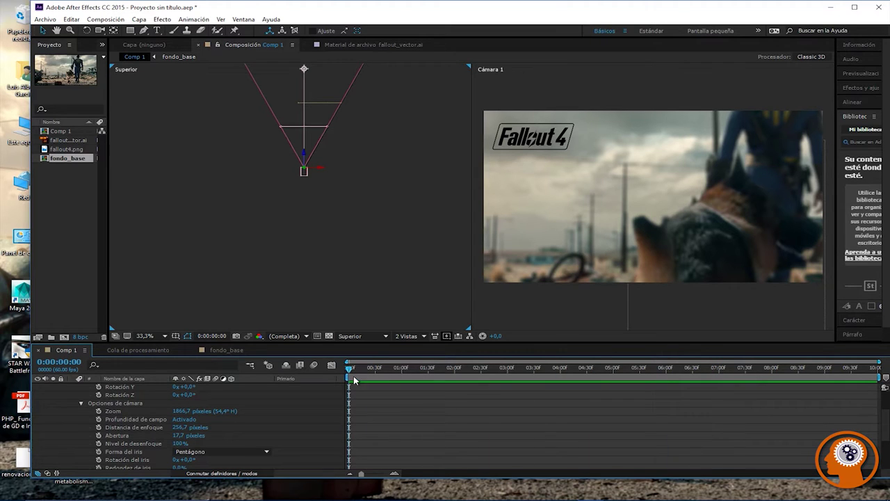
Step: Try pulling the camera back at about 4 seconds, then undo the move
{"action": "scroll", "coordinate": [160, 412], "scroll_direction": "down", "scroll_amount": 5}
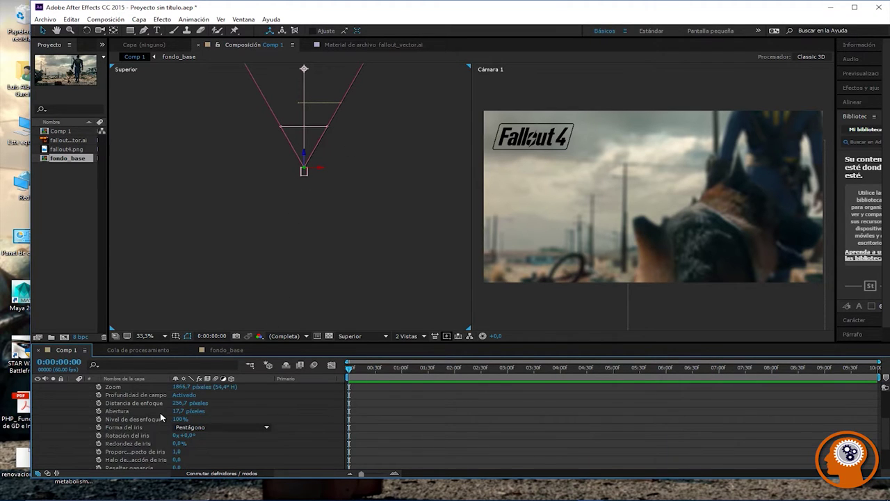
{"action": "scroll", "coordinate": [122, 430], "scroll_direction": "up", "scroll_amount": 2}
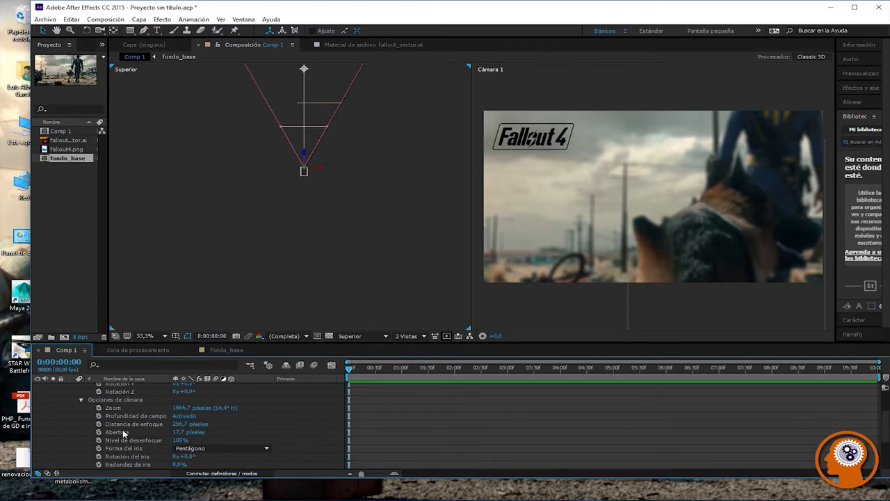
{"action": "scroll", "coordinate": [123, 429], "scroll_direction": "up", "scroll_amount": 5}
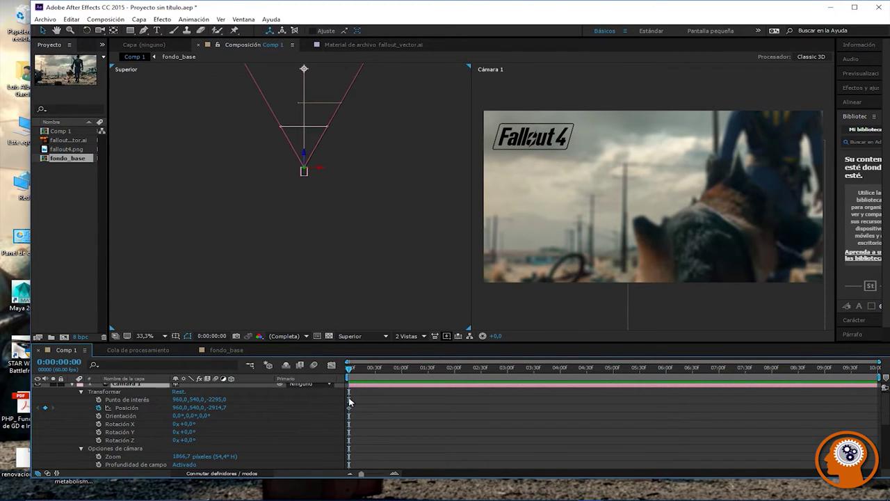
{"action": "left_click_drag", "start_coordinate": [349, 369], "coordinate": [720, 381]}
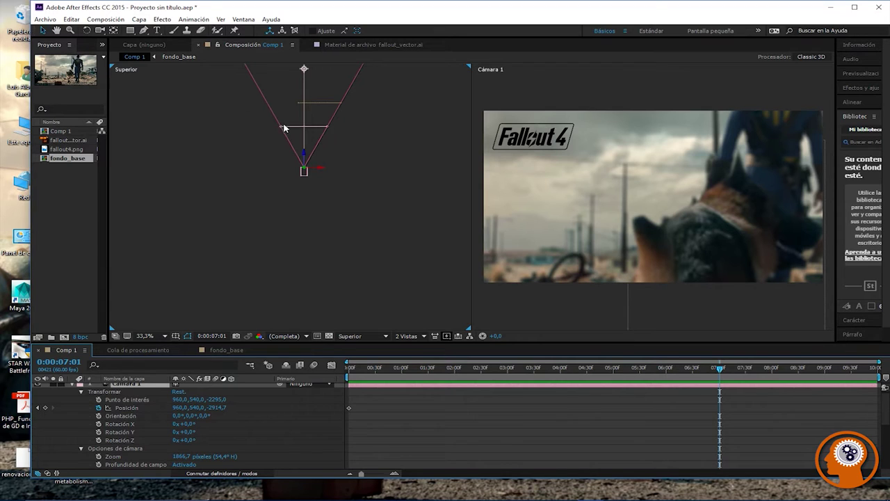
{"action": "left_click_drag", "start_coordinate": [306, 154], "coordinate": [299, 254]}
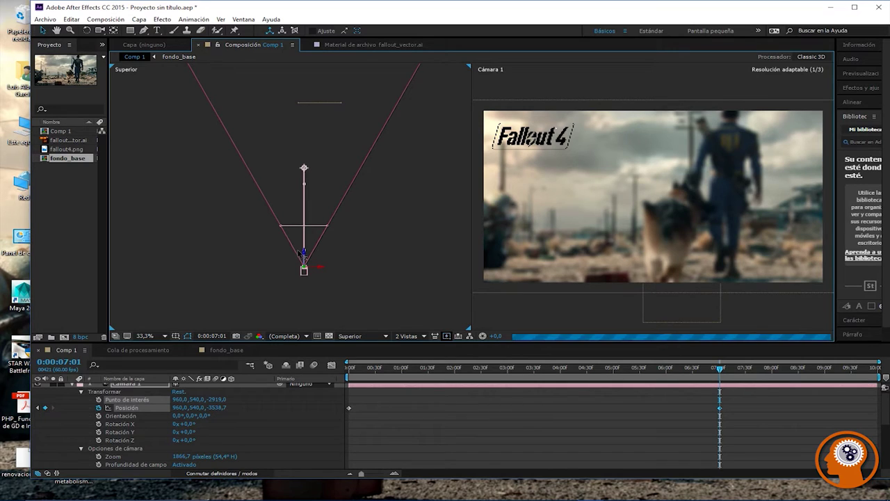
{"action": "key", "text": "ctrl+z"}
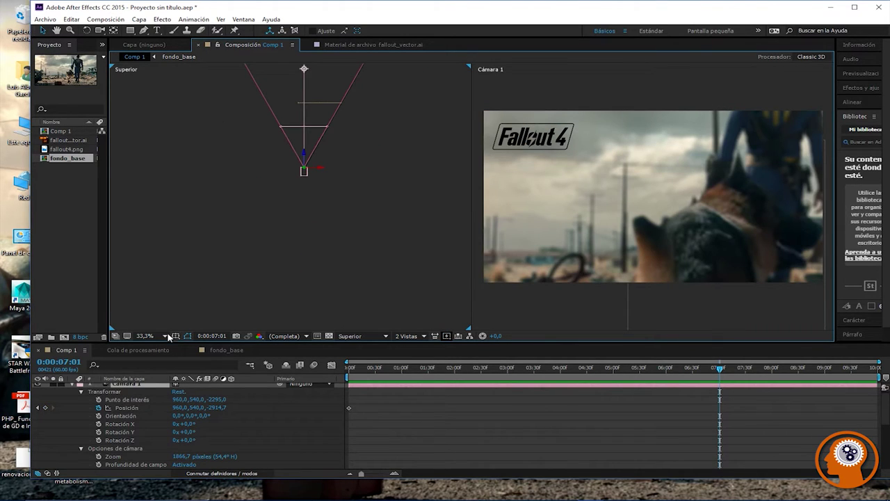
Step: At 0:00, add start keyframes for Orientación, Rotación X, Y, Z and Punto de interés
{"action": "left_click", "coordinate": [99, 416]}
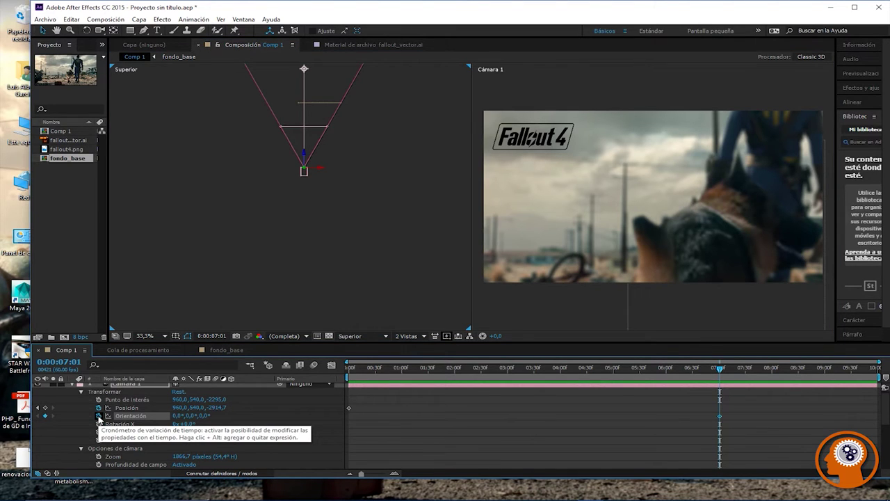
{"action": "left_click", "coordinate": [99, 416]}
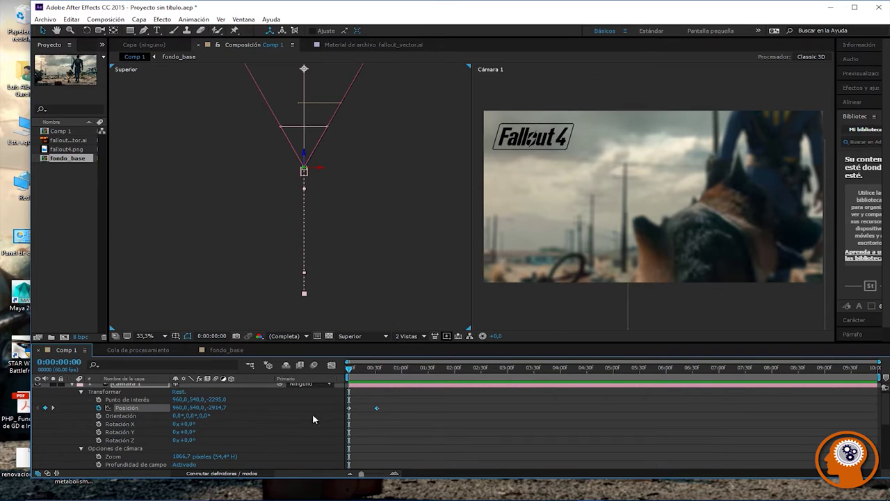
{"action": "left_click", "coordinate": [372, 408]}
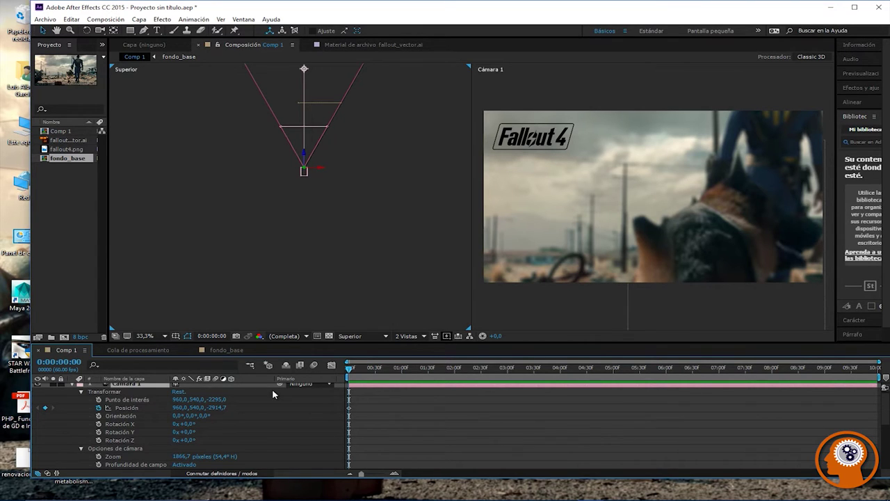
{"action": "left_click", "coordinate": [98, 416]}
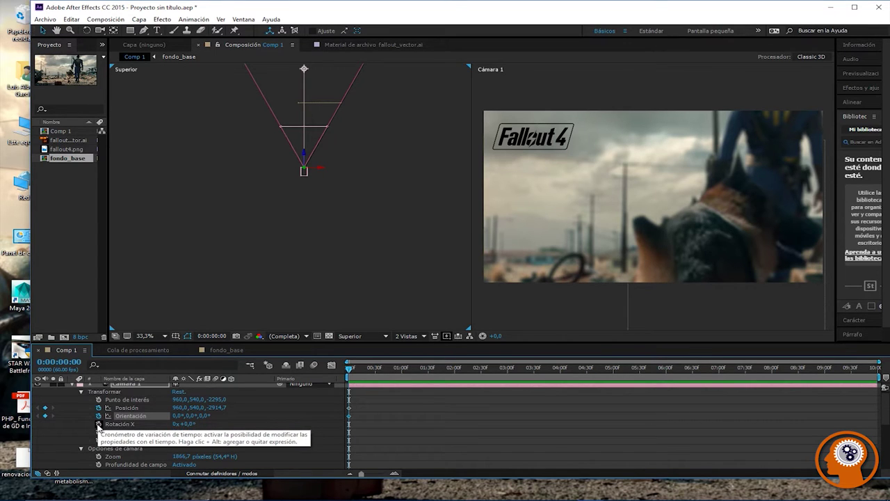
{"action": "left_click", "coordinate": [98, 423]}
{"action": "left_click", "coordinate": [98, 432]}
{"action": "left_click", "coordinate": [98, 441]}
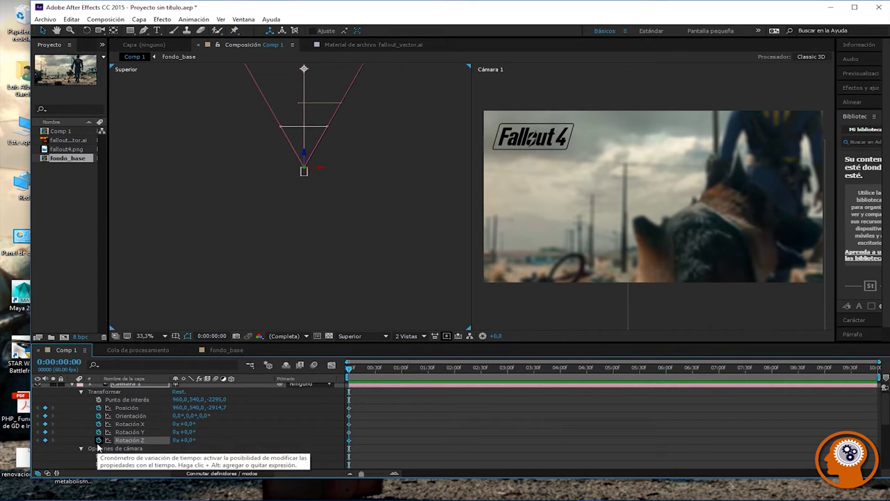
{"action": "left_click", "coordinate": [98, 399]}
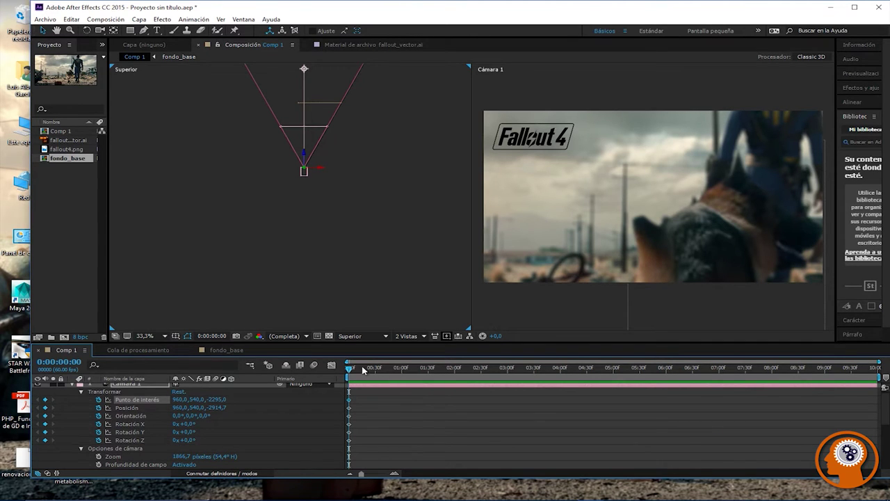
Step: At 0:00:07:29, pull the camera back to Posición Z -3646,7 framing the man and dog
{"action": "left_click_drag", "start_coordinate": [349, 370], "coordinate": [748, 381]}
{"action": "left_click_drag", "start_coordinate": [306, 154], "coordinate": [303, 268]}
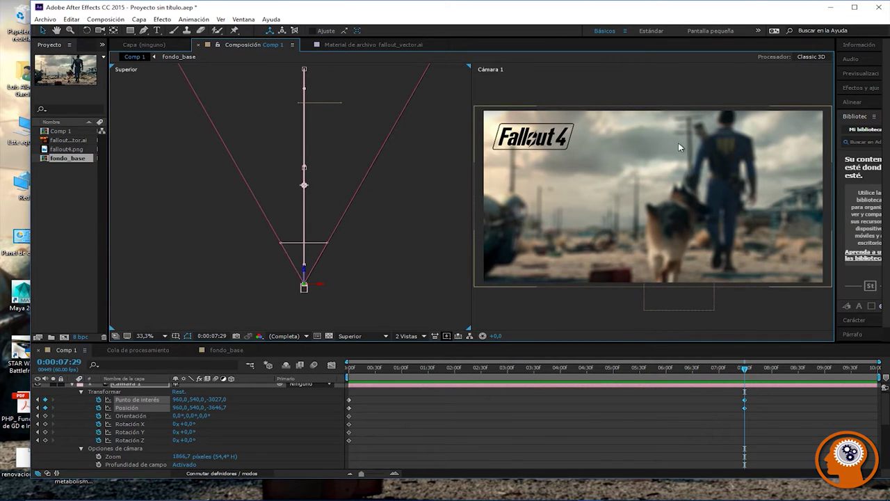
{"action": "left_click", "coordinate": [565, 178]}
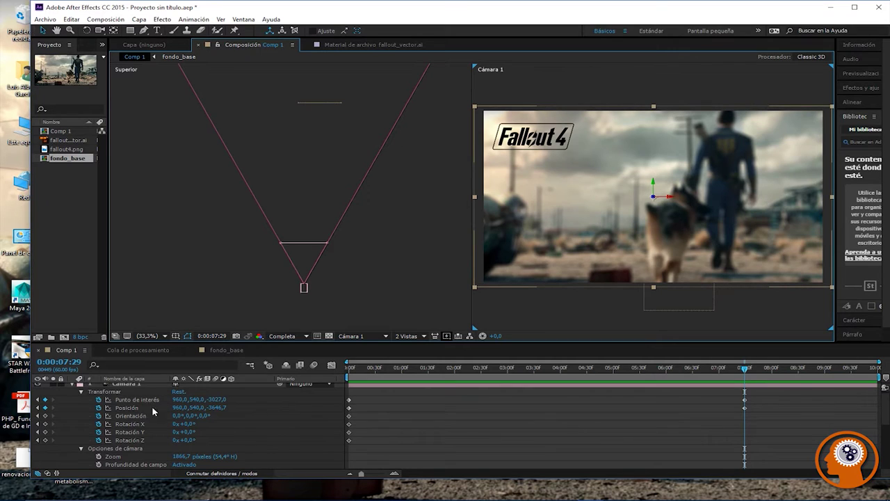
Step: Nudge the perro layer slightly lower in the Cámara 1 view, then deselect it
{"action": "scroll", "coordinate": [147, 407], "scroll_direction": "down", "scroll_amount": 5}
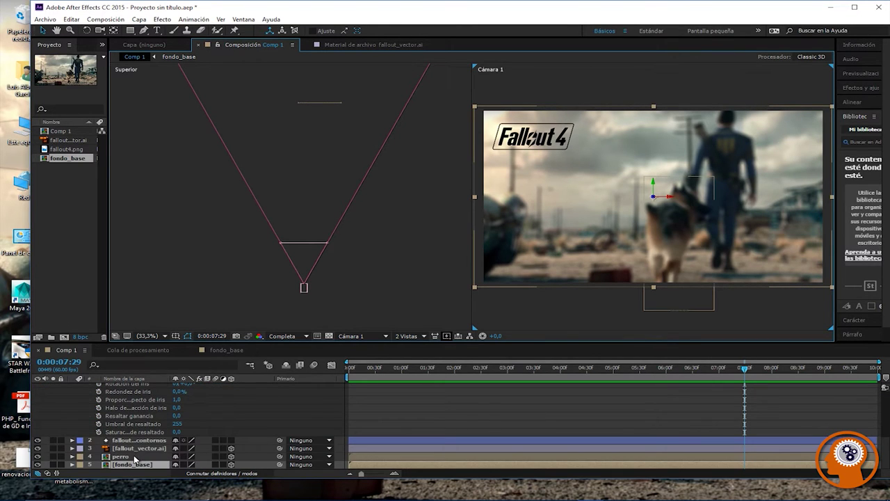
{"action": "left_click", "coordinate": [135, 457]}
{"action": "left_click_drag", "start_coordinate": [638, 166], "coordinate": [637, 172]}
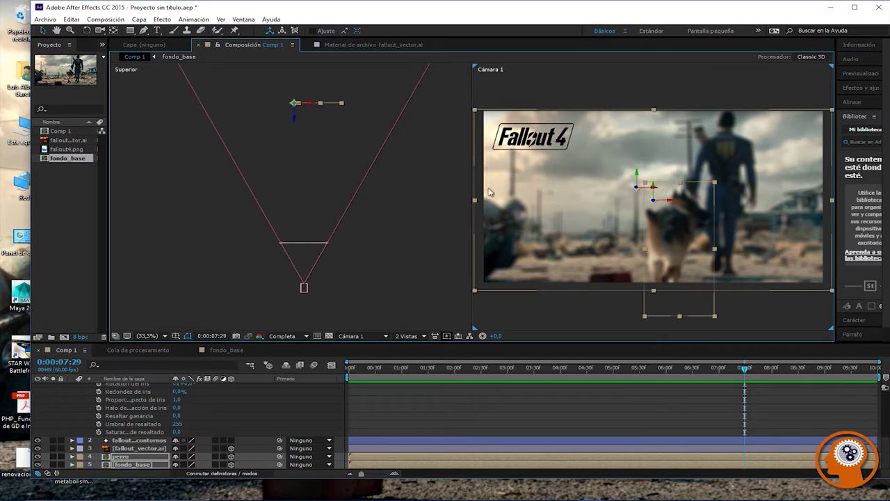
{"action": "left_click", "coordinate": [441, 195]}
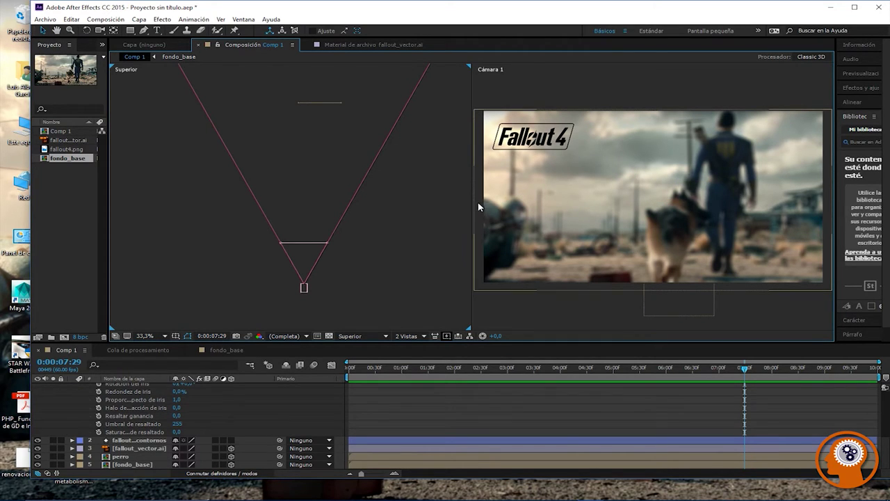
{"action": "left_click", "coordinate": [562, 189]}
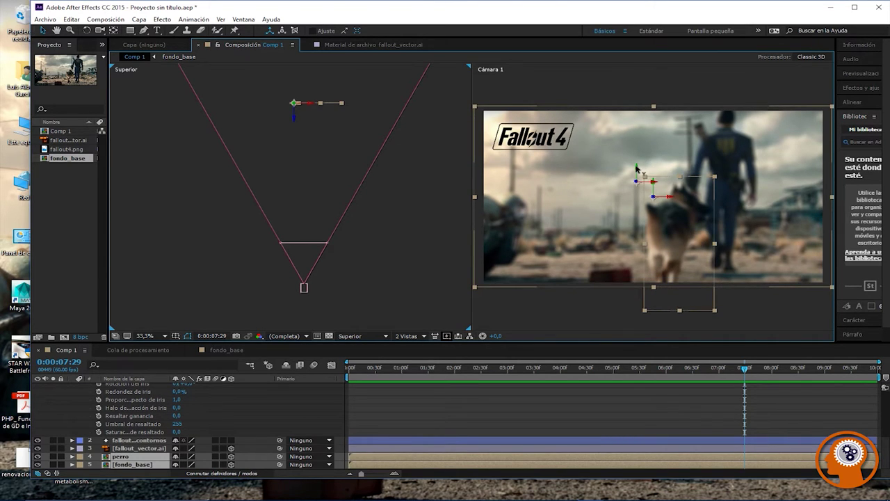
{"action": "left_click_drag", "start_coordinate": [637, 168], "coordinate": [637, 171]}
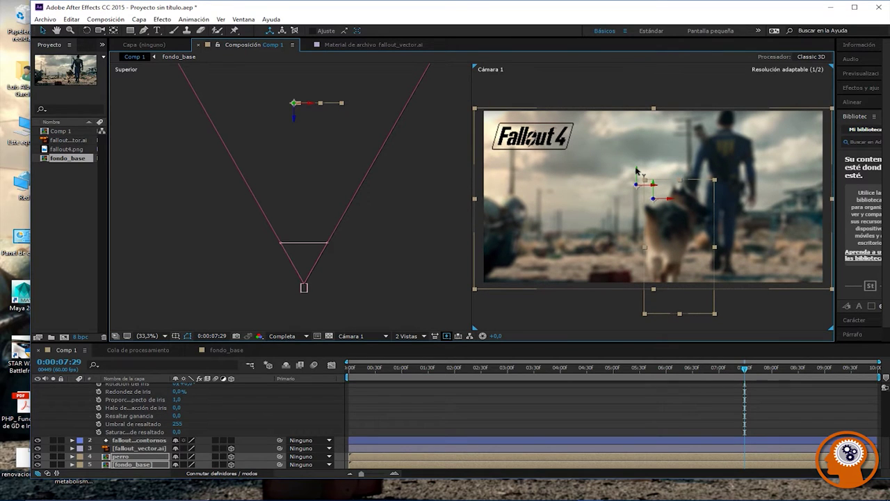
{"action": "left_click", "coordinate": [388, 231]}
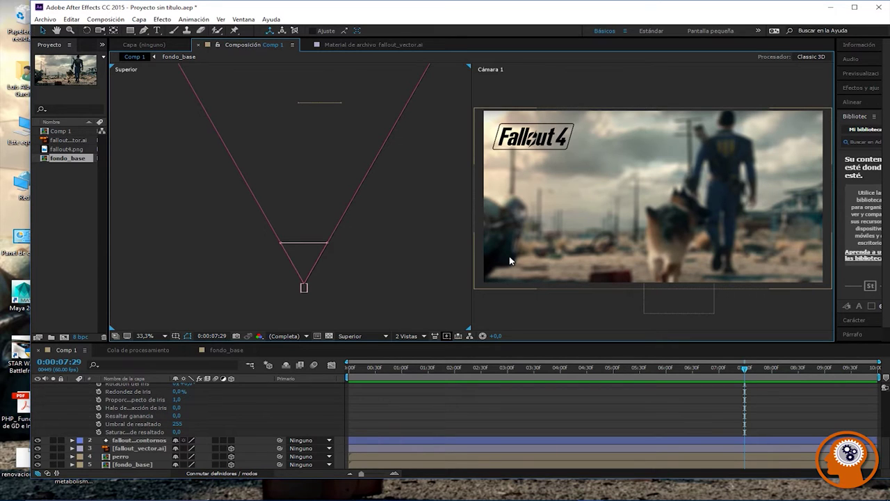
{"action": "scroll", "coordinate": [174, 411], "scroll_direction": "up", "scroll_amount": 5}
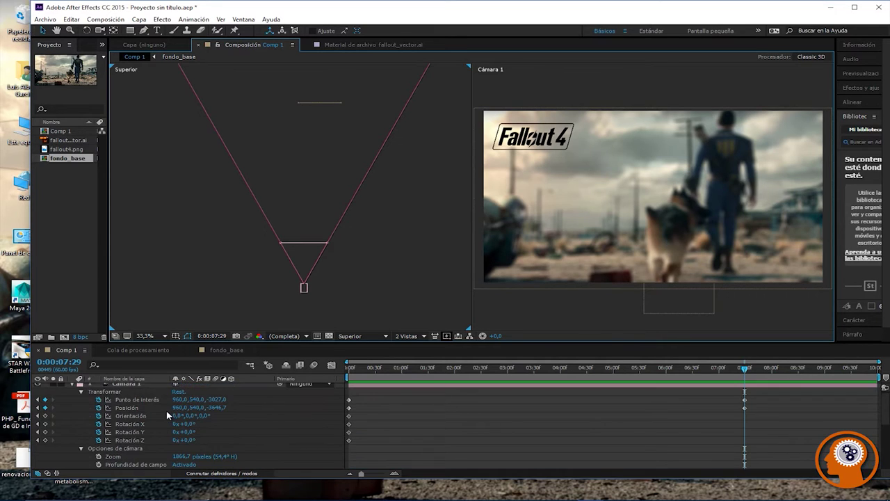
Step: Add Orientación and Rotación X, Y, Z keyframes at 7:29, then scrub to check the move
{"action": "left_click", "coordinate": [45, 415]}
{"action": "left_click", "coordinate": [45, 424]}
{"action": "left_click", "coordinate": [46, 432]}
{"action": "left_click", "coordinate": [45, 439]}
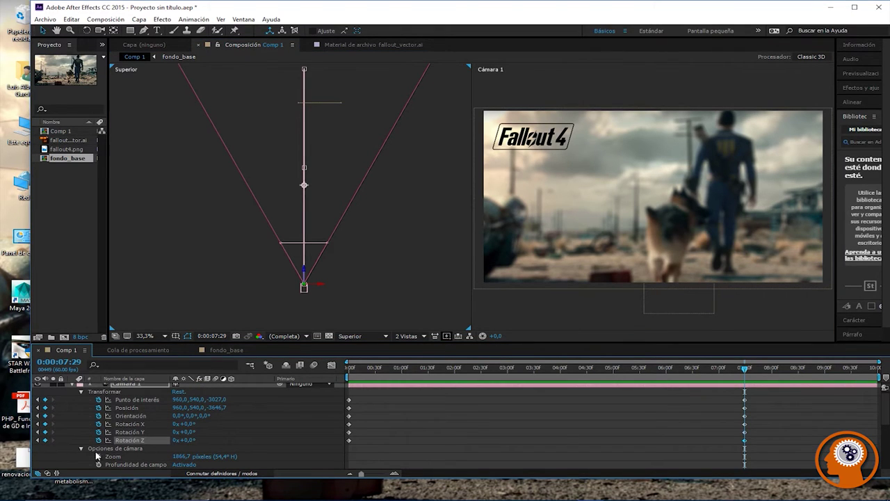
{"action": "left_click_drag", "start_coordinate": [744, 372], "coordinate": [878, 398]}
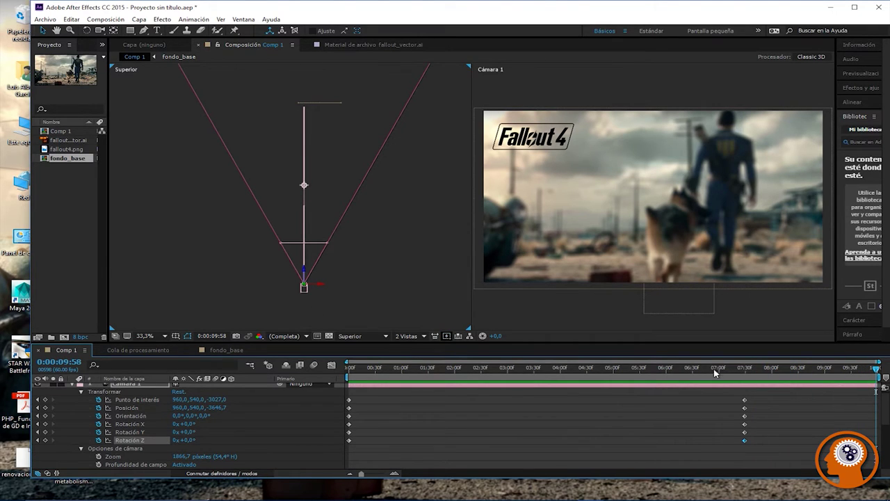
{"action": "scroll", "coordinate": [164, 449], "scroll_direction": "down", "scroll_amount": 5}
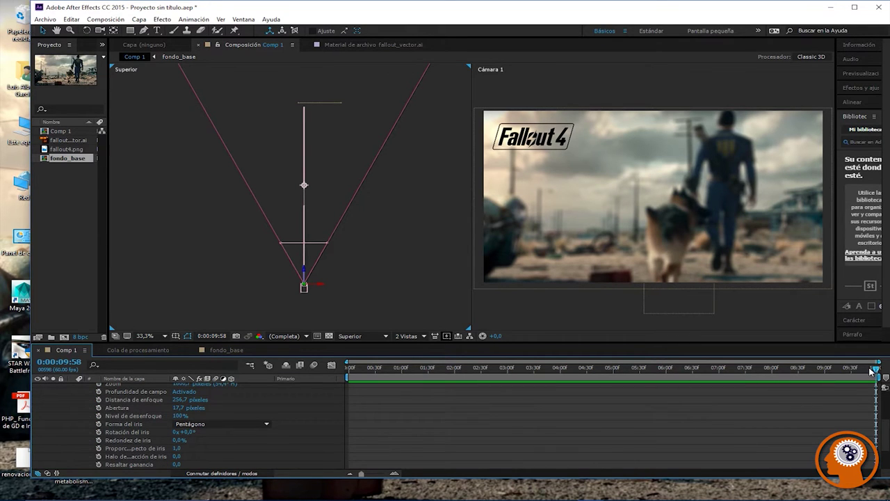
Step: Keyframe the focus distance at 256,7 px at 0:00, then move to the comp's end
{"action": "left_click", "coordinate": [350, 367]}
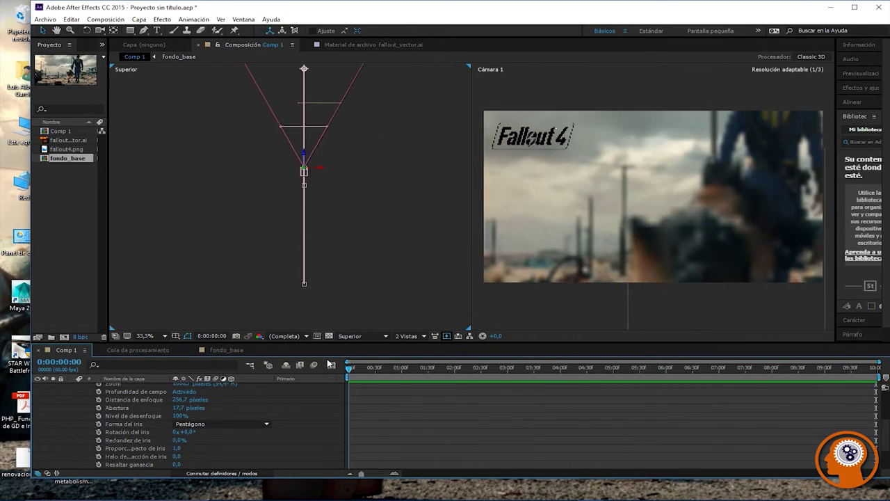
{"action": "left_click", "coordinate": [98, 399]}
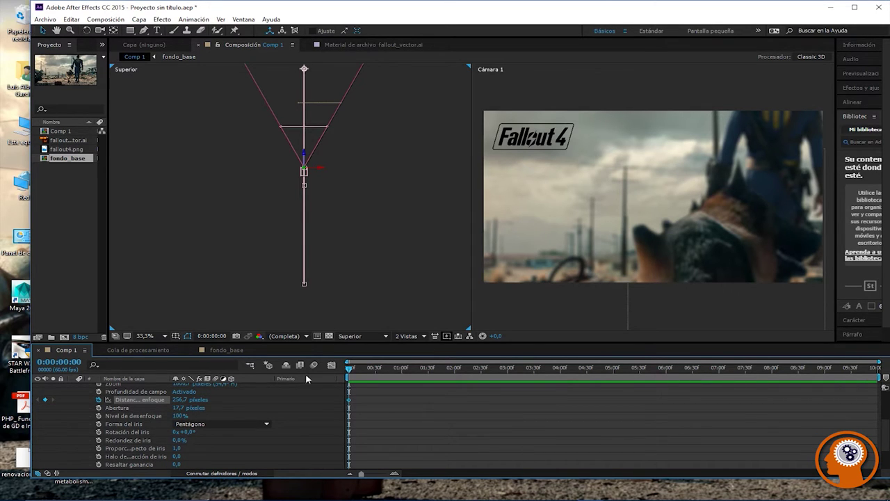
{"action": "left_click_drag", "start_coordinate": [349, 369], "coordinate": [878, 445]}
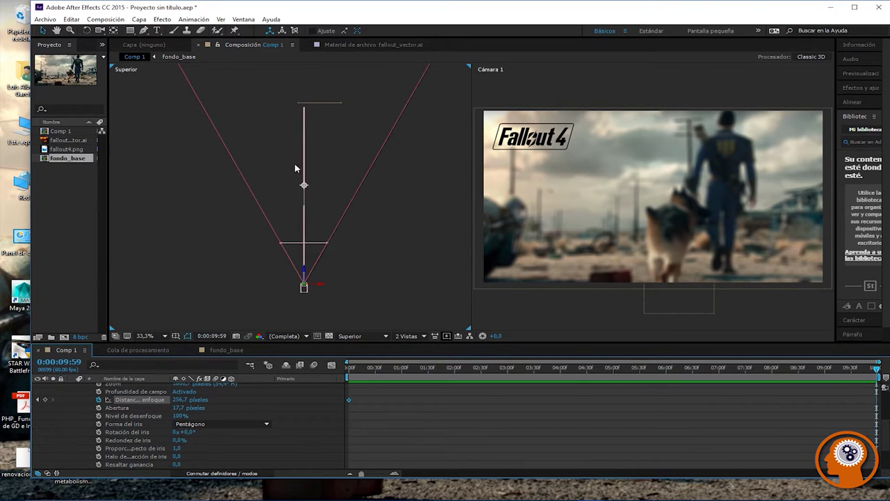
{"action": "left_click_drag", "start_coordinate": [304, 186], "coordinate": [303, 149]}
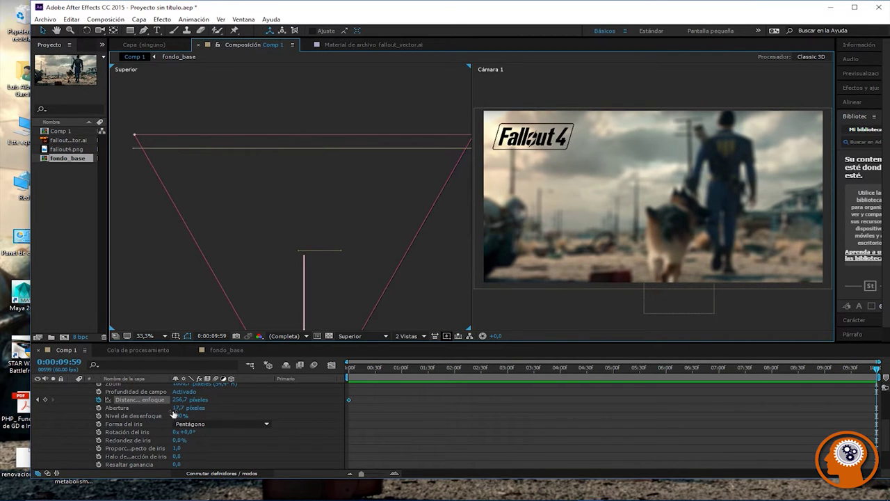
Step: Raise the end focus distance to 1797,7 px and preview the rack focus
{"action": "left_click_drag", "start_coordinate": [181, 400], "coordinate": [213, 401]}
{"action": "left_click_drag", "start_coordinate": [295, 401], "coordinate": [834, 407]}
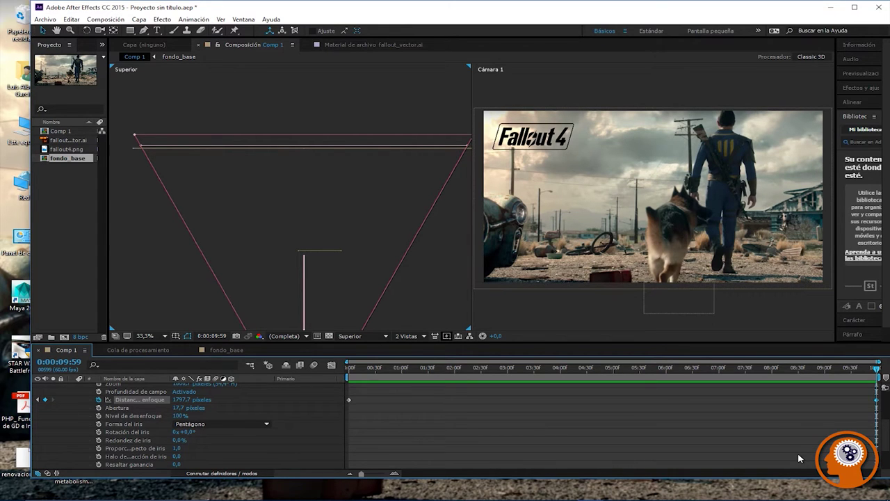
{"action": "left_click_drag", "start_coordinate": [877, 368], "coordinate": [345, 372]}
{"action": "key", "text": "space"}
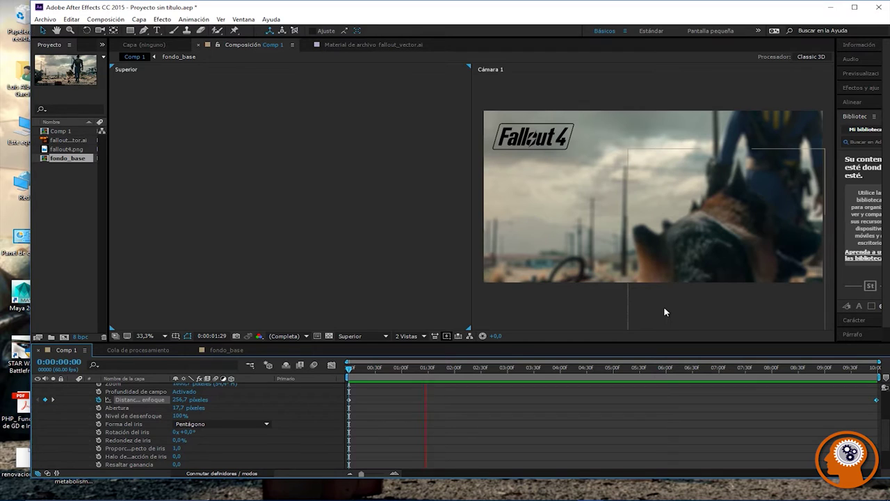
Step: Stop the preview and scrub through Camera 1's focus pull to review it
{"action": "left_click", "coordinate": [576, 323]}
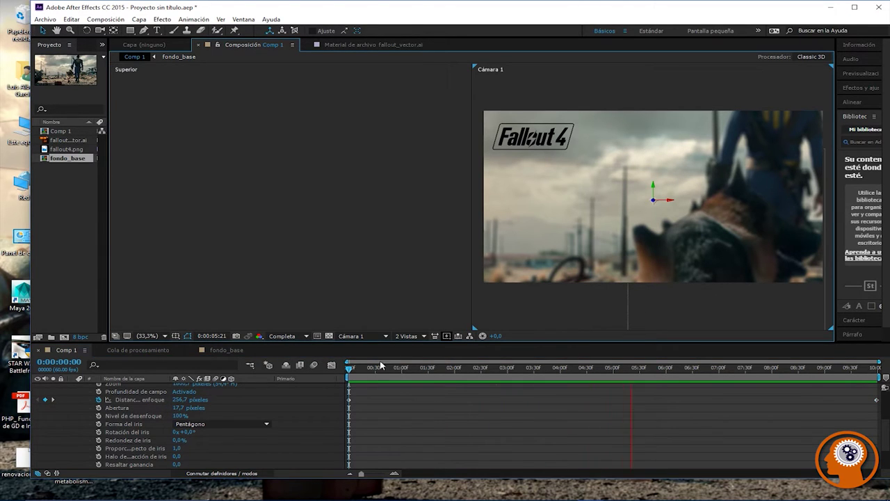
{"action": "left_click_drag", "start_coordinate": [351, 369], "coordinate": [877, 408]}
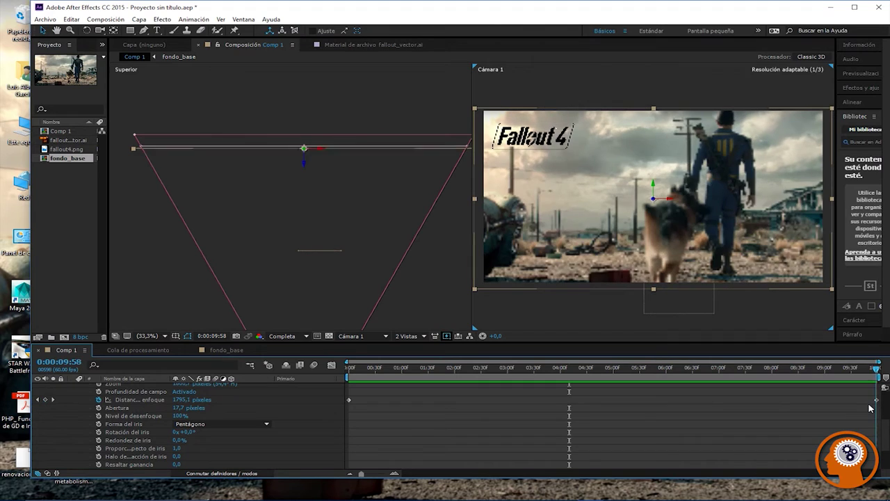
{"action": "left_click_drag", "start_coordinate": [887, 407], "coordinate": [856, 409]}
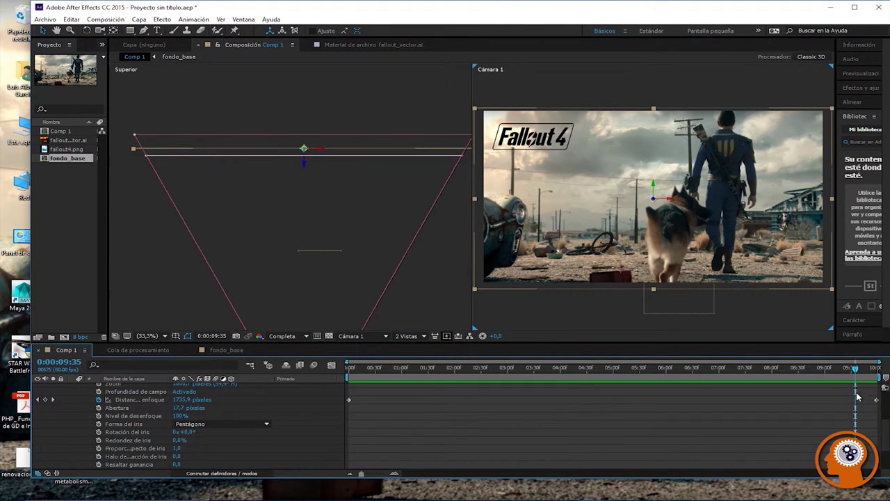
{"action": "left_click_drag", "start_coordinate": [855, 375], "coordinate": [347, 368]}
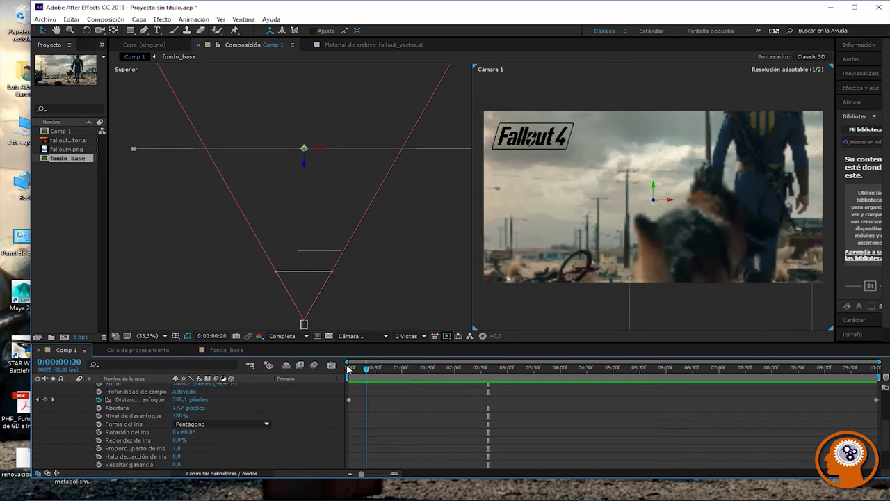
Step: Adjust Camera 1's Distancia de enfoque at the first frame to 215,7 píxeles
{"action": "left_click", "coordinate": [348, 401]}
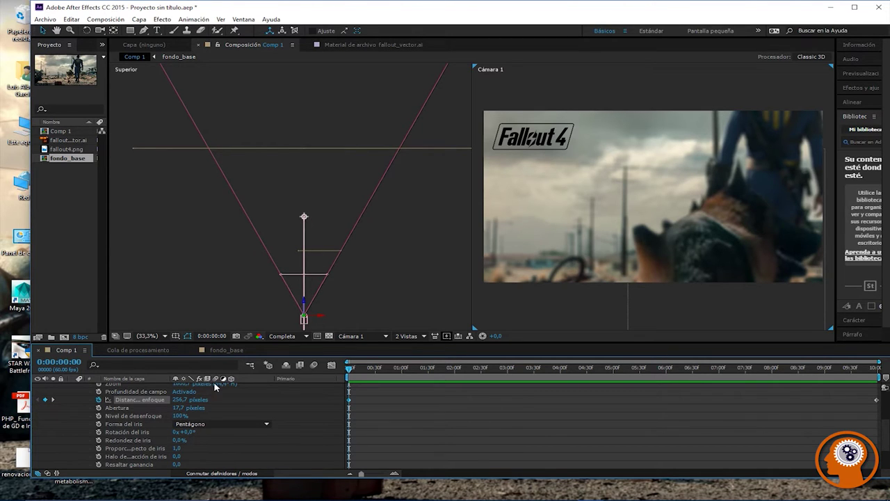
{"action": "left_click_drag", "start_coordinate": [183, 400], "coordinate": [170, 404]}
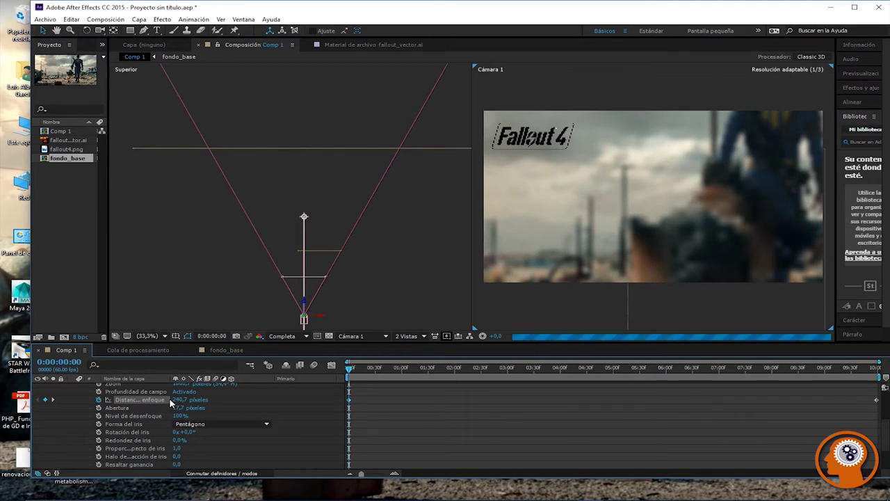
{"action": "left_click_drag", "start_coordinate": [177, 402], "coordinate": [169, 403]}
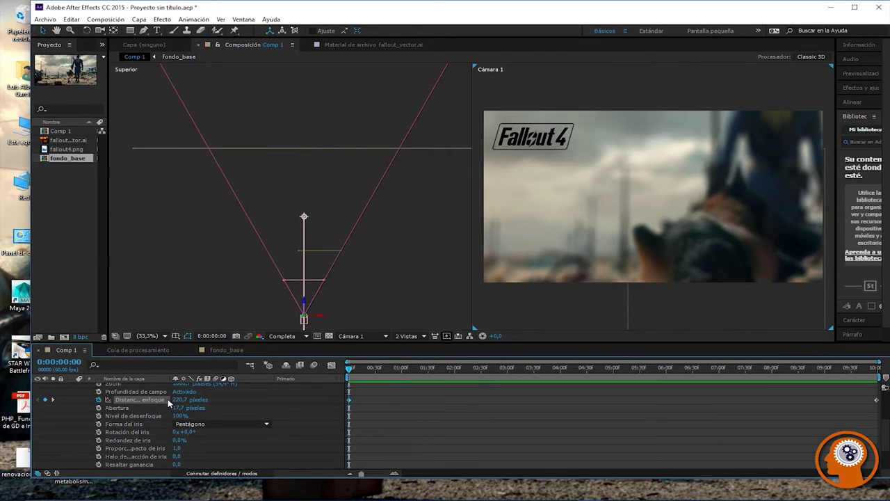
{"action": "left_click_drag", "start_coordinate": [176, 402], "coordinate": [167, 404]}
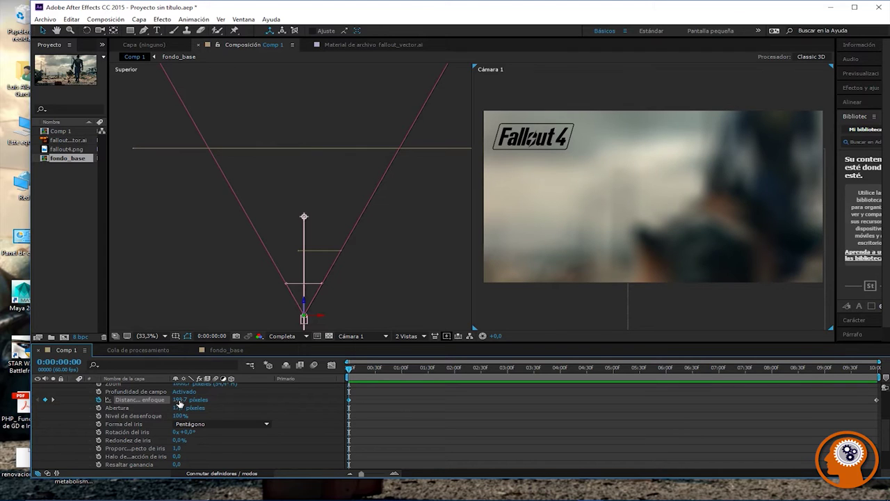
{"action": "left_click_drag", "start_coordinate": [179, 403], "coordinate": [183, 404]}
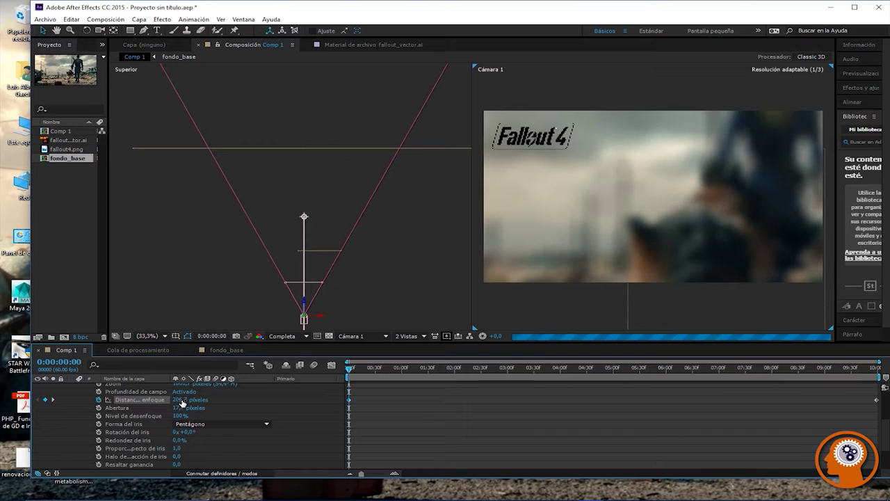
{"action": "left_click_drag", "start_coordinate": [182, 404], "coordinate": [186, 402]}
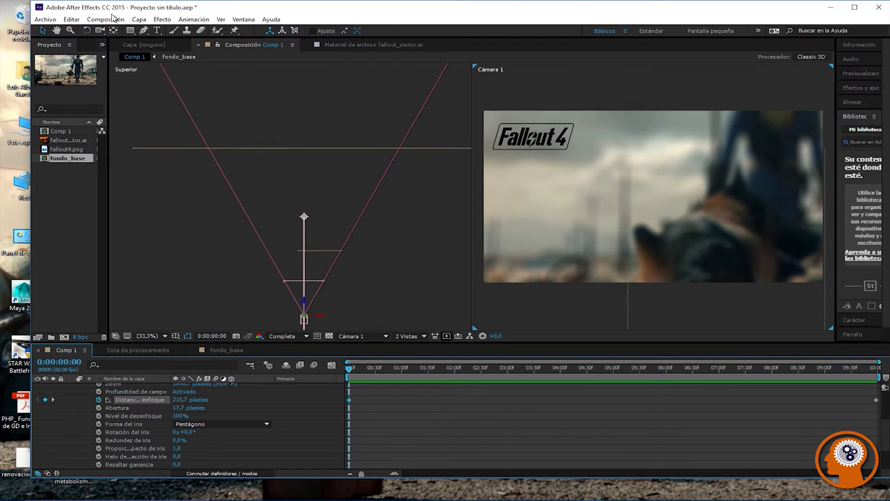
Step: Switch the viewer to 1 Vista and enlarge it above the timeline
{"action": "left_click", "coordinate": [142, 19]}
{"action": "mouse_move", "coordinate": [112, 22]}
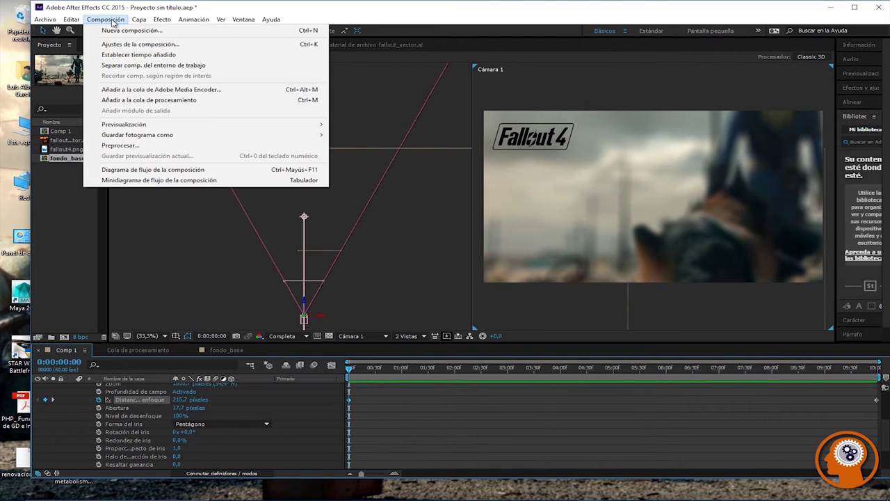
{"action": "mouse_move", "coordinate": [122, 126]}
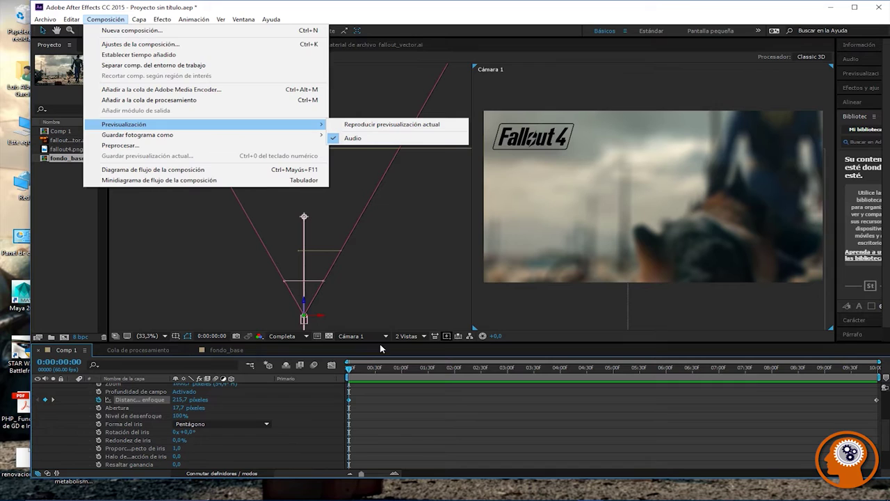
{"action": "left_click", "coordinate": [409, 336]}
{"action": "left_click", "coordinate": [414, 346]}
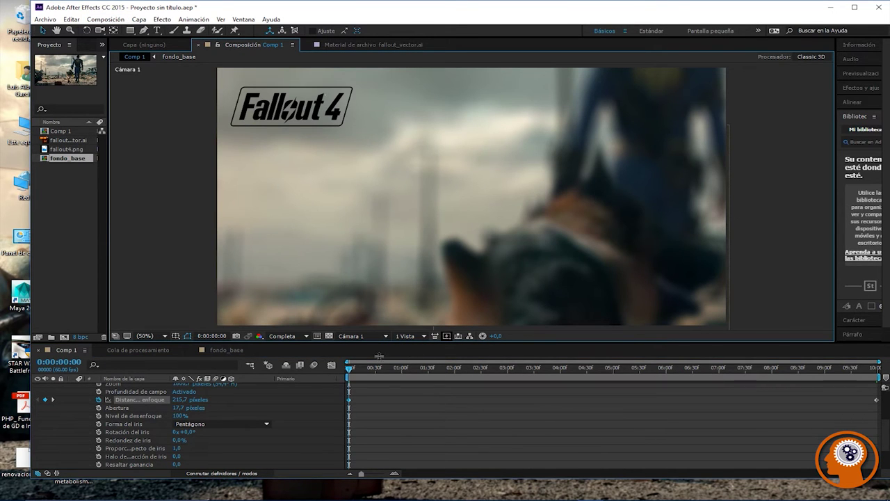
{"action": "left_click_drag", "start_coordinate": [375, 342], "coordinate": [387, 423]}
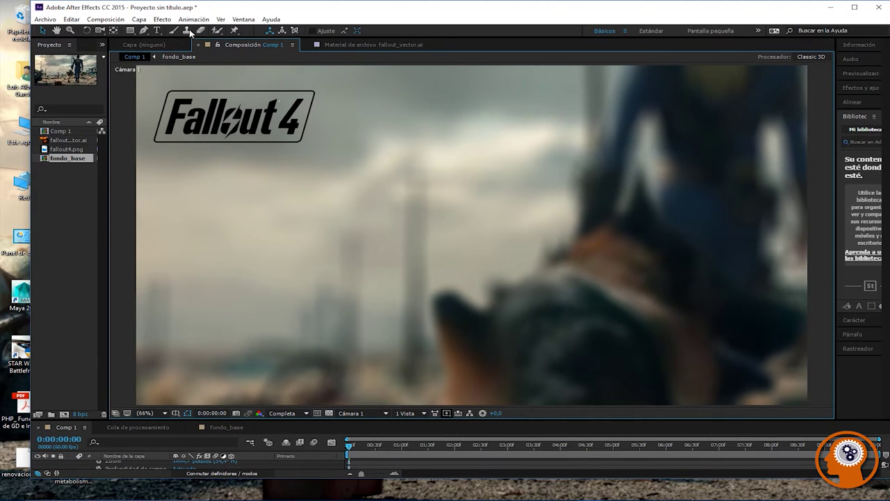
Step: Play the preview from Composición > Previsualización, then return to the composition start
{"action": "left_click", "coordinate": [105, 19]}
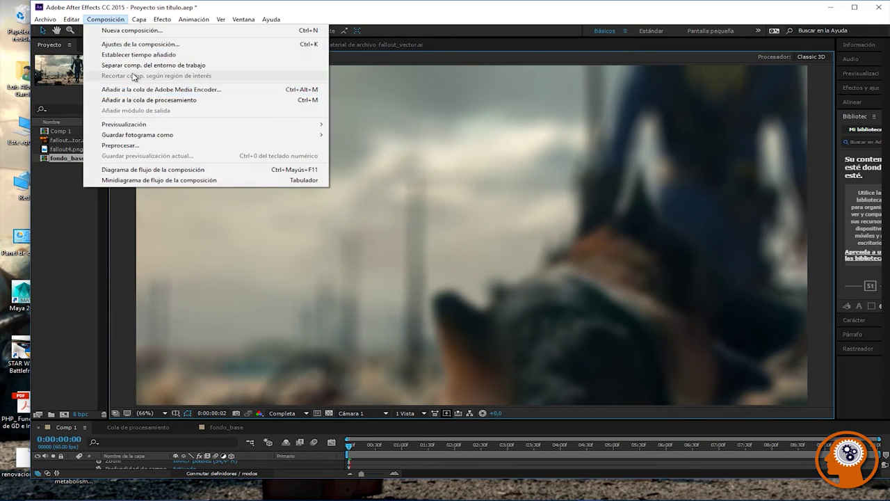
{"action": "mouse_move", "coordinate": [292, 124]}
{"action": "left_click", "coordinate": [388, 125]}
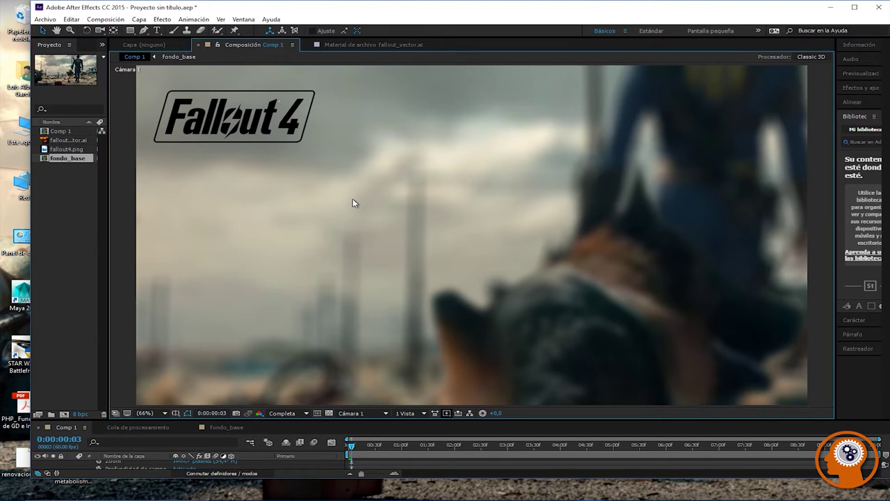
{"action": "left_click", "coordinate": [346, 447]}
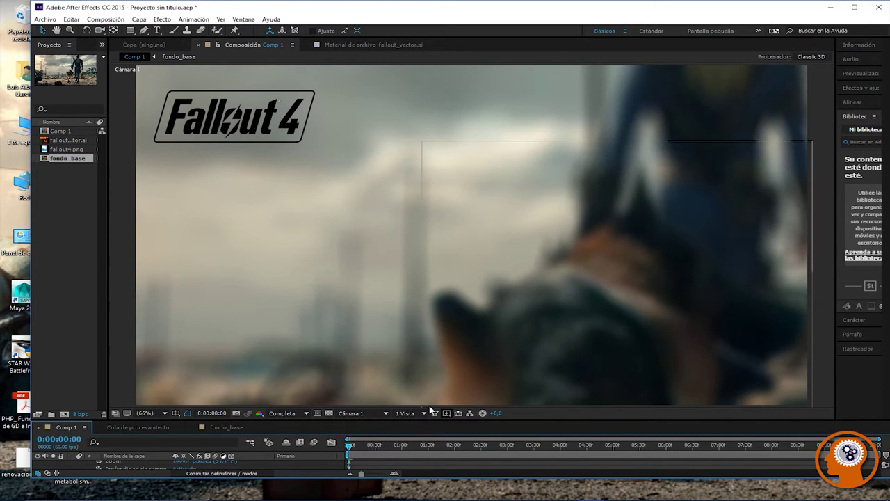
{"action": "scroll", "coordinate": [497, 333], "scroll_direction": "down", "scroll_amount": 5}
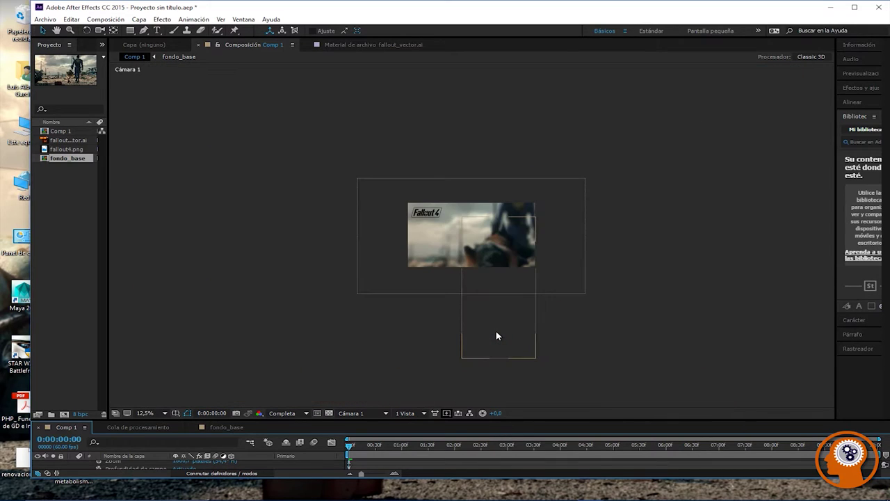
Step: Set the 3D view back to Cámara 1 and split the viewer into 2 Vistas: Horizontal
{"action": "scroll", "coordinate": [497, 334], "scroll_direction": "up", "scroll_amount": 2}
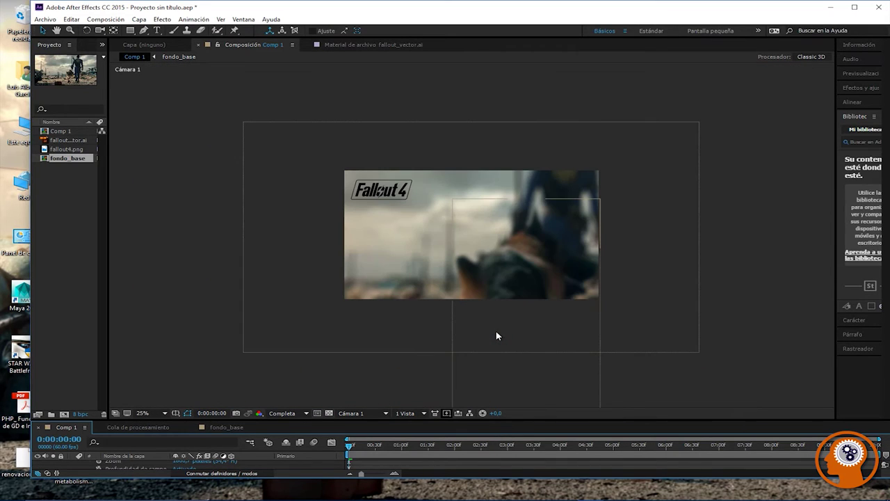
{"action": "left_click", "coordinate": [358, 414]}
{"action": "left_click", "coordinate": [371, 391]}
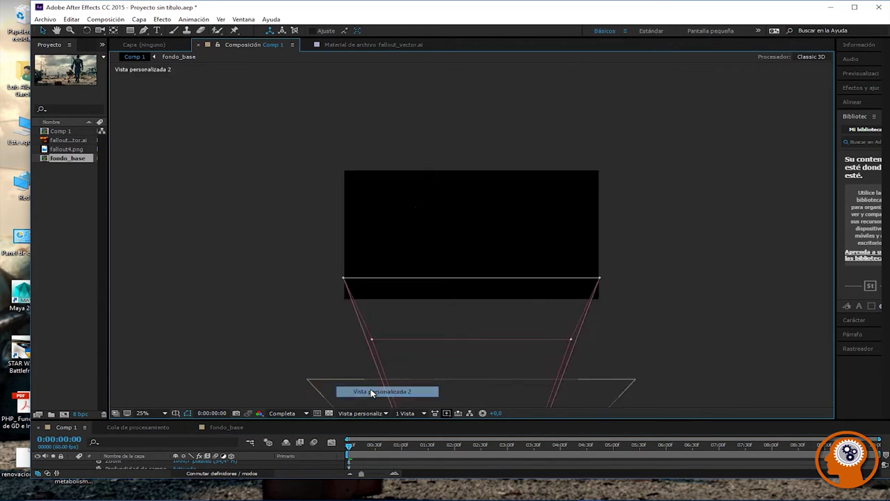
{"action": "left_click", "coordinate": [371, 413]}
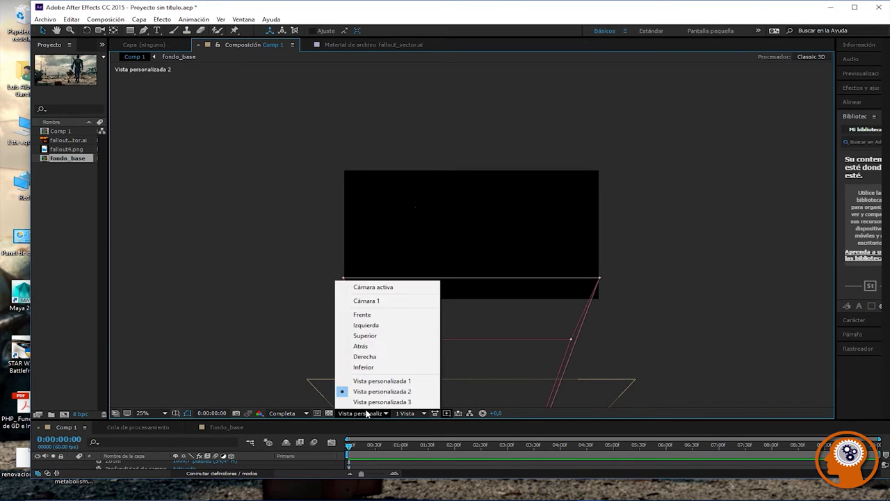
{"action": "left_click", "coordinate": [373, 303]}
{"action": "left_click", "coordinate": [409, 413]}
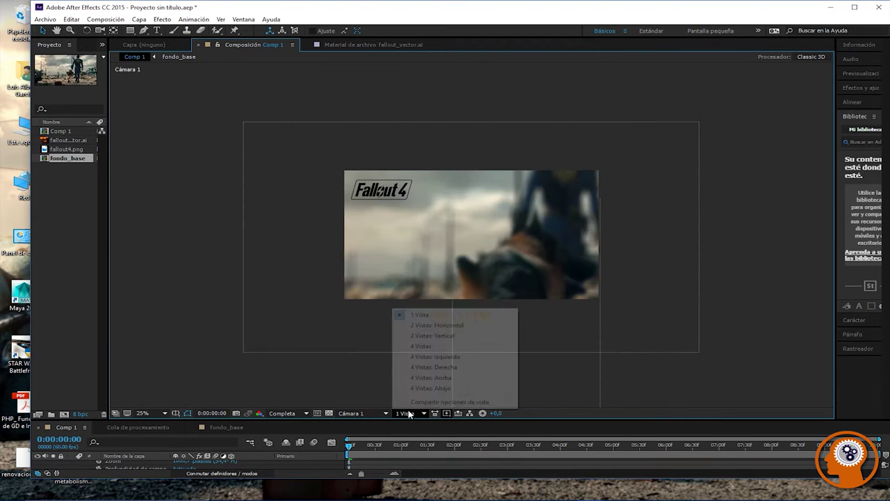
{"action": "left_click", "coordinate": [422, 326]}
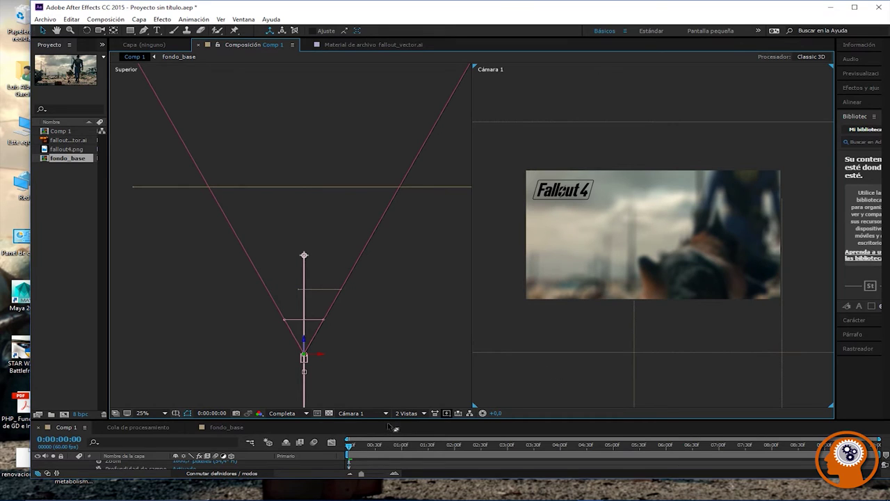
Step: Move to 0:00:03:06, set resolution to Tercio, and zoom the camera view to 50%
{"action": "left_click_drag", "start_coordinate": [349, 449], "coordinate": [511, 448]}
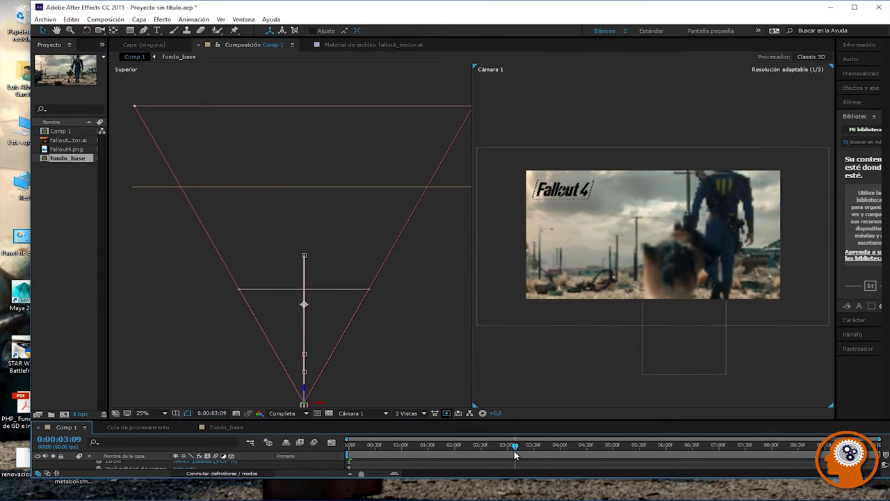
{"action": "left_click", "coordinate": [286, 415]}
{"action": "left_click", "coordinate": [293, 459]}
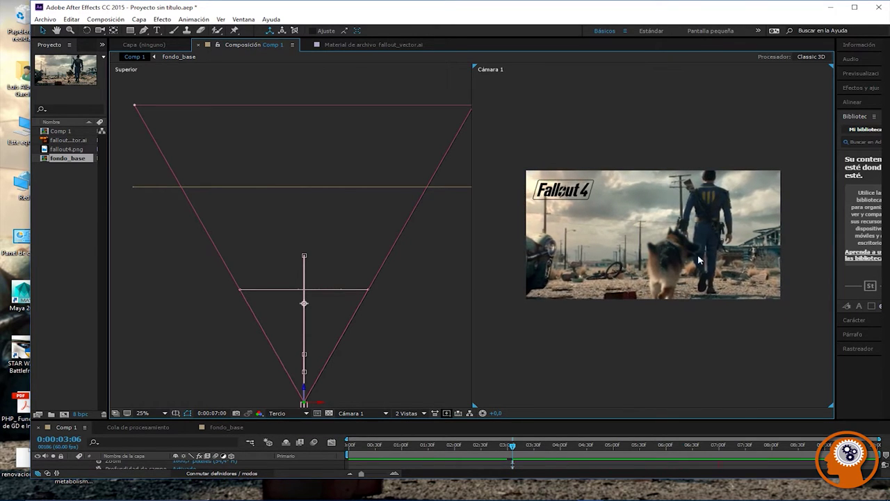
{"action": "key", "text": "period"}
{"action": "key", "text": "period"}
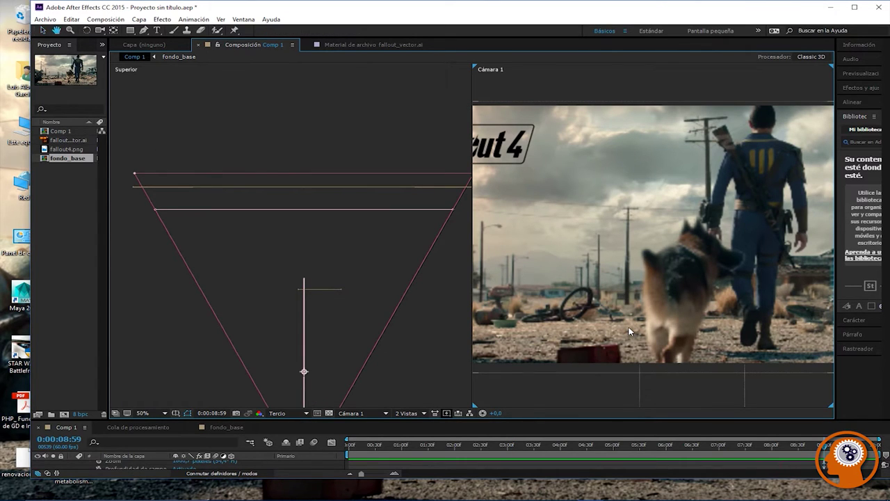
Step: Raise the viewer resolution from Mitad to Completa
{"action": "left_click", "coordinate": [282, 413]}
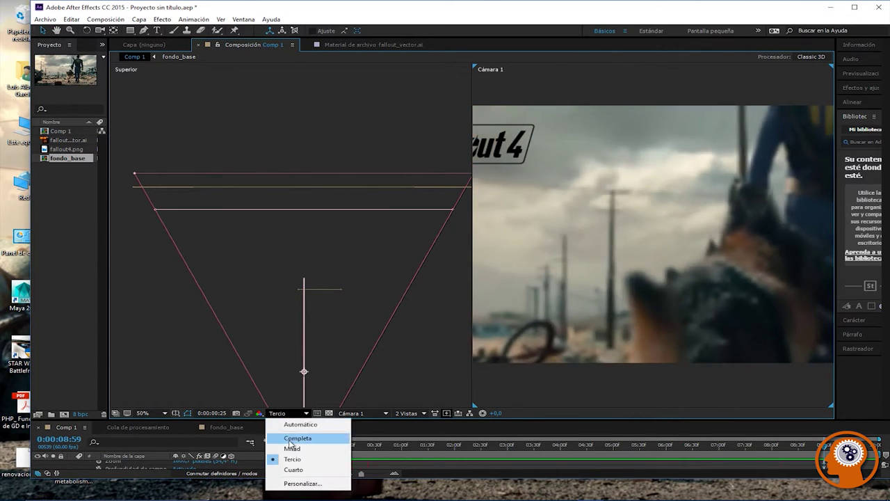
{"action": "left_click", "coordinate": [310, 449]}
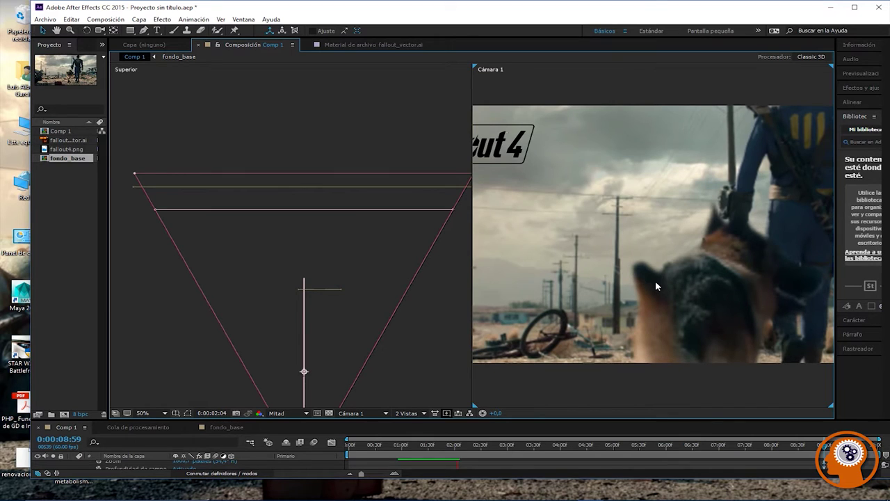
{"action": "left_click", "coordinate": [272, 415]}
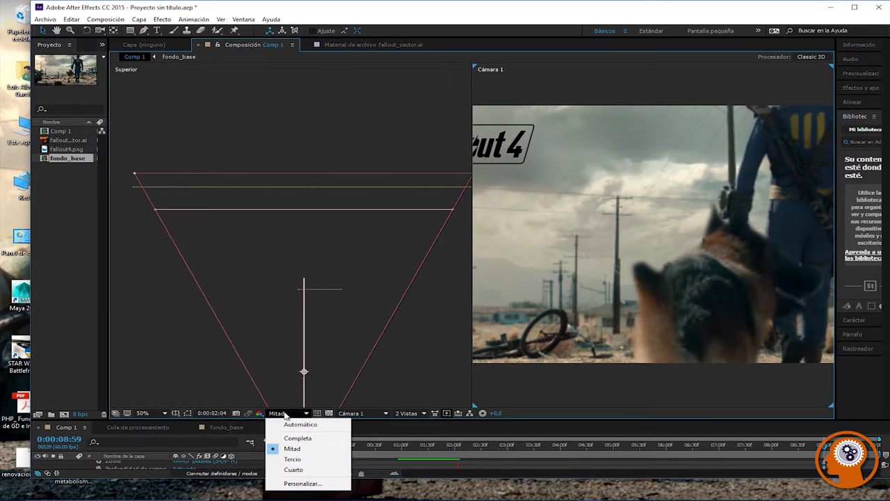
{"action": "left_click", "coordinate": [298, 438]}
Step: Zoom and pan the Cámara 1 view onto the walking figure, then enlarge the timeline
{"action": "scroll", "coordinate": [581, 304], "scroll_direction": "up", "scroll_amount": 2}
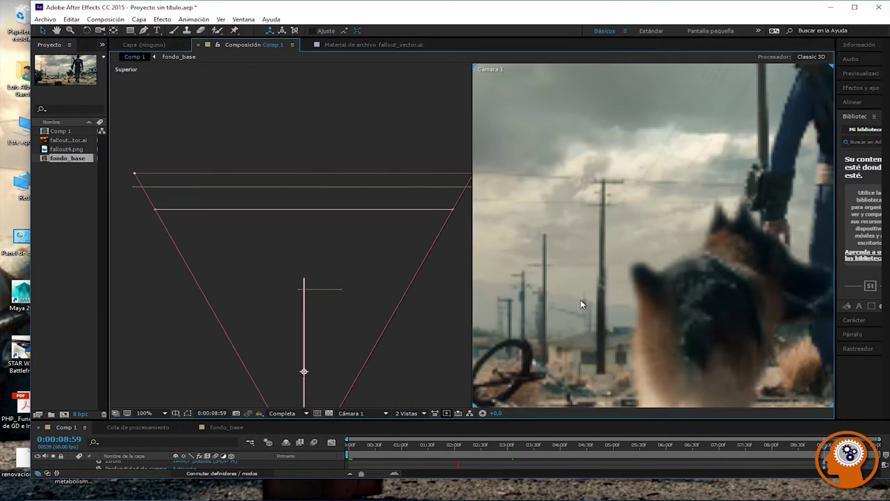
{"action": "key", "text": "h"}
{"action": "left_click_drag", "start_coordinate": [735, 292], "coordinate": [647, 253]}
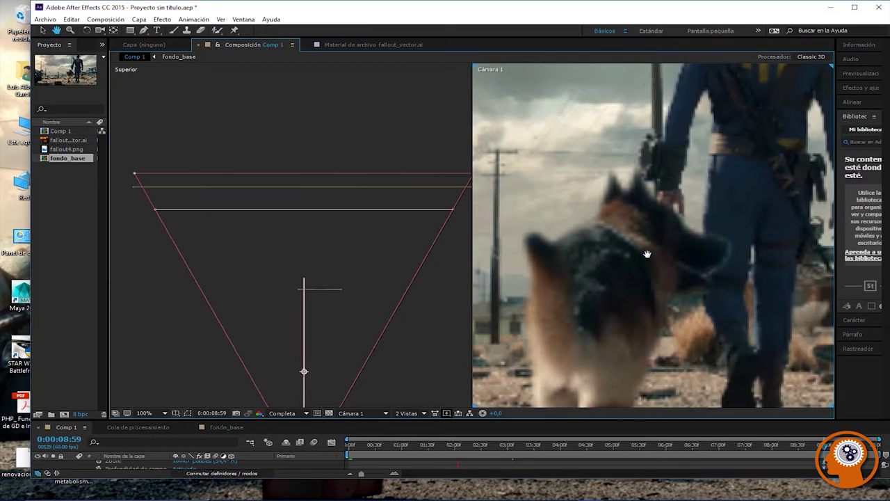
{"action": "key", "text": "v"}
{"action": "left_click_drag", "start_coordinate": [338, 420], "coordinate": [367, 279]}
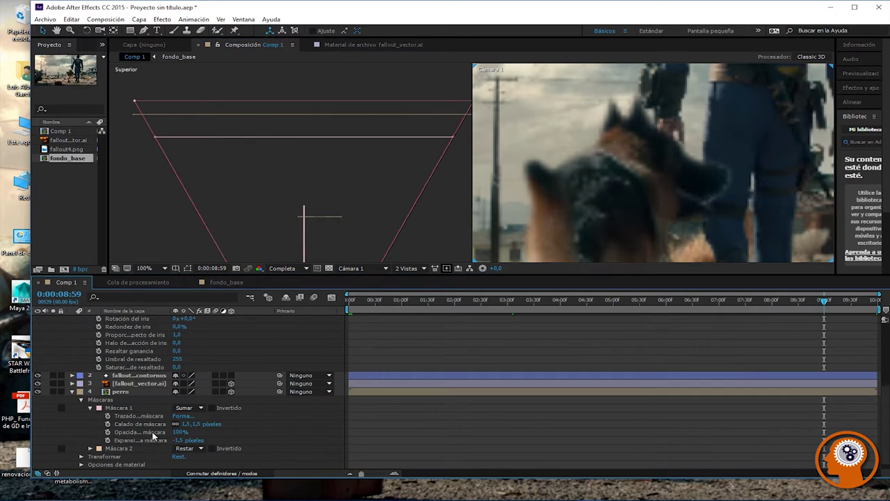
Step: Remove the dog mask's feather and compare the preview at half and full resolution
{"action": "left_click_drag", "start_coordinate": [182, 424], "coordinate": [167, 424]}
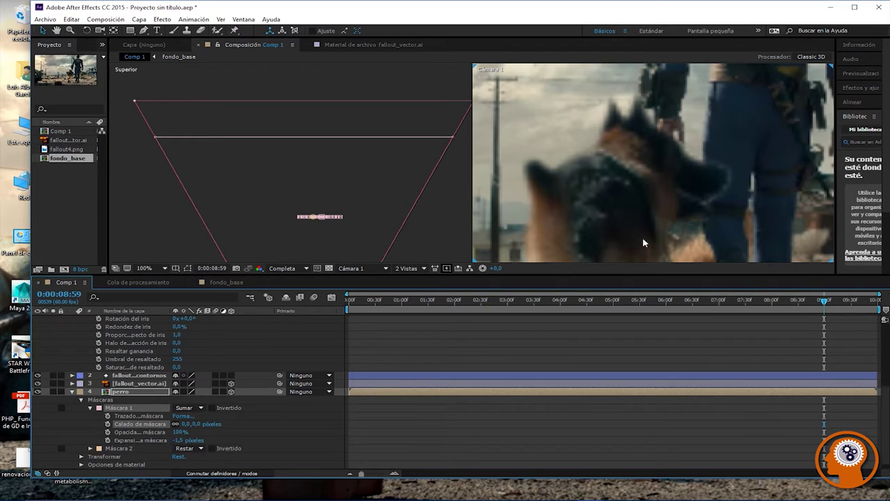
{"action": "left_click", "coordinate": [282, 269]}
{"action": "left_click", "coordinate": [292, 303]}
{"action": "left_click", "coordinate": [288, 269]}
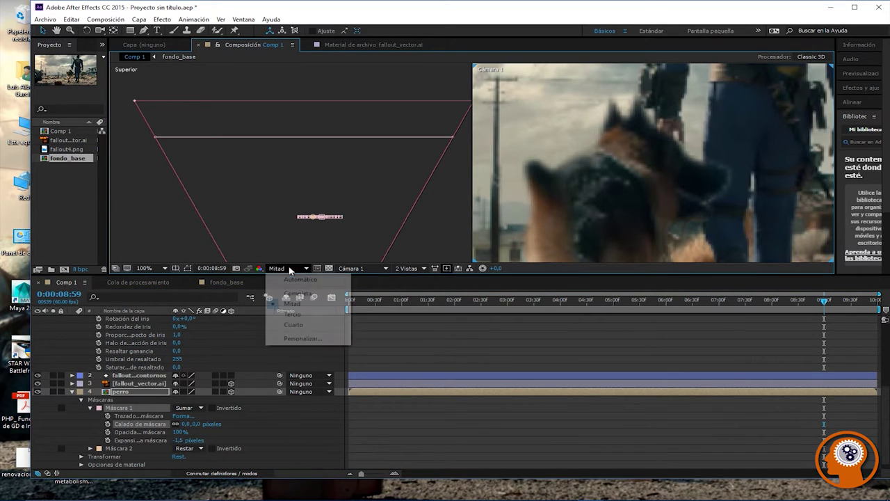
{"action": "left_click", "coordinate": [295, 292]}
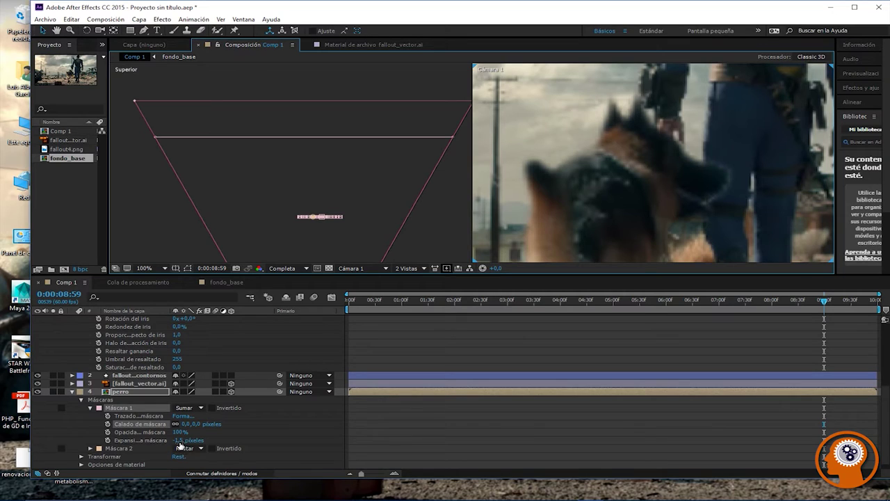
Step: Restore Máscara 1's expansion on the perro layer to -1,5 pixels
{"action": "left_click", "coordinate": [169, 441]}
{"action": "left_click_drag", "start_coordinate": [178, 440], "coordinate": [315, 425]}
{"action": "key", "text": "ctrl+shift+j"}
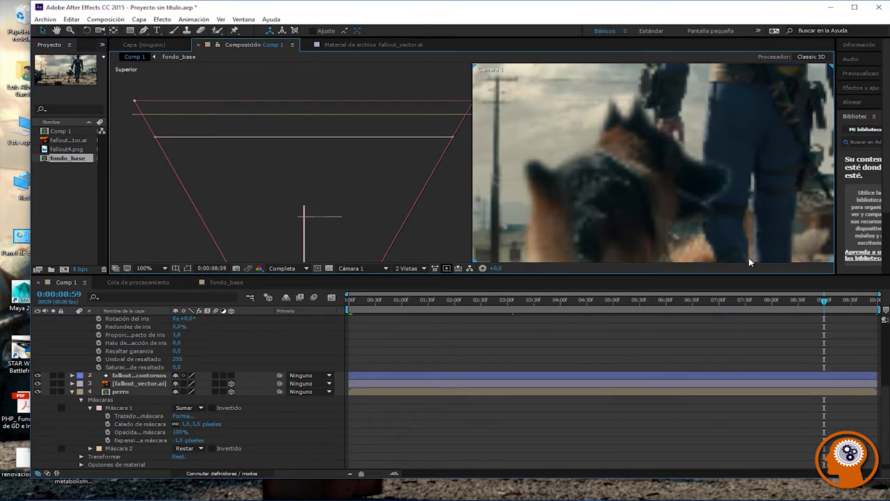
Step: At about 0:00:08:56, set Máscara 1's feather to 1,0 pixels
{"action": "left_click_drag", "start_coordinate": [825, 301], "coordinate": [820, 304]}
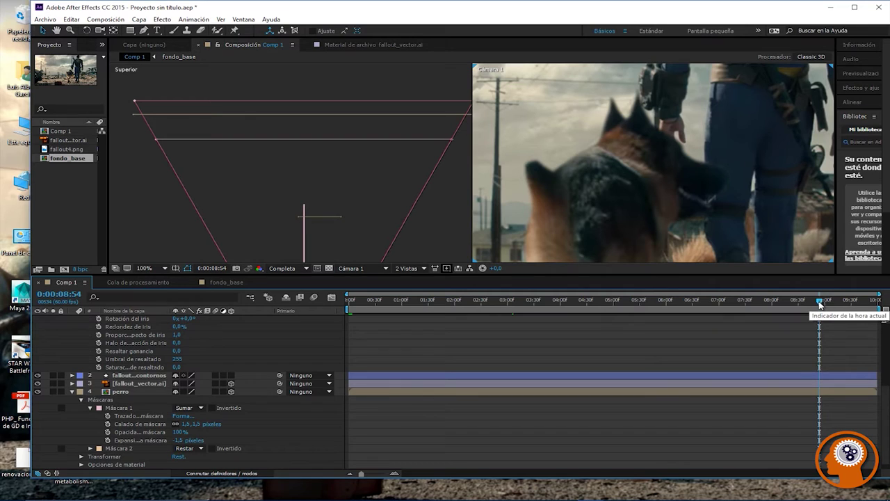
{"action": "left_click", "coordinate": [188, 423]}
{"action": "type", "text": "1"}
{"action": "key", "text": "Return"}
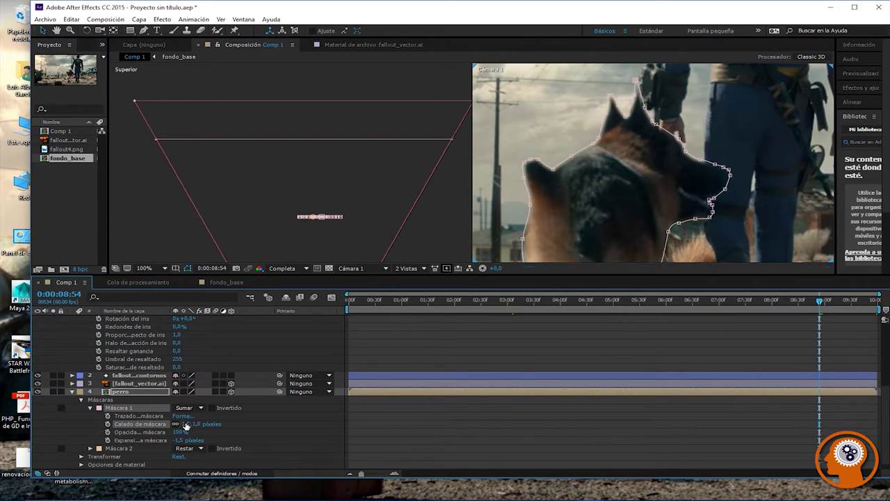
Step: Return to 0:00:08:50, deselect the dog, and enlarge the viewers over the timeline
{"action": "left_click_drag", "start_coordinate": [822, 302], "coordinate": [816, 302]}
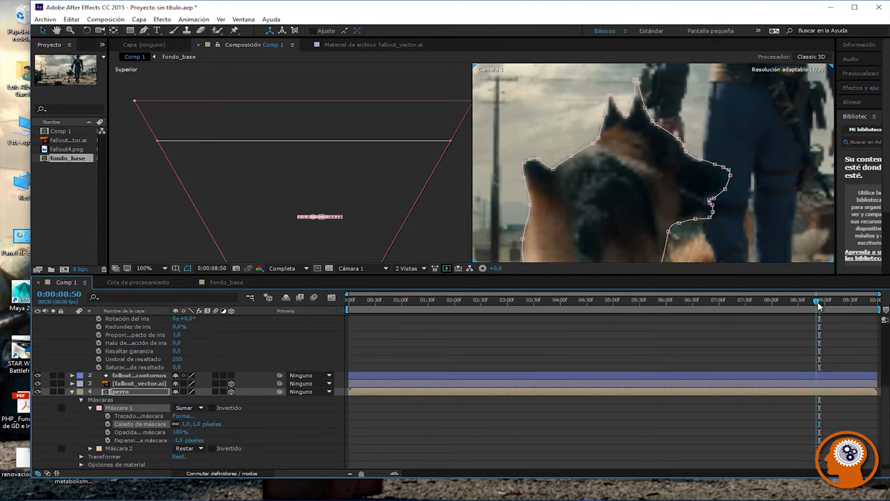
{"action": "left_click", "coordinate": [460, 203]}
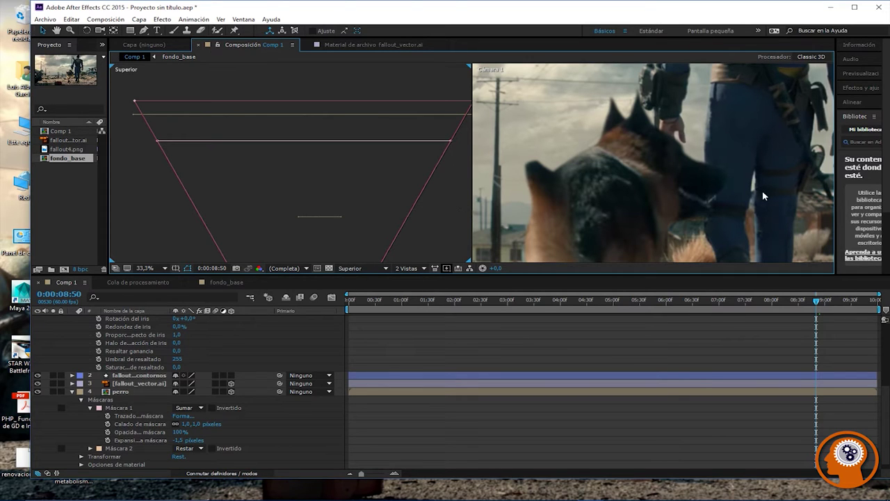
{"action": "left_click_drag", "start_coordinate": [675, 275], "coordinate": [679, 383]}
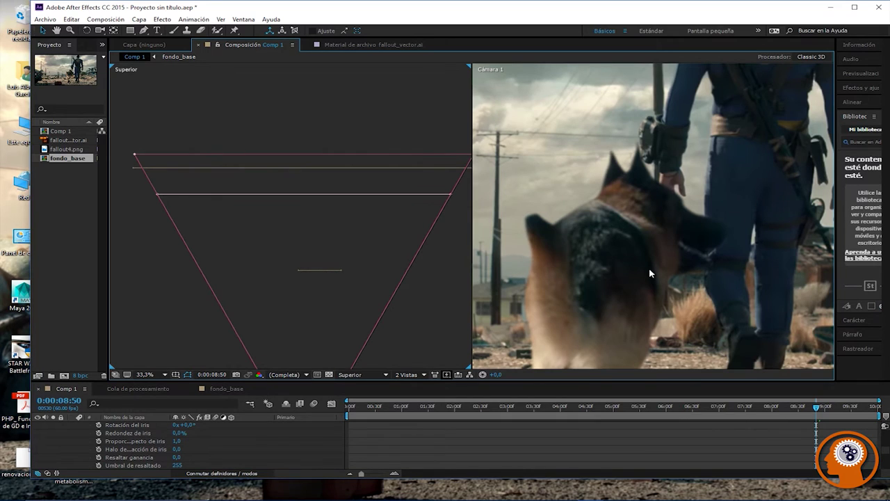
Step: Set resolution to Mitad, layout to 1 Vista, and magnification to Ajustar
{"action": "left_click", "coordinate": [361, 377]}
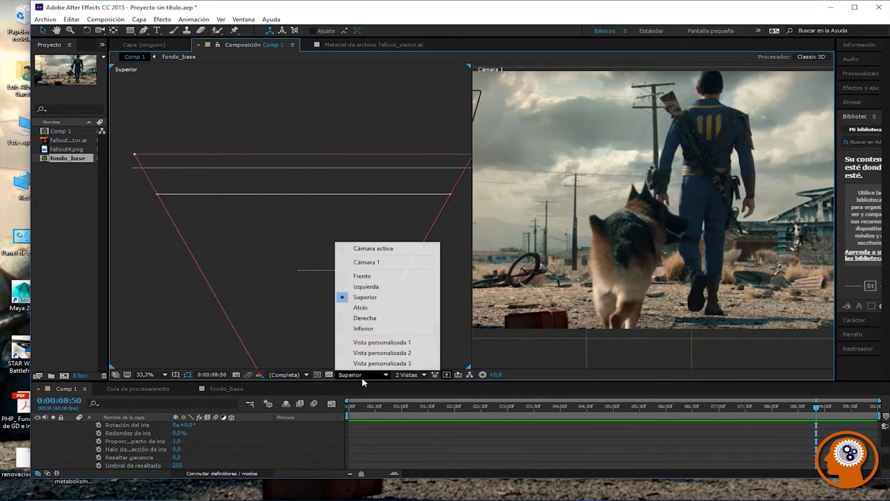
{"action": "left_click", "coordinate": [292, 374]}
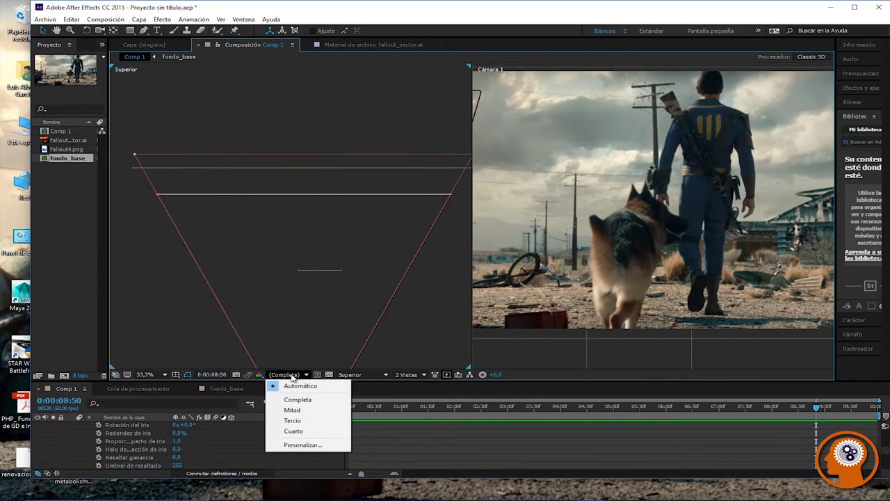
{"action": "left_click", "coordinate": [292, 410]}
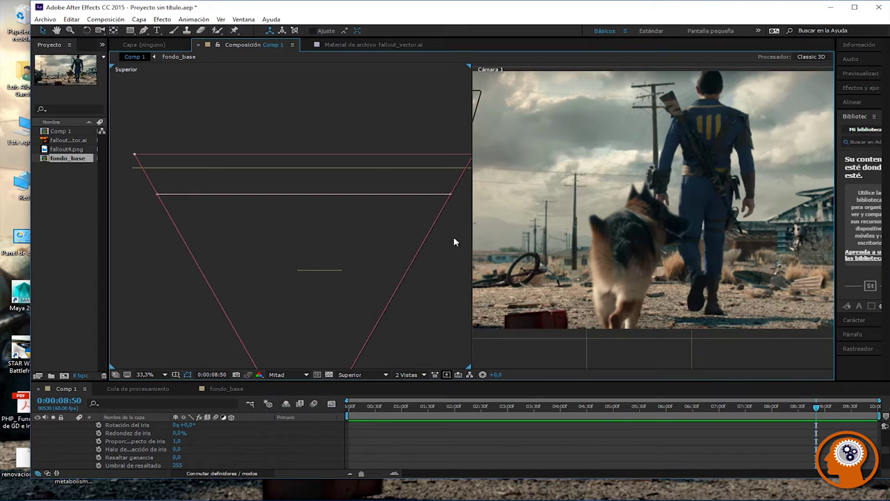
{"action": "left_click", "coordinate": [409, 375]}
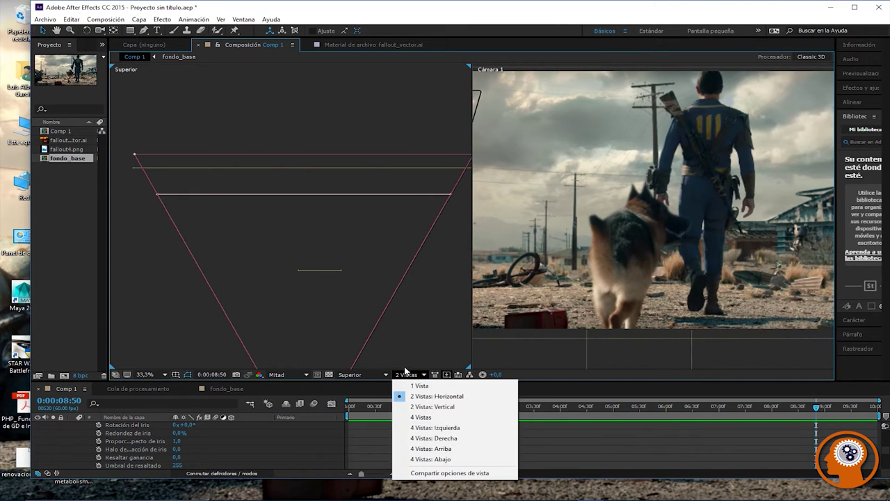
{"action": "left_click", "coordinate": [418, 386]}
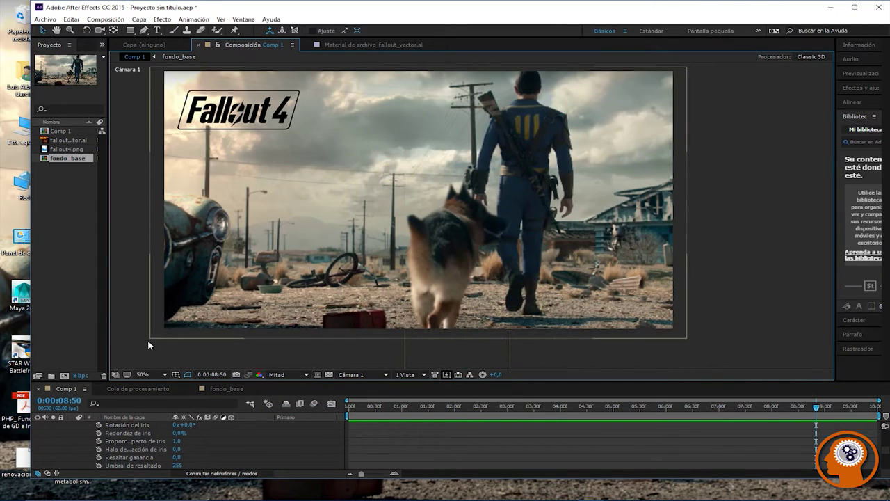
{"action": "left_click", "coordinate": [142, 373]}
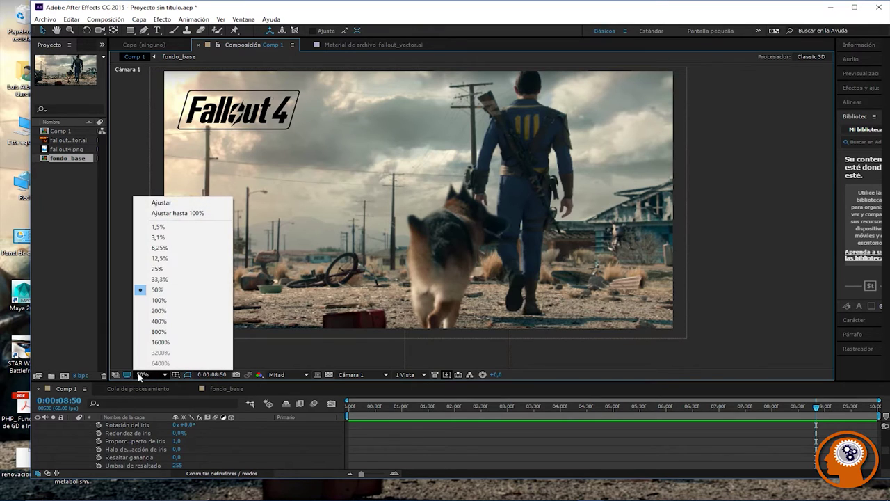
{"action": "left_click", "coordinate": [150, 201]}
Step: Preview the focus pull at Tercio resolution and end on the final frame 0:00:09:59
{"action": "key", "text": "space"}
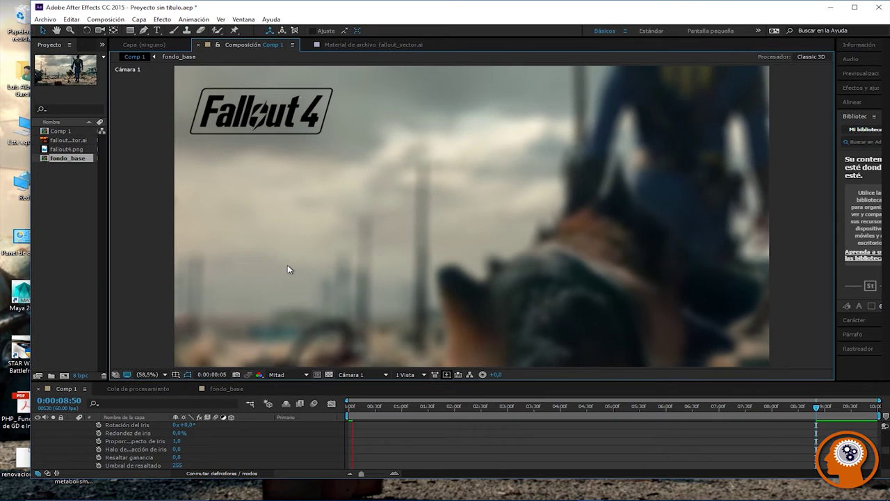
{"action": "left_click", "coordinate": [281, 375]}
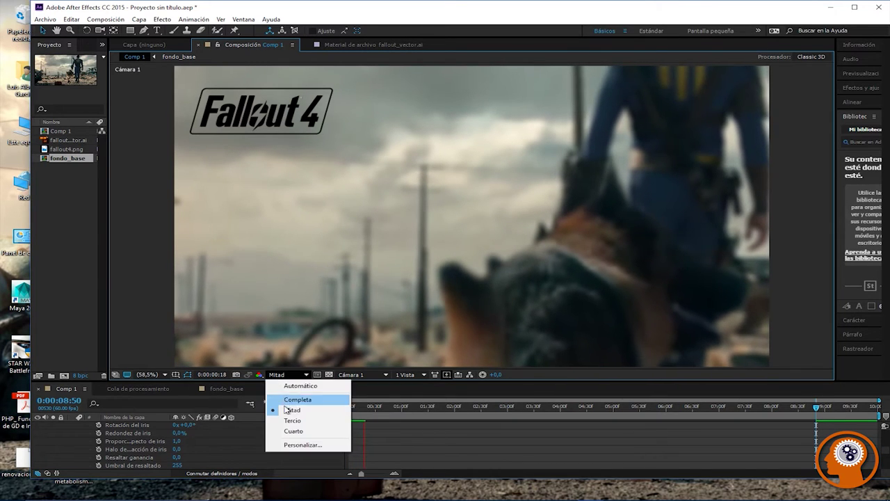
{"action": "left_click", "coordinate": [296, 421]}
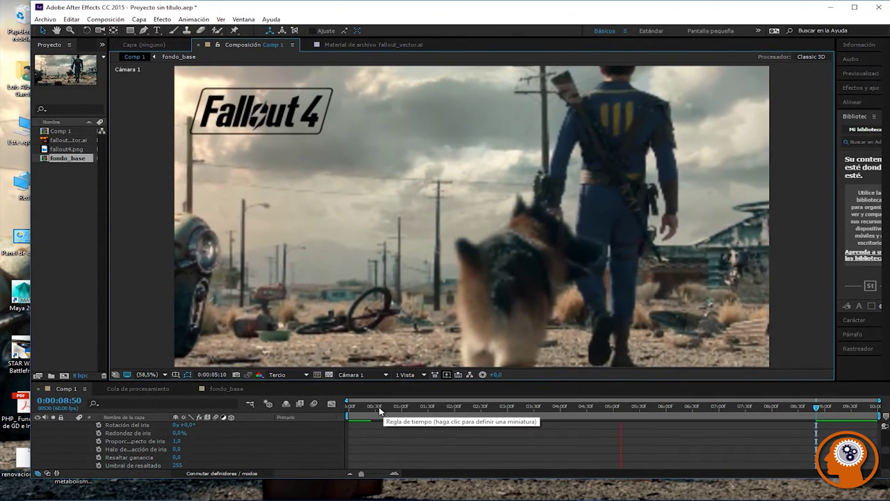
{"action": "left_click", "coordinate": [369, 408]}
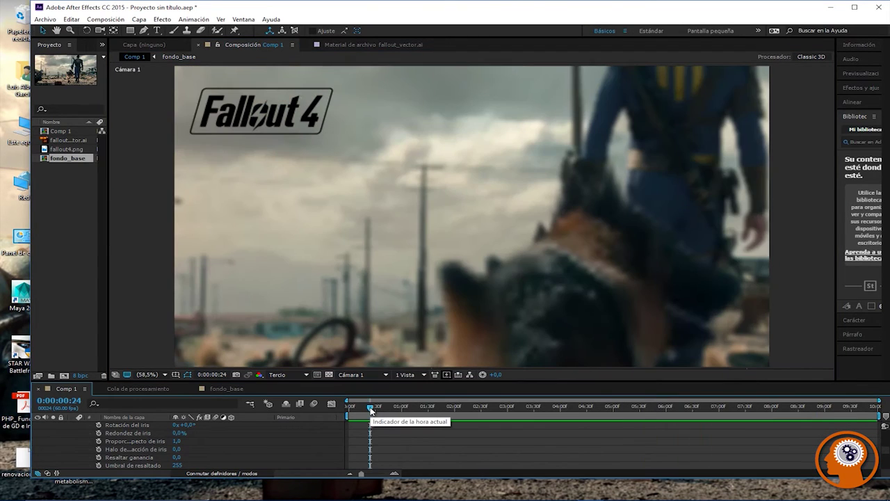
{"action": "scroll", "coordinate": [438, 193], "scroll_direction": "down", "scroll_amount": 4}
{"action": "scroll", "coordinate": [439, 192], "scroll_direction": "up", "scroll_amount": 3}
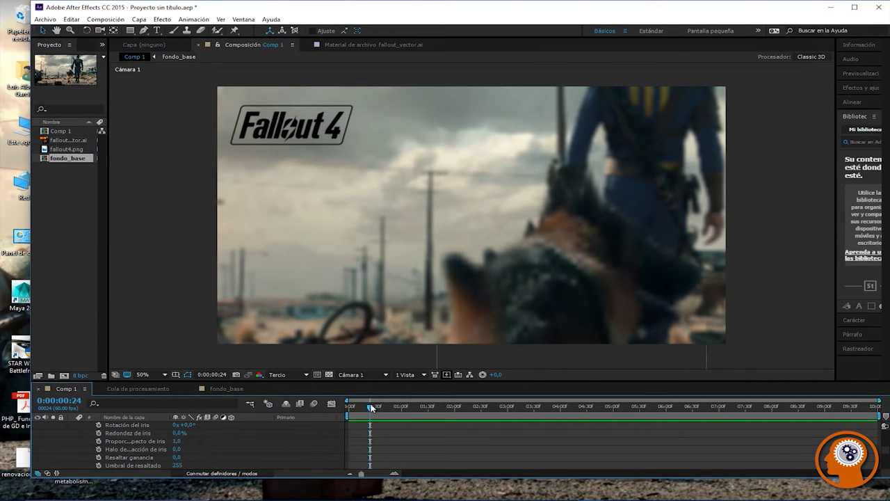
{"action": "left_click_drag", "start_coordinate": [370, 409], "coordinate": [882, 420]}
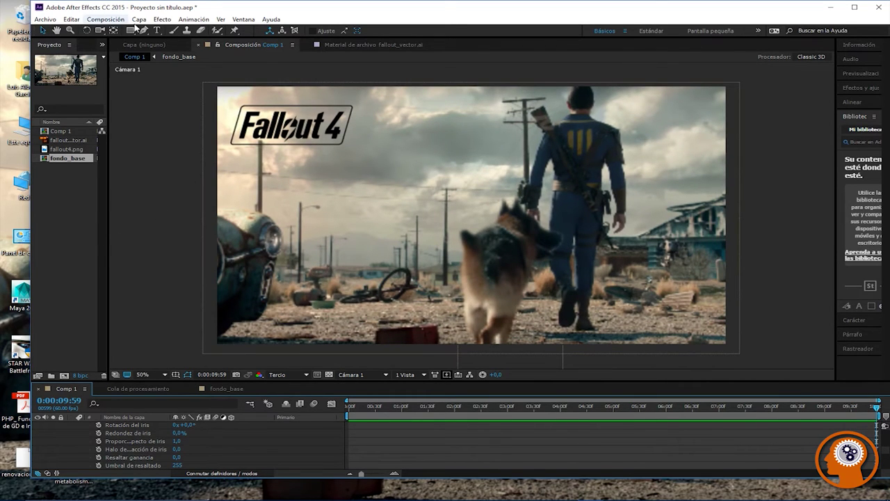
{"action": "left_click", "coordinate": [162, 19]}
Step: Enlarge the timeline and collapse the Cámara 1 and perro layer properties
{"action": "left_click", "coordinate": [169, 334]}
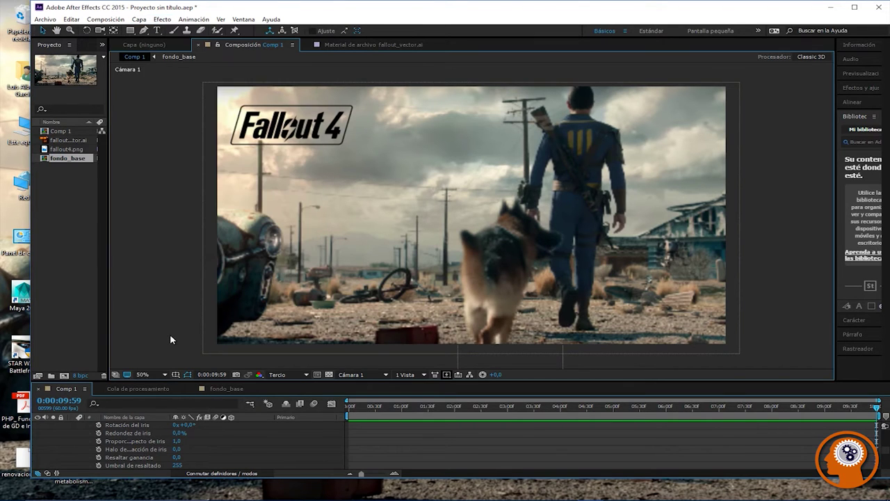
{"action": "left_click_drag", "start_coordinate": [181, 380], "coordinate": [197, 316]}
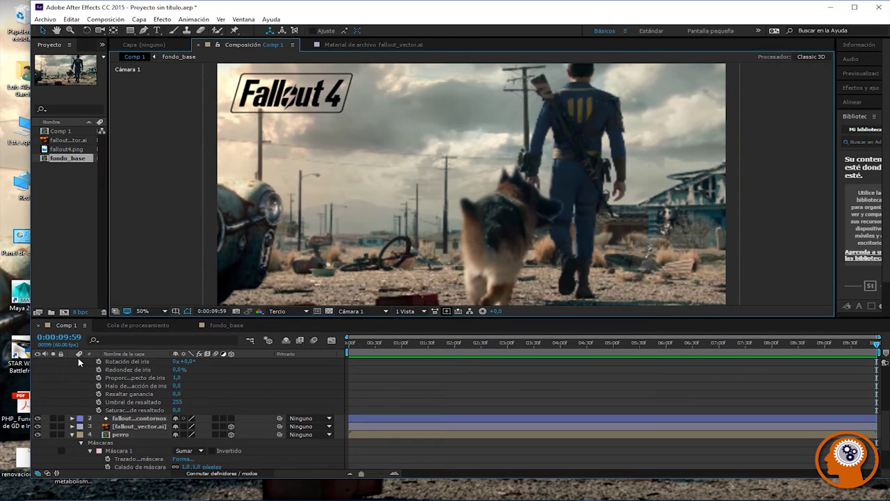
{"action": "scroll", "coordinate": [90, 372], "scroll_direction": "up", "scroll_amount": 5}
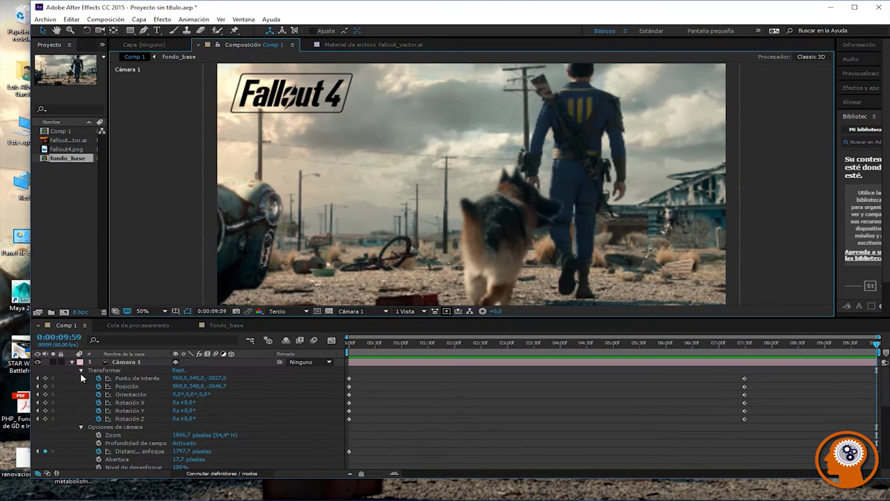
{"action": "left_click", "coordinate": [73, 363]}
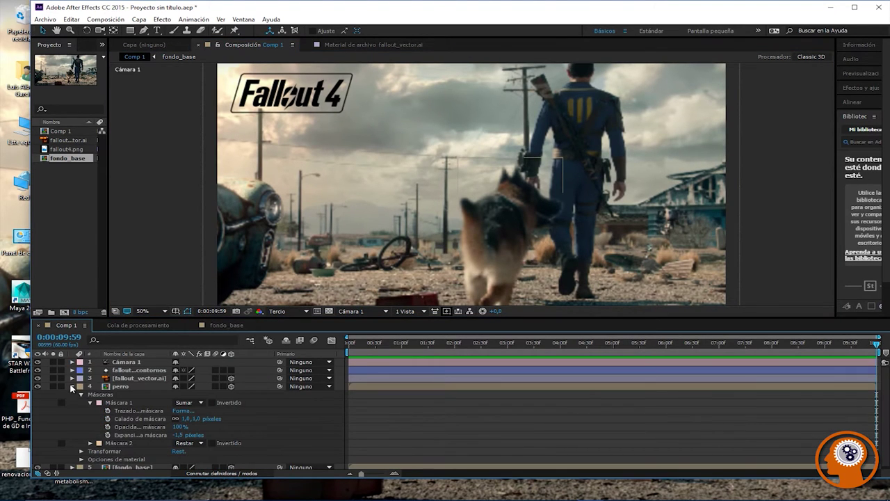
{"action": "left_click", "coordinate": [72, 386]}
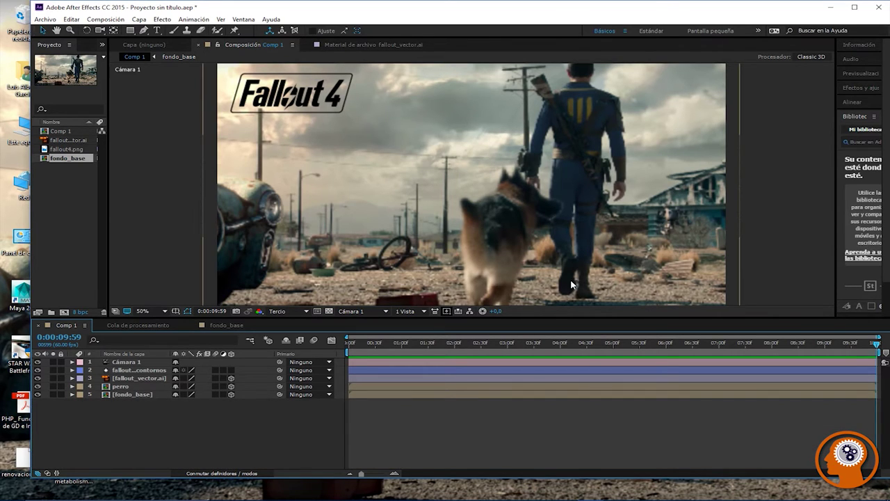
Step: Set the viewer resolution to Completa
{"action": "left_click", "coordinate": [295, 311]}
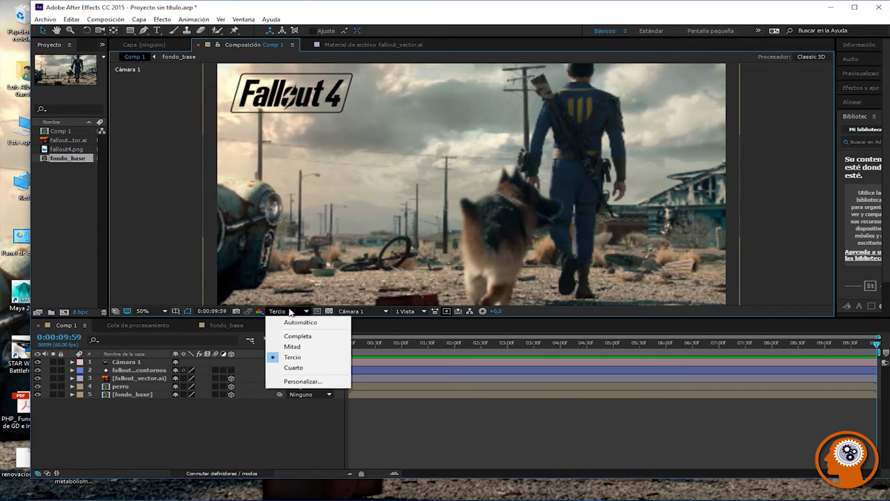
{"action": "left_click", "coordinate": [298, 336]}
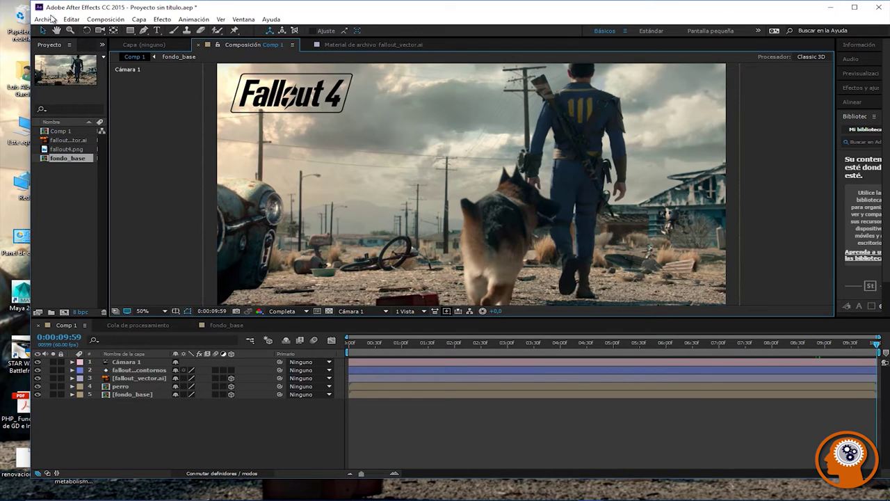
{"action": "left_click", "coordinate": [163, 19]}
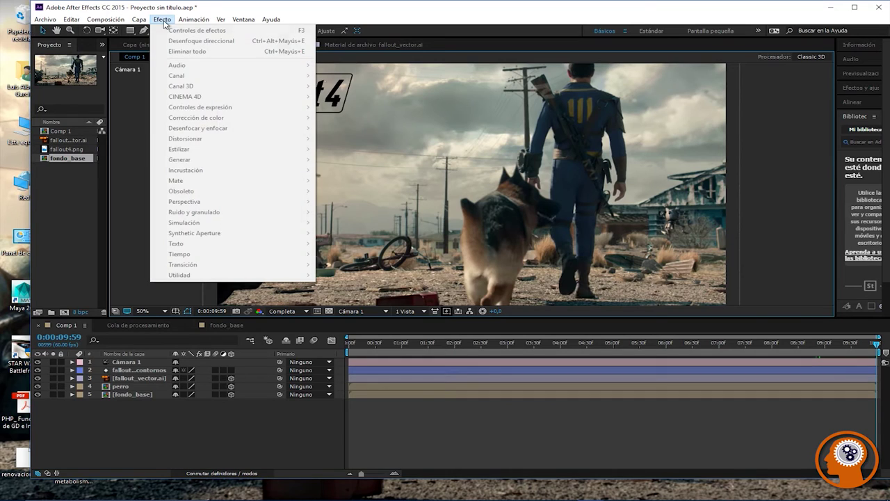
{"action": "left_click", "coordinate": [140, 138]}
Step: Create a new red solid layer named 'hierba' via Nuevo > Sólido
{"action": "right_click", "coordinate": [135, 432]}
{"action": "mouse_move", "coordinate": [168, 340]}
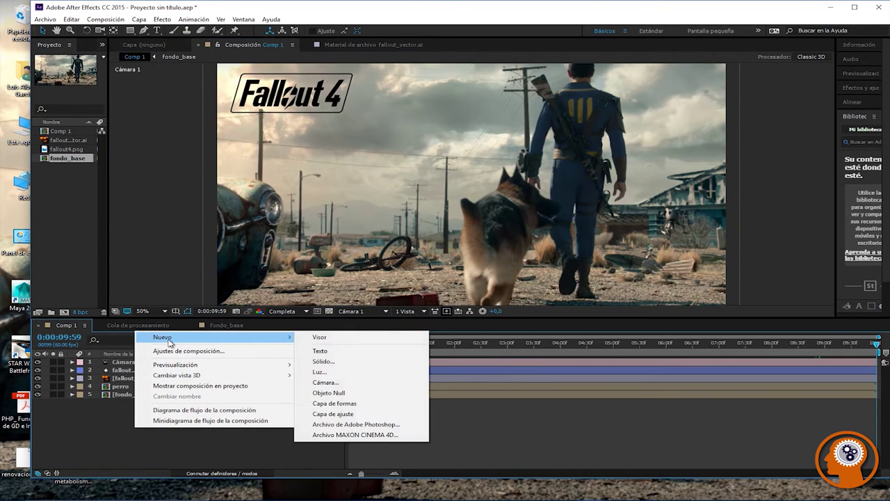
{"action": "left_click", "coordinate": [318, 363]}
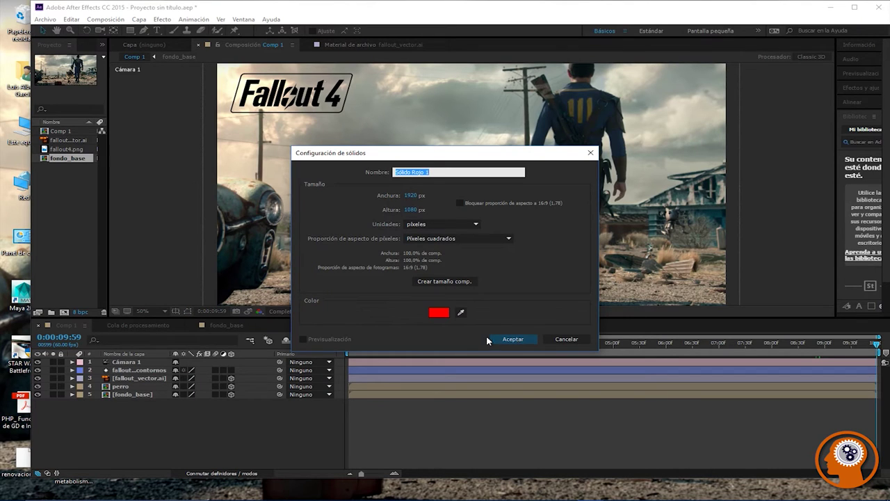
{"action": "type", "text": "hierba"}
{"action": "left_click", "coordinate": [535, 339]}
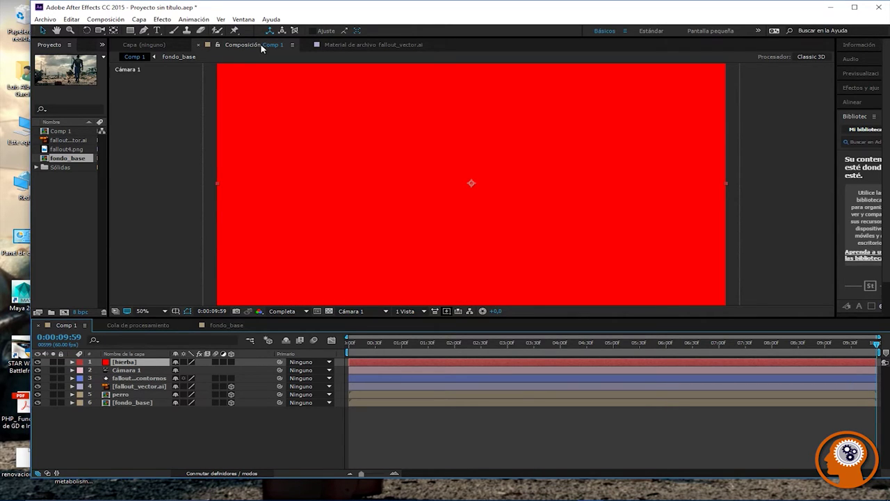
Step: Browse the Efecto menu toward the Simulación effects
{"action": "left_click", "coordinate": [163, 20]}
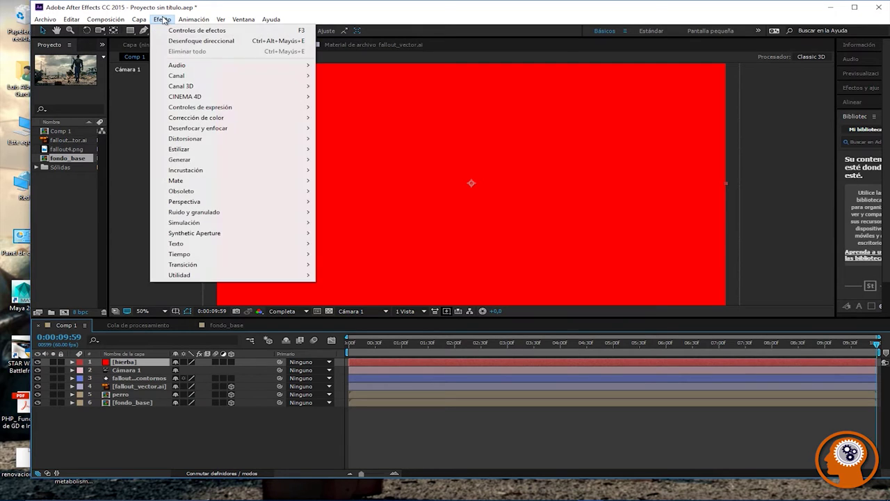
{"action": "mouse_move", "coordinate": [209, 75]}
{"action": "left_click", "coordinate": [480, 139]}
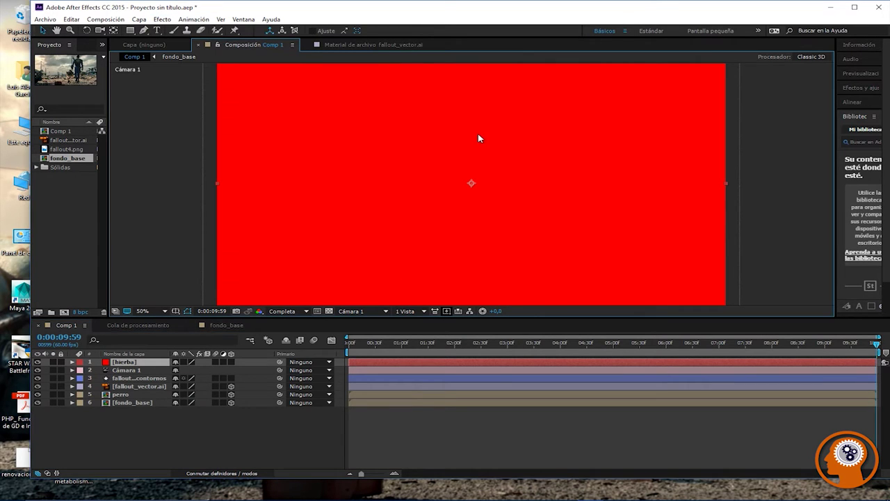
{"action": "left_click", "coordinate": [157, 21]}
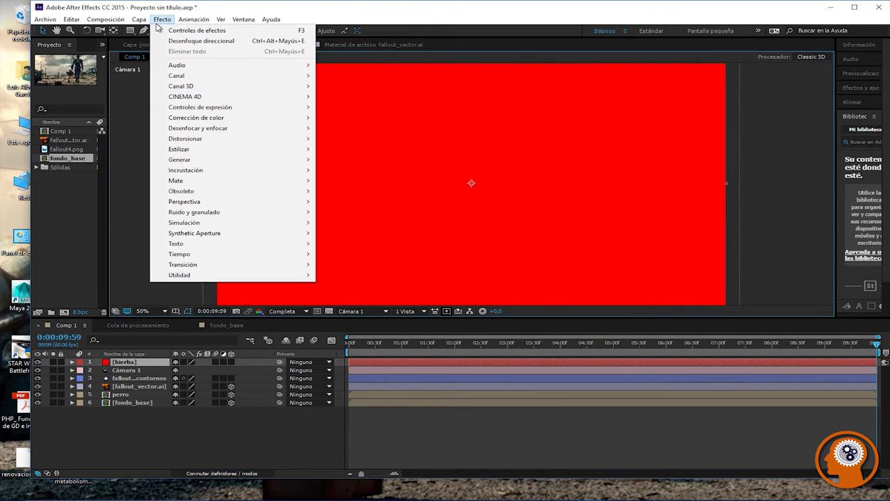
{"action": "mouse_move", "coordinate": [206, 223]}
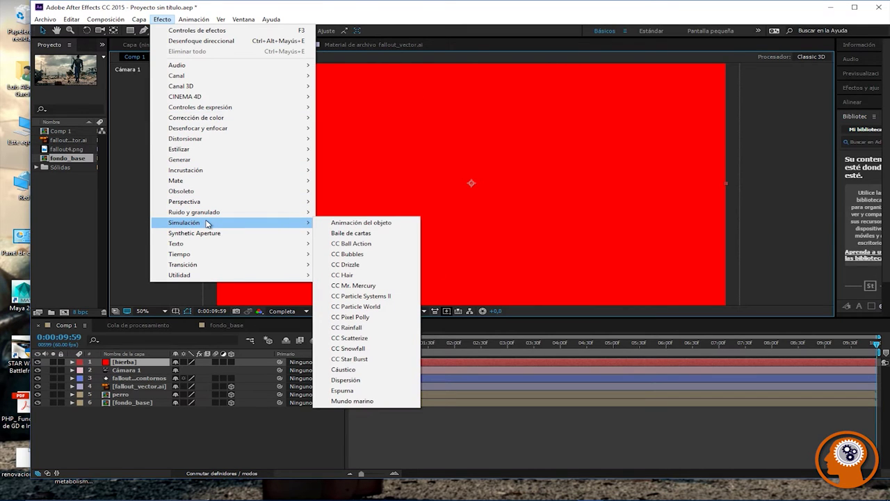
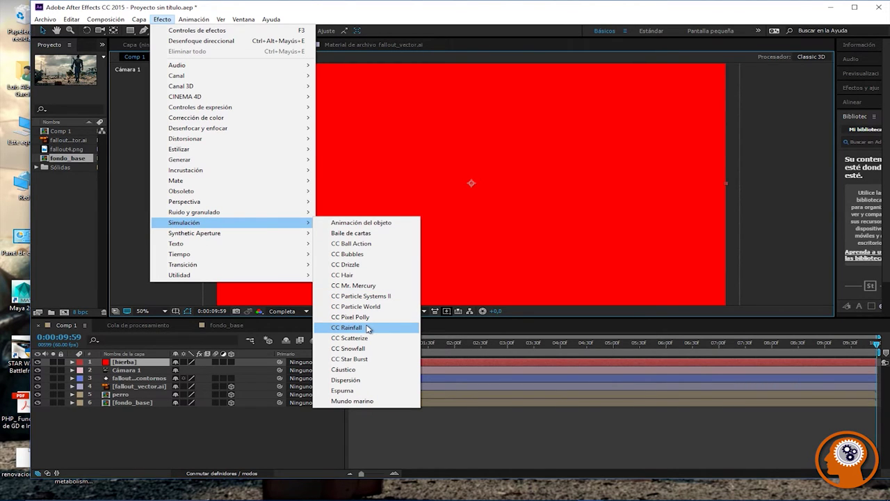
Step: Apply CC Hair to the hierba layer, returning the viewer to 50% zoom
{"action": "left_click", "coordinate": [357, 276]}
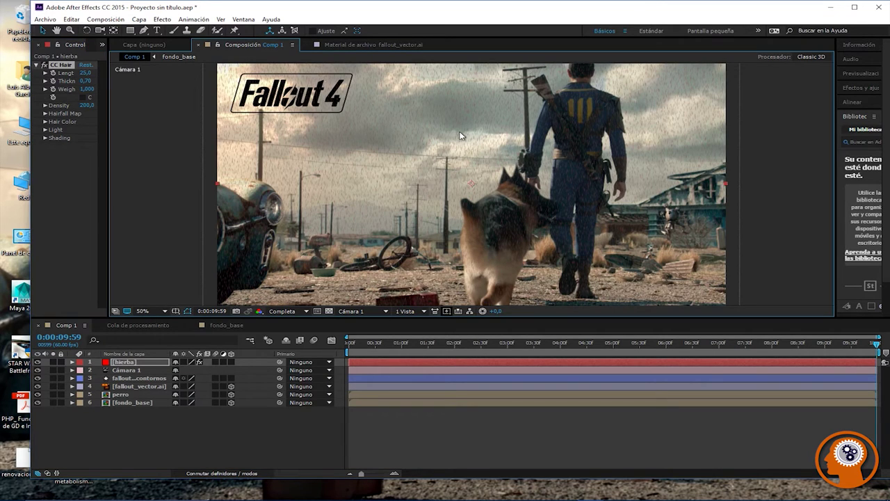
{"action": "key", "text": "comma"}
{"action": "key", "text": "comma"}
{"action": "key", "text": "comma"}
{"action": "key", "text": "comma"}
{"action": "key", "text": "period"}
{"action": "key", "text": "period"}
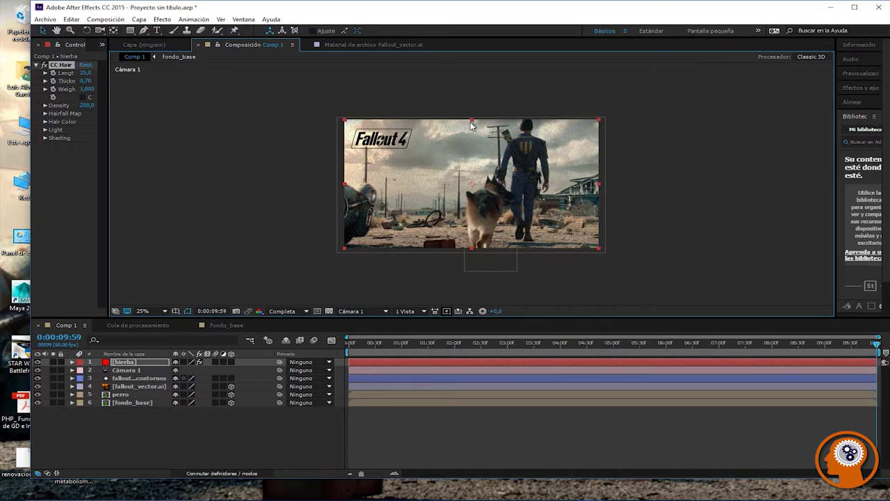
{"action": "key", "text": "period"}
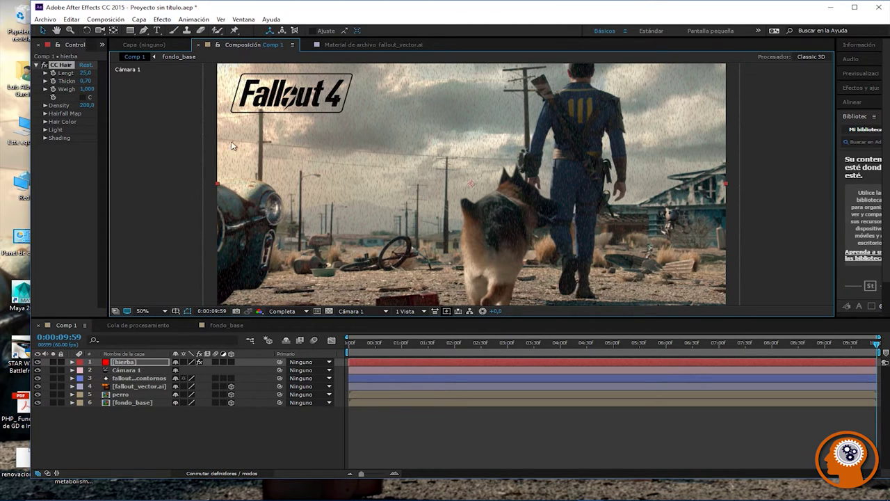
{"action": "left_click", "coordinate": [115, 21]}
{"action": "left_click", "coordinate": [180, 252]}
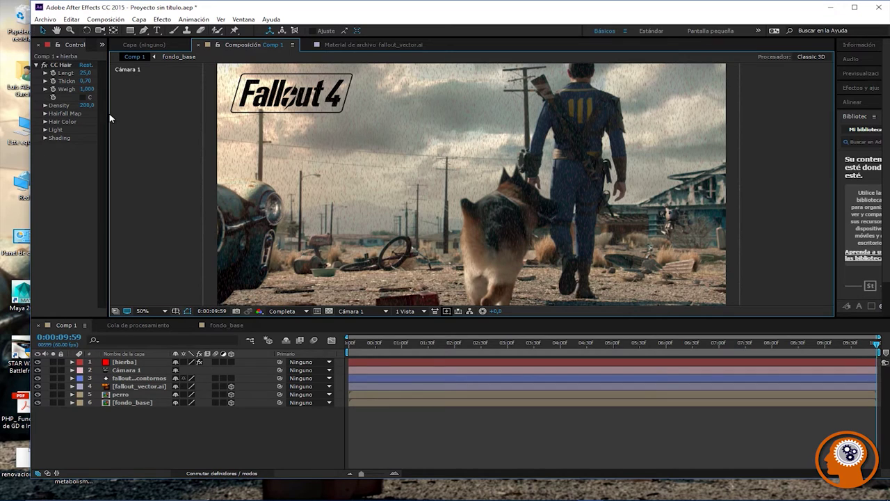
Step: Widen the effect settings area and bring hierba's Effect Controls into focus
{"action": "left_click_drag", "start_coordinate": [108, 115], "coordinate": [249, 132]}
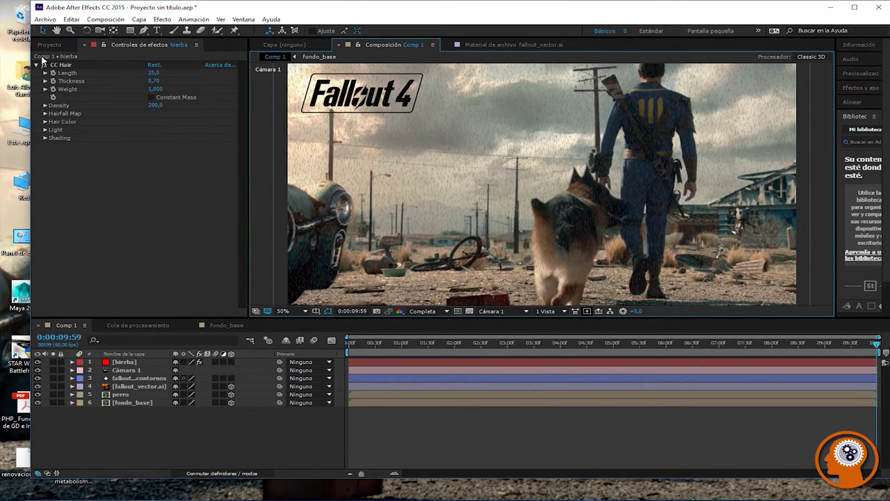
{"action": "left_click", "coordinate": [220, 18]}
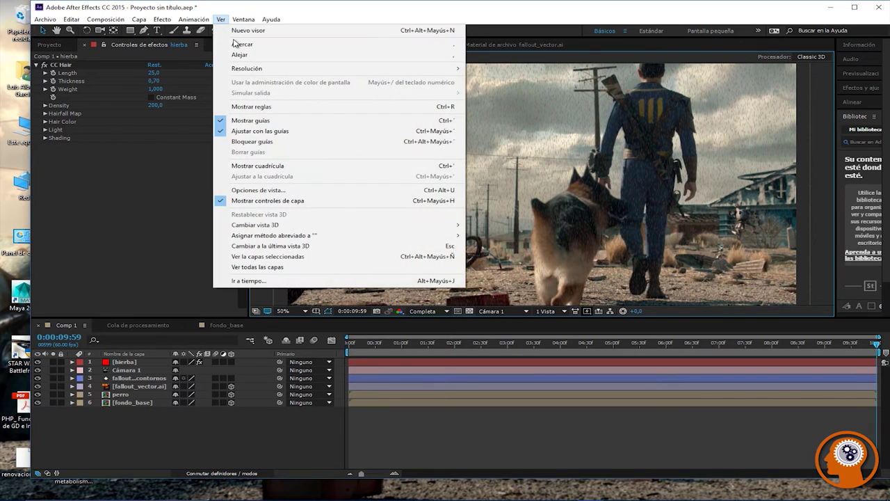
{"action": "mouse_move", "coordinate": [244, 19]}
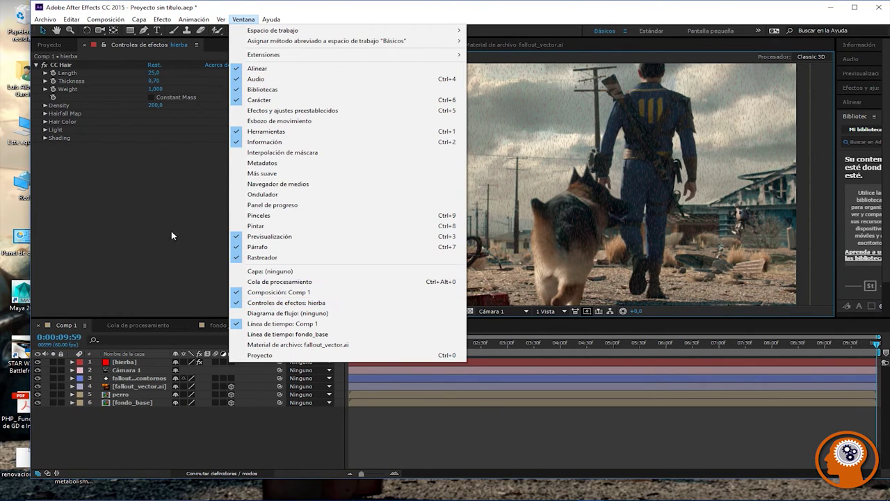
{"action": "left_click", "coordinate": [292, 303]}
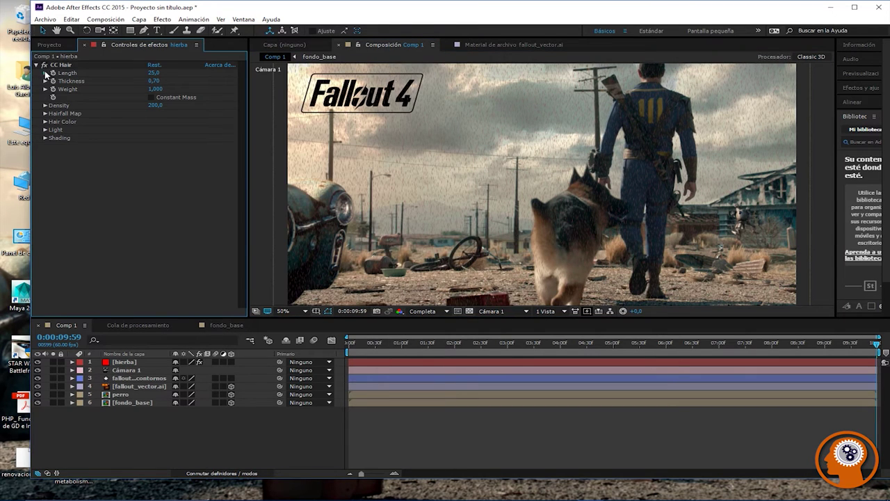
Step: Set CC Hair to Length 46.3, Thickness 0.93 and Density 106.7, checking at 25% and 50%
{"action": "left_click", "coordinate": [45, 73]}
{"action": "left_click_drag", "start_coordinate": [102, 86], "coordinate": [137, 86]}
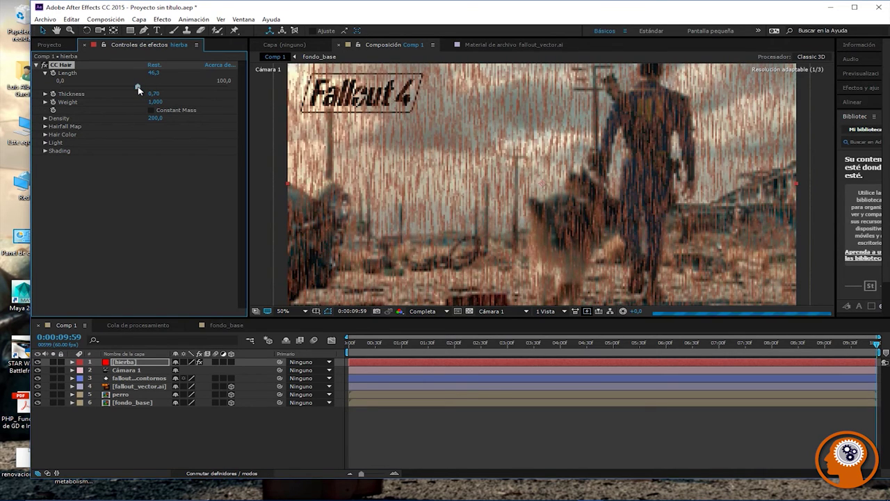
{"action": "left_click", "coordinate": [45, 94]}
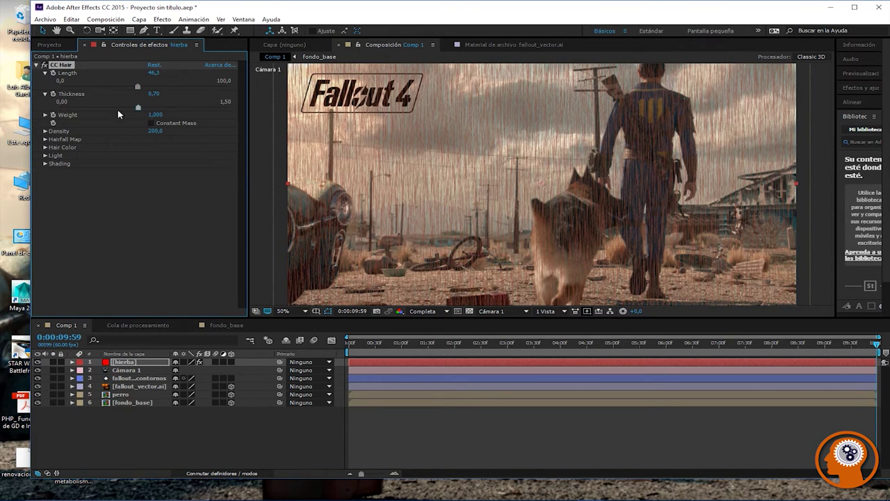
{"action": "left_click_drag", "start_coordinate": [142, 106], "coordinate": [165, 111]}
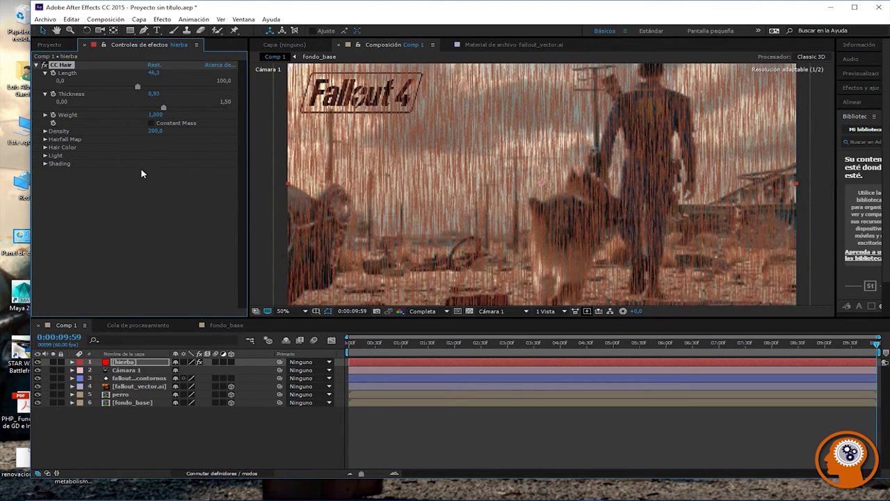
{"action": "left_click", "coordinate": [45, 131]}
{"action": "left_click_drag", "start_coordinate": [145, 146], "coordinate": [105, 144]}
{"action": "key", "text": "comma"}
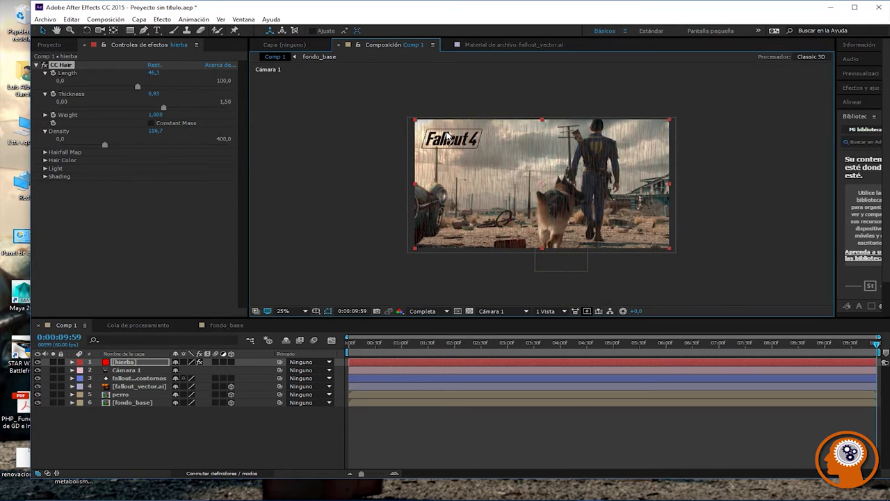
{"action": "key", "text": "period"}
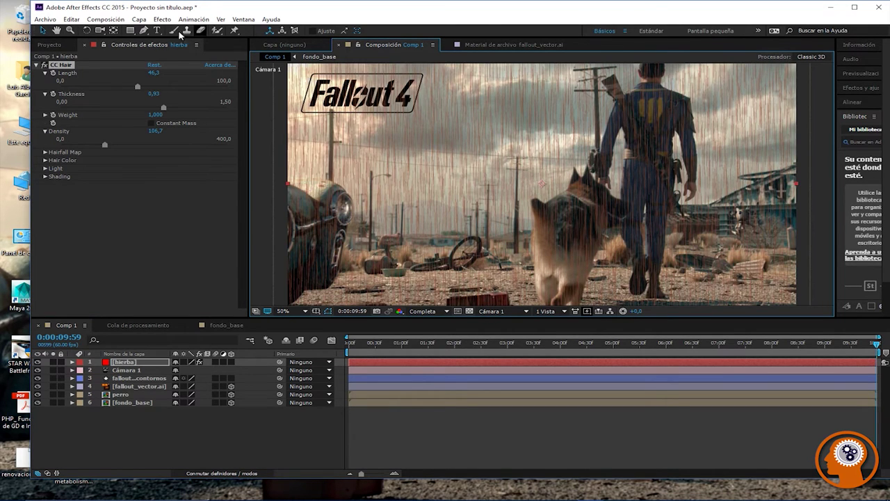
{"action": "key", "text": "g"}
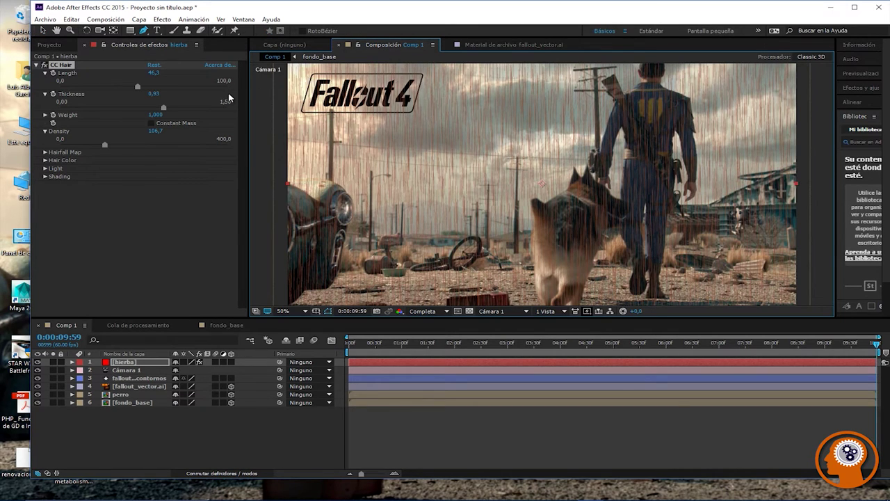
{"action": "key", "text": "shift+F10"}
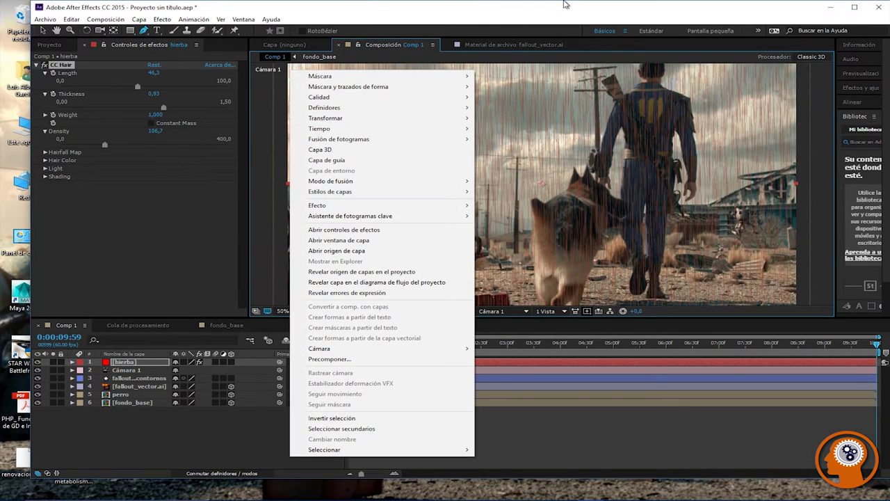
Step: Enlarge the composition viewer's width and height and fit the comp inside it
{"action": "left_click", "coordinate": [209, 241]}
{"action": "left_click_drag", "start_coordinate": [247, 253], "coordinate": [171, 255]}
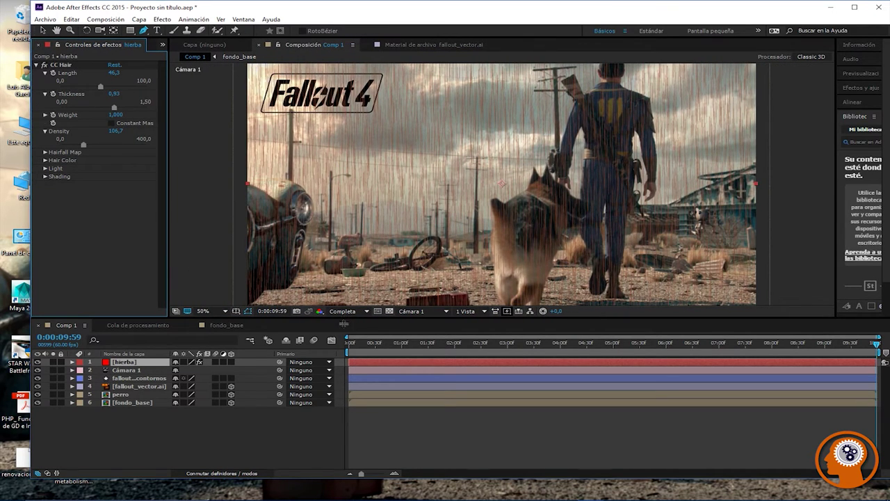
{"action": "left_click_drag", "start_coordinate": [343, 324], "coordinate": [341, 414]}
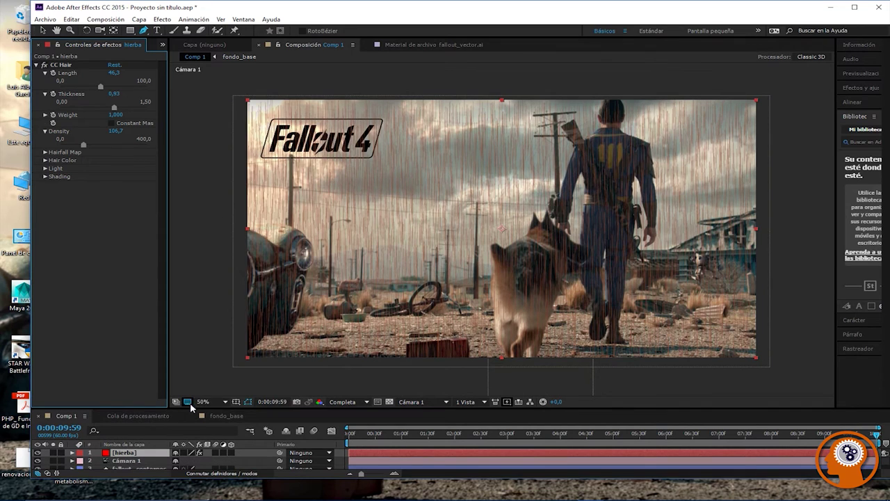
{"action": "left_click", "coordinate": [192, 403]}
{"action": "left_click", "coordinate": [222, 231]}
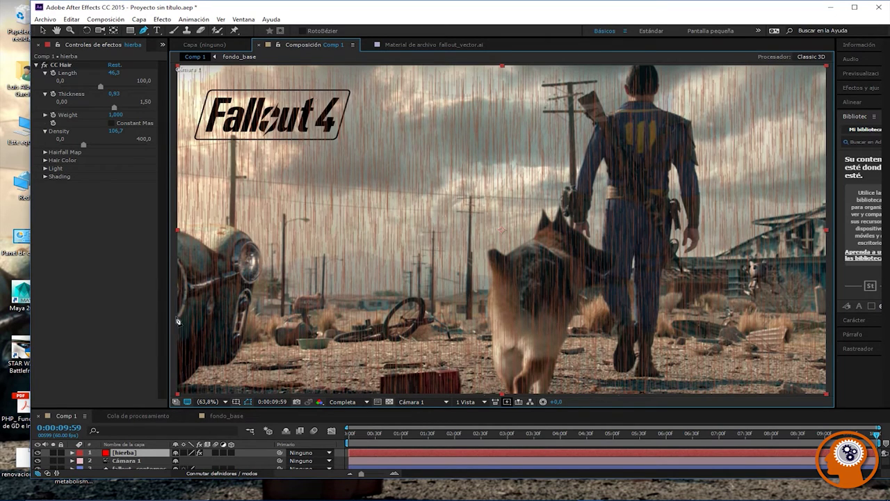
{"action": "key", "text": "comma"}
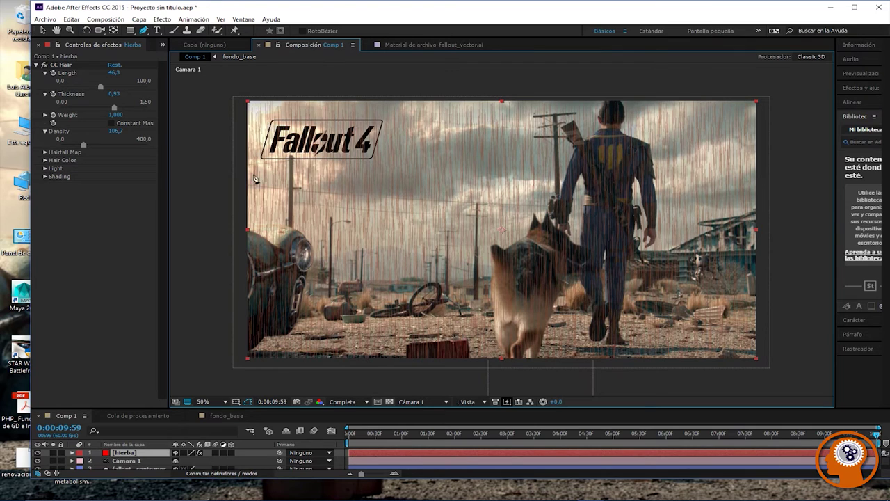
Step: Scale the hierba layer so its frame extends past the composition edges
{"action": "left_click", "coordinate": [43, 30]}
{"action": "left_click_drag", "start_coordinate": [249, 103], "coordinate": [180, 78]}
{"action": "key", "text": "comma"}
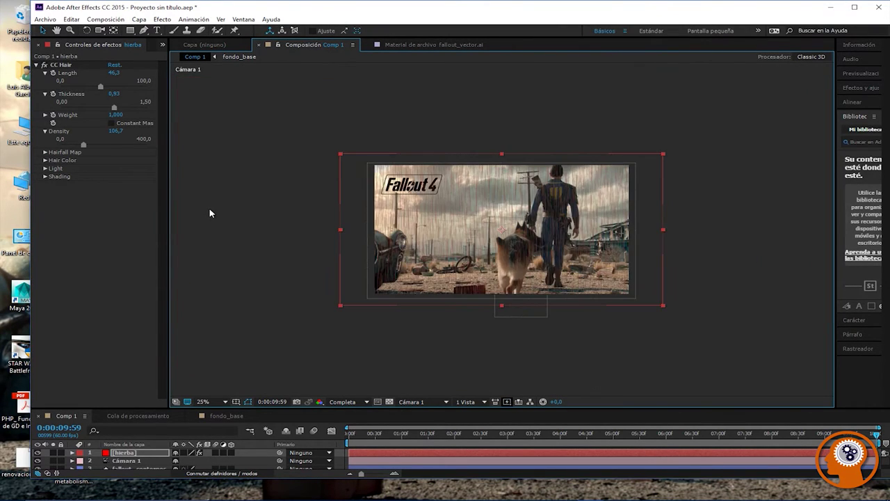
{"action": "key", "text": "period"}
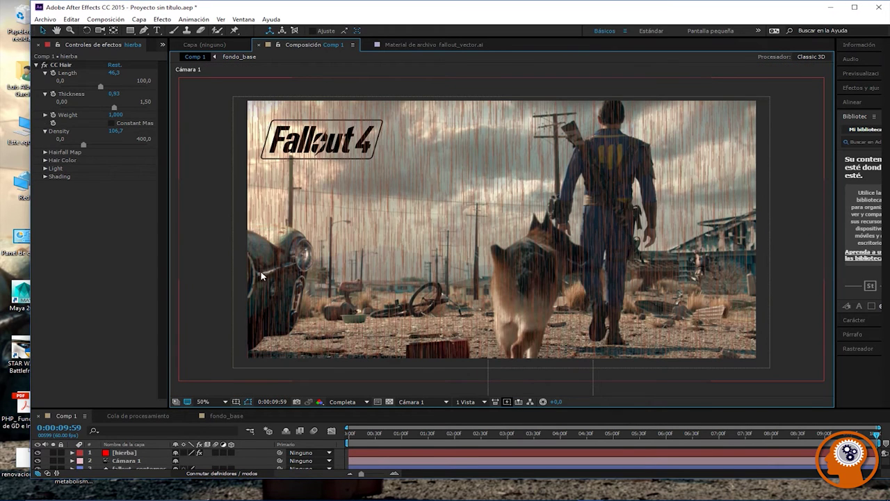
{"action": "key", "text": "period"}
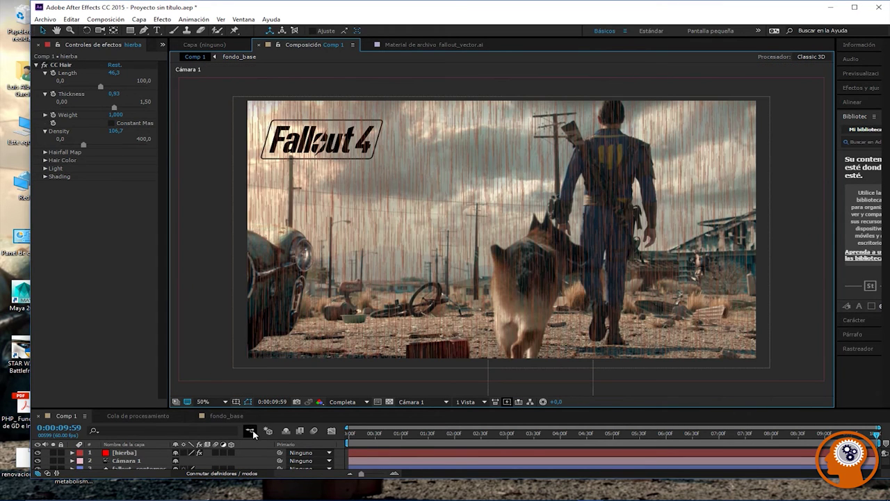
{"action": "key", "text": "comma"}
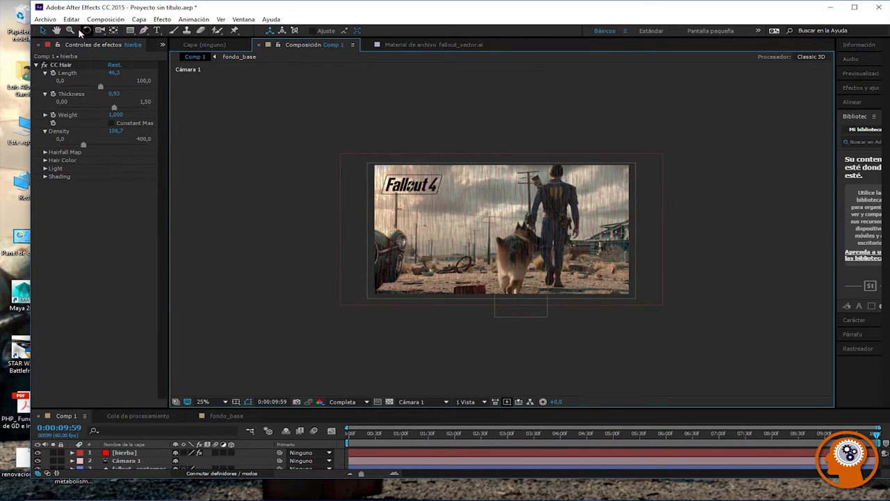
{"action": "left_click", "coordinate": [143, 29]}
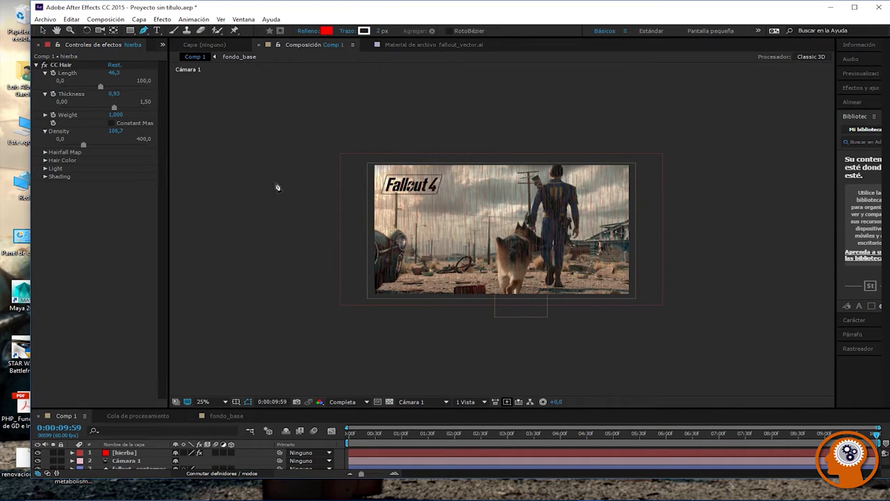
Step: Draw a wavy ground outline with curved points across the lower scene
{"action": "left_click", "coordinate": [325, 282]}
{"action": "left_click", "coordinate": [357, 245]}
{"action": "left_click_drag", "start_coordinate": [394, 244], "coordinate": [531, 281]}
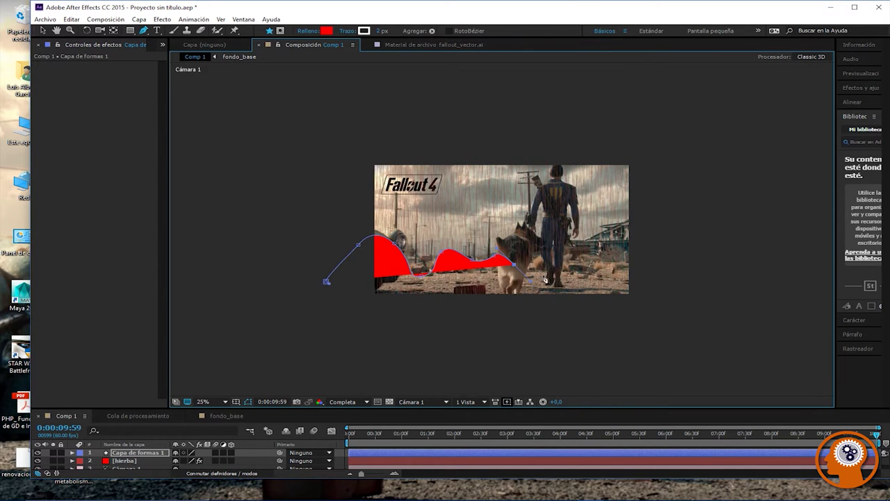
{"action": "left_click_drag", "start_coordinate": [559, 281], "coordinate": [592, 256]}
{"action": "left_click", "coordinate": [592, 251]}
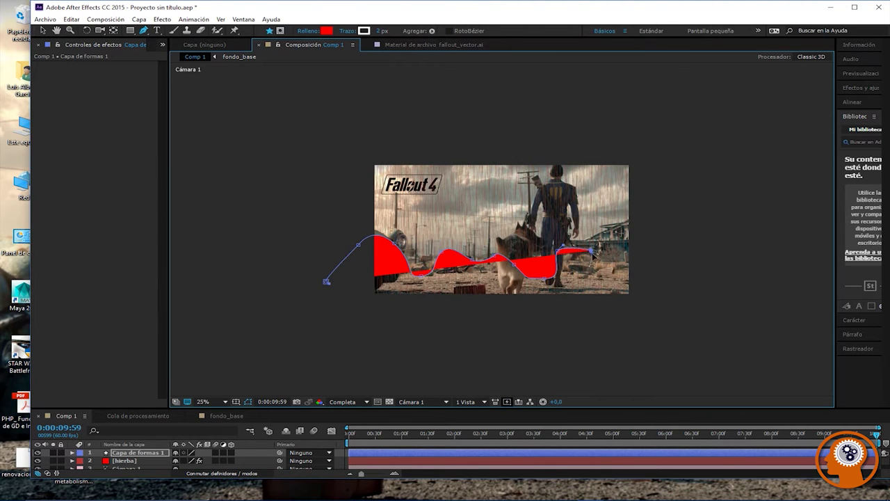
{"action": "left_click", "coordinate": [613, 281]}
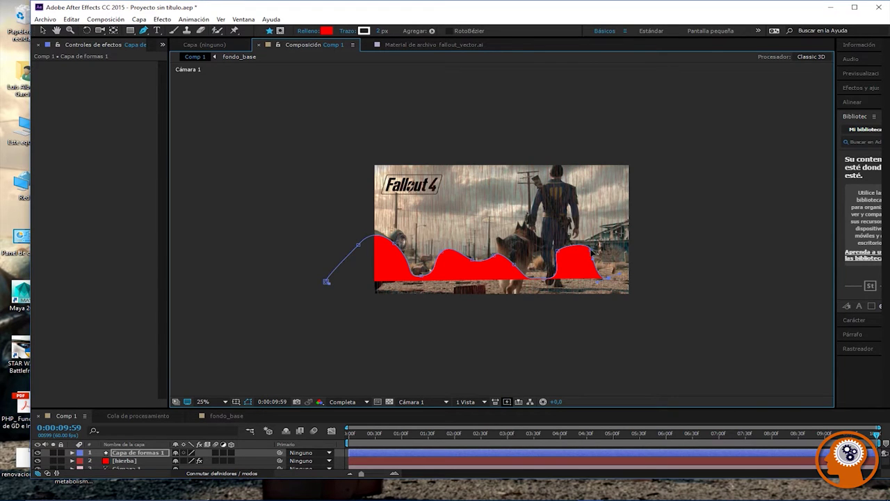
Step: Reshape the outline's humps and raise its left, middle and right dips
{"action": "left_click_drag", "start_coordinate": [596, 253], "coordinate": [602, 247]}
{"action": "left_click_drag", "start_coordinate": [548, 281], "coordinate": [567, 257]}
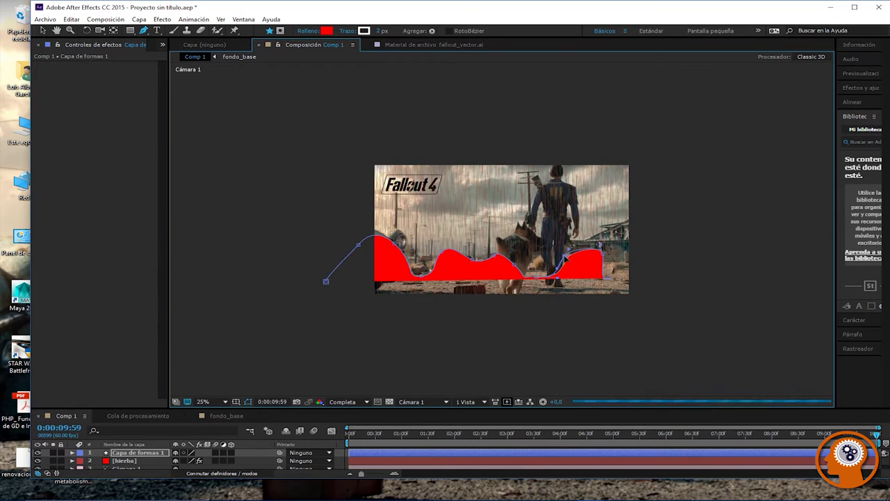
{"action": "left_click_drag", "start_coordinate": [495, 257], "coordinate": [495, 252]}
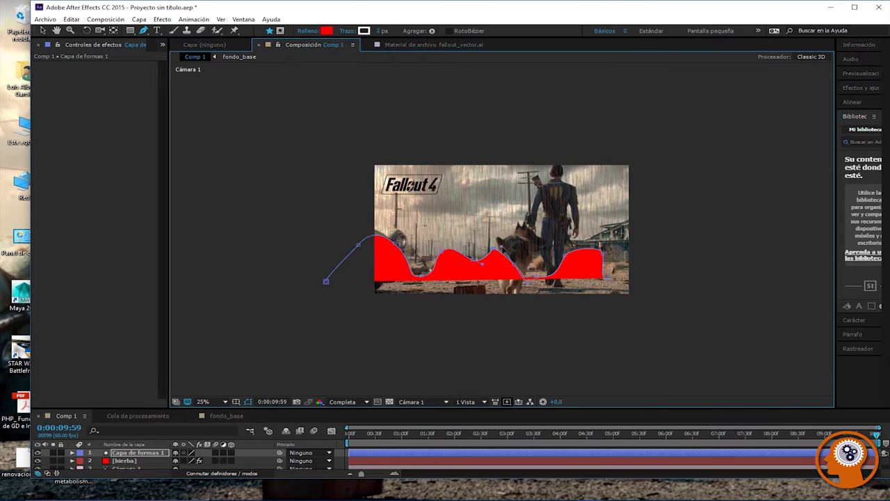
{"action": "left_click_drag", "start_coordinate": [478, 263], "coordinate": [488, 260]}
{"action": "left_click_drag", "start_coordinate": [537, 278], "coordinate": [539, 267]}
{"action": "left_click_drag", "start_coordinate": [422, 277], "coordinate": [421, 271]}
{"action": "left_click_drag", "start_coordinate": [386, 241], "coordinate": [499, 261]}
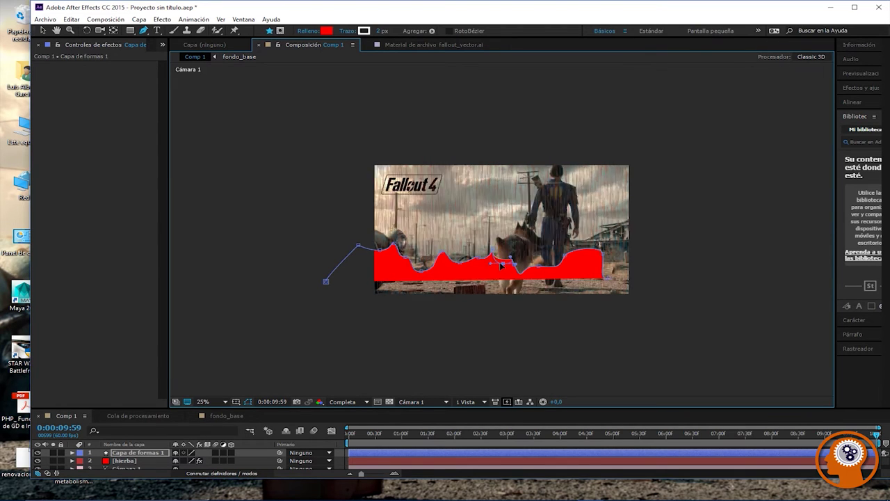
Step: Pull down a new dip on the right hump, undoing a stray extra point
{"action": "left_click_drag", "start_coordinate": [583, 252], "coordinate": [588, 268]}
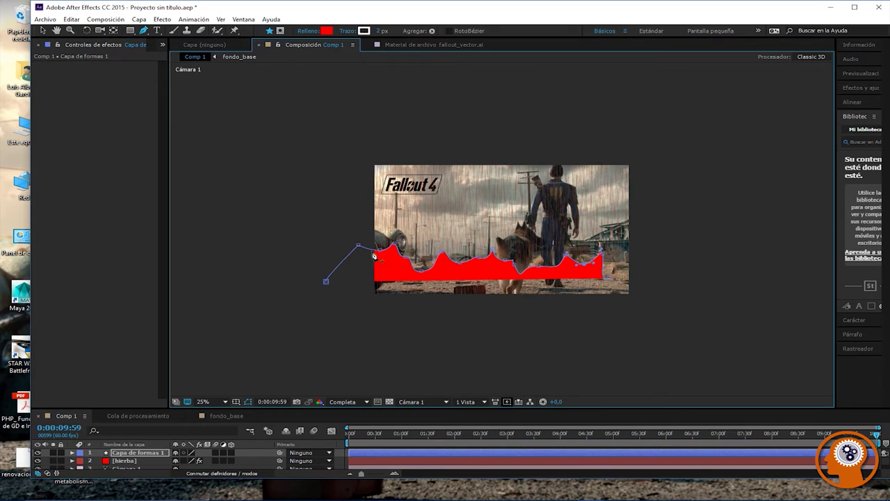
{"action": "left_click", "coordinate": [642, 283]}
{"action": "key", "text": "ctrl+z"}
{"action": "key", "text": "period"}
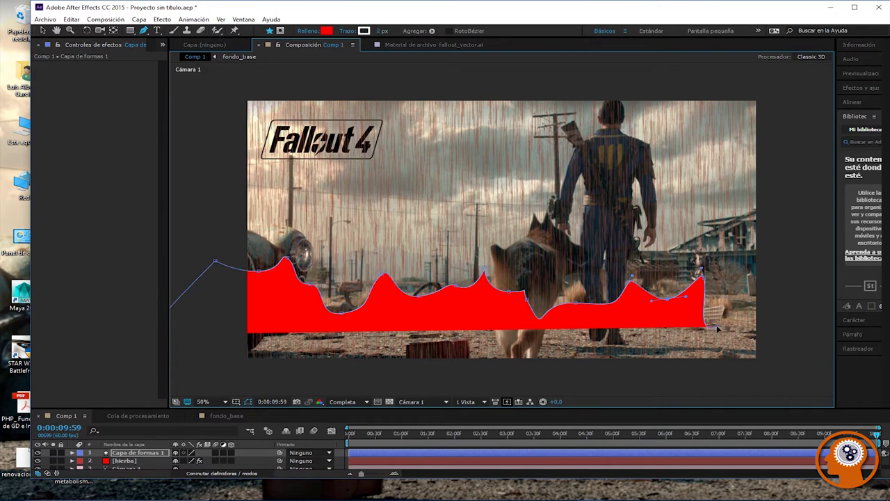
Step: Close the ground shape with points at the right, along the bottom, and its start vertex
{"action": "left_click", "coordinate": [769, 327]}
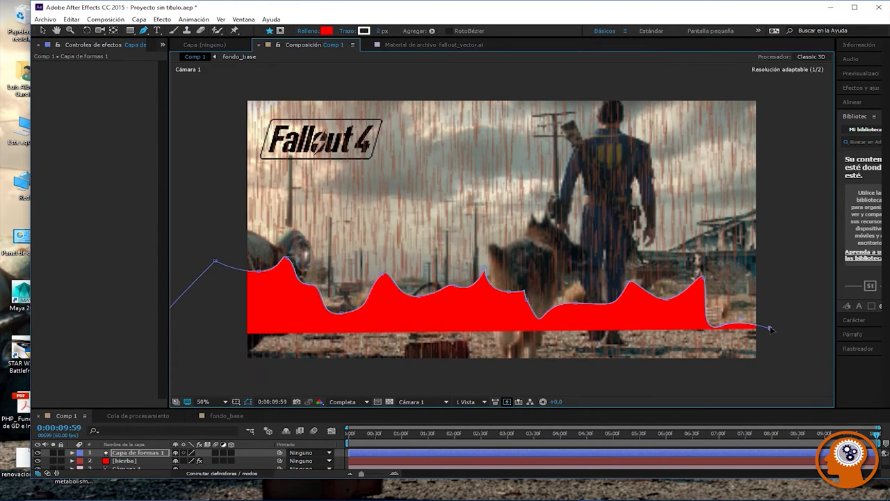
{"action": "left_click", "coordinate": [786, 368]}
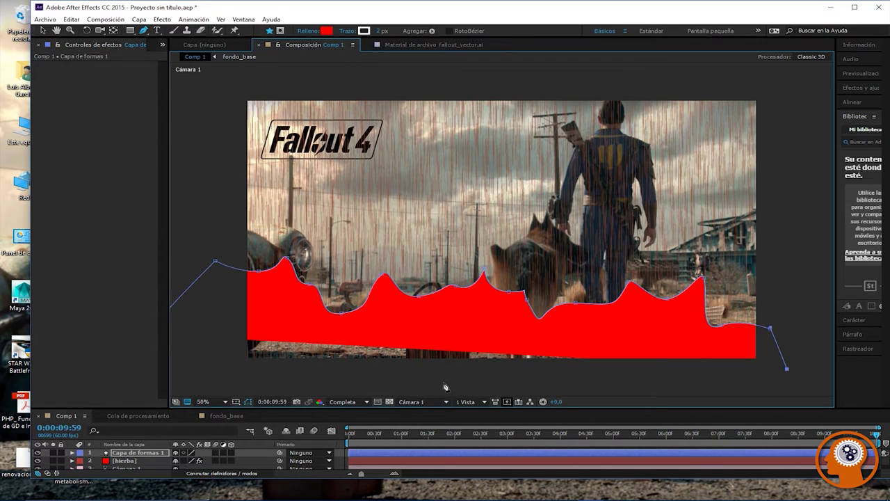
{"action": "left_click", "coordinate": [360, 388]}
{"action": "left_click", "coordinate": [203, 372]}
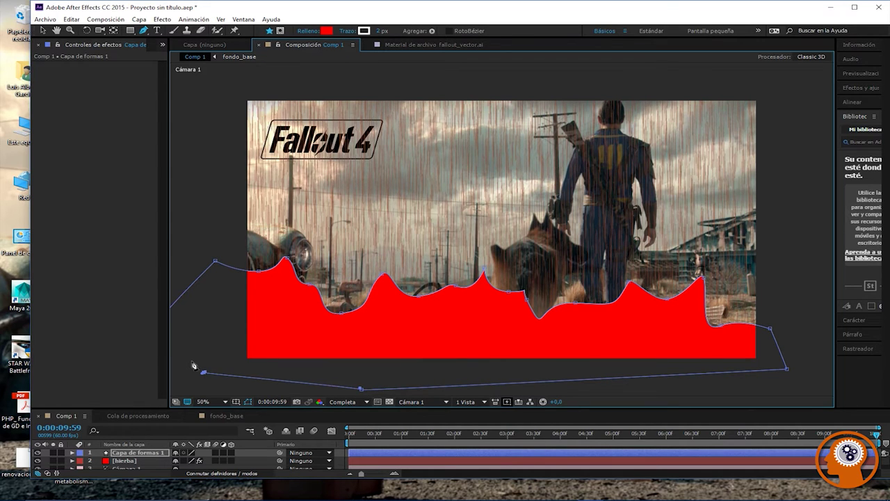
{"action": "left_click_drag", "start_coordinate": [207, 344], "coordinate": [253, 203]}
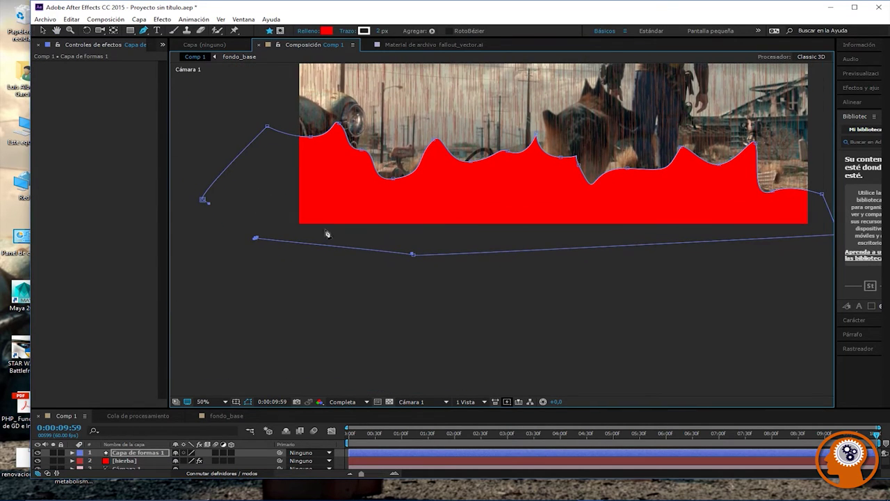
{"action": "left_click", "coordinate": [202, 200]}
Step: Enlarge the timeline and expand hierba's effects to select CC Hair
{"action": "scroll", "coordinate": [270, 400], "scroll_direction": "down", "scroll_amount": 1}
{"action": "scroll", "coordinate": [270, 399], "scroll_direction": "up", "scroll_amount": 1}
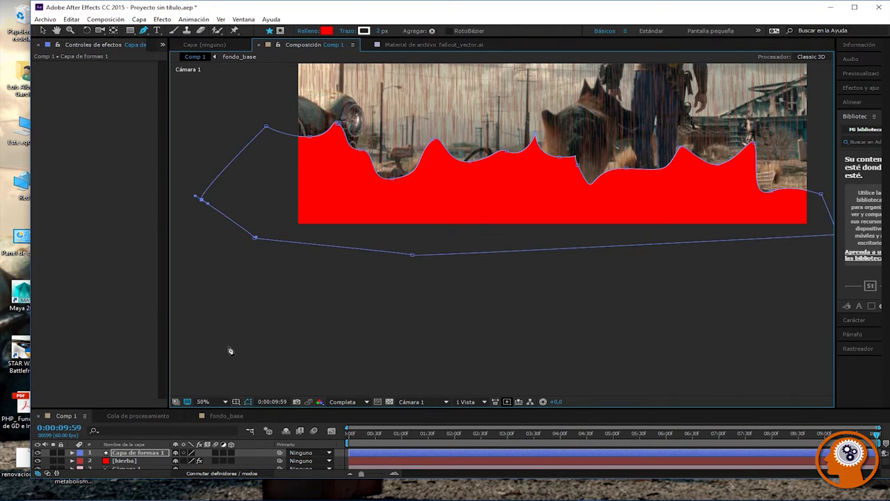
{"action": "left_click_drag", "start_coordinate": [265, 409], "coordinate": [264, 281]}
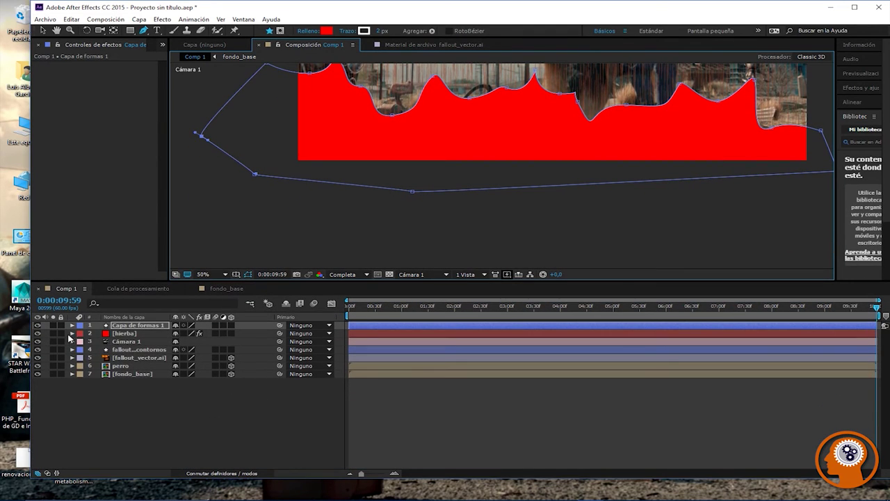
{"action": "left_click", "coordinate": [72, 334]}
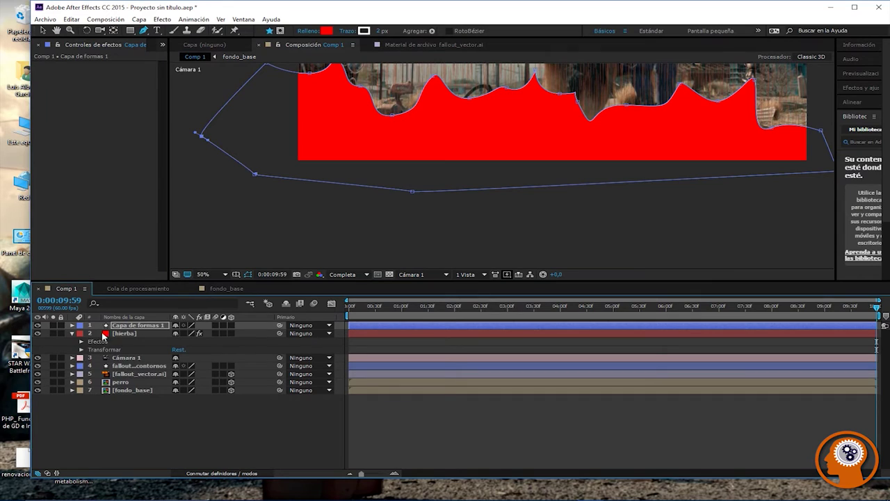
{"action": "left_click", "coordinate": [81, 349]}
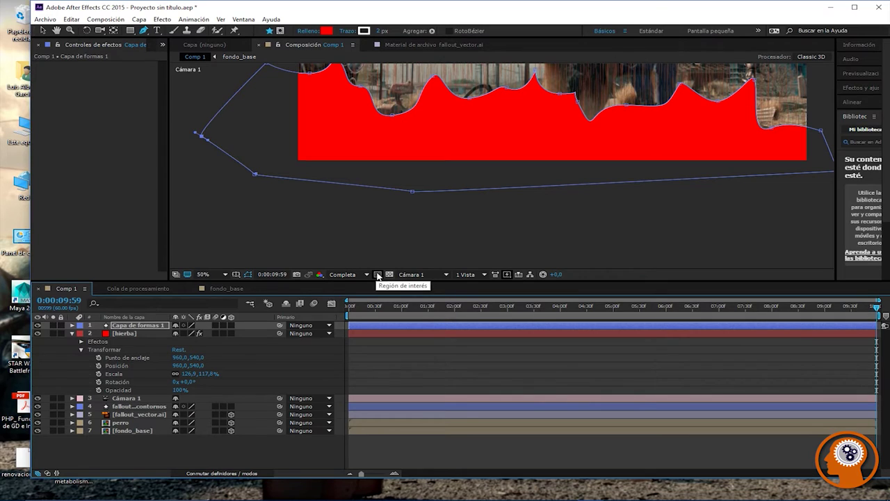
{"action": "left_click", "coordinate": [377, 275]}
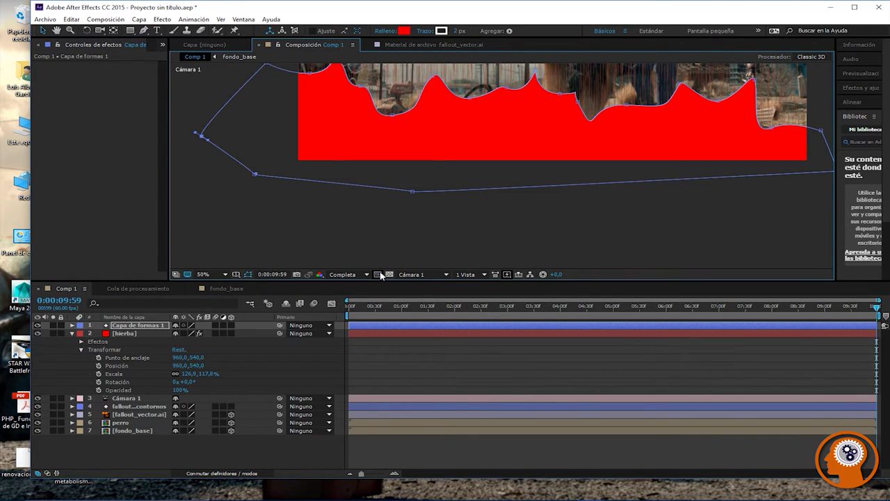
{"action": "left_click", "coordinate": [82, 342]}
{"action": "left_click", "coordinate": [81, 341]}
{"action": "left_click", "coordinate": [82, 342]}
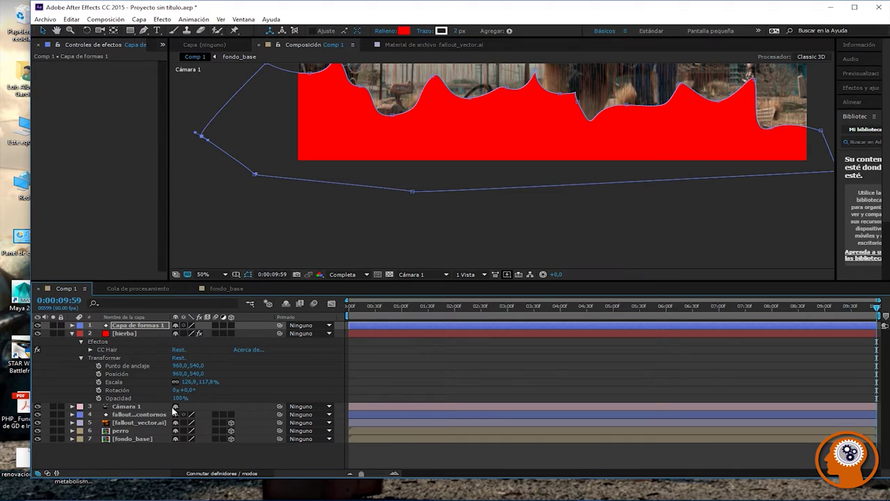
{"action": "left_click", "coordinate": [105, 351]}
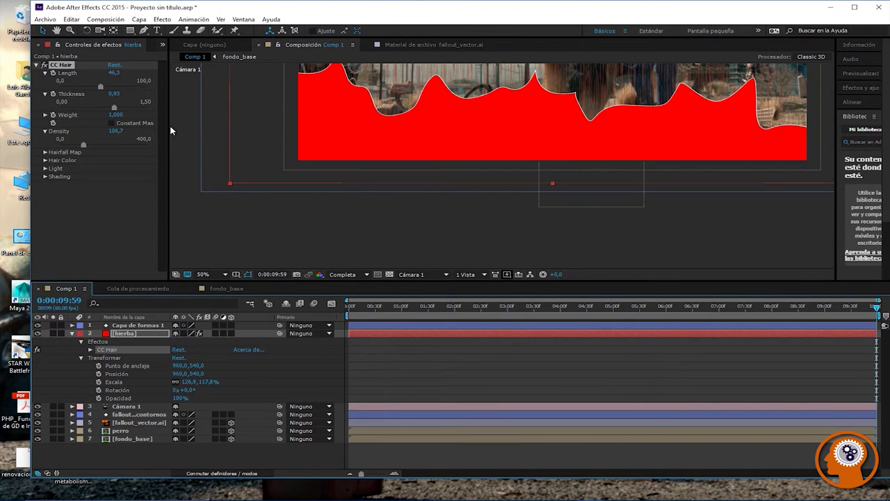
Step: Enlarge the viewer, fit the comp, and widen the effect settings area
{"action": "key", "text": "comma"}
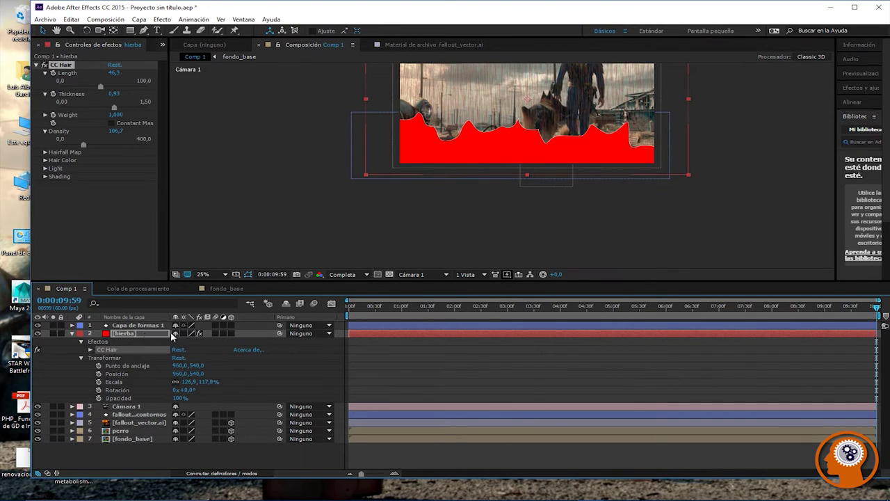
{"action": "left_click_drag", "start_coordinate": [376, 281], "coordinate": [393, 410]}
{"action": "left_click", "coordinate": [203, 405]}
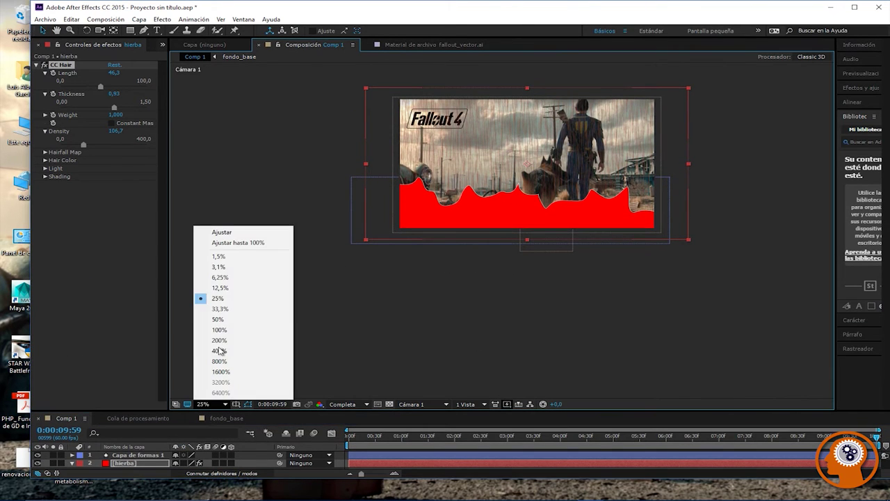
{"action": "left_click", "coordinate": [215, 233]}
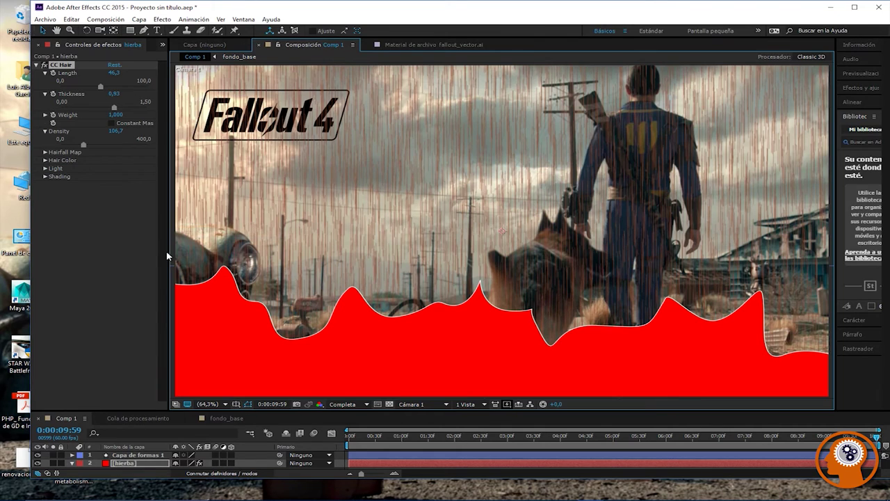
{"action": "left_click_drag", "start_coordinate": [171, 256], "coordinate": [275, 275]}
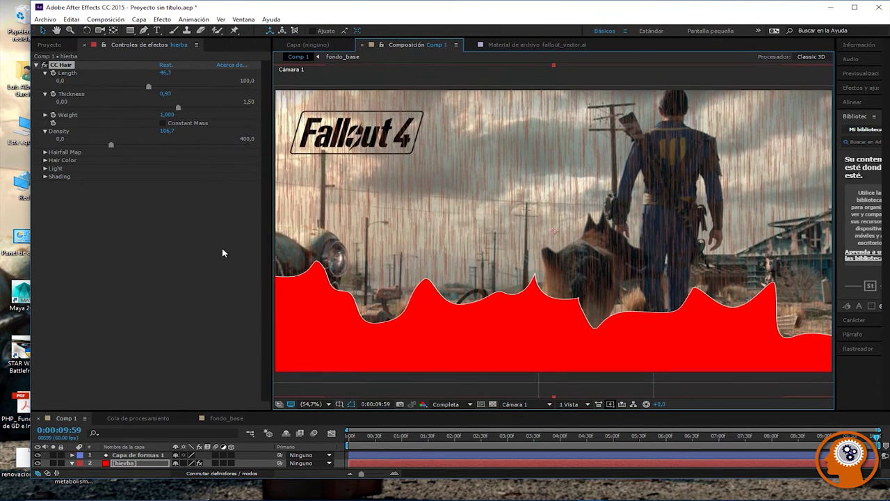
Step: Expand Hairfall Map and leave Map Layer on 2. hierba after trying Capa de formas 1
{"action": "left_click", "coordinate": [46, 152]}
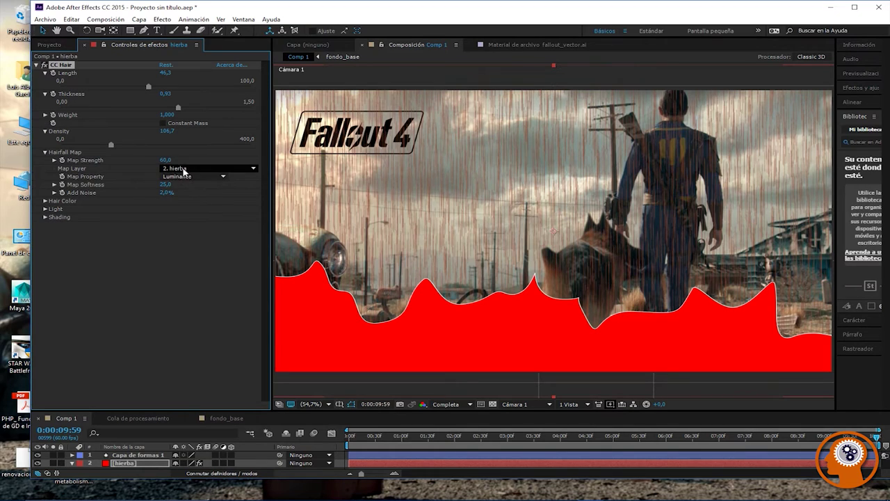
{"action": "left_click", "coordinate": [184, 169]}
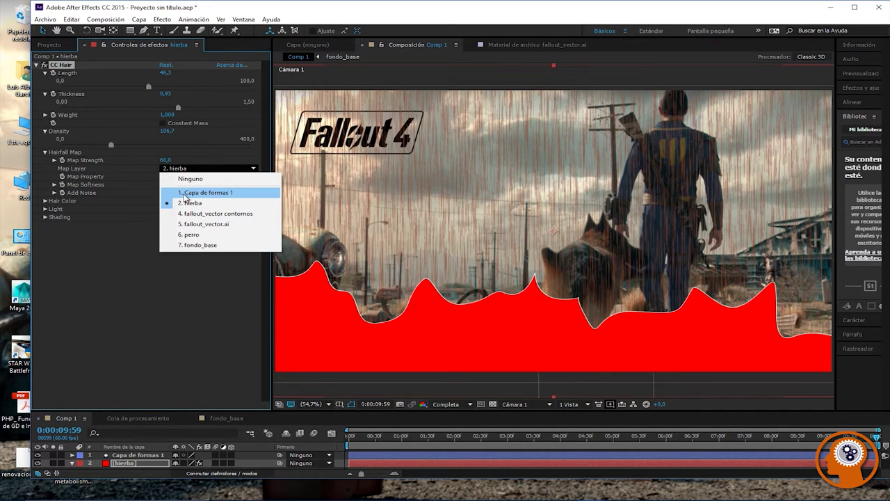
{"action": "left_click", "coordinate": [185, 194]}
{"action": "left_click", "coordinate": [186, 168]}
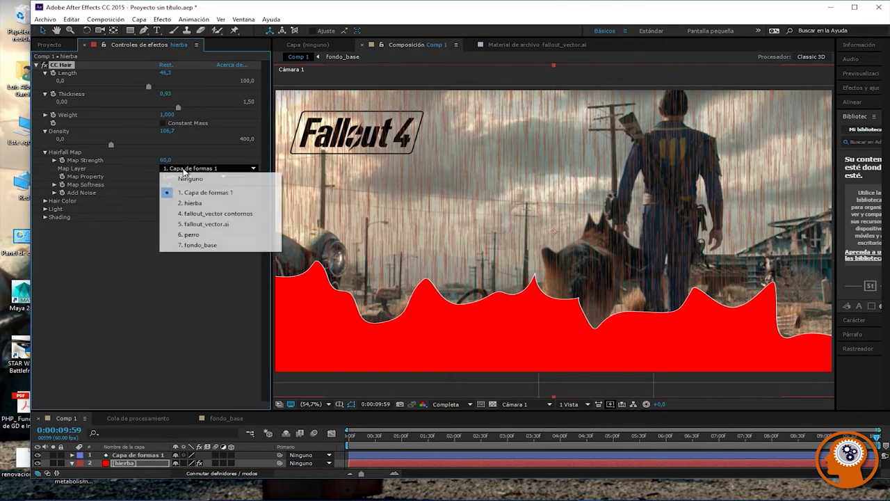
{"action": "left_click", "coordinate": [185, 204]}
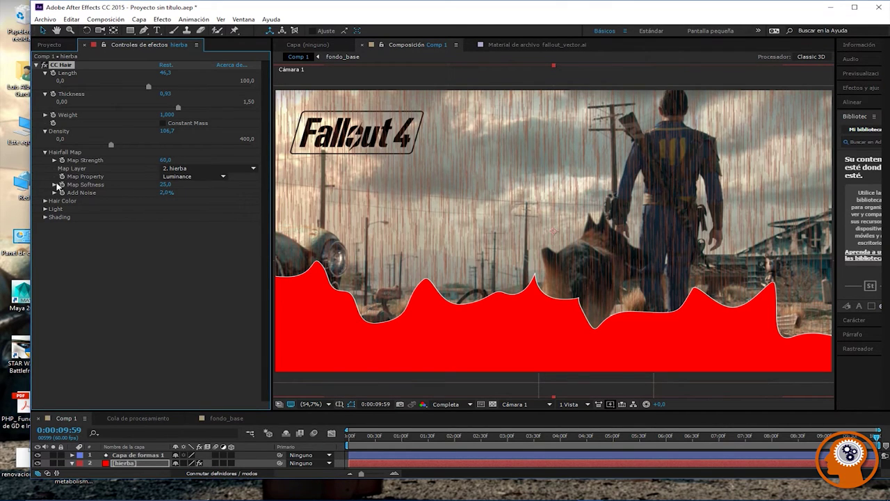
Step: Expand CC Hair's Hair Color, Light and Shading groups and give the timeline more room
{"action": "left_click", "coordinate": [44, 201]}
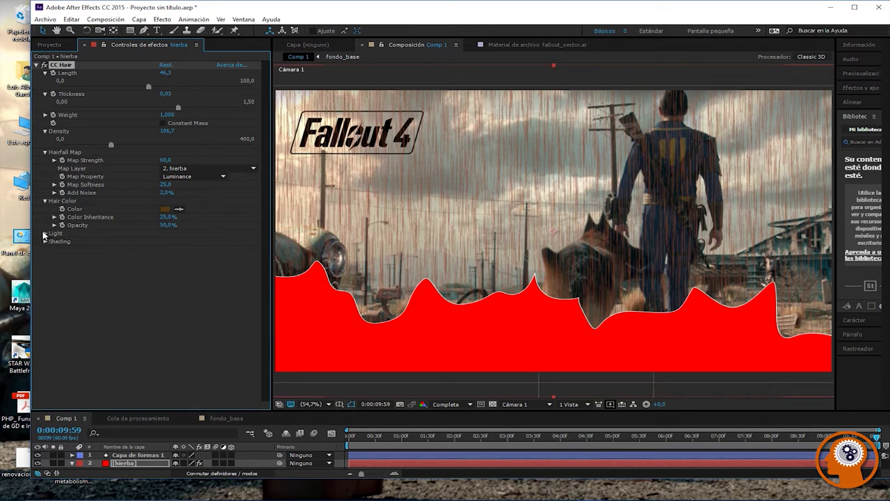
{"action": "left_click", "coordinate": [45, 234]}
{"action": "left_click", "coordinate": [45, 276]}
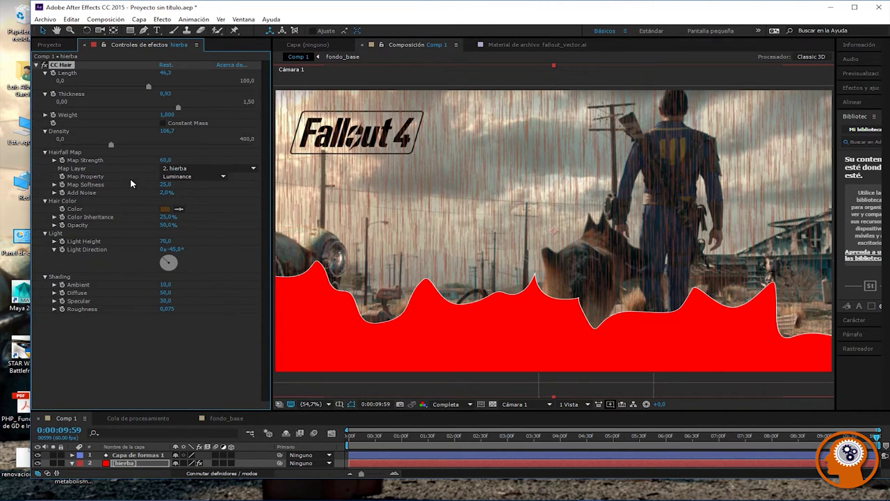
{"action": "left_click_drag", "start_coordinate": [327, 411], "coordinate": [368, 286]}
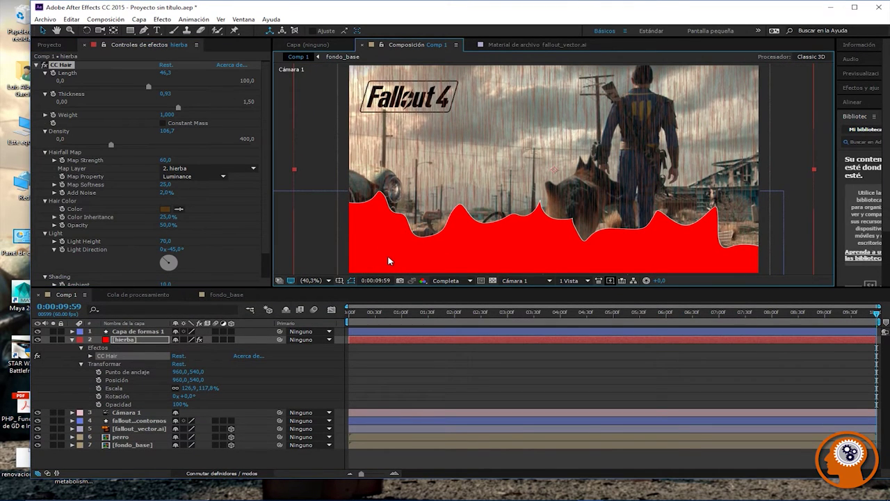
{"action": "left_click", "coordinate": [82, 366]}
{"action": "left_click", "coordinate": [81, 364]}
{"action": "left_click", "coordinate": [90, 356]}
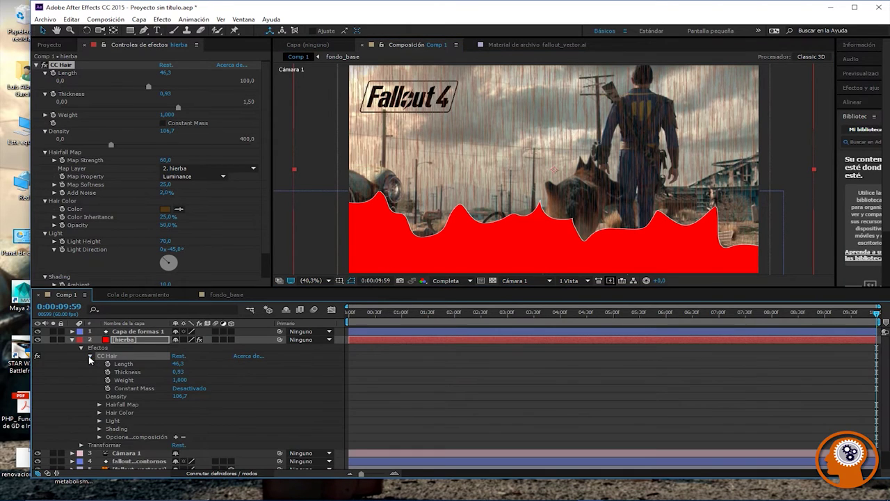
{"action": "left_click", "coordinate": [99, 436]}
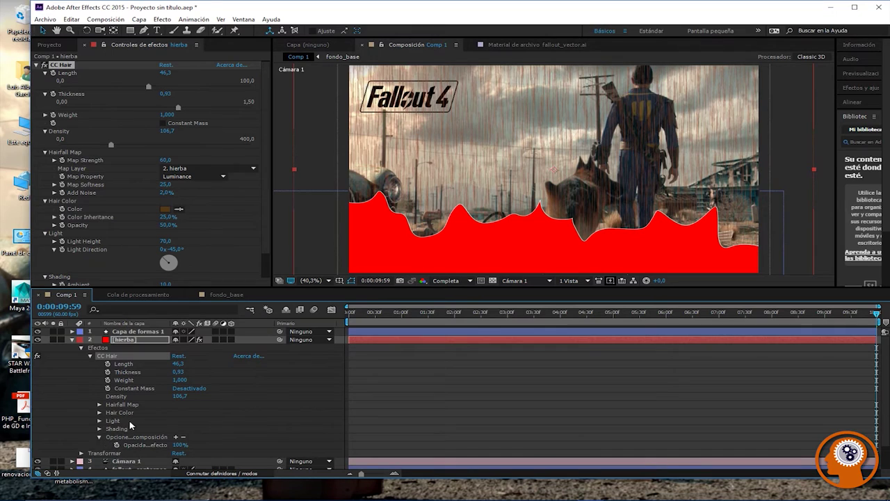
{"action": "scroll", "coordinate": [123, 430], "scroll_direction": "down", "scroll_amount": 1}
{"action": "left_click", "coordinate": [99, 408]}
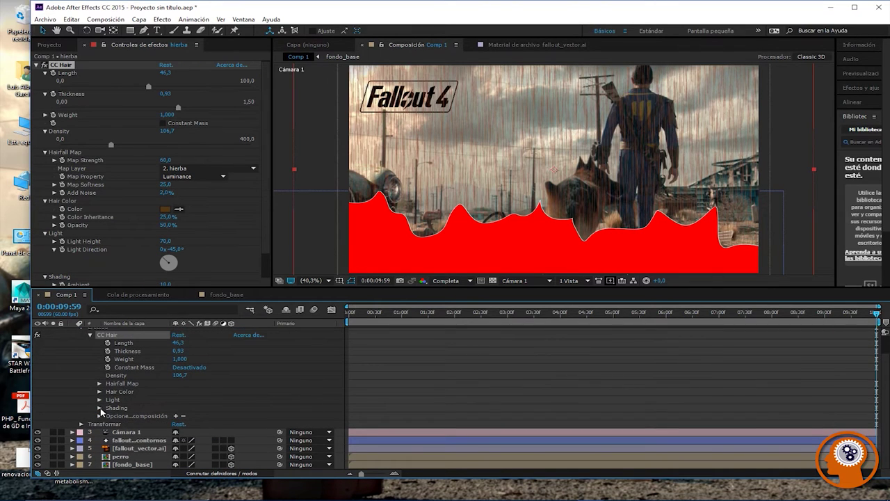
{"action": "scroll", "coordinate": [510, 258], "scroll_direction": "up", "scroll_amount": 1}
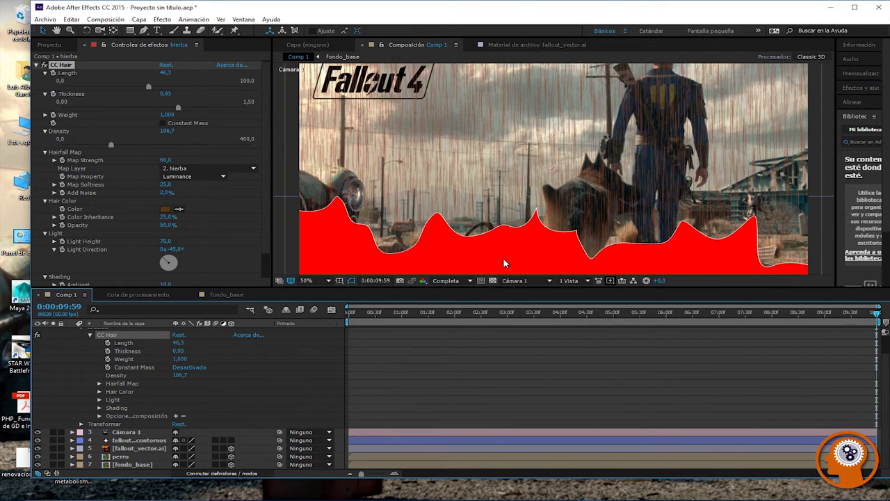
{"action": "double_click", "coordinate": [468, 246]}
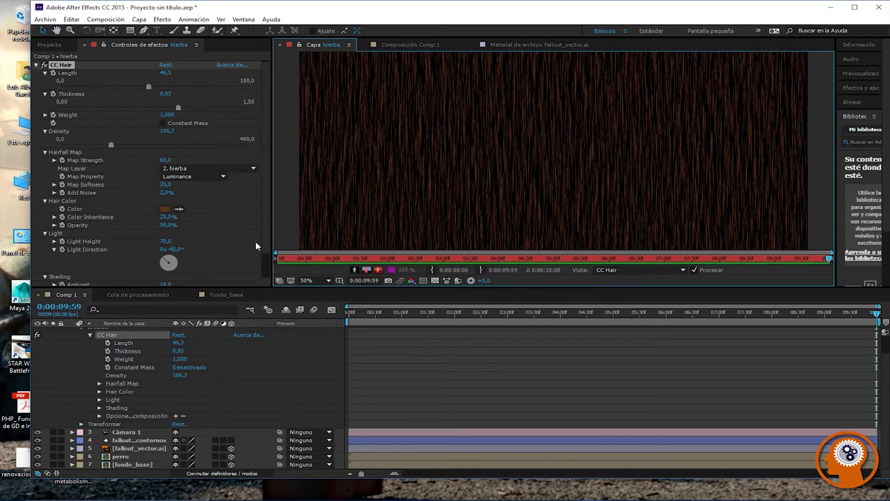
{"action": "scroll", "coordinate": [386, 183], "scroll_direction": "down", "scroll_amount": 2}
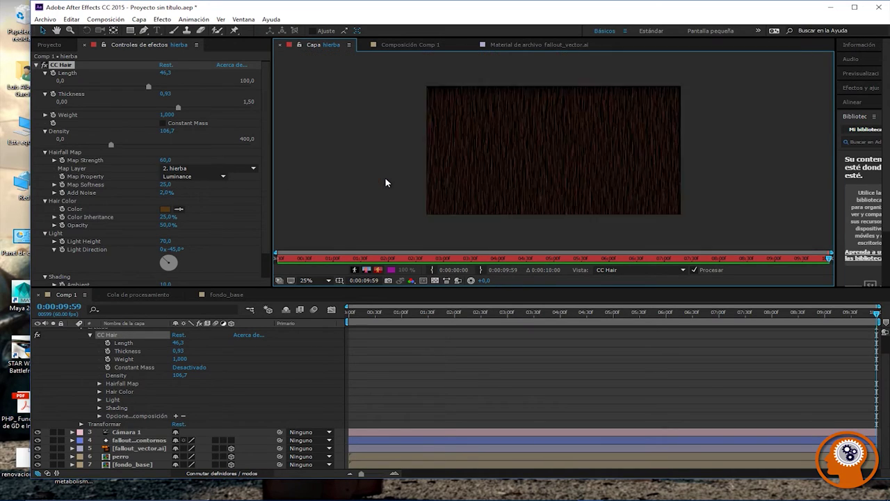
{"action": "left_click", "coordinate": [398, 44]}
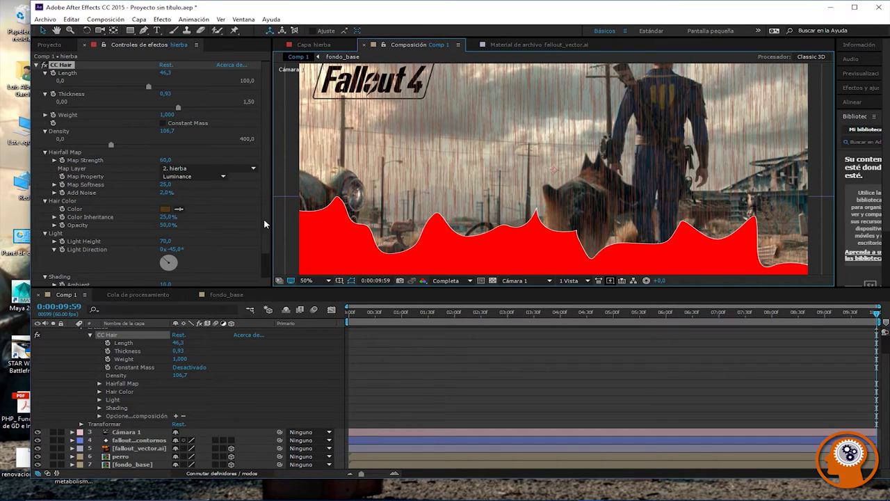
{"action": "scroll", "coordinate": [250, 233], "scroll_direction": "down", "scroll_amount": 3}
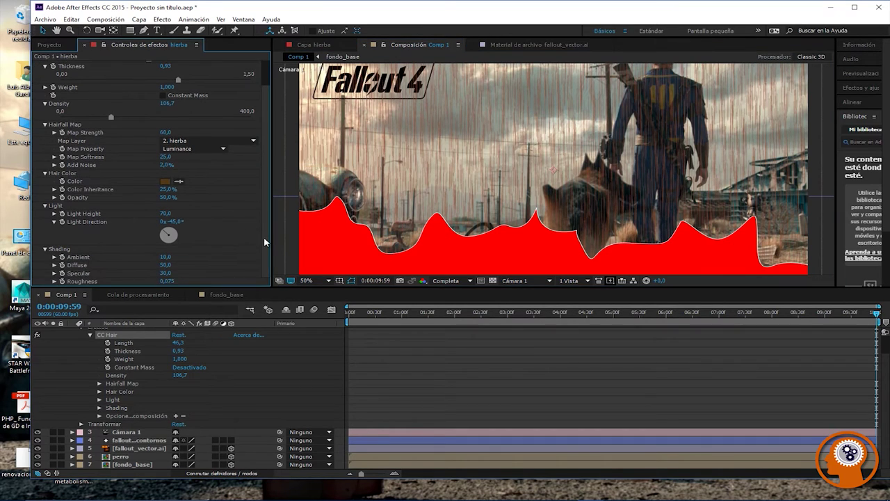
{"action": "scroll", "coordinate": [264, 242], "scroll_direction": "up", "scroll_amount": 3}
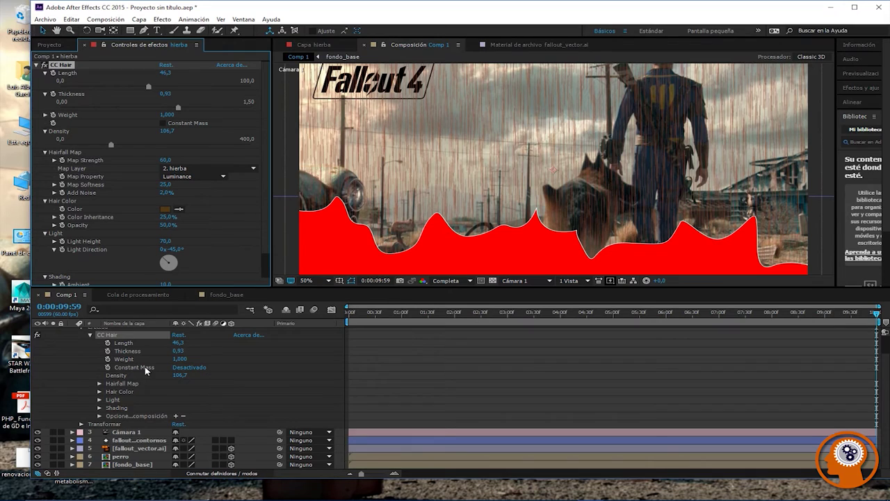
{"action": "left_click", "coordinate": [55, 366]}
{"action": "left_click", "coordinate": [100, 384]}
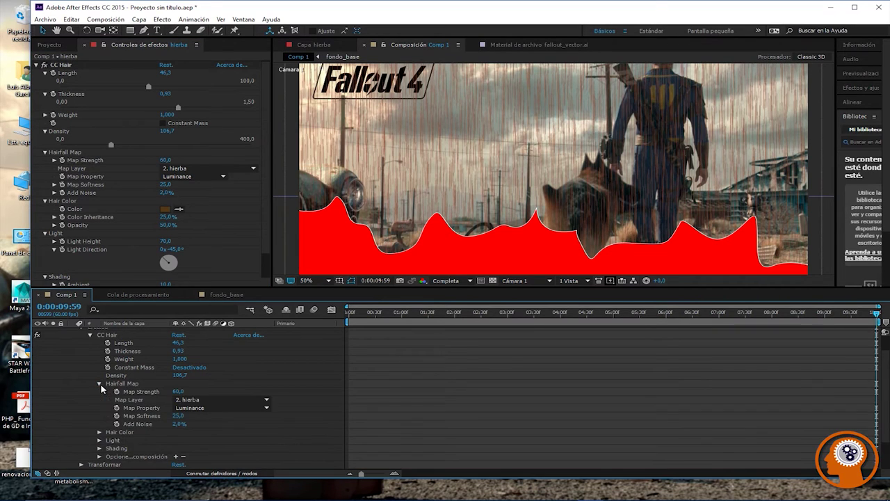
{"action": "left_click", "coordinate": [99, 384]}
{"action": "left_click", "coordinate": [99, 392]}
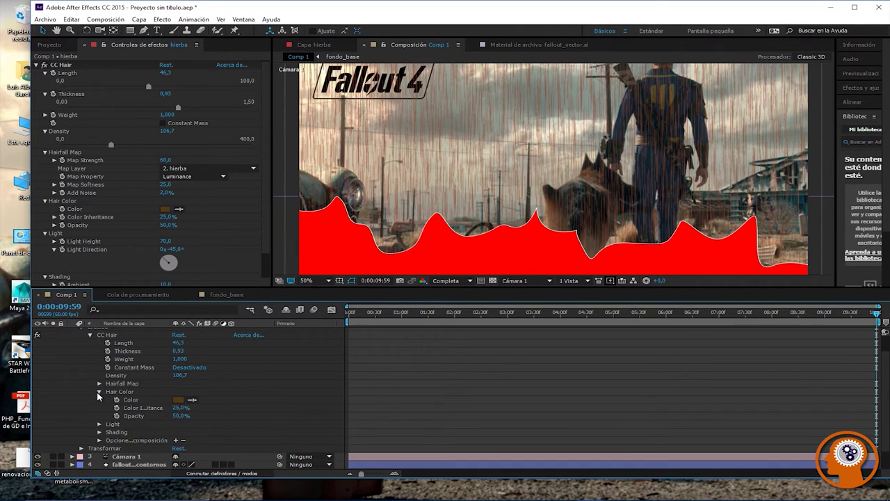
{"action": "left_click", "coordinate": [99, 393]}
{"action": "left_click", "coordinate": [99, 408]}
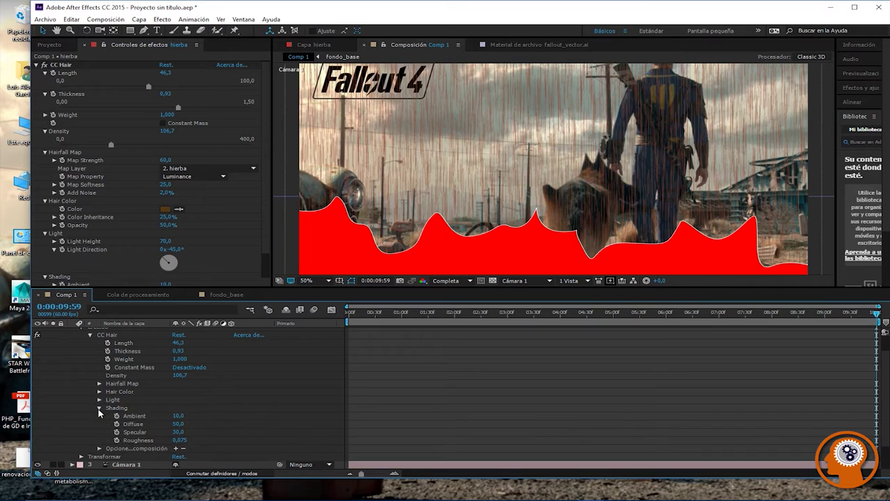
{"action": "left_click", "coordinate": [99, 409]}
{"action": "left_click", "coordinate": [99, 416]}
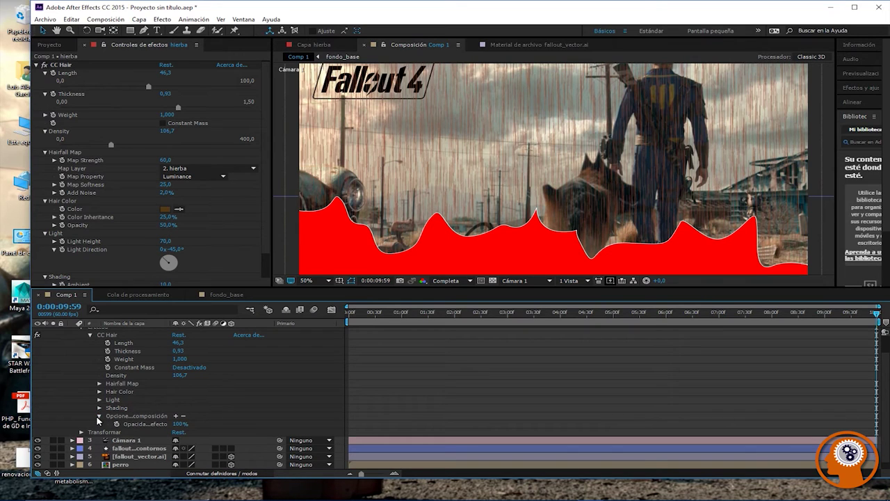
{"action": "left_click", "coordinate": [99, 417]}
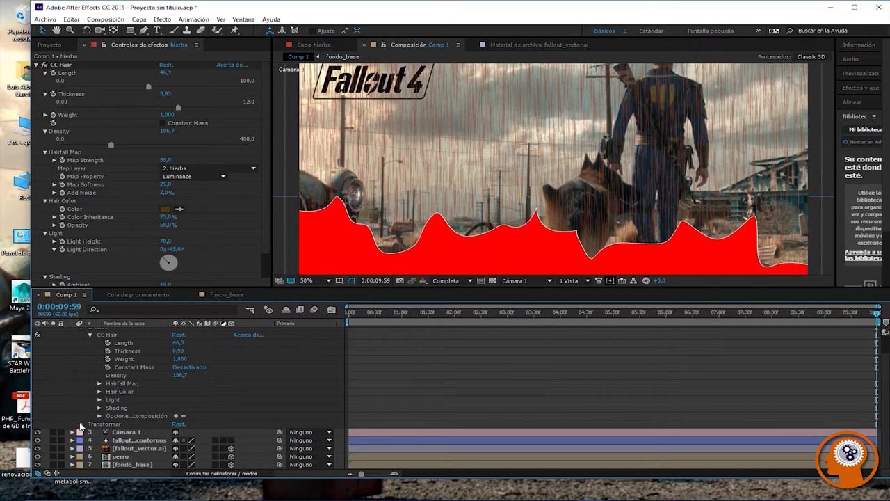
{"action": "left_click", "coordinate": [81, 423]}
{"action": "scroll", "coordinate": [148, 425], "scroll_direction": "down", "scroll_amount": 2}
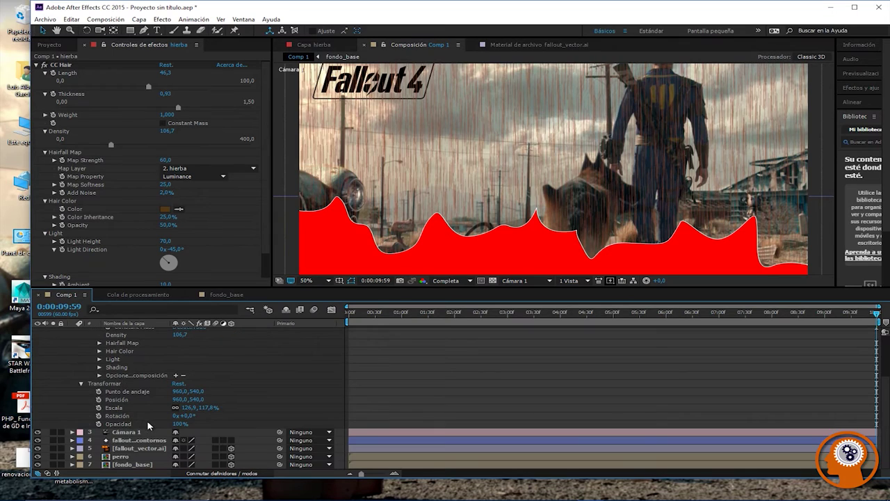
{"action": "left_click", "coordinate": [81, 384]}
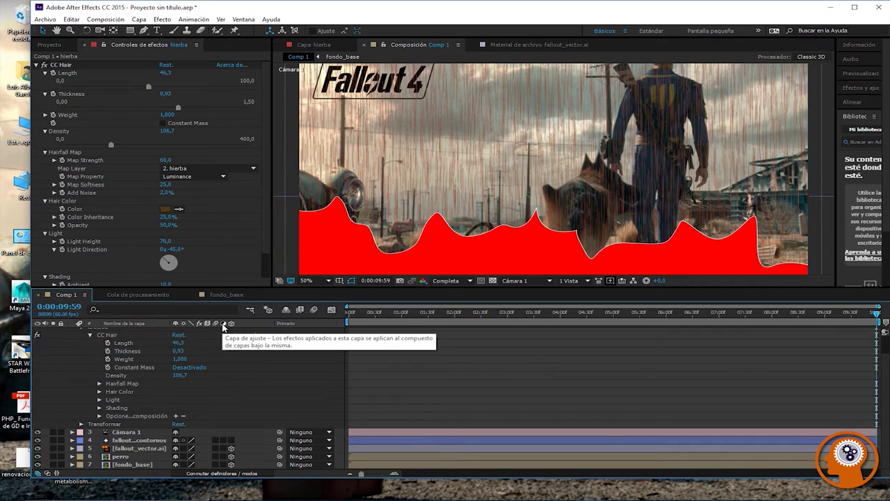
{"action": "scroll", "coordinate": [149, 369], "scroll_direction": "up", "scroll_amount": 1}
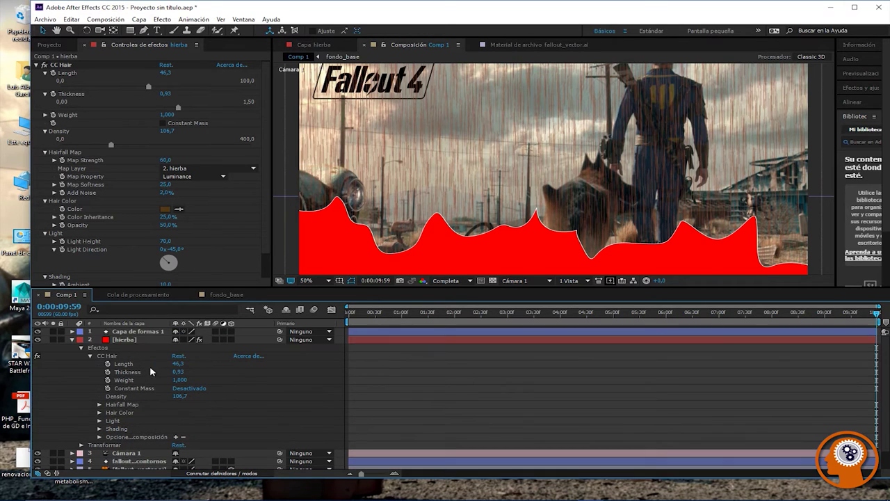
{"action": "left_click", "coordinate": [224, 332]}
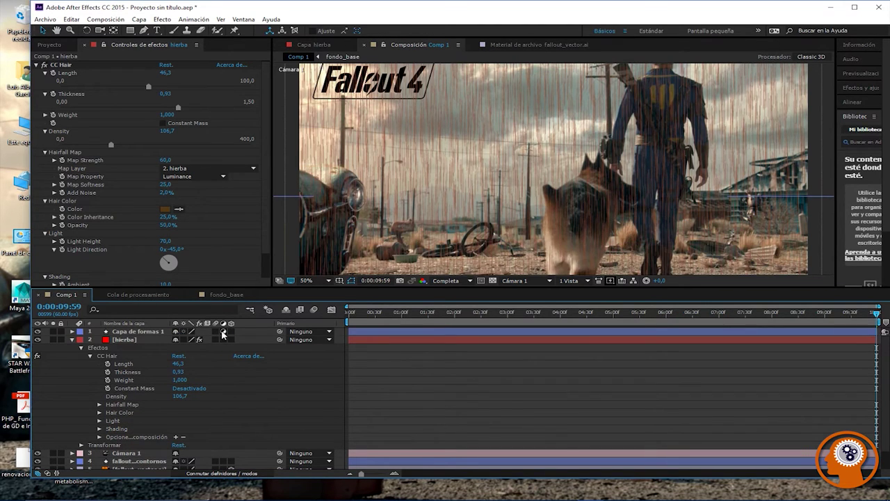
{"action": "left_click", "coordinate": [223, 331]}
{"action": "left_click", "coordinate": [221, 340]}
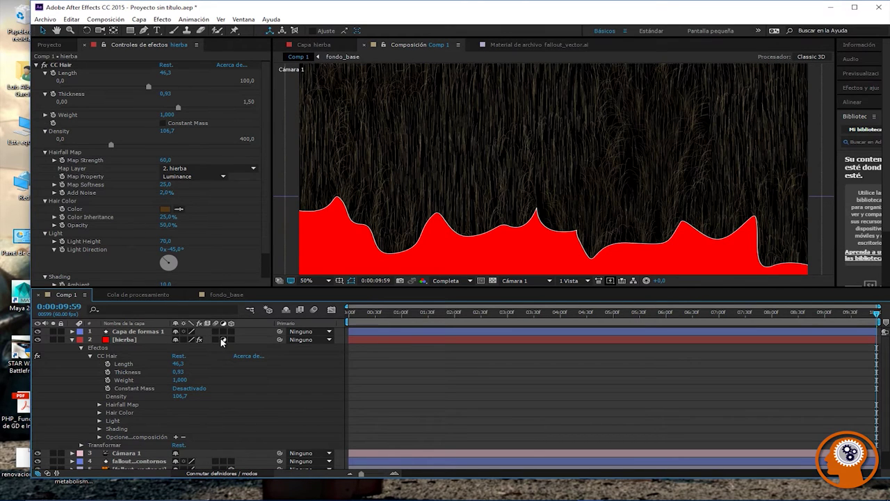
{"action": "left_click", "coordinate": [222, 340]}
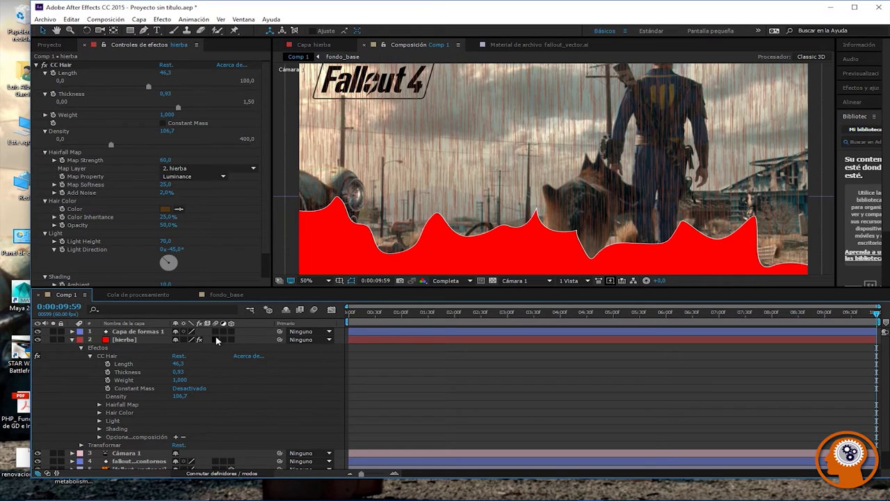
Step: Select the hierba layer and dismiss its context menu
{"action": "left_click", "coordinate": [107, 340]}
{"action": "right_click", "coordinate": [106, 340]}
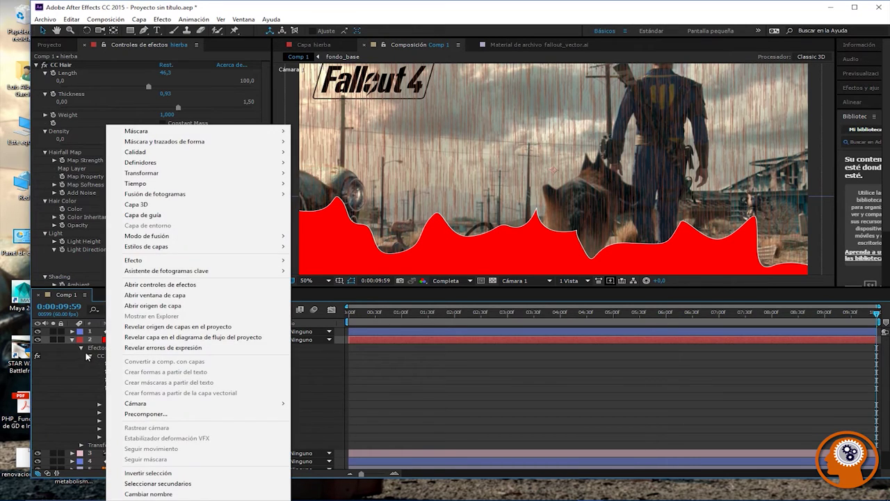
{"action": "left_click", "coordinate": [84, 354]}
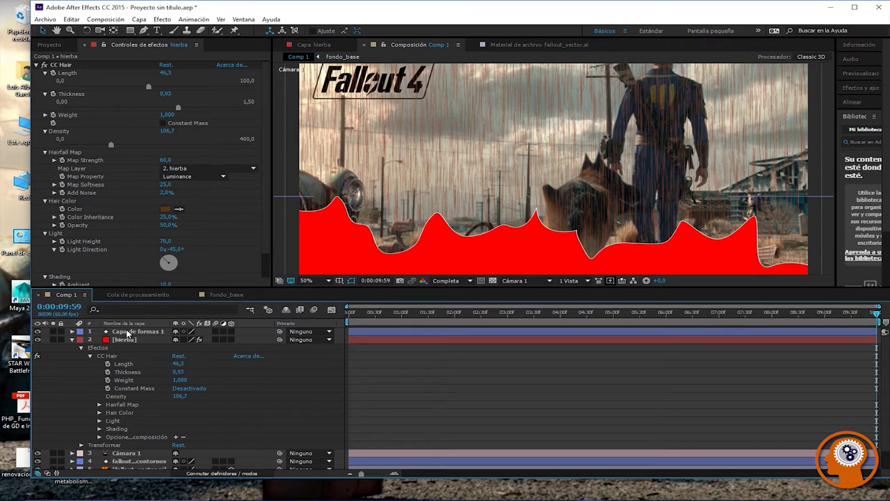
Step: Select the red ground shape, Capa de formas 1, and inspect its Máscara context options
{"action": "left_click", "coordinate": [351, 261]}
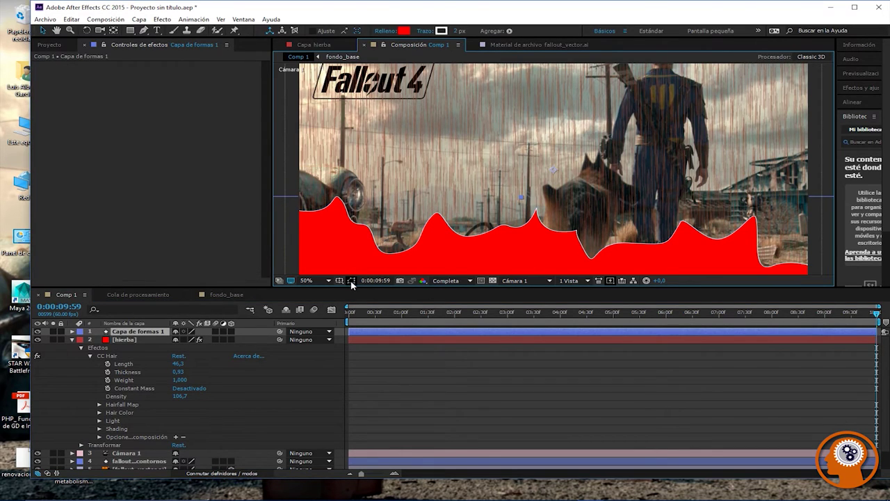
{"action": "left_click", "coordinate": [348, 258]}
{"action": "left_click", "coordinate": [353, 258]}
{"action": "right_click", "coordinate": [352, 253]}
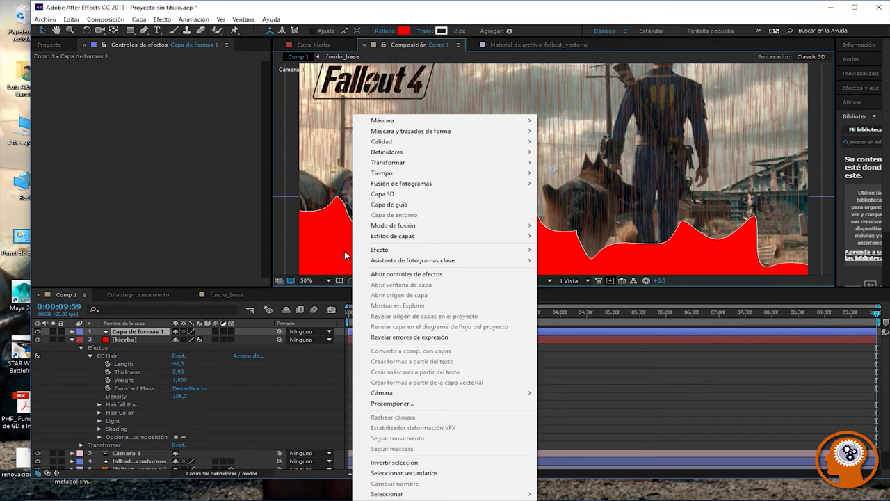
{"action": "mouse_move", "coordinate": [383, 126]}
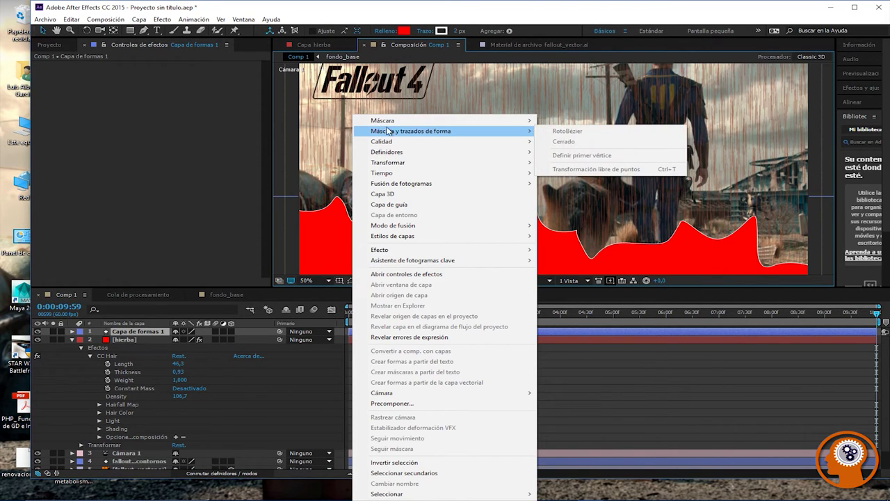
{"action": "left_click", "coordinate": [192, 217]}
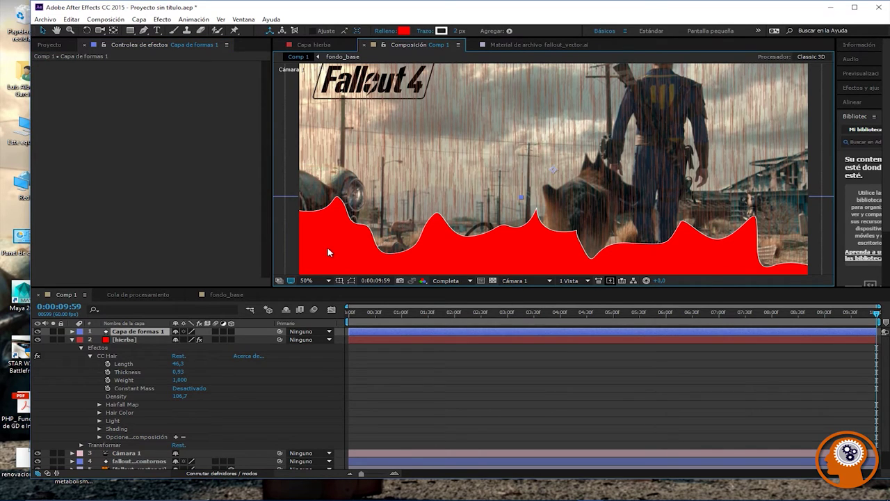
{"action": "key", "text": "F2"}
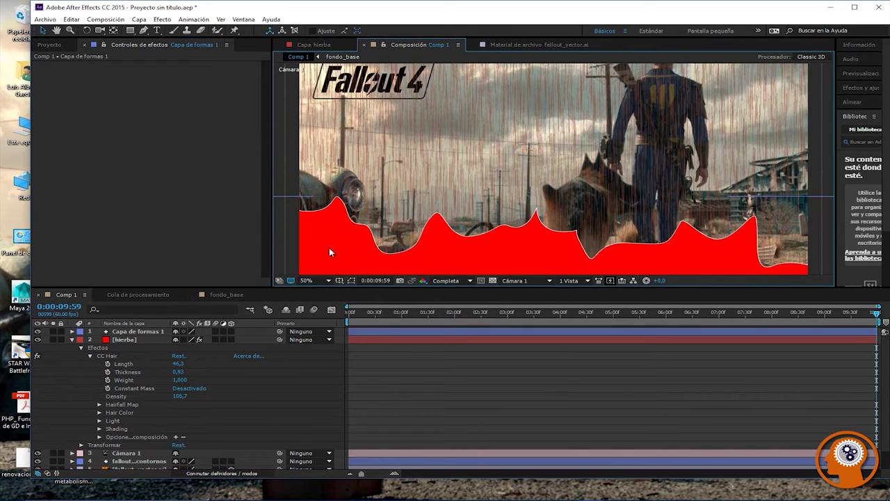
{"action": "key", "text": "ctrl+z"}
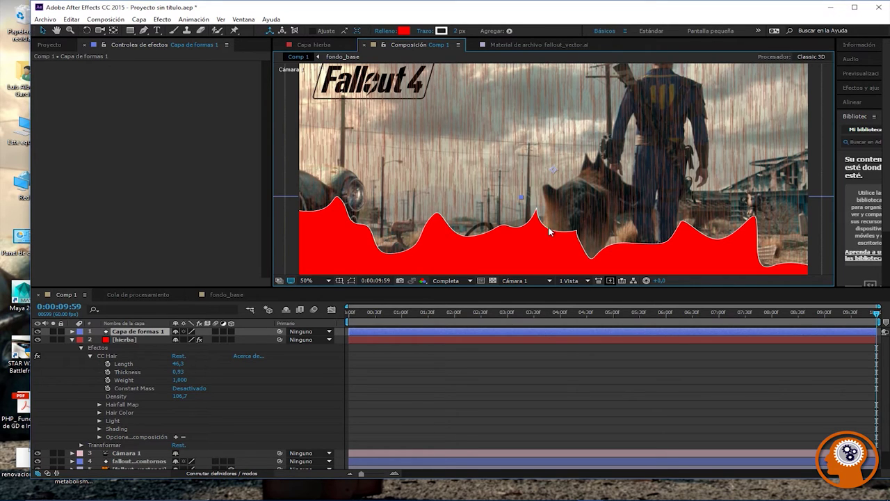
Step: Check the shape-add options list and reselect the red ground shape at 25% zoom
{"action": "key", "text": "comma"}
{"action": "key", "text": "period"}
{"action": "left_click", "coordinate": [510, 31]}
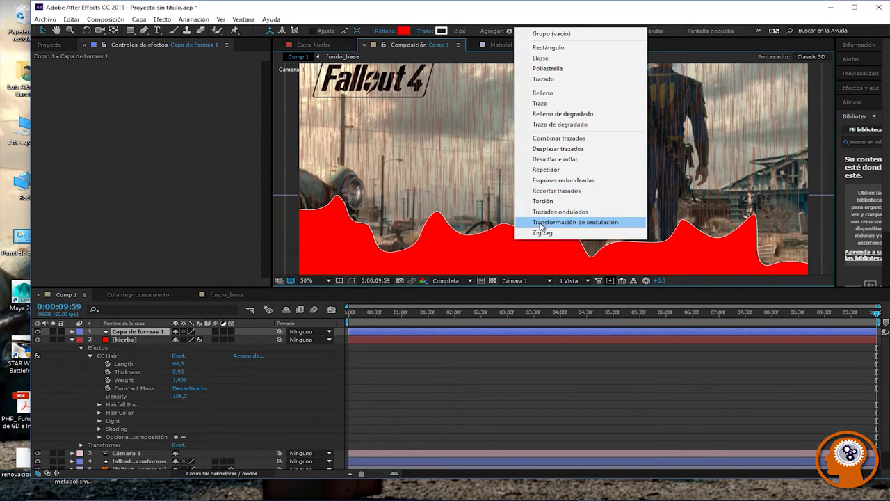
{"action": "left_click", "coordinate": [165, 163]}
{"action": "key", "text": "comma"}
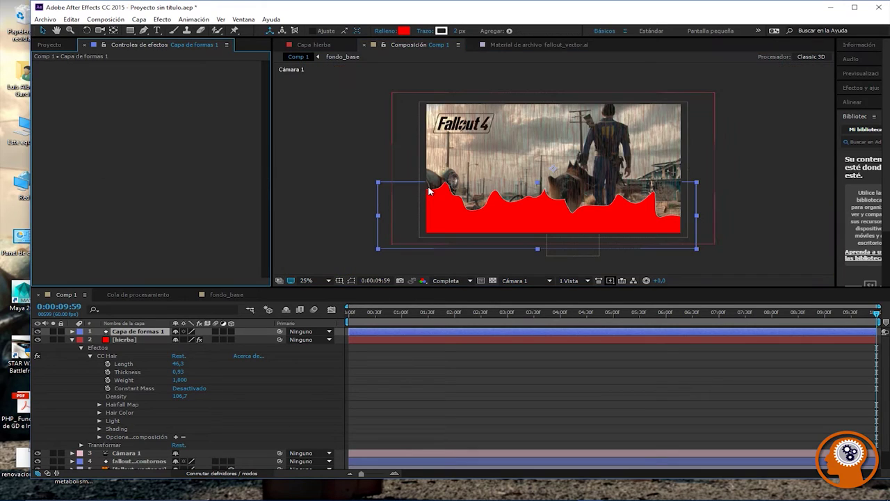
{"action": "left_click", "coordinate": [319, 218]}
{"action": "left_click", "coordinate": [449, 222]}
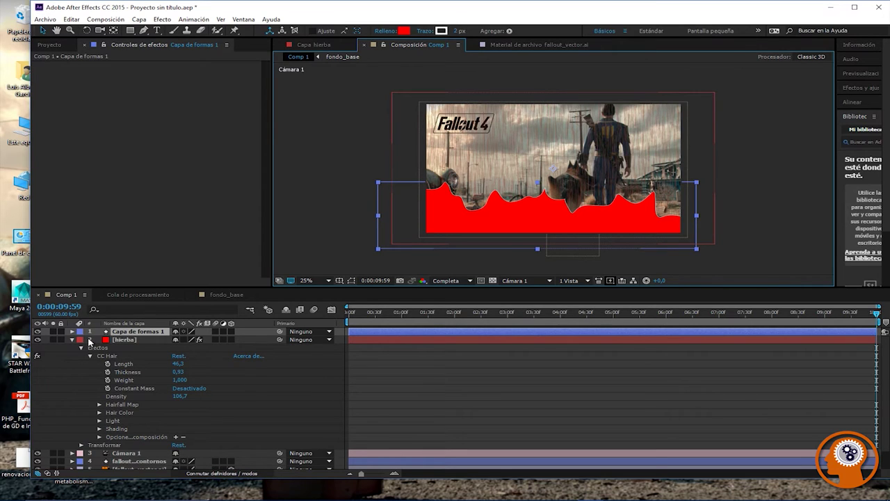
Step: Toggle hierba's CC Hair effect off and on to compare, then reselect hierba
{"action": "left_click", "coordinate": [37, 356]}
{"action": "left_click", "coordinate": [37, 356]}
{"action": "left_click", "coordinate": [37, 356]}
{"action": "left_click", "coordinate": [37, 356]}
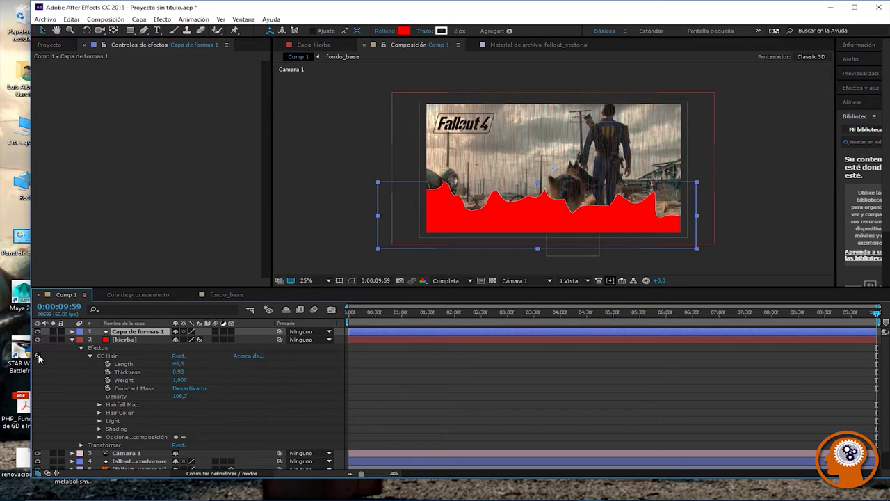
{"action": "left_click", "coordinate": [38, 356]}
{"action": "left_click", "coordinate": [38, 356]}
{"action": "left_click", "coordinate": [72, 339]}
{"action": "left_click", "coordinate": [72, 339]}
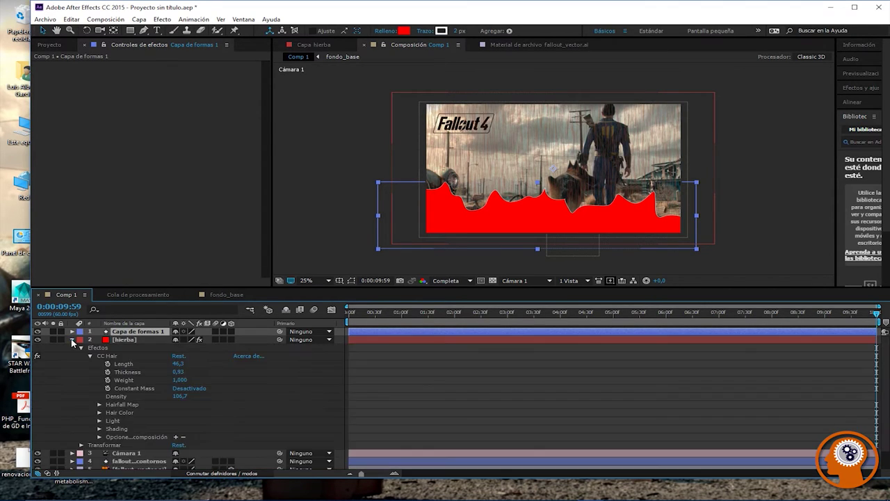
{"action": "left_click", "coordinate": [200, 340]}
{"action": "left_click", "coordinate": [200, 339]}
{"action": "left_click", "coordinate": [451, 212]}
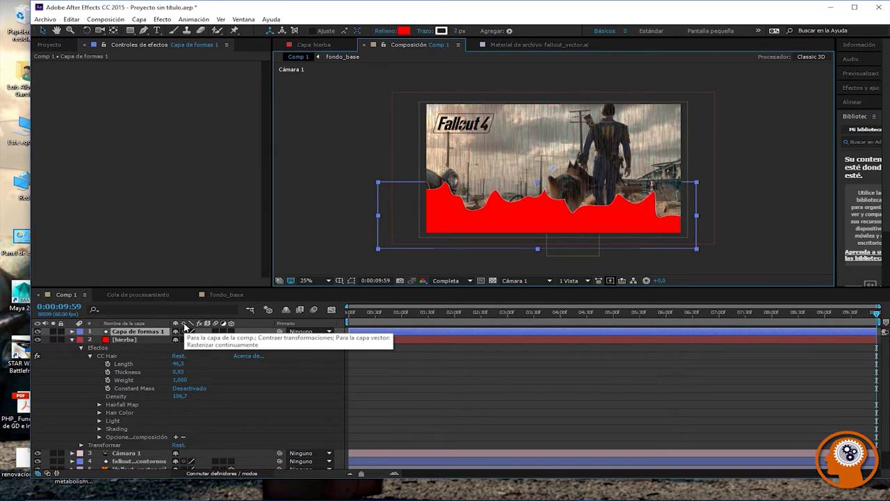
{"action": "left_click", "coordinate": [455, 138]}
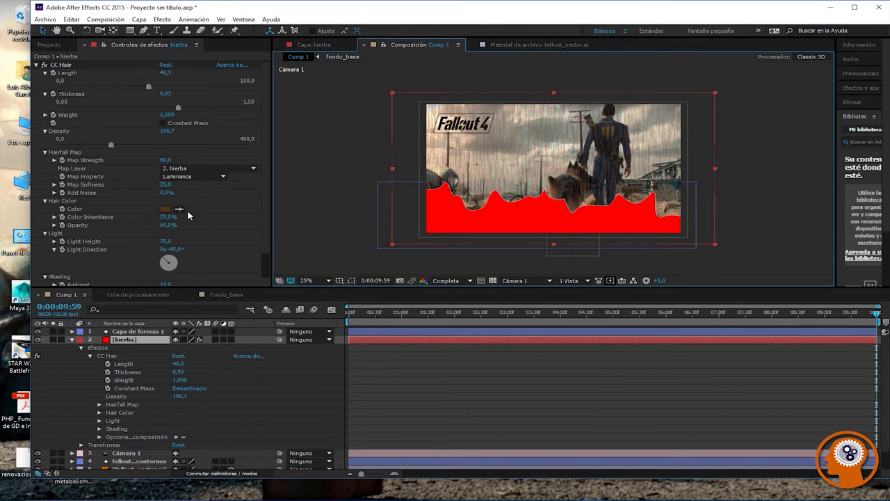
Step: Set Hairfall Map Layer to 1. Capa de formas 1 and move the time back to about 3 seconds
{"action": "left_click", "coordinate": [182, 169]}
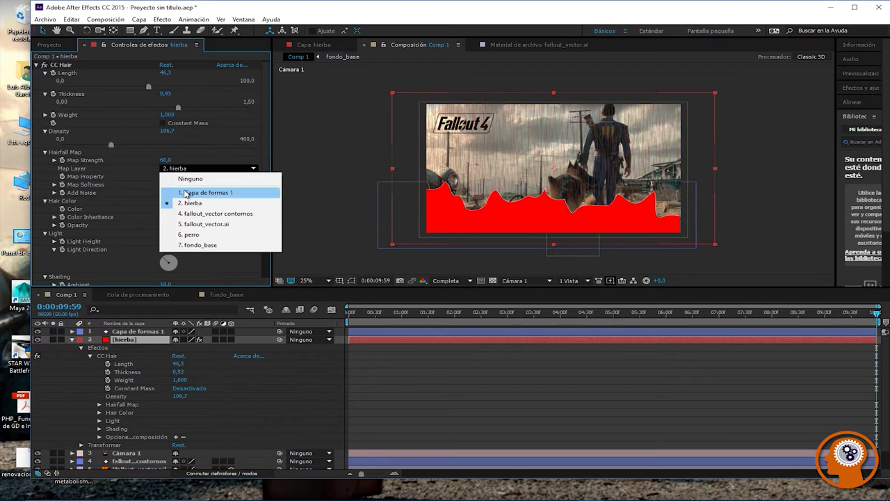
{"action": "left_click", "coordinate": [190, 192]}
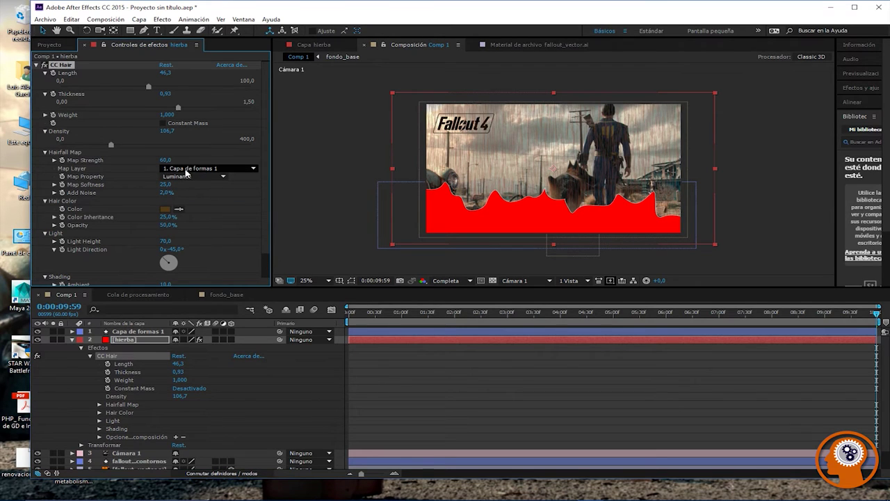
{"action": "left_click", "coordinate": [356, 185]}
{"action": "left_click", "coordinate": [485, 304]}
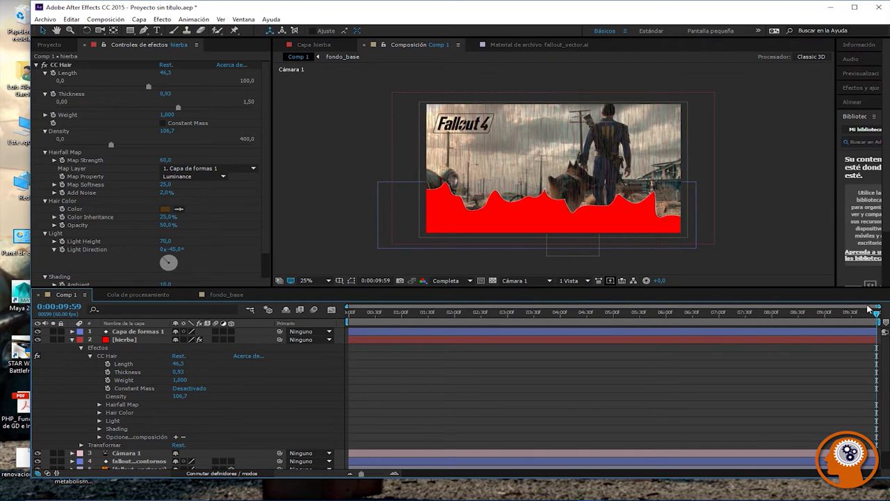
{"action": "left_click_drag", "start_coordinate": [454, 308], "coordinate": [880, 316]}
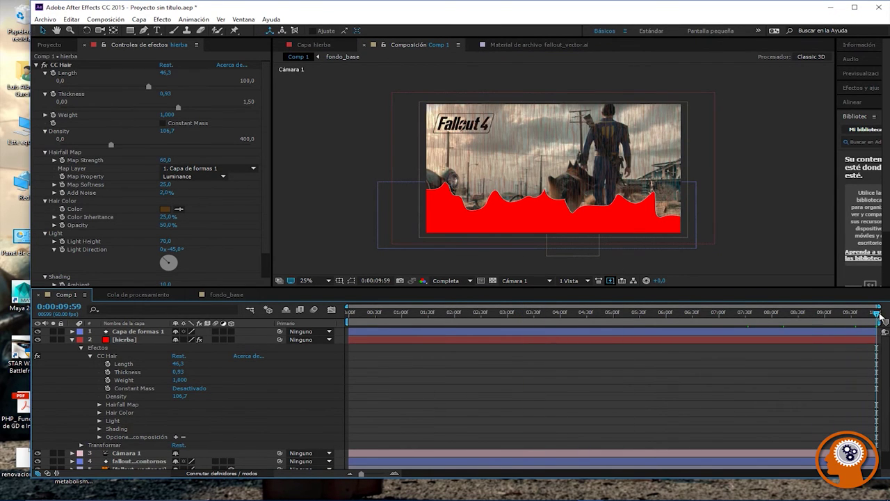
Step: Make hierba a 3D layer and toggle the red shape's visibility to compare
{"action": "left_click", "coordinate": [233, 340]}
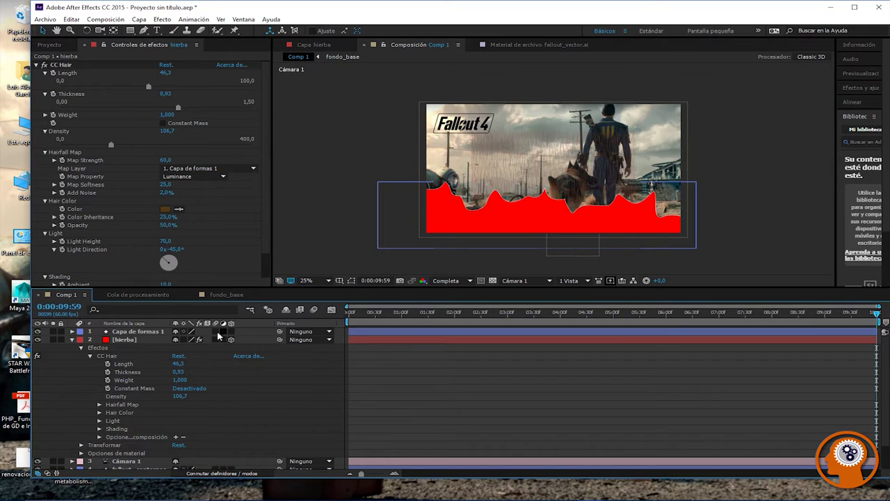
{"action": "left_click", "coordinate": [37, 332]}
{"action": "left_click", "coordinate": [37, 331]}
{"action": "left_click", "coordinate": [37, 332]}
{"action": "left_click", "coordinate": [37, 332]}
{"action": "left_click", "coordinate": [37, 332]}
{"action": "left_click", "coordinate": [38, 332]}
Step: Try the red shape as 3D, then return it to flat and visible
{"action": "left_click", "coordinate": [231, 331]}
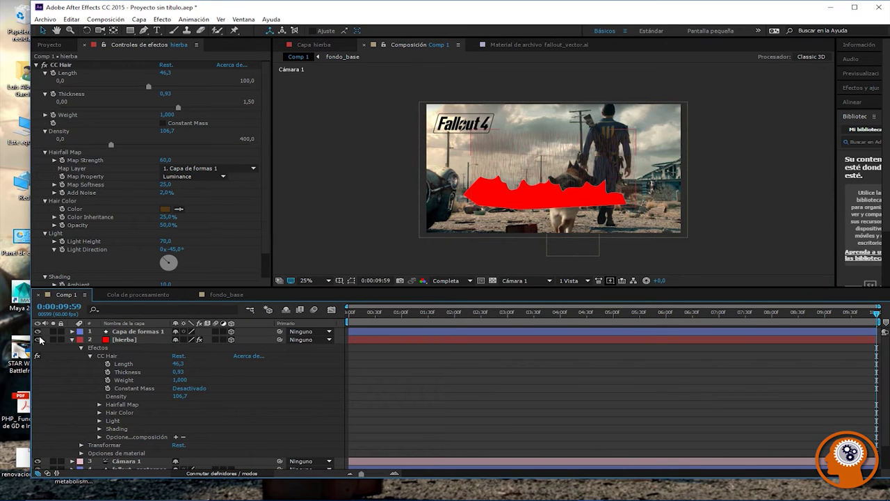
{"action": "left_click", "coordinate": [132, 333]}
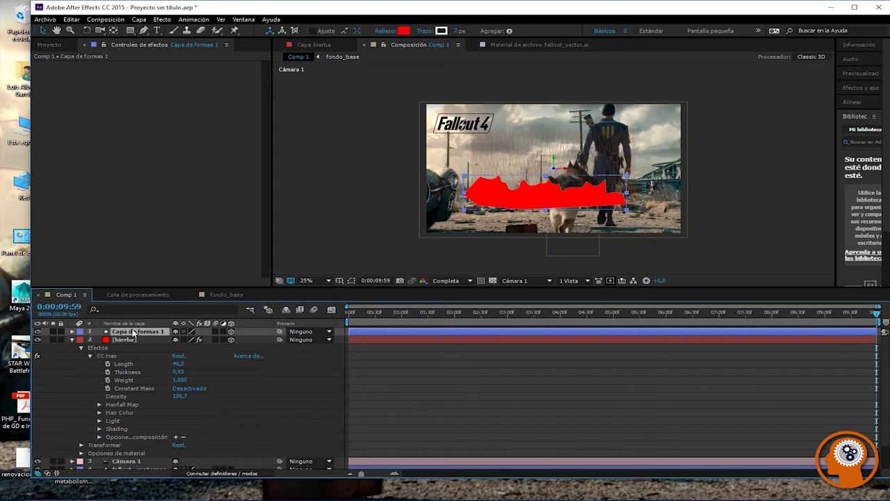
{"action": "key", "text": "F2"}
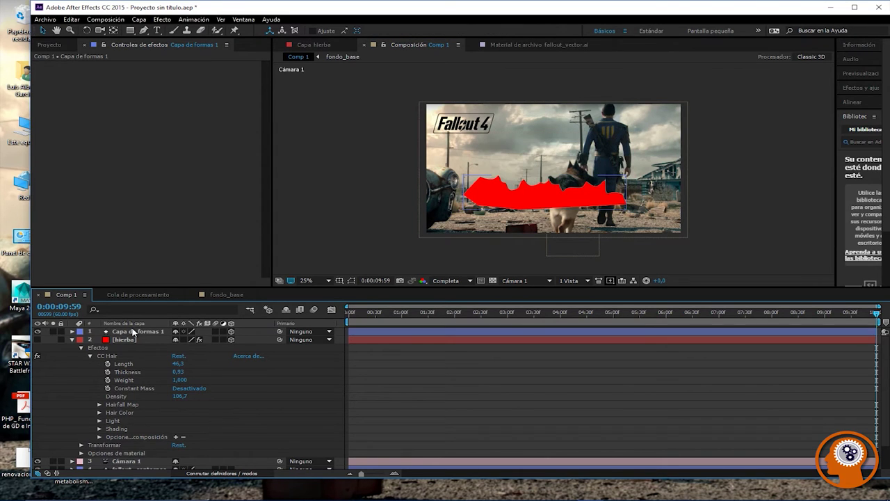
{"action": "left_click", "coordinate": [232, 339]}
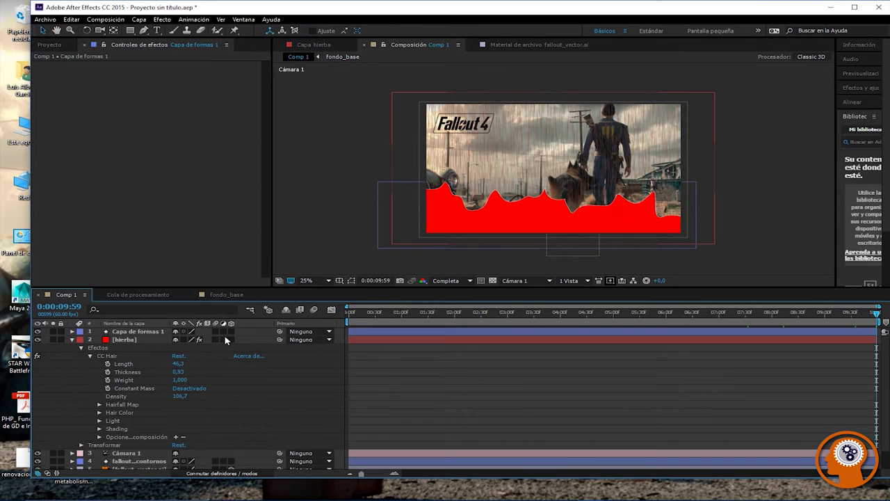
{"action": "left_click", "coordinate": [106, 342]}
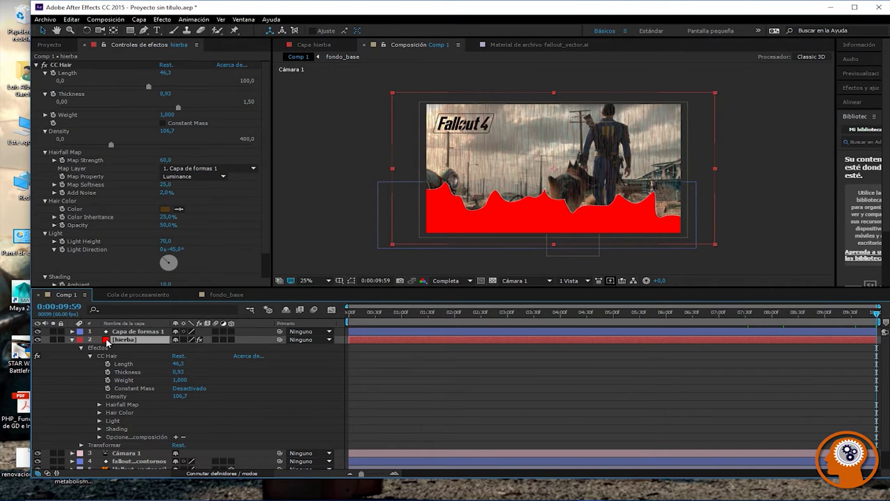
{"action": "left_click", "coordinate": [127, 332]}
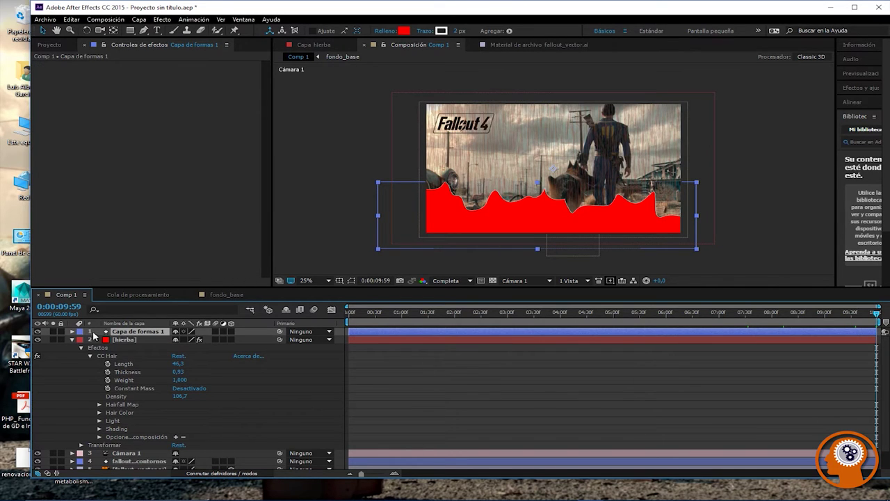
{"action": "left_click", "coordinate": [38, 332]}
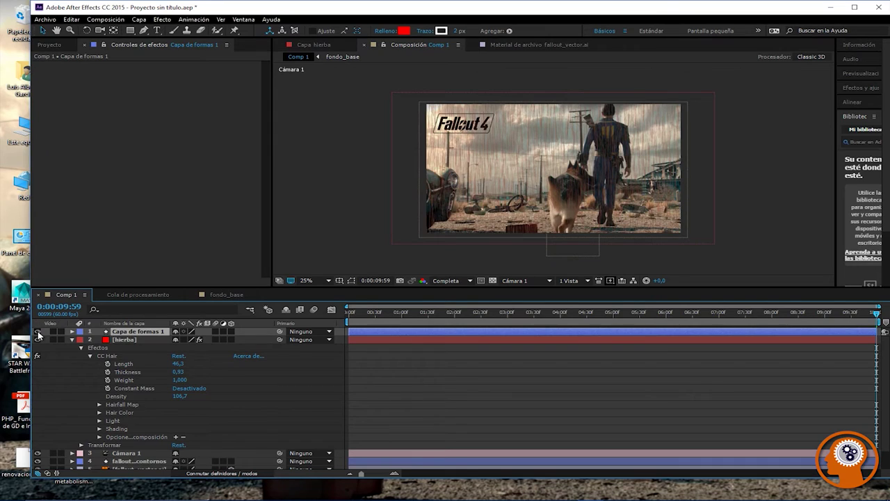
{"action": "left_click", "coordinate": [38, 332]}
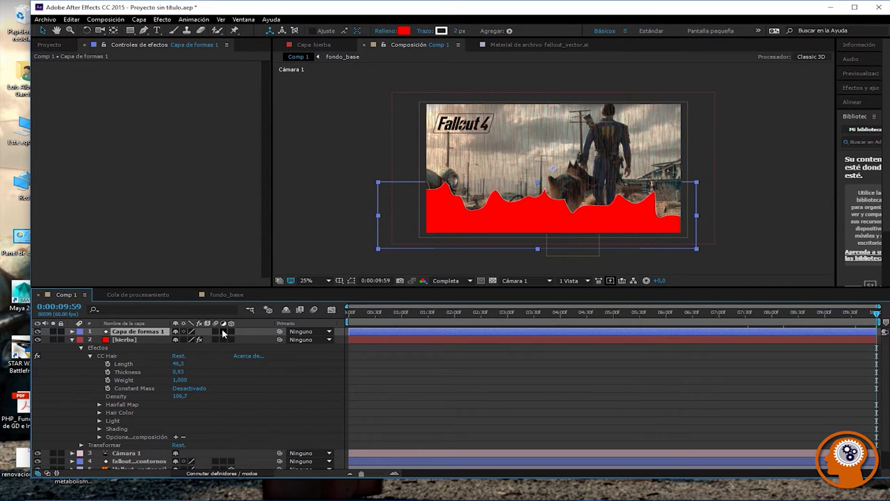
Step: Test the red shape's 3D and adjustment switches, leaving it a normal 2D layer
{"action": "scroll", "coordinate": [146, 415], "scroll_direction": "down", "scroll_amount": 1}
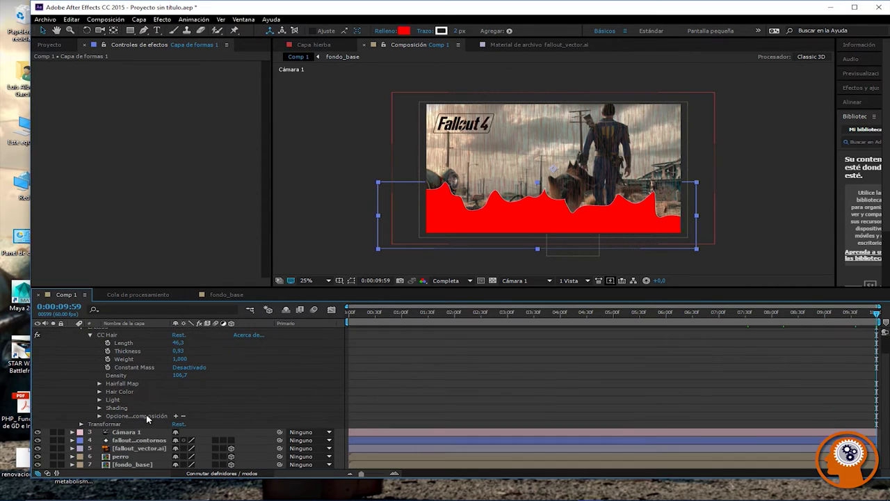
{"action": "scroll", "coordinate": [171, 380], "scroll_direction": "up", "scroll_amount": 1}
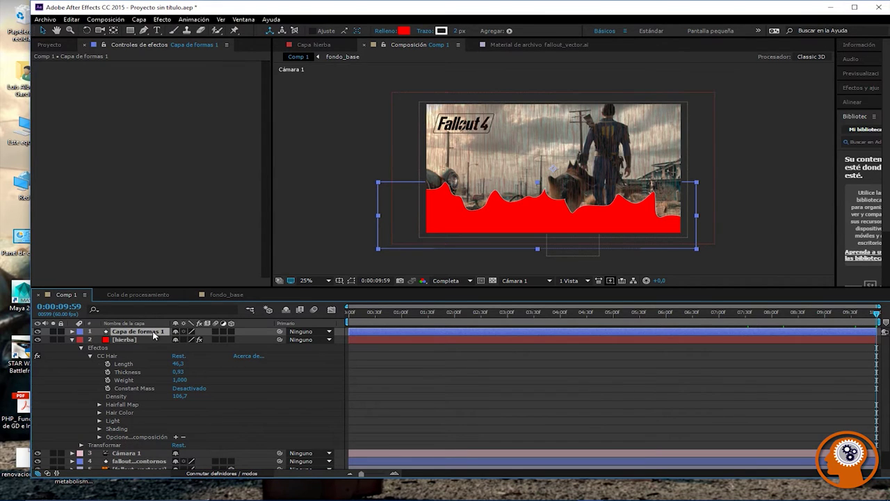
{"action": "left_click", "coordinate": [231, 332]}
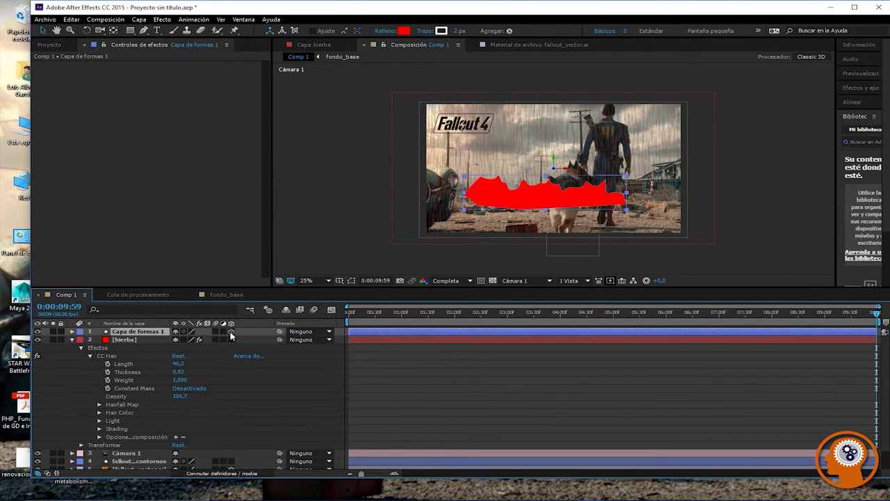
{"action": "left_click", "coordinate": [231, 331]}
{"action": "left_click", "coordinate": [222, 332]}
{"action": "left_click", "coordinate": [222, 332]}
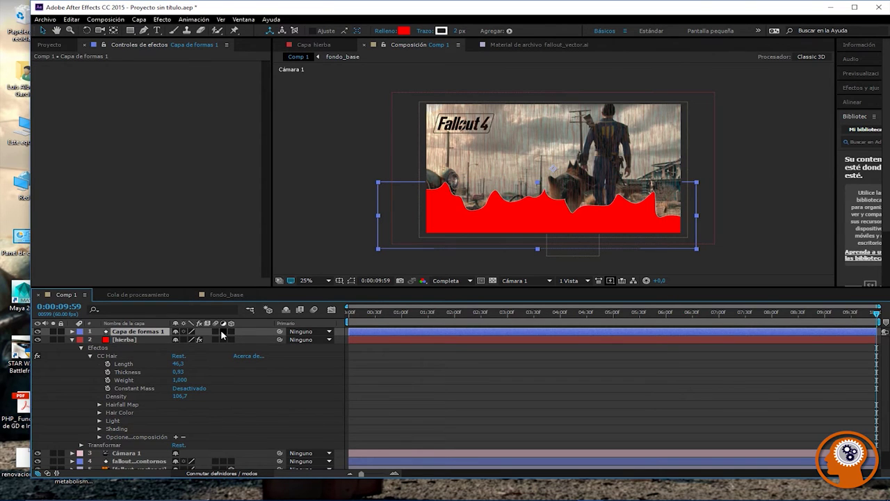
{"action": "left_click", "coordinate": [224, 339]}
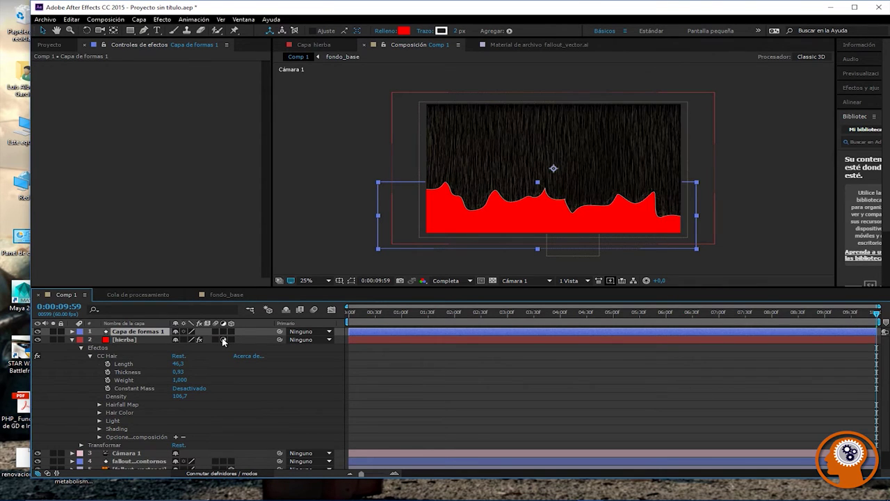
{"action": "left_click", "coordinate": [223, 340]}
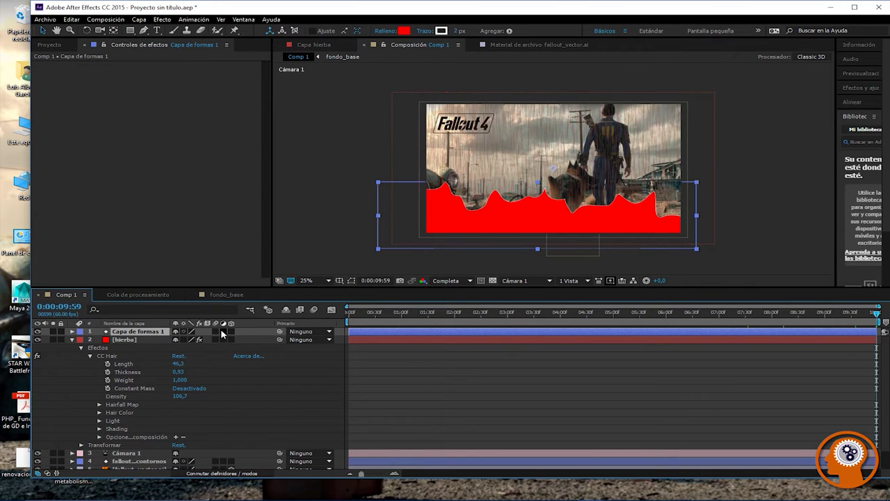
{"action": "left_click", "coordinate": [343, 358]}
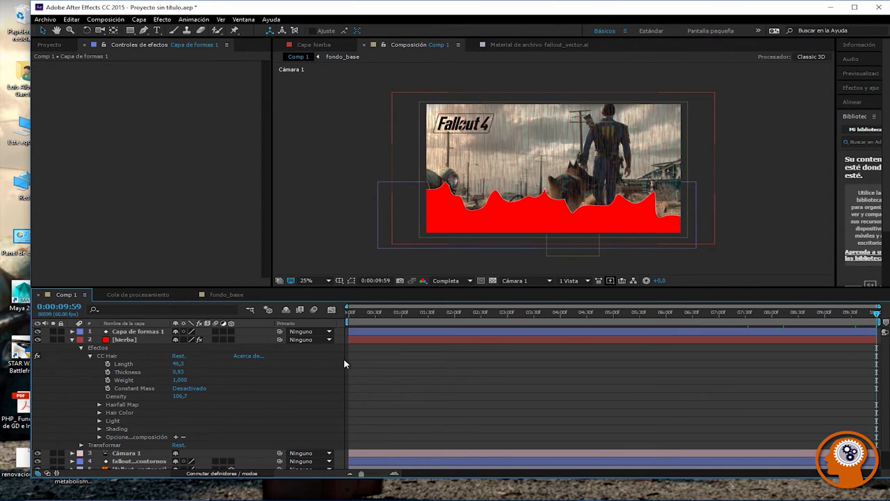
Step: Move the Capa de formas 1 layer bar back to the comp start and hide the mask and path outlines
{"action": "mouse_move", "coordinate": [377, 332]}
{"action": "left_mouse_down"}
{"action": "mouse_move", "coordinate": [492, 334]}
{"action": "mouse_move", "coordinate": [378, 332]}
{"action": "left_mouse_up"}
{"action": "left_click", "coordinate": [332, 310]}
{"action": "left_click", "coordinate": [332, 310]}
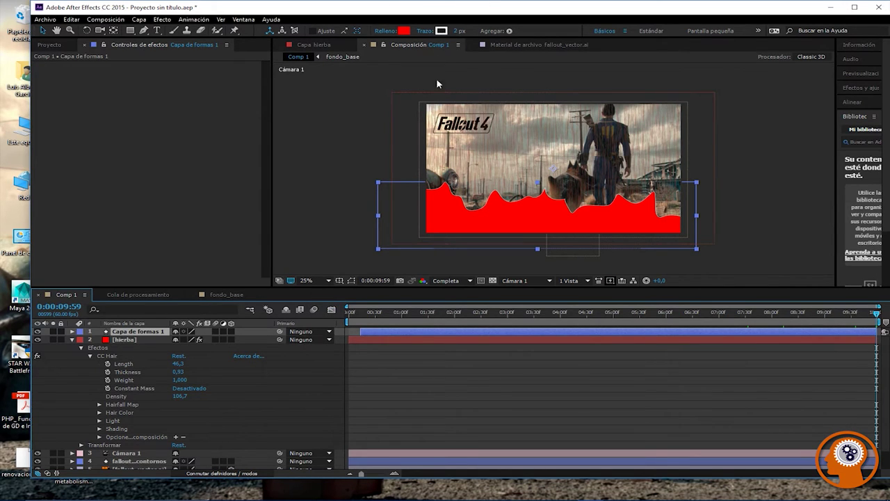
{"action": "left_click", "coordinate": [336, 119]}
{"action": "left_click", "coordinate": [450, 236]}
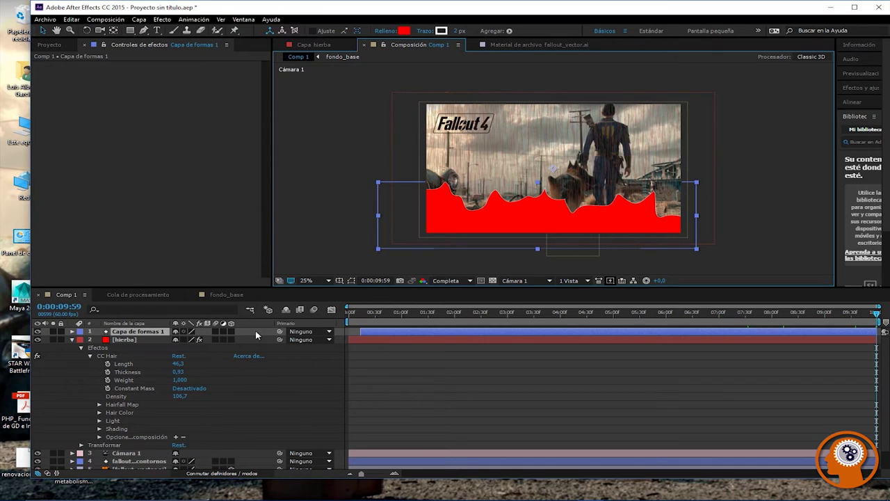
{"action": "left_click", "coordinate": [289, 281]}
{"action": "left_click", "coordinate": [368, 335]}
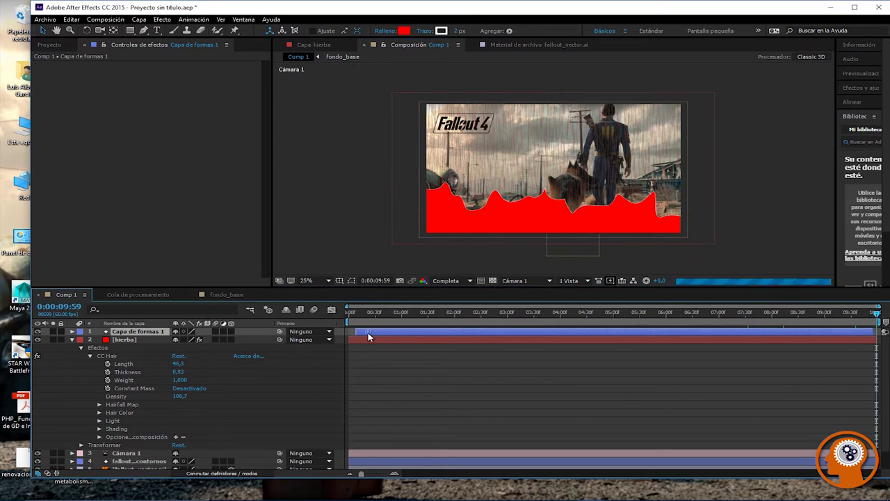
{"action": "left_click_drag", "start_coordinate": [368, 335], "coordinate": [360, 333]}
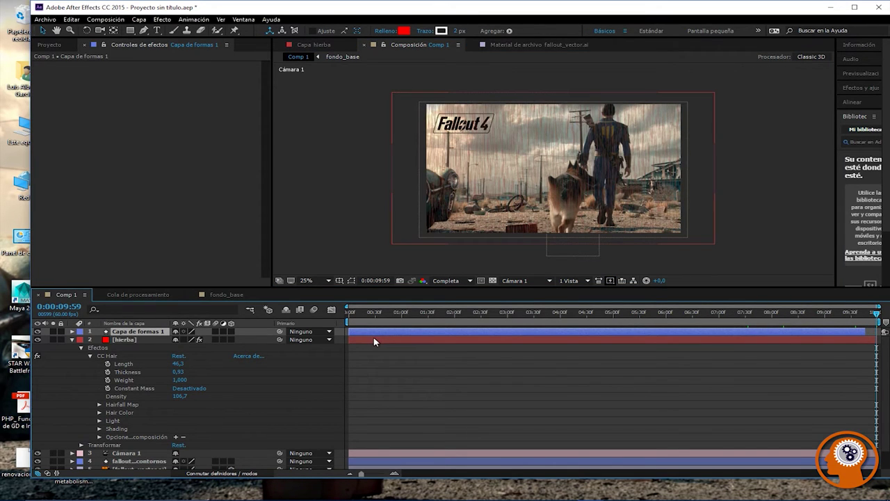
Step: Delete the Capa de formas 1 layer, leaving hierba as the top layer
{"action": "left_click", "coordinate": [374, 339]}
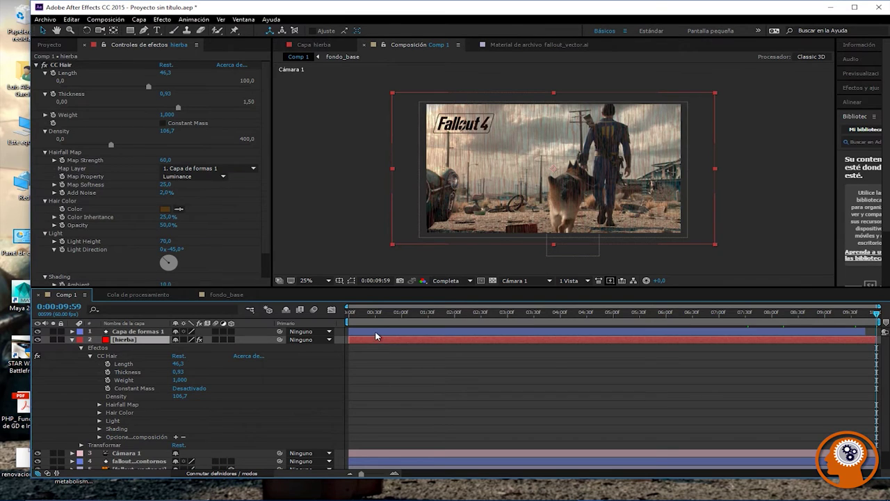
{"action": "left_click", "coordinate": [374, 335]}
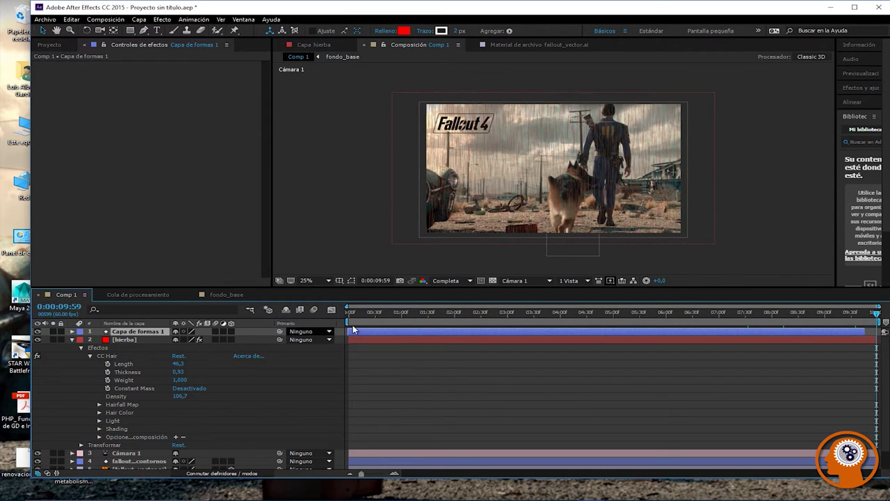
{"action": "left_click", "coordinate": [125, 339]}
{"action": "left_click", "coordinate": [128, 333]}
{"action": "key", "text": "Delete"}
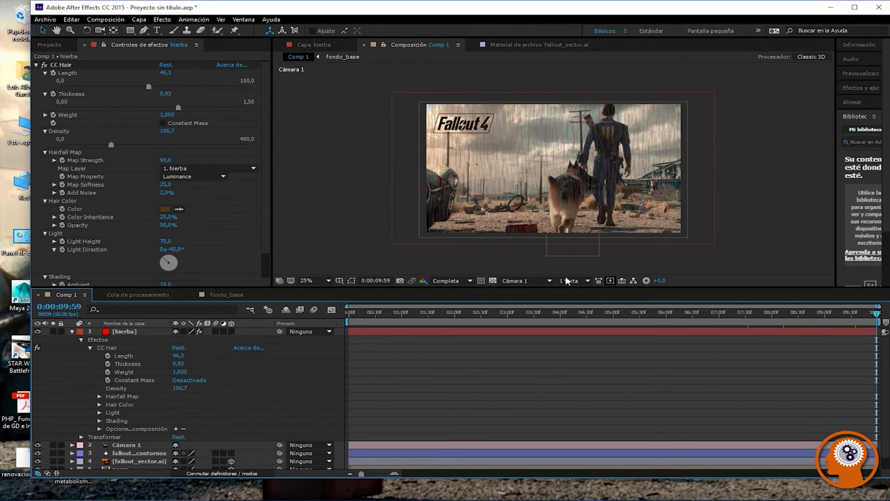
Step: Add a Nueva máscara to the hierba layer from its right-click menu
{"action": "left_click", "coordinate": [546, 238]}
{"action": "scroll", "coordinate": [544, 230], "scroll_direction": "up", "scroll_amount": 1}
{"action": "scroll", "coordinate": [544, 231], "scroll_direction": "down", "scroll_amount": 1}
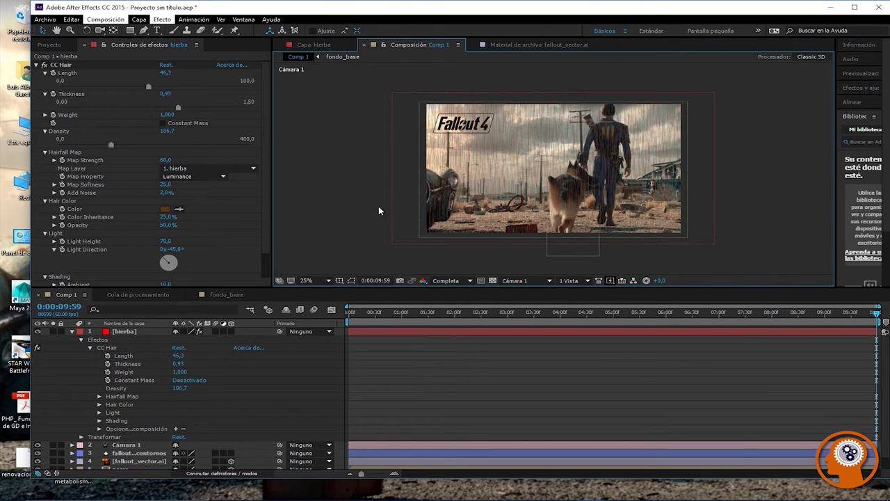
{"action": "right_click", "coordinate": [563, 204]}
{"action": "mouse_move", "coordinate": [592, 126]}
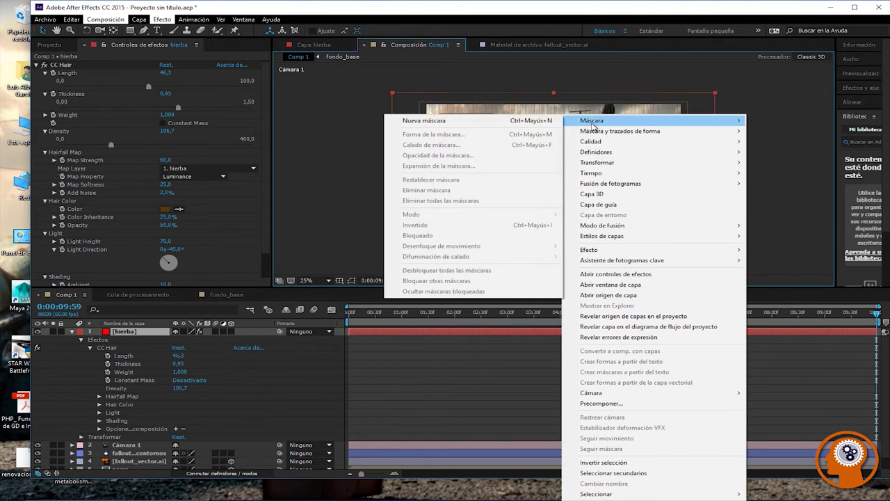
{"action": "left_click", "coordinate": [537, 125]}
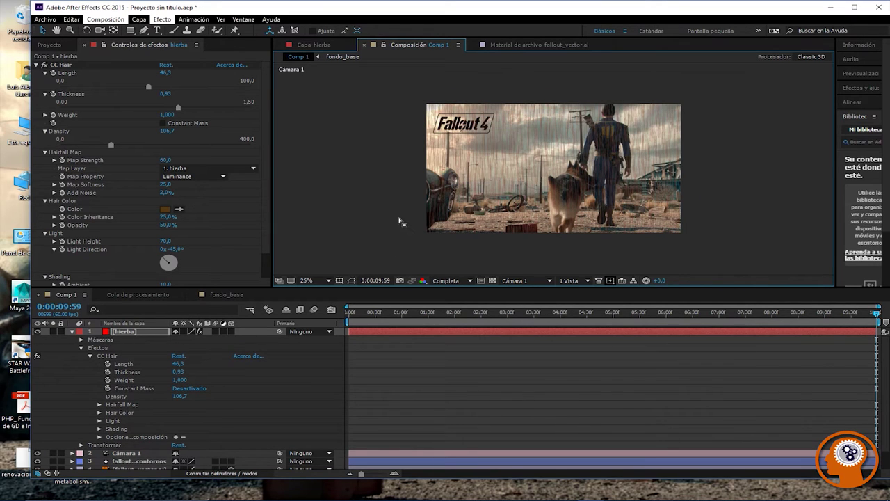
Step: Draw a closed Pen mask around the ground along the horizon, extending below the frame
{"action": "left_click", "coordinate": [143, 30]}
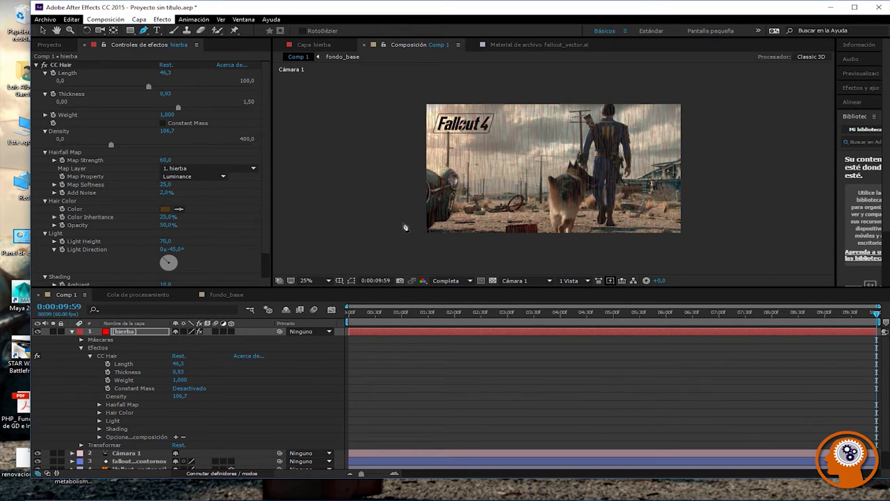
{"action": "left_click", "coordinate": [409, 223]}
{"action": "left_click", "coordinate": [470, 196]}
{"action": "left_click", "coordinate": [565, 200]}
{"action": "left_click", "coordinate": [637, 206]}
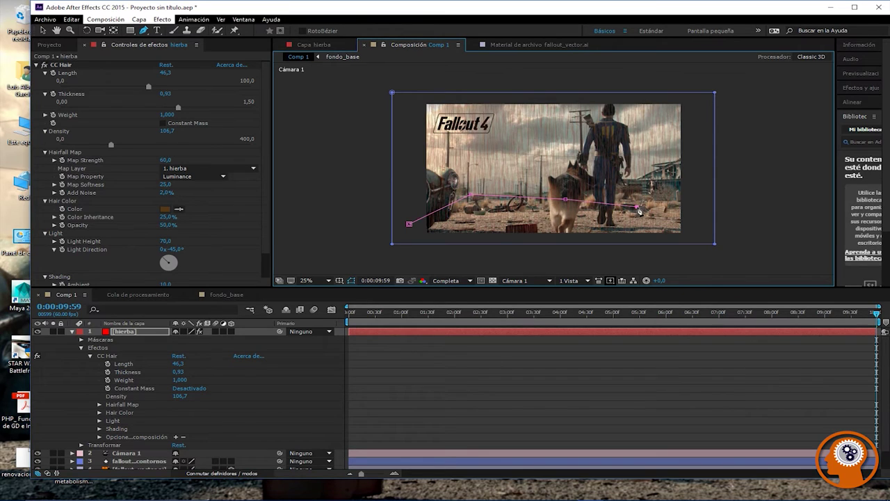
{"action": "left_click", "coordinate": [674, 194]}
{"action": "left_click", "coordinate": [730, 197]}
{"action": "left_click", "coordinate": [762, 252]}
{"action": "left_click", "coordinate": [648, 266]}
{"action": "left_click", "coordinate": [387, 262]}
{"action": "left_click", "coordinate": [409, 224]}
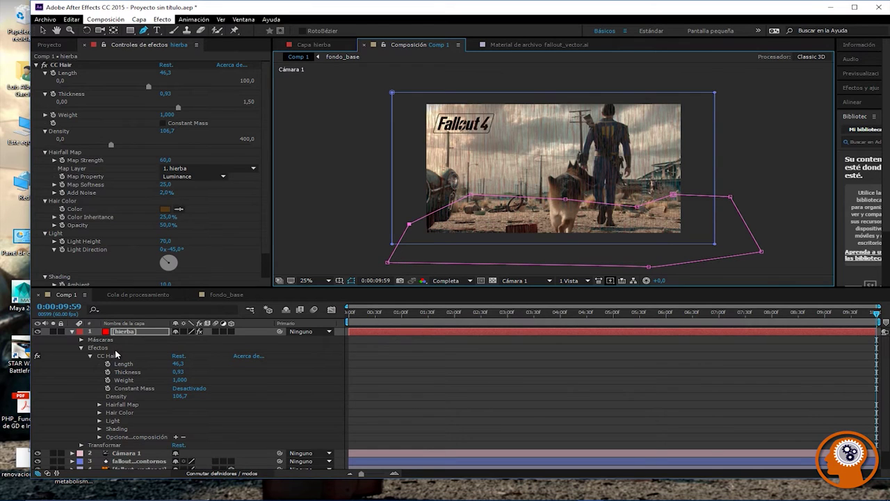
{"action": "scroll", "coordinate": [198, 388], "scroll_direction": "down", "scroll_amount": 1}
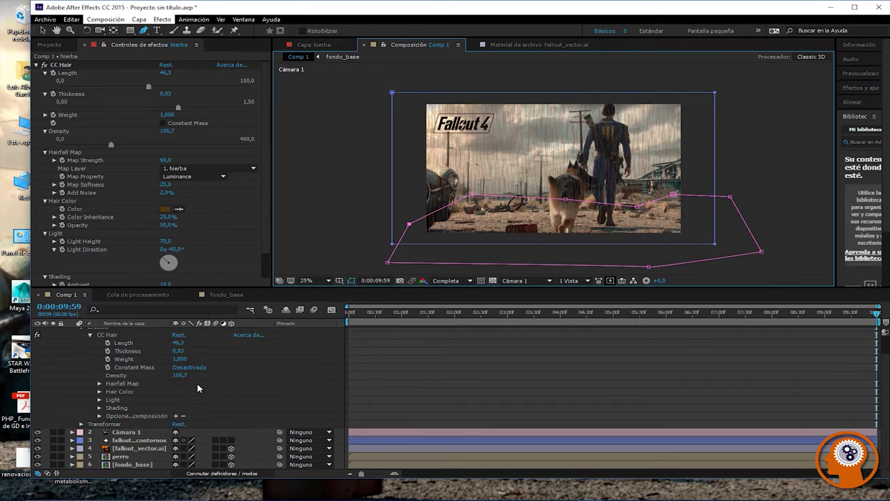
{"action": "scroll", "coordinate": [198, 388], "scroll_direction": "up", "scroll_amount": 1}
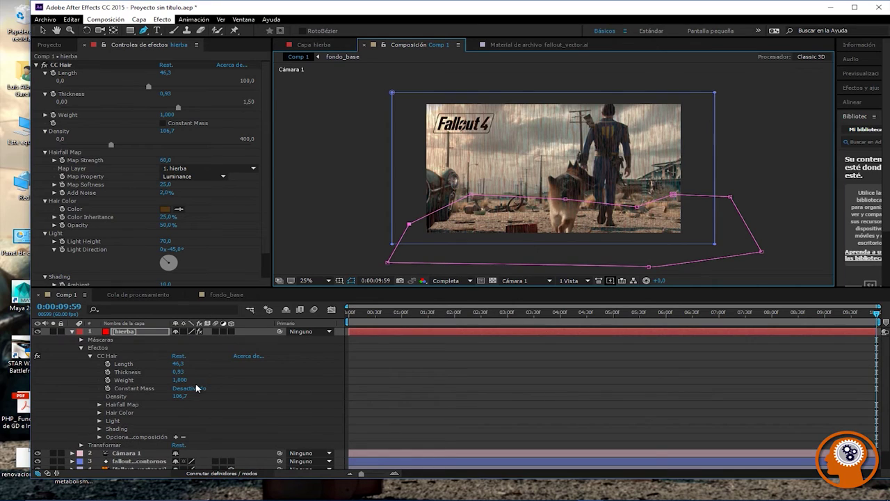
Step: Delete the rectangular Máscara 1 from hierba, restoring Máscara 2 after an accidental deletion
{"action": "left_click", "coordinate": [82, 339]}
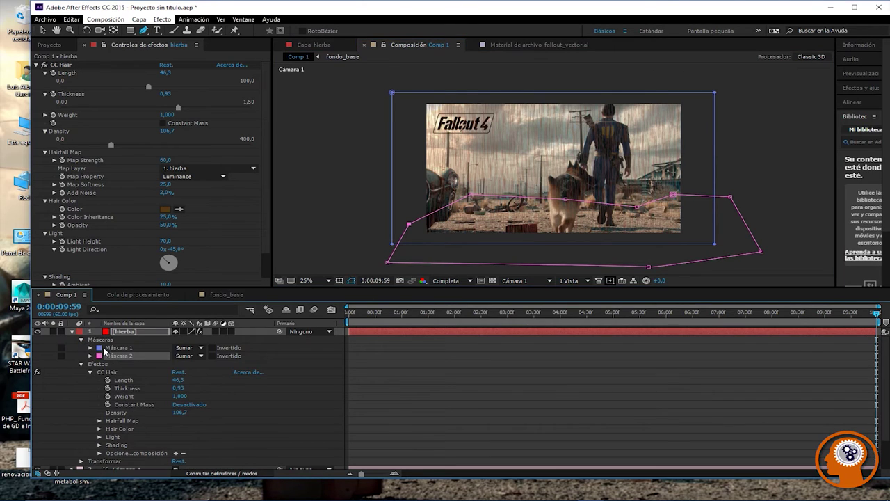
{"action": "left_click", "coordinate": [62, 349]}
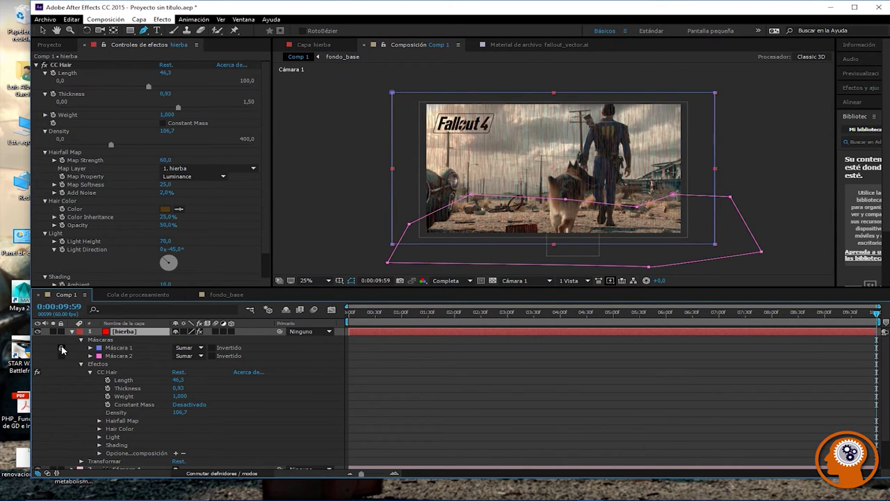
{"action": "left_click", "coordinate": [117, 348]}
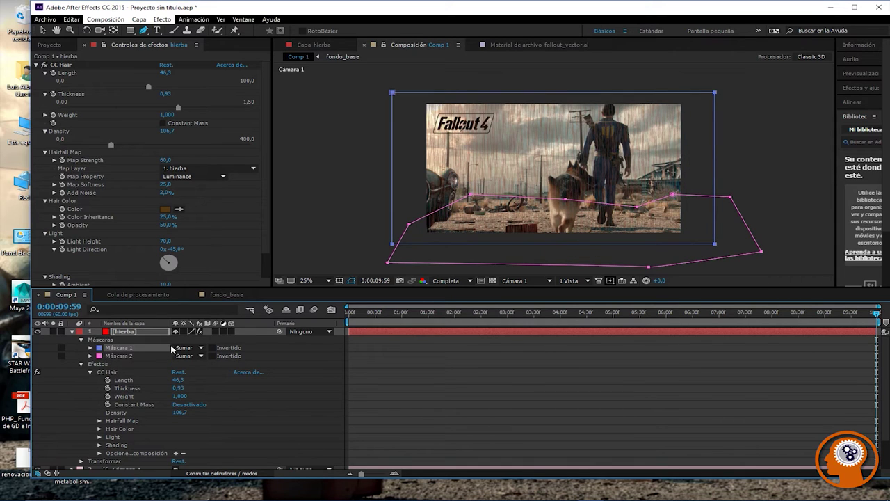
{"action": "left_click", "coordinate": [126, 356]}
{"action": "key", "text": "Delete"}
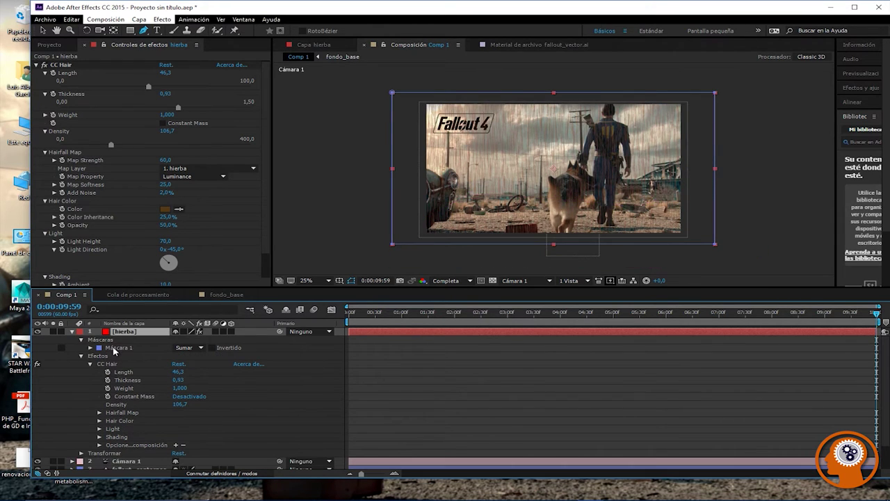
{"action": "key", "text": "ctrl+z"}
{"action": "left_click", "coordinate": [117, 348]}
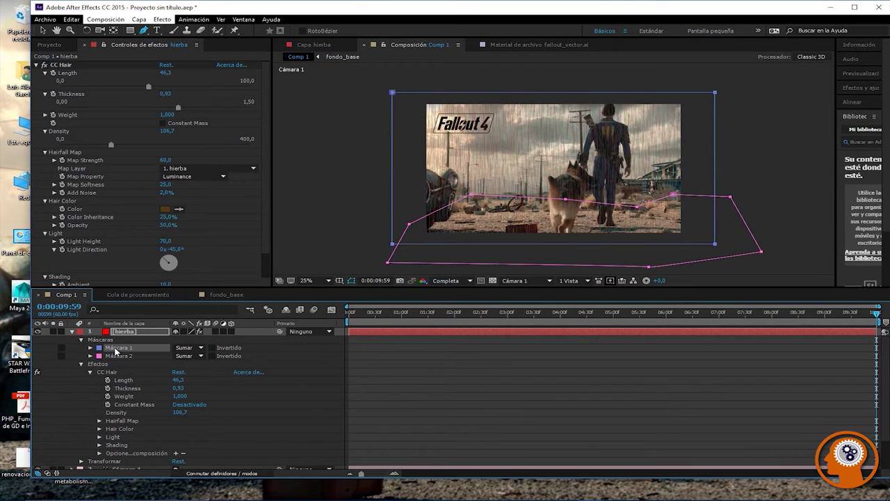
{"action": "key", "text": "Delete"}
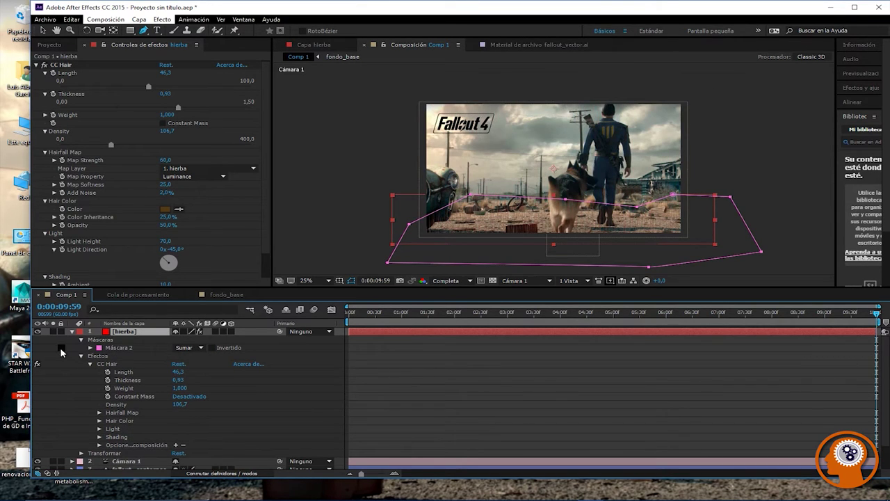
Step: Switch Máscara 2's mode to Restar, then back to Sumar
{"action": "left_click", "coordinate": [197, 348]}
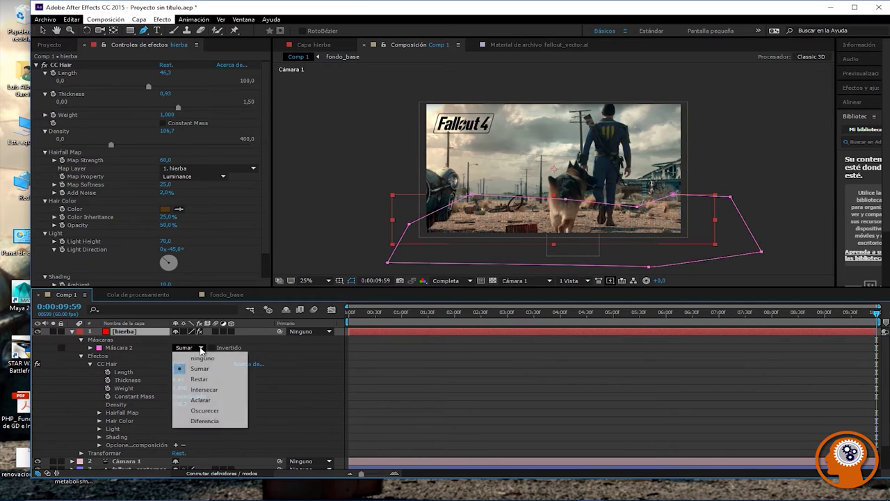
{"action": "left_click", "coordinate": [196, 379]}
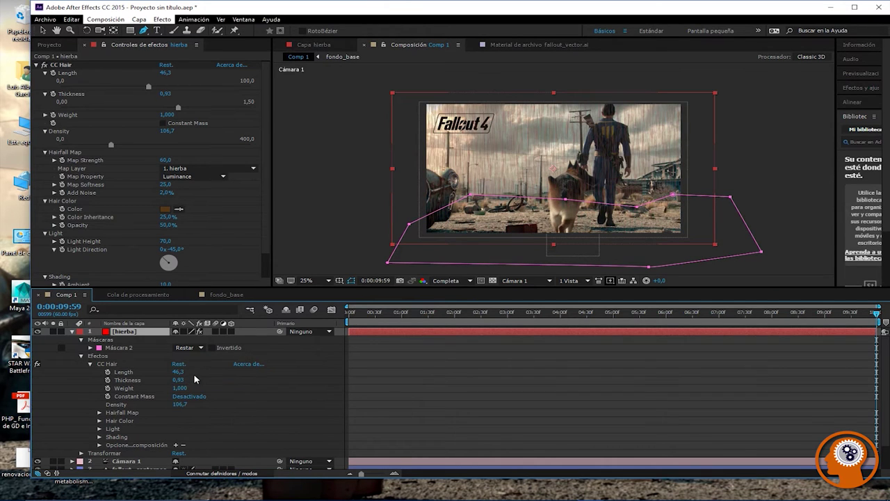
{"action": "left_click", "coordinate": [198, 347]}
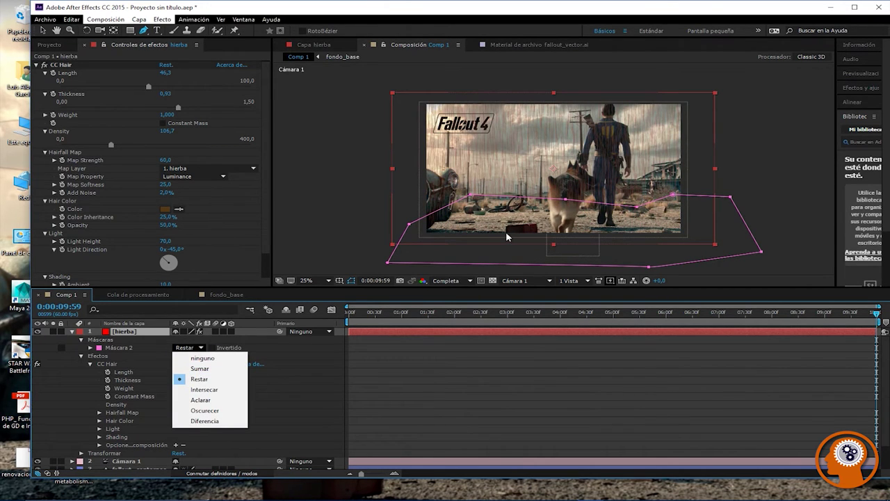
{"action": "left_click", "coordinate": [201, 369]}
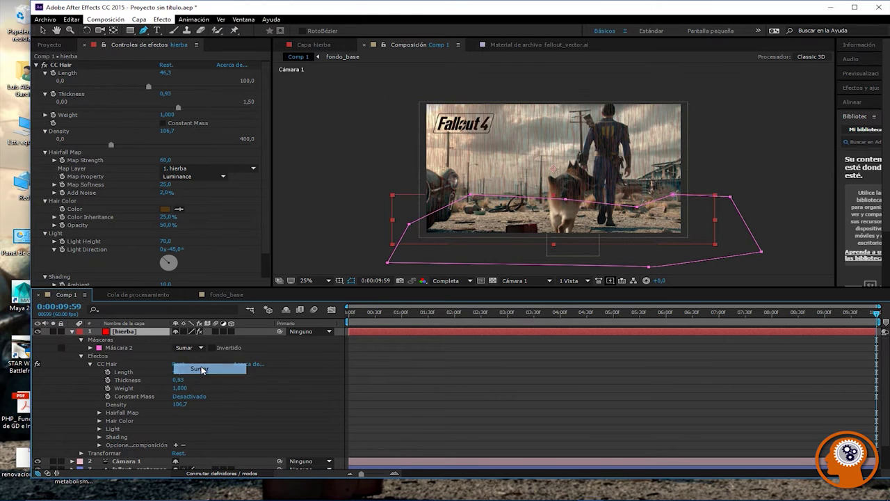
{"action": "left_click", "coordinate": [334, 196]}
{"action": "scroll", "coordinate": [569, 214], "scroll_direction": "up", "scroll_amount": 3}
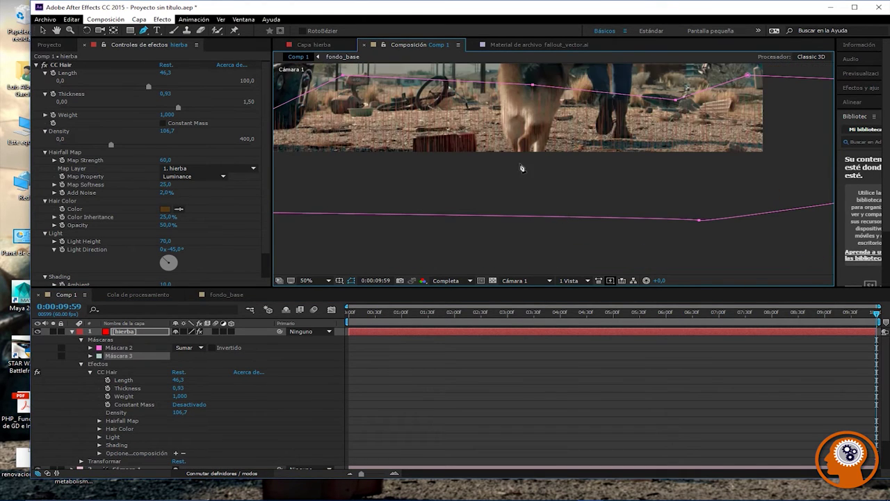
Step: Bring the dog and ground into view and place a stray mask point
{"action": "scroll", "coordinate": [522, 168], "scroll_direction": "down", "scroll_amount": 3}
{"action": "scroll", "coordinate": [522, 168], "scroll_direction": "up", "scroll_amount": 3}
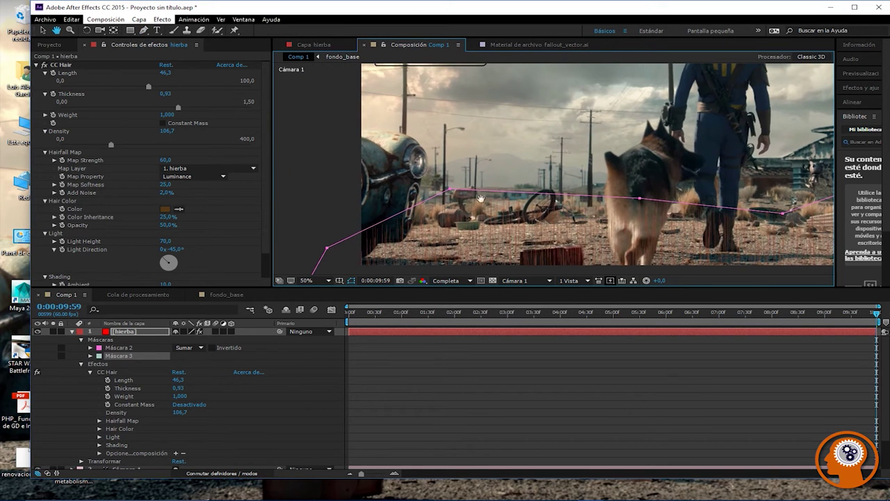
{"action": "left_click_drag", "start_coordinate": [478, 217], "coordinate": [436, 157]}
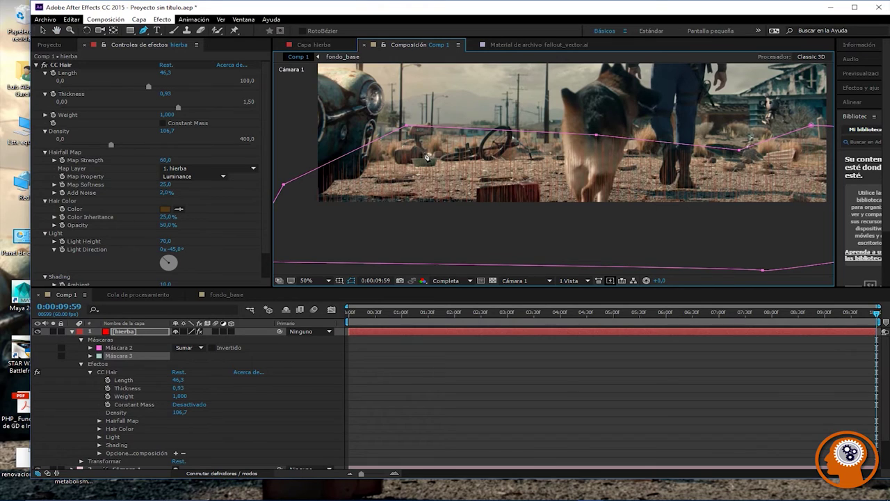
{"action": "left_click", "coordinate": [506, 129]}
{"action": "left_click_drag", "start_coordinate": [506, 130], "coordinate": [509, 139]}
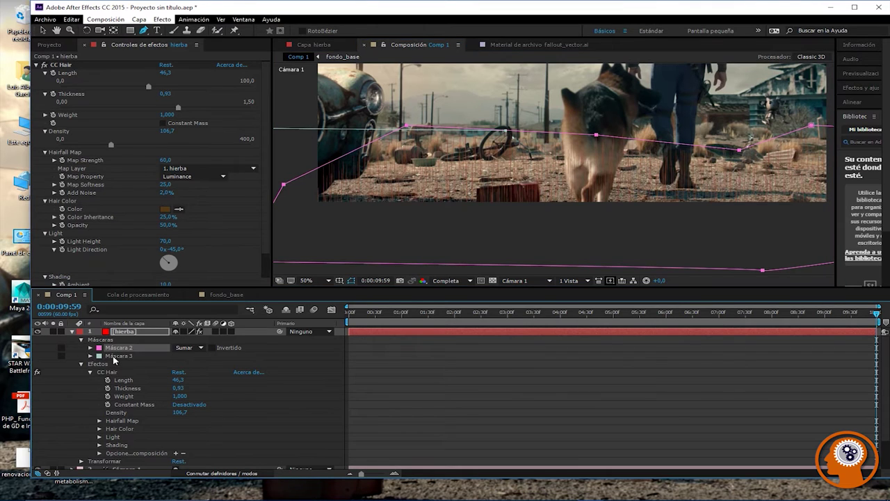
Step: Delete the accidental Máscara 3 and undo an extra vertex added near the bicycle
{"action": "key", "text": "Return"}
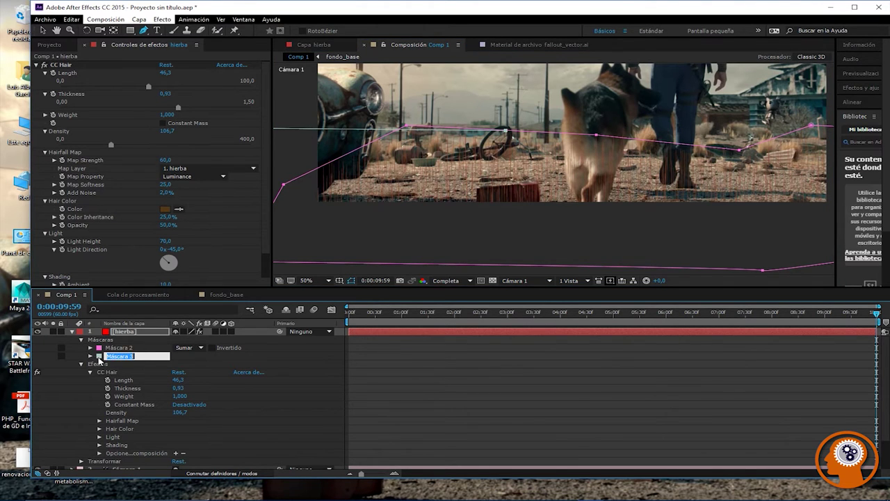
{"action": "left_click", "coordinate": [99, 355]}
{"action": "left_click", "coordinate": [564, 211]}
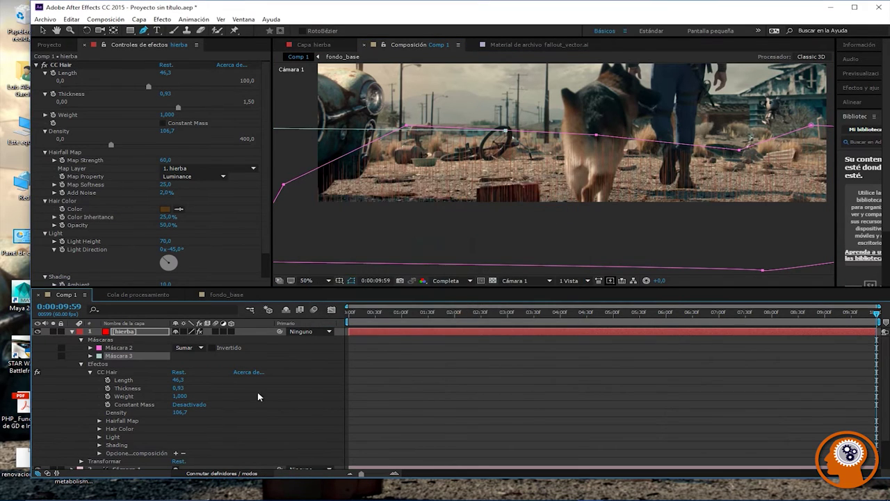
{"action": "key", "text": "Delete"}
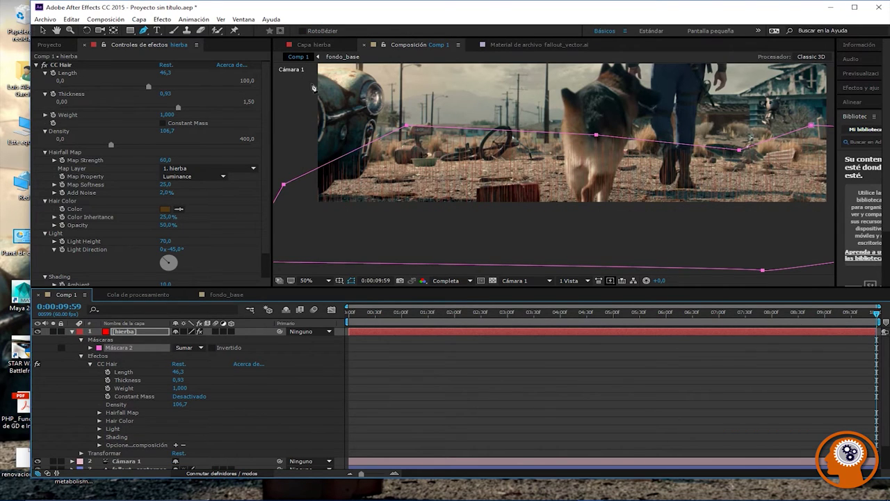
{"action": "left_click_drag", "start_coordinate": [488, 133], "coordinate": [484, 129]}
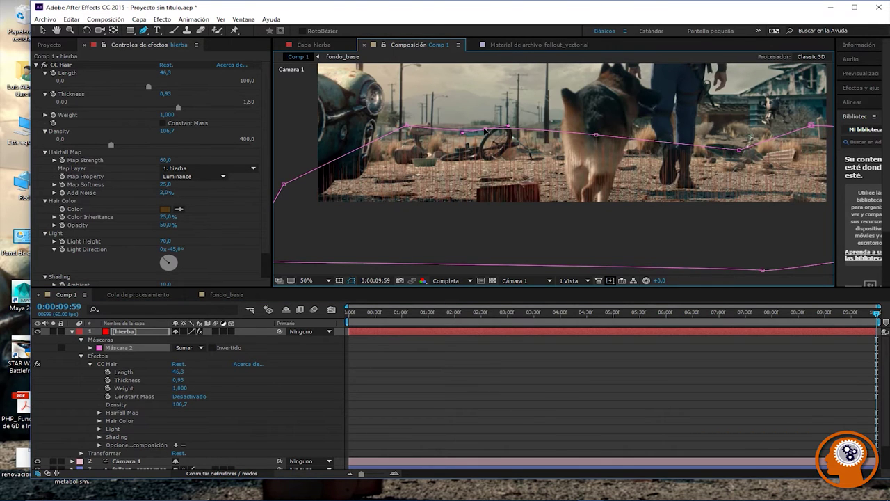
{"action": "key", "text": "ctrl+z"}
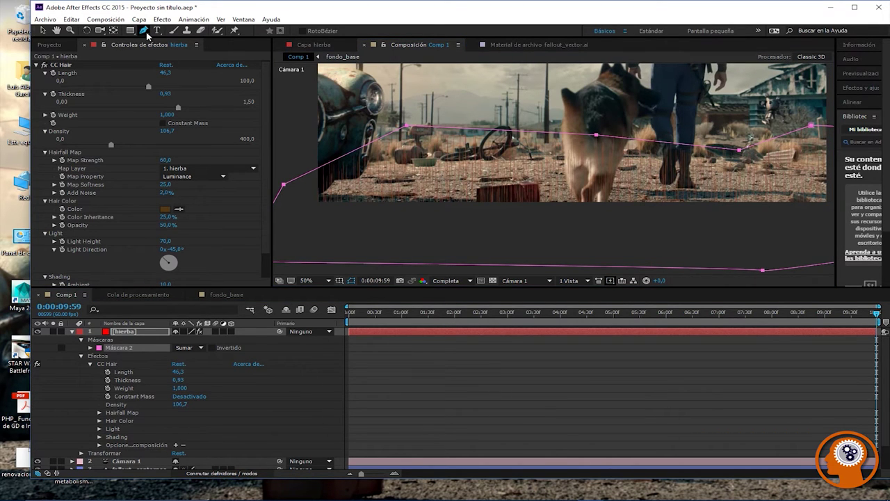
Step: Add curved vertices to Máscara 2 near the bicycle and dog and raise its right edge
{"action": "left_click", "coordinate": [144, 31]}
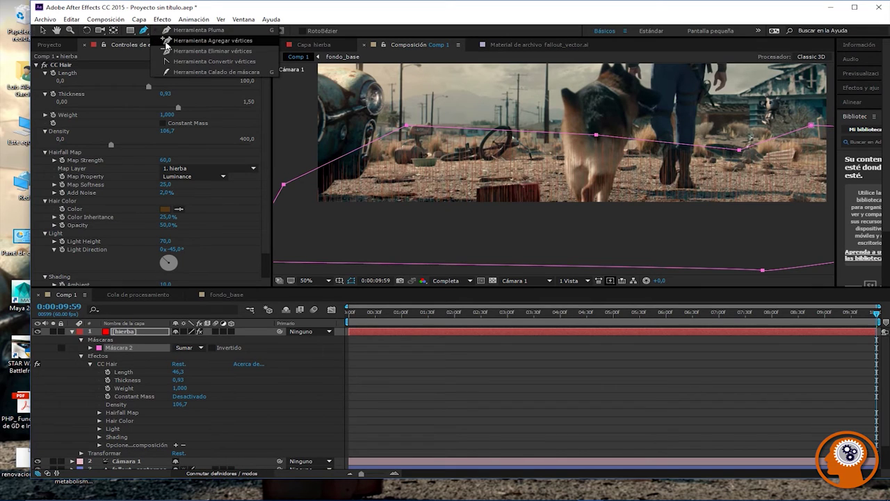
{"action": "left_click", "coordinate": [170, 41]}
{"action": "mouse_move", "coordinate": [513, 131]}
{"action": "left_mouse_down"}
{"action": "mouse_move", "coordinate": [477, 139]}
{"action": "mouse_move", "coordinate": [497, 132]}
{"action": "mouse_move", "coordinate": [511, 139]}
{"action": "mouse_move", "coordinate": [507, 153]}
{"action": "mouse_move", "coordinate": [507, 142]}
{"action": "left_mouse_up"}
{"action": "key", "text": "v"}
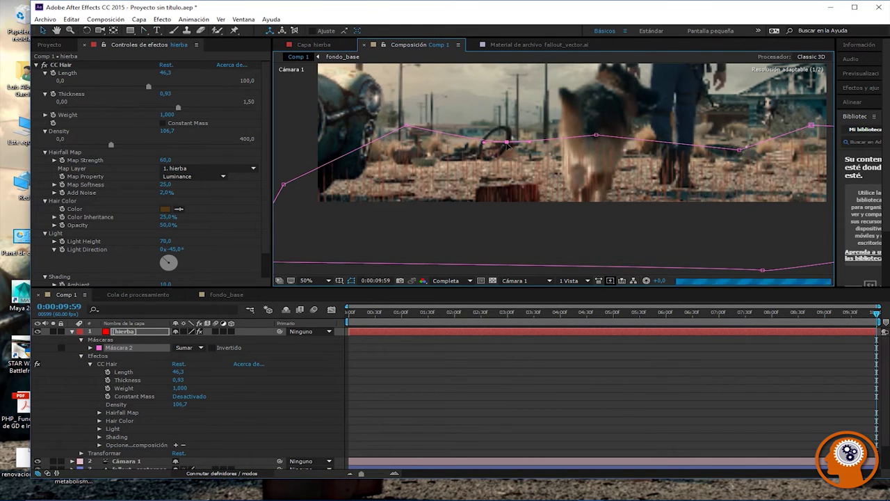
{"action": "left_click_drag", "start_coordinate": [596, 134], "coordinate": [595, 110]}
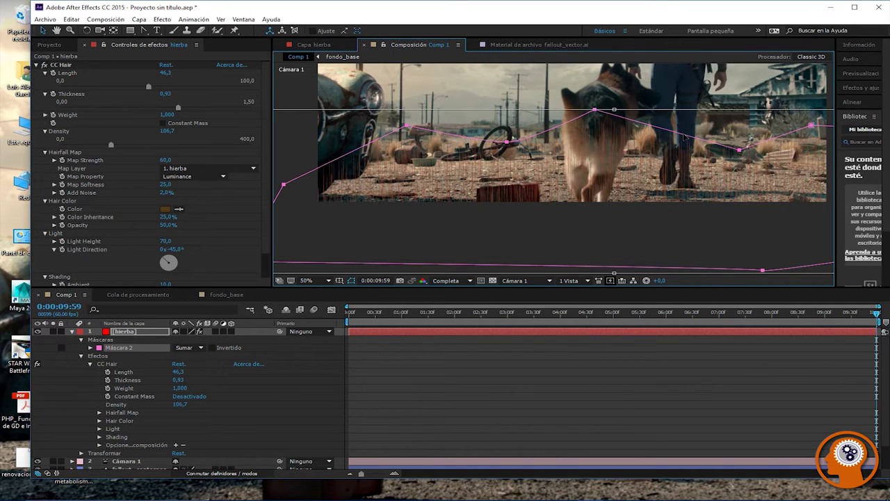
{"action": "key", "text": "g"}
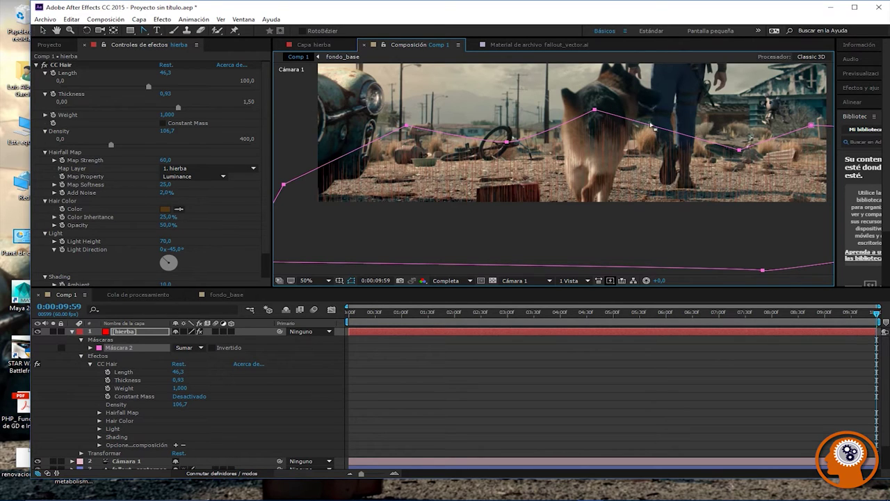
{"action": "left_click", "coordinate": [658, 129]}
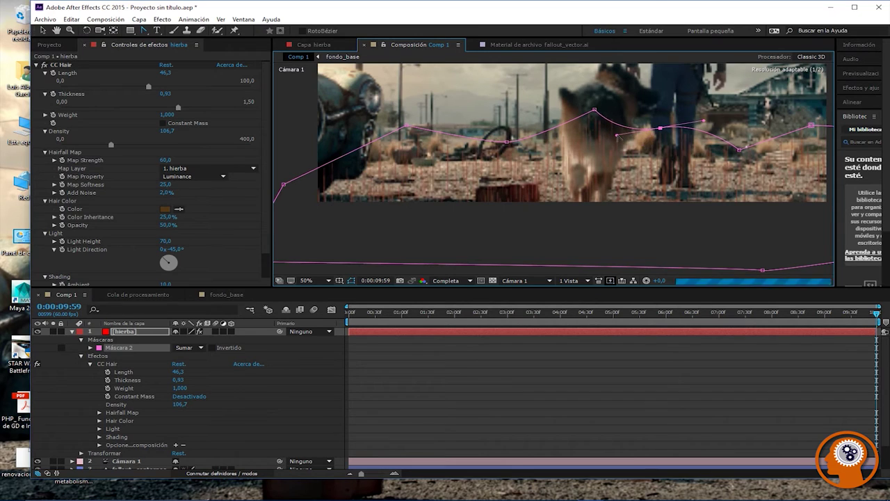
{"action": "left_click_drag", "start_coordinate": [657, 132], "coordinate": [634, 130]}
Step: Adjust Máscara 2's right and left vertices to hug the ground line, then create Máscara 3
{"action": "left_click", "coordinate": [144, 30]}
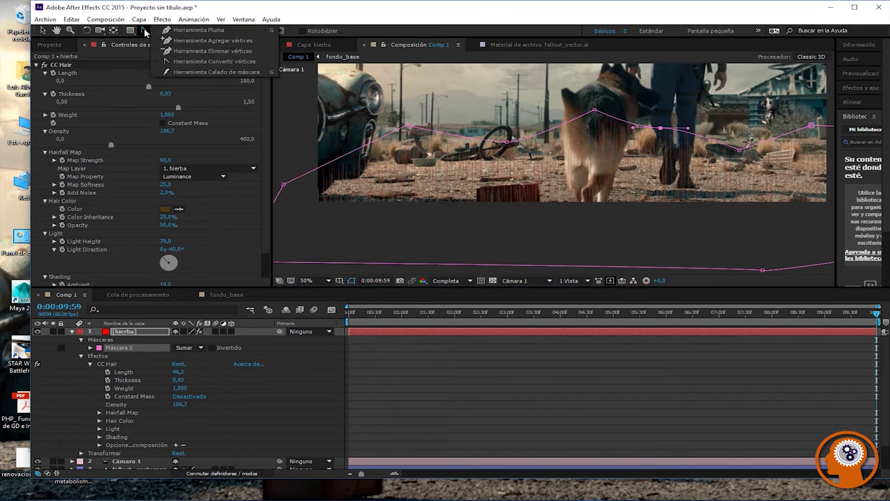
{"action": "left_click", "coordinate": [169, 31]}
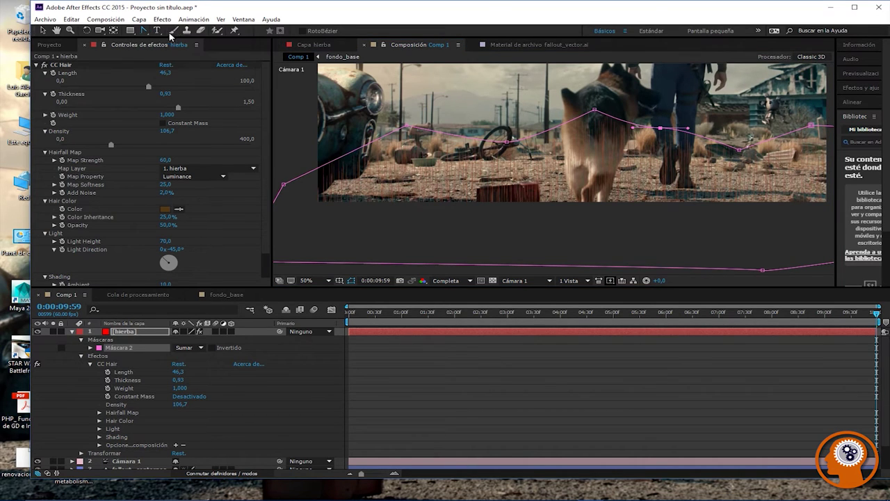
{"action": "mouse_move", "coordinate": [662, 129]}
{"action": "left_mouse_down"}
{"action": "mouse_move", "coordinate": [668, 142]}
{"action": "mouse_move", "coordinate": [654, 140]}
{"action": "left_mouse_up"}
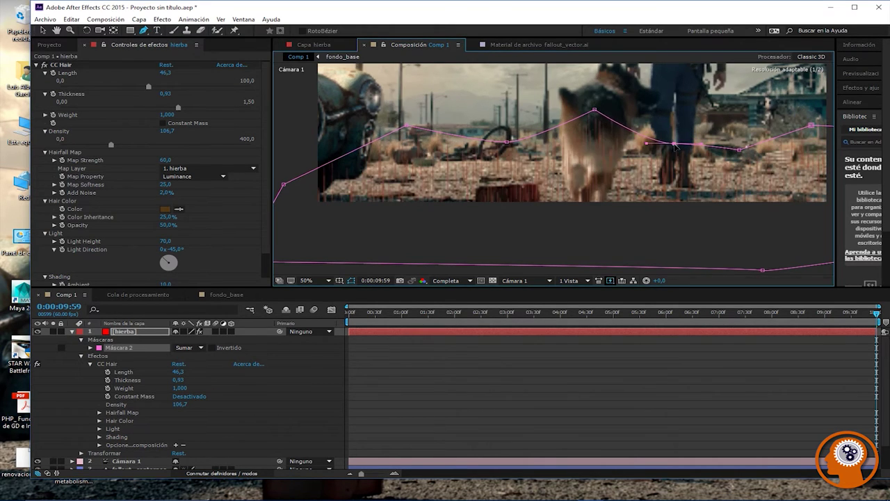
{"action": "mouse_move", "coordinate": [595, 112]}
{"action": "left_mouse_down"}
{"action": "mouse_move", "coordinate": [586, 89]}
{"action": "mouse_move", "coordinate": [586, 100]}
{"action": "left_mouse_up"}
{"action": "key", "text": "space"}
{"action": "left_click_drag", "start_coordinate": [739, 189], "coordinate": [797, 172]}
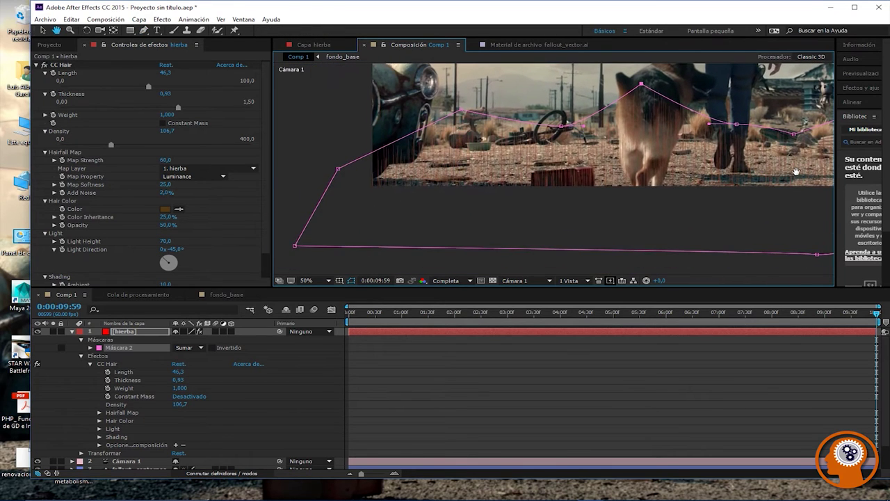
{"action": "left_click_drag", "start_coordinate": [339, 169], "coordinate": [335, 154]}
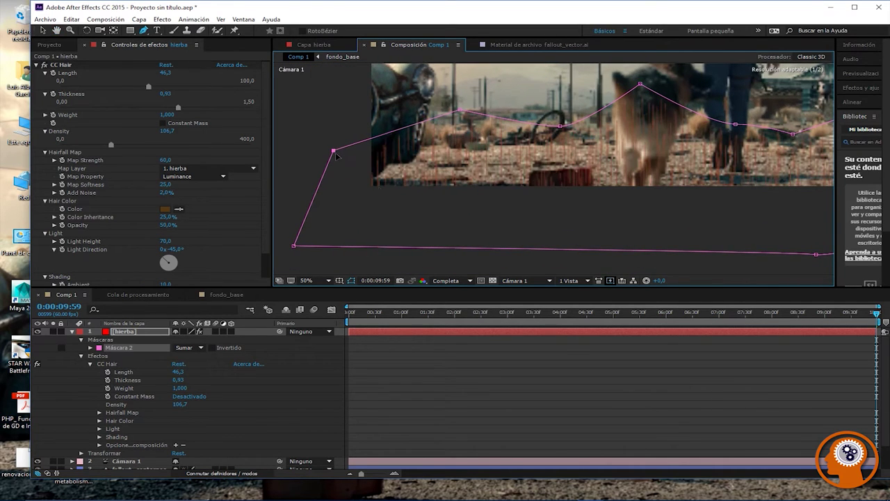
{"action": "left_click", "coordinate": [536, 214]}
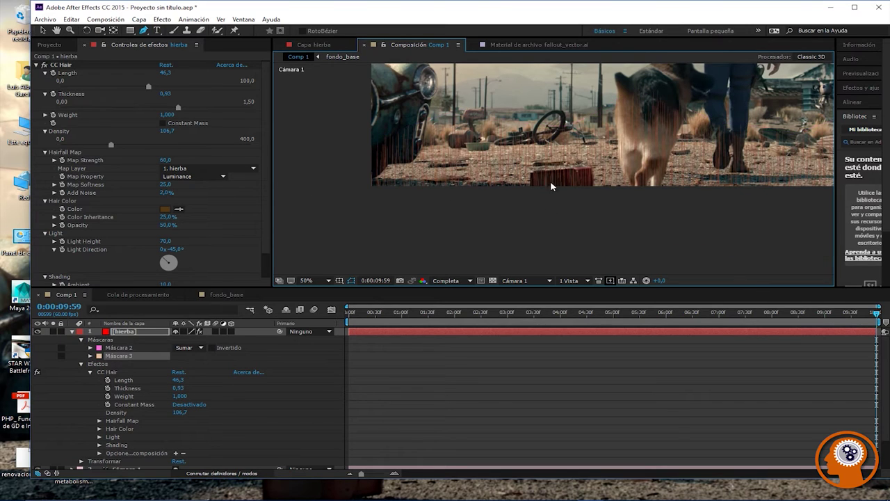
Step: Pan to reveal the Fallout 4 logo and start a preview playback
{"action": "key", "text": "space"}
{"action": "left_click_drag", "start_coordinate": [554, 111], "coordinate": [506, 207]}
{"action": "scroll", "coordinate": [501, 204], "scroll_direction": "up", "scroll_amount": 1}
{"action": "scroll", "coordinate": [500, 205], "scroll_direction": "down", "scroll_amount": 1}
{"action": "key", "text": "space"}
{"action": "scroll", "coordinate": [480, 229], "scroll_direction": "down", "scroll_amount": 1}
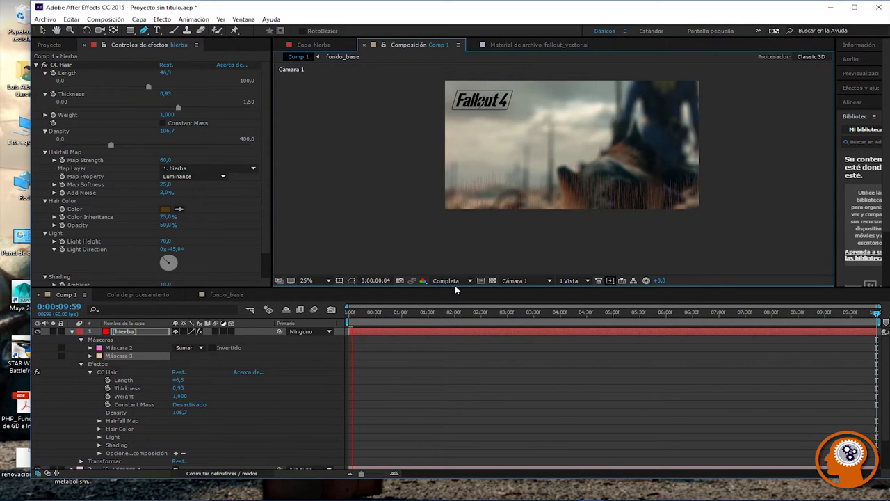
Step: Enlarge the viewer over the timeline, scrub to the clip's end and pan to the logo
{"action": "left_click_drag", "start_coordinate": [453, 285], "coordinate": [453, 412]}
{"action": "key", "text": "space"}
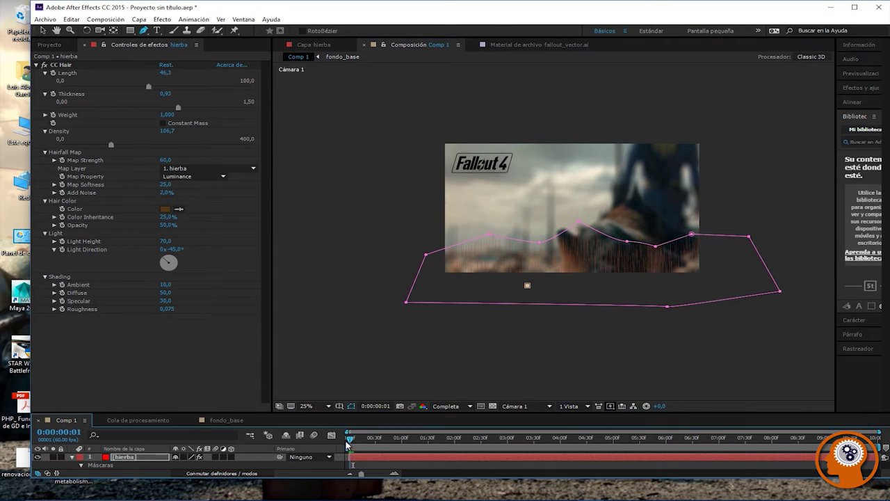
{"action": "left_click_drag", "start_coordinate": [334, 440], "coordinate": [875, 438]}
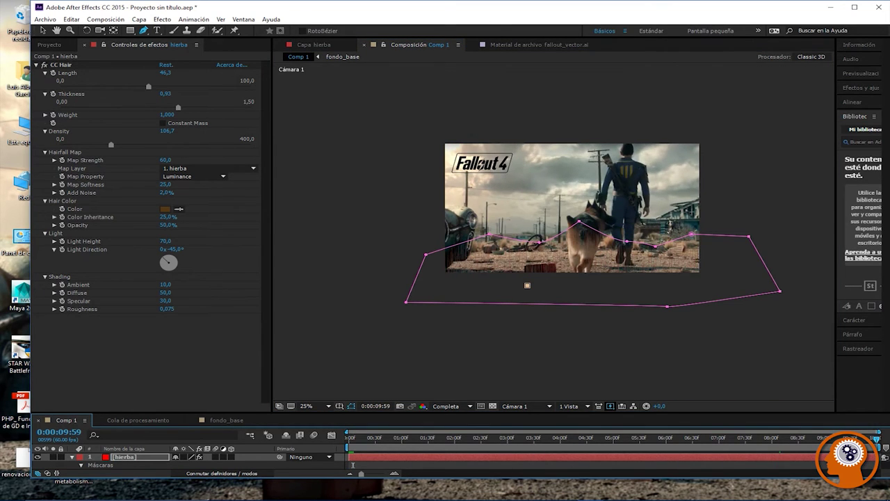
{"action": "scroll", "coordinate": [537, 279], "scroll_direction": "up", "scroll_amount": 2}
{"action": "key", "text": "h"}
{"action": "left_click_drag", "start_coordinate": [491, 230], "coordinate": [445, 282]}
{"action": "key", "text": "g"}
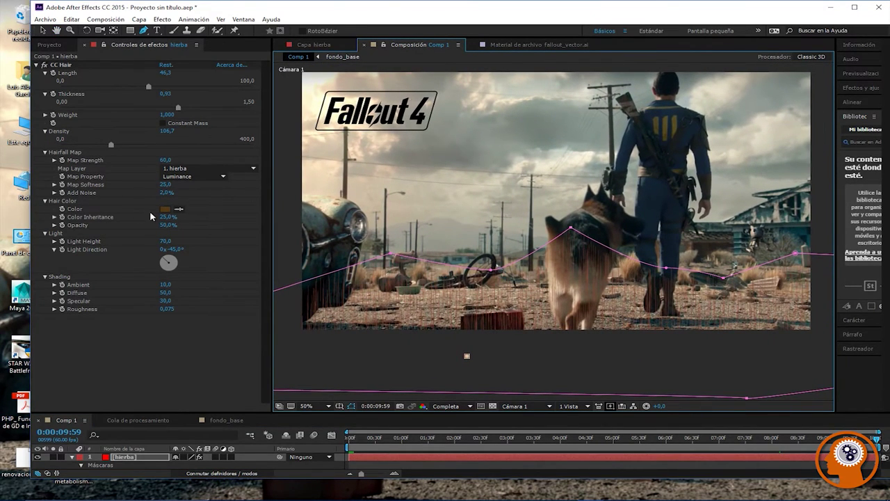
Step: Sample a tan Hair Color from the ground and set CC Hair Opacity to 79%
{"action": "left_click", "coordinate": [179, 208]}
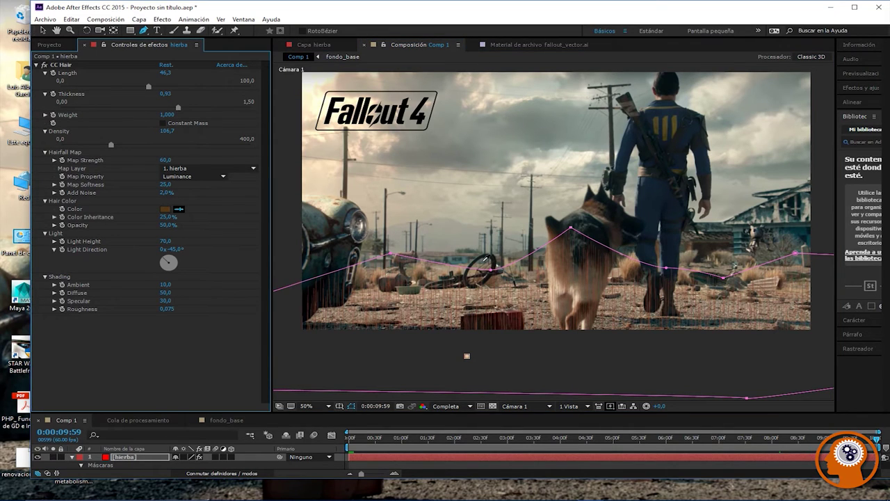
{"action": "left_click", "coordinate": [635, 260]}
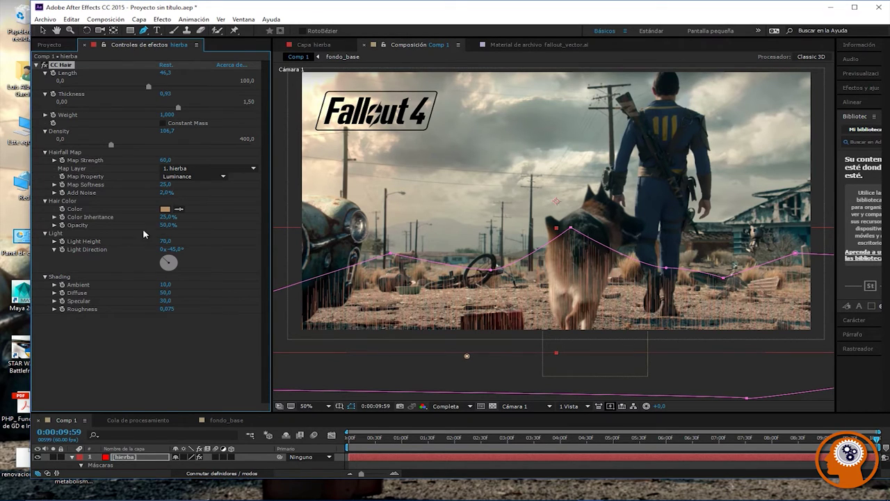
{"action": "left_click_drag", "start_coordinate": [164, 227], "coordinate": [187, 224]}
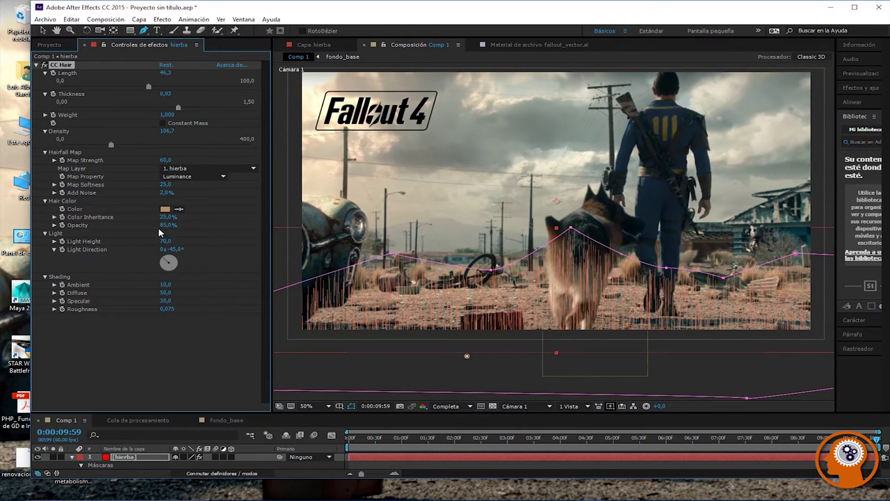
{"action": "left_click_drag", "start_coordinate": [160, 225], "coordinate": [165, 226]}
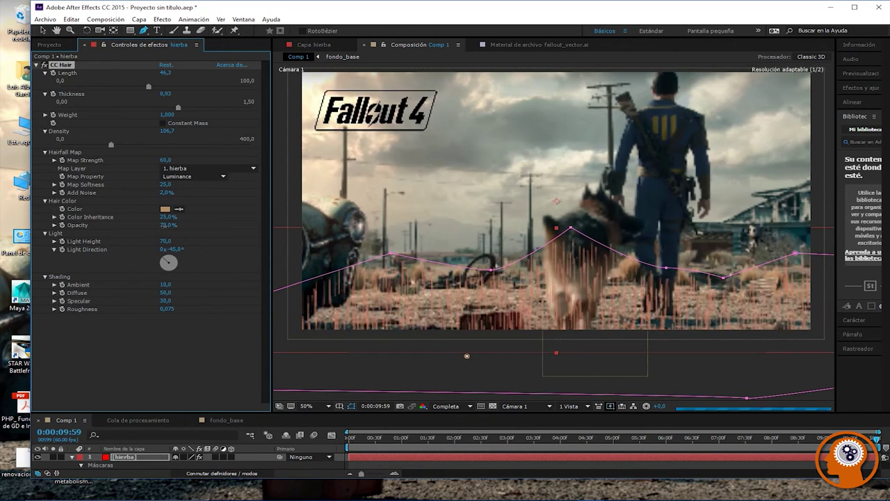
{"action": "left_click", "coordinate": [208, 327]}
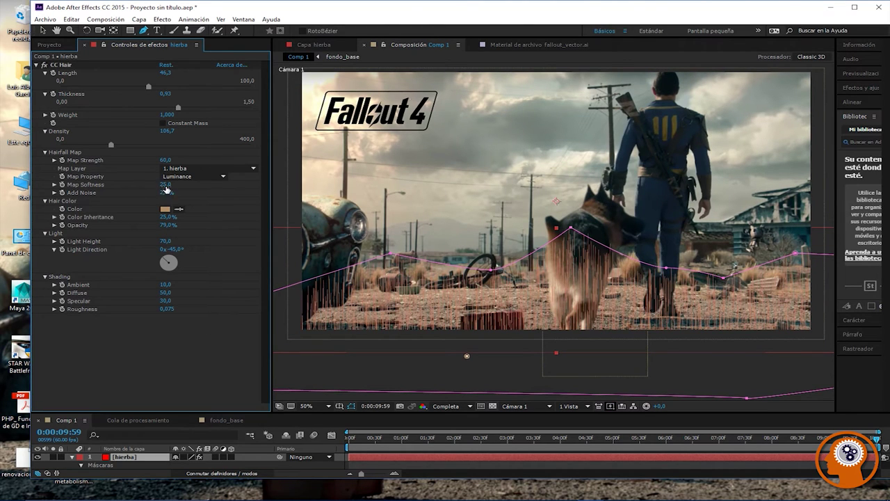
Step: Set CC Hair Map Softness to 41,3 after trying about 70
{"action": "left_click_drag", "start_coordinate": [164, 188], "coordinate": [208, 188]}
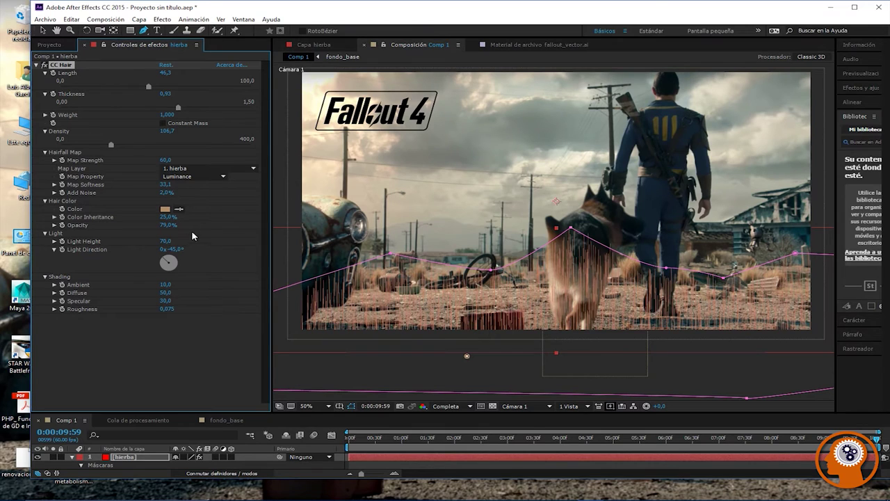
{"action": "left_click_drag", "start_coordinate": [165, 185], "coordinate": [227, 214]}
{"action": "left_click_drag", "start_coordinate": [184, 187], "coordinate": [289, 190]}
{"action": "left_click_drag", "start_coordinate": [167, 185], "coordinate": [138, 183]}
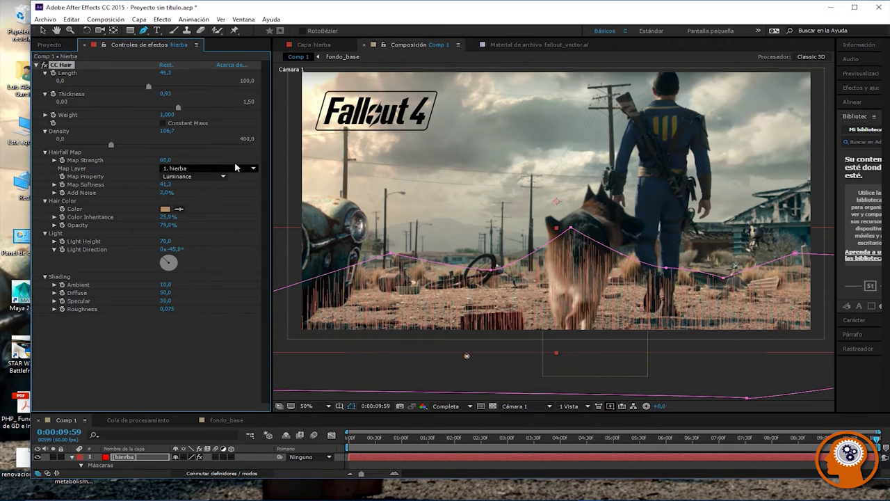
Step: Set hair Length to 81,6 and Density to 158,2, leaving Constant Mass off
{"action": "left_click_drag", "start_coordinate": [178, 108], "coordinate": [266, 120]}
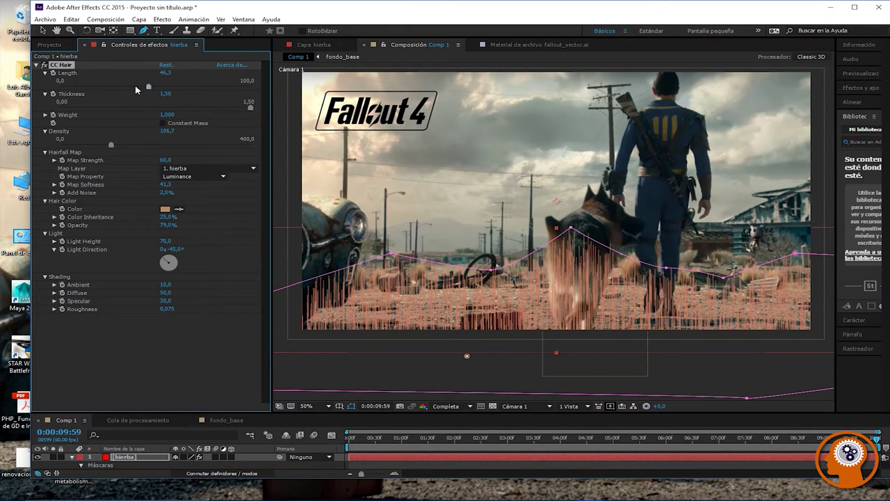
{"action": "left_click_drag", "start_coordinate": [144, 85], "coordinate": [215, 91]}
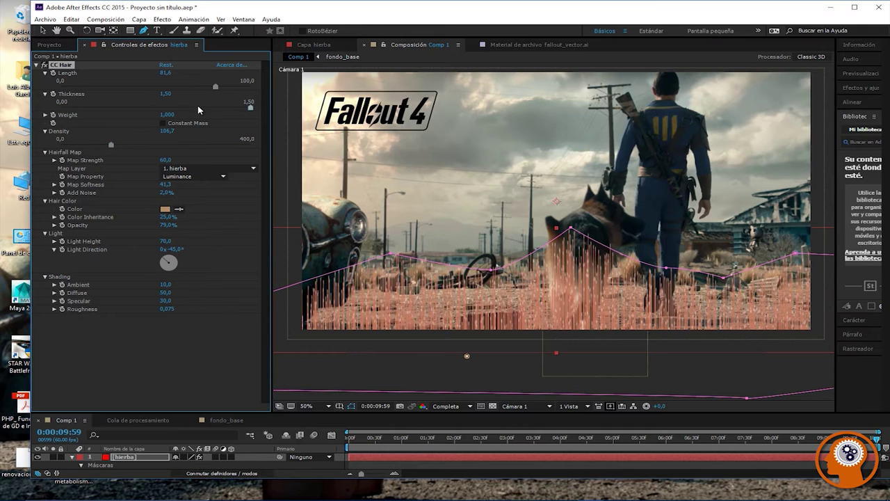
{"action": "left_click_drag", "start_coordinate": [247, 108], "coordinate": [184, 108]}
{"action": "left_click", "coordinate": [163, 123]}
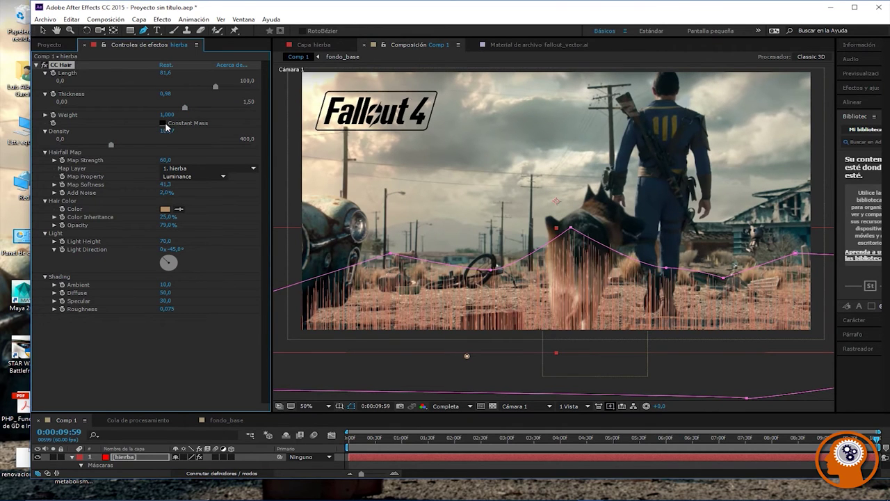
{"action": "left_click", "coordinate": [163, 124]}
{"action": "mouse_move", "coordinate": [110, 145]}
{"action": "left_mouse_down"}
{"action": "mouse_move", "coordinate": [143, 148]}
{"action": "mouse_move", "coordinate": [135, 146]}
{"action": "left_mouse_up"}
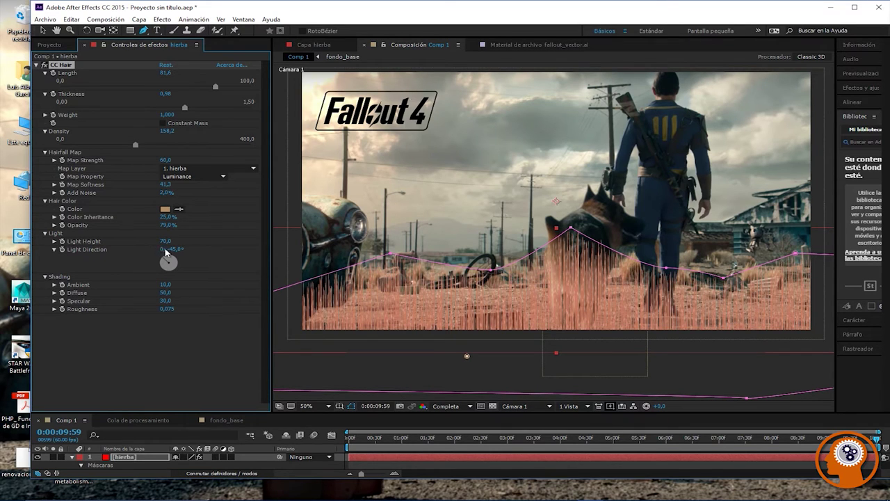
Step: Lower Color Inheritance to 6% and thicken the strands to 1,50
{"action": "mouse_move", "coordinate": [173, 218]}
{"action": "left_mouse_down"}
{"action": "mouse_move", "coordinate": [194, 219]}
{"action": "mouse_move", "coordinate": [165, 217]}
{"action": "left_mouse_up"}
{"action": "left_click_drag", "start_coordinate": [167, 221], "coordinate": [164, 217]}
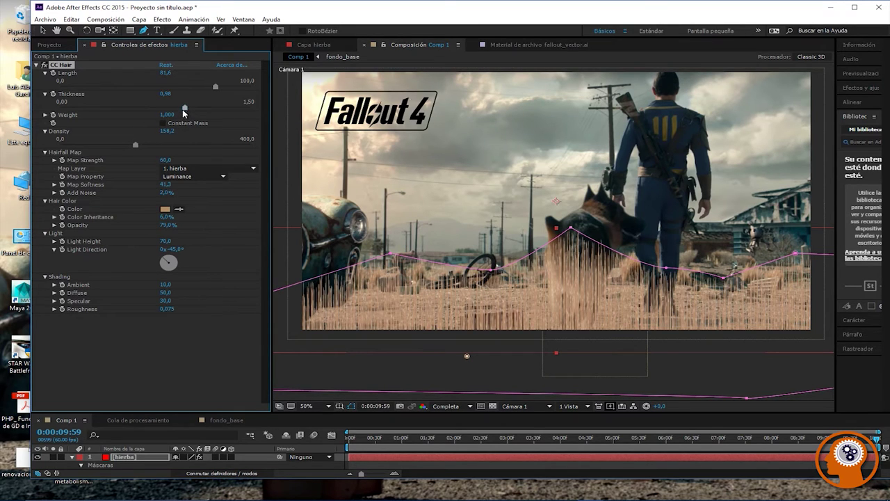
{"action": "left_click_drag", "start_coordinate": [192, 108], "coordinate": [252, 109]}
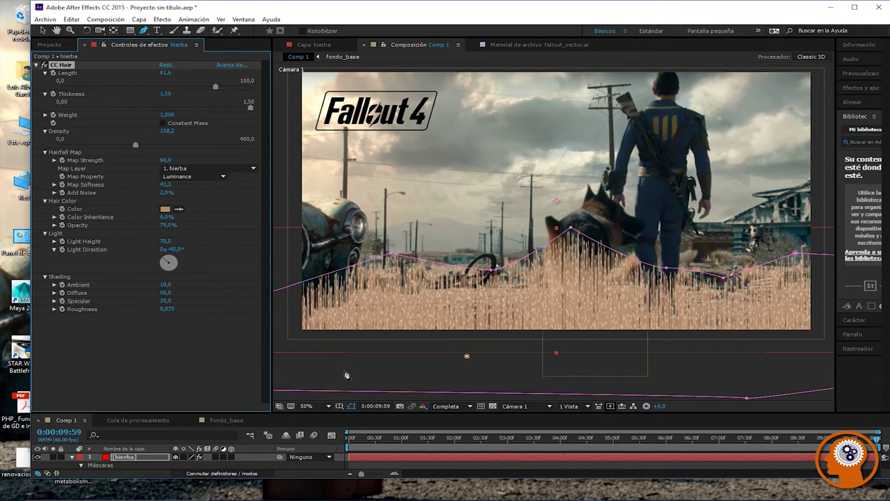
{"action": "left_click", "coordinate": [448, 406]}
Step: Switch the preview to half resolution and back to full
{"action": "left_click", "coordinate": [450, 440]}
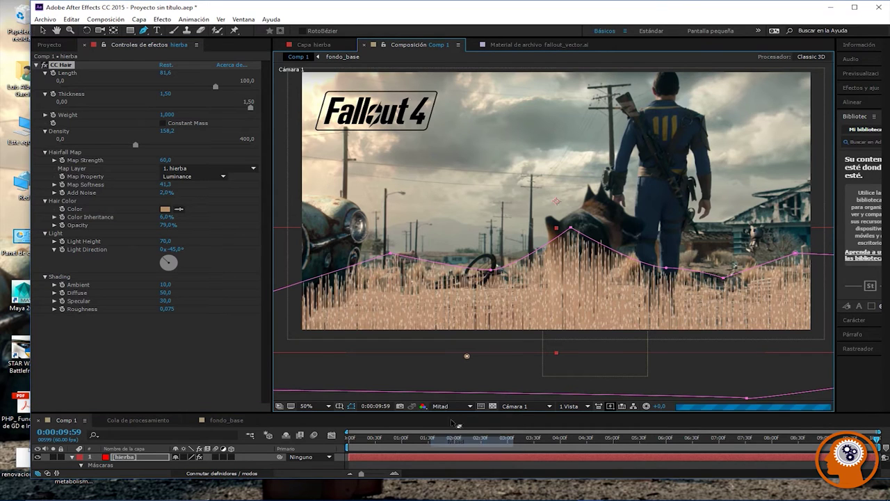
{"action": "left_click", "coordinate": [452, 406]}
{"action": "left_click", "coordinate": [452, 431]}
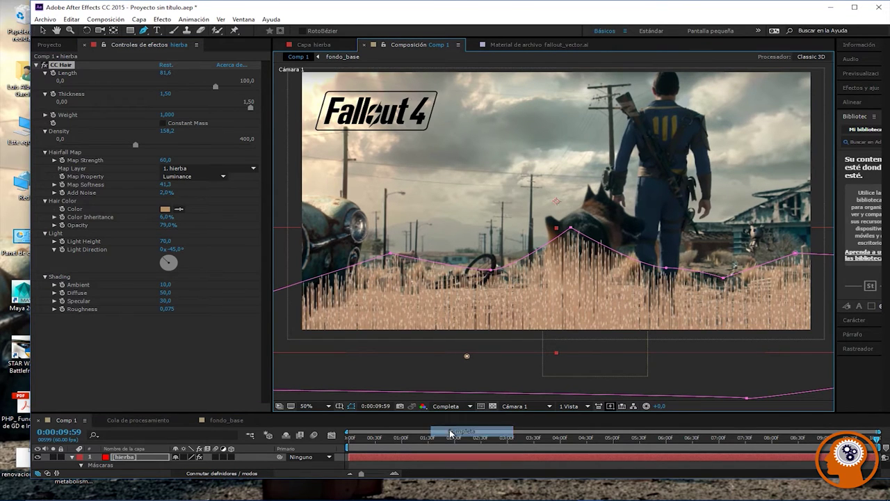
Step: Set Color Inheritance to 8% and Light Height to 53 after trying 90
{"action": "mouse_move", "coordinate": [163, 243]}
{"action": "left_mouse_down"}
{"action": "mouse_move", "coordinate": [153, 240]}
{"action": "mouse_move", "coordinate": [165, 241]}
{"action": "left_mouse_up"}
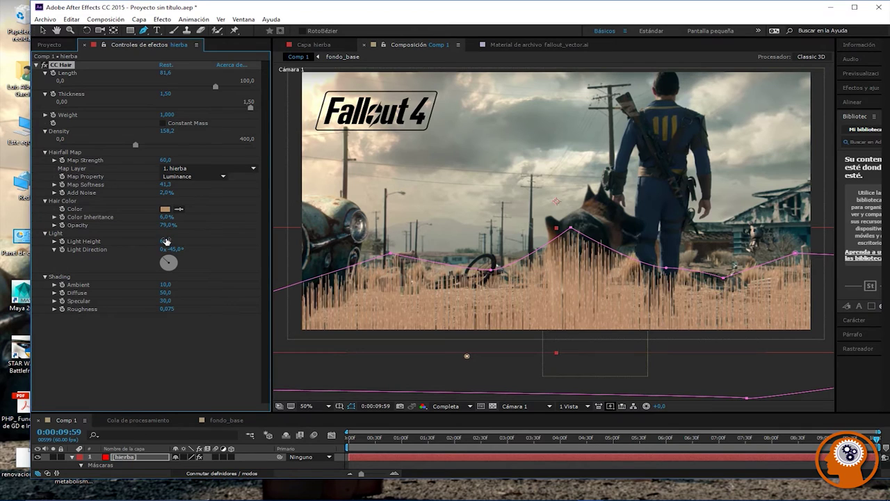
{"action": "mouse_move", "coordinate": [168, 240]}
{"action": "left_mouse_down"}
{"action": "mouse_move", "coordinate": [180, 238]}
{"action": "mouse_move", "coordinate": [150, 238]}
{"action": "mouse_move", "coordinate": [170, 241]}
{"action": "left_mouse_up"}
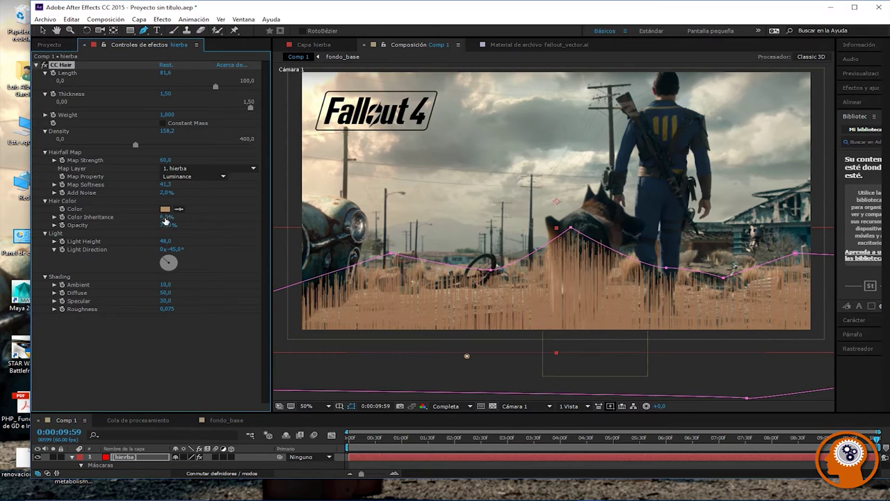
{"action": "left_click_drag", "start_coordinate": [166, 218], "coordinate": [166, 218]}
{"action": "left_click_drag", "start_coordinate": [164, 242], "coordinate": [170, 241]}
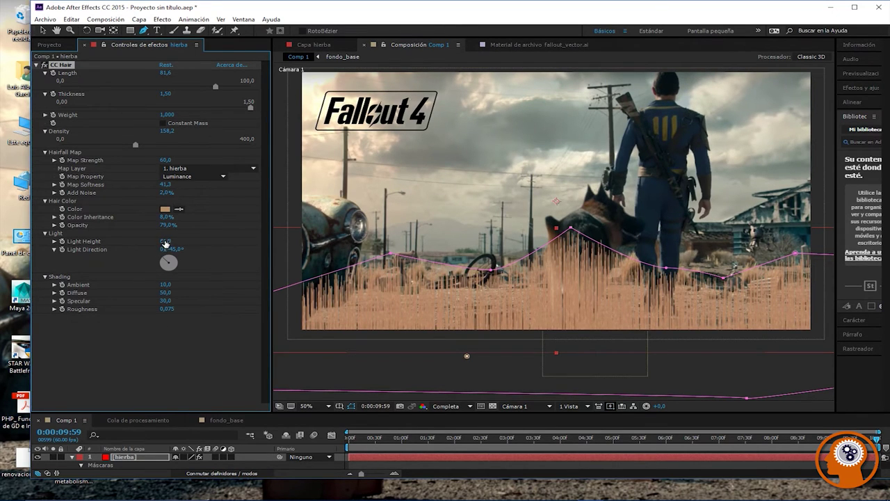
{"action": "left_click_drag", "start_coordinate": [165, 240], "coordinate": [161, 241]}
Step: Set the grass shading to Ambient 4 and Diffuse 45
{"action": "mouse_move", "coordinate": [160, 294]}
{"action": "left_mouse_down"}
{"action": "mouse_move", "coordinate": [206, 286]}
{"action": "mouse_move", "coordinate": [167, 285]}
{"action": "left_mouse_up"}
{"action": "left_click_drag", "start_coordinate": [167, 285], "coordinate": [166, 285]}
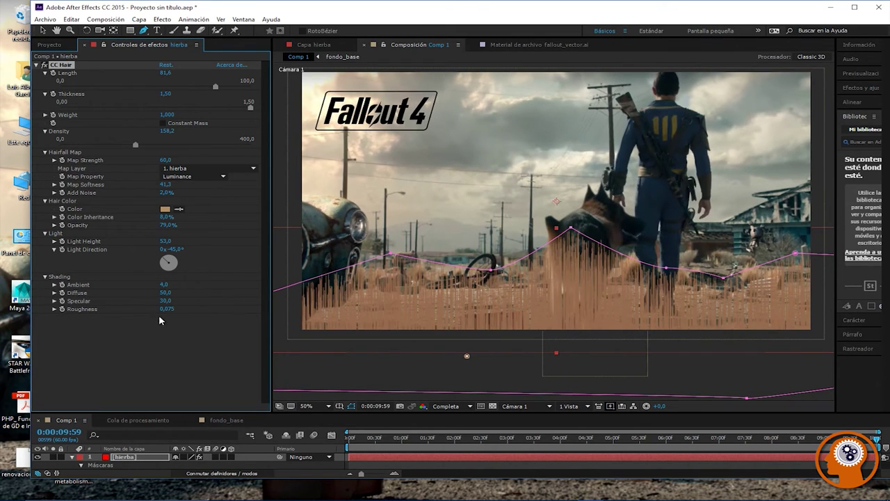
{"action": "mouse_move", "coordinate": [165, 292]}
{"action": "left_mouse_down"}
{"action": "mouse_move", "coordinate": [177, 294]}
{"action": "mouse_move", "coordinate": [162, 293]}
{"action": "left_mouse_up"}
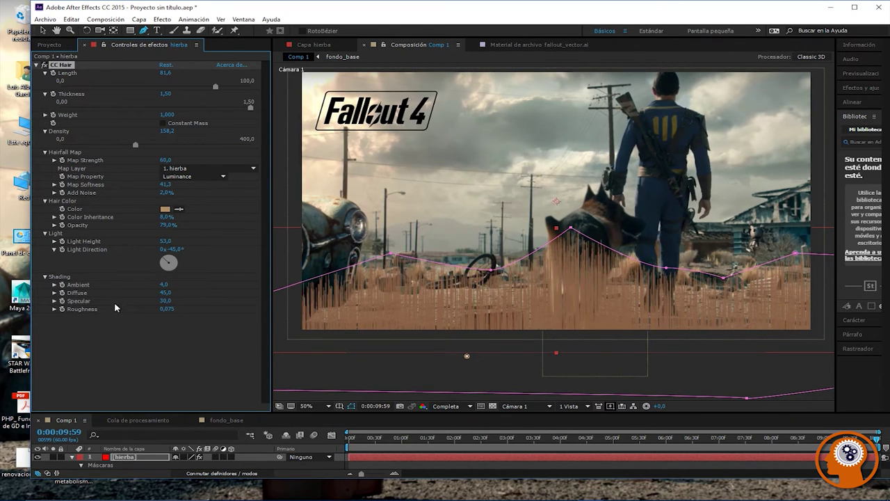
{"action": "left_click", "coordinate": [119, 352]}
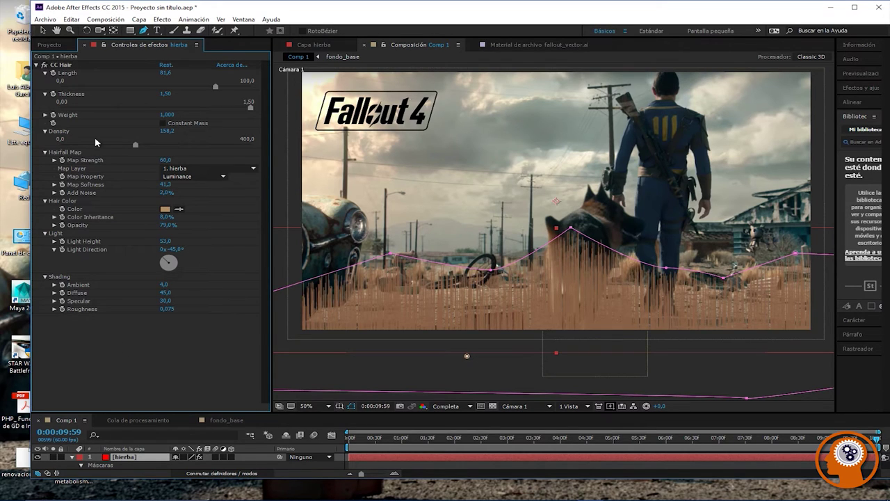
Step: Expand the Weight, Ambient, Diffuse, Specular, Roughness, Map Strength, Map Softness and Add Noise sliders
{"action": "left_click", "coordinate": [46, 115]}
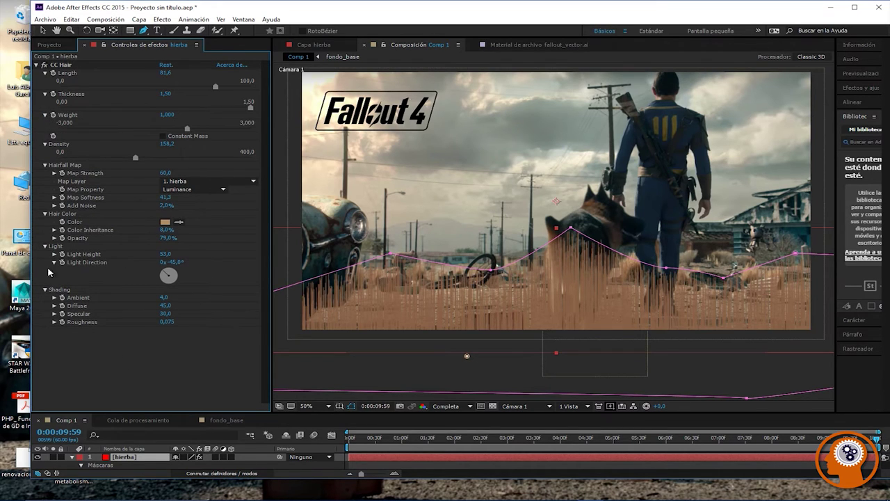
{"action": "left_click", "coordinate": [55, 322]}
{"action": "left_click", "coordinate": [55, 313]}
{"action": "left_click", "coordinate": [54, 305]}
{"action": "left_click", "coordinate": [54, 297]}
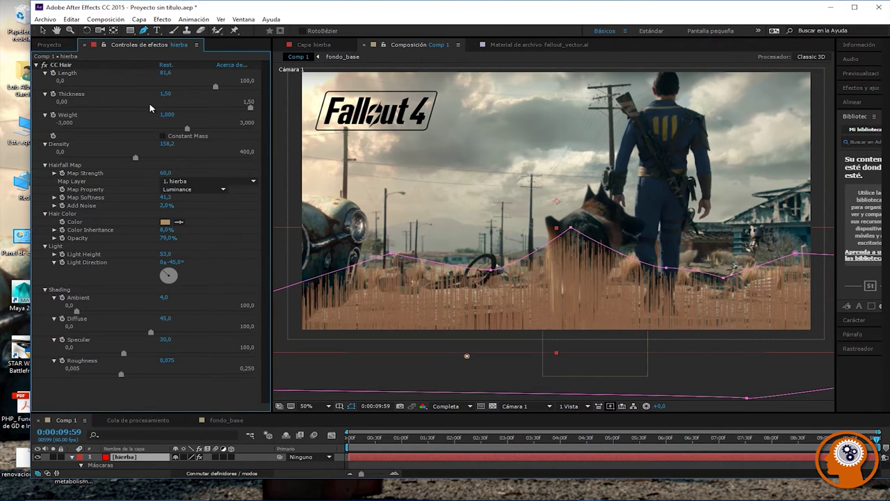
{"action": "left_click", "coordinate": [54, 174]}
{"action": "left_click", "coordinate": [54, 211]}
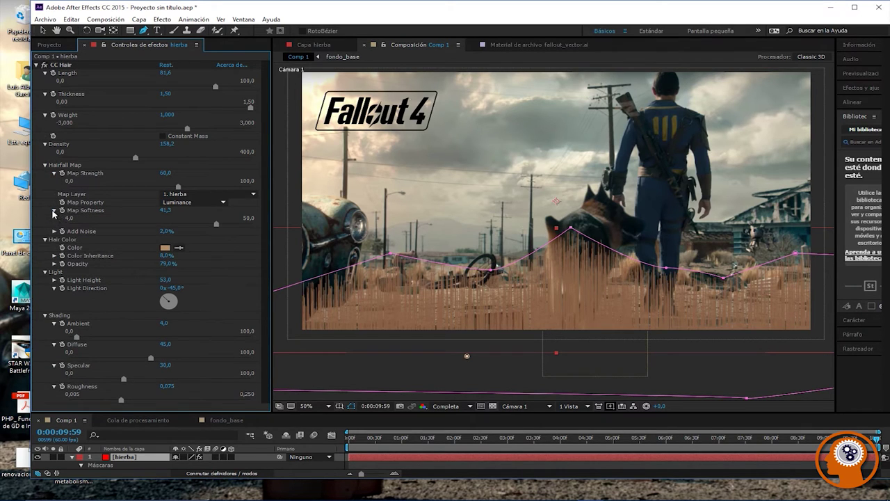
{"action": "left_click", "coordinate": [55, 231]}
Step: Set Add Noise to 43,3% and Color Inheritance to 0%
{"action": "left_click_drag", "start_coordinate": [73, 246], "coordinate": [144, 250]}
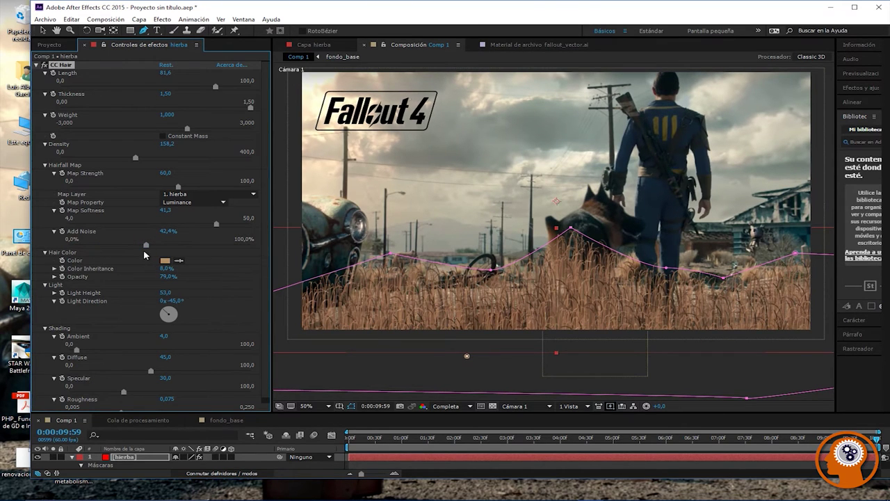
{"action": "left_click_drag", "start_coordinate": [146, 246], "coordinate": [149, 251]}
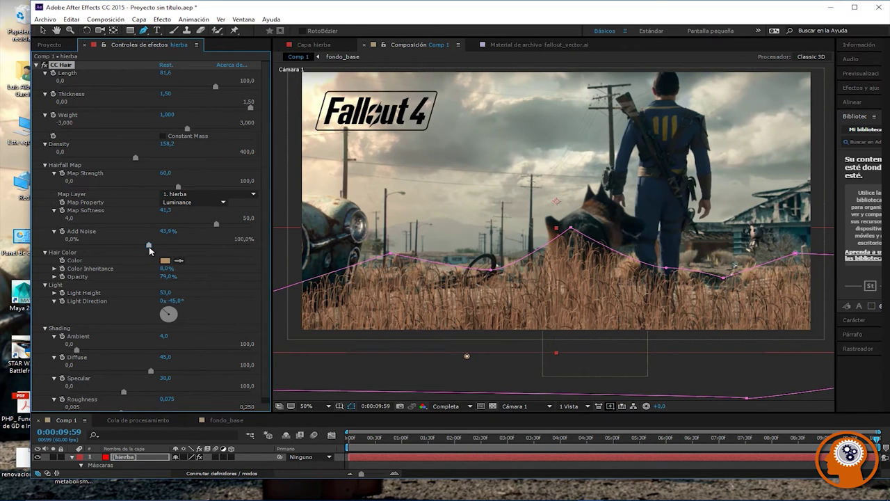
{"action": "left_click_drag", "start_coordinate": [150, 250], "coordinate": [148, 250]}
{"action": "mouse_move", "coordinate": [167, 267]}
{"action": "left_mouse_down"}
{"action": "mouse_move", "coordinate": [182, 268]}
{"action": "mouse_move", "coordinate": [171, 268]}
{"action": "left_mouse_up"}
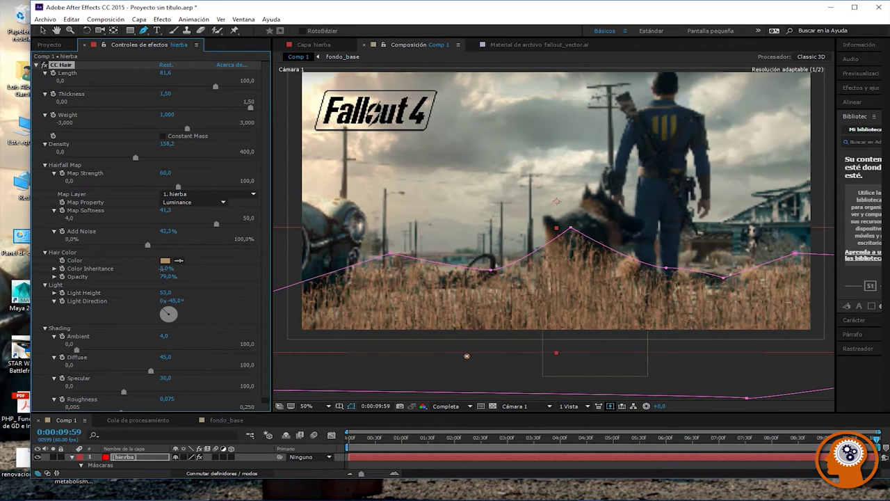
{"action": "left_click_drag", "start_coordinate": [167, 267], "coordinate": [161, 273]}
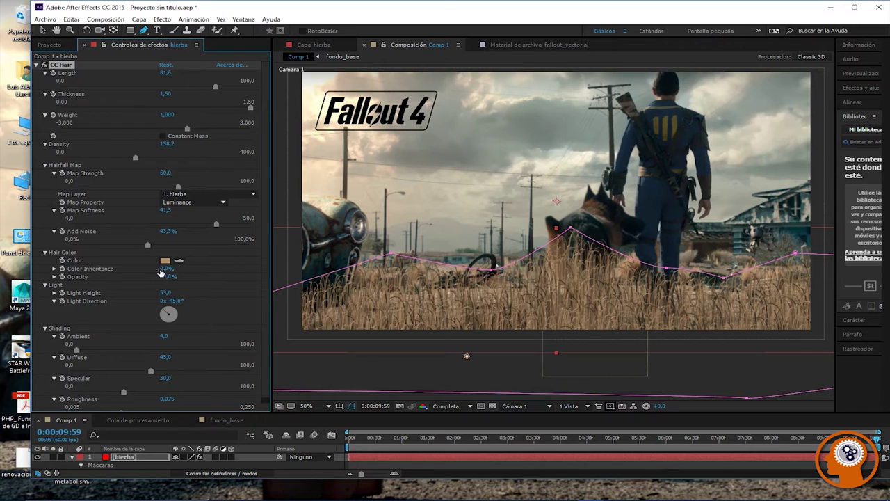
{"action": "left_click", "coordinate": [166, 268]}
Step: Sample a light tan grass colour from the image as the hair colour and set Opacity to 100%
{"action": "key", "text": "Return"}
{"action": "left_click", "coordinate": [690, 256]}
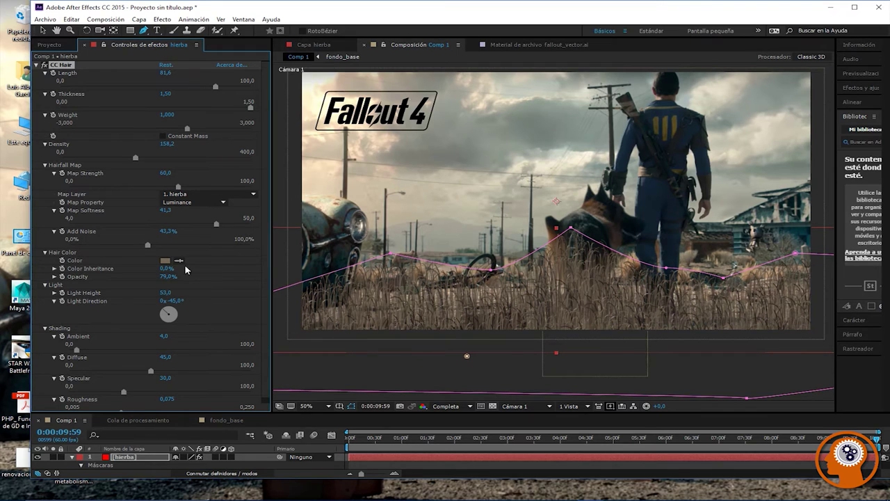
{"action": "left_click_drag", "start_coordinate": [170, 276], "coordinate": [198, 279]}
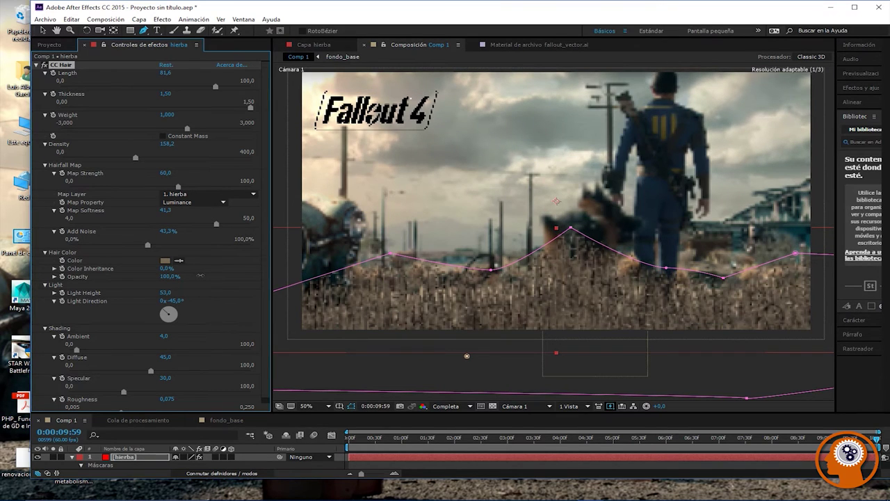
{"action": "left_click", "coordinate": [179, 260]}
{"action": "left_click", "coordinate": [744, 263]}
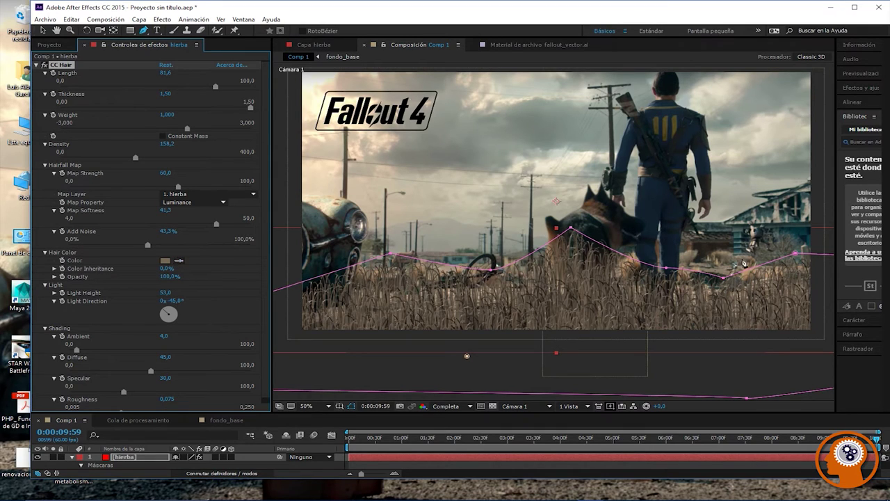
{"action": "left_click", "coordinate": [179, 260]}
{"action": "left_click", "coordinate": [462, 270]}
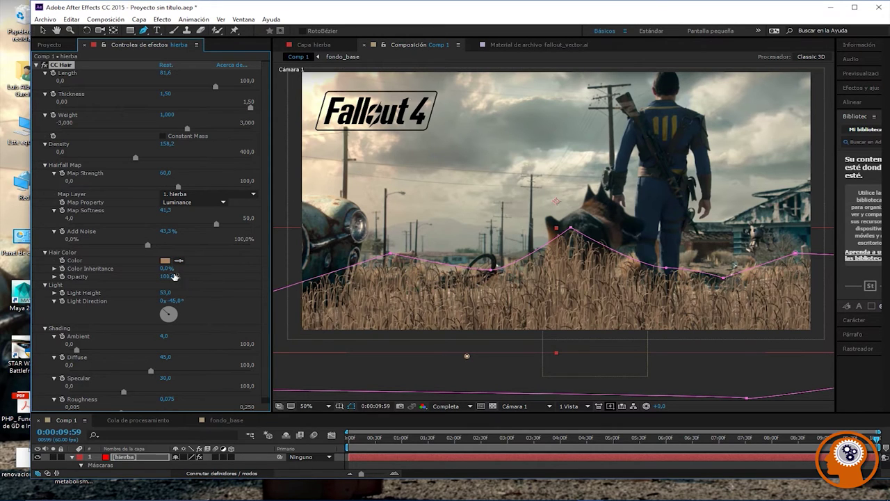
Step: Set Color Inheritance to 5%, raise Map Softness to 98,7 and keep Luminance as Map Property
{"action": "left_click_drag", "start_coordinate": [164, 269], "coordinate": [163, 270]}
{"action": "left_click_drag", "start_coordinate": [159, 215], "coordinate": [229, 212]}
{"action": "left_click_drag", "start_coordinate": [167, 211], "coordinate": [250, 213]}
{"action": "left_click", "coordinate": [220, 203]}
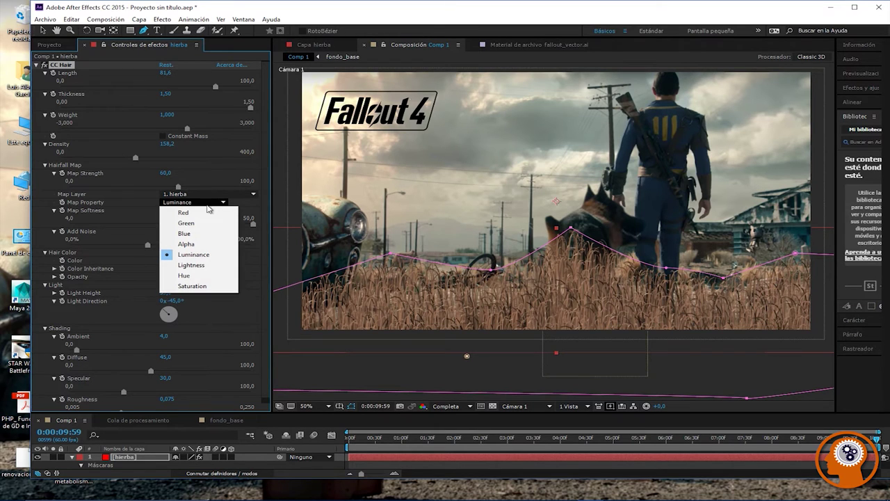
{"action": "left_click", "coordinate": [255, 205]}
Step: Set CC Hair Map Softness to 98,7, Length to 98,1 and Density to 138,2
{"action": "left_click_drag", "start_coordinate": [165, 210], "coordinate": [277, 216]}
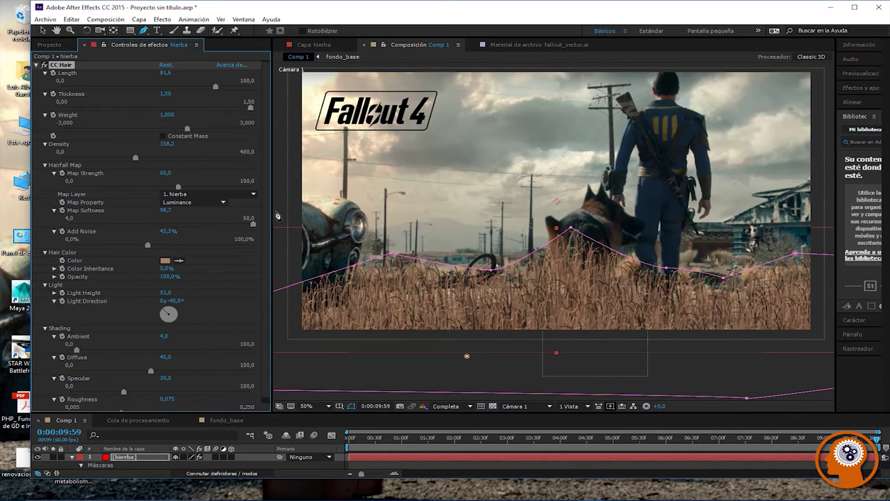
{"action": "left_click_drag", "start_coordinate": [135, 158], "coordinate": [144, 159]}
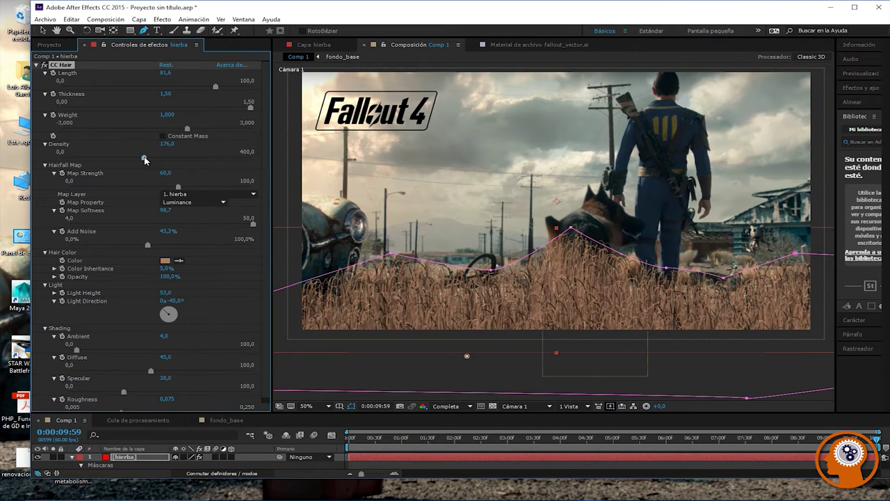
{"action": "left_click_drag", "start_coordinate": [215, 87], "coordinate": [247, 87]}
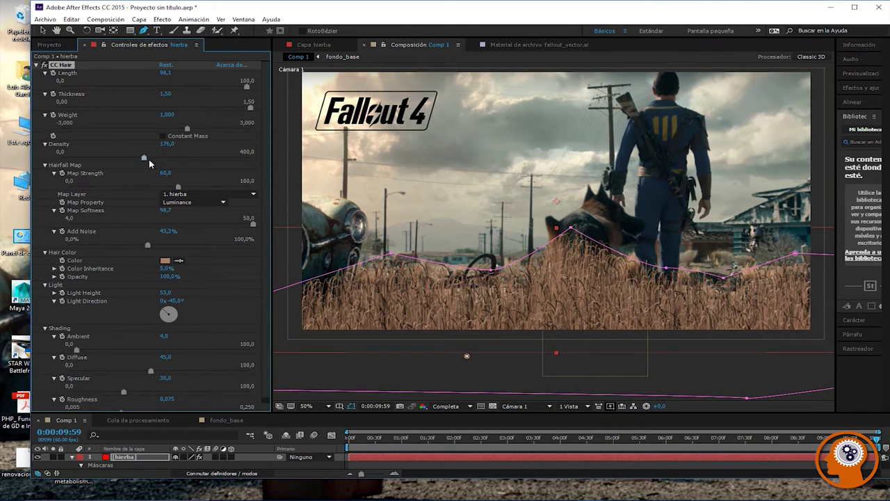
{"action": "left_click_drag", "start_coordinate": [144, 160], "coordinate": [127, 159]}
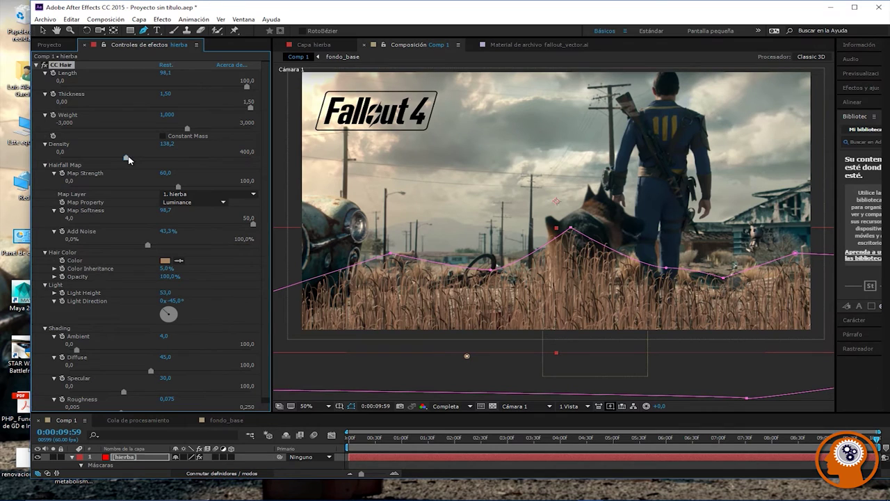
{"action": "scroll", "coordinate": [132, 314], "scroll_direction": "down", "scroll_amount": 1}
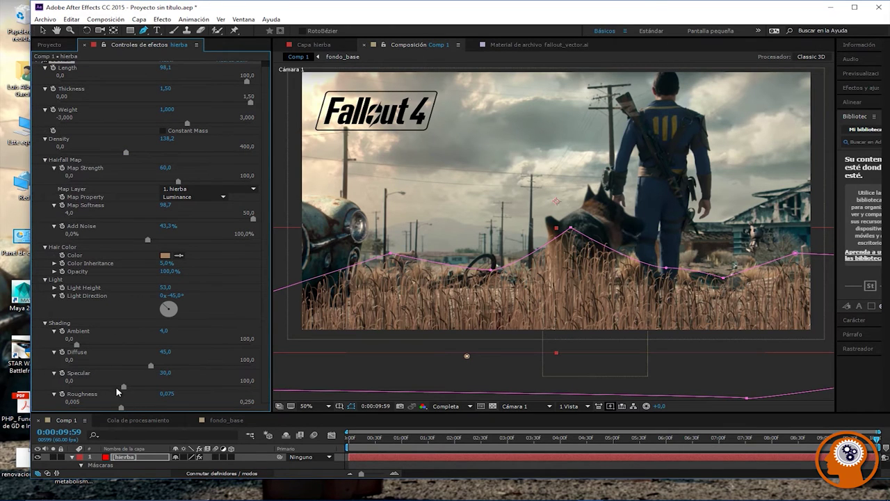
Step: Set Specular to 27,5, Map Softness to 104,1 and Light Height to exactly 73
{"action": "mouse_move", "coordinate": [123, 389]}
{"action": "left_mouse_down"}
{"action": "mouse_move", "coordinate": [217, 389]}
{"action": "mouse_move", "coordinate": [79, 387]}
{"action": "mouse_move", "coordinate": [119, 389]}
{"action": "left_mouse_up"}
{"action": "scroll", "coordinate": [139, 187], "scroll_direction": "up", "scroll_amount": 1}
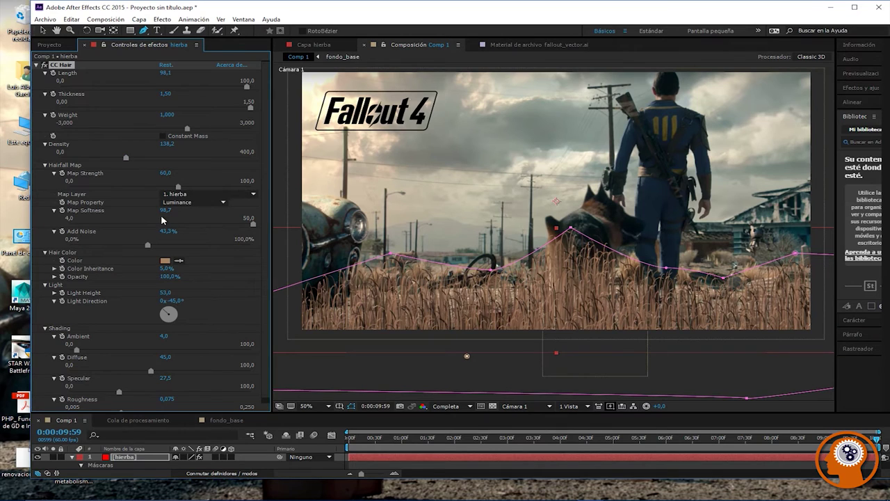
{"action": "left_click_drag", "start_coordinate": [165, 212], "coordinate": [189, 217]}
{"action": "left_click_drag", "start_coordinate": [164, 293], "coordinate": [178, 296]}
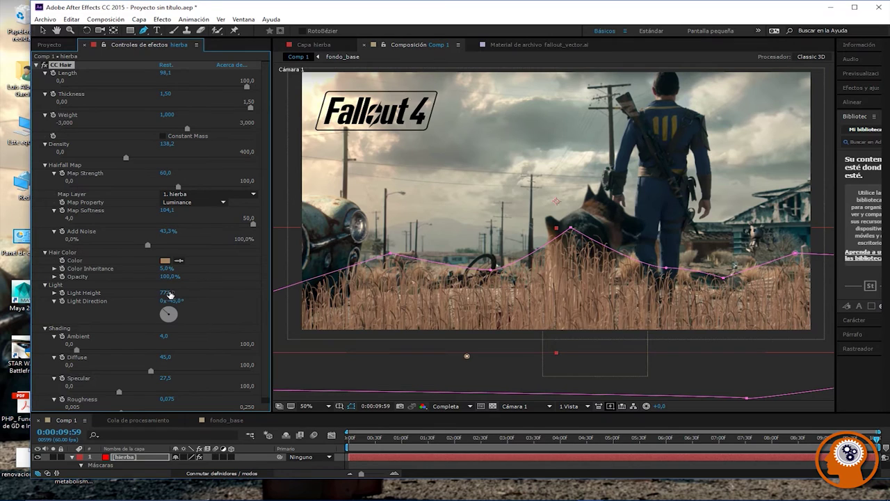
{"action": "mouse_move", "coordinate": [164, 296]}
{"action": "left_mouse_down"}
{"action": "mouse_move", "coordinate": [174, 295]}
{"action": "mouse_move", "coordinate": [160, 296]}
{"action": "left_mouse_up"}
{"action": "left_click", "coordinate": [166, 293]}
{"action": "type", "text": "73"}
{"action": "key", "text": "Return"}
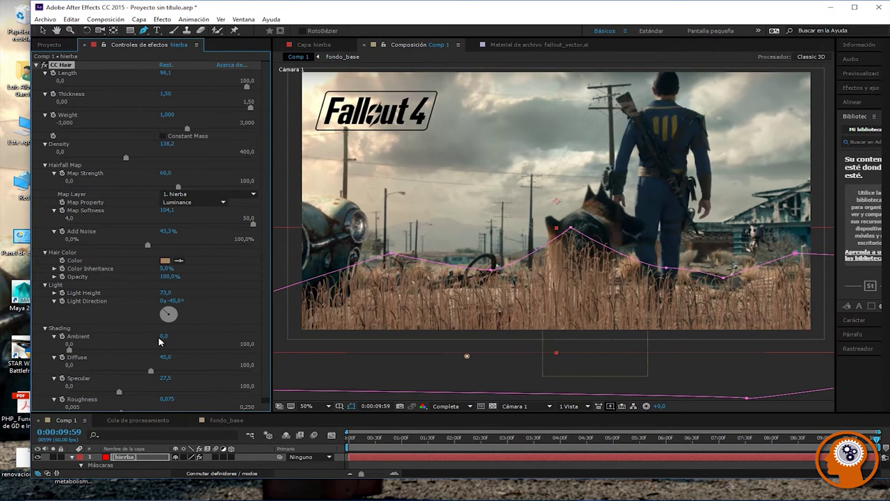
Step: Set Ambient to 0, Diffuse to 49,7 and Roughness to 0,080, then zoom the viewer to 25%
{"action": "left_click_drag", "start_coordinate": [165, 336], "coordinate": [163, 338]}
{"action": "mouse_move", "coordinate": [151, 371]}
{"action": "left_mouse_down"}
{"action": "mouse_move", "coordinate": [195, 376]}
{"action": "mouse_move", "coordinate": [143, 372]}
{"action": "mouse_move", "coordinate": [160, 373]}
{"action": "left_mouse_up"}
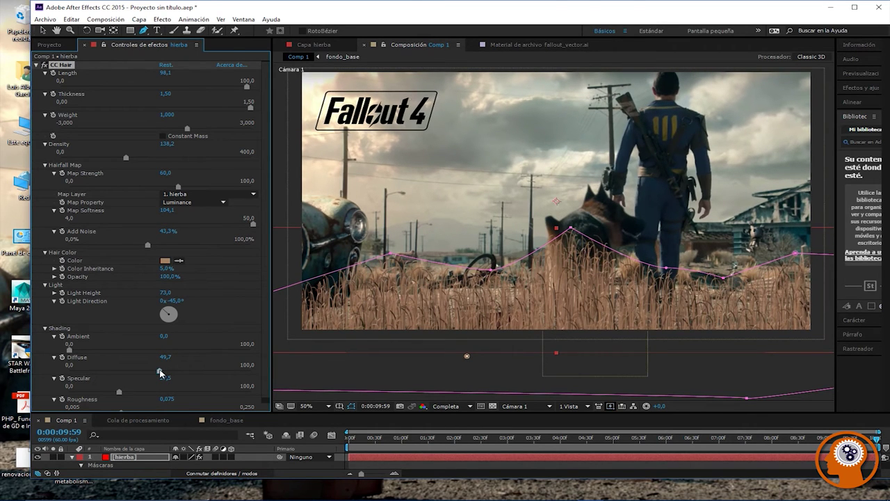
{"action": "scroll", "coordinate": [142, 377], "scroll_direction": "down", "scroll_amount": 1}
{"action": "left_click_drag", "start_coordinate": [121, 407], "coordinate": [126, 411]}
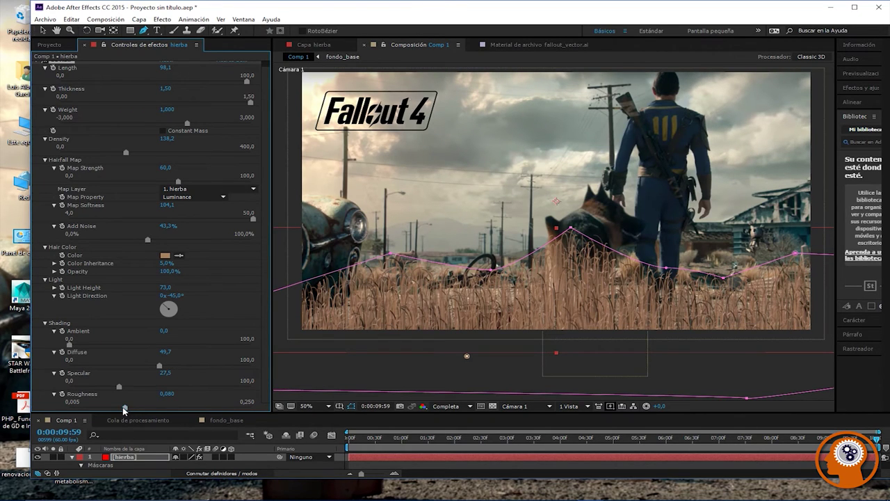
{"action": "key", "text": "comma"}
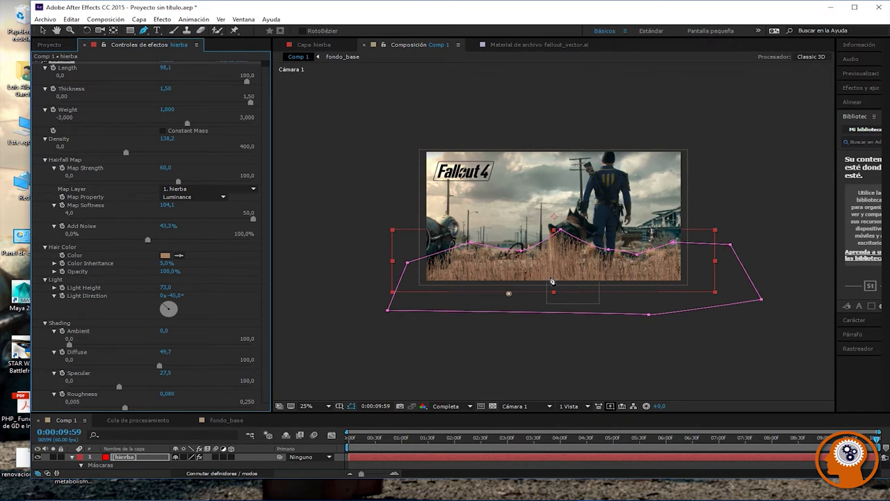
Step: Enlarge the Timeline panel to show hierba's masks and CC Hair properties
{"action": "left_click_drag", "start_coordinate": [182, 411], "coordinate": [238, 250]}
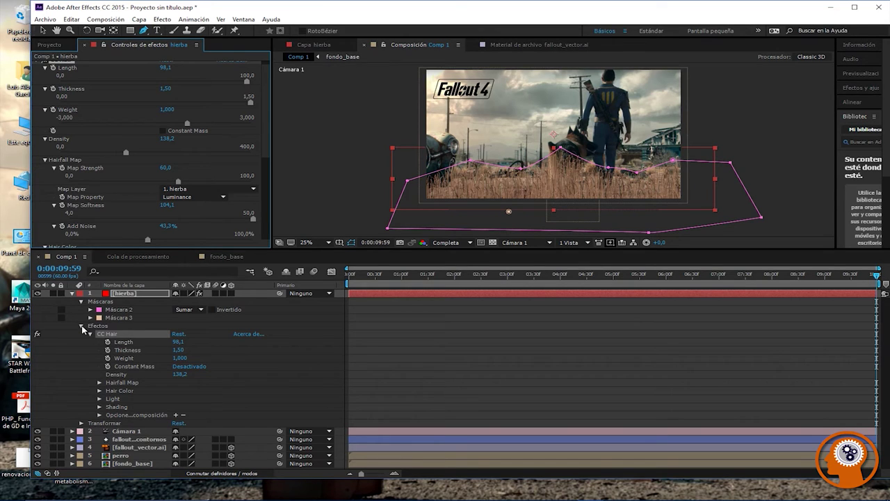
Step: Collapse hierba's Effects and Transform groups, make it a 3D layer, and enlarge the viewer
{"action": "left_click", "coordinate": [81, 325]}
{"action": "left_click", "coordinate": [81, 334]}
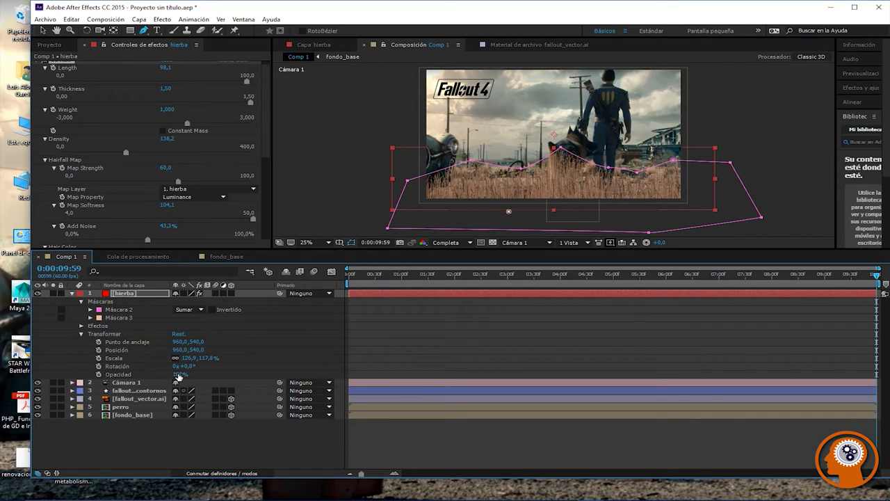
{"action": "left_click", "coordinate": [81, 334]}
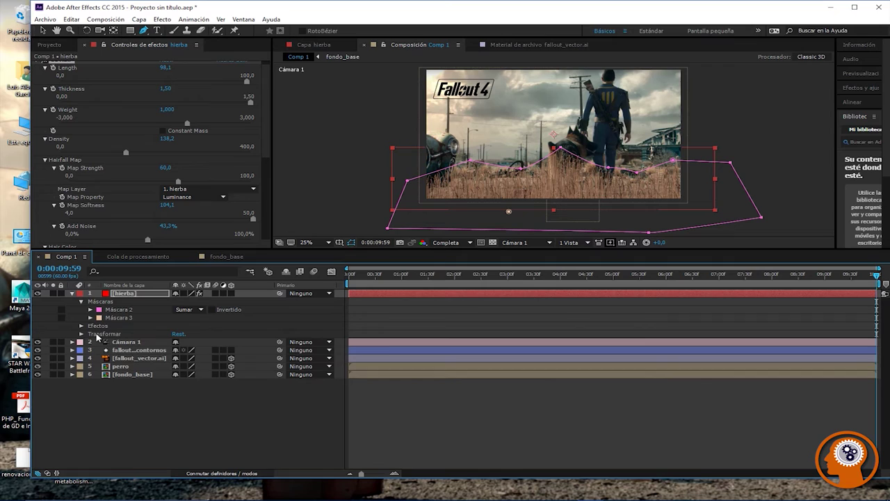
{"action": "left_click", "coordinate": [231, 293]}
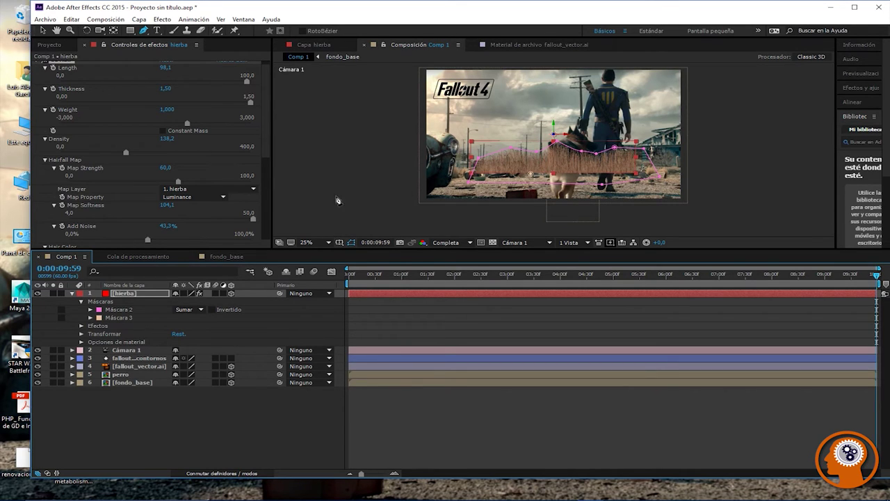
{"action": "left_click_drag", "start_coordinate": [528, 263], "coordinate": [517, 446]}
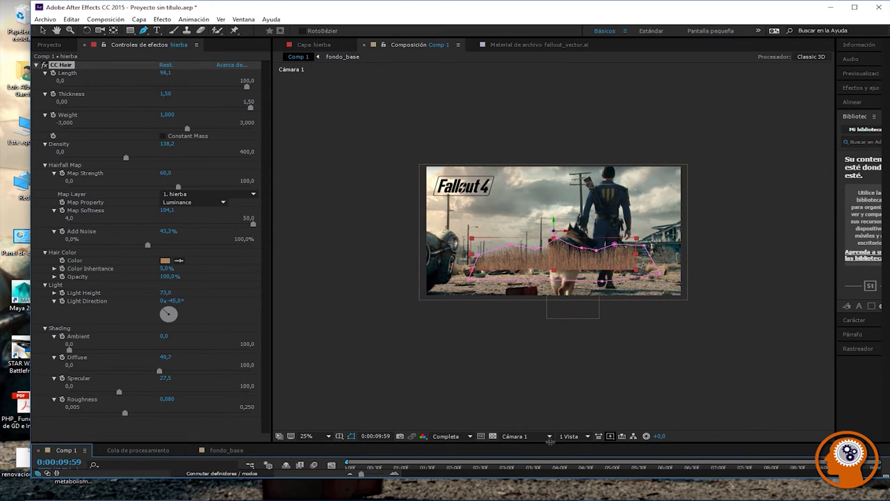
Step: Switch the viewer to 2 Views – Horizontal, widen it, and fit both views up to 100%
{"action": "left_click", "coordinate": [572, 436]}
{"action": "left_click", "coordinate": [585, 352]}
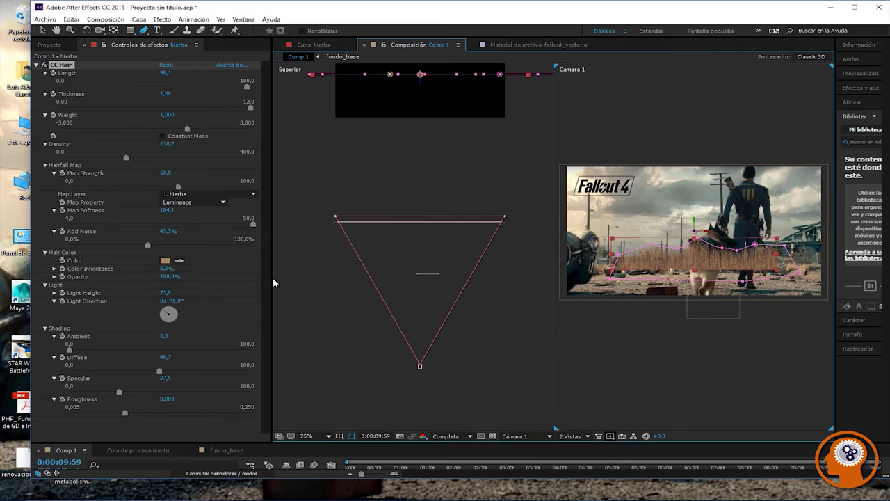
{"action": "left_click", "coordinate": [36, 65]}
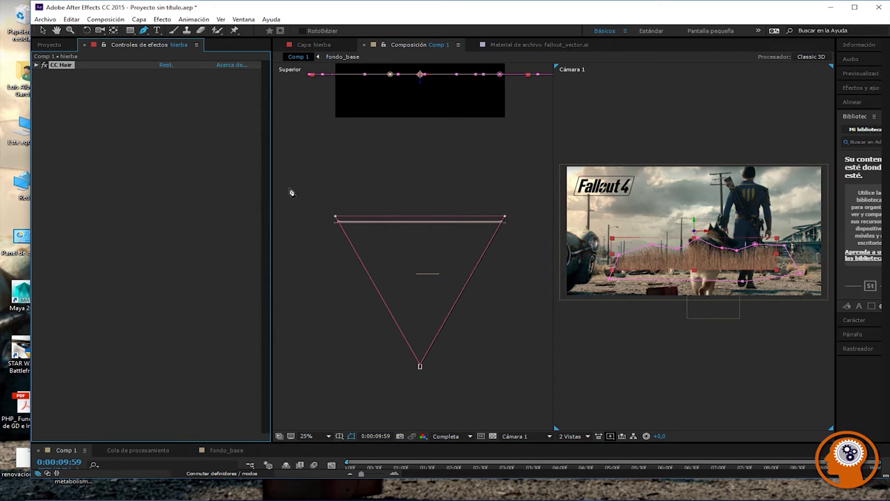
{"action": "left_click_drag", "start_coordinate": [274, 192], "coordinate": [72, 184]}
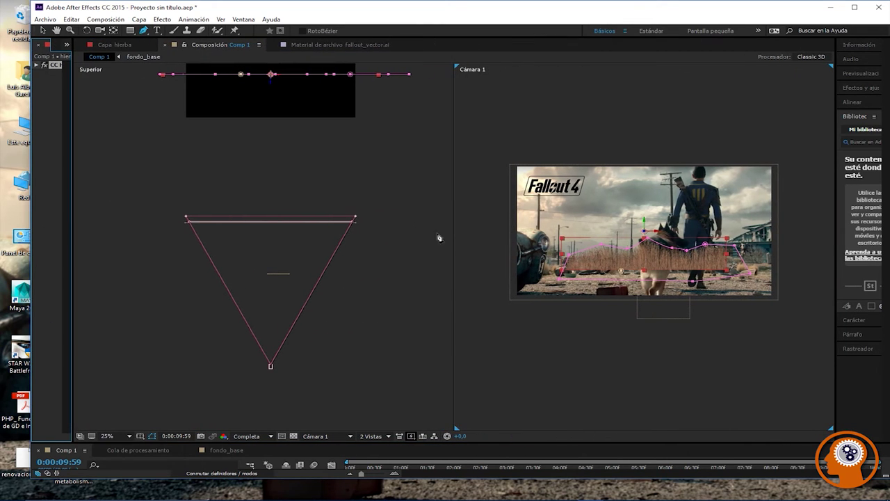
{"action": "left_click", "coordinate": [117, 437]}
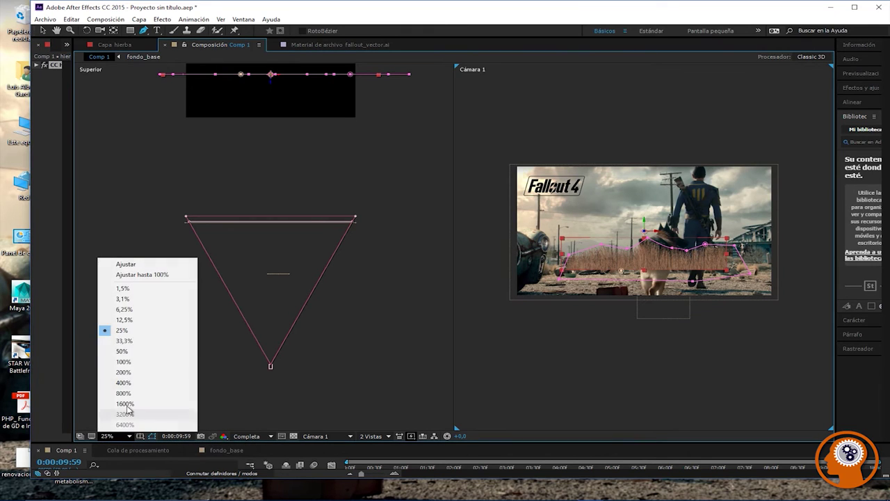
{"action": "left_click", "coordinate": [126, 276]}
{"action": "left_click", "coordinate": [152, 436]}
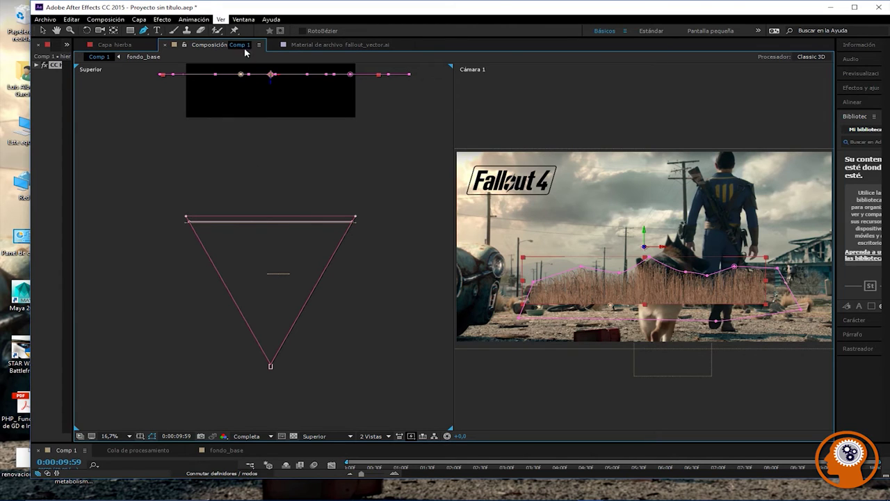
Step: Drag the hierba layer toward the camera in the Top view and preview at 0:00:08:04
{"action": "left_click", "coordinate": [42, 30]}
{"action": "left_click_drag", "start_coordinate": [270, 91], "coordinate": [269, 291]}
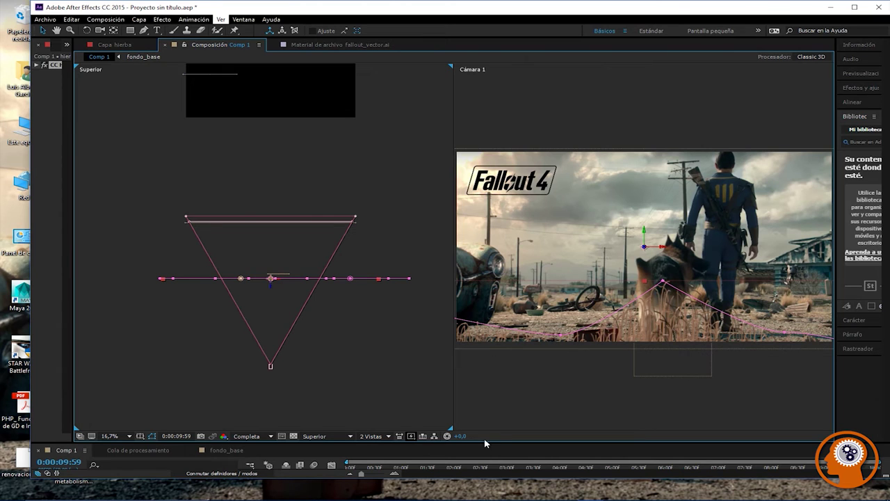
{"action": "left_click_drag", "start_coordinate": [485, 441], "coordinate": [506, 326]}
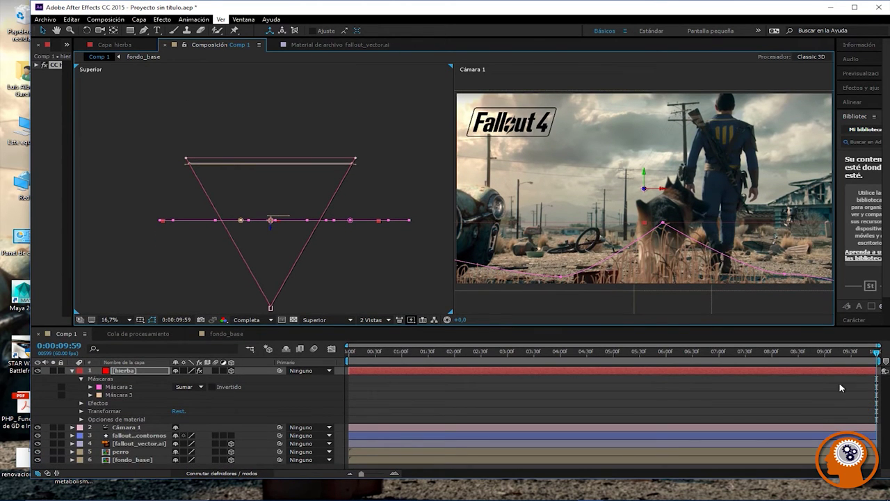
{"action": "left_click_drag", "start_coordinate": [878, 355], "coordinate": [878, 375]}
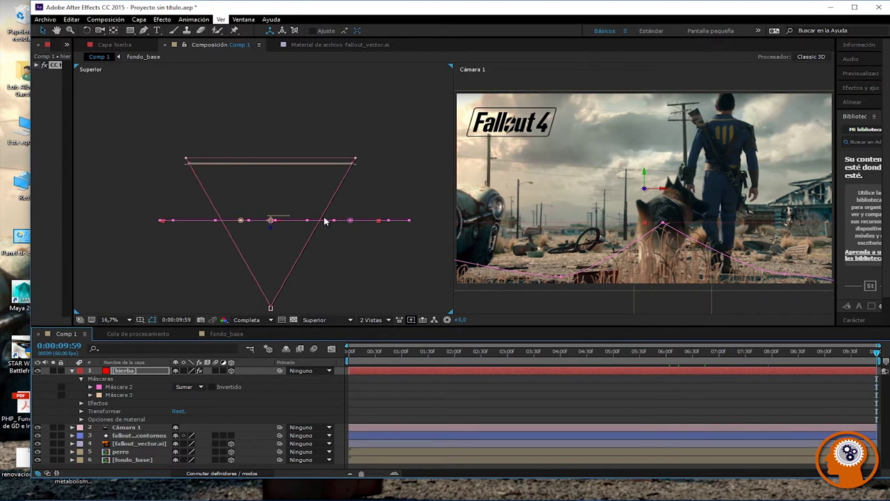
Step: Nudge the hierba layer slightly back in depth and reselect it to show its mask
{"action": "left_click", "coordinate": [141, 372]}
{"action": "left_click_drag", "start_coordinate": [271, 224], "coordinate": [278, 203]}
{"action": "left_click", "coordinate": [155, 256]}
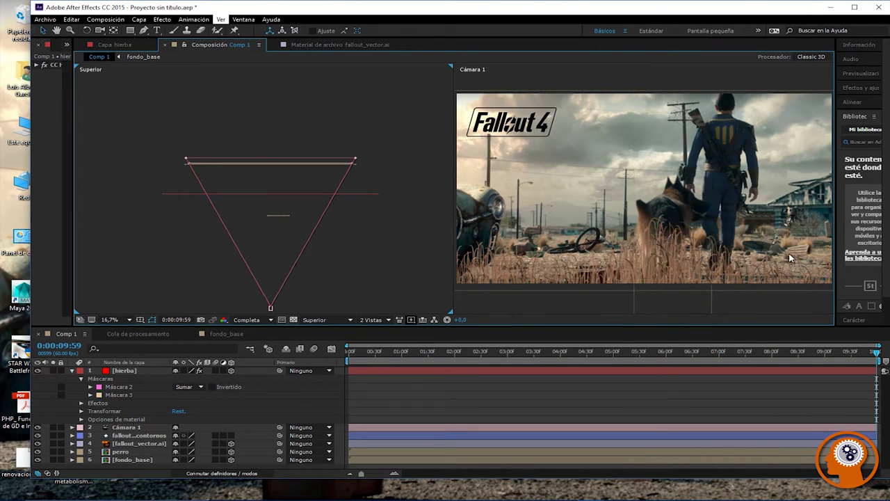
{"action": "left_click", "coordinate": [650, 263]}
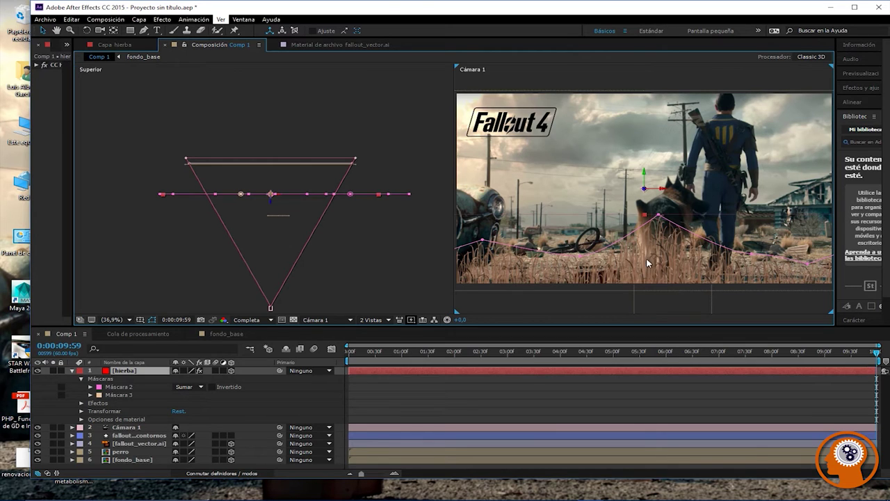
Step: Turn the hierba layer's Casts Shadows (Proyecta sombras) to On, then collapse its properties
{"action": "left_click", "coordinate": [81, 419]}
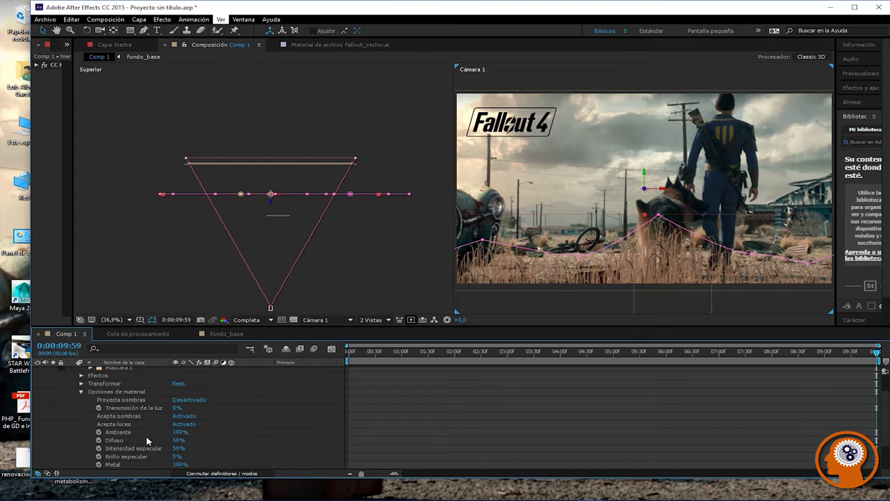
{"action": "scroll", "coordinate": [147, 440], "scroll_direction": "down", "scroll_amount": 1}
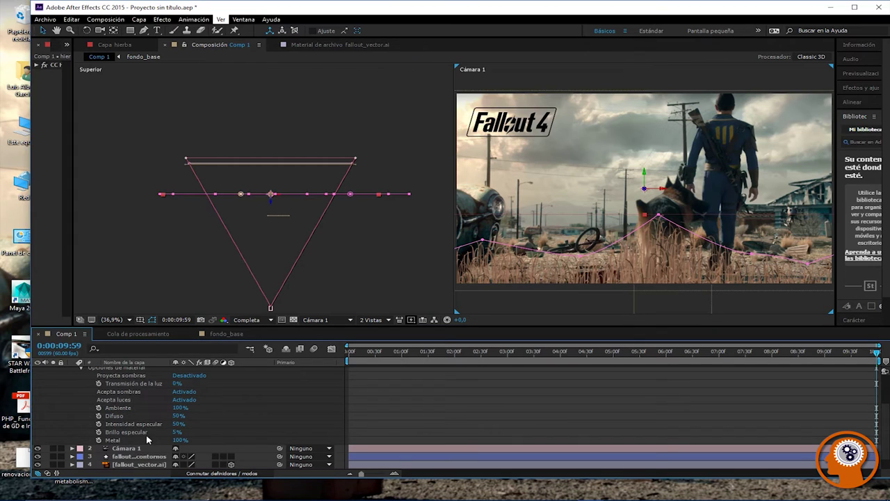
{"action": "left_click", "coordinate": [187, 375]}
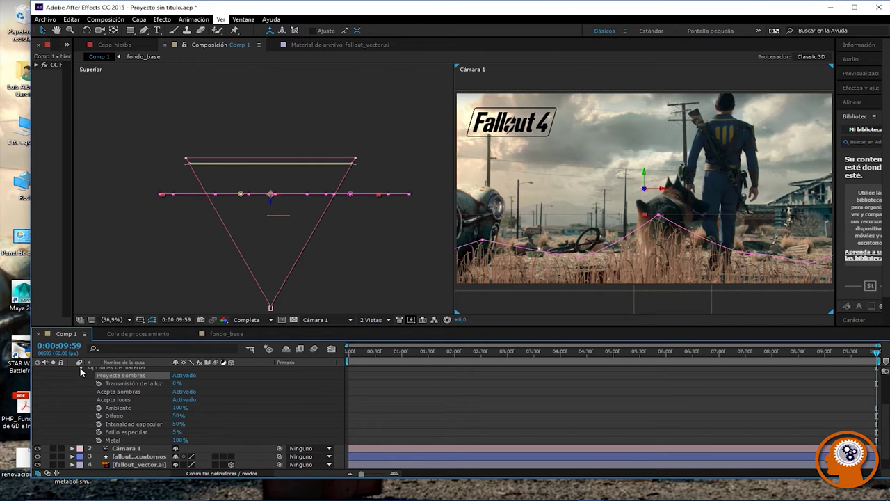
{"action": "left_click", "coordinate": [80, 372]}
{"action": "left_click", "coordinate": [129, 373]}
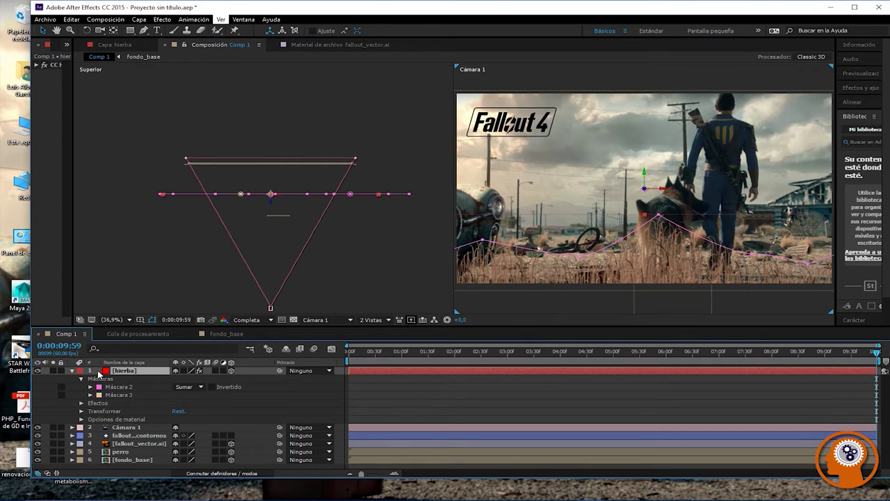
{"action": "left_click", "coordinate": [72, 371]}
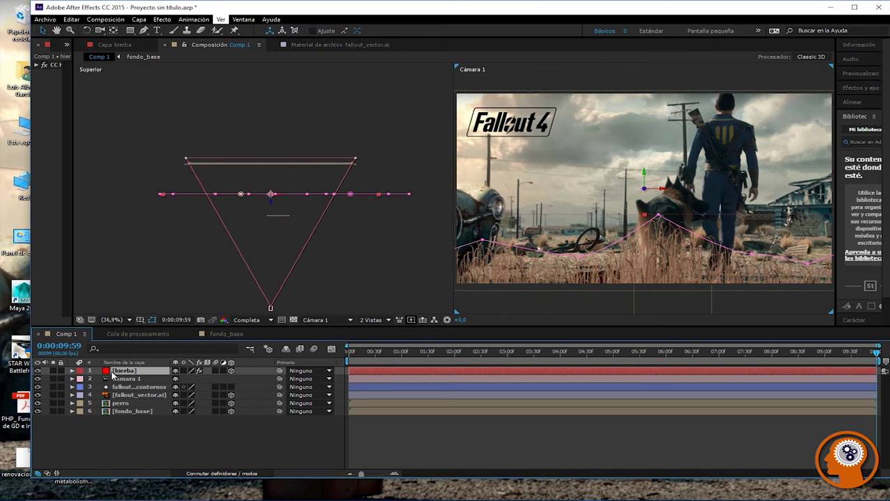
Step: Duplicate the hierba layer with Ctrl+D and open the copy in the Layer panel
{"action": "key", "text": "ctrl+f"}
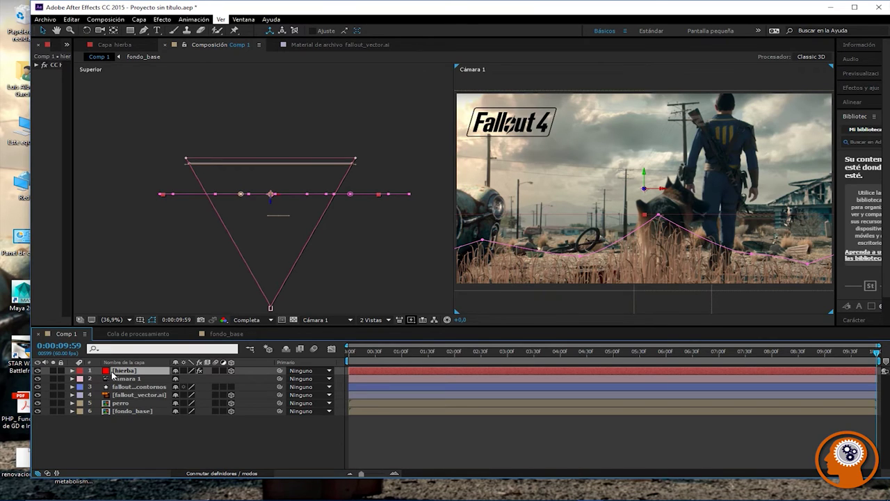
{"action": "left_click", "coordinate": [116, 374]}
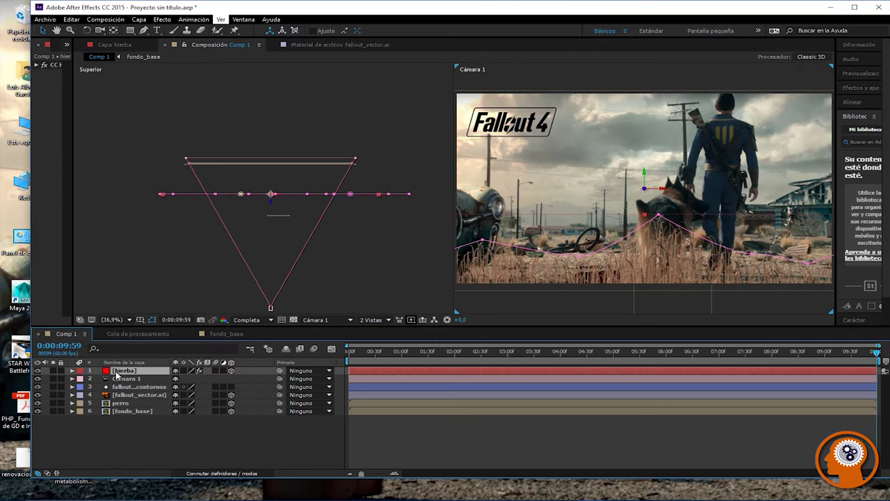
{"action": "key", "text": "ctrl+d"}
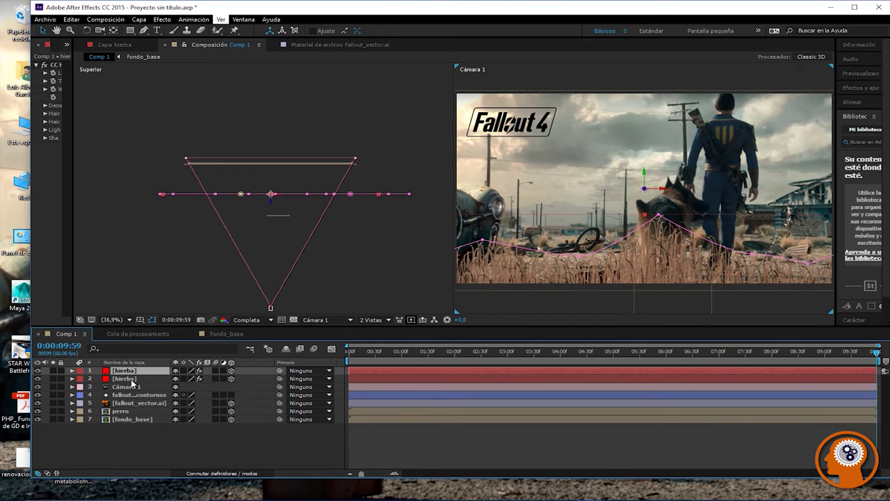
{"action": "double_click", "coordinate": [127, 374]}
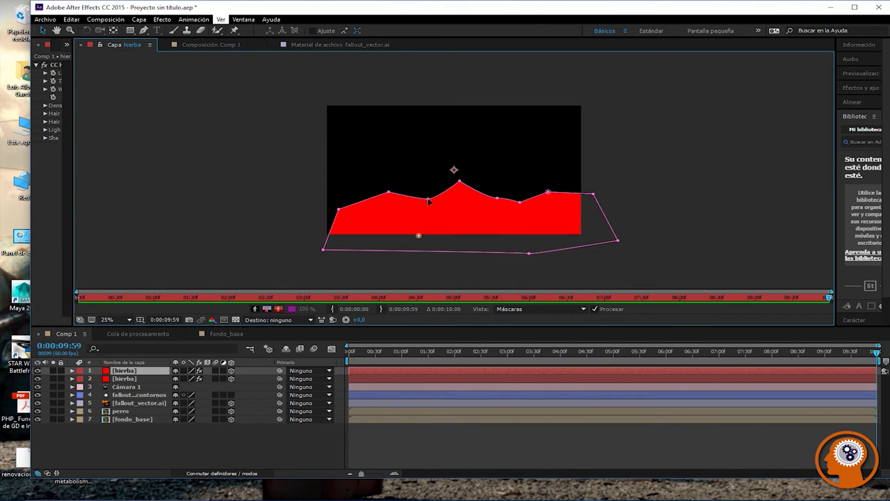
Step: Lower the mask's peak and top points and widen its bottom-left corner
{"action": "left_click_drag", "start_coordinate": [460, 184], "coordinate": [598, 222]}
{"action": "left_click_drag", "start_coordinate": [389, 194], "coordinate": [308, 205]}
{"action": "left_click_drag", "start_coordinate": [324, 251], "coordinate": [296, 253]}
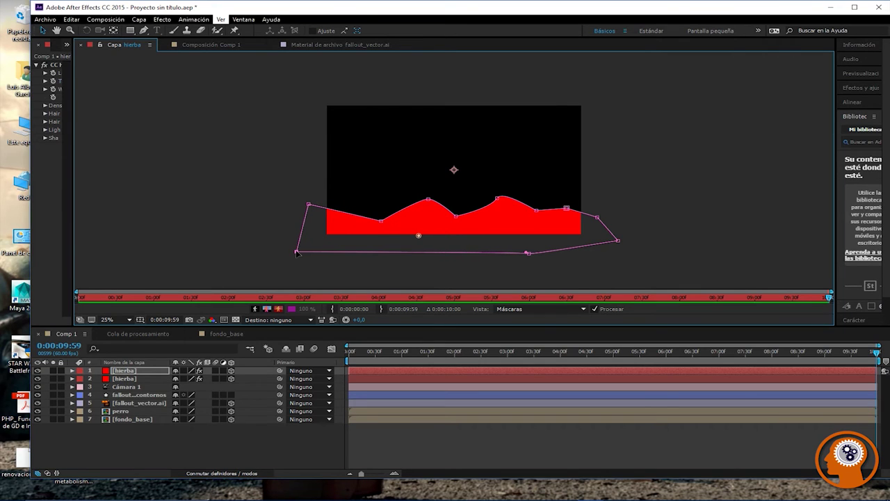
{"action": "left_click_drag", "start_coordinate": [427, 198], "coordinate": [419, 199]}
Step: Add a mask point with the Pen tool and reshape the top edge into gentle rolling hills
{"action": "left_click", "coordinate": [144, 30]}
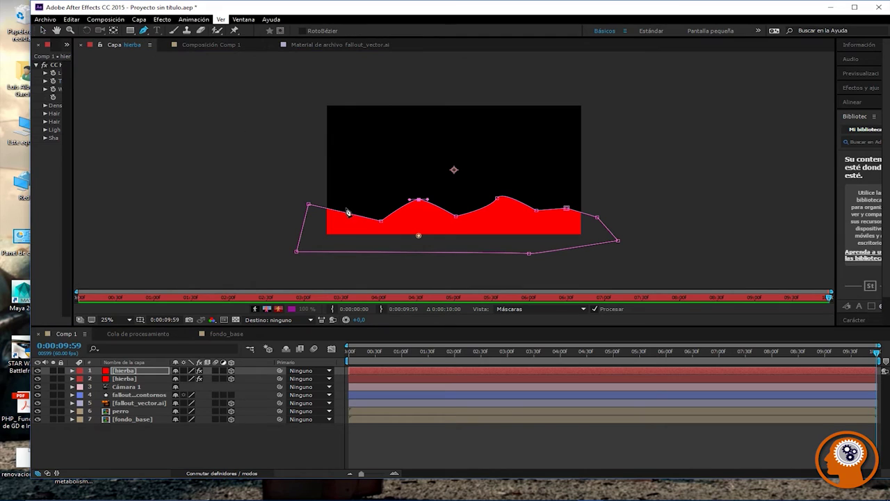
{"action": "left_click", "coordinate": [346, 213]}
{"action": "left_click_drag", "start_coordinate": [348, 216], "coordinate": [433, 210]}
{"action": "left_click", "coordinate": [479, 210]}
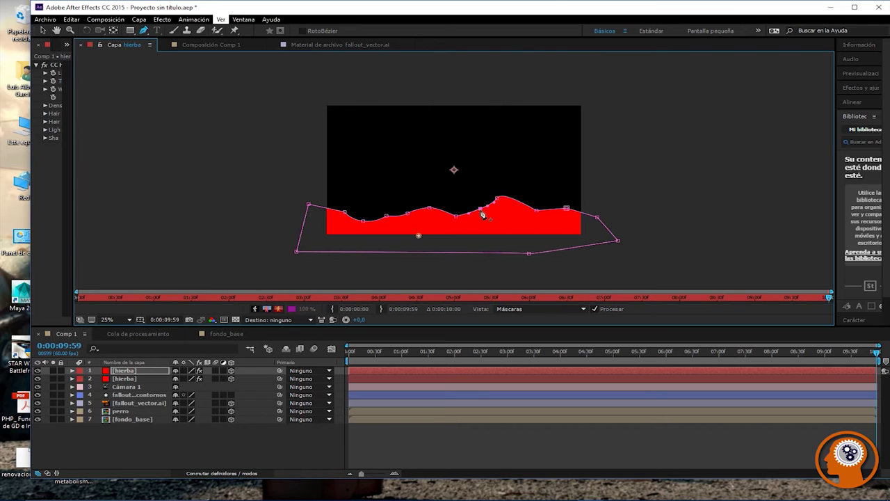
{"action": "left_click_drag", "start_coordinate": [482, 212], "coordinate": [510, 203]}
{"action": "left_click_drag", "start_coordinate": [505, 209], "coordinate": [569, 220]}
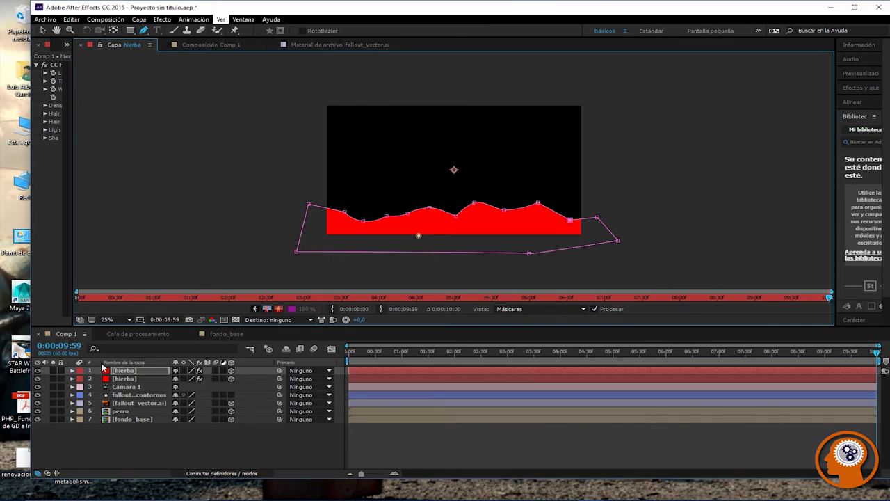
Step: Set the top hierba layer's Light Transmission to 48% in its Material Options
{"action": "left_click", "coordinate": [73, 370]}
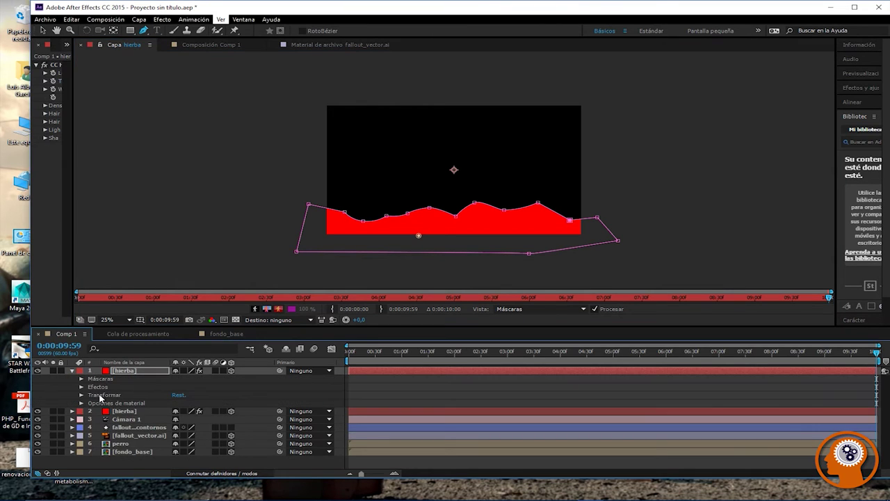
{"action": "left_click", "coordinate": [81, 403]}
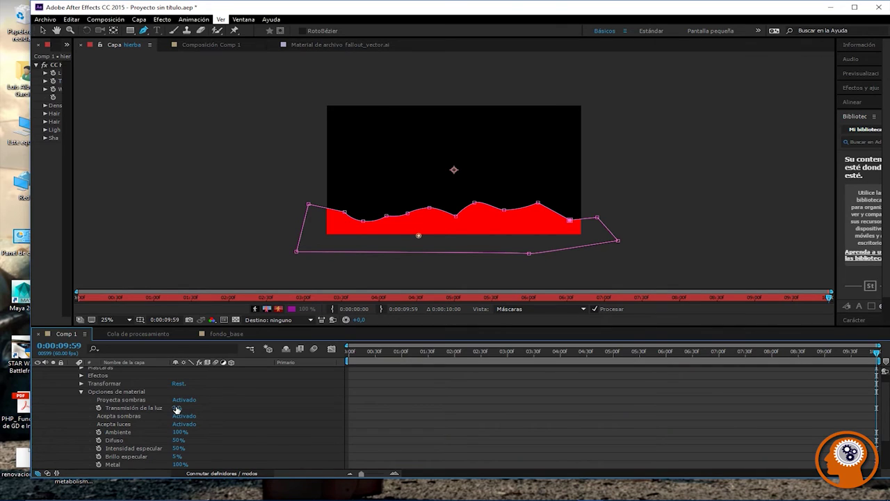
{"action": "left_click_drag", "start_coordinate": [176, 409], "coordinate": [208, 408]}
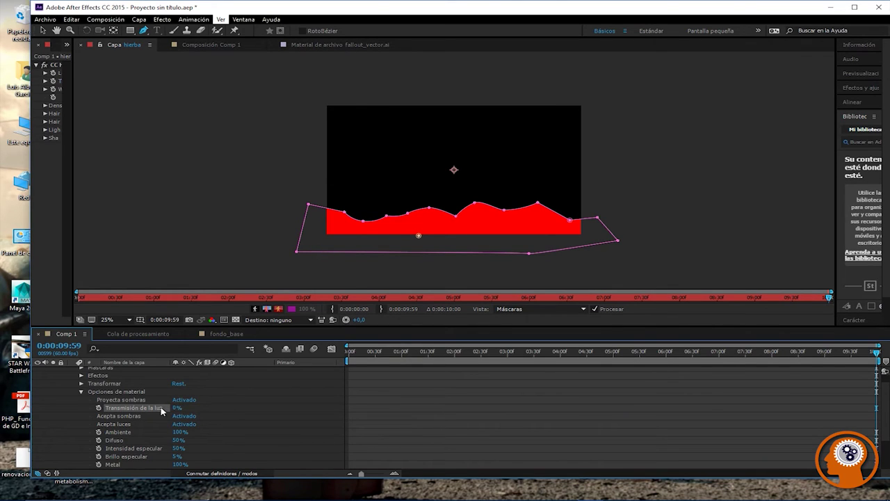
{"action": "left_click", "coordinate": [80, 392]}
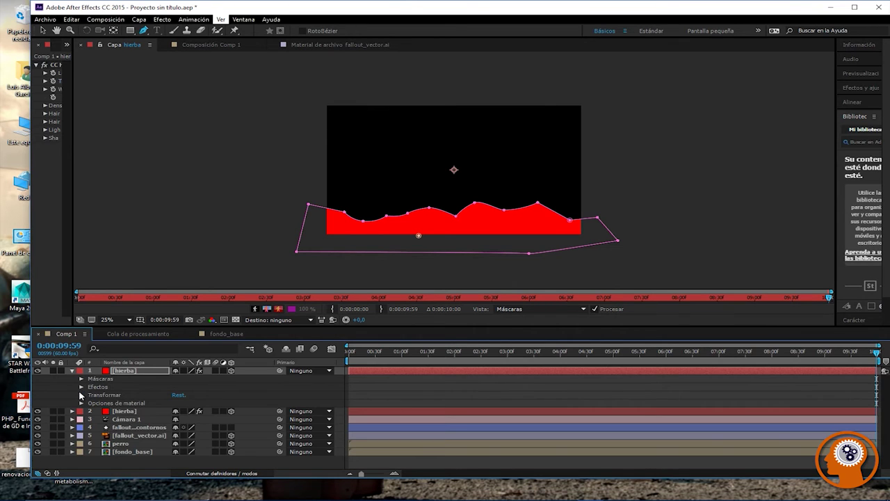
{"action": "left_click", "coordinate": [80, 403]}
{"action": "left_click", "coordinate": [81, 392]}
{"action": "left_click", "coordinate": [72, 370]}
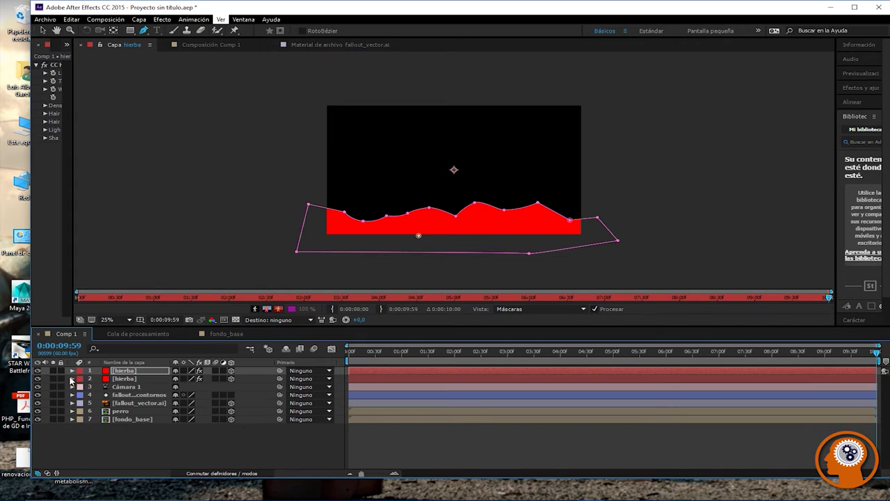
Step: Inspect the second hierba layer's masks and material options, then collapse them
{"action": "left_click", "coordinate": [72, 379]}
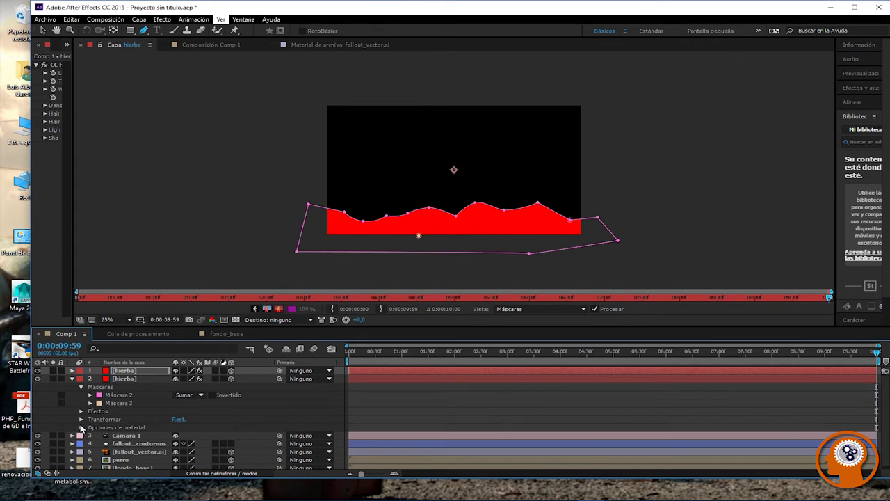
{"action": "left_click", "coordinate": [81, 427]}
{"action": "scroll", "coordinate": [106, 425], "scroll_direction": "down", "scroll_amount": 2}
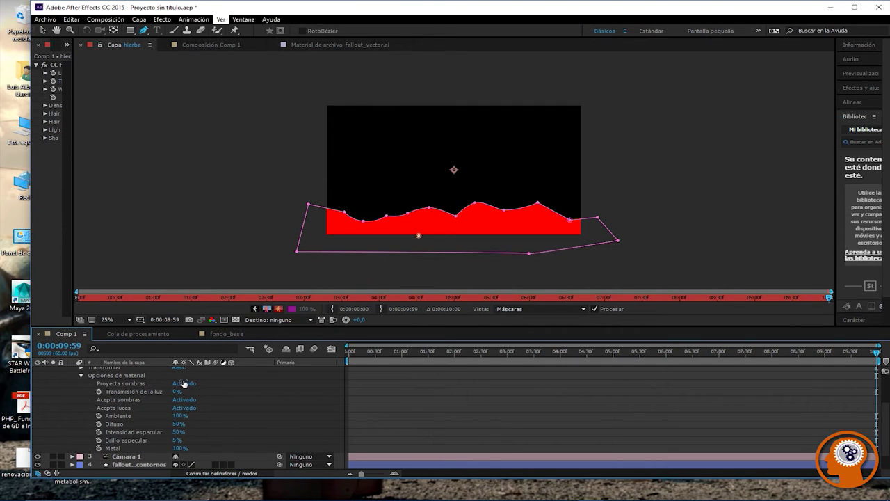
{"action": "left_click", "coordinate": [81, 377]}
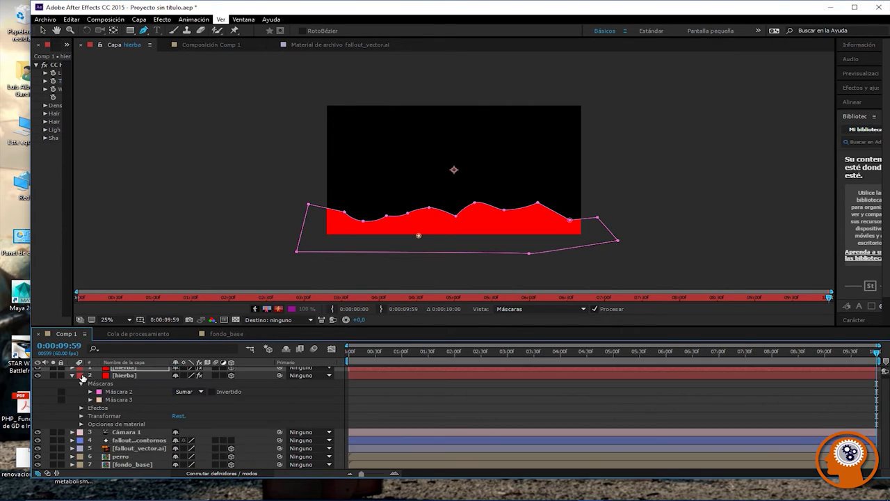
{"action": "scroll", "coordinate": [143, 409], "scroll_direction": "up", "scroll_amount": 2}
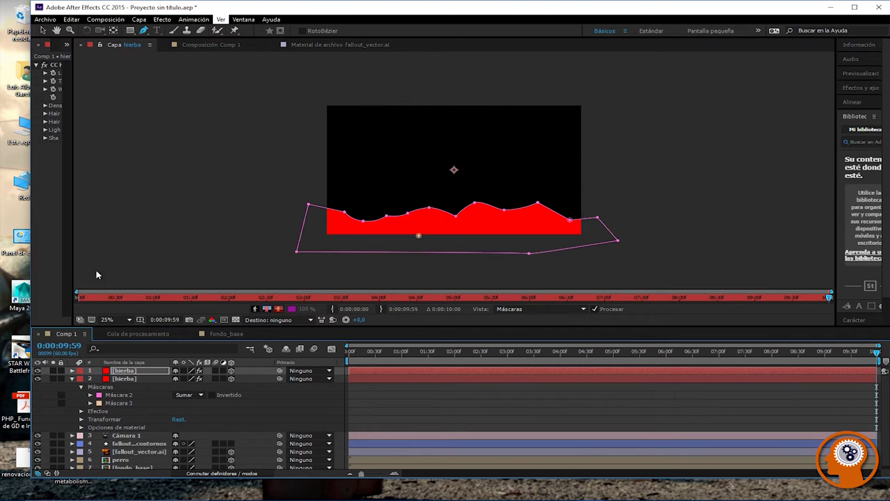
Step: Return to the two-view Comp 1 composition tab with the top view active
{"action": "left_click", "coordinate": [224, 46]}
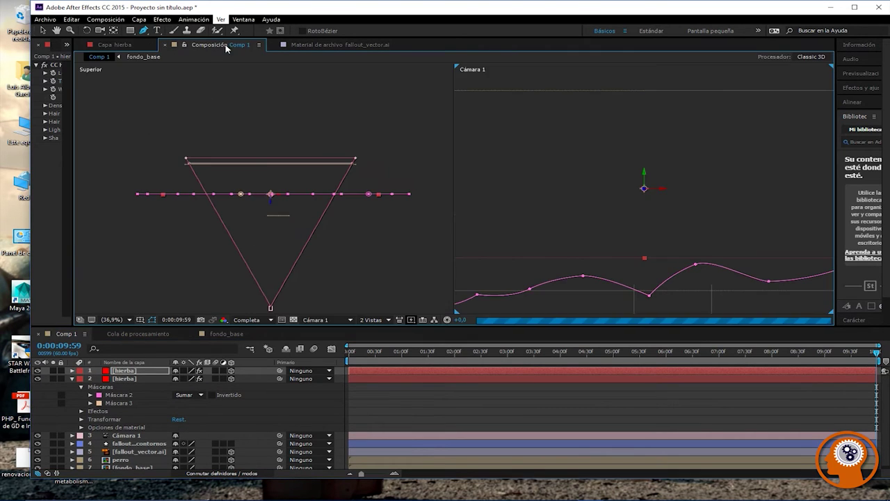
{"action": "left_click", "coordinate": [289, 44]}
{"action": "left_click", "coordinate": [205, 45]}
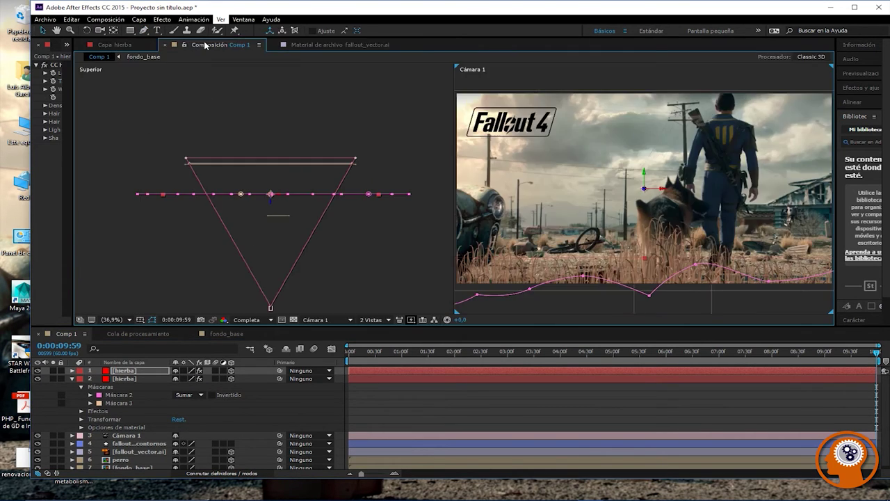
{"action": "left_click", "coordinate": [114, 44]}
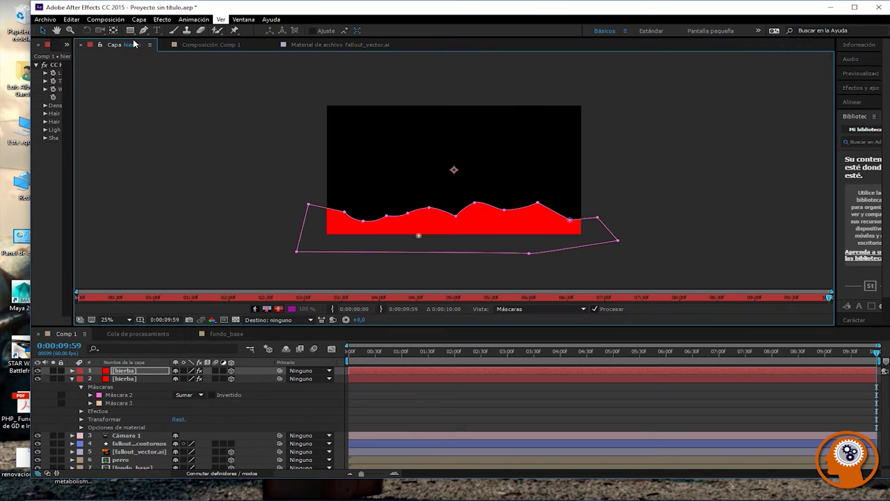
{"action": "left_click", "coordinate": [331, 47]}
{"action": "left_click", "coordinate": [233, 45]}
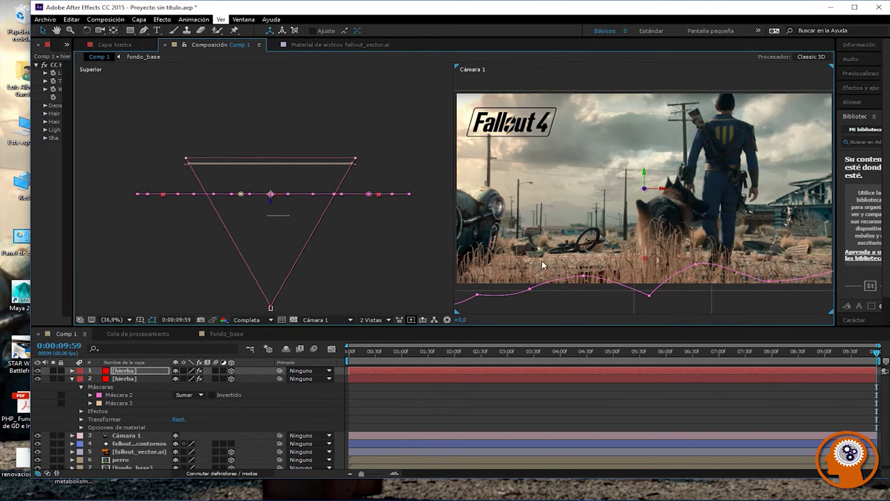
{"action": "left_click", "coordinate": [397, 240]}
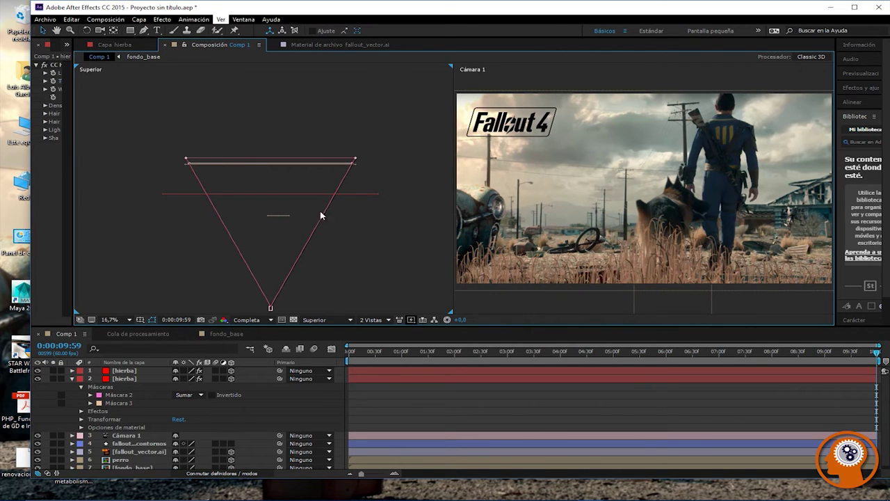
Step: Select the first hierba layer, scrub back to 0:00:09:59, and zoom out the Cámara 1 view
{"action": "left_click", "coordinate": [115, 372]}
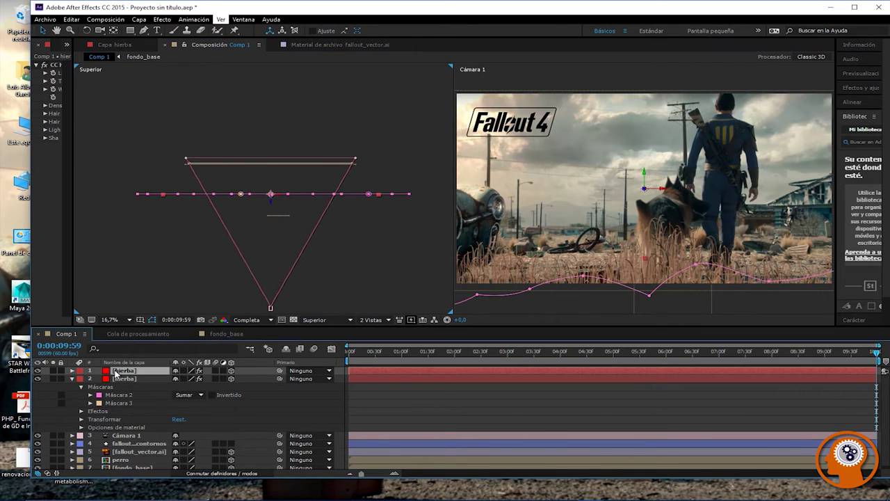
{"action": "left_click_drag", "start_coordinate": [876, 356], "coordinate": [368, 353]}
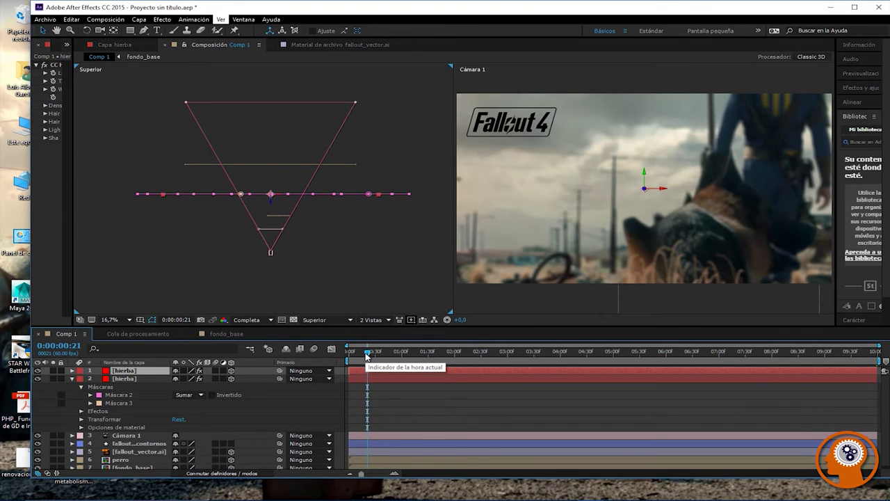
{"action": "left_click_drag", "start_coordinate": [366, 355], "coordinate": [876, 375]}
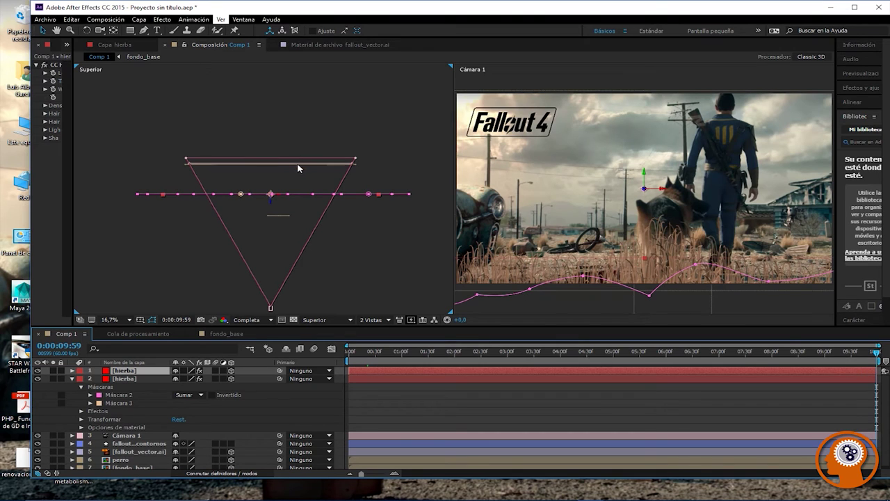
{"action": "left_click", "coordinate": [123, 379]}
{"action": "left_click", "coordinate": [127, 372]}
{"action": "left_click", "coordinate": [128, 380]}
{"action": "left_click", "coordinate": [128, 371]}
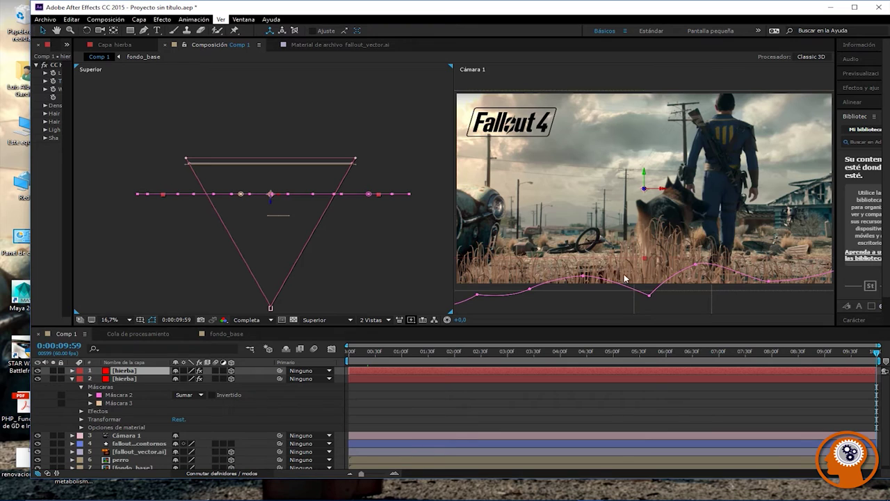
{"action": "scroll", "coordinate": [629, 279], "scroll_direction": "down", "scroll_amount": 4}
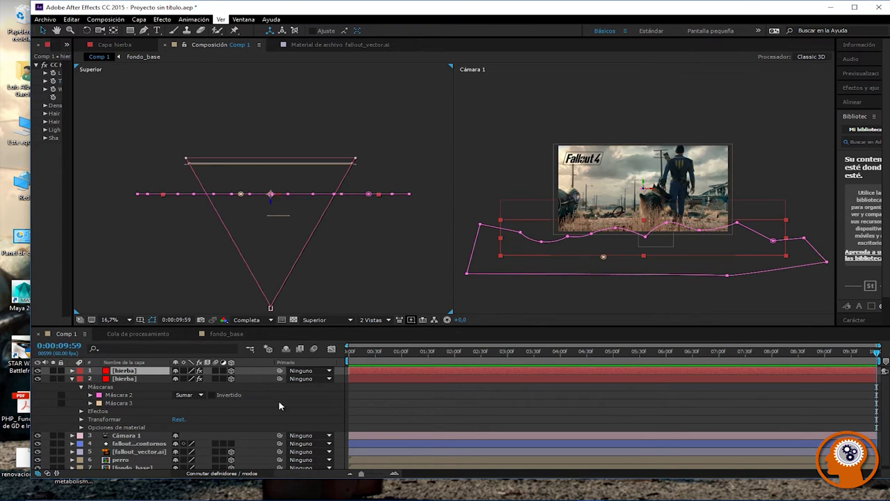
Step: Select the first hierba layer in the Cámara 1 view and drag it upward
{"action": "left_click", "coordinate": [660, 275]}
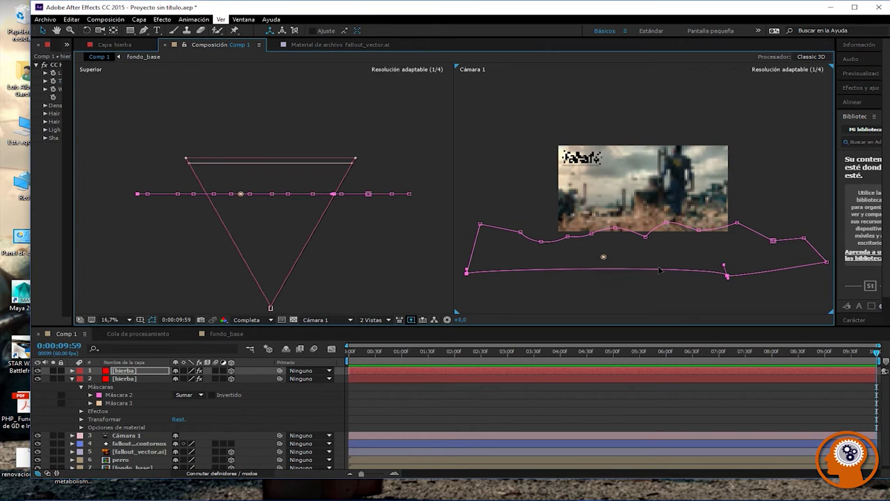
{"action": "left_click", "coordinate": [661, 277]}
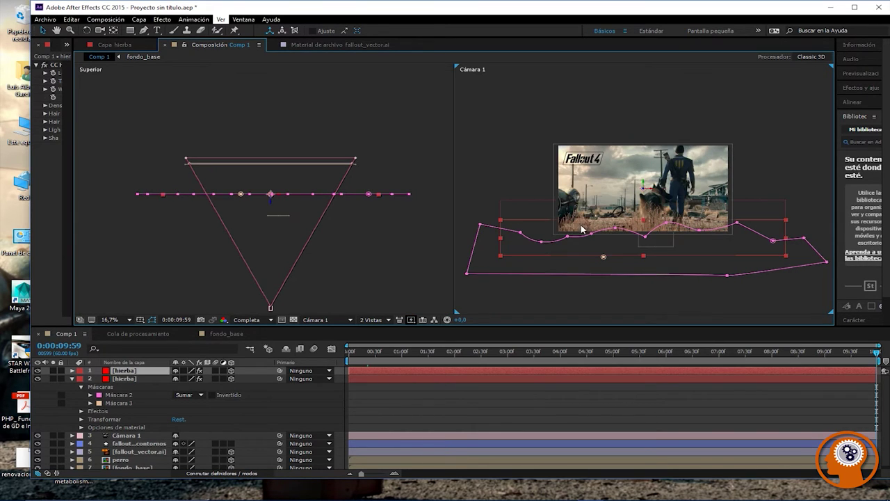
{"action": "left_click", "coordinate": [516, 242]}
{"action": "left_click", "coordinate": [520, 256]}
{"action": "left_click_drag", "start_coordinate": [644, 222], "coordinate": [666, 244]}
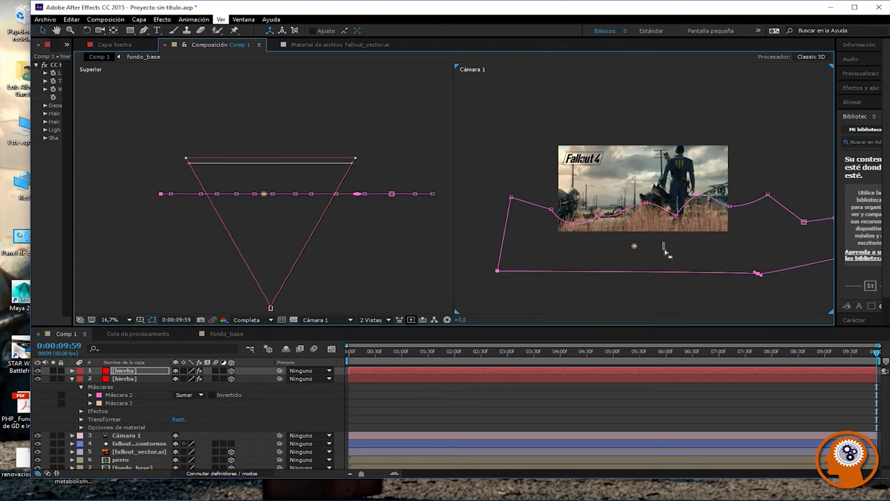
Step: Shift the layer right and down and nudge one mask vertex slightly down-right
{"action": "left_click", "coordinate": [663, 244]}
{"action": "left_click_drag", "start_coordinate": [663, 236], "coordinate": [678, 243]}
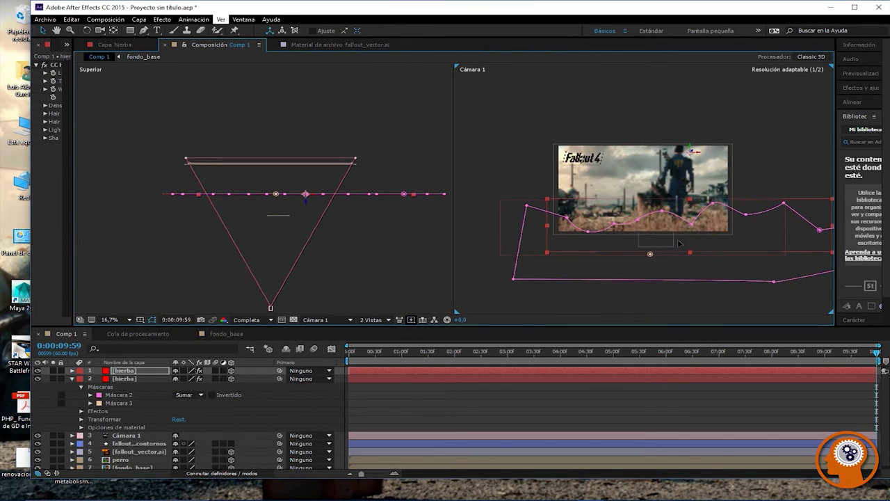
{"action": "mouse_move", "coordinate": [711, 206]}
{"action": "left_mouse_down"}
{"action": "mouse_move", "coordinate": [715, 214]}
{"action": "mouse_move", "coordinate": [726, 210]}
{"action": "mouse_move", "coordinate": [703, 218]}
{"action": "left_mouse_up"}
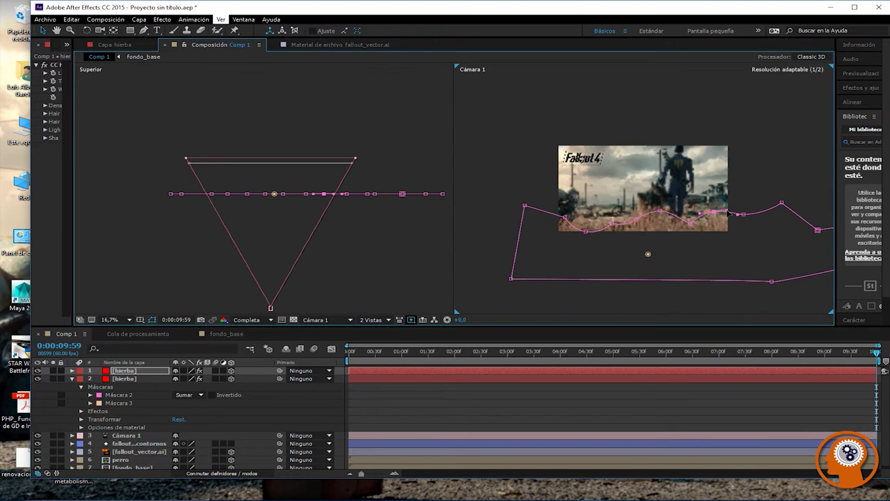
{"action": "left_click", "coordinate": [693, 233]}
{"action": "scroll", "coordinate": [693, 232], "scroll_direction": "up", "scroll_amount": 2}
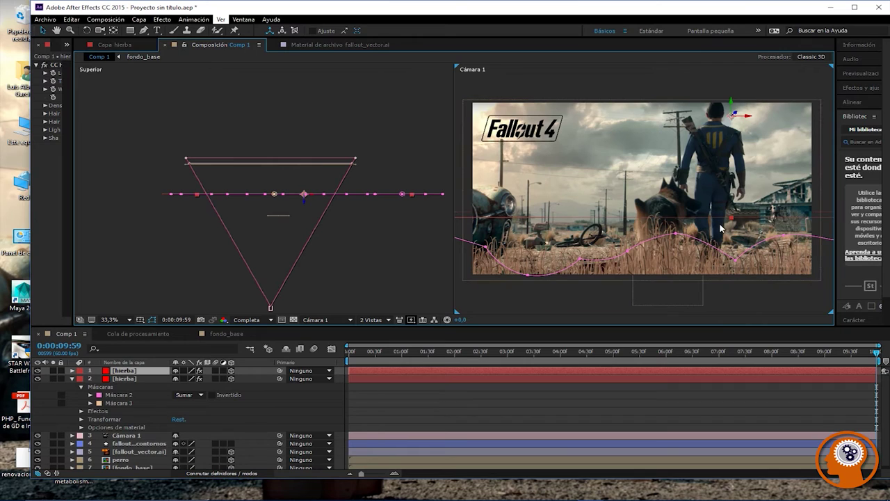
Step: Pull the first hierba layer's mask vertices up to raise its peak in Cámara 1
{"action": "left_click", "coordinate": [422, 169]}
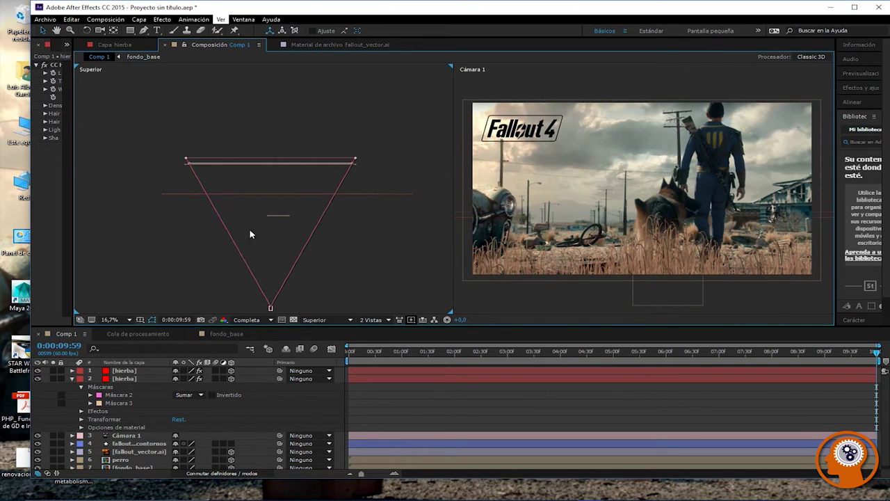
{"action": "left_click", "coordinate": [679, 249]}
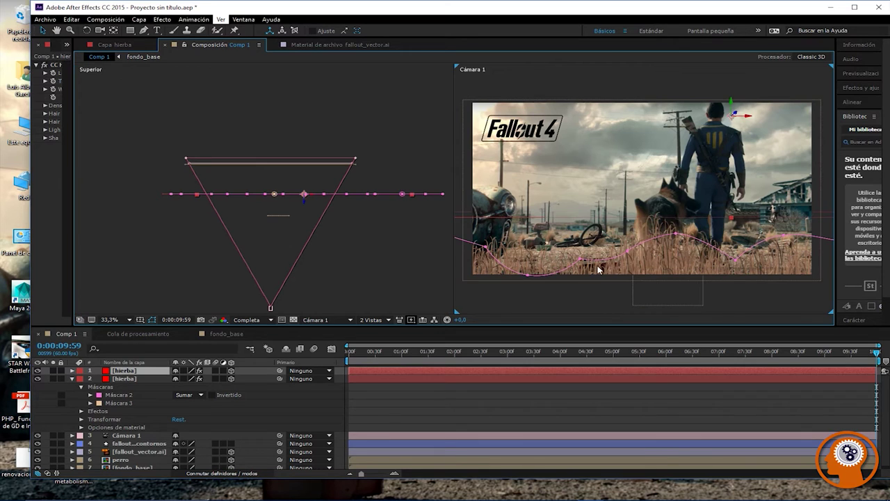
{"action": "left_click_drag", "start_coordinate": [526, 265], "coordinate": [534, 253]}
{"action": "left_click", "coordinate": [431, 272]}
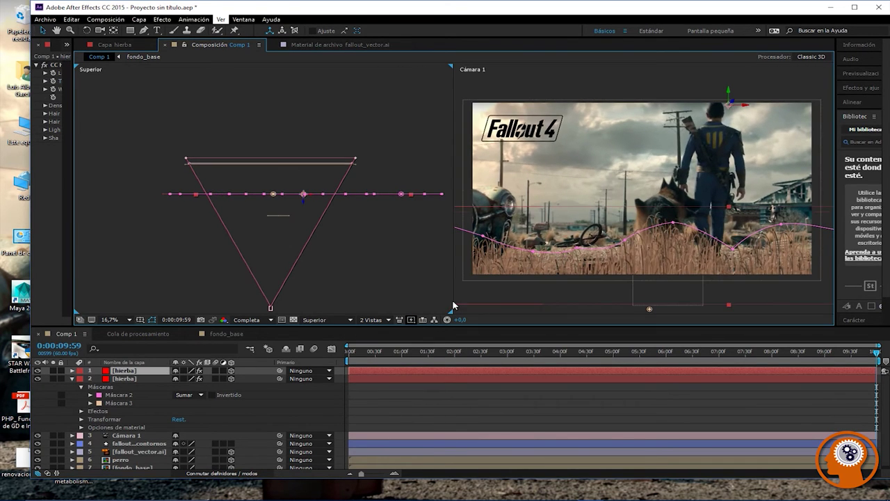
{"action": "left_click", "coordinate": [676, 225]}
{"action": "left_click_drag", "start_coordinate": [677, 225], "coordinate": [617, 242]}
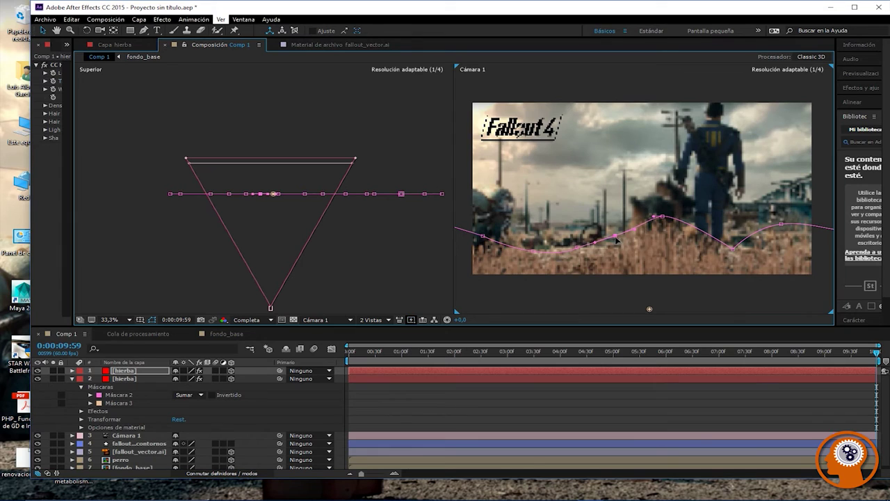
Step: Drag the second layer's Máscara 2 vertex down-right, then collapse its Máscaras list
{"action": "left_click", "coordinate": [437, 297]}
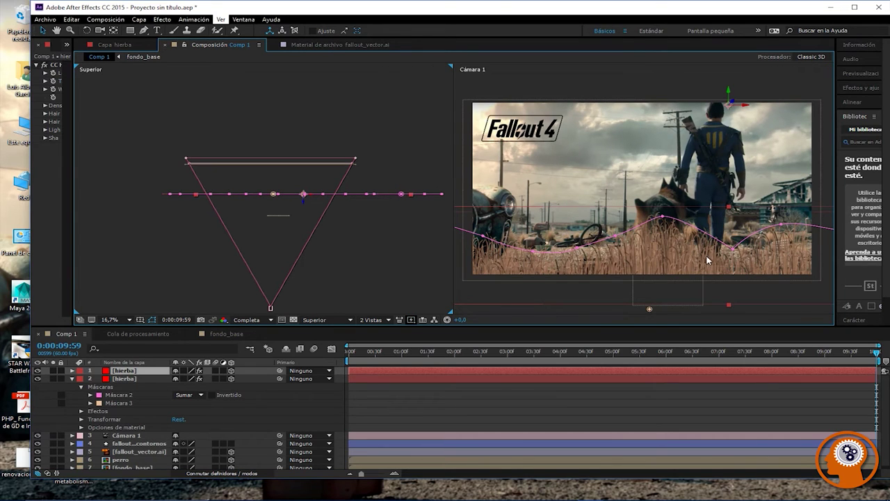
{"action": "left_click", "coordinate": [421, 251]}
{"action": "left_click", "coordinate": [120, 379]}
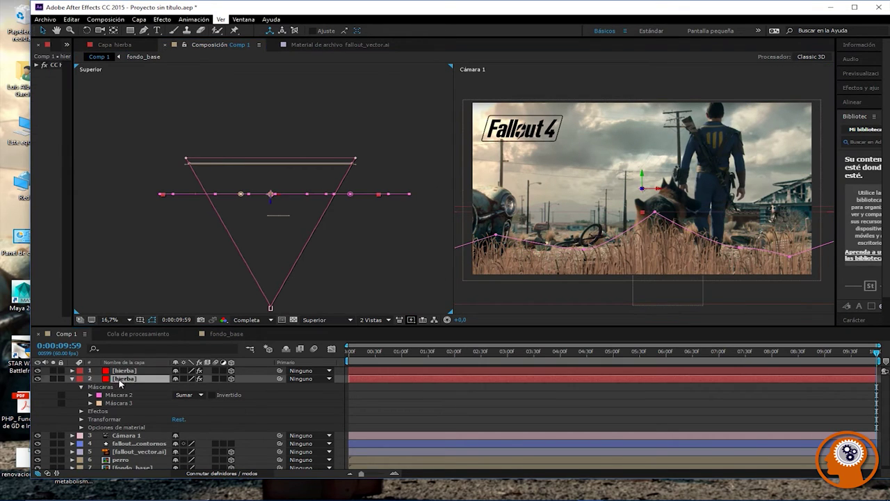
{"action": "left_click_drag", "start_coordinate": [654, 213], "coordinate": [703, 234]}
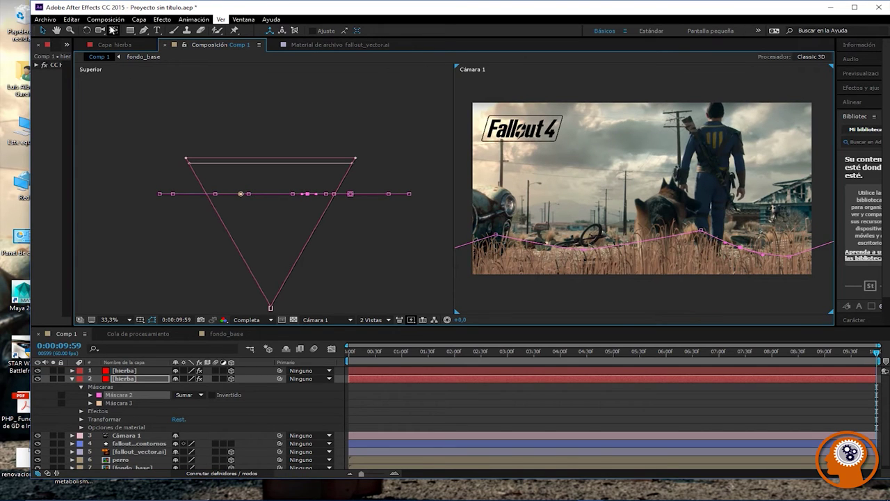
{"action": "left_click", "coordinate": [43, 30]}
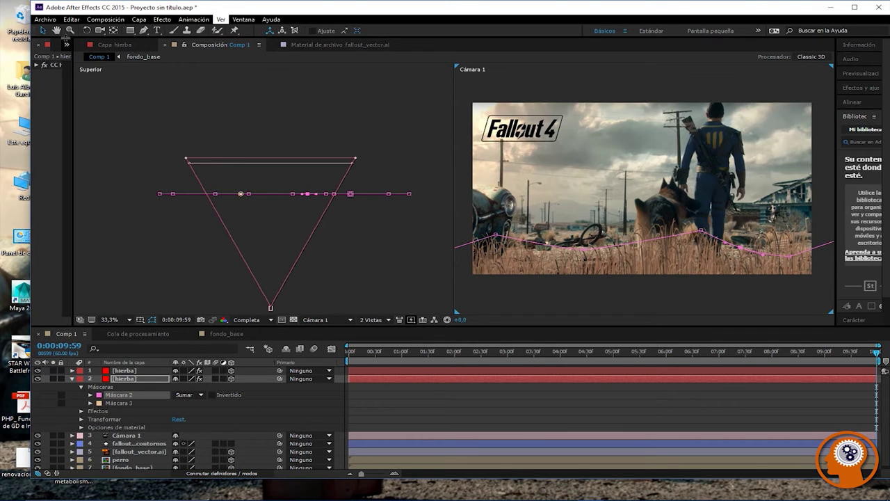
{"action": "left_click", "coordinate": [81, 387]}
{"action": "left_click", "coordinate": [73, 379]}
{"action": "left_click", "coordinate": [73, 379]}
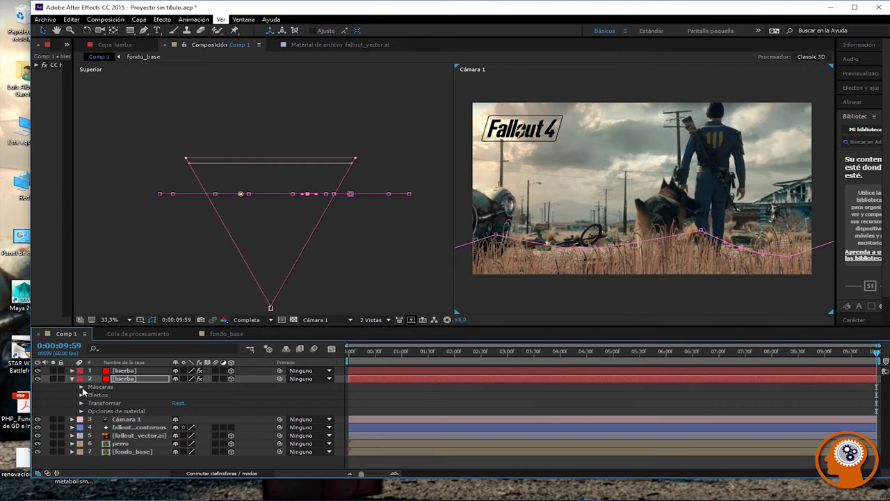
Step: Expand layer 2's Transform and test an X Orientation tilt, undoing it back to 0°
{"action": "left_click", "coordinate": [82, 404]}
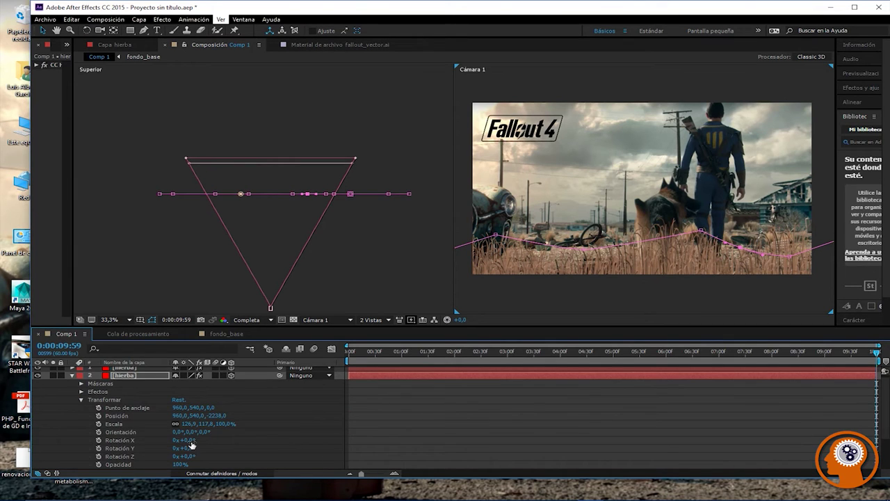
{"action": "scroll", "coordinate": [191, 446], "scroll_direction": "down", "scroll_amount": 2}
{"action": "mouse_move", "coordinate": [182, 432]}
{"action": "left_mouse_down"}
{"action": "mouse_move", "coordinate": [208, 432]}
{"action": "mouse_move", "coordinate": [199, 434]}
{"action": "left_mouse_up"}
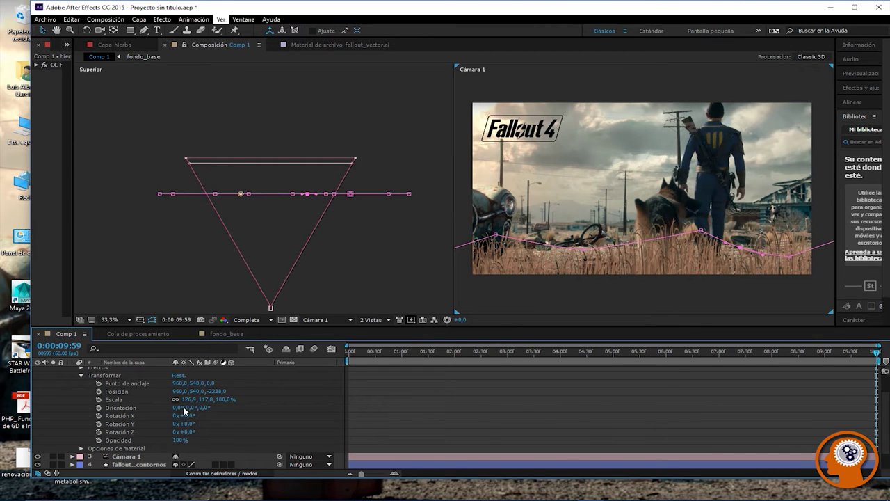
{"action": "scroll", "coordinate": [170, 417], "scroll_direction": "up", "scroll_amount": 2}
{"action": "scroll", "coordinate": [170, 417], "scroll_direction": "up", "scroll_amount": 5}
{"action": "scroll", "coordinate": [170, 417], "scroll_direction": "down", "scroll_amount": 5}
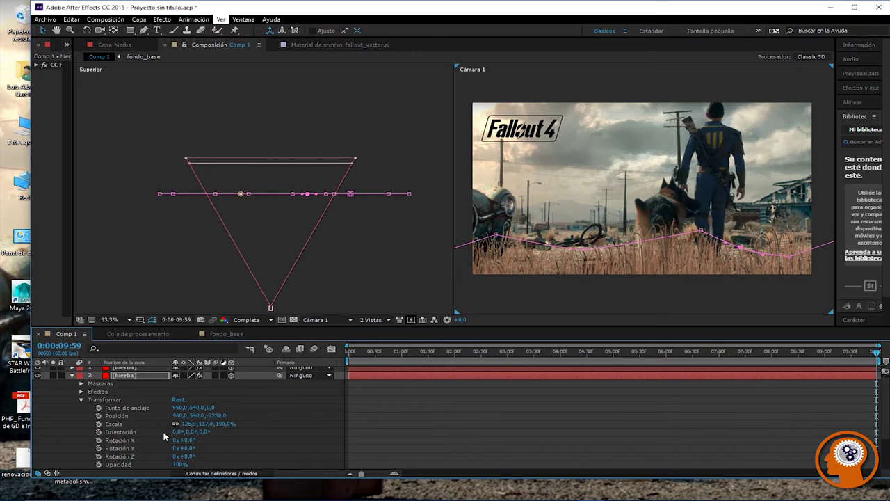
{"action": "scroll", "coordinate": [165, 436], "scroll_direction": "down", "scroll_amount": 2}
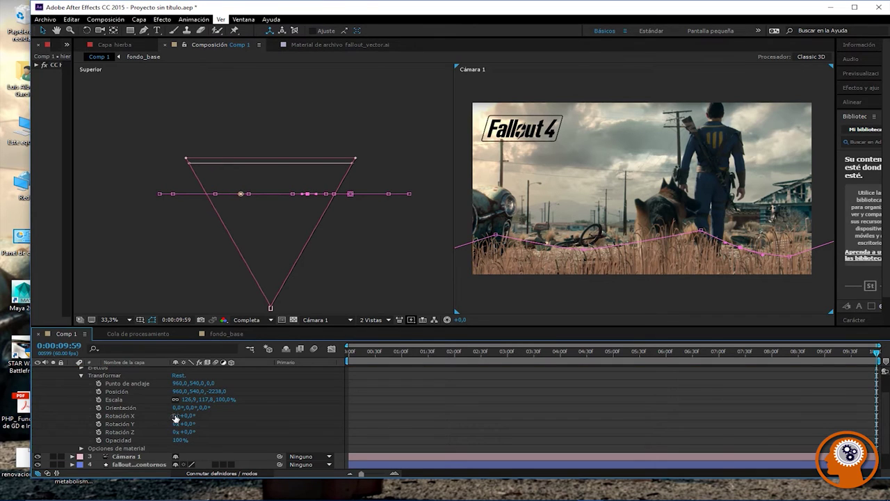
{"action": "left_click_drag", "start_coordinate": [178, 408], "coordinate": [212, 411]}
{"action": "key", "text": "ctrl+z"}
Step: Select the second hierba layer's Position with the top view active
{"action": "left_click", "coordinate": [178, 392]}
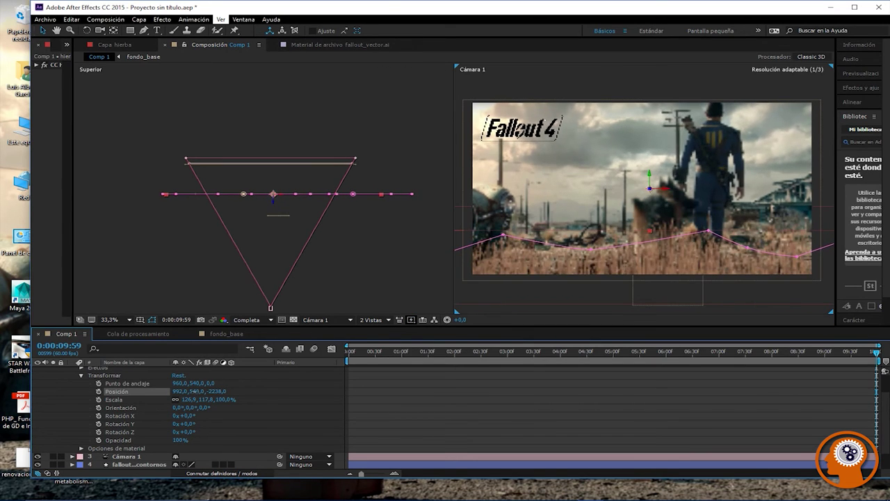
{"action": "left_click", "coordinate": [228, 219]}
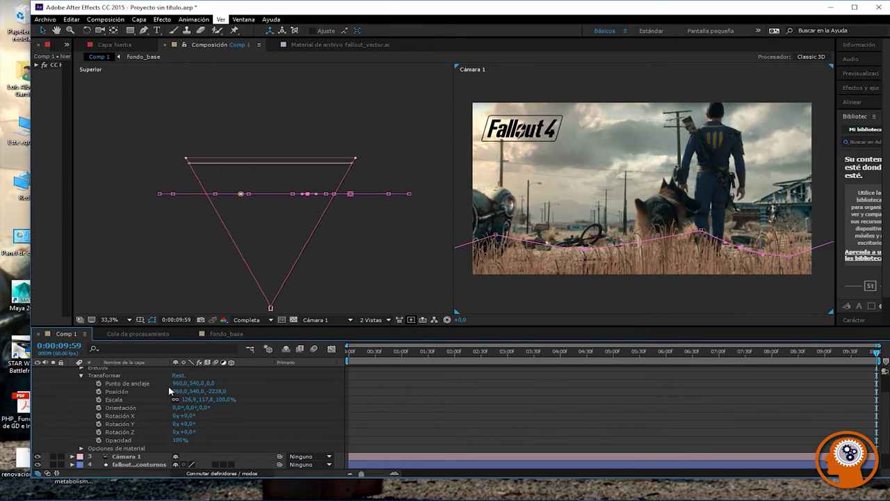
{"action": "left_click", "coordinate": [116, 392]}
{"action": "left_click", "coordinate": [269, 203]}
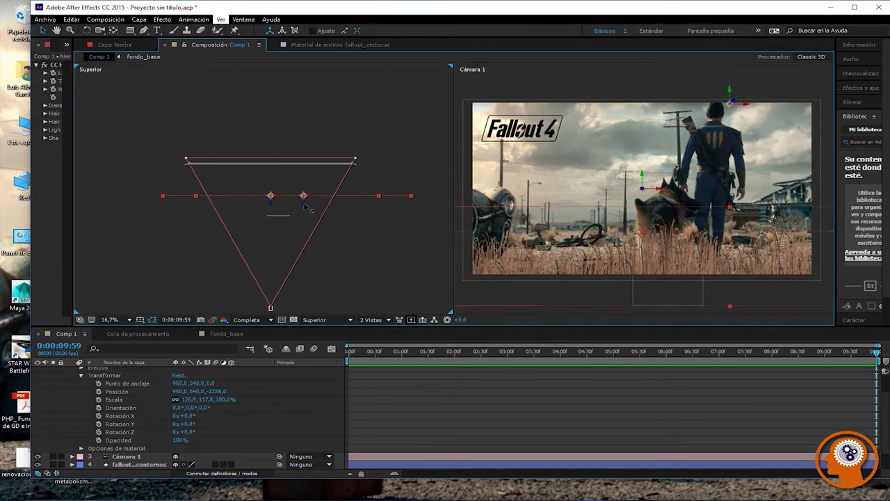
{"action": "left_click", "coordinate": [304, 202]}
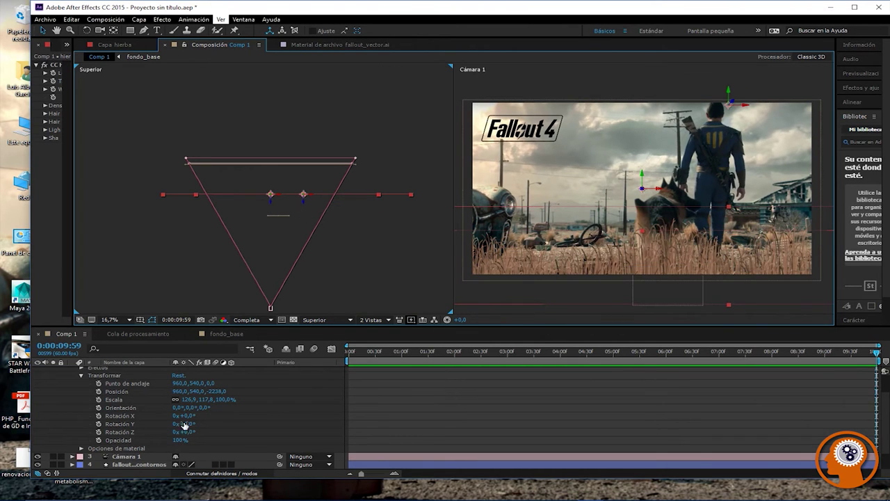
{"action": "scroll", "coordinate": [265, 393], "scroll_direction": "up", "scroll_amount": 3}
{"action": "left_click", "coordinate": [153, 379]}
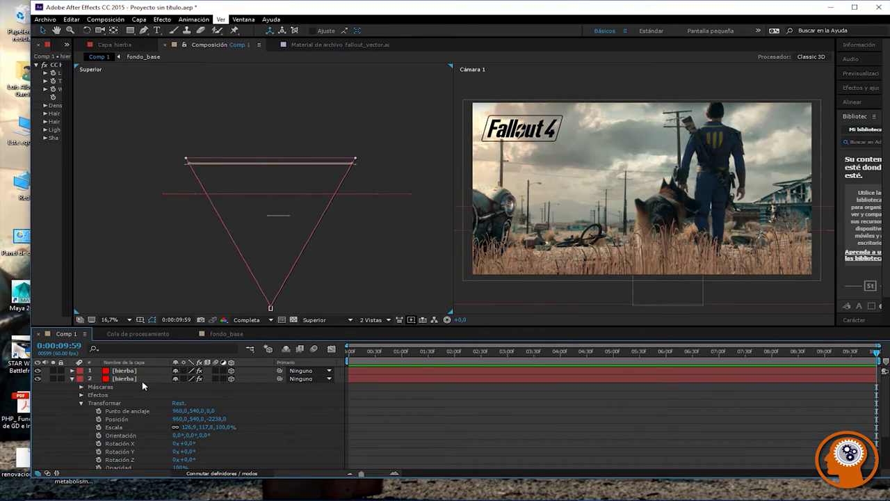
{"action": "left_click", "coordinate": [125, 378]}
Step: Move the layer with the gizmos to Position 960, 501, -2136 and collapse its properties
{"action": "mouse_move", "coordinate": [270, 200]}
{"action": "left_mouse_down"}
{"action": "mouse_move", "coordinate": [273, 182]}
{"action": "mouse_move", "coordinate": [275, 212]}
{"action": "mouse_move", "coordinate": [277, 194]}
{"action": "left_mouse_up"}
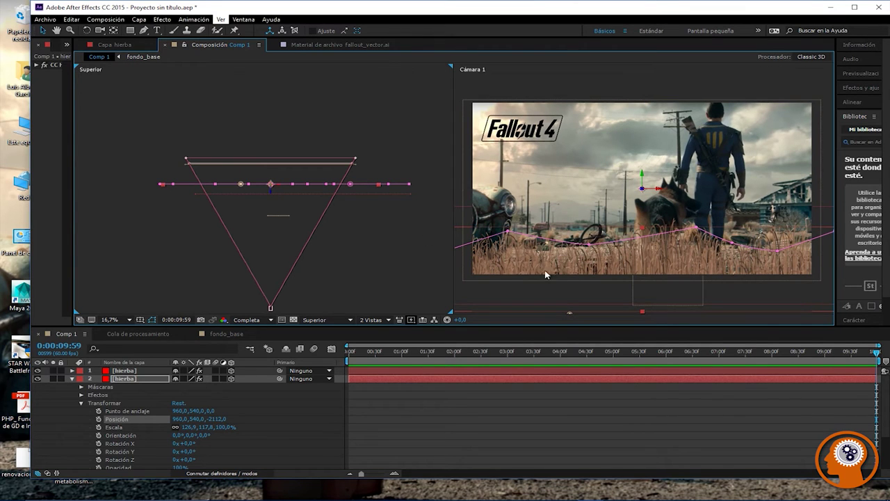
{"action": "left_click_drag", "start_coordinate": [642, 179], "coordinate": [644, 178]}
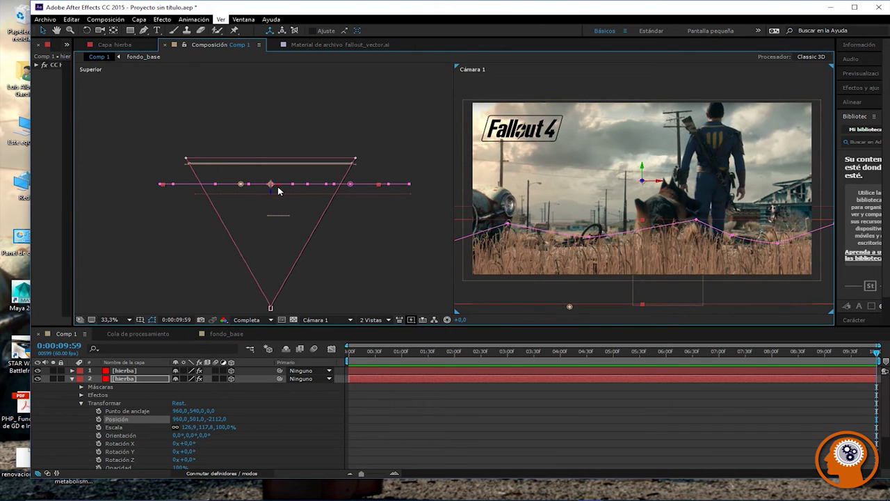
{"action": "left_click_drag", "start_coordinate": [271, 192], "coordinate": [272, 194]}
{"action": "left_click", "coordinate": [104, 20]}
{"action": "left_click", "coordinate": [377, 232]}
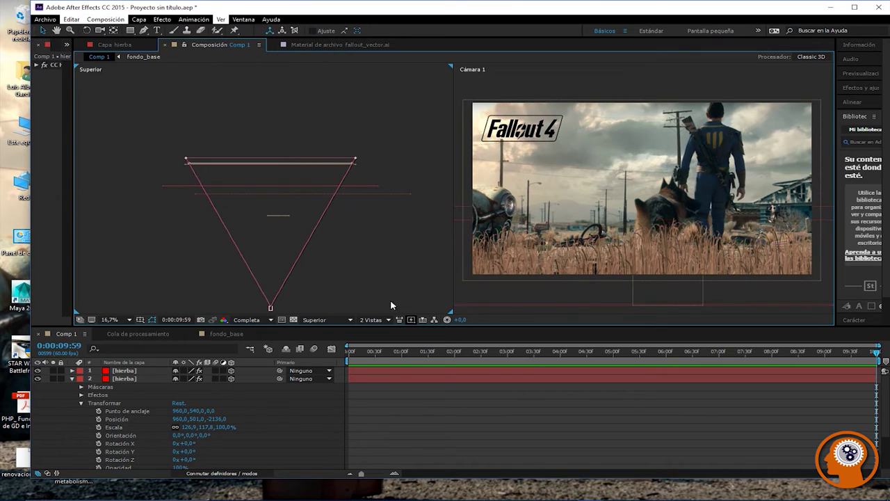
{"action": "left_click", "coordinate": [71, 378]}
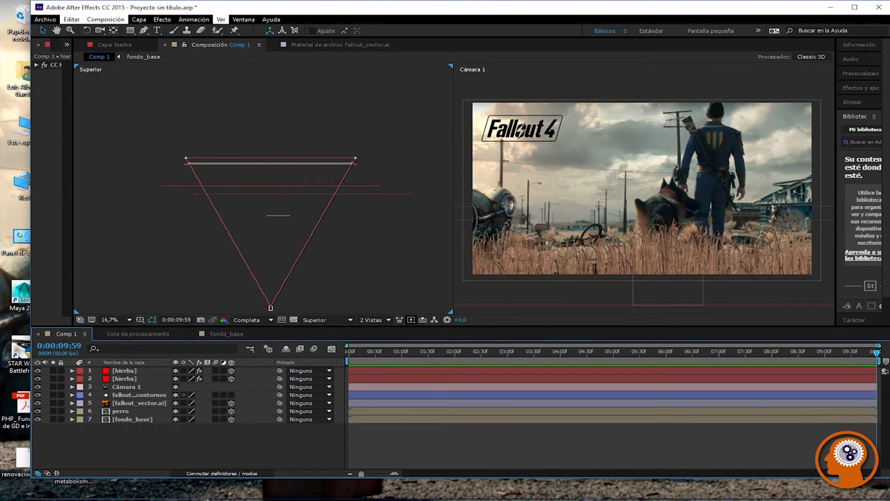
Step: Start a new light layer via Nuevo > Luz, keeping the Suave falloff
{"action": "right_click", "coordinate": [428, 443]}
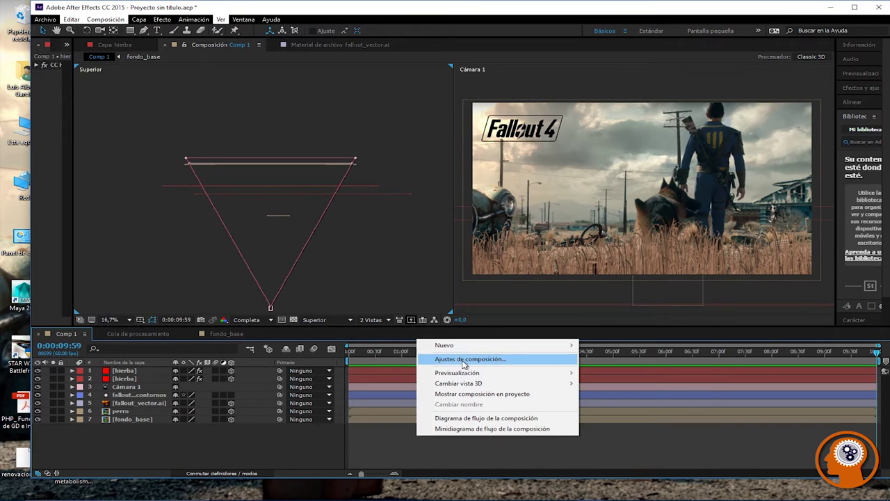
{"action": "mouse_move", "coordinate": [466, 347]}
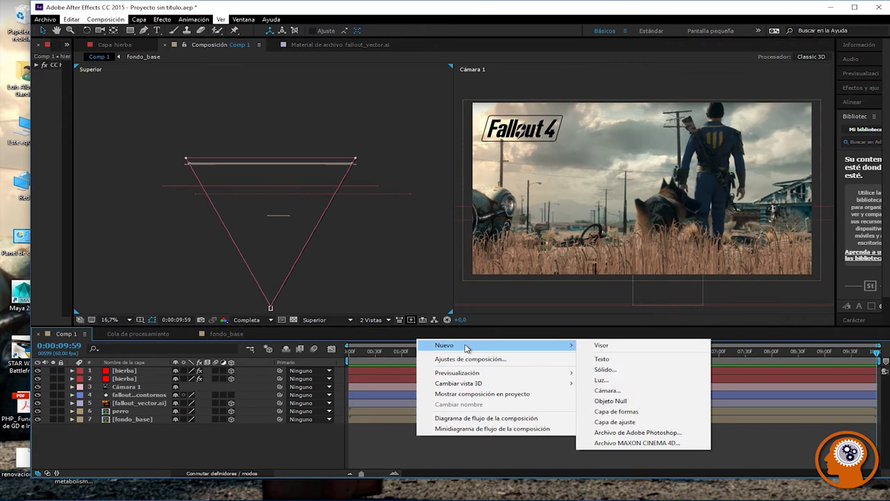
{"action": "left_click", "coordinate": [602, 379]}
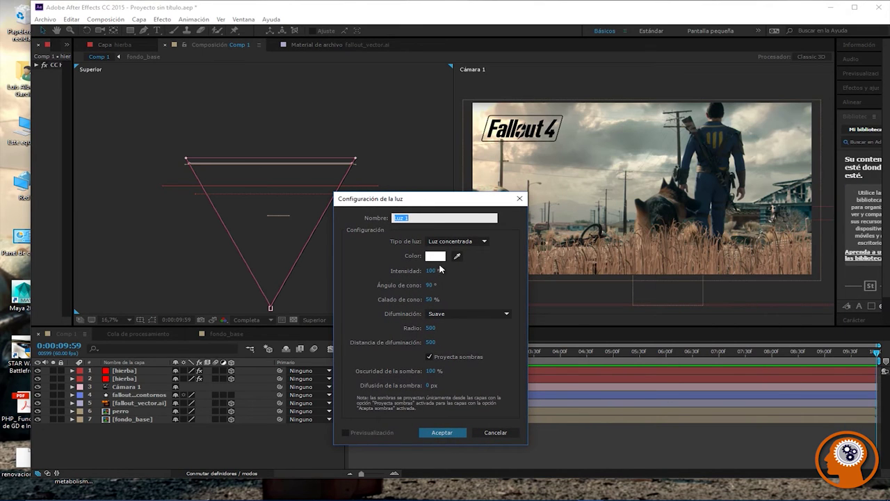
{"action": "left_click", "coordinate": [434, 314]}
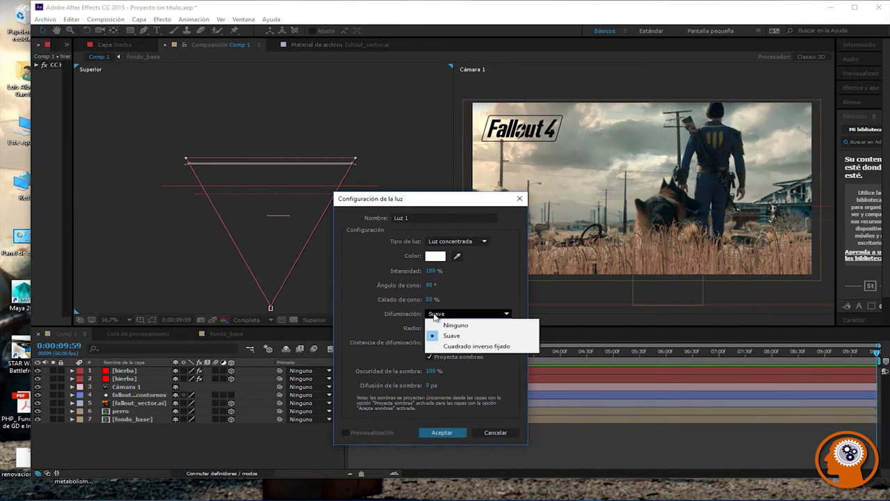
{"action": "left_click", "coordinate": [434, 315]}
Step: Sample a warm cream colour from near the Fallout logo for the light
{"action": "left_click", "coordinate": [434, 256]}
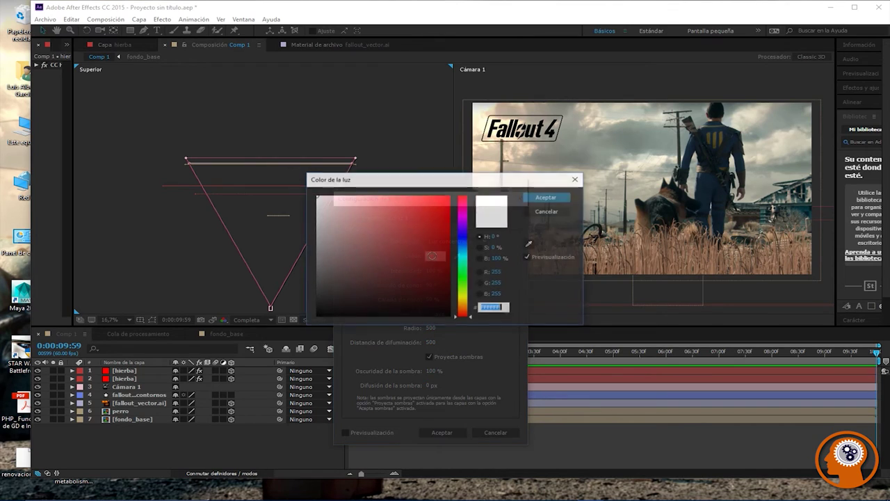
{"action": "left_click", "coordinate": [530, 243]}
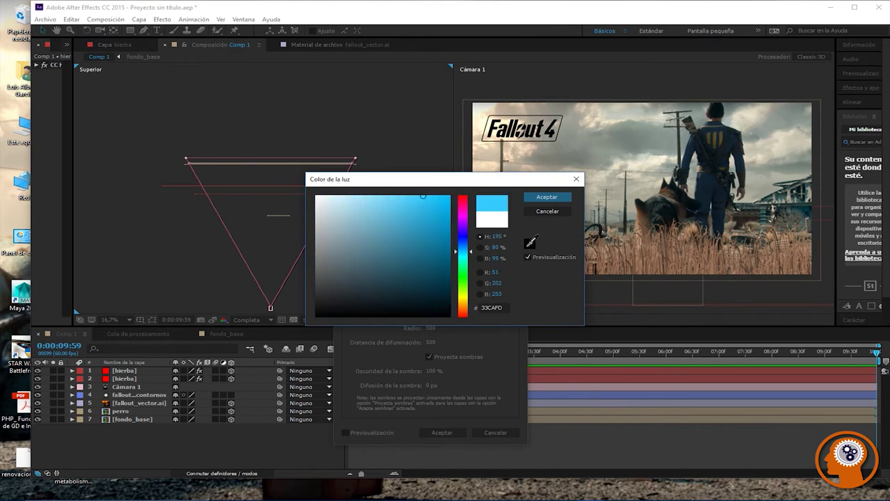
{"action": "left_click", "coordinate": [616, 120]}
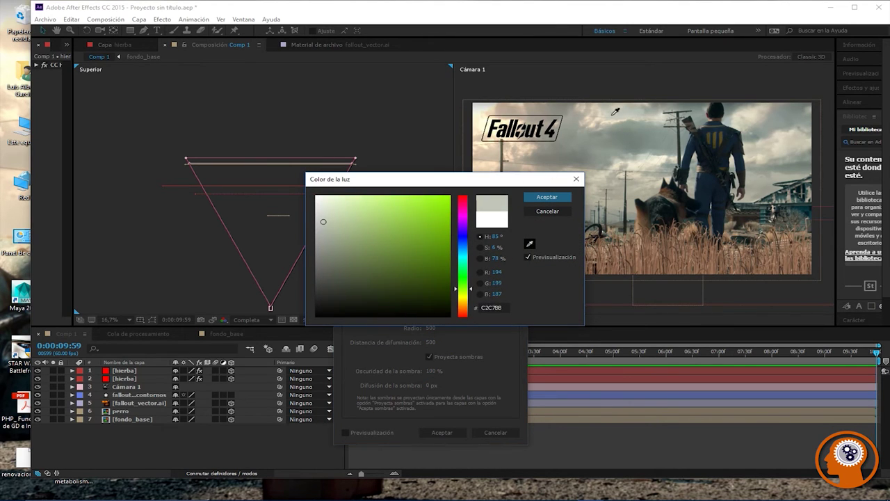
{"action": "left_click", "coordinate": [529, 243]}
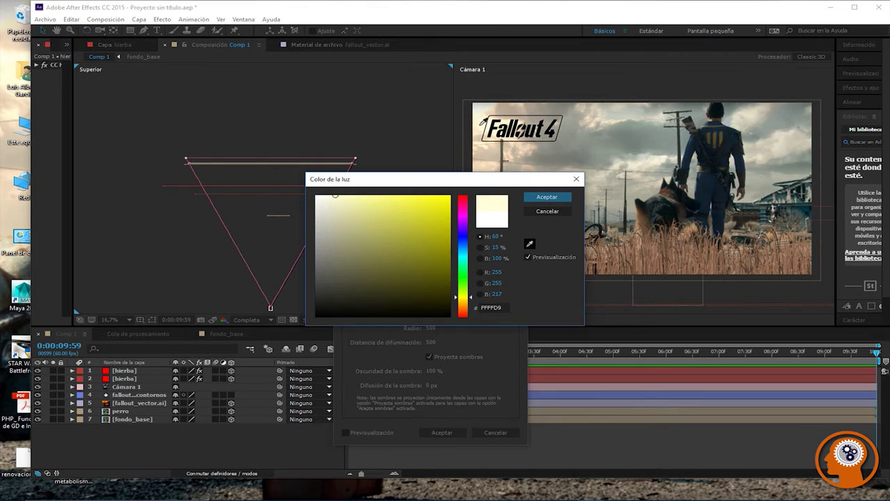
{"action": "left_click", "coordinate": [481, 123]}
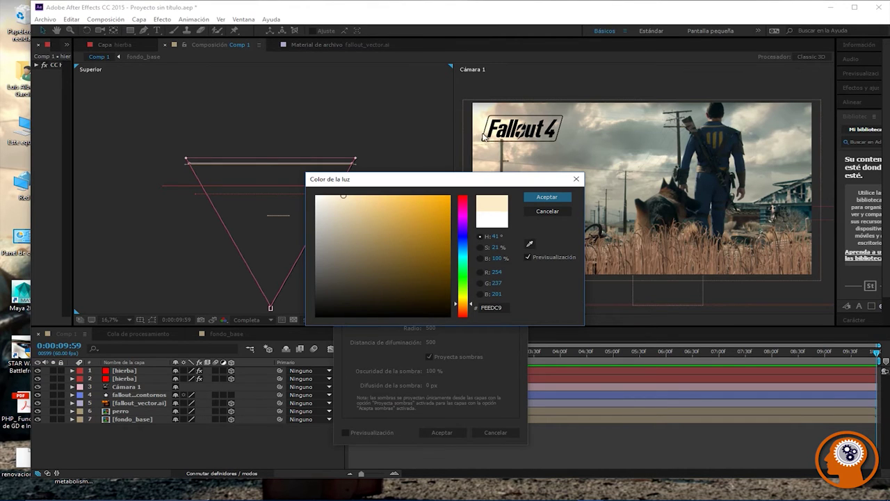
{"action": "left_click", "coordinate": [536, 197]}
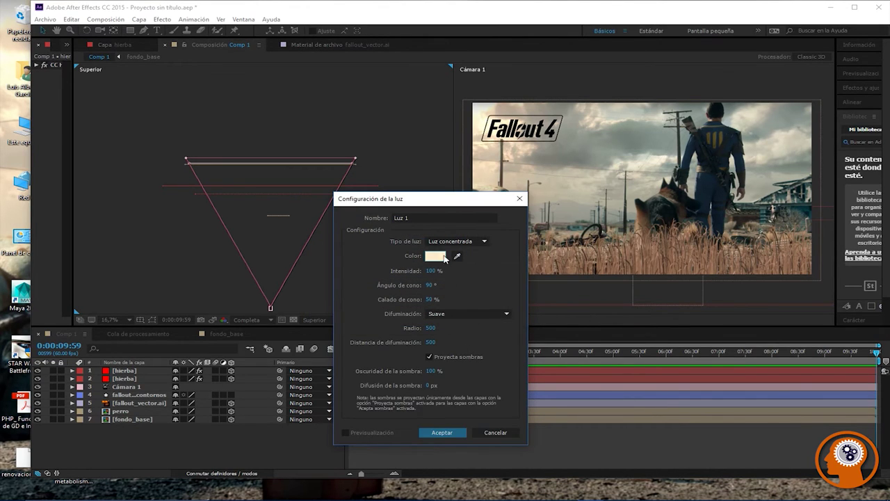
Step: Resample a beige tone, shift its hue toward pinkish red, and create Luz 1
{"action": "left_click", "coordinate": [438, 256]}
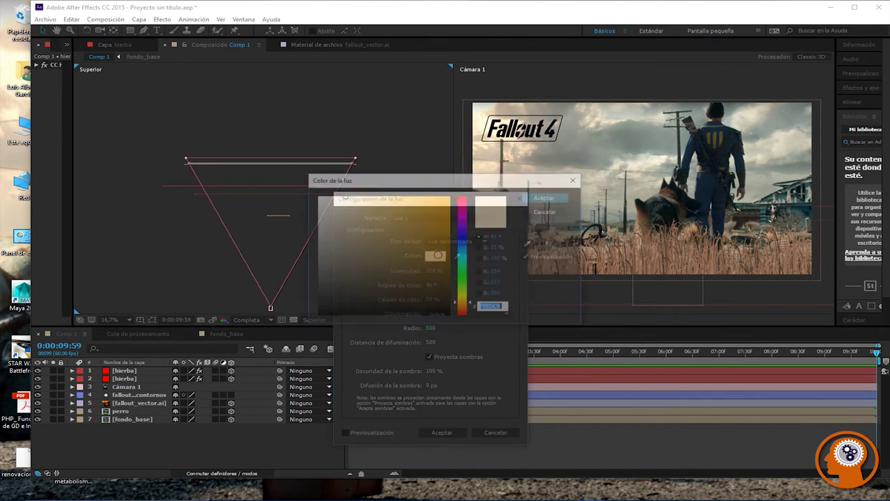
{"action": "left_click", "coordinate": [529, 243]}
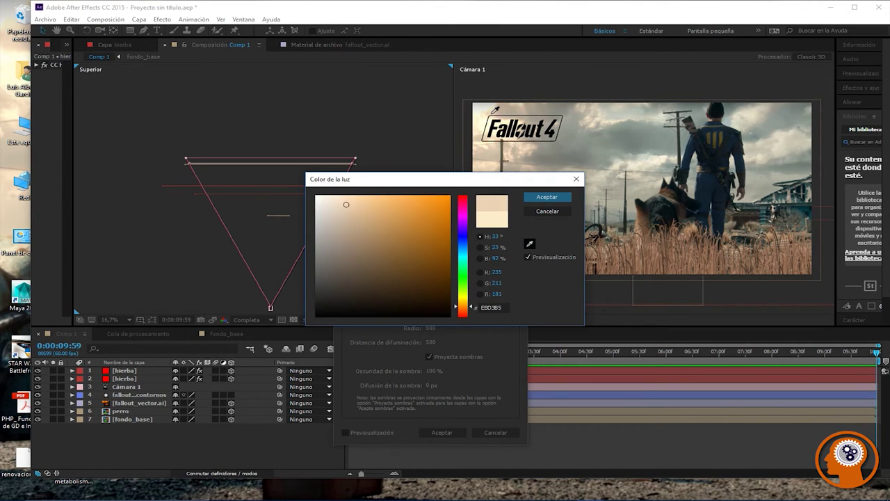
{"action": "left_click", "coordinate": [491, 112]}
{"action": "left_click_drag", "start_coordinate": [472, 309], "coordinate": [471, 313]}
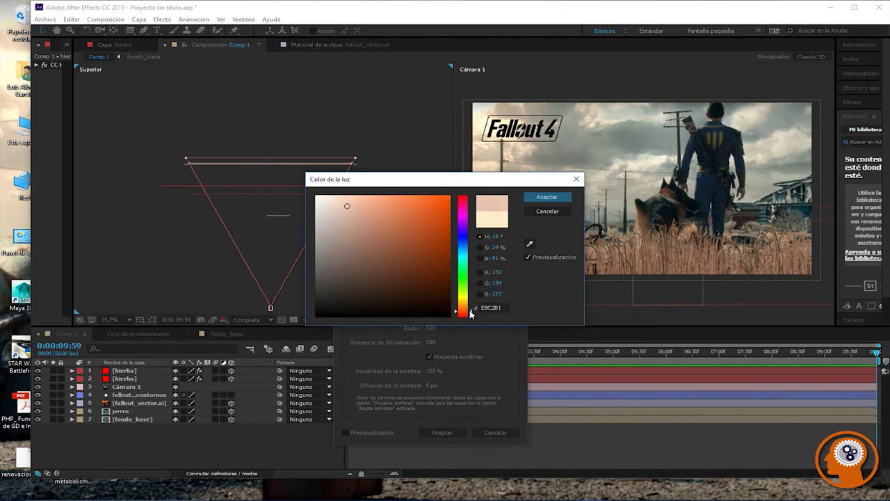
{"action": "left_click", "coordinate": [532, 198]}
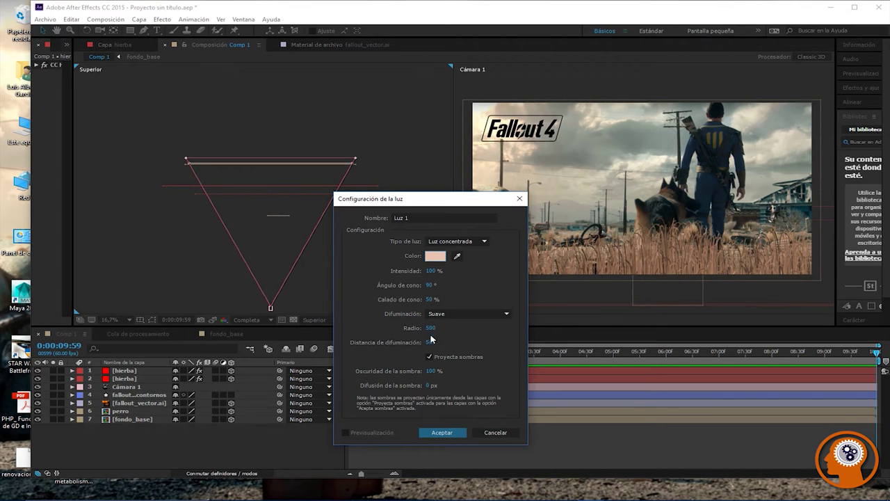
{"action": "left_click", "coordinate": [438, 434]}
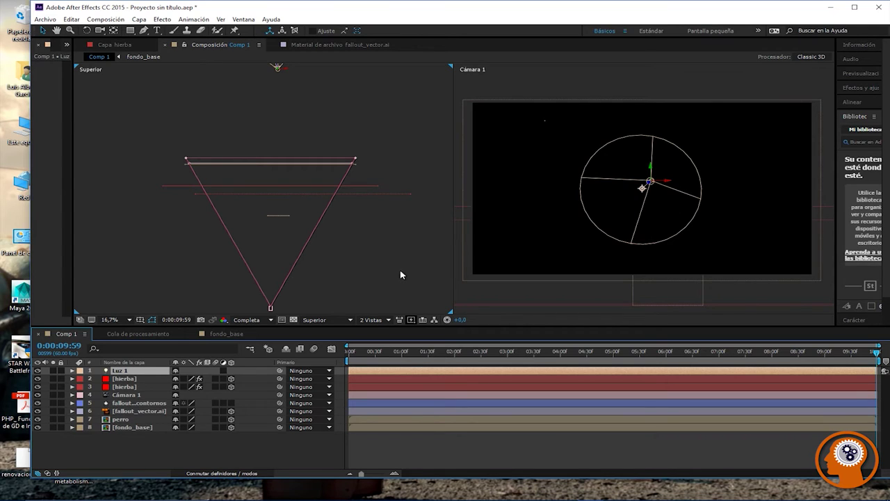
Step: Move Luz 1 lower in the top view and return Camera 1 to the animation start
{"action": "left_click", "coordinate": [279, 70]}
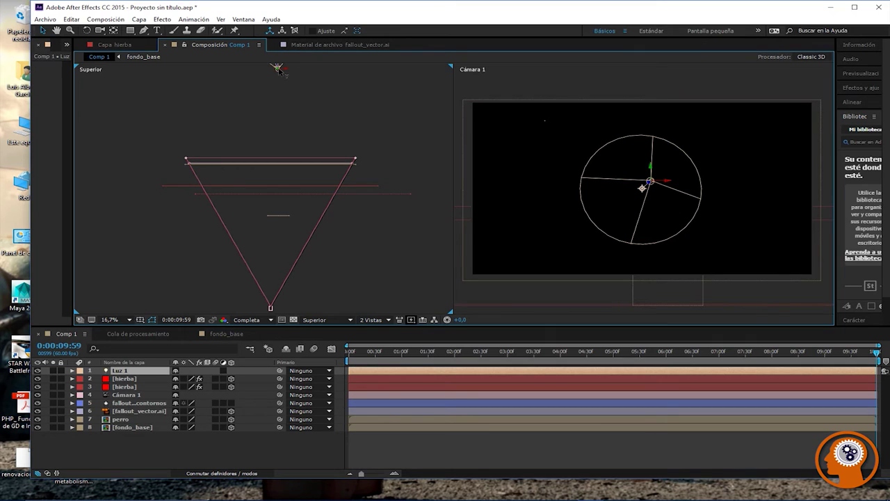
{"action": "left_click_drag", "start_coordinate": [278, 70], "coordinate": [306, 281]}
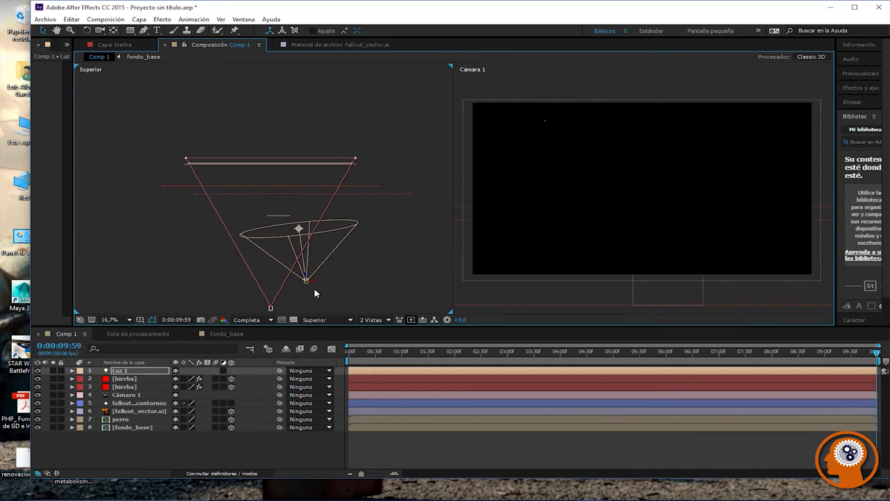
{"action": "left_click", "coordinate": [72, 395]}
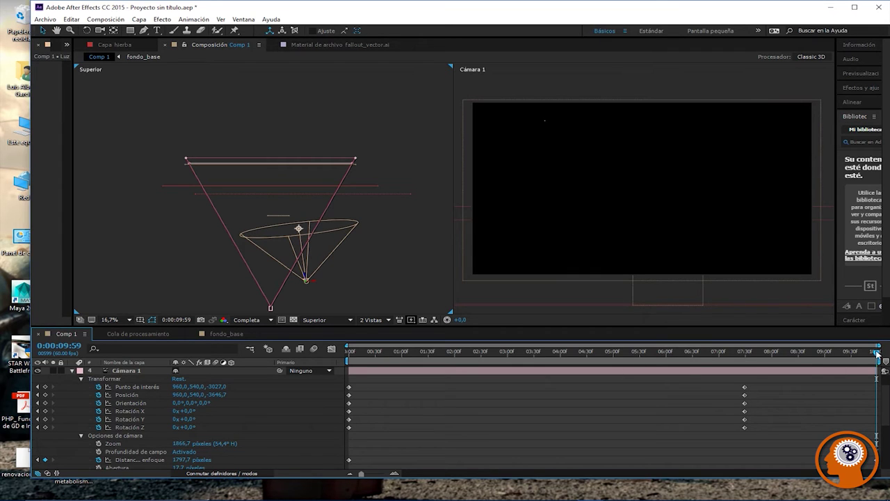
{"action": "left_click_drag", "start_coordinate": [879, 355], "coordinate": [341, 361]}
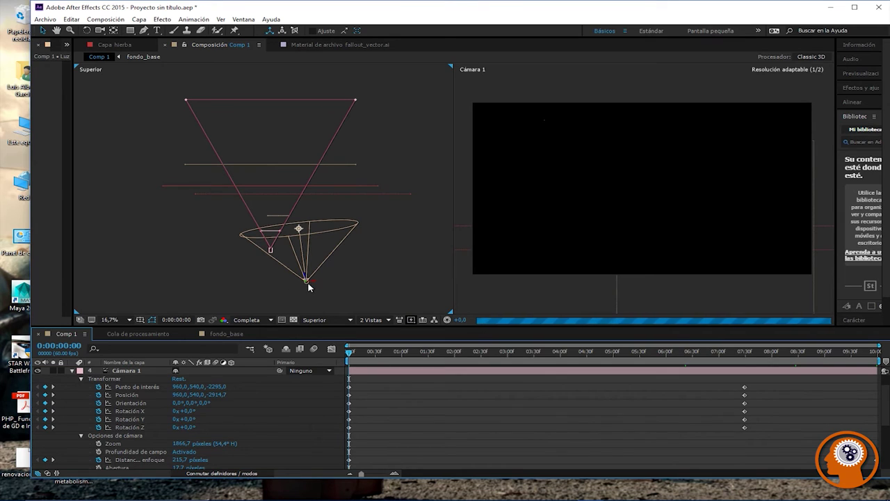
Step: Shift Camera 1 slightly left and push its point of interest far back
{"action": "left_click_drag", "start_coordinate": [309, 284], "coordinate": [283, 286]}
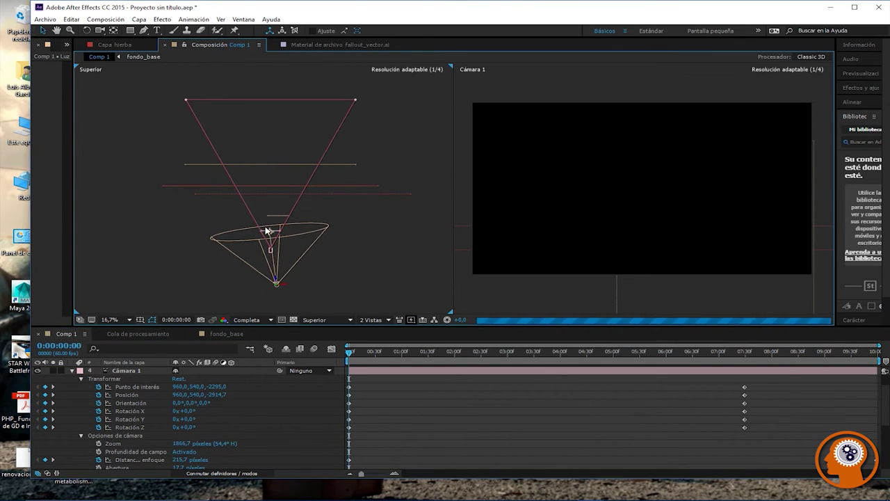
{"action": "left_click_drag", "start_coordinate": [270, 231], "coordinate": [278, 84]}
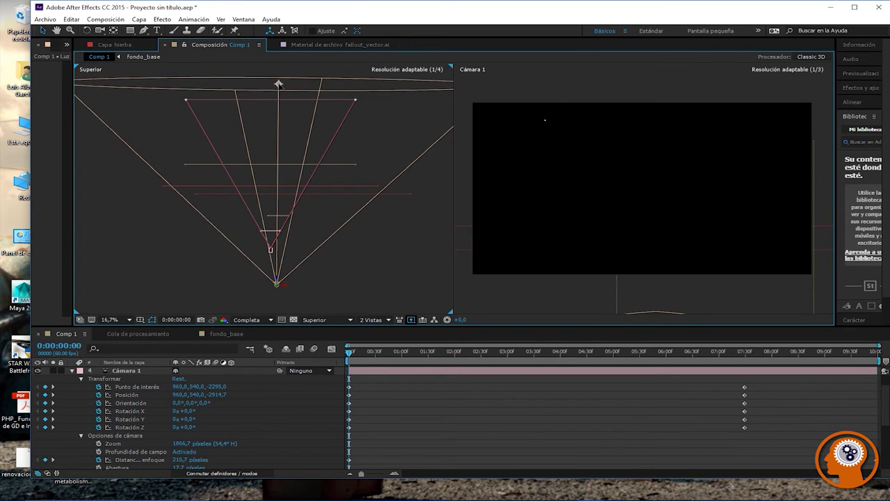
{"action": "left_click_drag", "start_coordinate": [285, 288], "coordinate": [278, 288]}
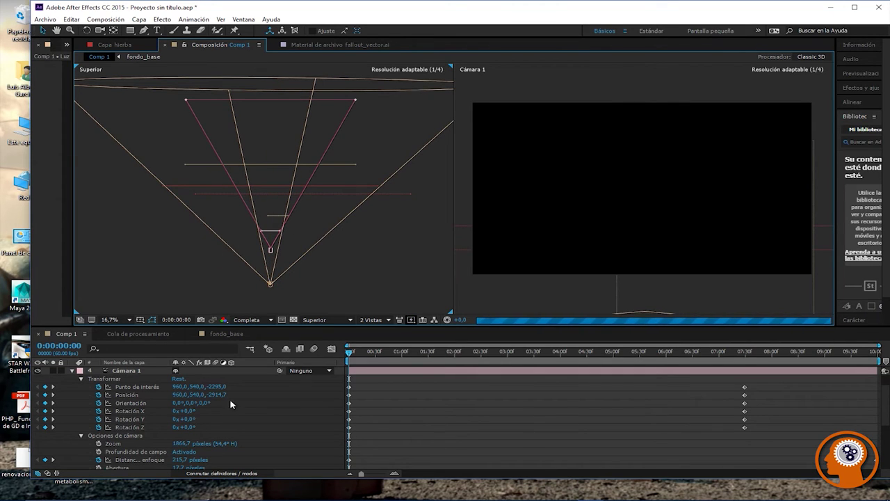
{"action": "left_click", "coordinate": [72, 370]}
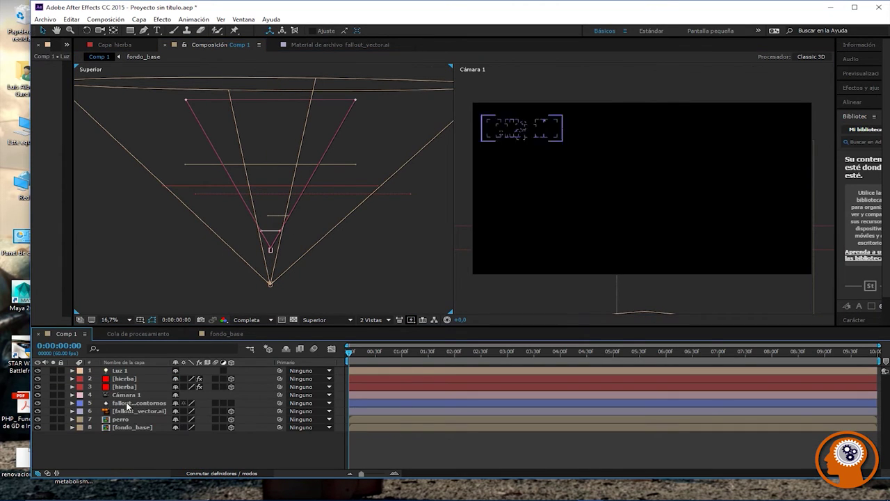
Step: Expand the perro layer, collapse its masks, and reveal its Material Options
{"action": "left_click", "coordinate": [72, 419]}
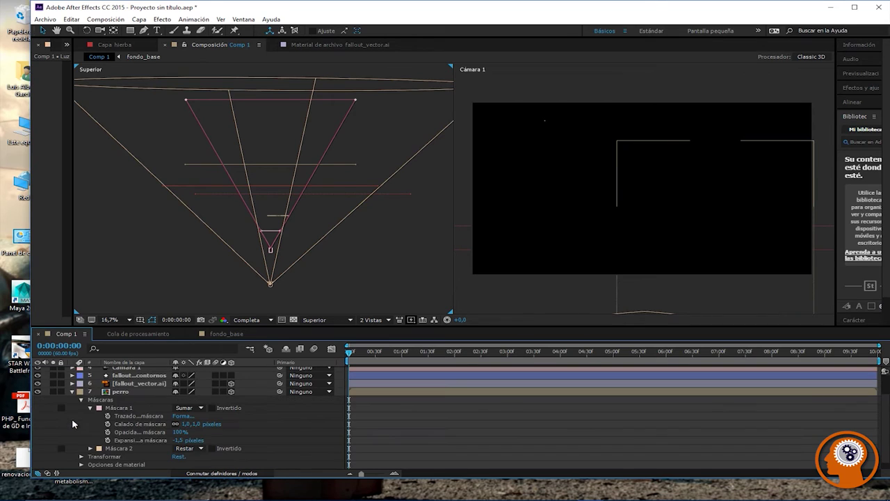
{"action": "left_click", "coordinate": [185, 408]}
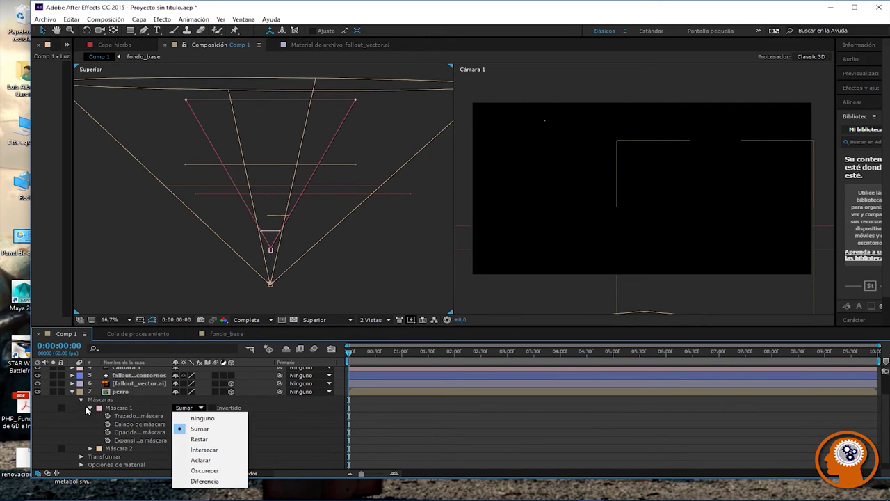
{"action": "left_click", "coordinate": [82, 399]}
{"action": "left_click", "coordinate": [82, 400]}
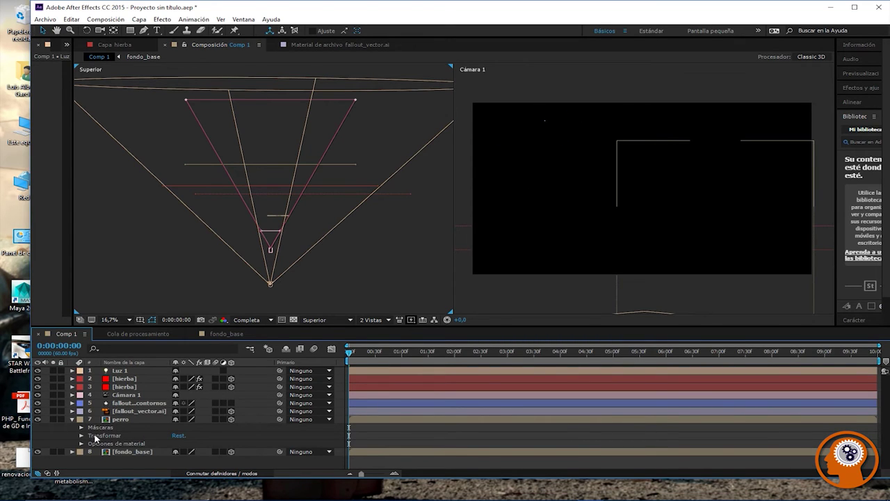
{"action": "left_click", "coordinate": [82, 444]}
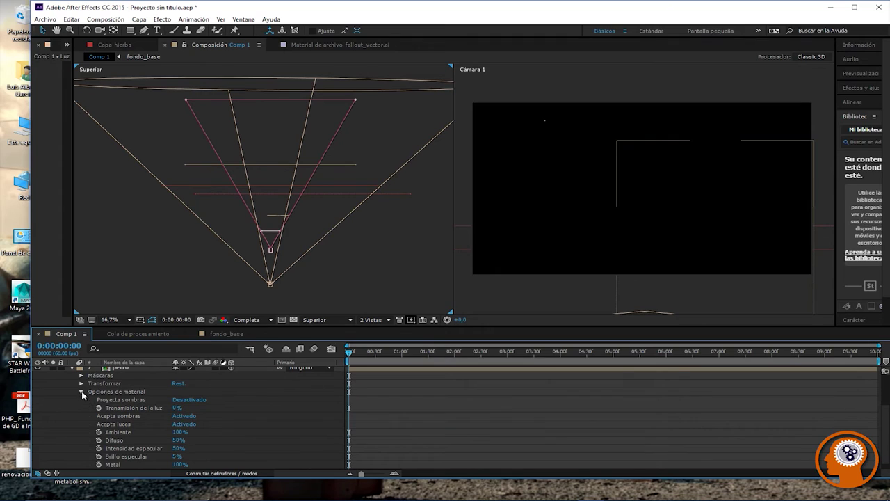
Step: Set perro's Accepts Shadows and Lights Off, Casts Shadows Off, Light Transmission 100%
{"action": "left_click", "coordinate": [184, 417]}
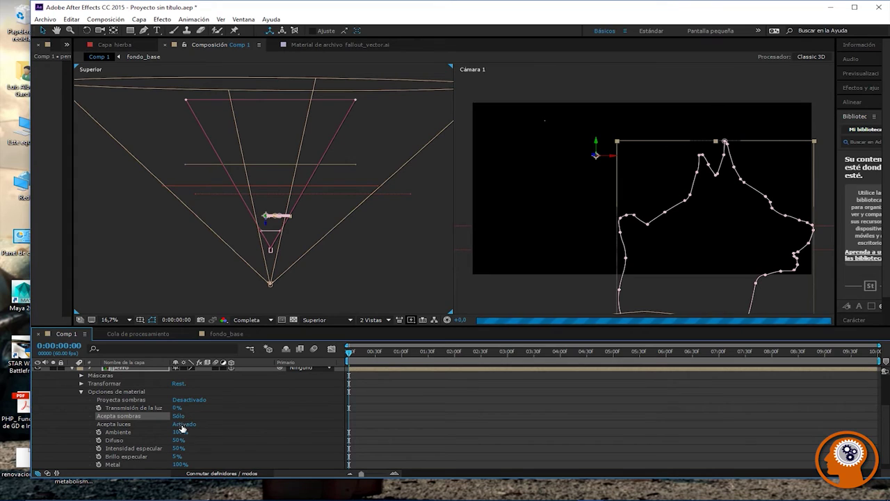
{"action": "left_click", "coordinate": [181, 425]}
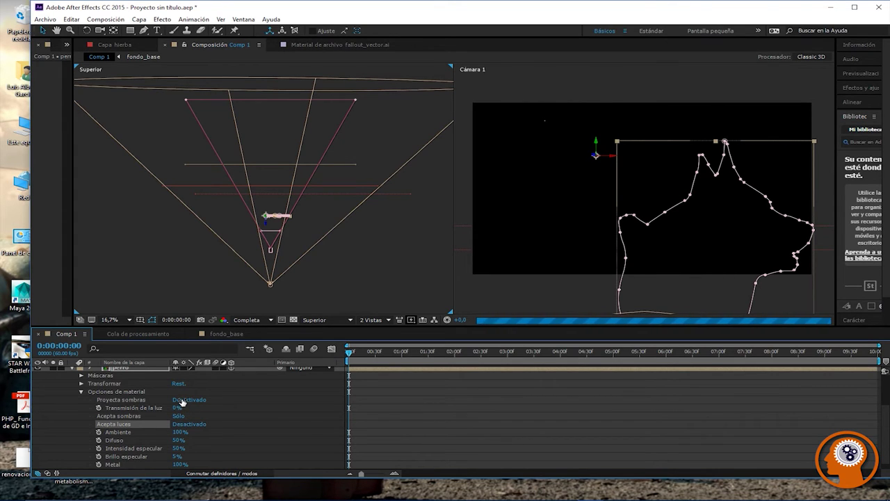
{"action": "left_click", "coordinate": [180, 402]}
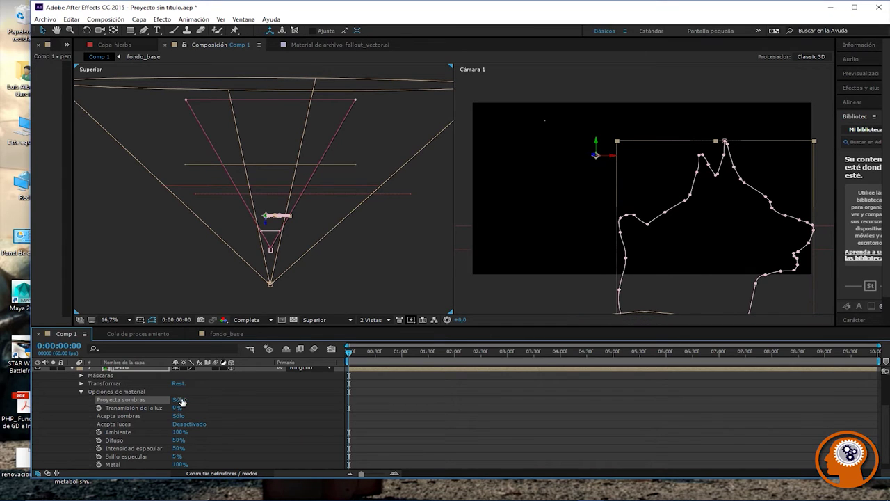
{"action": "left_click", "coordinate": [178, 402]}
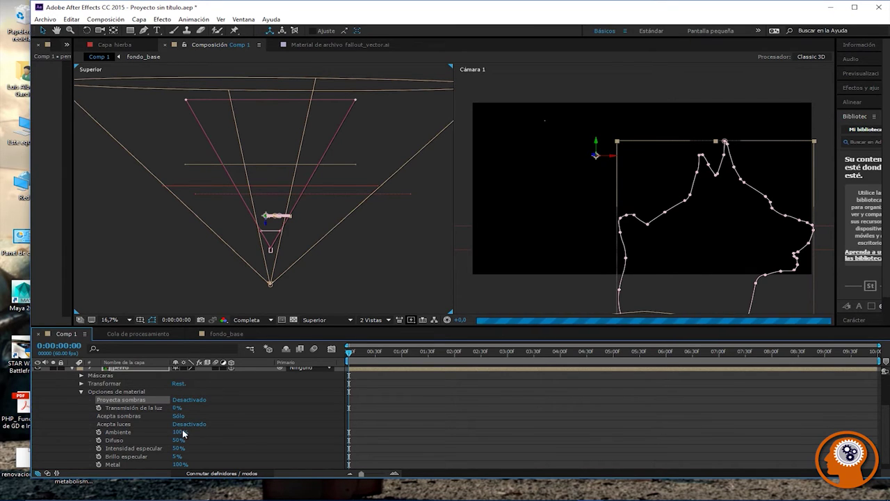
{"action": "left_click_drag", "start_coordinate": [179, 411], "coordinate": [197, 408]}
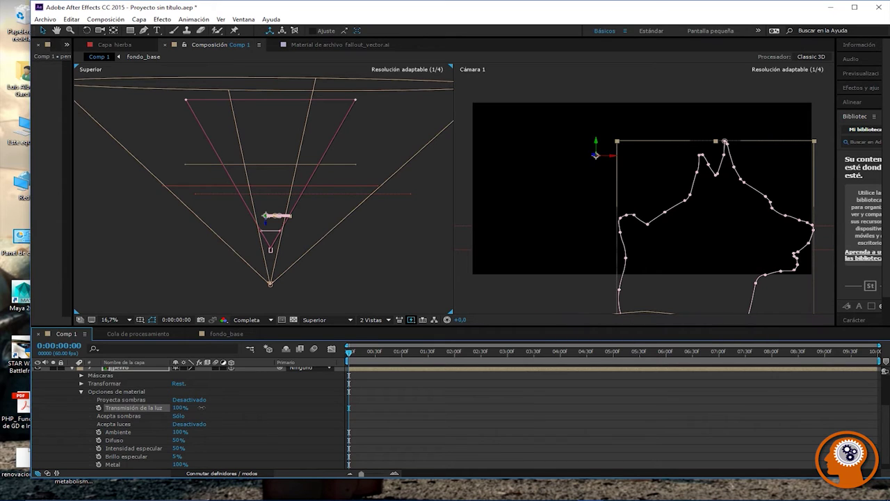
{"action": "left_click", "coordinate": [178, 416]}
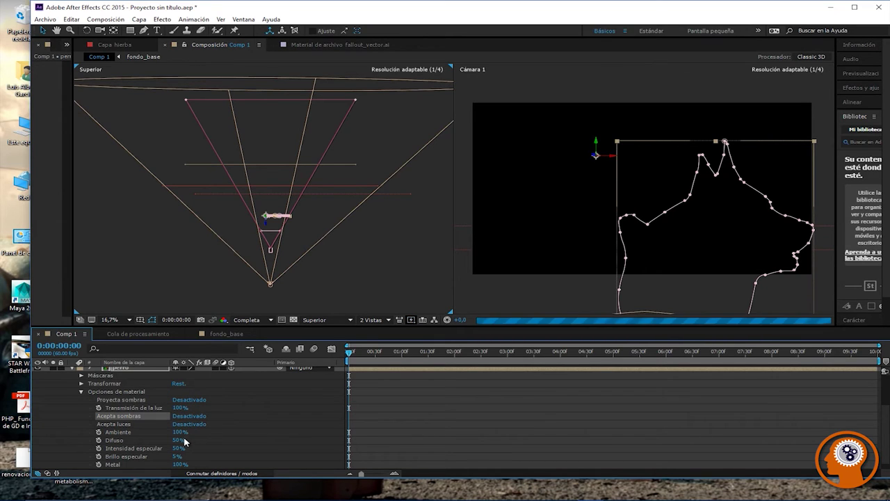
{"action": "scroll", "coordinate": [195, 412], "scroll_direction": "up", "scroll_amount": 1}
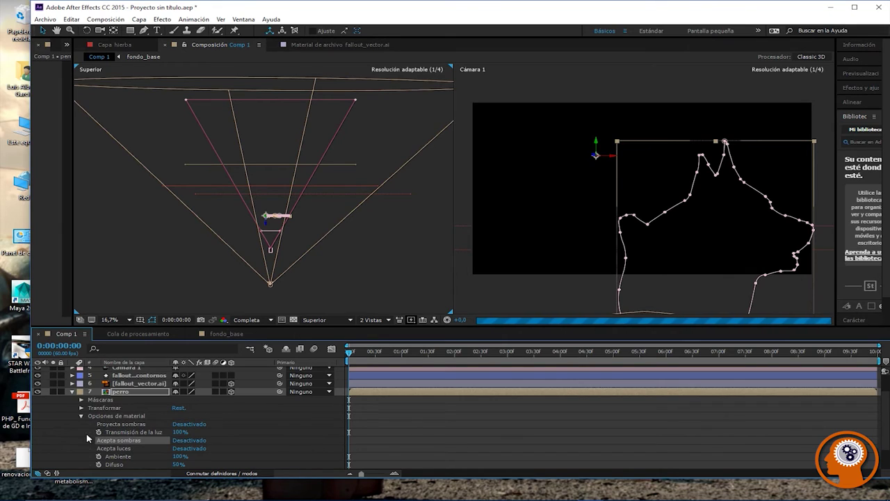
Step: Turn fondo_base's Accepts Shadows and Accepts Lights Off, then deselect it
{"action": "left_click", "coordinate": [72, 391]}
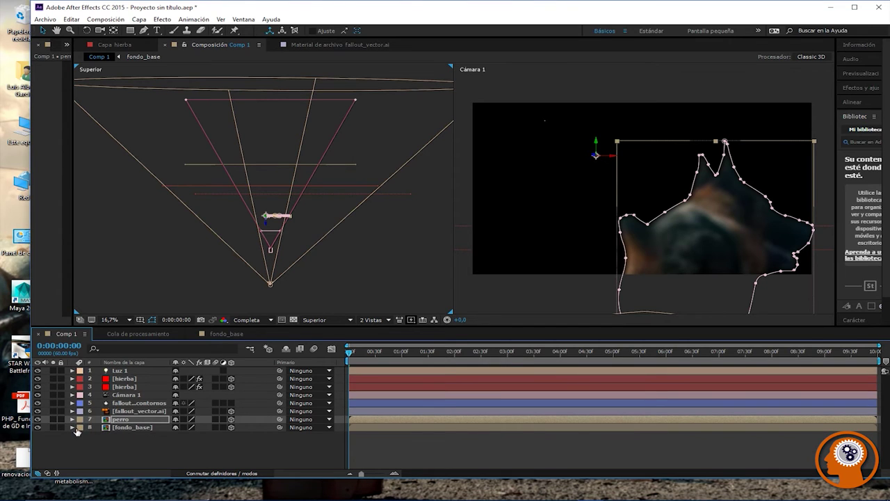
{"action": "left_click", "coordinate": [72, 428]}
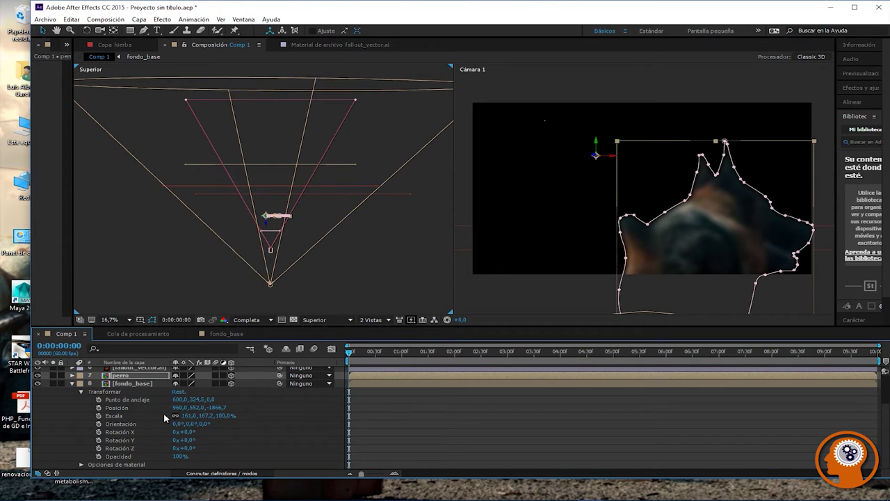
{"action": "left_click", "coordinate": [81, 464]}
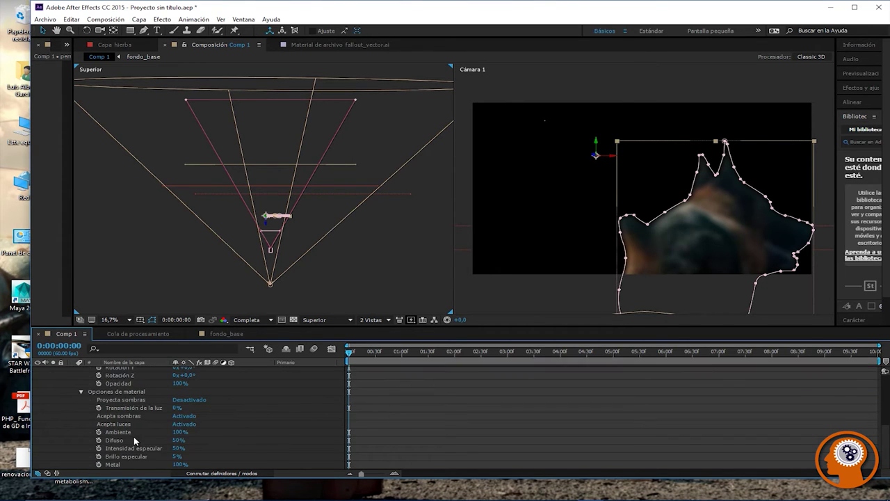
{"action": "left_click", "coordinate": [179, 416]}
{"action": "left_click", "coordinate": [179, 415]}
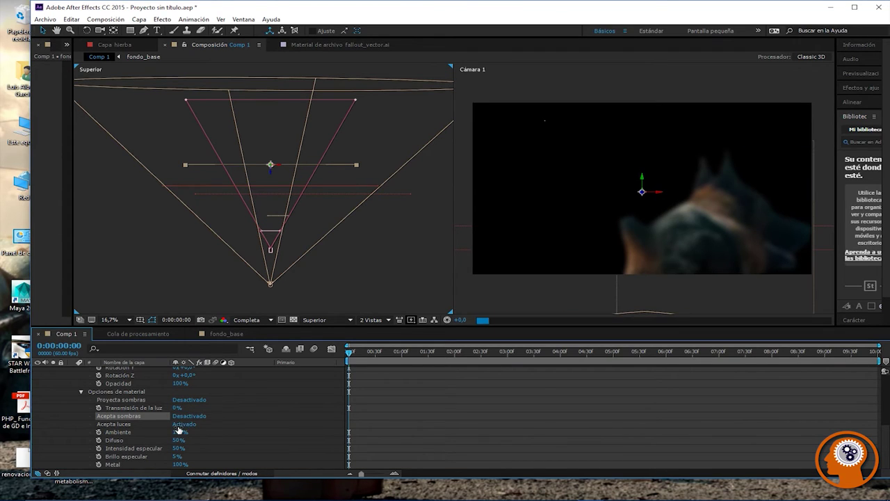
{"action": "left_click", "coordinate": [179, 425]}
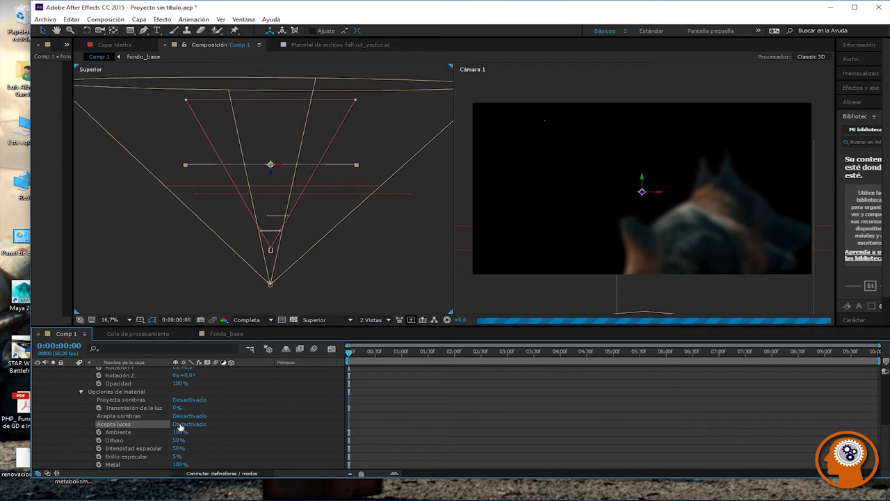
{"action": "left_click", "coordinate": [480, 413]}
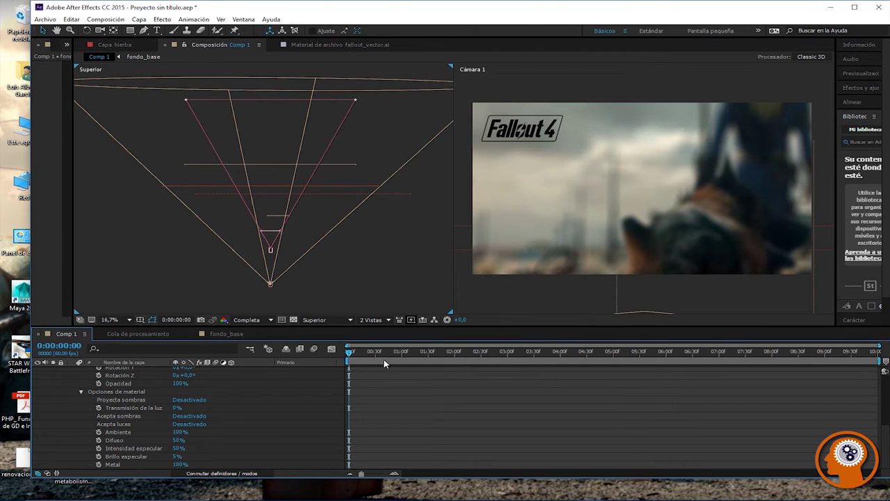
Step: Move the playhead to 0:00:05:41 to view the full scene
{"action": "left_click_drag", "start_coordinate": [360, 355], "coordinate": [460, 359]}
{"action": "left_click_drag", "start_coordinate": [529, 369], "coordinate": [649, 358]}
{"action": "scroll", "coordinate": [181, 434], "scroll_direction": "up", "scroll_amount": 2}
{"action": "scroll", "coordinate": [139, 430], "scroll_direction": "down", "scroll_amount": 2}
{"action": "left_click", "coordinate": [82, 425]}
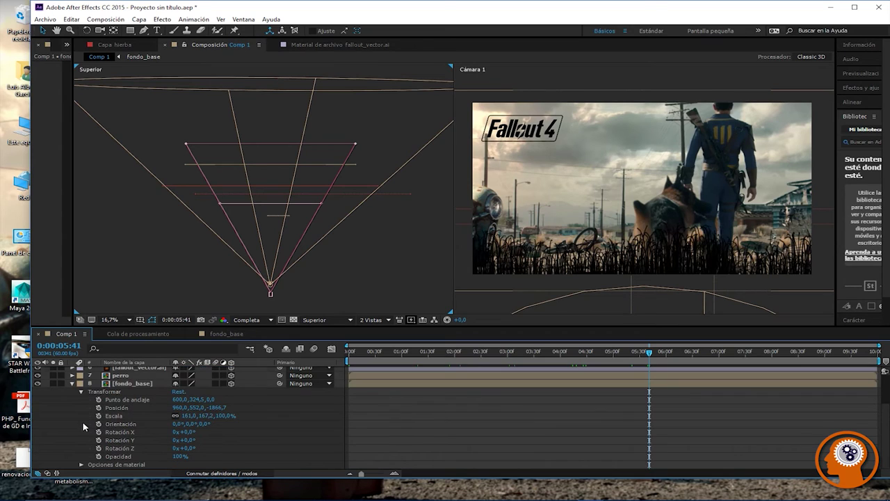
Step: Select both hierba grass layers and expand the second one's properties
{"action": "left_click", "coordinate": [81, 394]}
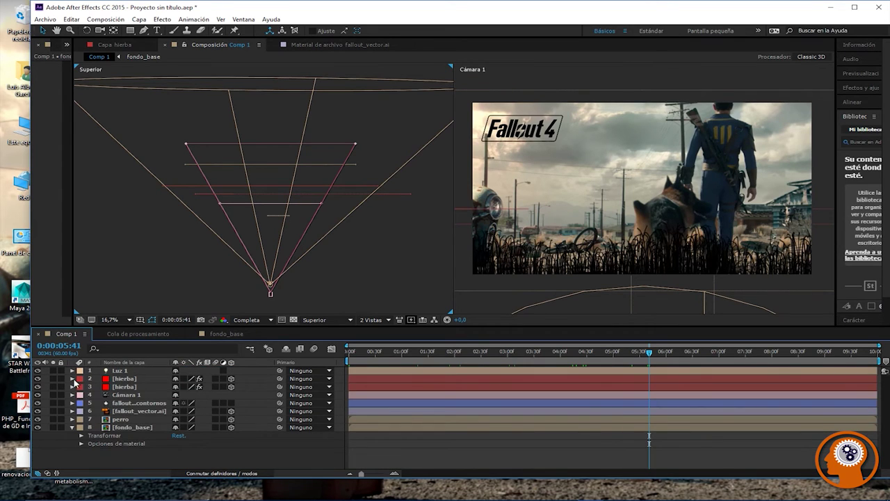
{"action": "left_click", "coordinate": [73, 379]}
{"action": "left_click", "coordinate": [72, 379]}
{"action": "left_click", "coordinate": [115, 379]}
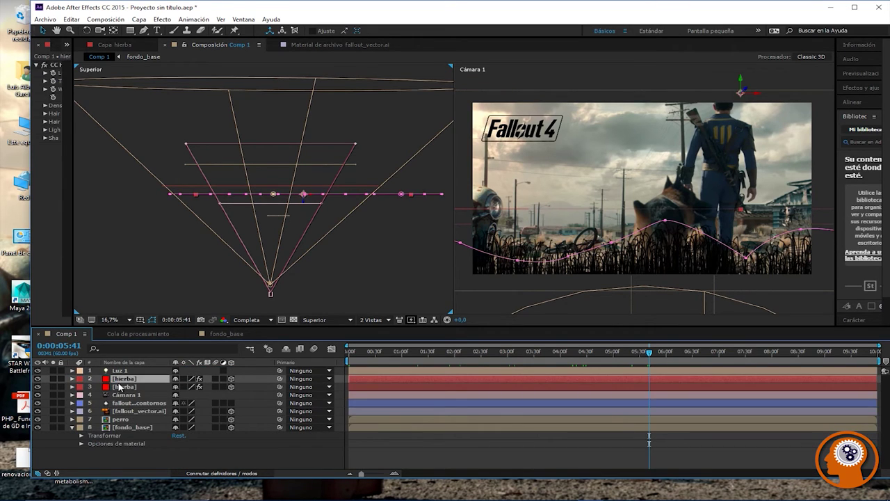
{"action": "left_click", "coordinate": [119, 387], "text": "shift"}
{"action": "left_click", "coordinate": [71, 387]}
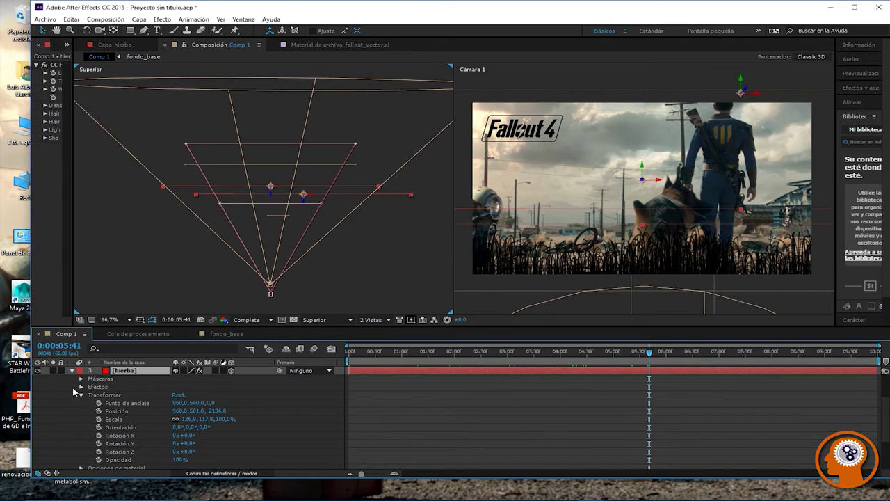
Step: Toggle the grass layer's Accepts Lights Off and back On, then deselect
{"action": "scroll", "coordinate": [146, 433], "scroll_direction": "down", "scroll_amount": 2}
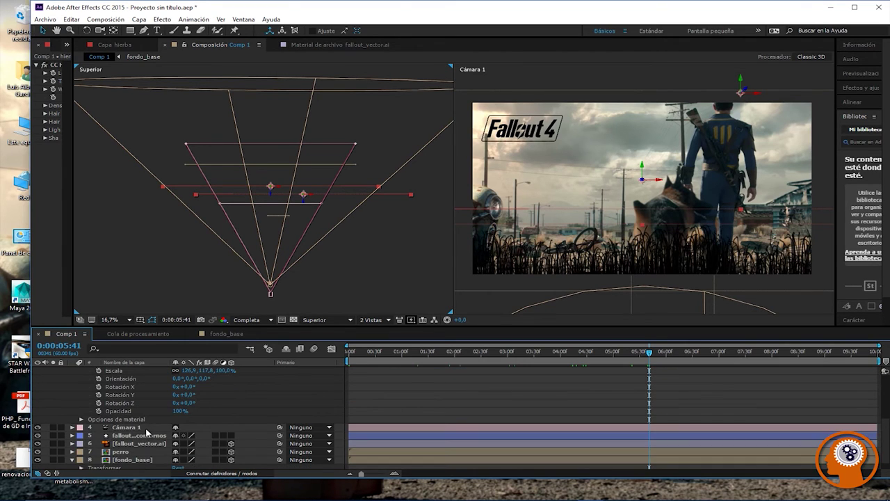
{"action": "left_click", "coordinate": [81, 421]}
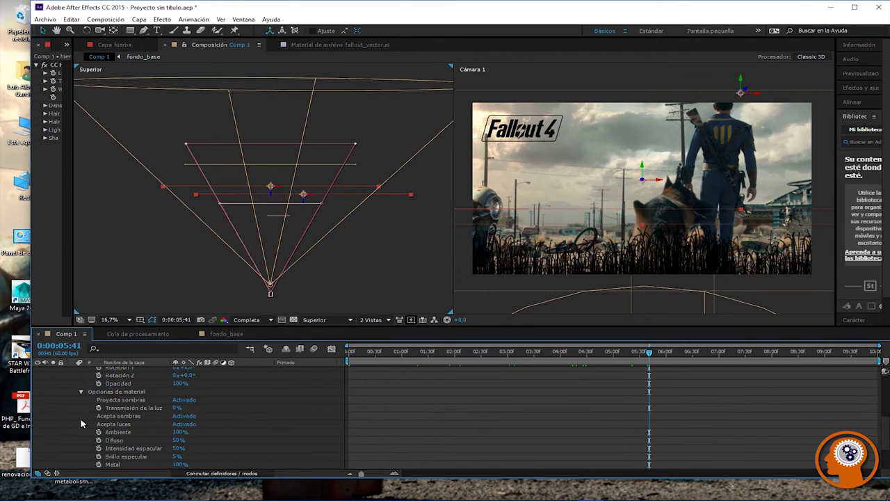
{"action": "left_click", "coordinate": [179, 423]}
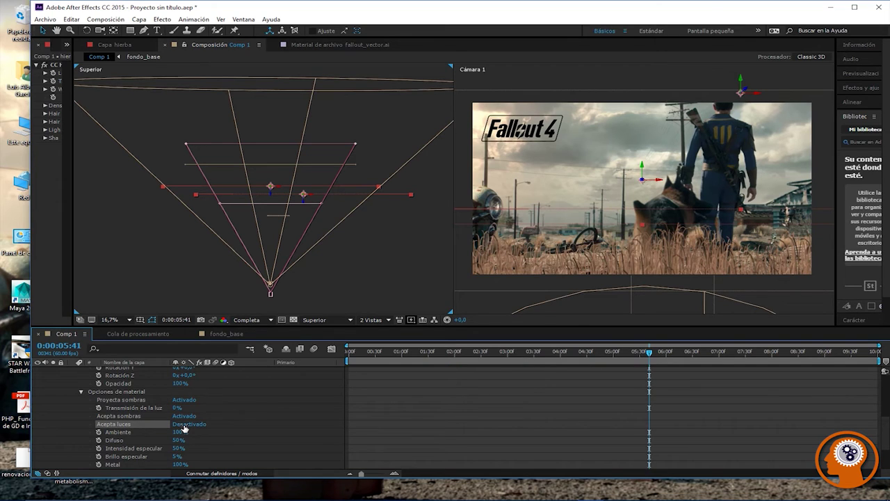
{"action": "left_click", "coordinate": [184, 424]}
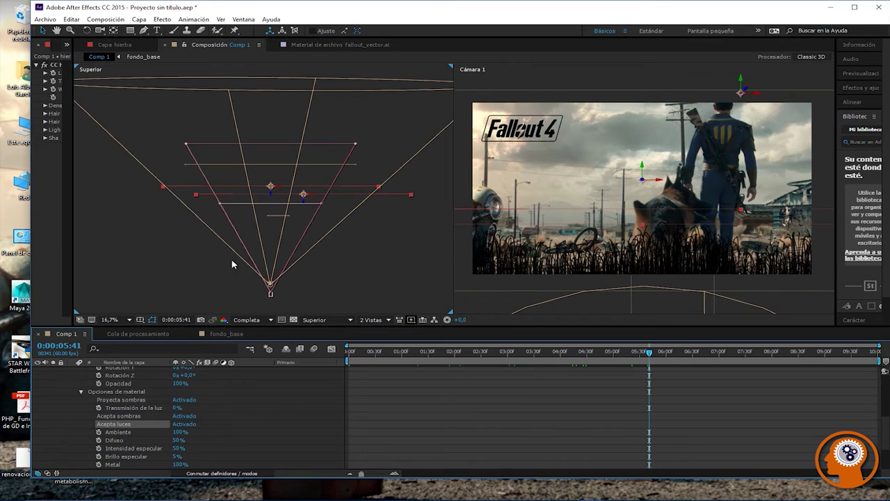
{"action": "left_click", "coordinate": [284, 304]}
{"action": "left_click", "coordinate": [344, 321]}
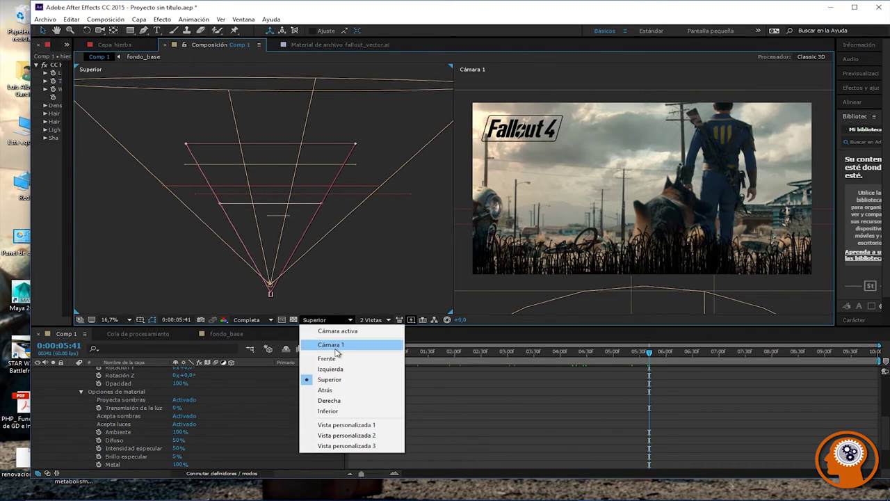
Step: Switch to the Izquierda view and raise and re-aim Luz 1's cone
{"action": "left_click", "coordinate": [331, 367]}
{"action": "scroll", "coordinate": [302, 219], "scroll_direction": "down", "scroll_amount": 5}
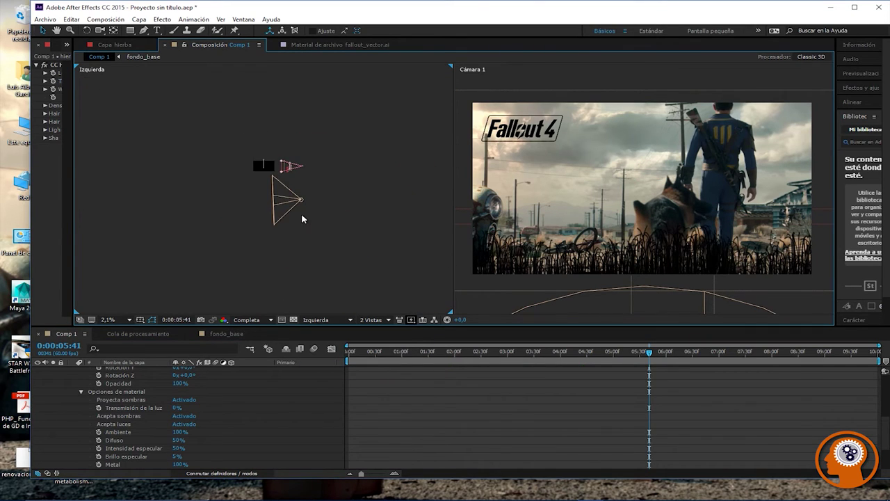
{"action": "scroll", "coordinate": [302, 219], "scroll_direction": "up", "scroll_amount": 1}
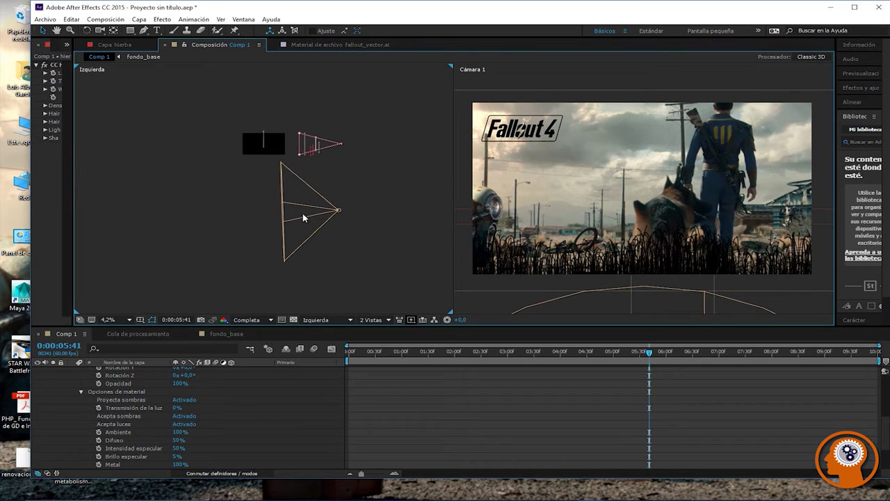
{"action": "left_click_drag", "start_coordinate": [334, 214], "coordinate": [345, 149]}
{"action": "left_click_drag", "start_coordinate": [284, 210], "coordinate": [311, 158]}
{"action": "mouse_move", "coordinate": [355, 130]}
{"action": "left_mouse_down"}
{"action": "mouse_move", "coordinate": [391, 139]}
{"action": "mouse_move", "coordinate": [345, 130]}
{"action": "left_mouse_up"}
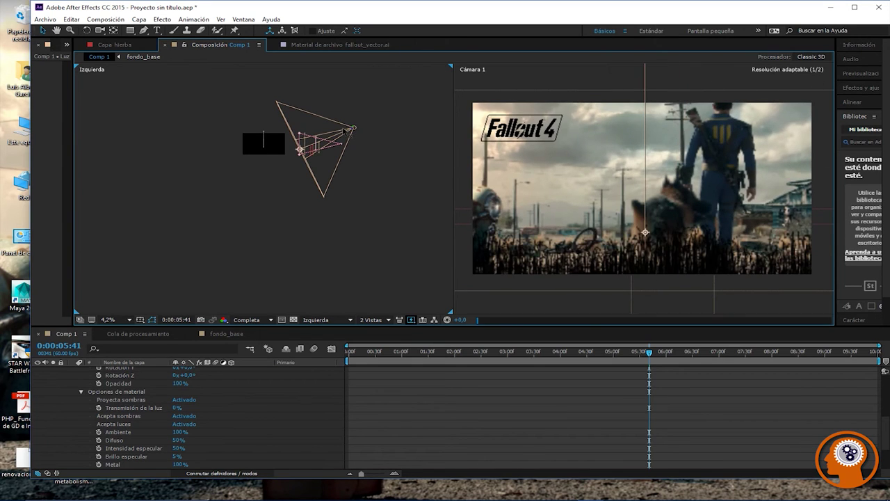
Step: Zoom out and reposition Luz 1 and its point of interest toward the backdrop
{"action": "scroll", "coordinate": [299, 195], "scroll_direction": "up", "scroll_amount": 3}
{"action": "left_click_drag", "start_coordinate": [318, 137], "coordinate": [150, 303]}
{"action": "left_click_drag", "start_coordinate": [218, 207], "coordinate": [248, 209]}
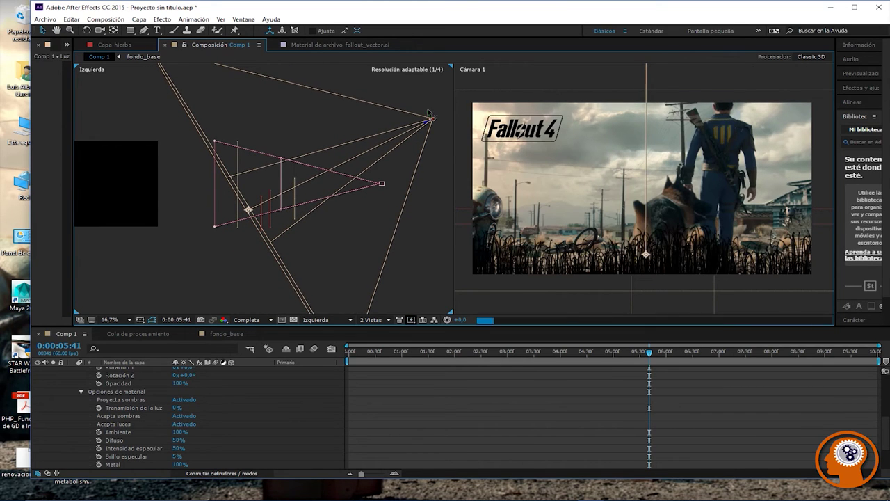
{"action": "mouse_move", "coordinate": [432, 120]}
{"action": "left_mouse_down"}
{"action": "mouse_move", "coordinate": [441, 135]}
{"action": "mouse_move", "coordinate": [427, 119]}
{"action": "mouse_move", "coordinate": [342, 211]}
{"action": "left_mouse_up"}
{"action": "left_click_drag", "start_coordinate": [141, 262], "coordinate": [158, 207]}
{"action": "left_click_drag", "start_coordinate": [326, 170], "coordinate": [306, 209]}
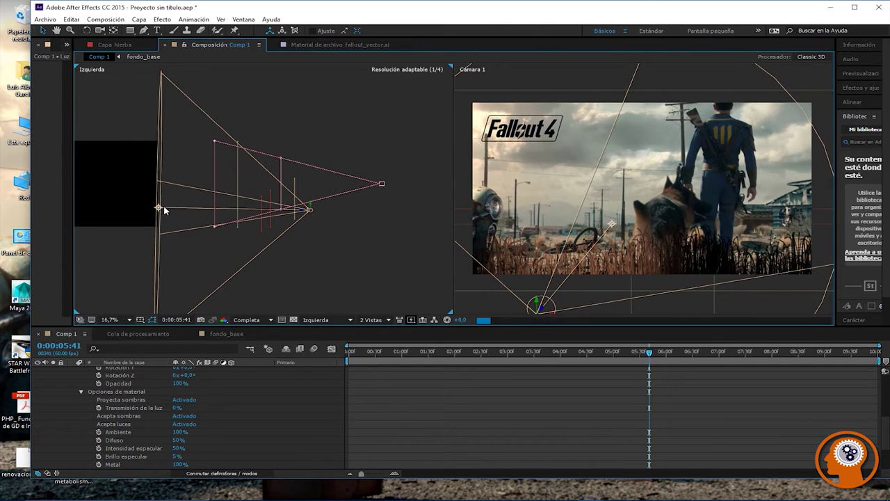
{"action": "left_click_drag", "start_coordinate": [161, 208], "coordinate": [182, 220]}
Step: Switch the left viewer to the Frente view and centre the scene
{"action": "left_click", "coordinate": [249, 320]}
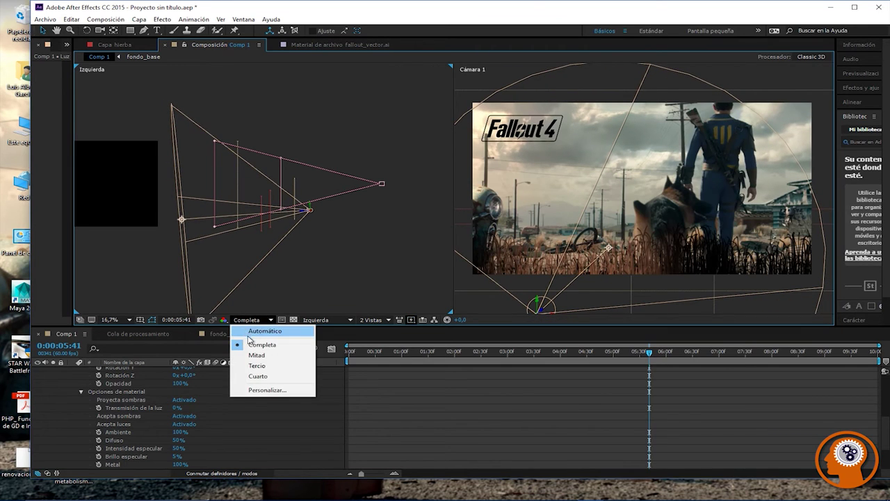
{"action": "left_click", "coordinate": [305, 287]}
{"action": "left_click", "coordinate": [310, 320]}
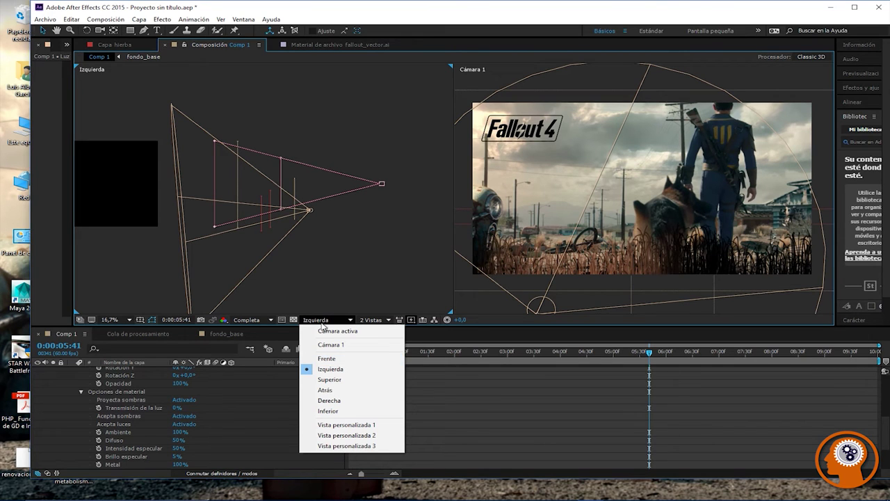
{"action": "left_click", "coordinate": [327, 358]}
{"action": "left_click_drag", "start_coordinate": [278, 204], "coordinate": [425, 195]}
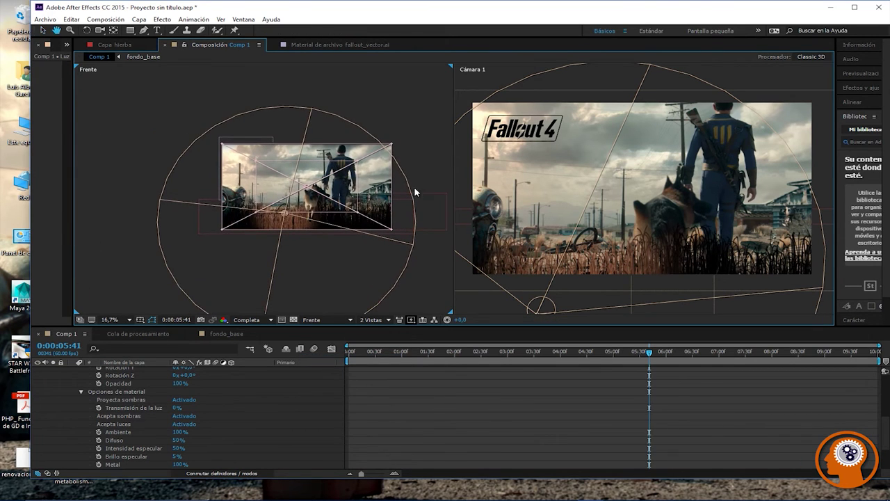
{"action": "left_click_drag", "start_coordinate": [285, 216], "coordinate": [318, 213]}
{"action": "scroll", "coordinate": [318, 213], "scroll_direction": "up", "scroll_amount": 2}
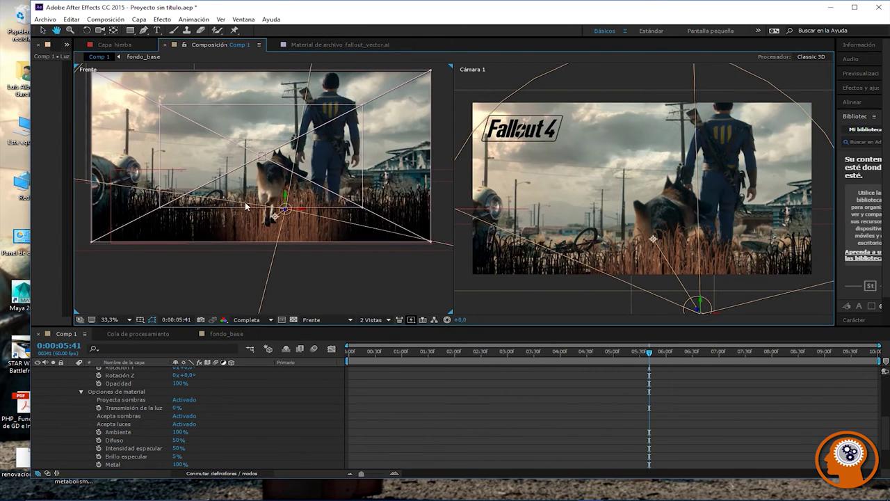
Step: Select Luz 1 and move it up and to the left
{"action": "left_click", "coordinate": [285, 198]}
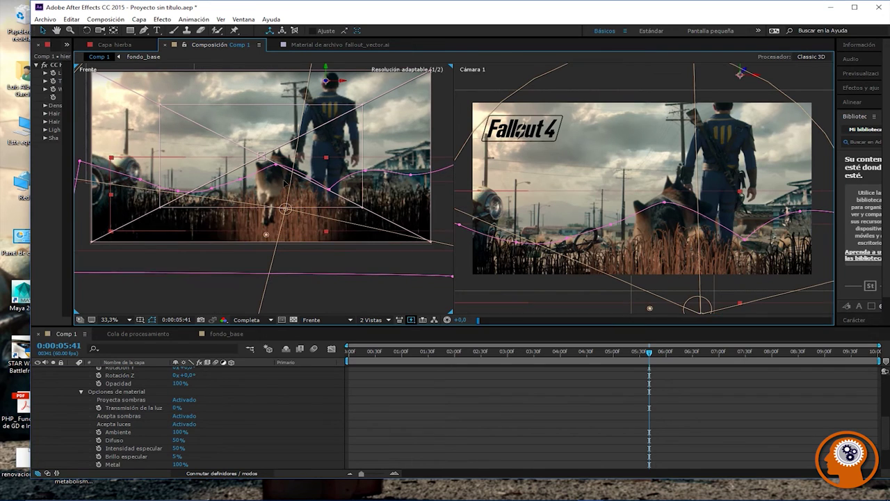
{"action": "left_click", "coordinate": [284, 211]}
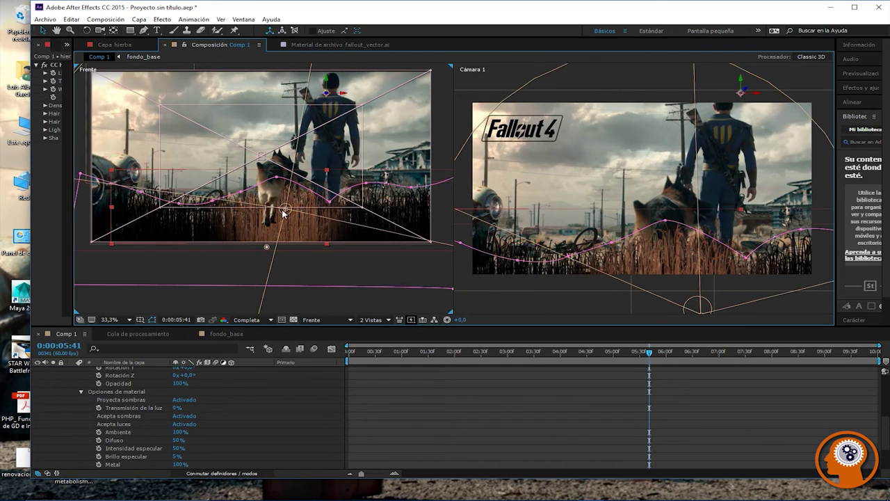
{"action": "left_click_drag", "start_coordinate": [284, 211], "coordinate": [207, 162]}
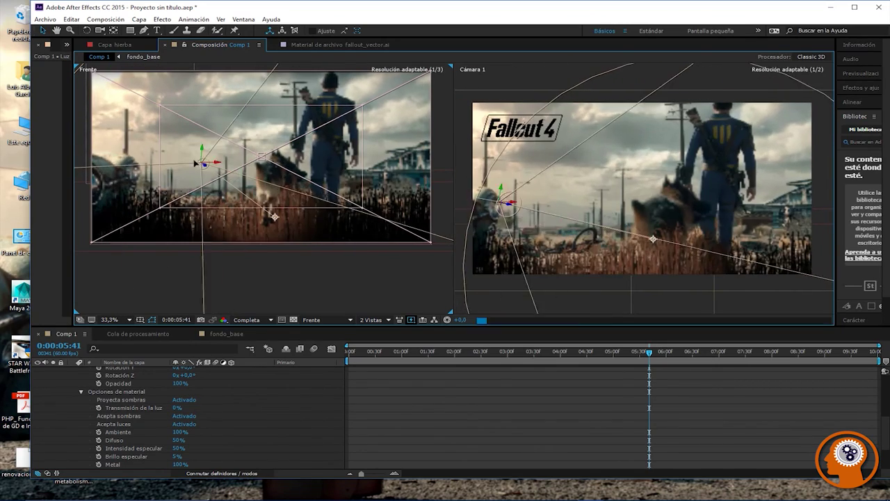
{"action": "scroll", "coordinate": [200, 409], "scroll_direction": "up", "scroll_amount": 5}
{"action": "scroll", "coordinate": [200, 408], "scroll_direction": "up", "scroll_amount": 1}
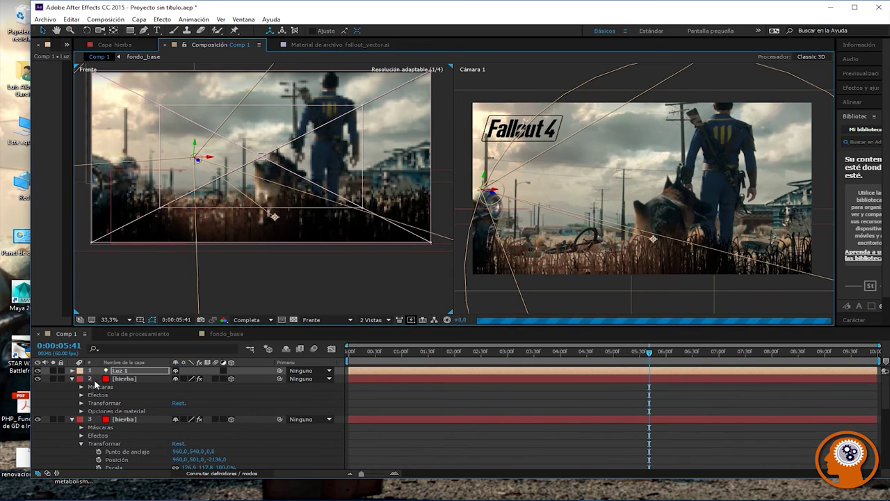
Step: In Luz 1's light options, set cone angle to 180° and radius to about 1377
{"action": "left_click", "coordinate": [72, 370]}
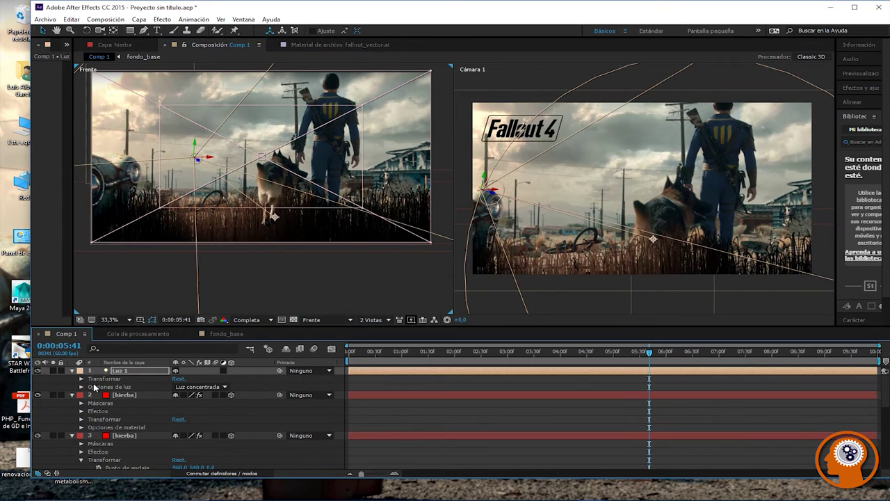
{"action": "left_click", "coordinate": [82, 386]}
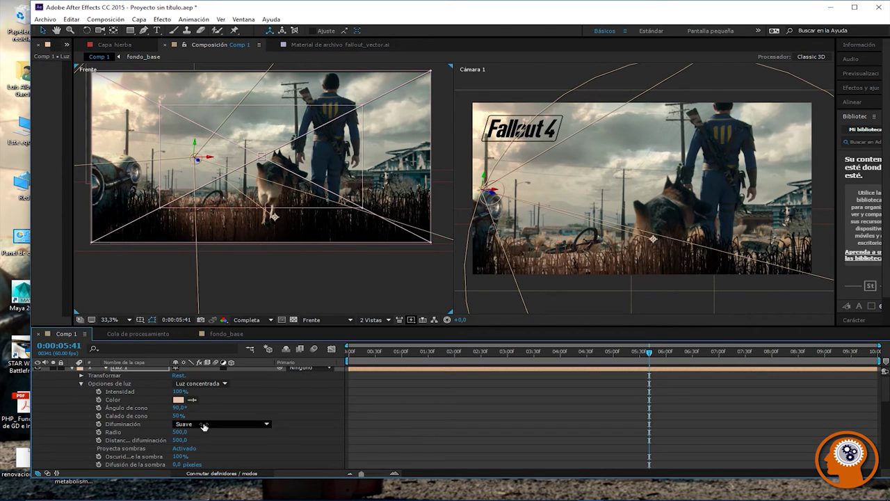
{"action": "left_click_drag", "start_coordinate": [180, 411], "coordinate": [292, 405]}
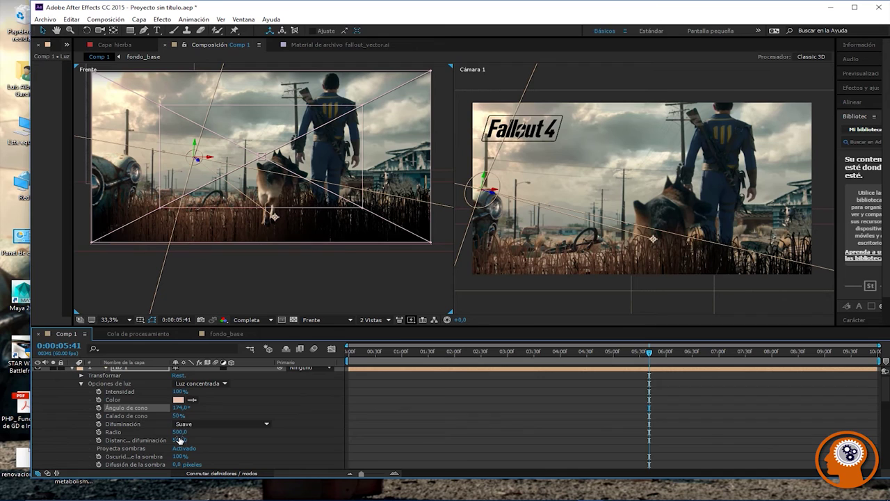
{"action": "left_click_drag", "start_coordinate": [179, 411], "coordinate": [267, 424]}
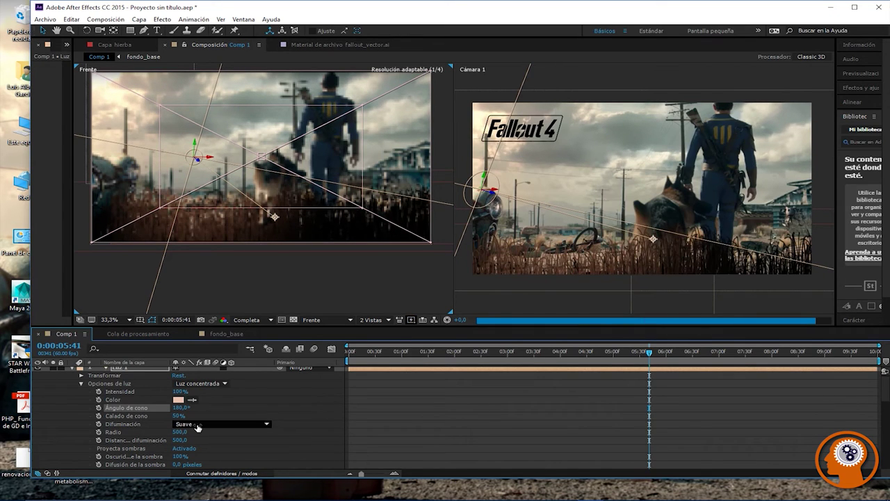
{"action": "left_click_drag", "start_coordinate": [179, 432], "coordinate": [671, 436]}
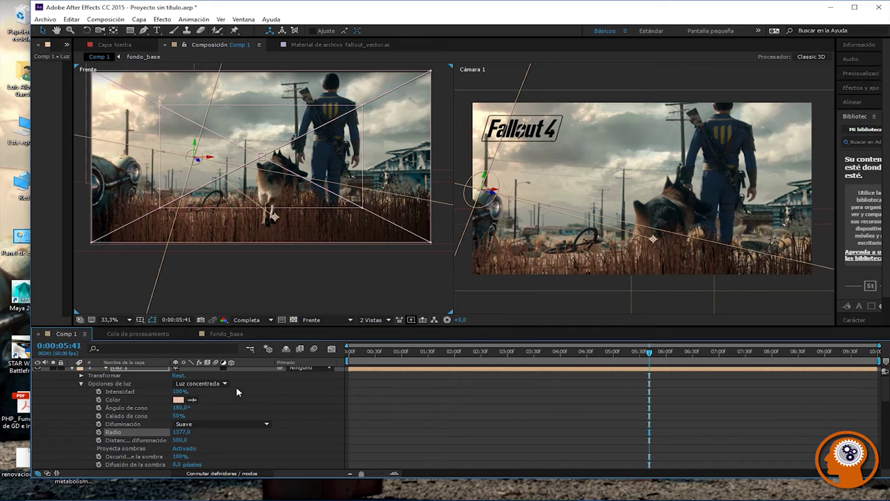
{"action": "left_click", "coordinate": [196, 426]}
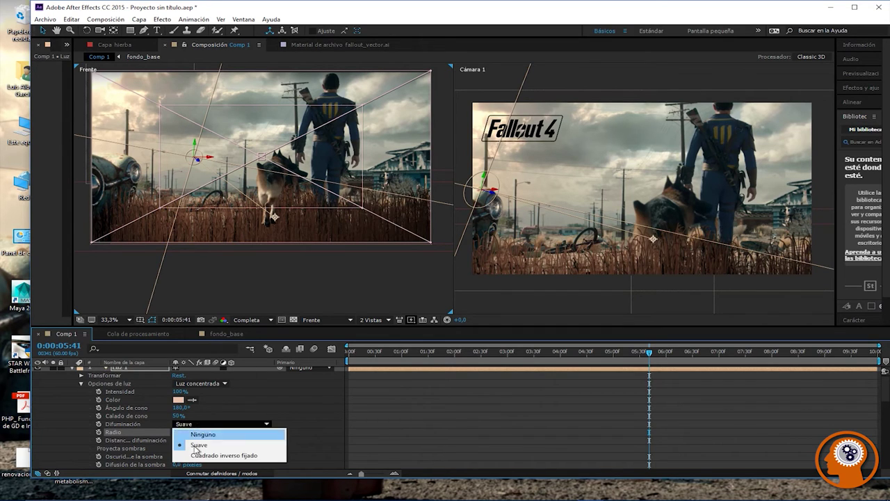
Step: Try Cuadrado inverso fijado falloff on Luz 1, then revert to Suave
{"action": "left_click", "coordinate": [202, 455]}
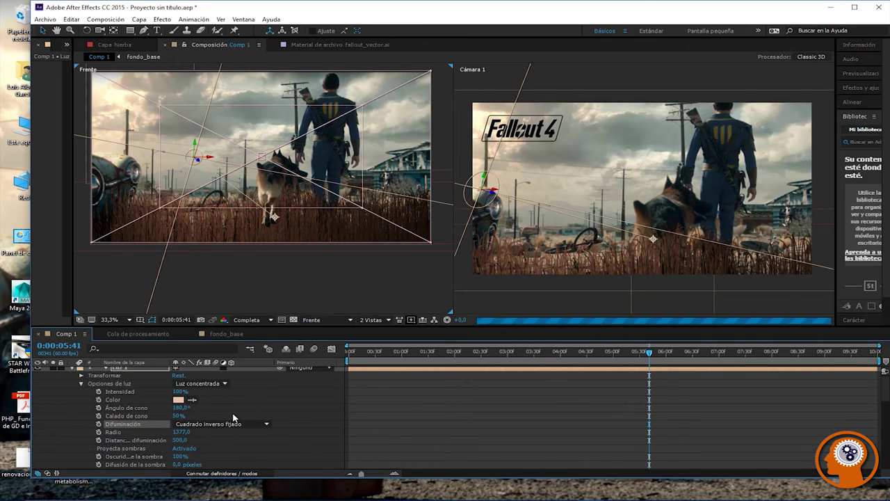
{"action": "left_click", "coordinate": [227, 423]}
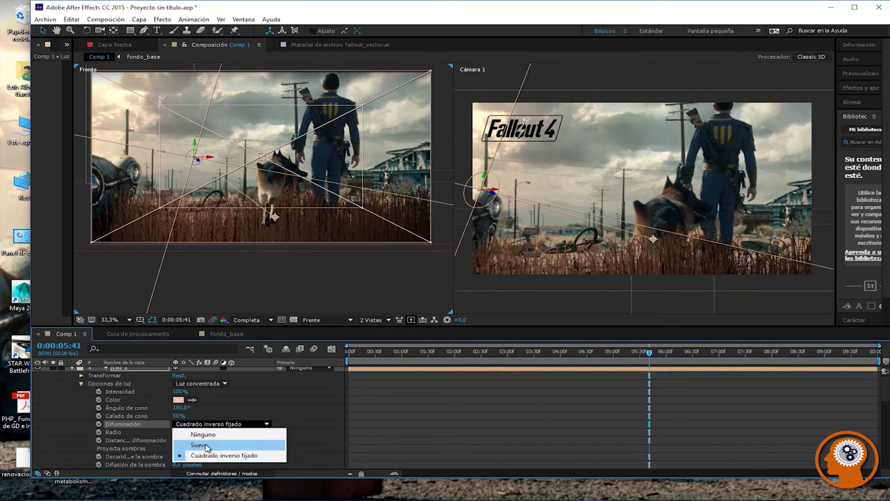
{"action": "left_click", "coordinate": [204, 445]}
Step: Set cone feather to 29% and falloff distance to 996, then go to the last frame
{"action": "left_click_drag", "start_coordinate": [177, 415], "coordinate": [233, 417]}
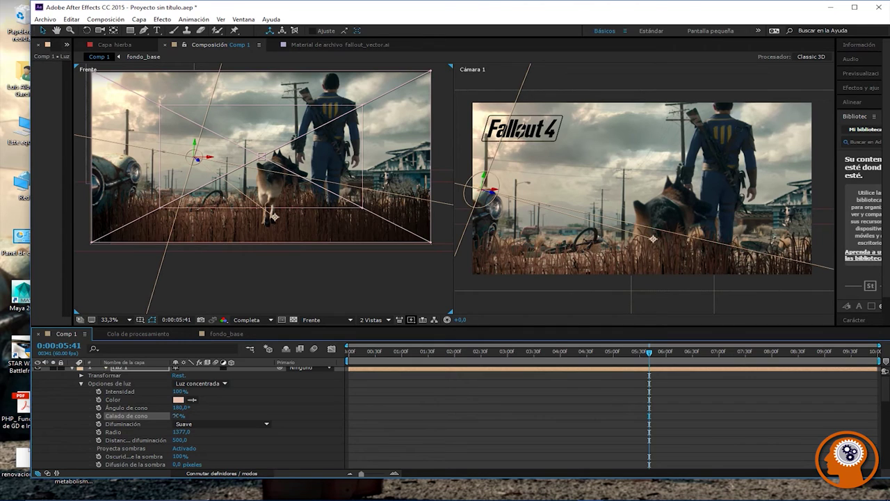
{"action": "left_click_drag", "start_coordinate": [179, 415], "coordinate": [141, 415]}
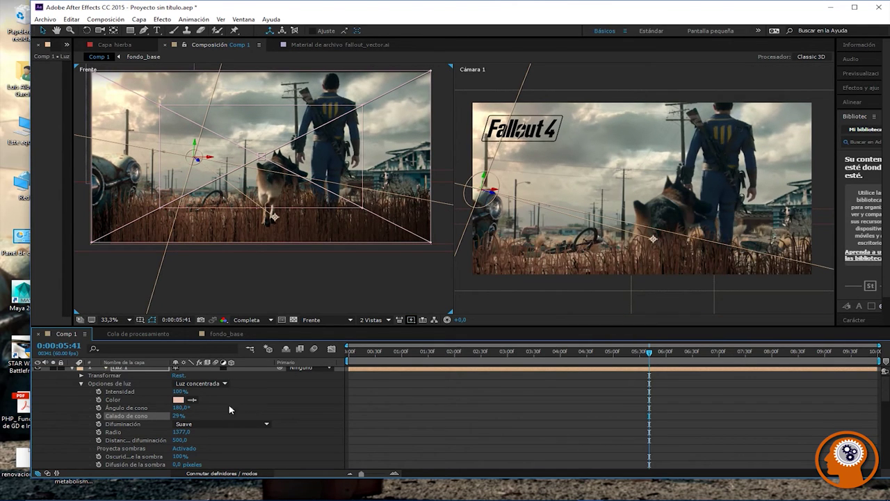
{"action": "left_click_drag", "start_coordinate": [178, 444], "coordinate": [437, 441]}
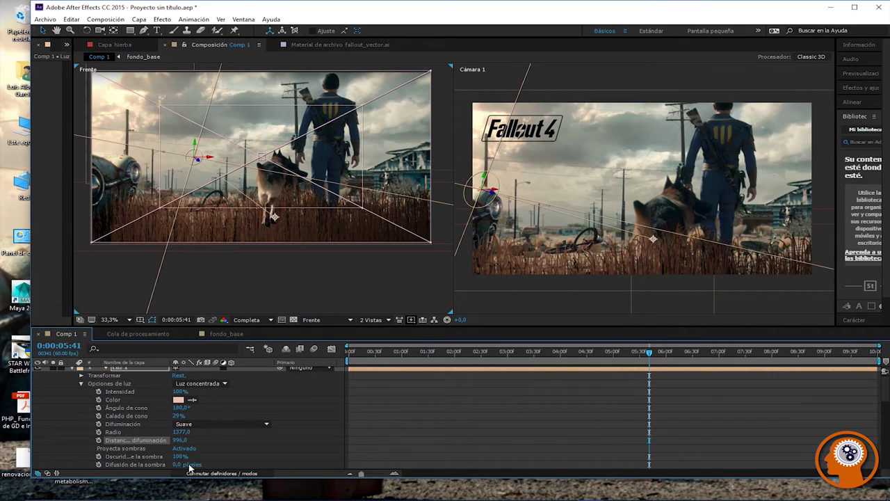
{"action": "left_click_drag", "start_coordinate": [649, 359], "coordinate": [883, 374]}
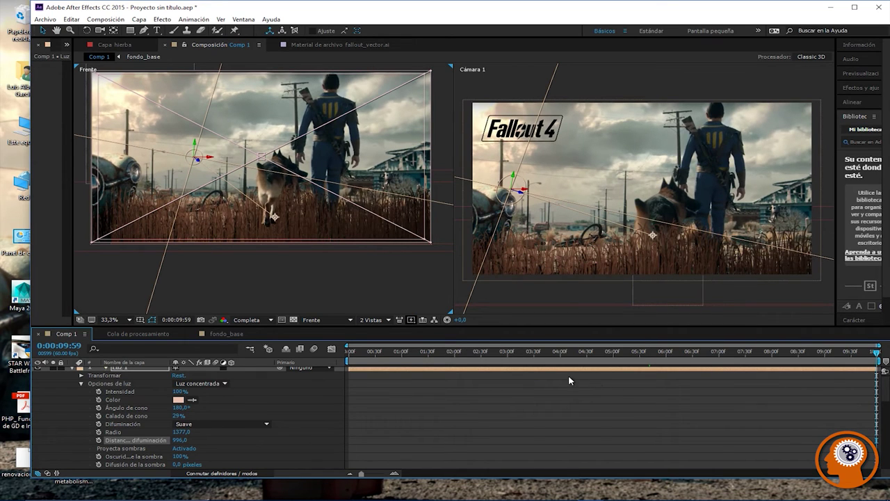
Step: Toggle Luz 1 off and on to compare, leaving it on
{"action": "scroll", "coordinate": [58, 404], "scroll_direction": "up", "scroll_amount": 1}
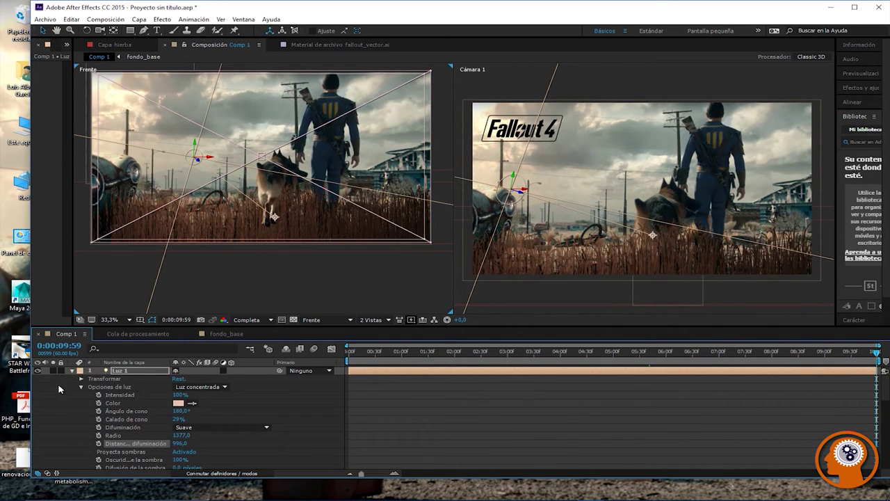
{"action": "left_click", "coordinate": [38, 371]}
{"action": "left_click", "coordinate": [38, 371]}
{"action": "left_click", "coordinate": [38, 371]}
{"action": "left_click", "coordinate": [39, 371]}
{"action": "left_click", "coordinate": [39, 371]}
{"action": "left_click", "coordinate": [38, 370]}
{"action": "left_click", "coordinate": [39, 371]}
{"action": "left_click", "coordinate": [38, 371]}
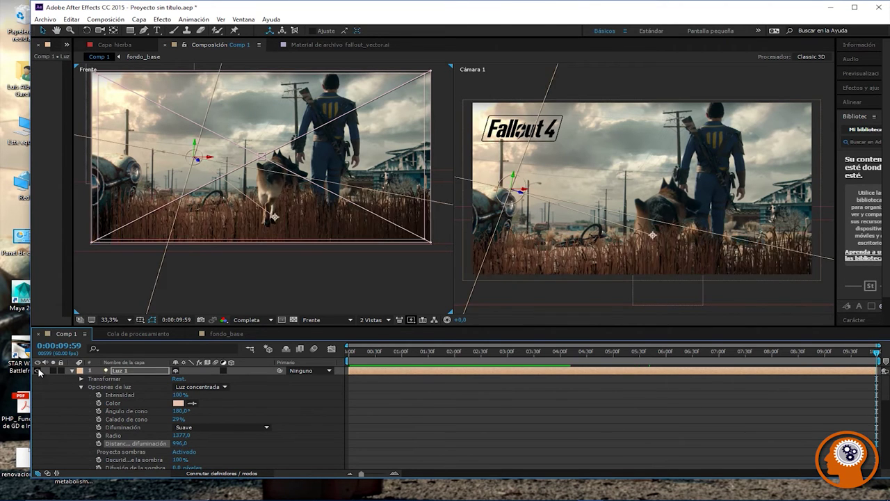
Step: Increase Luz 1's falloff radius to 1832
{"action": "left_click_drag", "start_coordinate": [182, 437], "coordinate": [429, 444]}
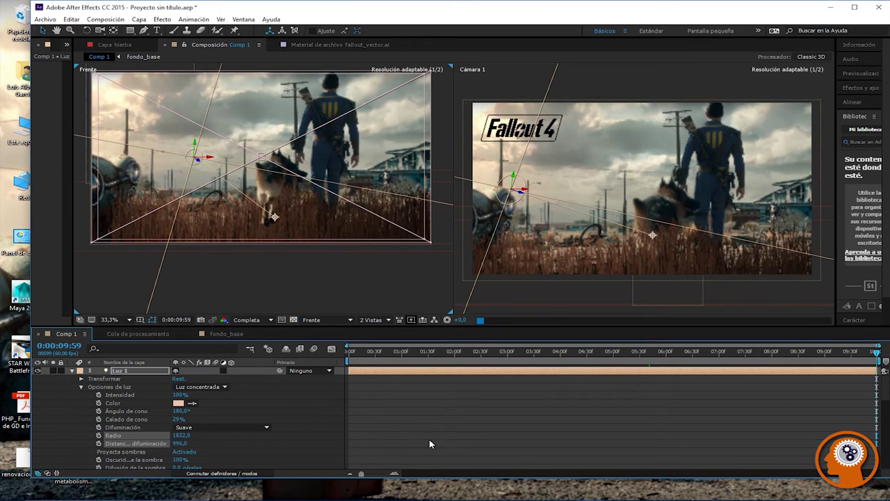
{"action": "scroll", "coordinate": [142, 457], "scroll_direction": "down", "scroll_amount": 1}
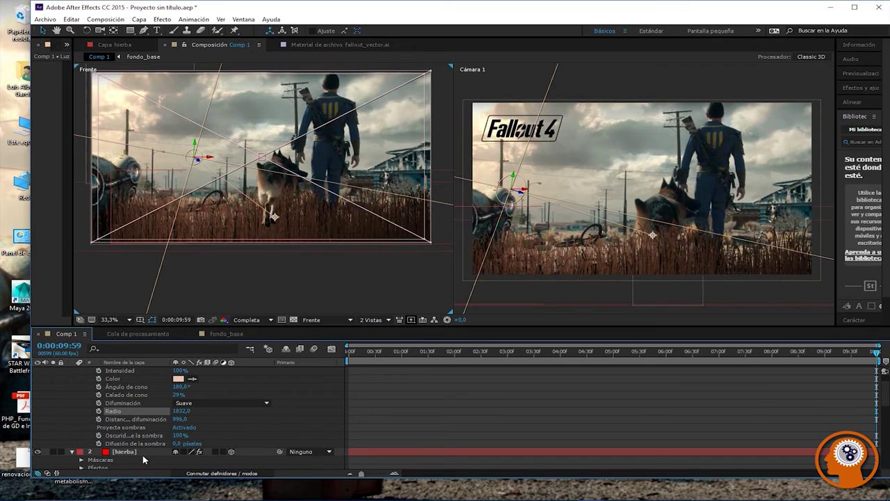
{"action": "scroll", "coordinate": [145, 438], "scroll_direction": "up", "scroll_amount": 1}
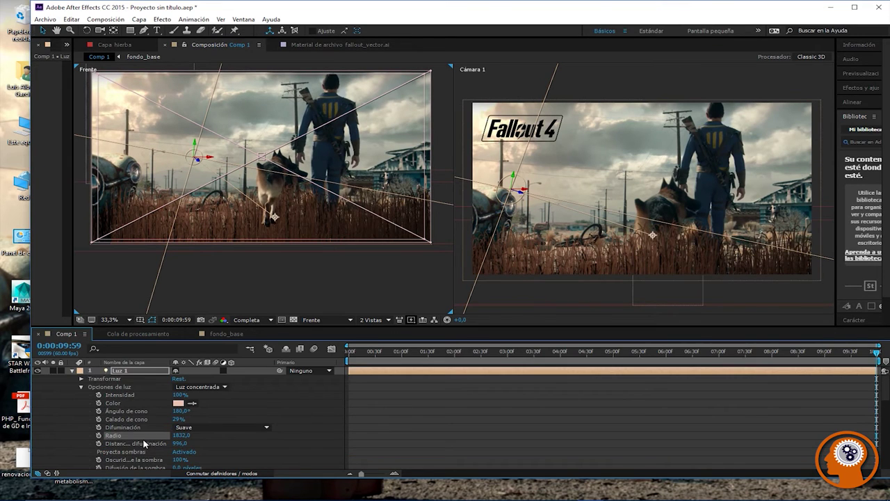
{"action": "scroll", "coordinate": [142, 438], "scroll_direction": "down", "scroll_amount": 1}
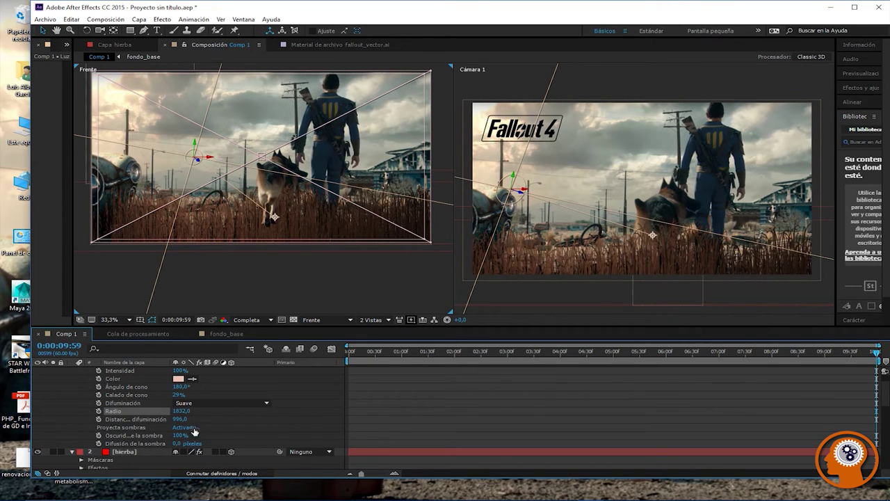
{"action": "scroll", "coordinate": [230, 429], "scroll_direction": "up", "scroll_amount": 1}
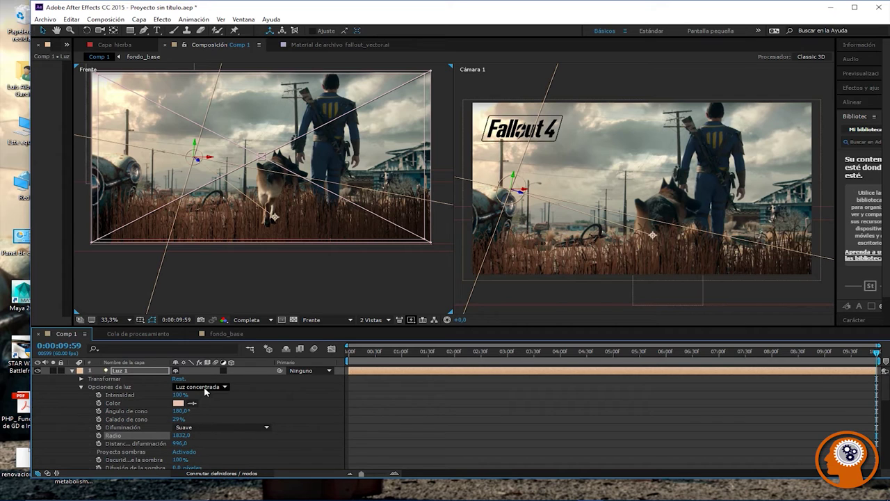
{"action": "left_click", "coordinate": [202, 387]}
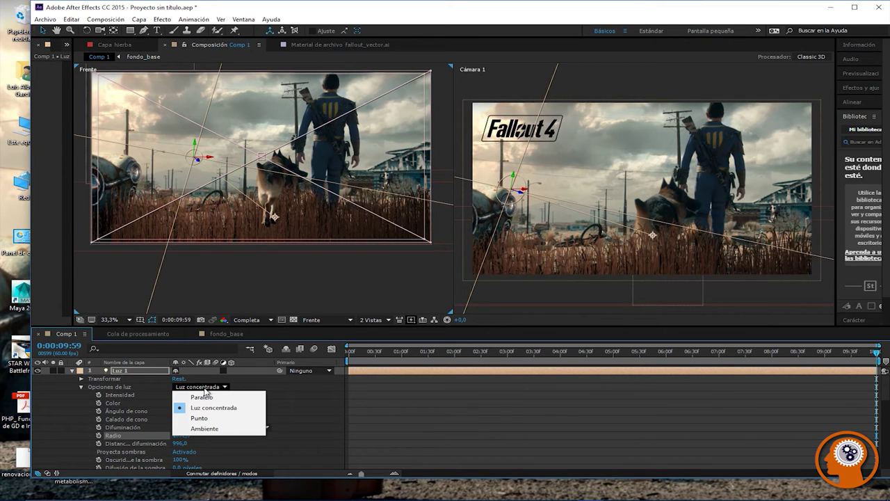
{"action": "left_click", "coordinate": [197, 428]}
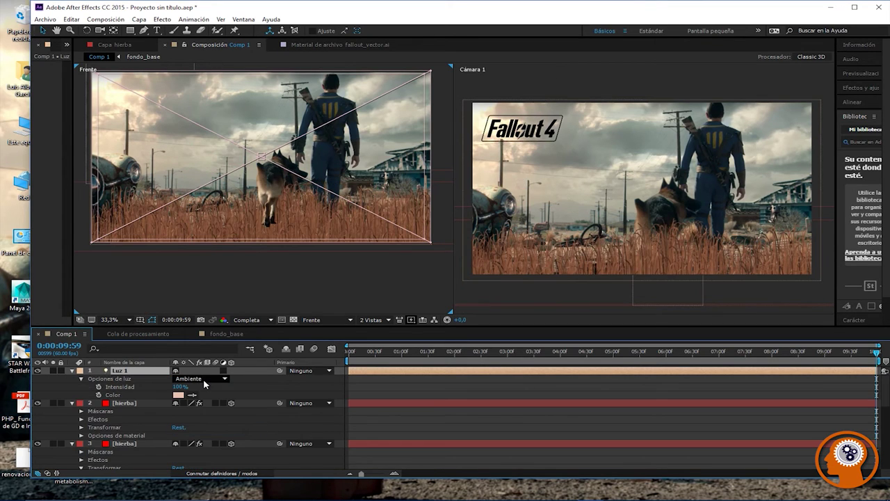
{"action": "left_click", "coordinate": [205, 382]}
{"action": "left_click", "coordinate": [204, 399]}
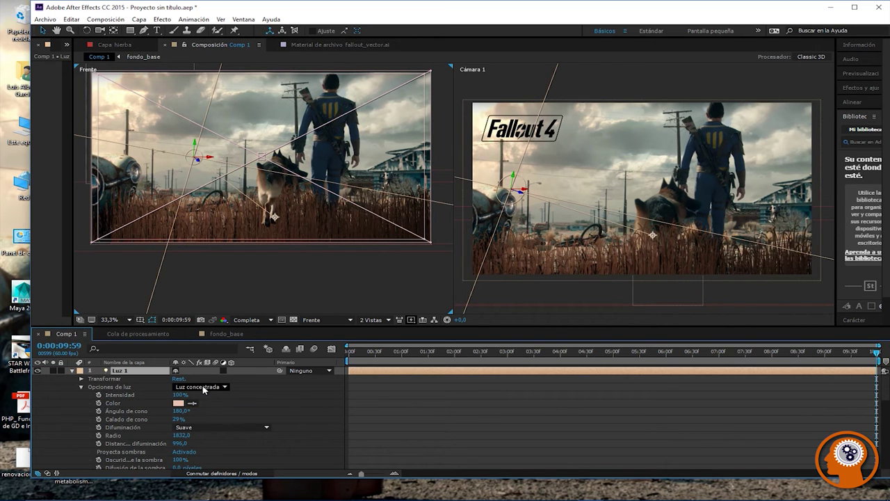
{"action": "left_click", "coordinate": [204, 390]}
{"action": "left_click", "coordinate": [201, 419]}
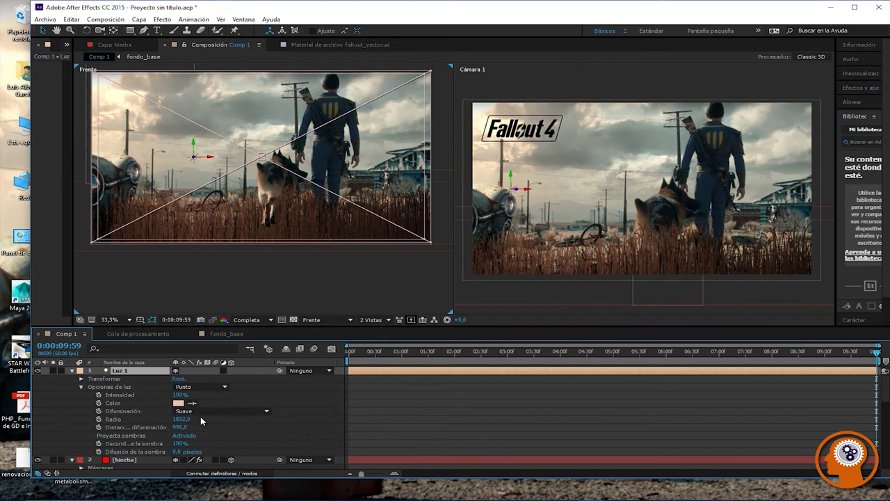
{"action": "left_click", "coordinate": [205, 390]}
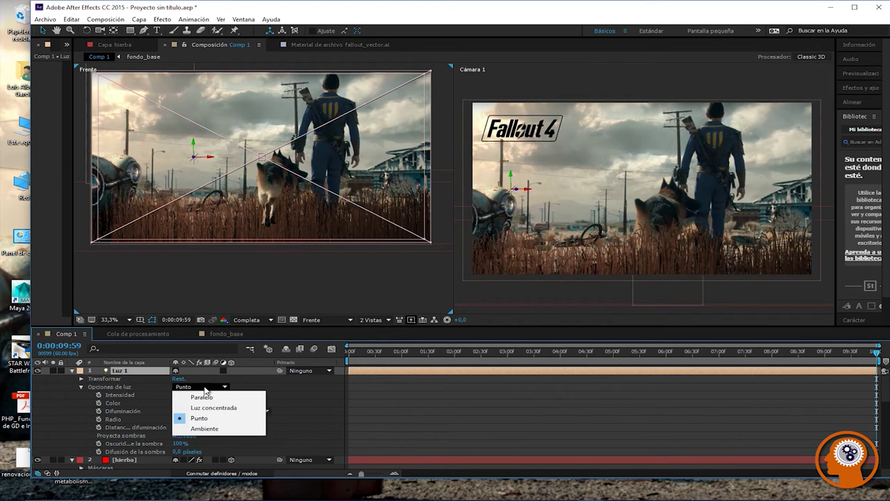
{"action": "left_click", "coordinate": [200, 397]}
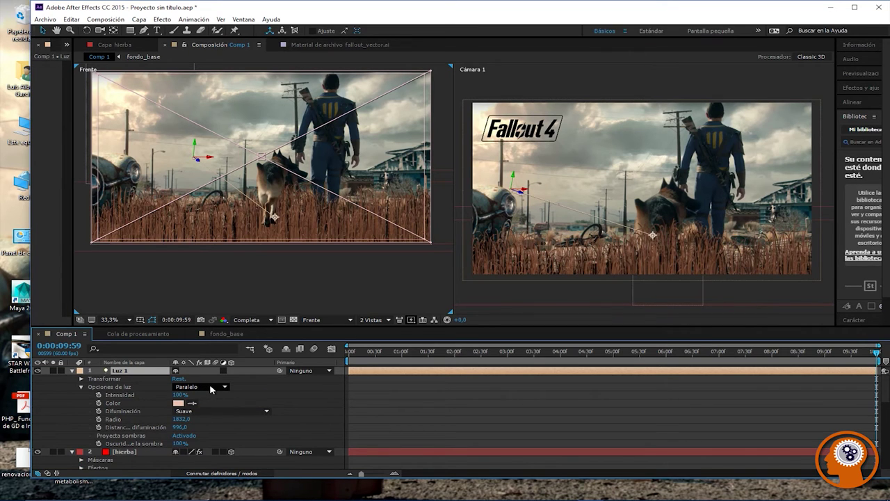
{"action": "left_click", "coordinate": [211, 389]}
{"action": "left_click", "coordinate": [208, 406]}
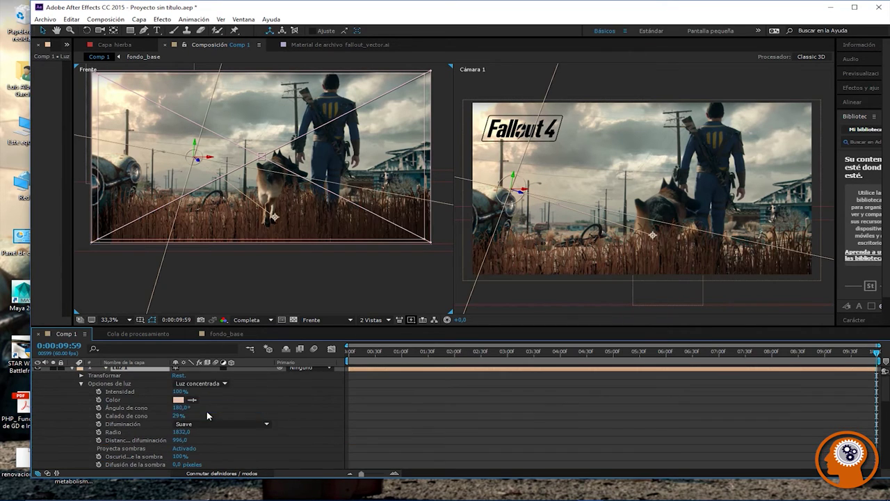
{"action": "left_click_drag", "start_coordinate": [181, 410], "coordinate": [183, 410]}
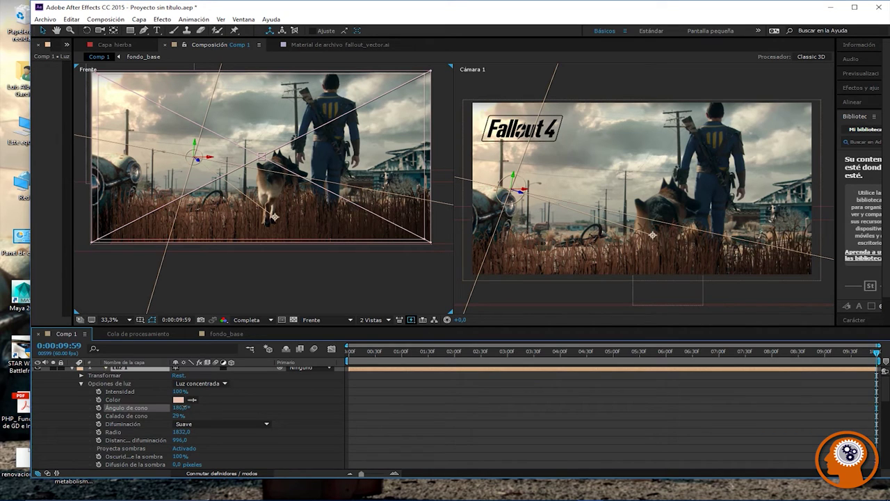
{"action": "left_click", "coordinate": [200, 383]}
{"action": "left_click", "coordinate": [210, 396]}
{"action": "left_click", "coordinate": [200, 383]}
{"action": "left_click", "coordinate": [210, 393]}
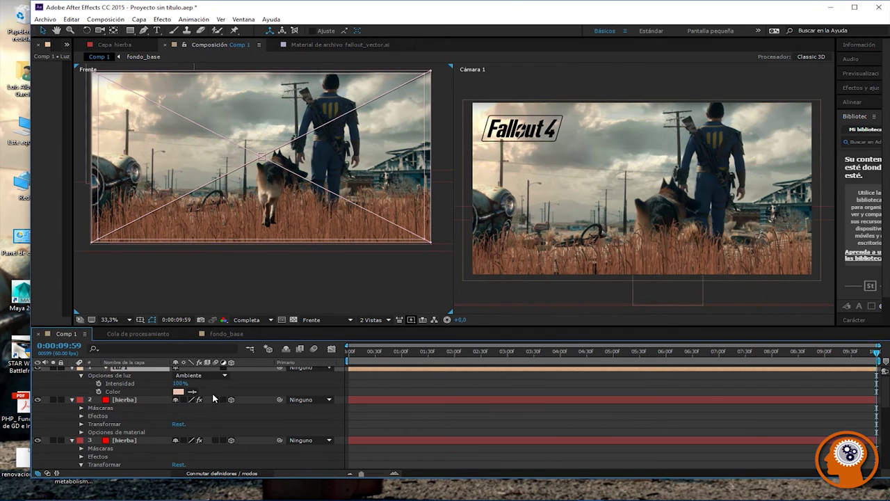
{"action": "key", "text": "ctrl+z"}
{"action": "key", "text": "ctrl+z"}
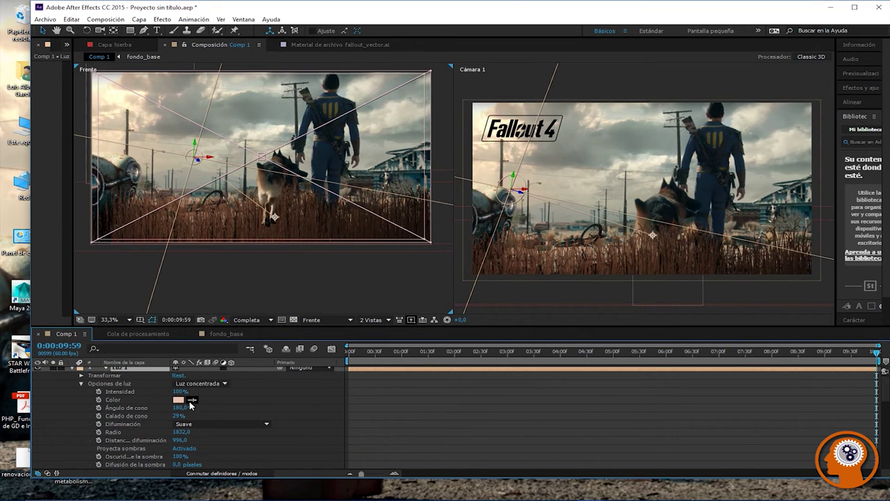
{"action": "left_click", "coordinate": [183, 411]}
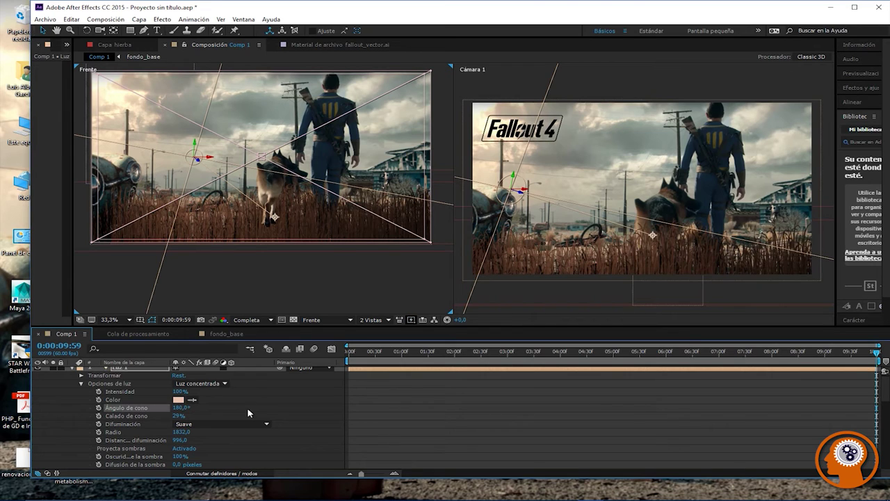
{"action": "scroll", "coordinate": [251, 409], "scroll_direction": "down", "scroll_amount": 3}
{"action": "scroll", "coordinate": [259, 404], "scroll_direction": "down", "scroll_amount": 6}
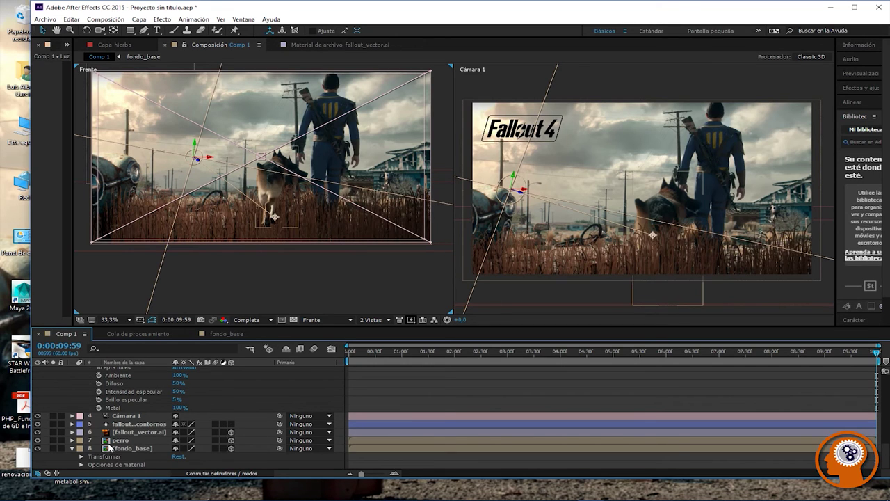
Step: Collapse the Luz 1 light properties and select both hierba grass layers
{"action": "left_click", "coordinate": [72, 432]}
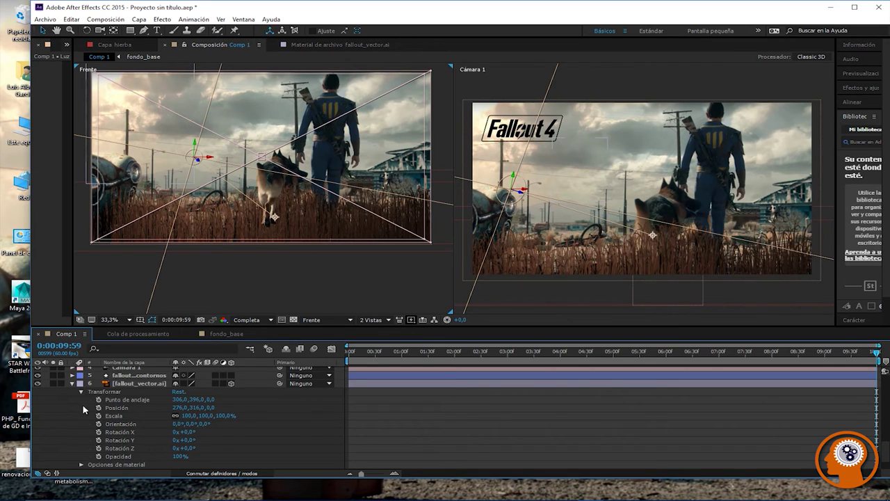
{"action": "scroll", "coordinate": [82, 404], "scroll_direction": "up", "scroll_amount": 10}
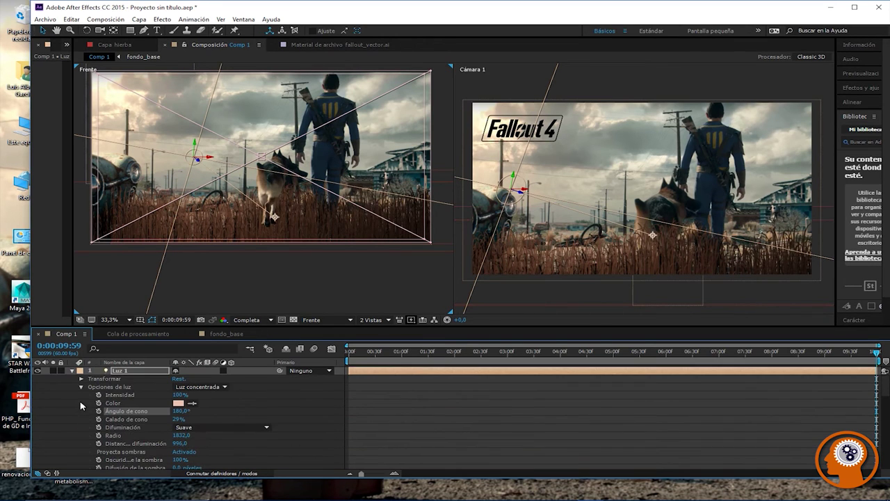
{"action": "left_click", "coordinate": [71, 371]}
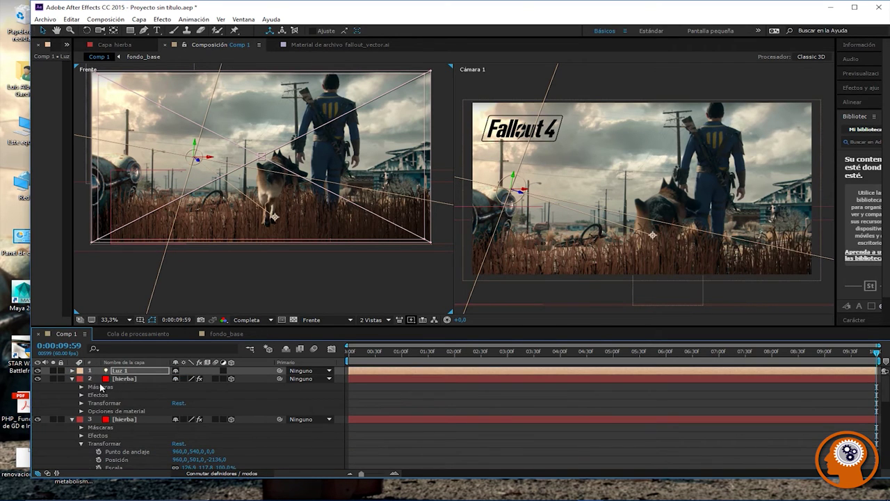
{"action": "left_click", "coordinate": [120, 380]}
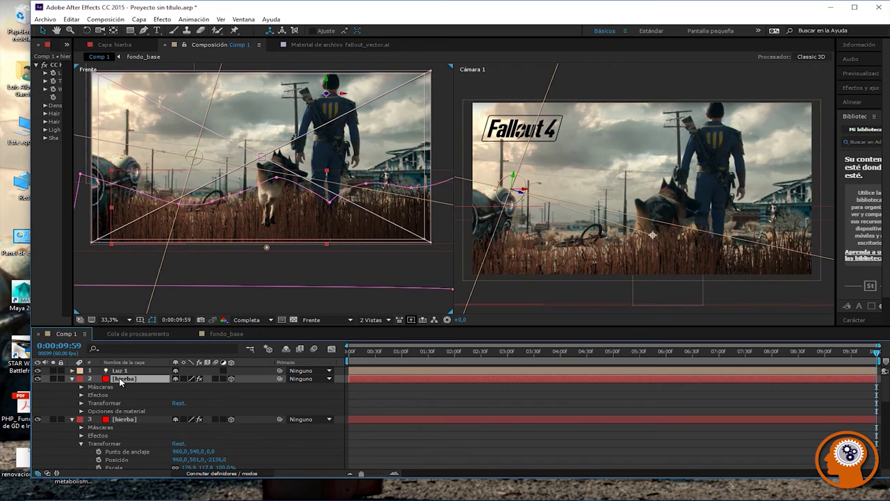
{"action": "left_click", "coordinate": [123, 418], "text": "shift"}
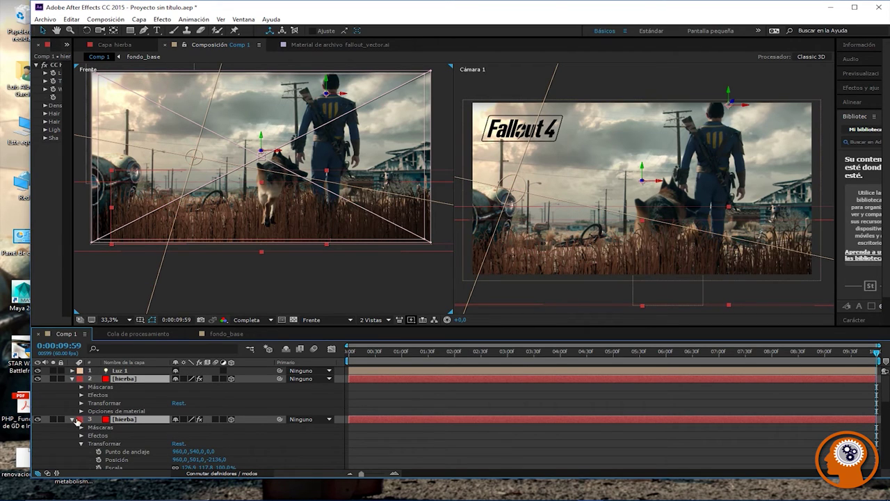
Step: In the upper grass layer's material options, set Acepta luces to Desactivado
{"action": "scroll", "coordinate": [115, 431], "scroll_direction": "down", "scroll_amount": 1}
{"action": "scroll", "coordinate": [111, 424], "scroll_direction": "up", "scroll_amount": 1}
{"action": "left_click", "coordinate": [81, 412]}
{"action": "scroll", "coordinate": [80, 415], "scroll_direction": "down", "scroll_amount": 1}
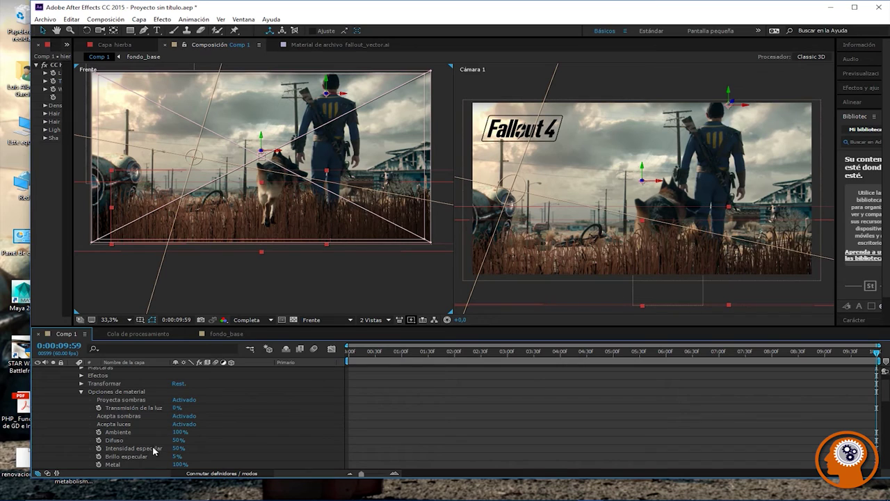
{"action": "left_click", "coordinate": [183, 423]}
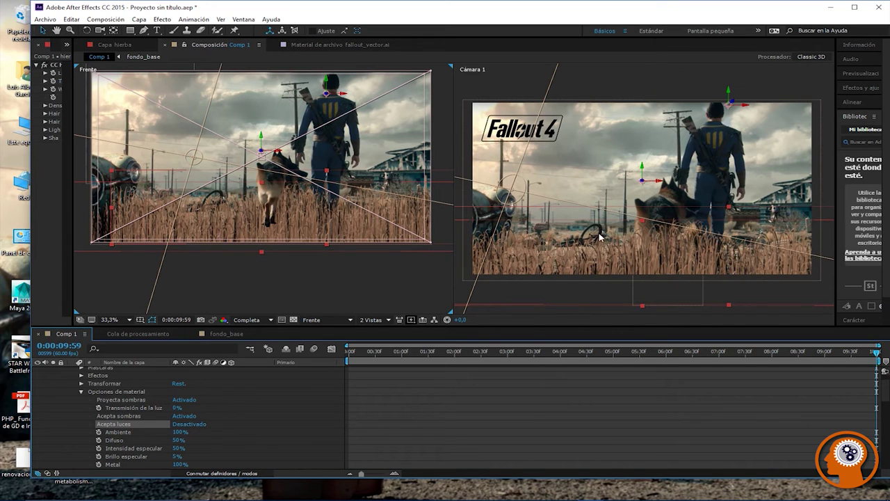
Step: Switch the viewer layout to 1 Vista, showing only Cámara 1
{"action": "left_click", "coordinate": [369, 320]}
{"action": "left_click", "coordinate": [384, 331]}
{"action": "scroll", "coordinate": [494, 270], "scroll_direction": "up", "scroll_amount": 3}
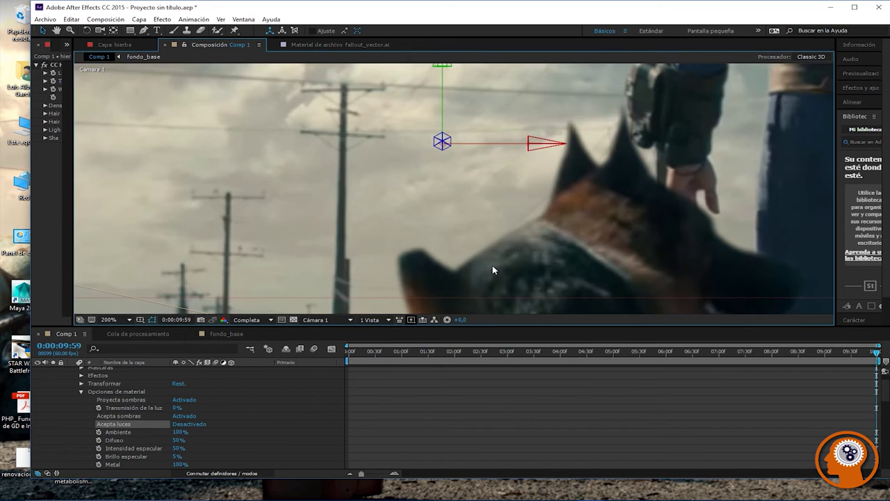
{"action": "scroll", "coordinate": [492, 271], "scroll_direction": "down", "scroll_amount": 3}
{"action": "scroll", "coordinate": [490, 272], "scroll_direction": "up", "scroll_amount": 1}
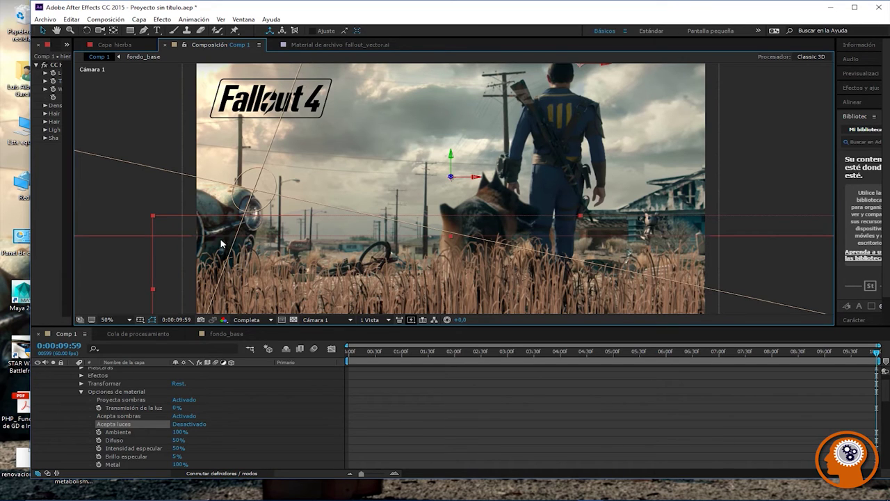
Step: Return to the Comp 1 timeline and scrub the playhead from start to end
{"action": "left_click_drag", "start_coordinate": [74, 212], "coordinate": [199, 234]}
{"action": "left_click", "coordinate": [167, 333]}
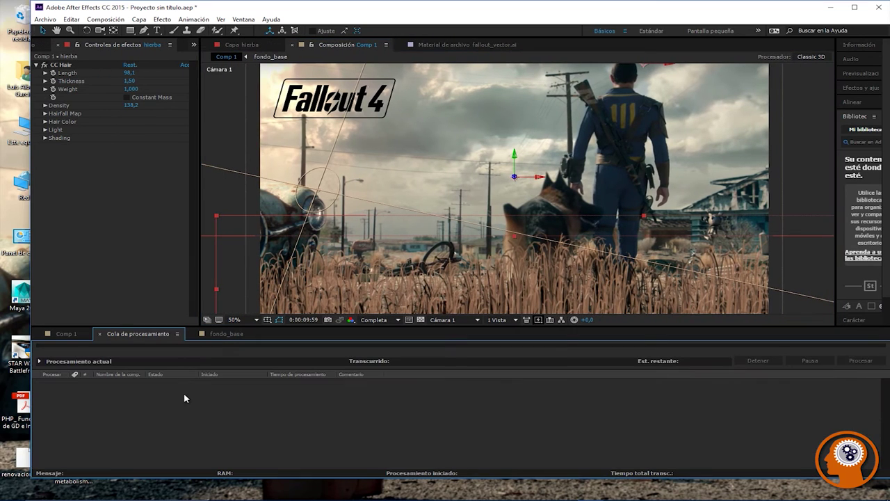
{"action": "left_click", "coordinate": [69, 335]}
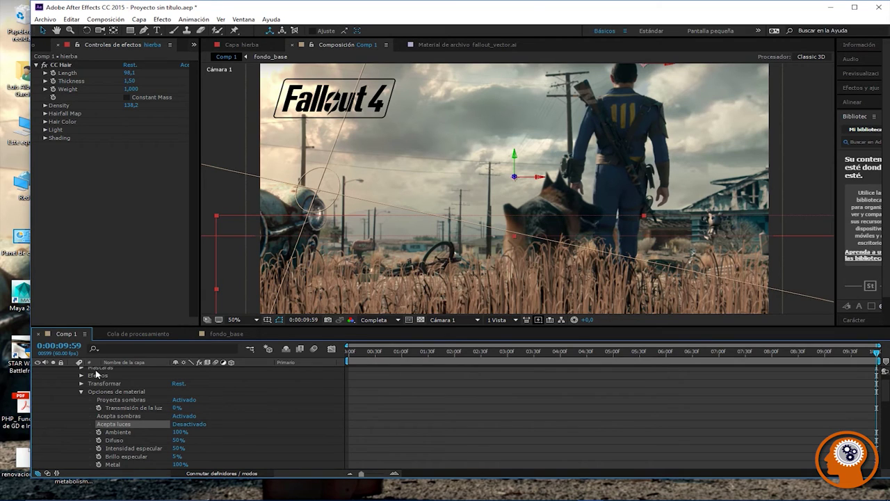
{"action": "scroll", "coordinate": [132, 431], "scroll_direction": "up", "scroll_amount": 2}
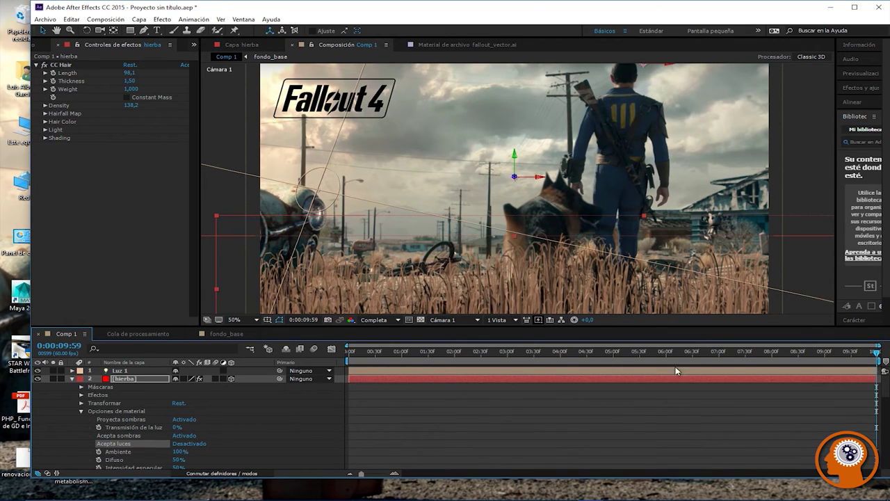
{"action": "left_click_drag", "start_coordinate": [876, 356], "coordinate": [379, 355]}
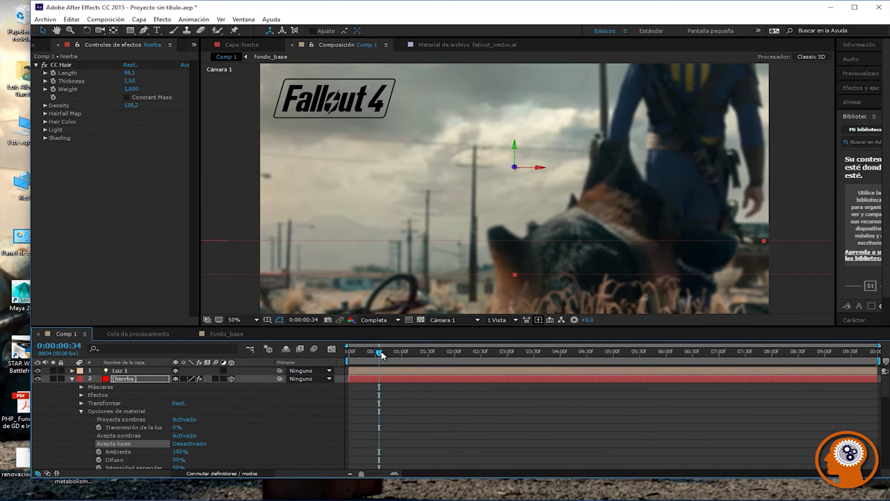
{"action": "left_click_drag", "start_coordinate": [379, 355], "coordinate": [875, 356]}
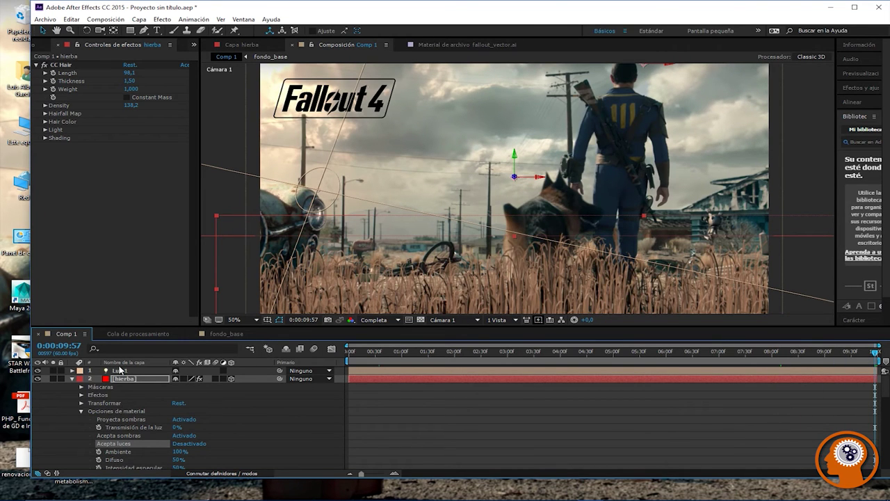
Step: Expand the grass Density setting and try values between 145,3 and 163,2
{"action": "left_click", "coordinate": [72, 379]}
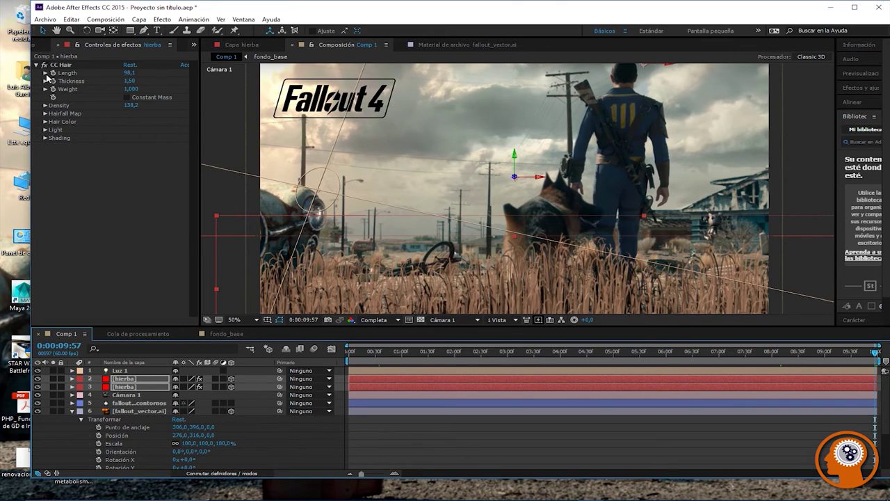
{"action": "left_click", "coordinate": [45, 105]}
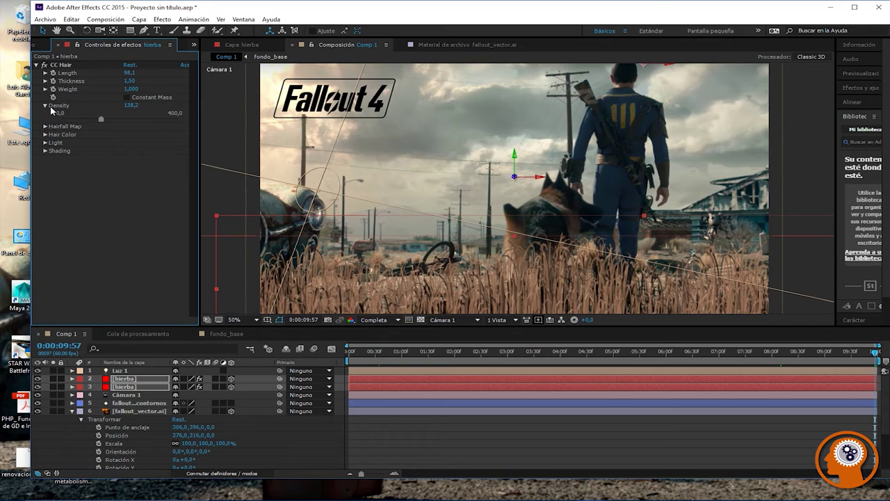
{"action": "left_click_drag", "start_coordinate": [101, 119], "coordinate": [104, 119]}
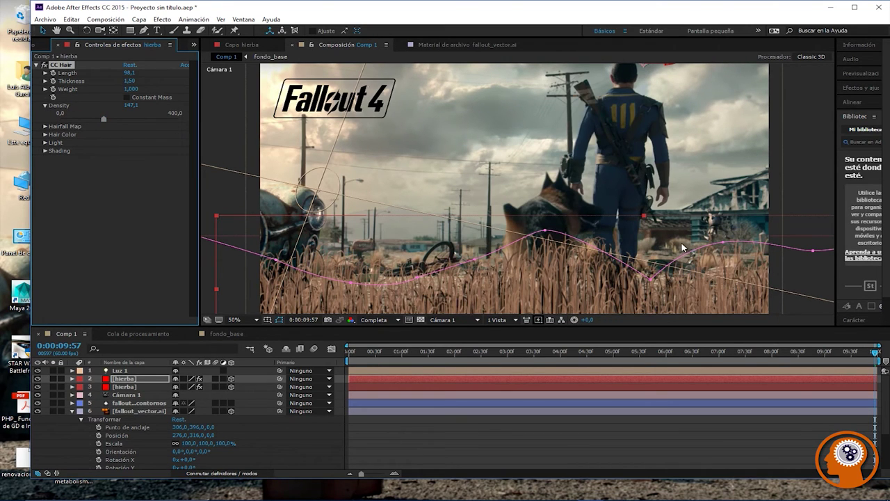
{"action": "left_click_drag", "start_coordinate": [104, 119], "coordinate": [108, 121]}
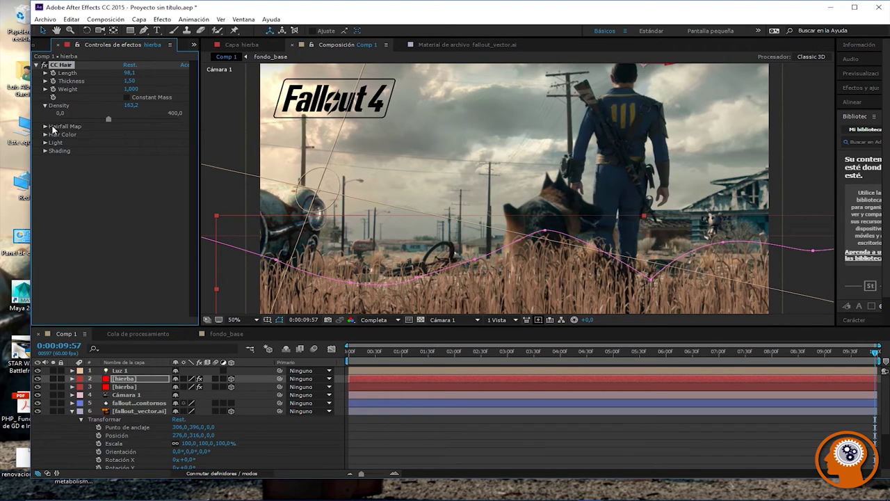
{"action": "left_click_drag", "start_coordinate": [107, 120], "coordinate": [98, 120]}
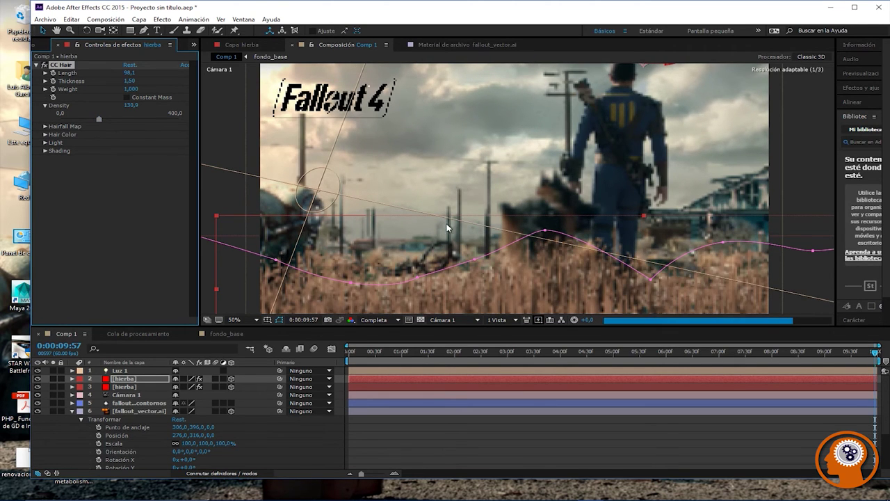
Step: Lower a camera motion-path point and push the grass Density to 294,5
{"action": "left_click_drag", "start_coordinate": [546, 233], "coordinate": [543, 253]}
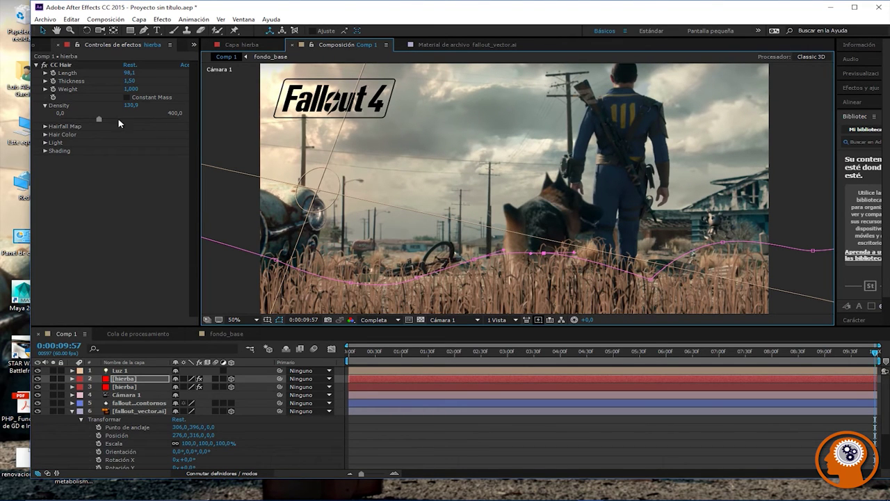
{"action": "left_click_drag", "start_coordinate": [102, 120], "coordinate": [121, 120]}
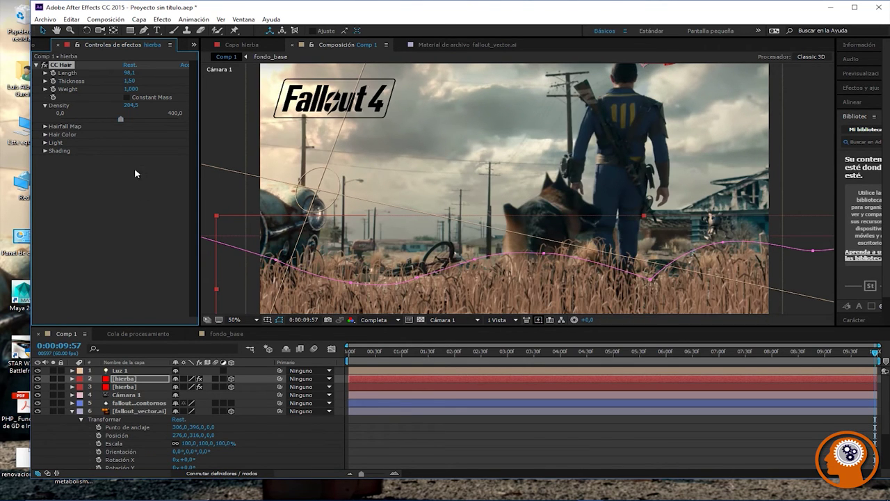
{"action": "left_click", "coordinate": [45, 143]}
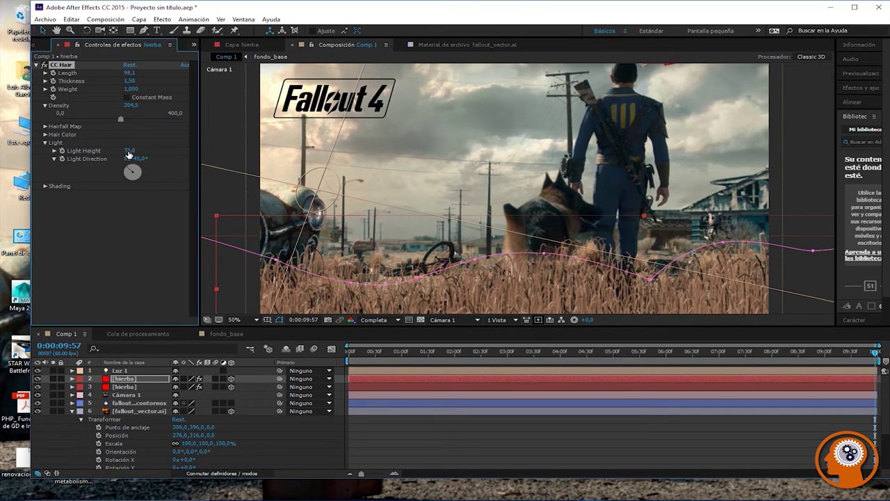
Step: Set the grass CC Hair Light Height to 76,0 and select the other hierba layer
{"action": "left_click_drag", "start_coordinate": [128, 155], "coordinate": [145, 154]}
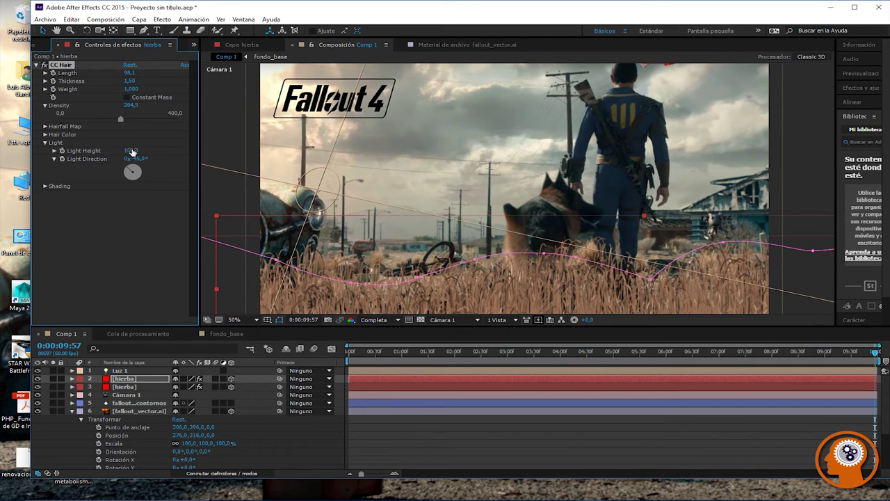
{"action": "mouse_move", "coordinate": [131, 154]}
{"action": "left_mouse_down"}
{"action": "mouse_move", "coordinate": [107, 154]}
{"action": "mouse_move", "coordinate": [135, 150]}
{"action": "left_mouse_up"}
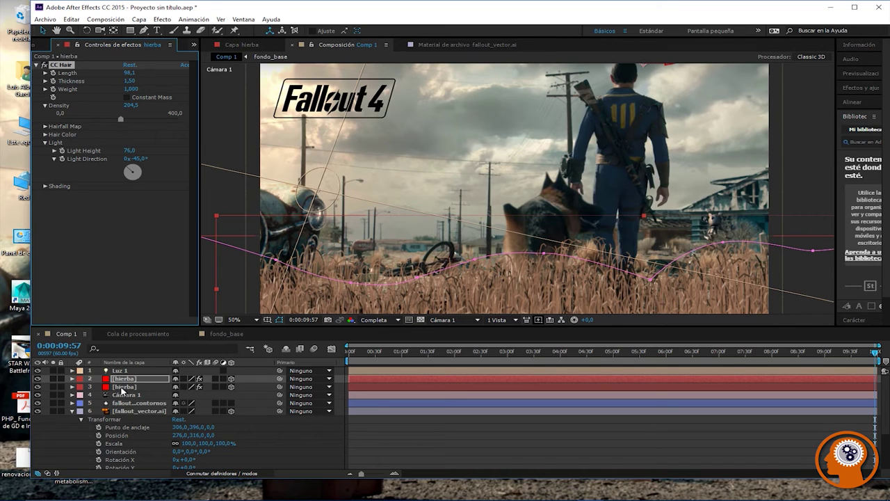
{"action": "left_click", "coordinate": [122, 389]}
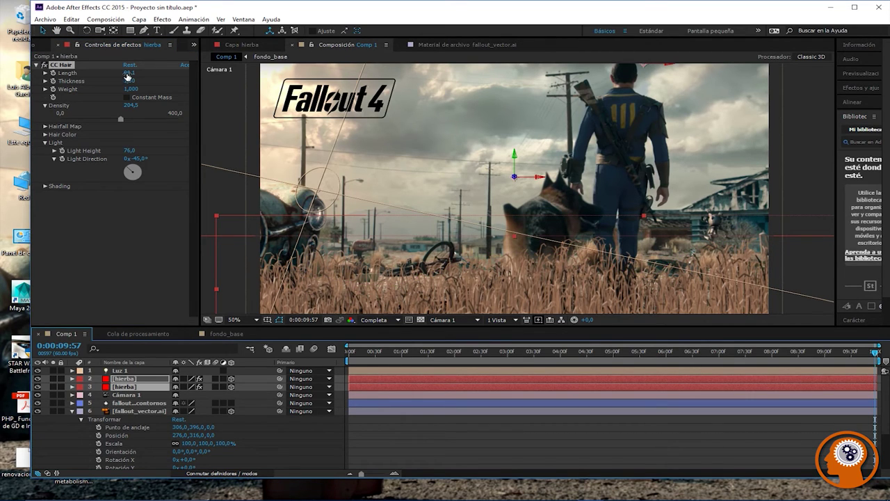
Step: Expand Length, Thickness and Weight, and set the grass Weight to 1,278
{"action": "left_click", "coordinate": [46, 73]}
{"action": "left_click", "coordinate": [46, 73]}
{"action": "left_click", "coordinate": [45, 81]}
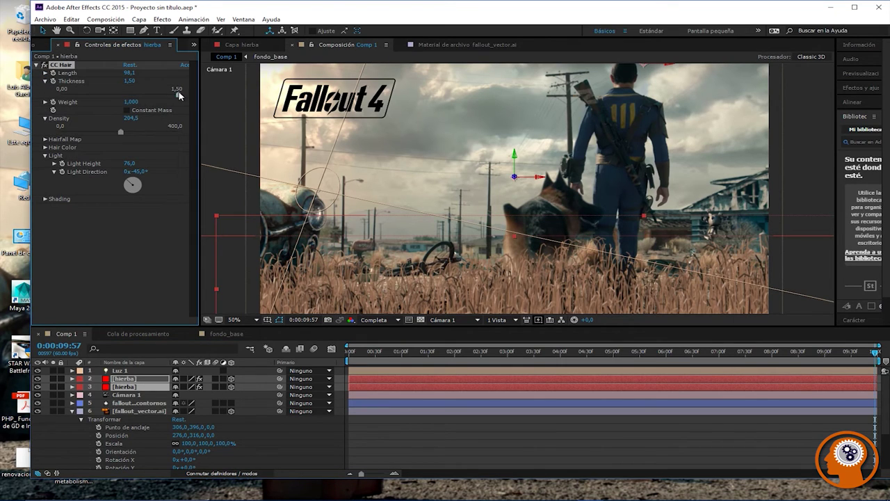
{"action": "left_click_drag", "start_coordinate": [179, 95], "coordinate": [186, 96]}
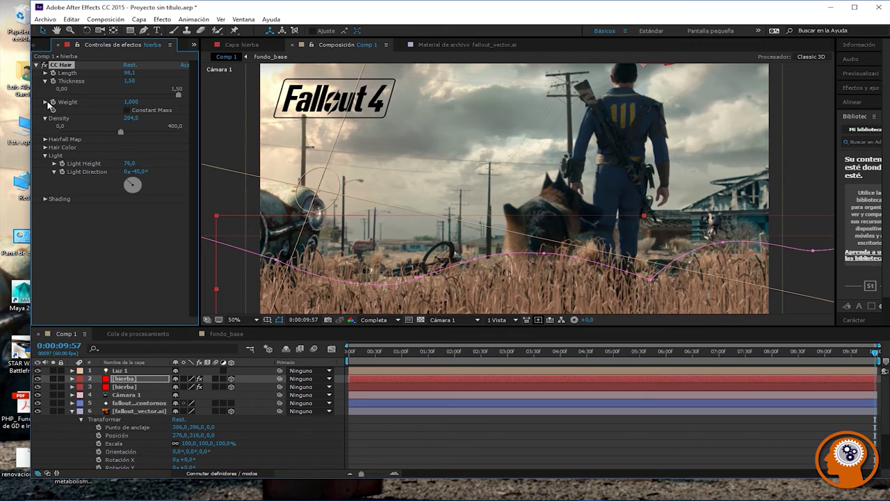
{"action": "left_click", "coordinate": [45, 102]}
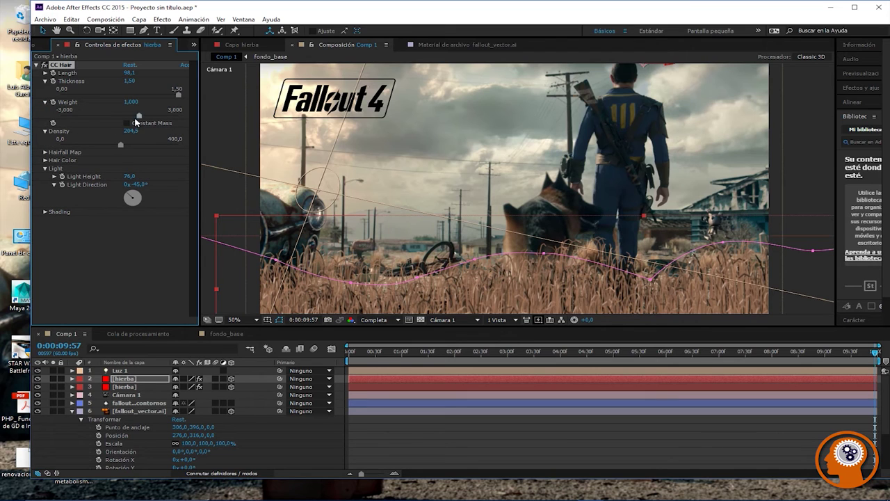
{"action": "left_click_drag", "start_coordinate": [139, 116], "coordinate": [148, 117]}
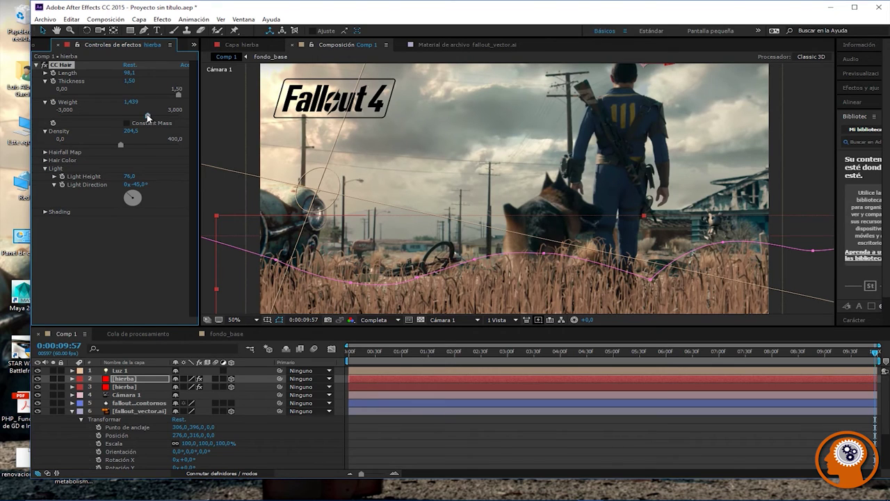
{"action": "left_click_drag", "start_coordinate": [148, 116], "coordinate": [145, 117]}
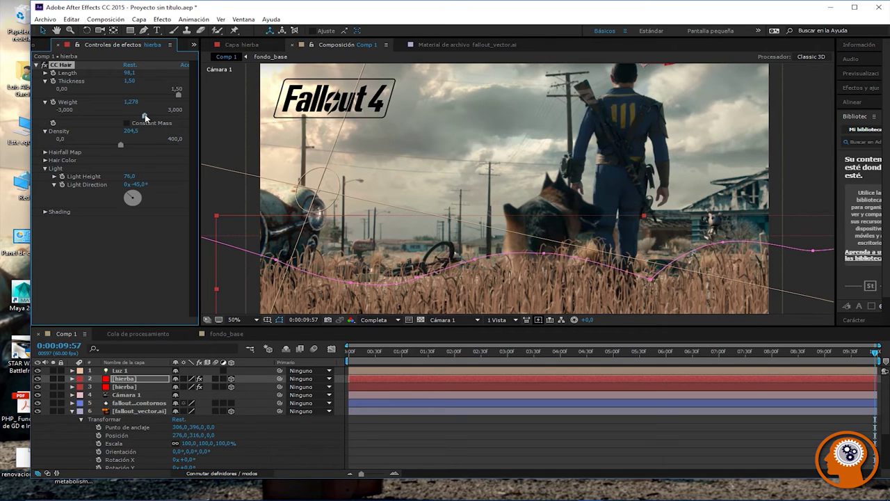
{"action": "left_click", "coordinate": [45, 152]}
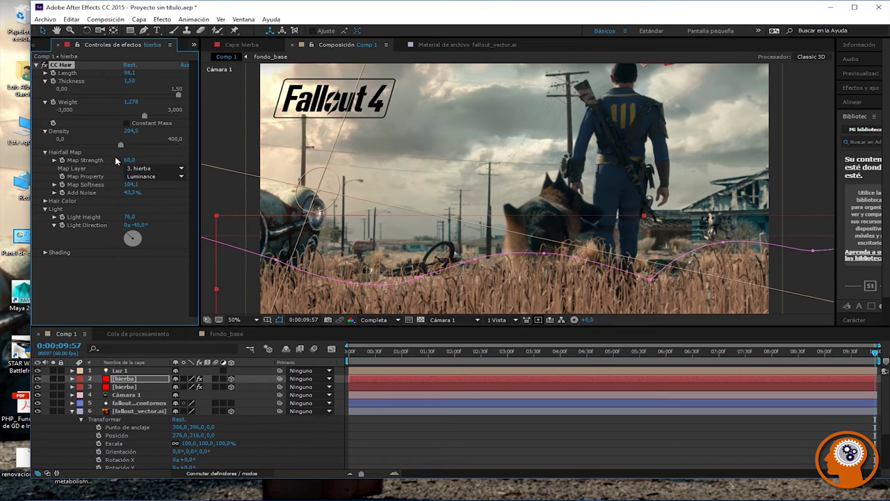
Step: Set Hairfall Map Strength to 68,0 and Map Softness to 124,4
{"action": "left_click_drag", "start_coordinate": [129, 160], "coordinate": [148, 164]}
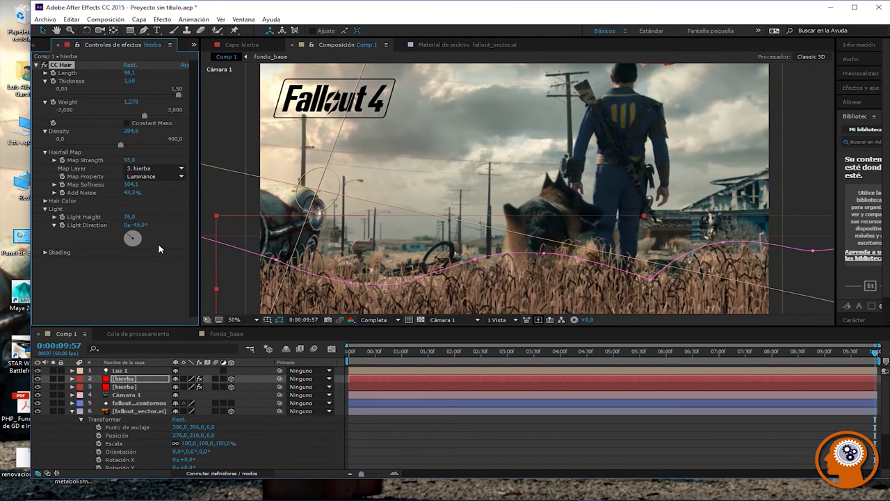
{"action": "left_click_drag", "start_coordinate": [129, 160], "coordinate": [116, 161]}
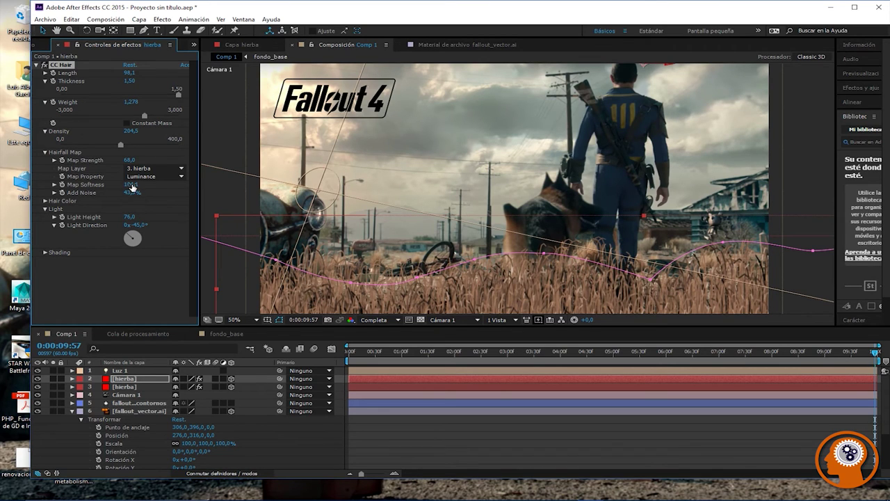
{"action": "left_click_drag", "start_coordinate": [132, 187], "coordinate": [146, 185]}
Step: In Shading, set grass Specular to 16,5 and Ambient to 6,0
{"action": "left_click", "coordinate": [46, 253]}
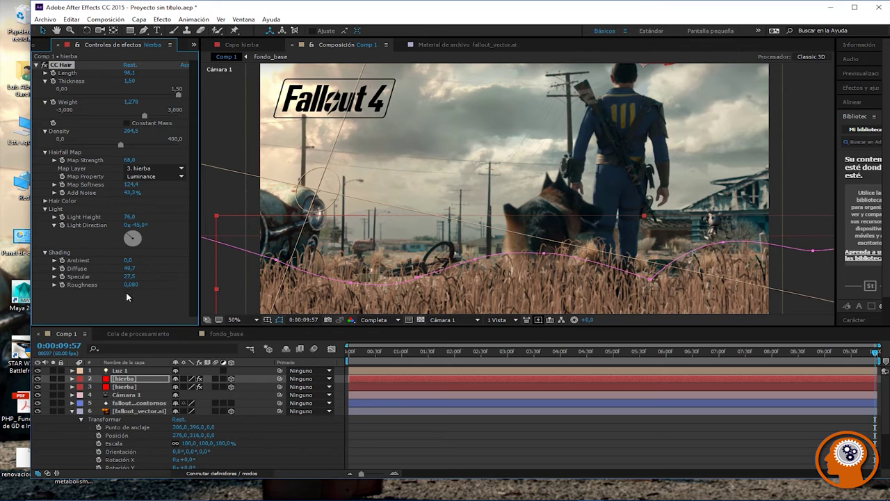
{"action": "left_click_drag", "start_coordinate": [127, 278], "coordinate": [130, 276]}
{"action": "left_click_drag", "start_coordinate": [130, 278], "coordinate": [150, 277]}
{"action": "left_click_drag", "start_coordinate": [132, 259], "coordinate": [133, 260]}
{"action": "left_click_drag", "start_coordinate": [129, 262], "coordinate": [128, 264]}
Step: Keep Luminance as the map channel and raise Roughness to about 0,498
{"action": "left_click", "coordinate": [165, 178]}
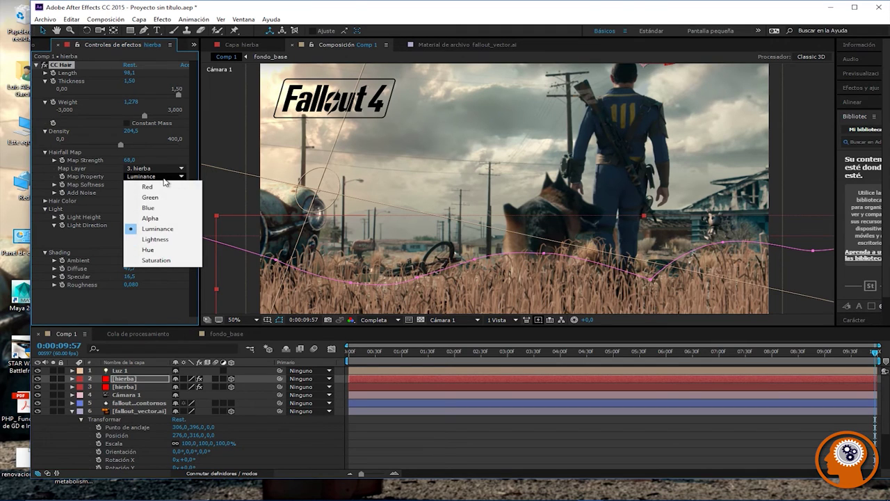
{"action": "left_click", "coordinate": [78, 296]}
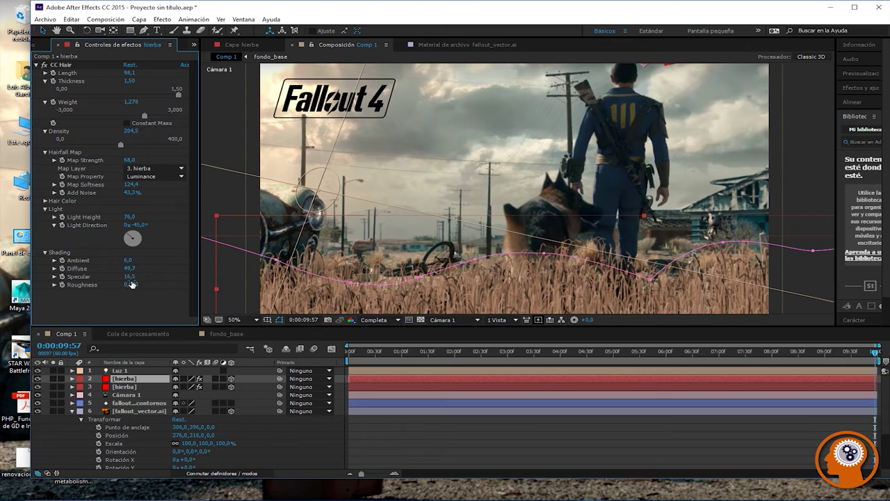
{"action": "left_click_drag", "start_coordinate": [131, 286], "coordinate": [143, 285]}
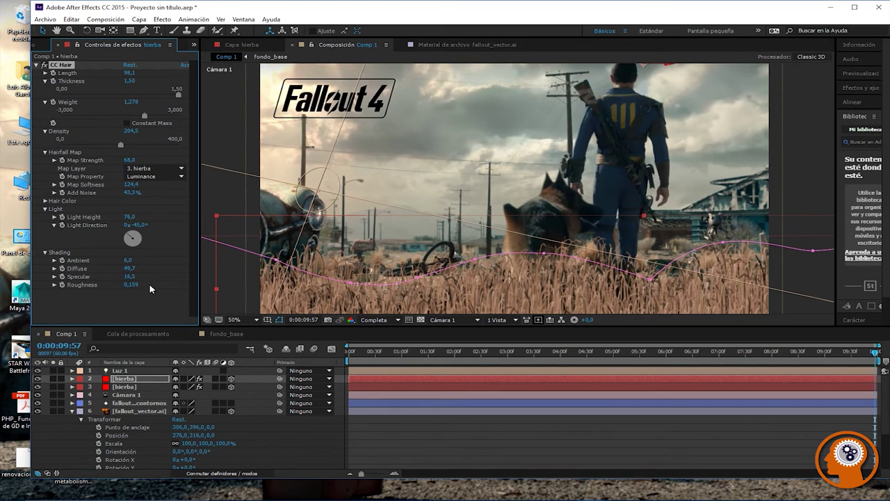
{"action": "left_click_drag", "start_coordinate": [131, 284], "coordinate": [194, 286]}
{"action": "left_click_drag", "start_coordinate": [129, 287], "coordinate": [150, 297]}
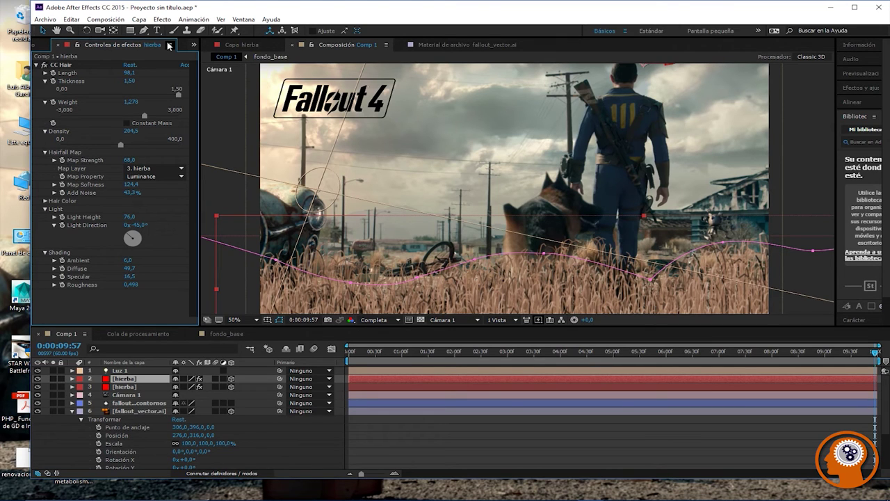
Step: Apply Desenfoque de lente de cámara from Desenfocar y enfocar to the hierba grass layer
{"action": "left_click", "coordinate": [243, 19]}
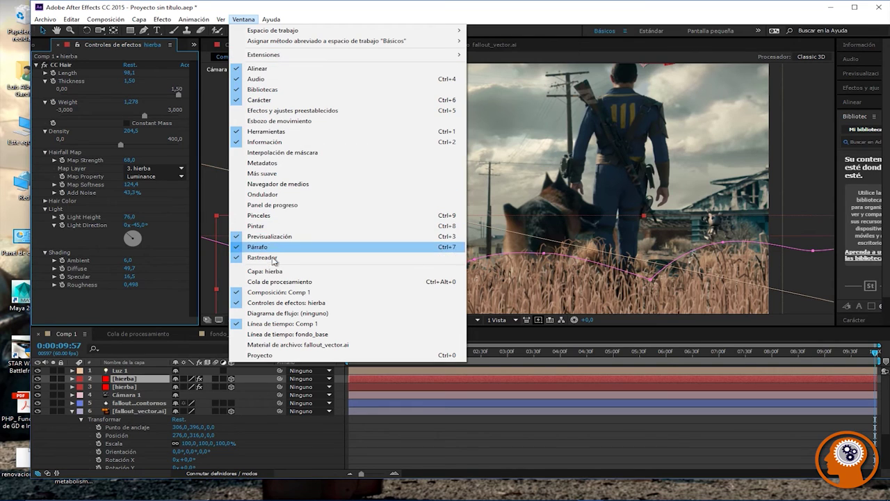
{"action": "mouse_move", "coordinate": [162, 18]}
{"action": "mouse_move", "coordinate": [179, 174]}
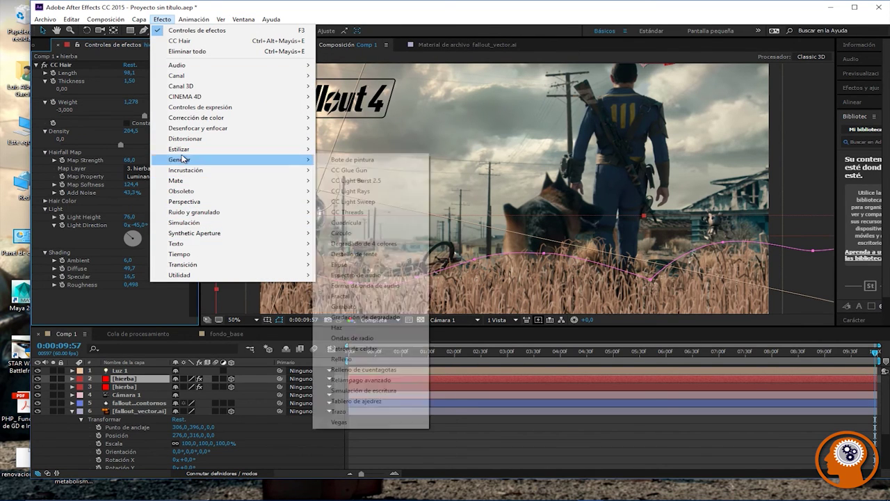
{"action": "mouse_move", "coordinate": [184, 152]}
{"action": "mouse_move", "coordinate": [202, 139]}
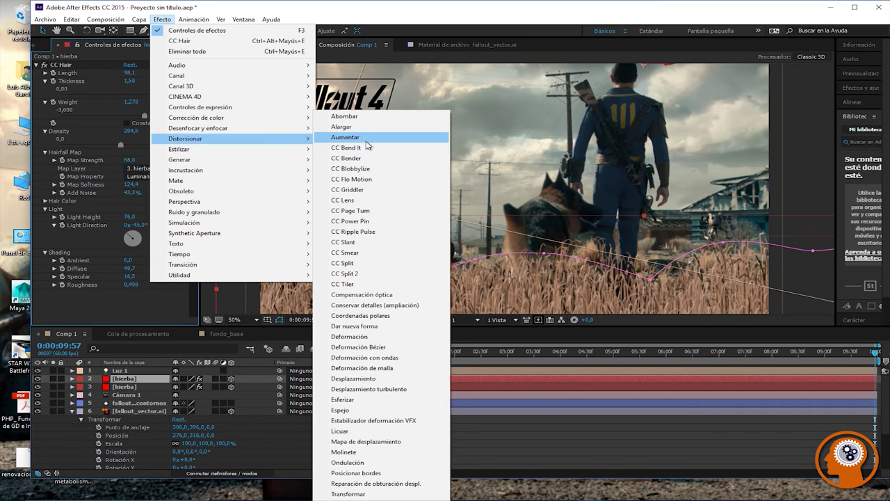
{"action": "mouse_move", "coordinate": [289, 129]}
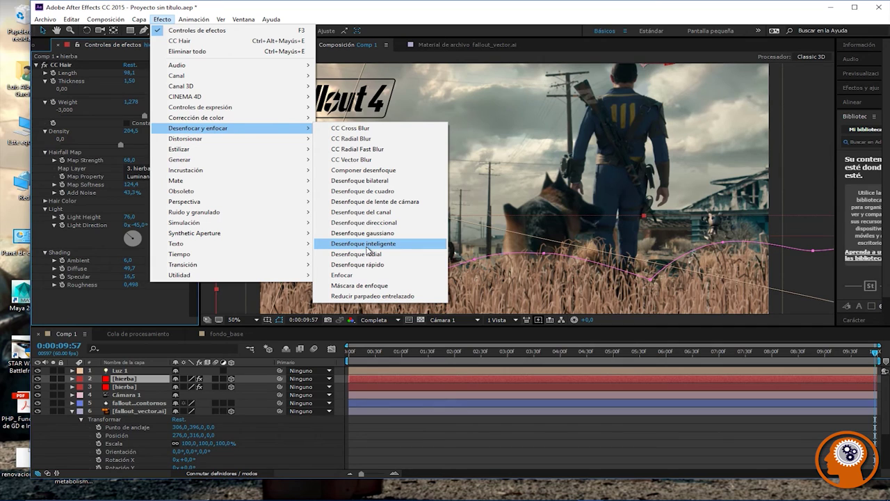
{"action": "left_click", "coordinate": [367, 201]}
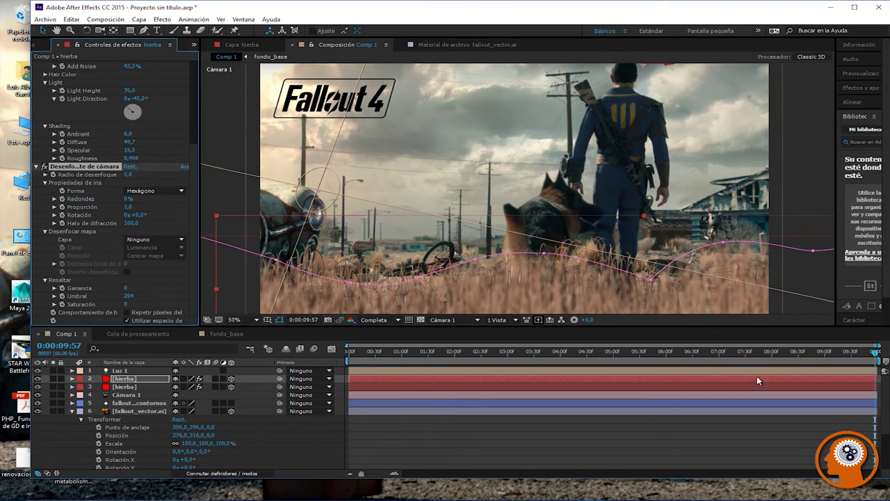
{"action": "left_click_drag", "start_coordinate": [877, 354], "coordinate": [360, 352]}
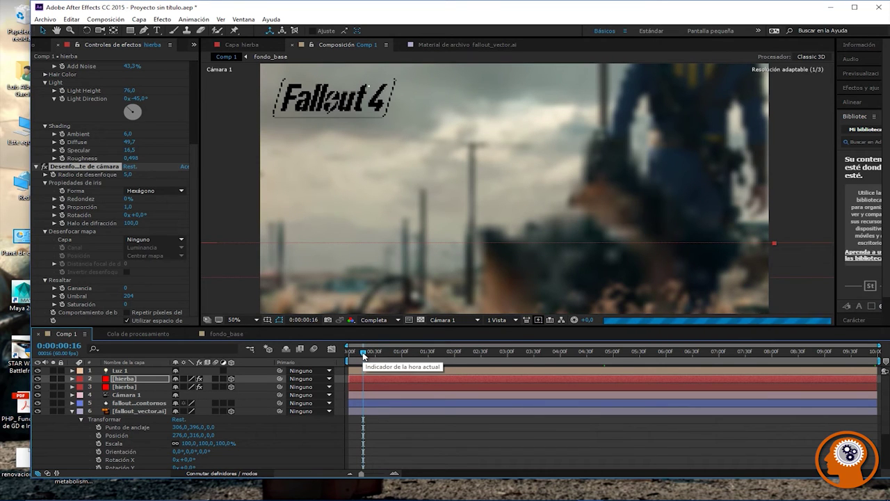
{"action": "left_click_drag", "start_coordinate": [362, 354], "coordinate": [707, 355]}
{"action": "left_click_drag", "start_coordinate": [725, 385], "coordinate": [858, 379]}
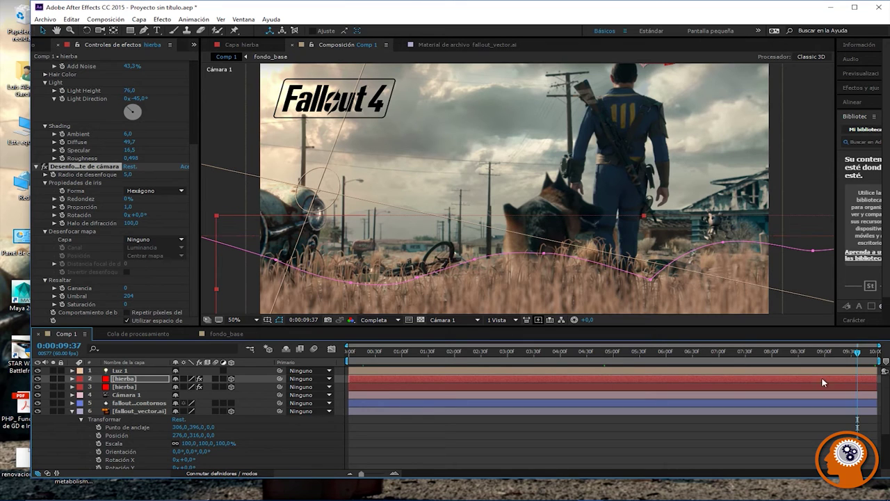
{"action": "mouse_move", "coordinate": [861, 356]}
{"action": "left_mouse_down"}
{"action": "mouse_move", "coordinate": [875, 360]}
{"action": "mouse_move", "coordinate": [400, 355]}
{"action": "mouse_move", "coordinate": [868, 356]}
{"action": "left_mouse_up"}
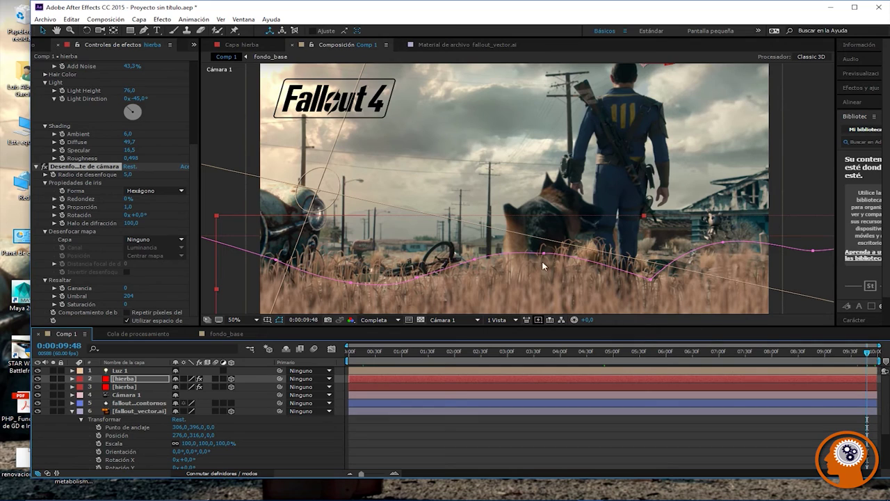
{"action": "left_click", "coordinate": [602, 249]}
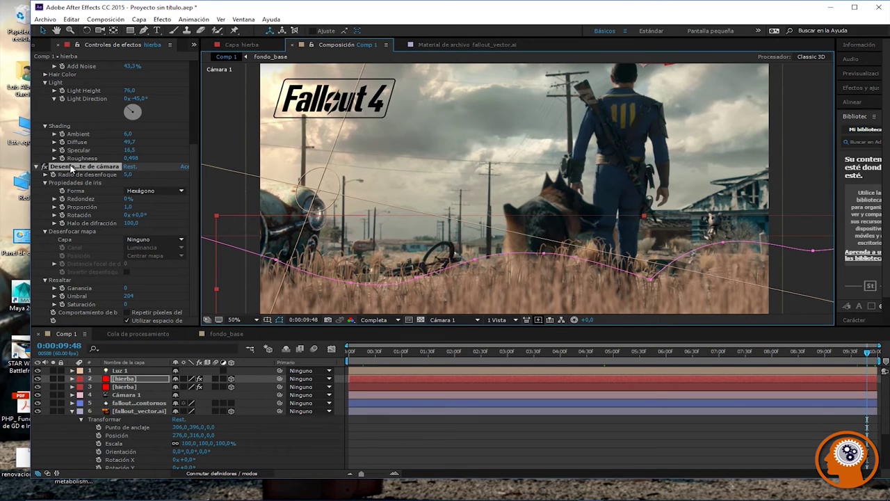
Step: Select the second hierba layer, toggle its visibility, and add Desenfoque de lente de cámara
{"action": "left_click", "coordinate": [121, 387]}
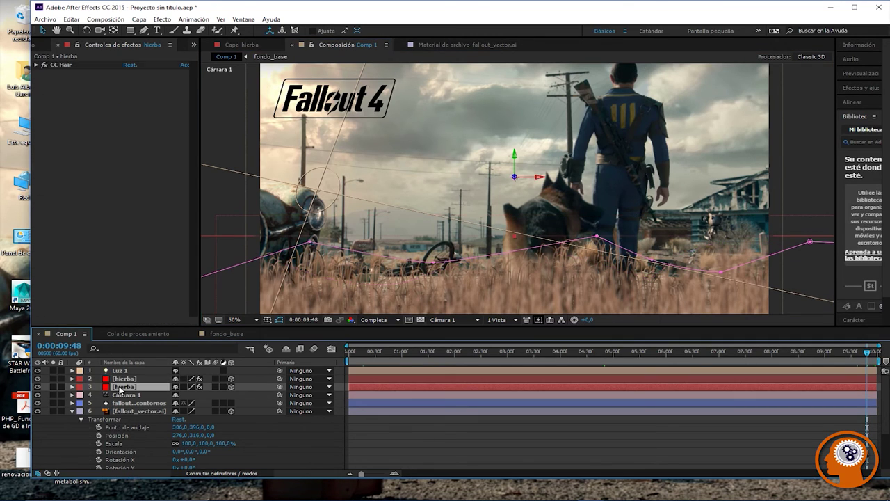
{"action": "left_click", "coordinate": [38, 387]}
{"action": "left_click", "coordinate": [38, 386]}
{"action": "left_click", "coordinate": [163, 19]}
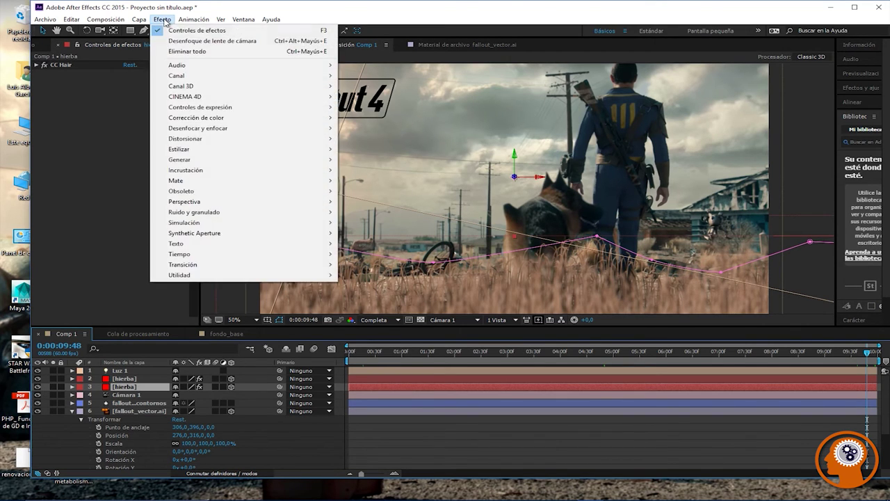
{"action": "mouse_move", "coordinate": [200, 132]}
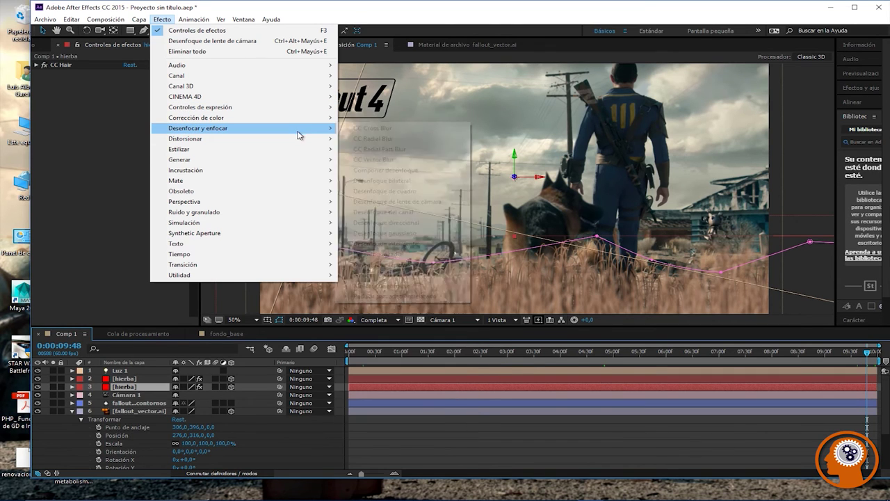
{"action": "left_click", "coordinate": [388, 202]}
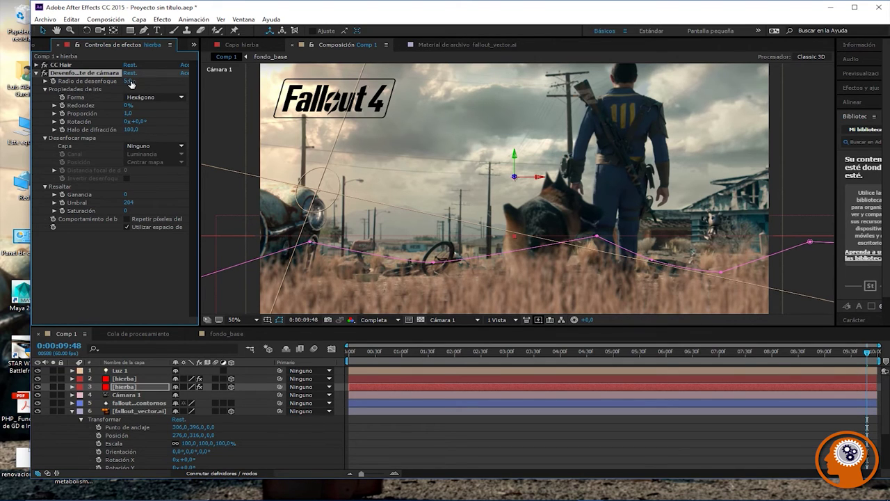
Step: Set the lens blur radius to 2, keep the Hexágono iris, and set roundness to 13%
{"action": "left_click_drag", "start_coordinate": [130, 84], "coordinate": [119, 81]}
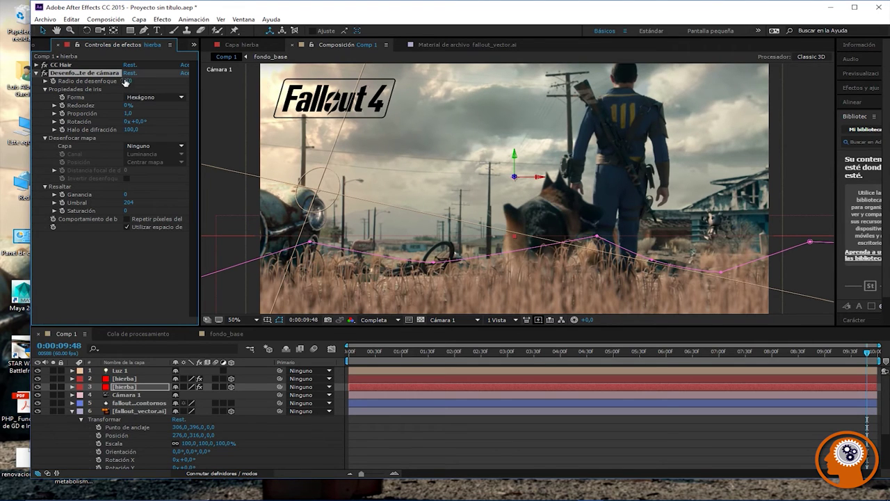
{"action": "left_click_drag", "start_coordinate": [127, 81], "coordinate": [129, 81]}
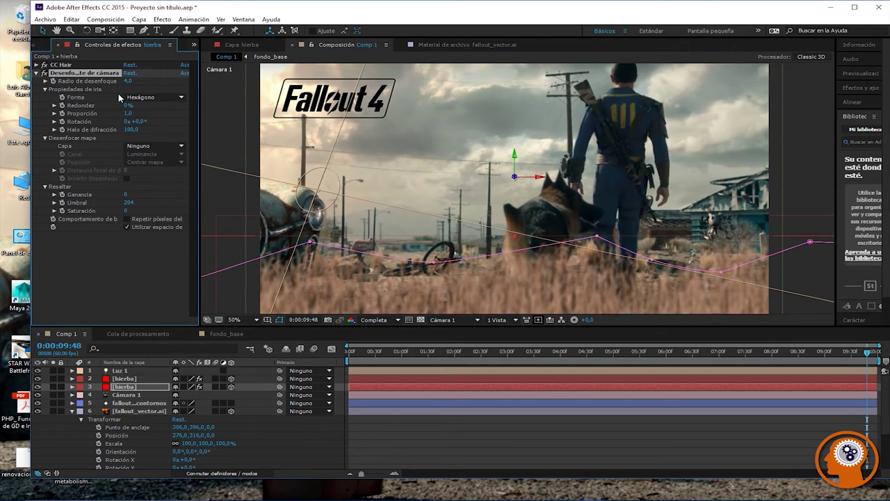
{"action": "left_click", "coordinate": [128, 80]}
{"action": "type", "text": "2"}
{"action": "key", "text": "Return"}
{"action": "left_click", "coordinate": [136, 98]}
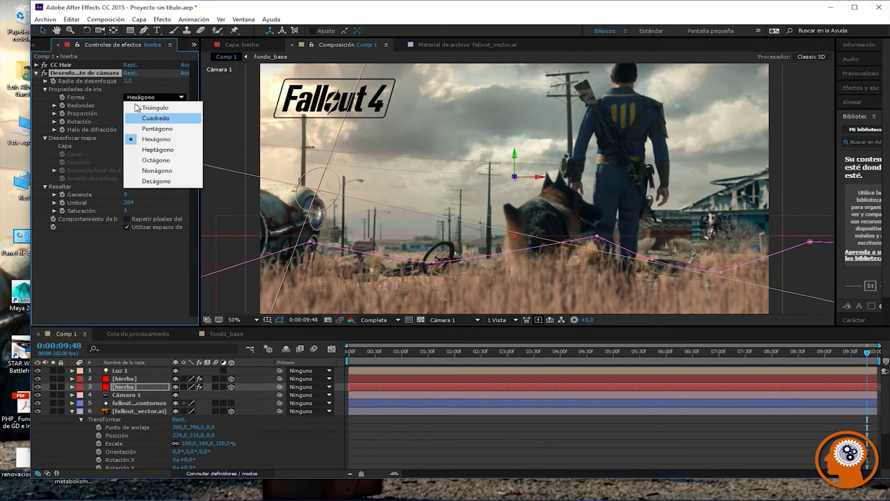
{"action": "left_click", "coordinate": [109, 89]}
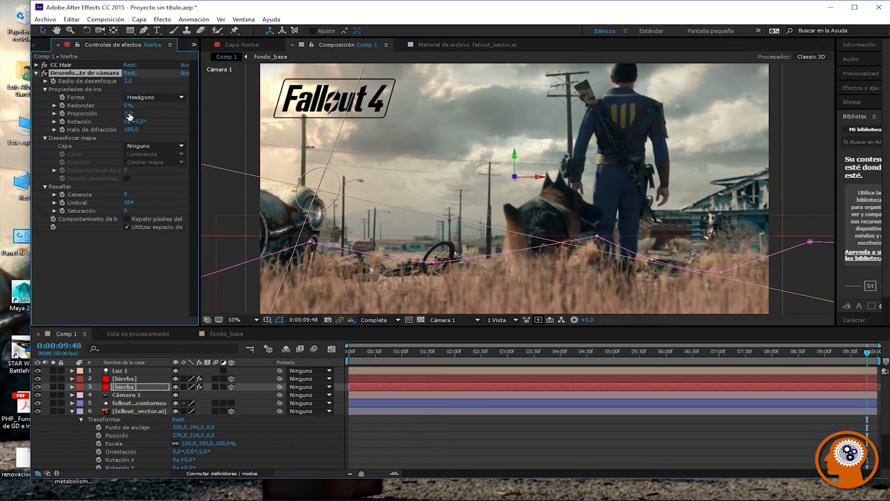
{"action": "left_click_drag", "start_coordinate": [127, 106], "coordinate": [134, 104]}
Step: Try a blur radius of 1, then set it back to 2
{"action": "left_click", "coordinate": [127, 81]}
{"action": "type", "text": "1"}
{"action": "key", "text": "Return"}
{"action": "left_click", "coordinate": [127, 81]}
{"action": "type", "text": "2"}
{"action": "key", "text": "Return"}
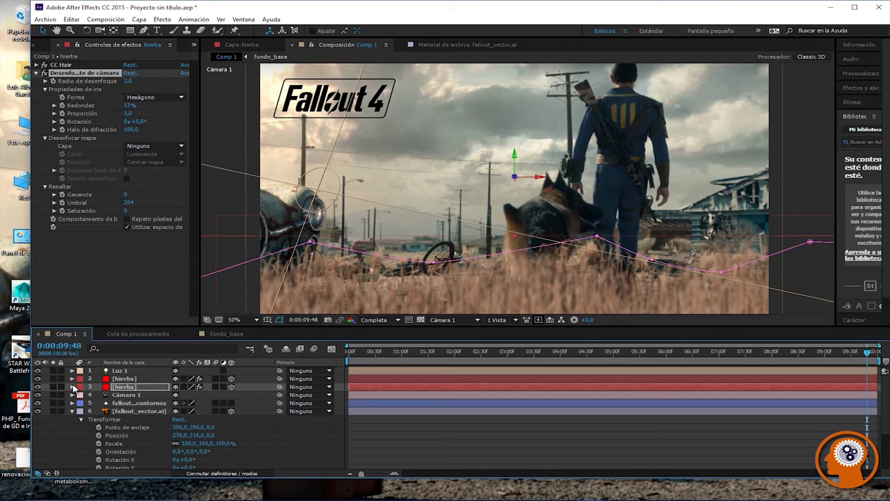
Step: Leave the blur map at none and raise the highlight Ganancia to 53
{"action": "left_click", "coordinate": [147, 147]}
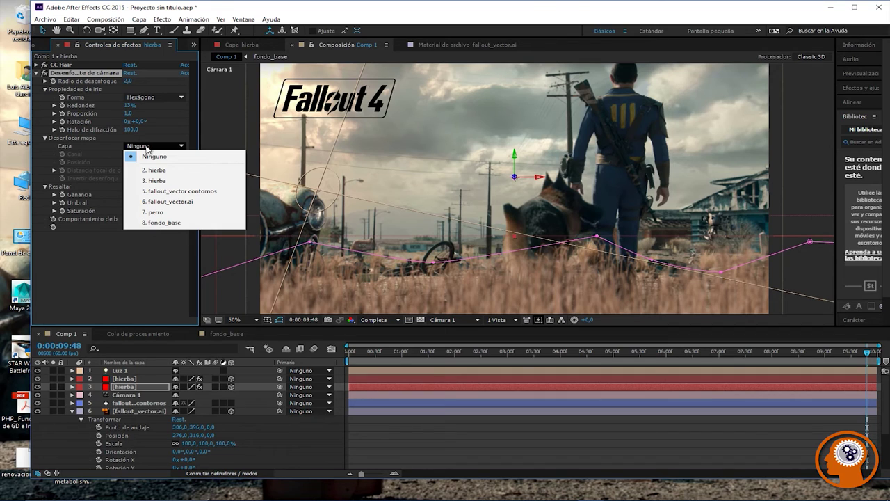
{"action": "left_click", "coordinate": [147, 148]}
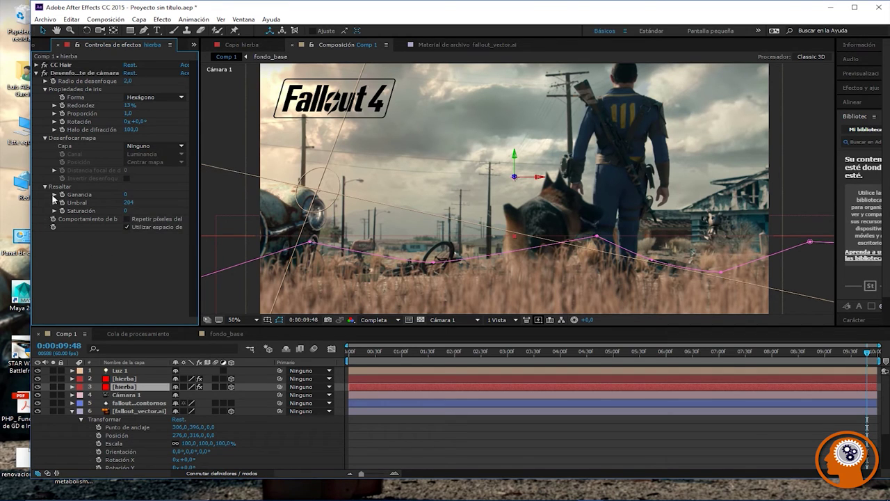
{"action": "left_click", "coordinate": [54, 195]}
{"action": "left_click_drag", "start_coordinate": [66, 209], "coordinate": [127, 210]}
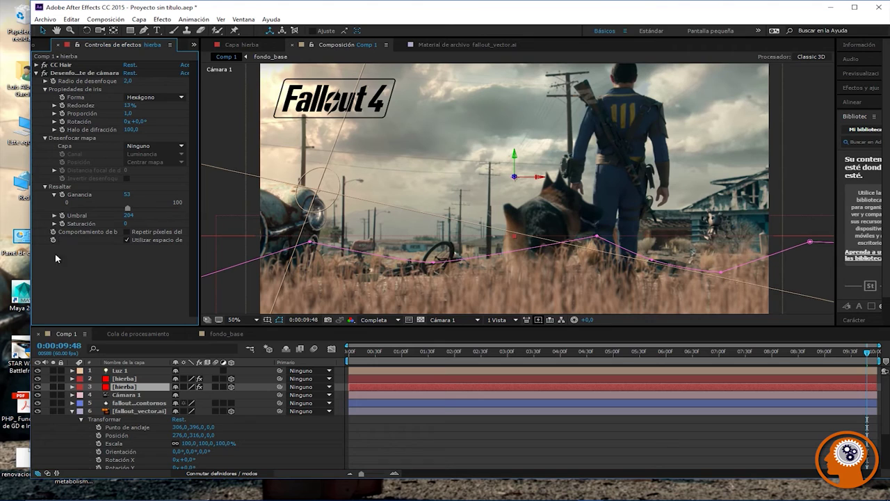
{"action": "left_click", "coordinate": [74, 391]}
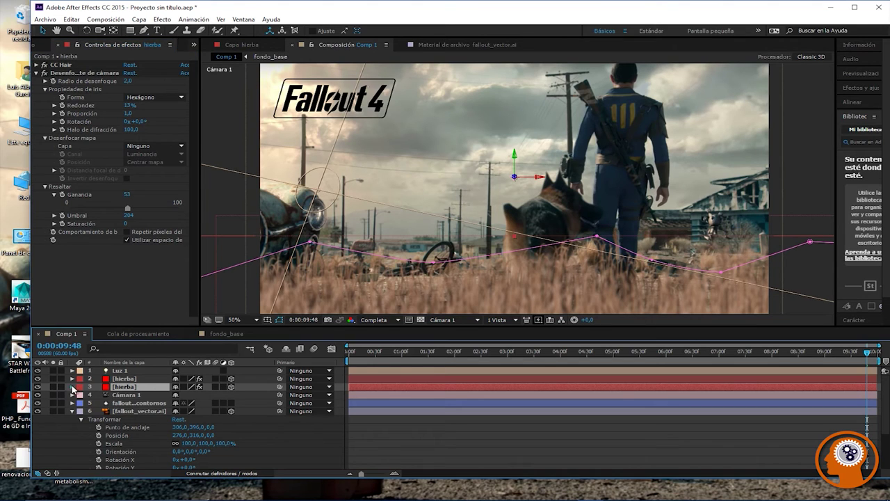
{"action": "left_click", "coordinate": [72, 386]}
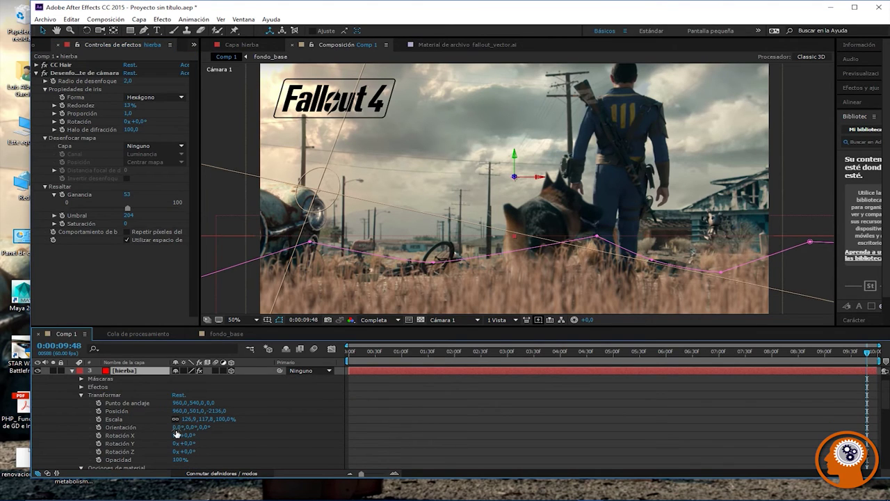
Step: Adjust the hierba layer's CC Hair Density until it settles at 150,7
{"action": "left_click", "coordinate": [101, 388]}
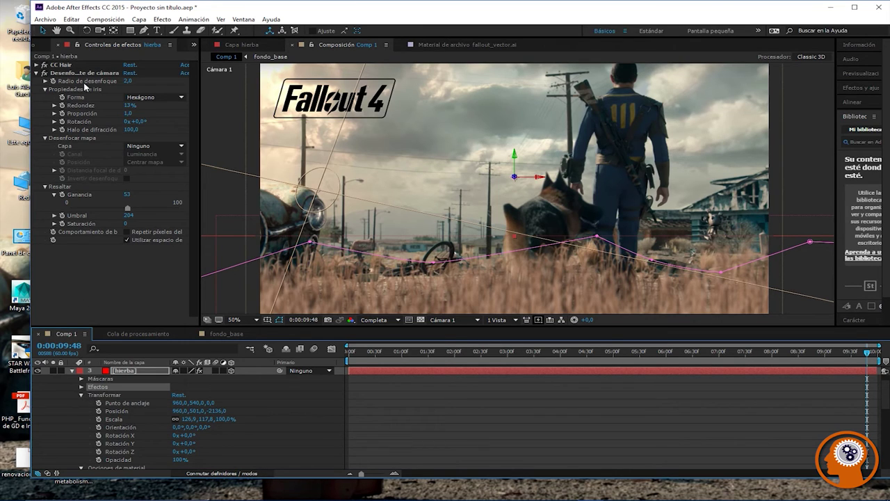
{"action": "left_click", "coordinate": [37, 65]}
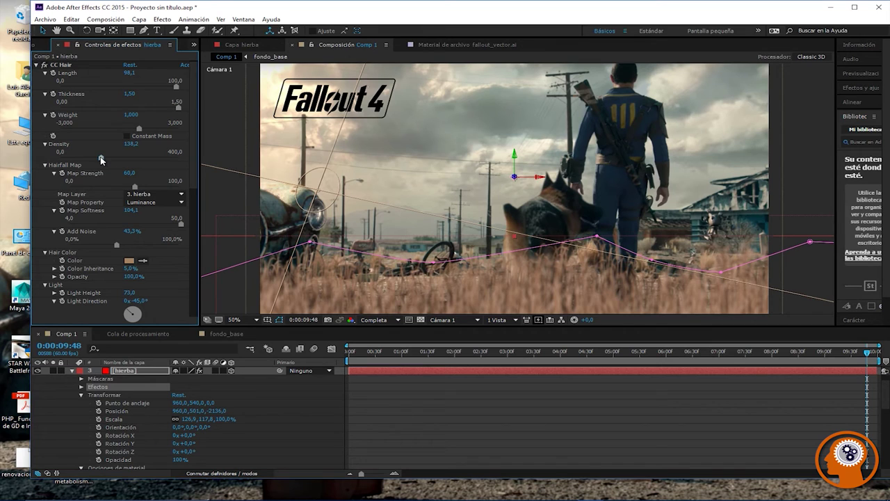
{"action": "left_click_drag", "start_coordinate": [101, 159], "coordinate": [107, 159]}
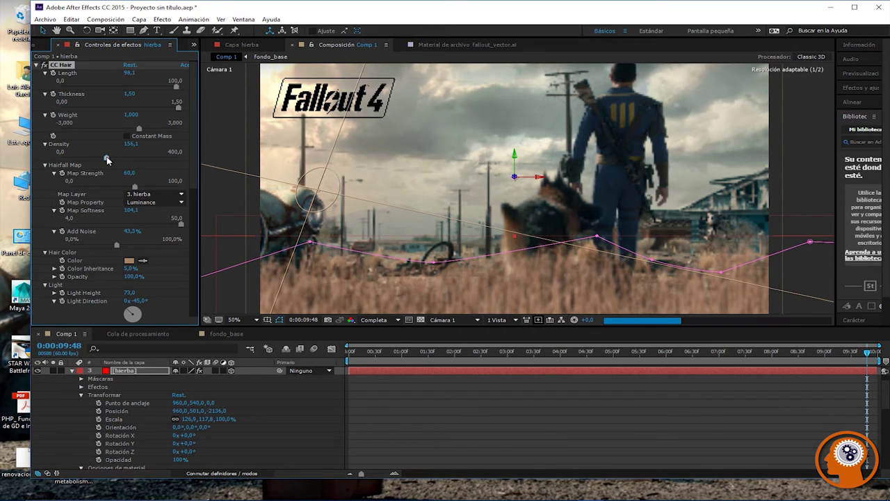
{"action": "left_click_drag", "start_coordinate": [107, 158], "coordinate": [110, 159]}
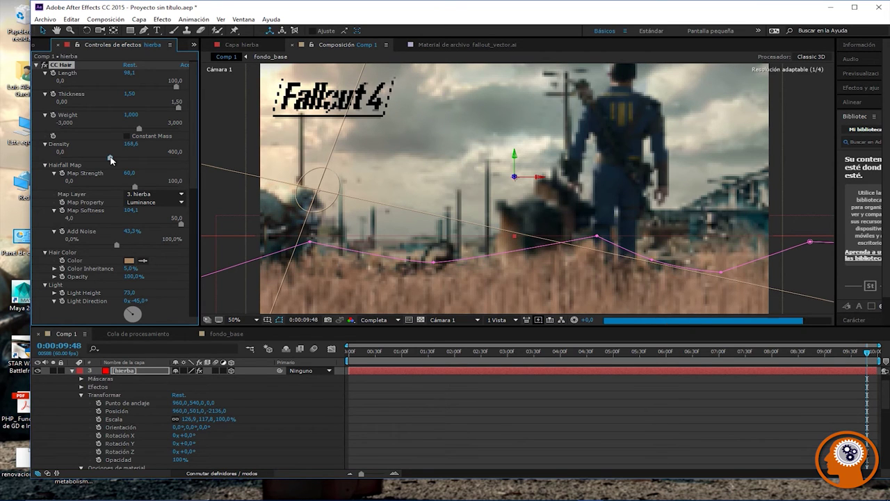
{"action": "left_click_drag", "start_coordinate": [110, 159], "coordinate": [108, 159]}
{"action": "left_click_drag", "start_coordinate": [109, 160], "coordinate": [105, 160]}
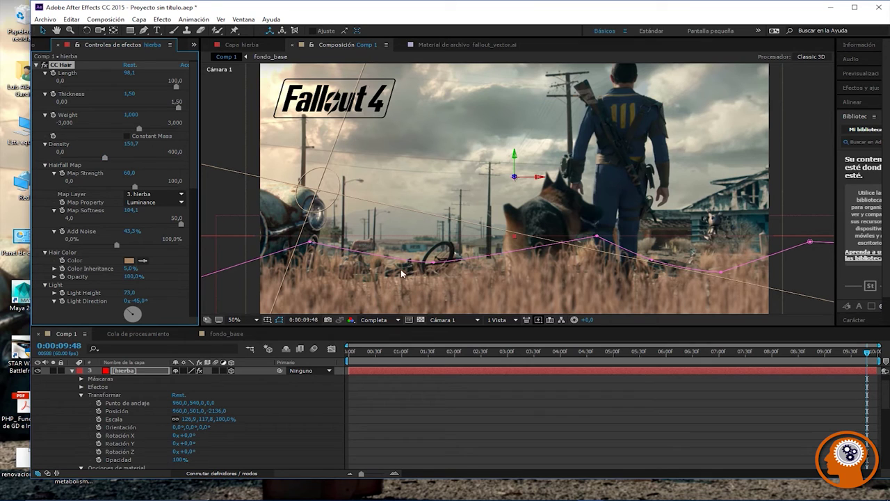
Step: Drag three vertices on the pink motion path right of the figure to reshape it, then deselect
{"action": "left_click_drag", "start_coordinate": [432, 269], "coordinate": [410, 270]}
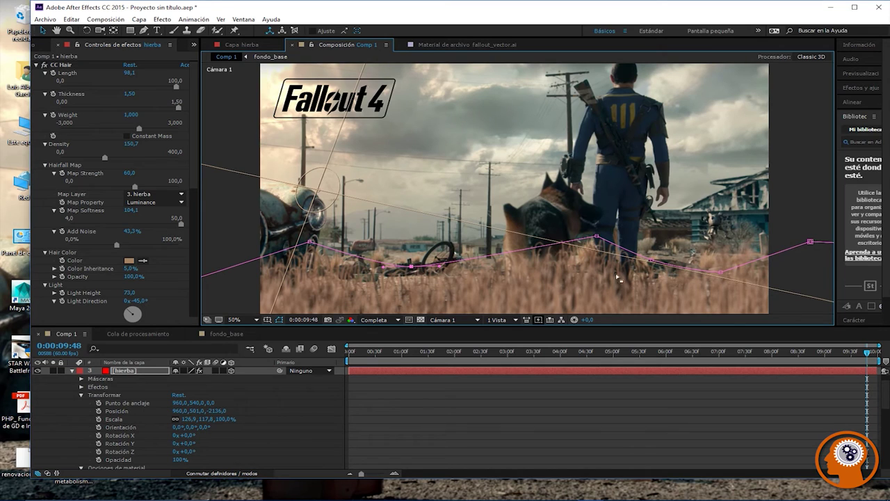
{"action": "left_click_drag", "start_coordinate": [716, 275], "coordinate": [714, 245]}
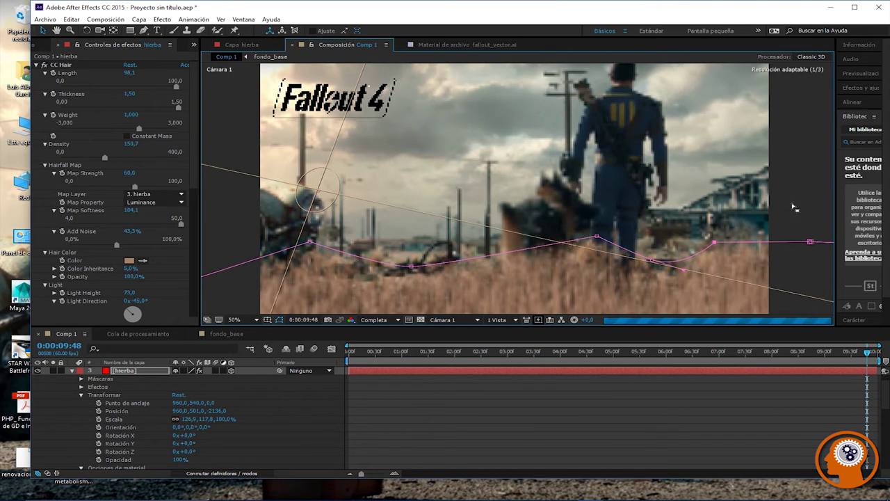
{"action": "left_click_drag", "start_coordinate": [651, 260], "coordinate": [662, 257]}
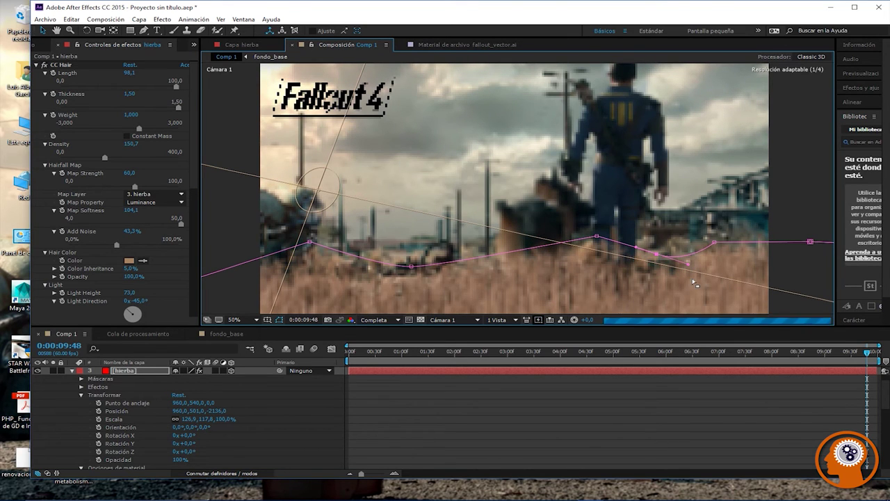
{"action": "left_click", "coordinate": [810, 202]}
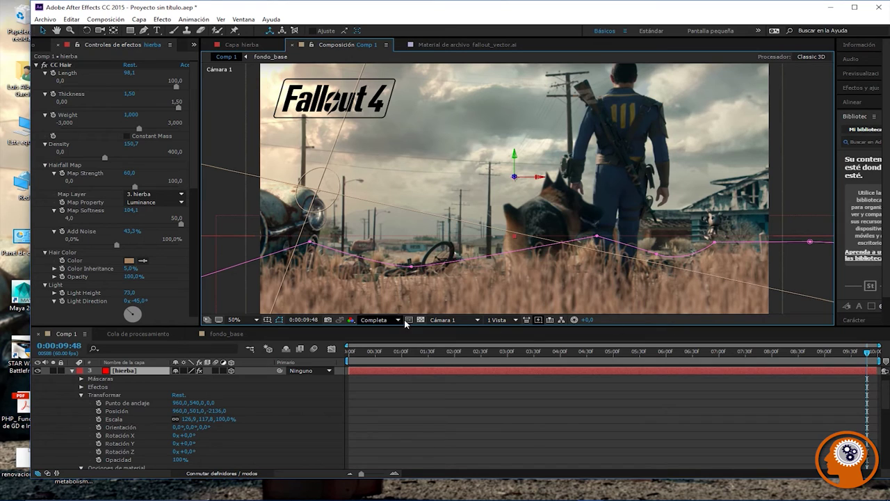
Step: Set the Composition viewer's preview resolution to Tercio (one-third)
{"action": "left_click", "coordinate": [451, 320]}
{"action": "left_click", "coordinate": [367, 321]}
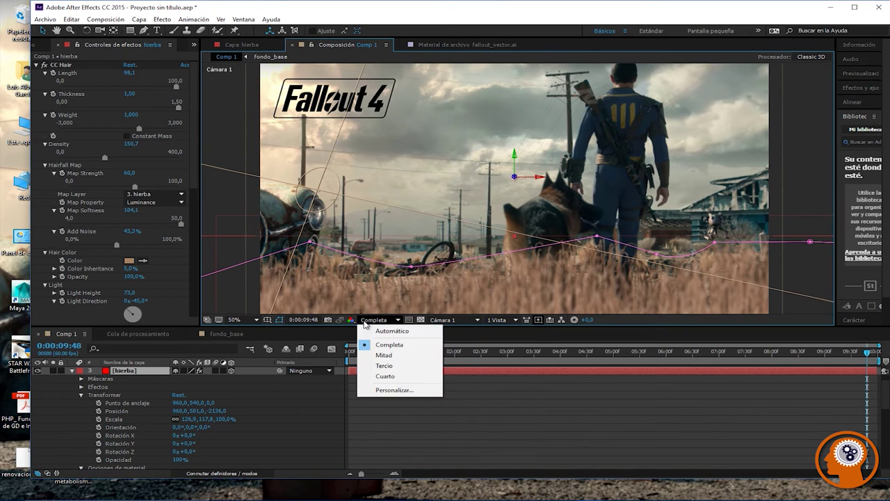
{"action": "left_click", "coordinate": [379, 365]}
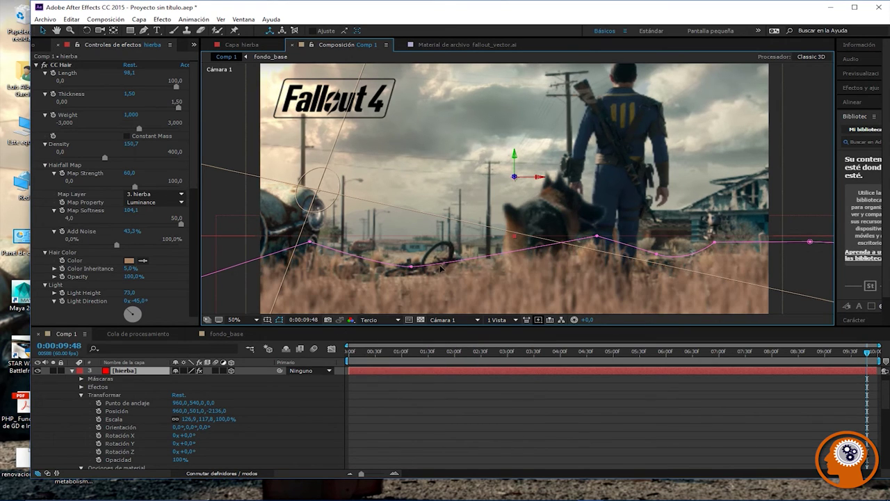
Step: Zoom the viewer out, deselect the layer and play the preview from the beginning
{"action": "key", "text": "comma"}
{"action": "key", "text": "comma"}
{"action": "left_click", "coordinate": [316, 208]}
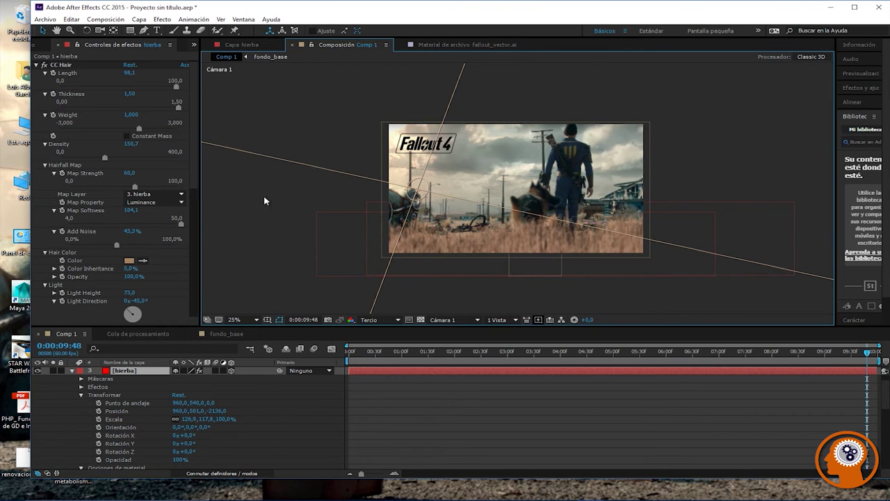
{"action": "key", "text": "space"}
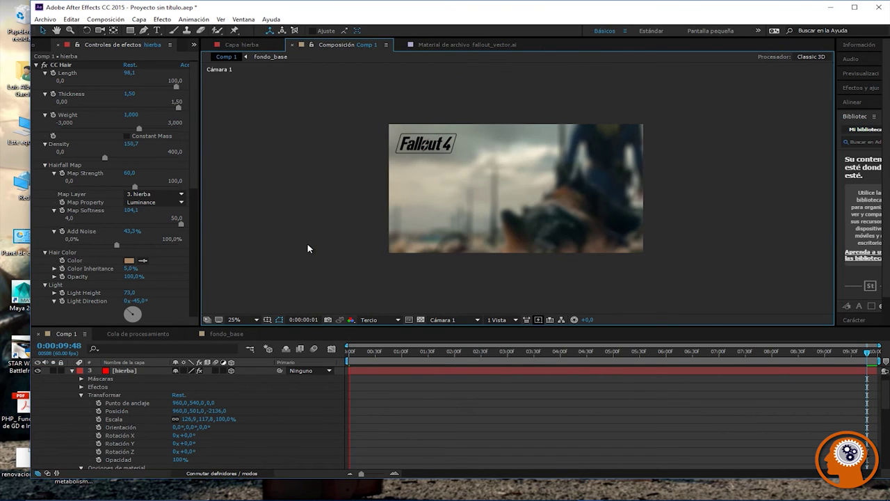
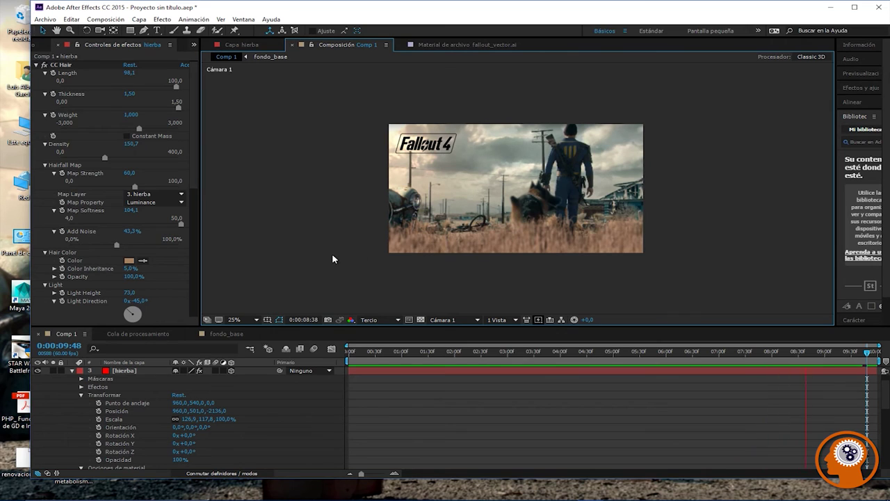
Step: Stop the preview, zoom the viewer to 50% and nudge the Fallout 4 logo slightly up-left
{"action": "key", "text": "space"}
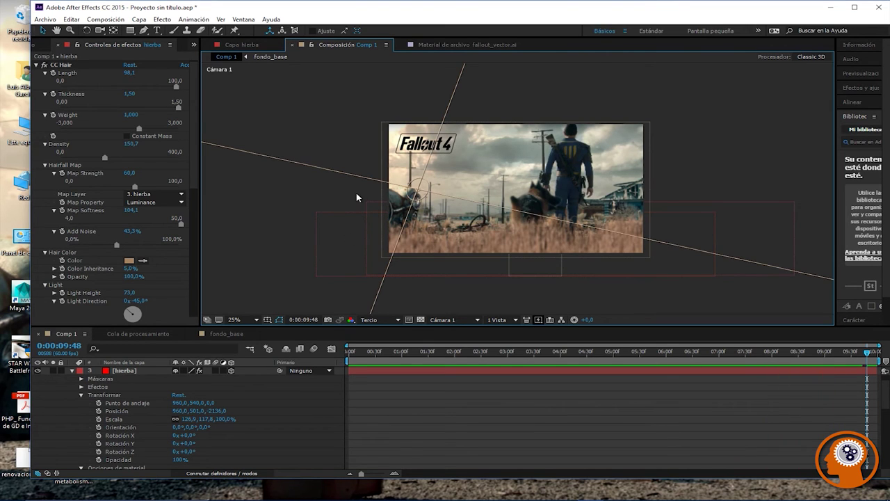
{"action": "key", "text": "period"}
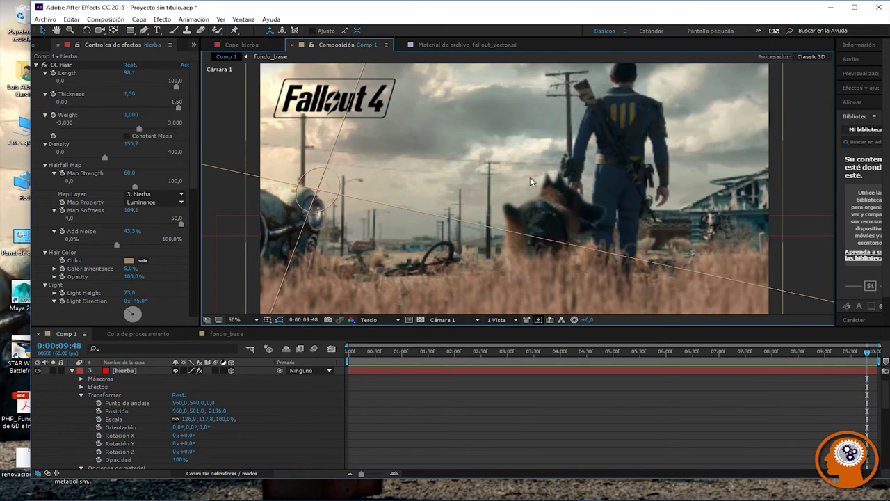
{"action": "left_click", "coordinate": [511, 218]}
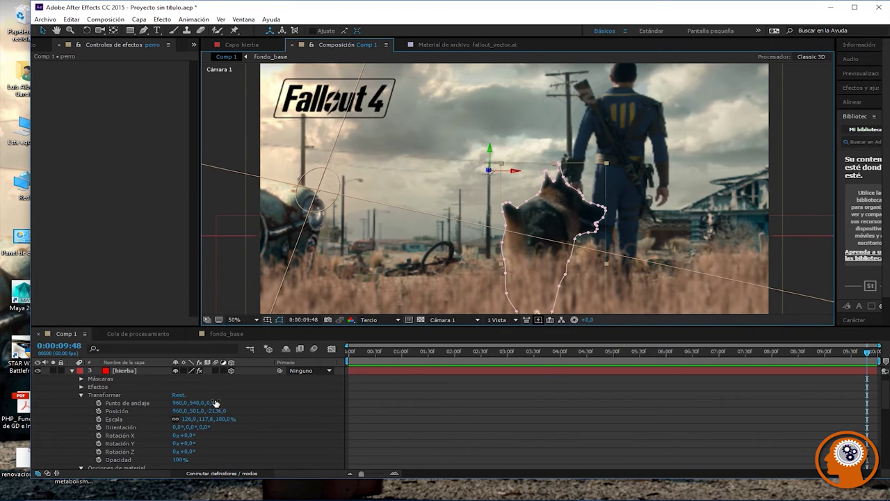
{"action": "left_click", "coordinate": [311, 109]}
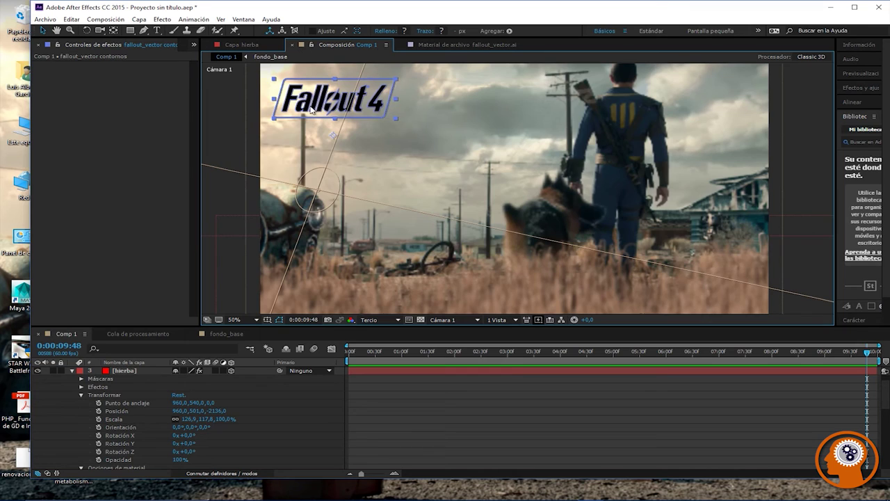
{"action": "left_click_drag", "start_coordinate": [311, 109], "coordinate": [308, 104]}
{"action": "left_click", "coordinate": [192, 129]}
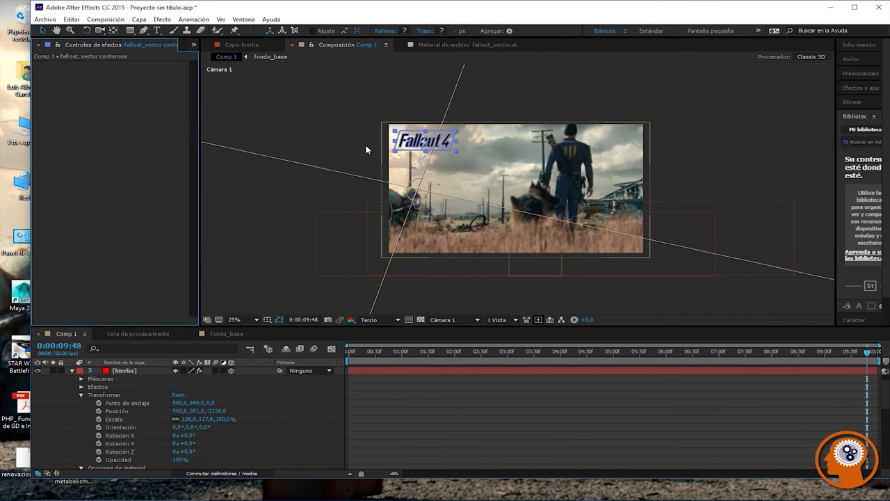
{"action": "left_click", "coordinate": [304, 123]}
{"action": "left_click", "coordinate": [315, 108]}
{"action": "right_click", "coordinate": [315, 109]}
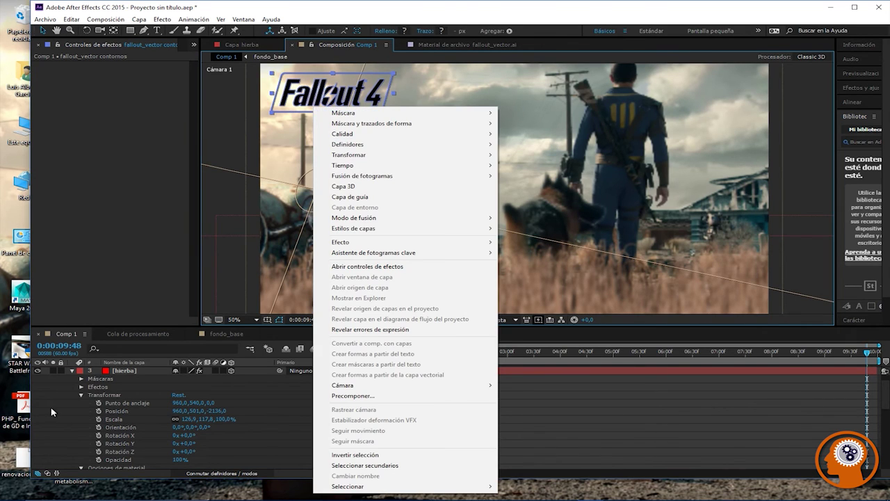
Step: Collapse the hierba and fallout_vector.ai layer properties and select the fallout_contornos layer
{"action": "left_click", "coordinate": [54, 413]}
{"action": "left_click", "coordinate": [71, 370]}
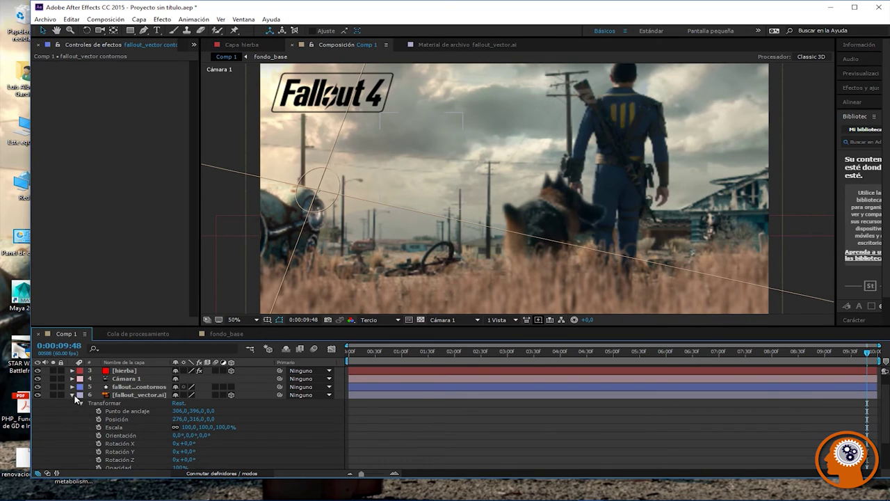
{"action": "left_click", "coordinate": [72, 395]}
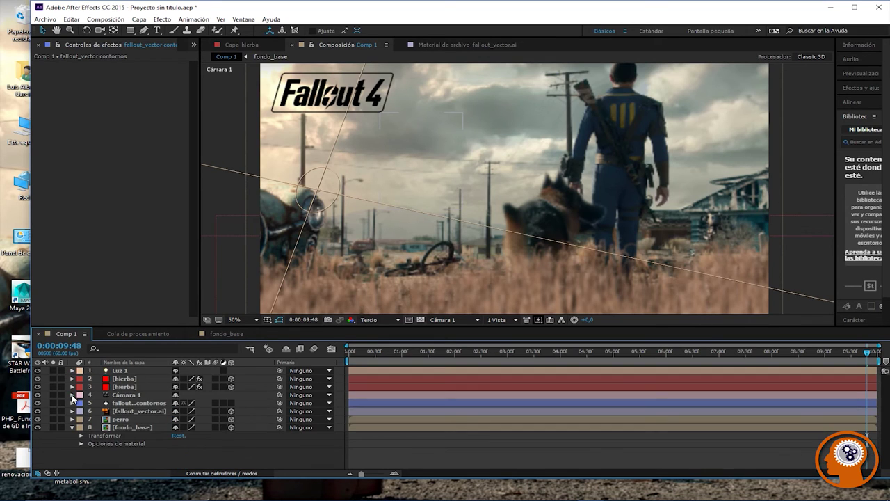
{"action": "left_click", "coordinate": [119, 403]}
{"action": "right_click", "coordinate": [121, 405]}
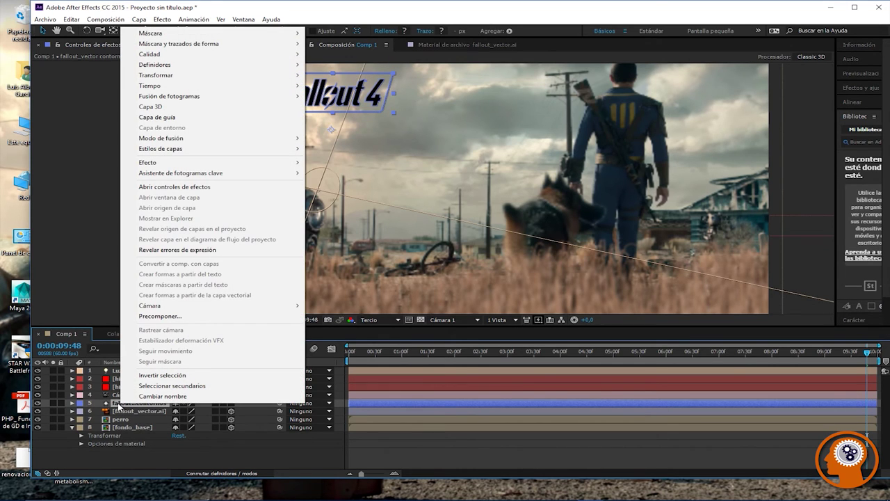
{"action": "mouse_move", "coordinate": [174, 97]}
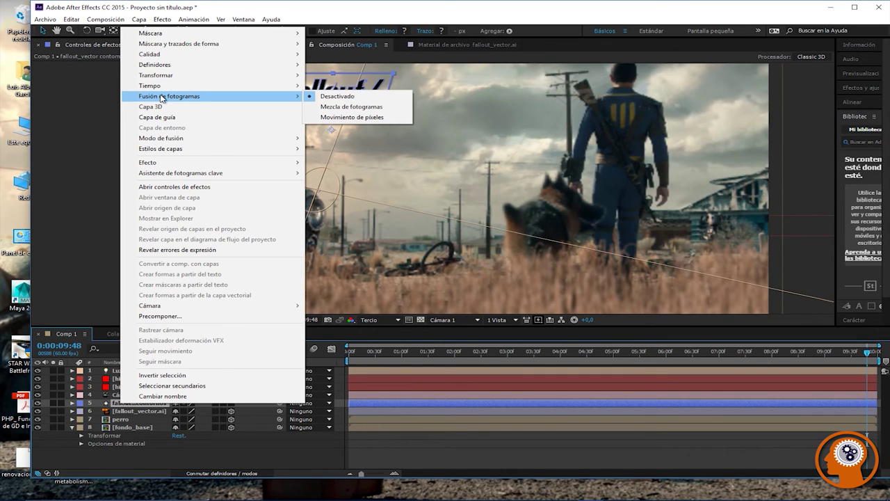
{"action": "mouse_move", "coordinate": [168, 37]}
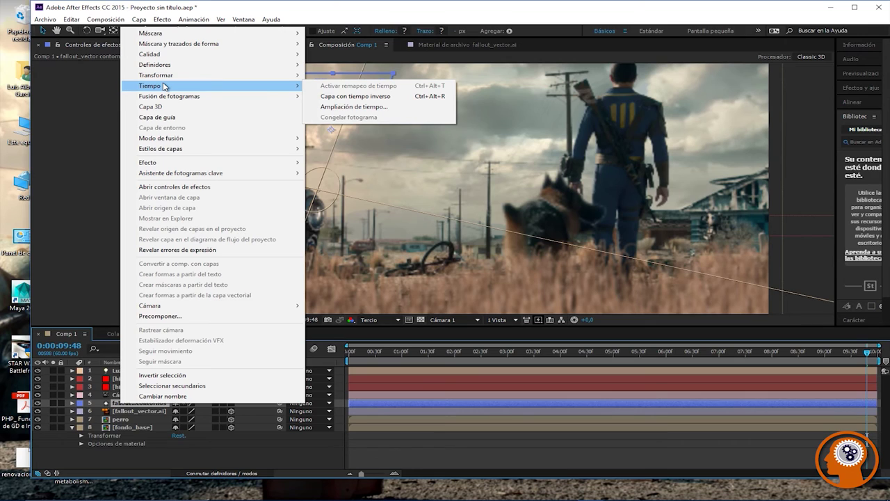
{"action": "left_click", "coordinate": [73, 139]}
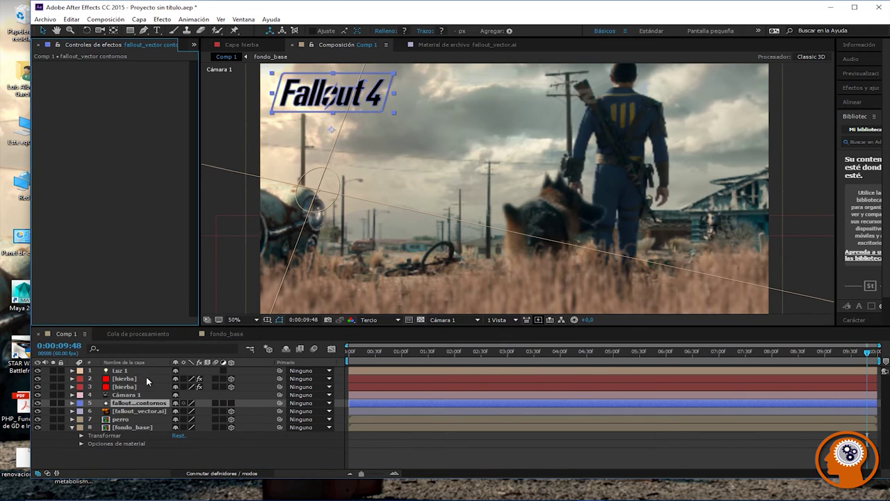
Step: Add a Gaussian Blur (Desenfoque gaussiano) to fallout_contornos with blurriness 2,2
{"action": "left_click", "coordinate": [162, 19]}
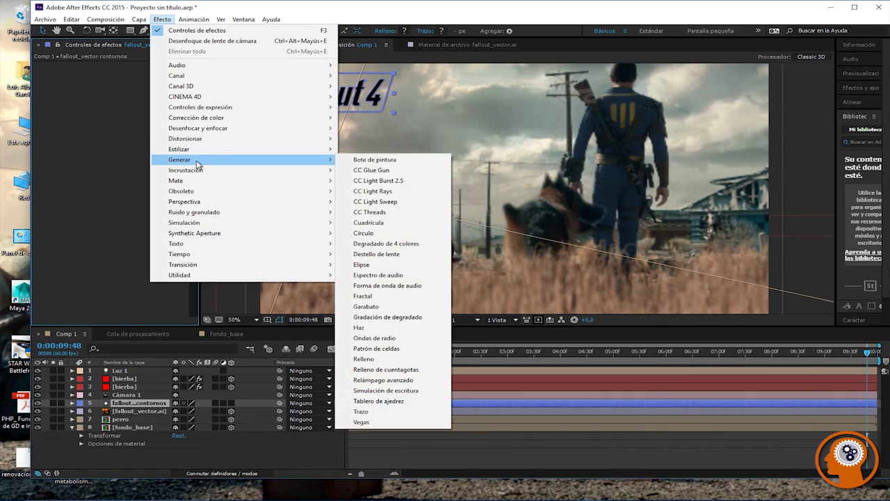
{"action": "mouse_move", "coordinate": [200, 133]}
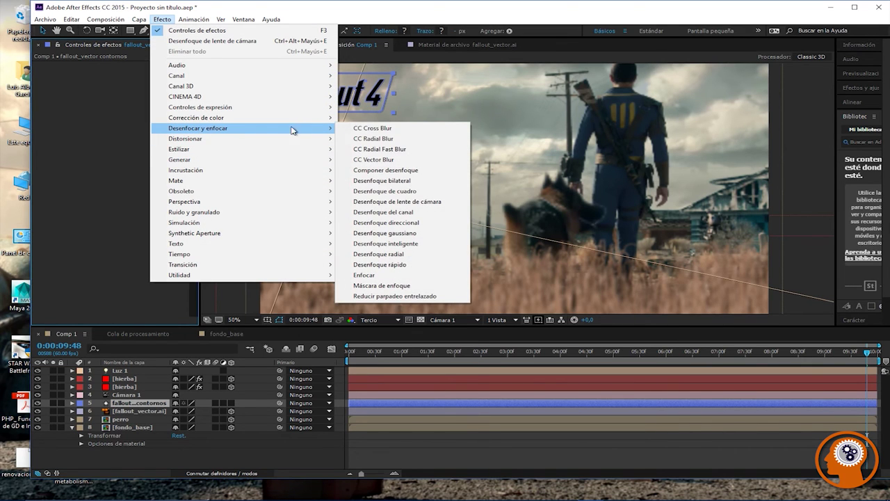
{"action": "left_click", "coordinate": [390, 233]}
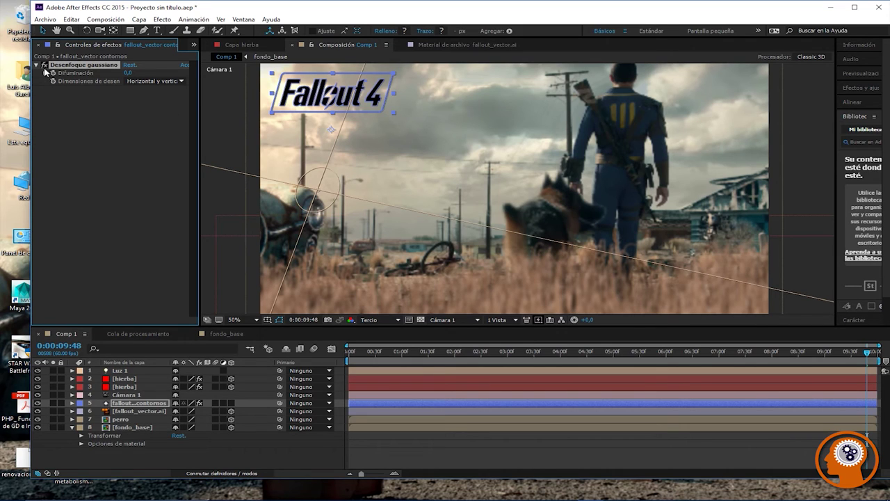
{"action": "left_click_drag", "start_coordinate": [128, 73], "coordinate": [137, 73]}
{"action": "left_click", "coordinate": [125, 405]}
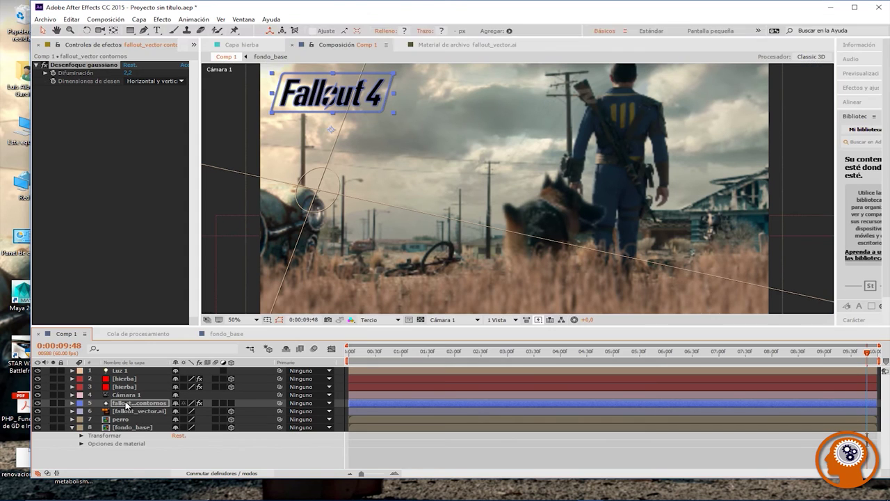
Step: Inspect the logo's path and the fallout_vector.ai footage, then return to the Comp 1 view
{"action": "left_click", "coordinate": [282, 108]}
{"action": "double_click", "coordinate": [283, 109]}
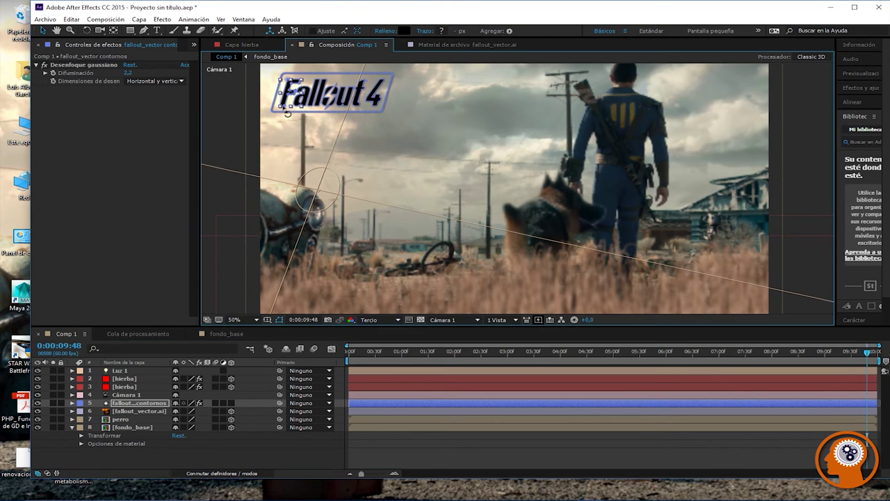
{"action": "left_click", "coordinate": [354, 108]}
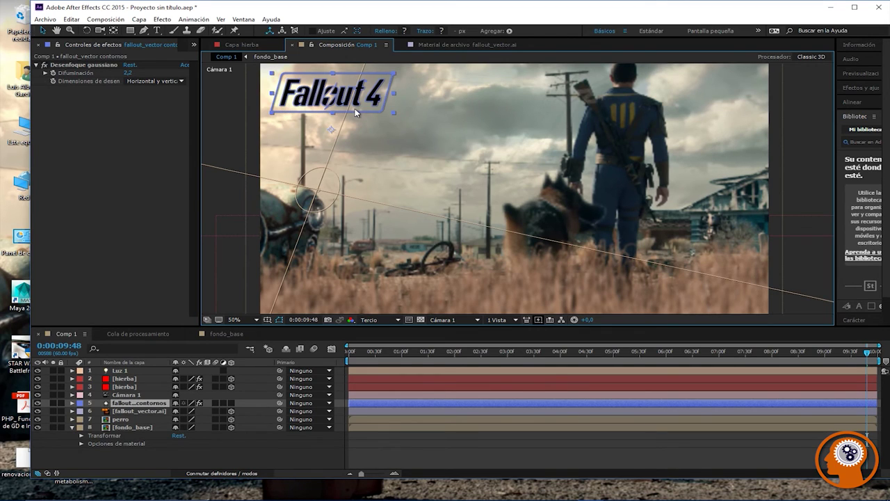
{"action": "left_click", "coordinate": [147, 166]}
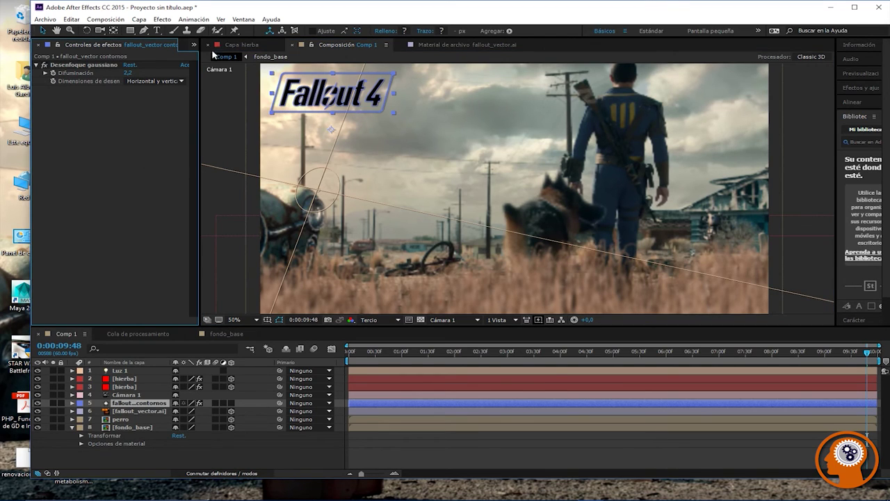
{"action": "left_click", "coordinate": [413, 43]}
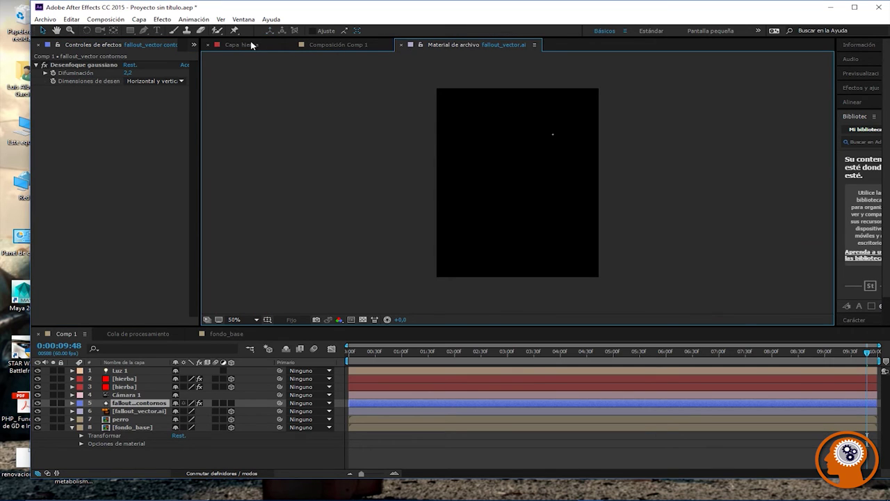
{"action": "left_click", "coordinate": [251, 45]}
{"action": "left_click", "coordinate": [426, 44]}
{"action": "left_click", "coordinate": [341, 44]}
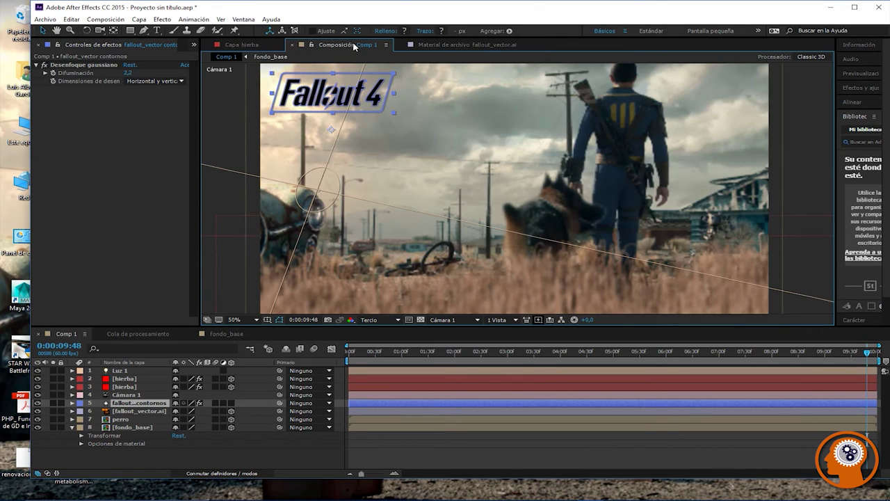
{"action": "scroll", "coordinate": [315, 96], "scroll_direction": "up", "scroll_amount": 4}
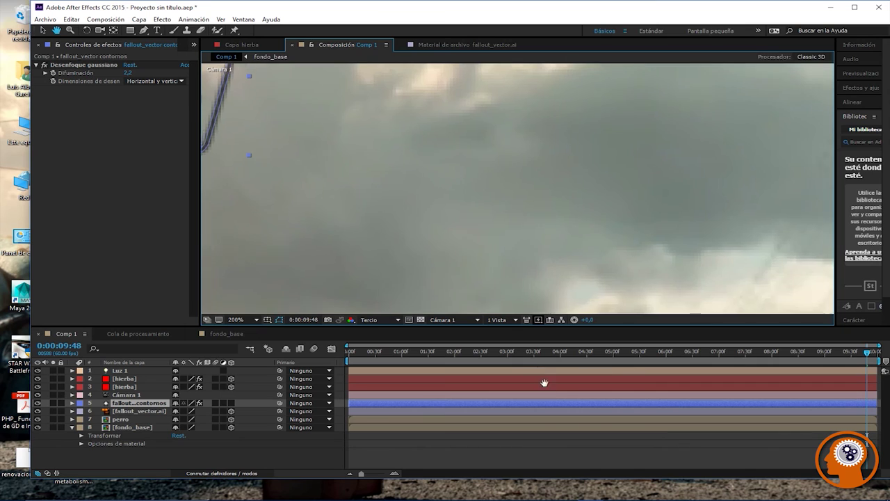
Step: Zoom the viewer to 200% on the logo and set preview resolution to Completa
{"action": "key", "text": "h"}
{"action": "left_click_drag", "start_coordinate": [355, 186], "coordinate": [699, 161]}
{"action": "key", "text": "v"}
{"action": "left_click", "coordinate": [73, 190]}
{"action": "left_click", "coordinate": [379, 320]}
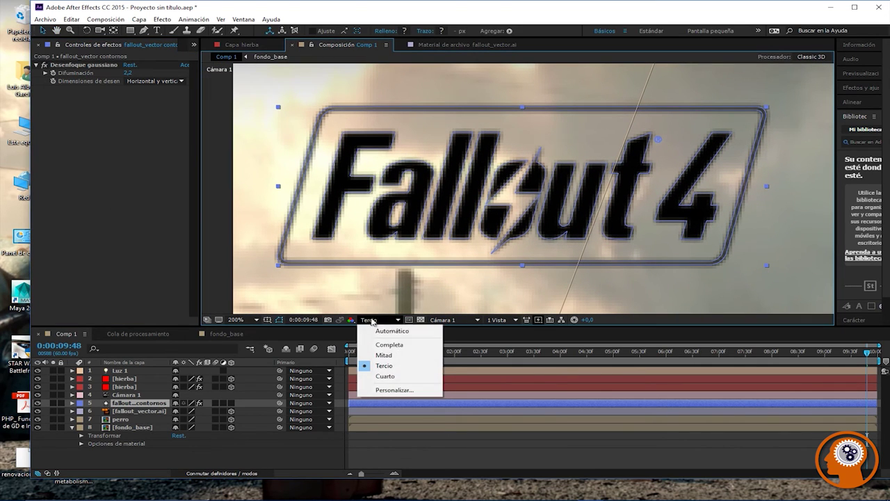
{"action": "left_click", "coordinate": [381, 344]}
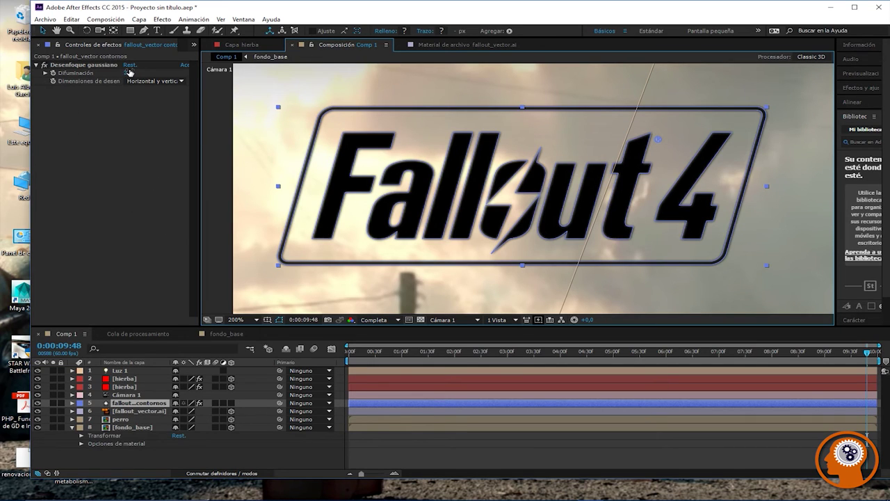
Step: Reset the logo's Difuminación to 0, then enter 2 as the blur amount
{"action": "left_click_drag", "start_coordinate": [129, 73], "coordinate": [110, 72]}
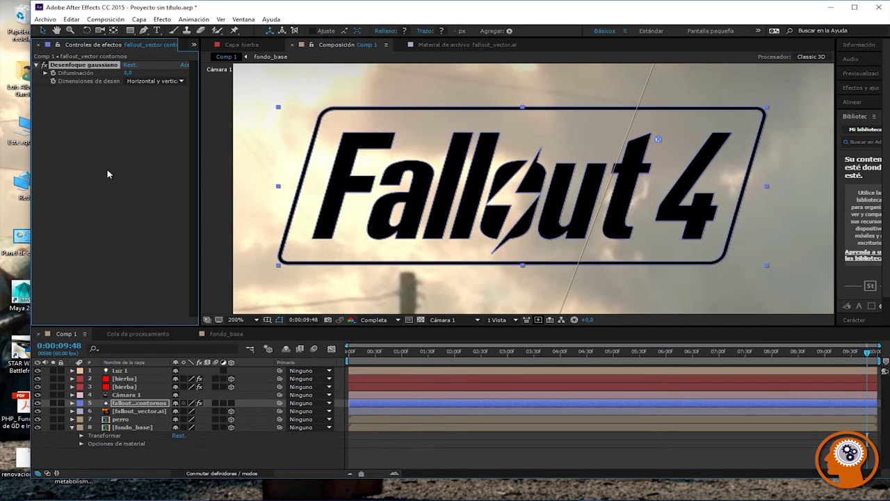
{"action": "left_click", "coordinate": [147, 172]}
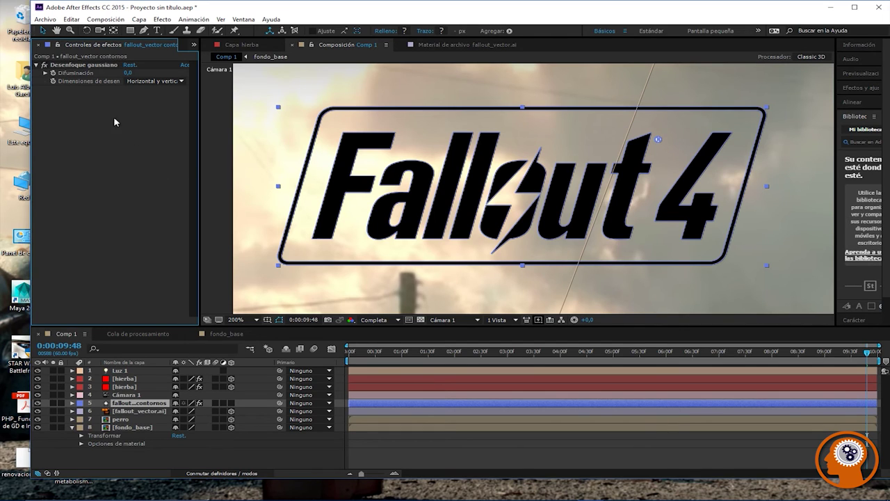
{"action": "left_click", "coordinate": [124, 395]}
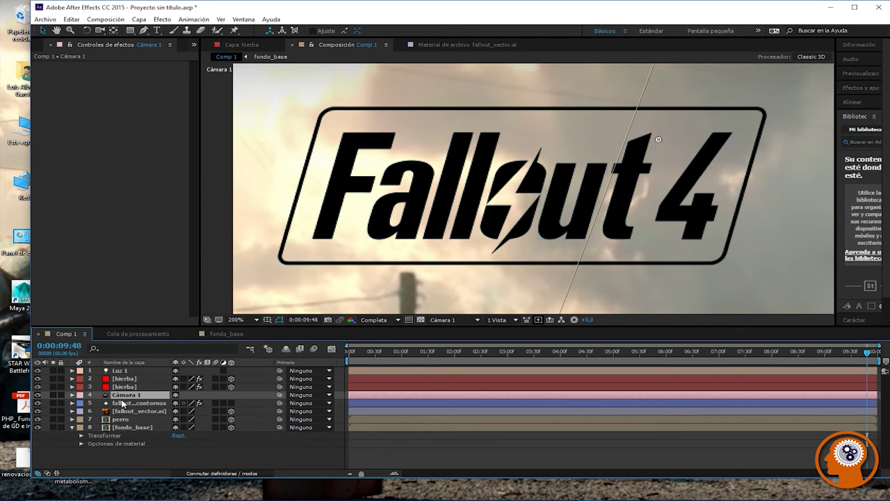
{"action": "left_click", "coordinate": [122, 403]}
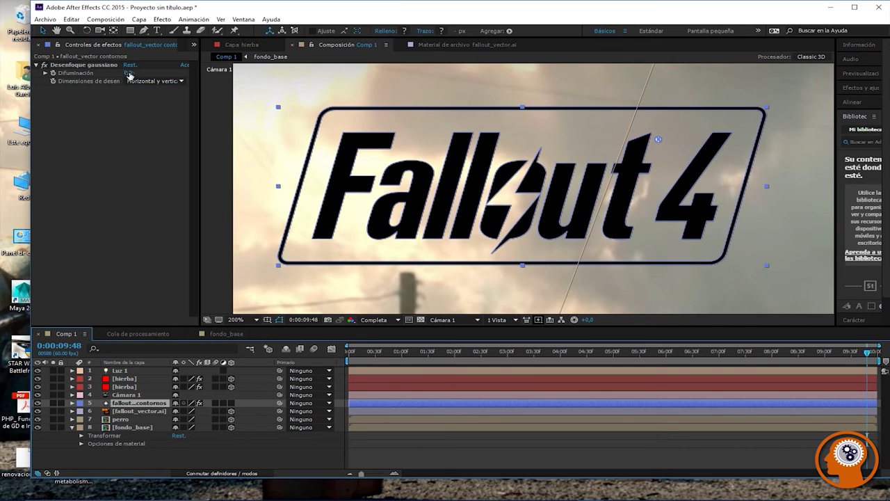
{"action": "left_click", "coordinate": [129, 74]}
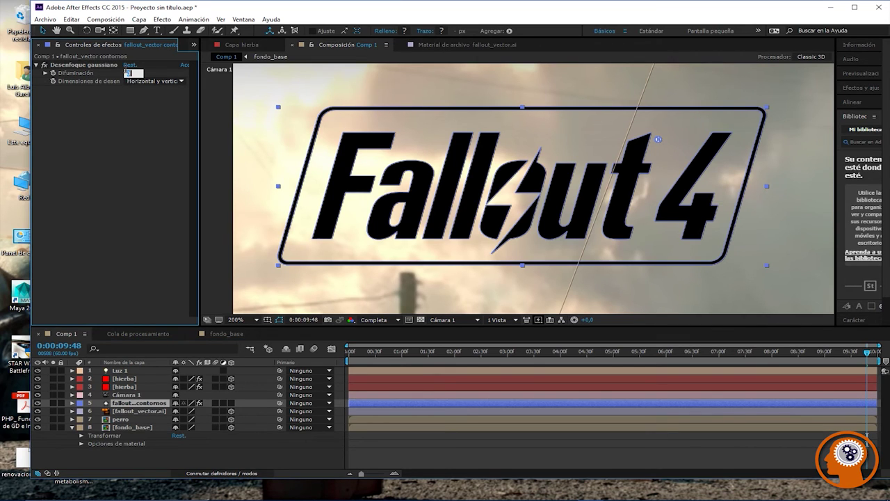
{"action": "type", "text": "2"}
{"action": "key", "text": "Return"}
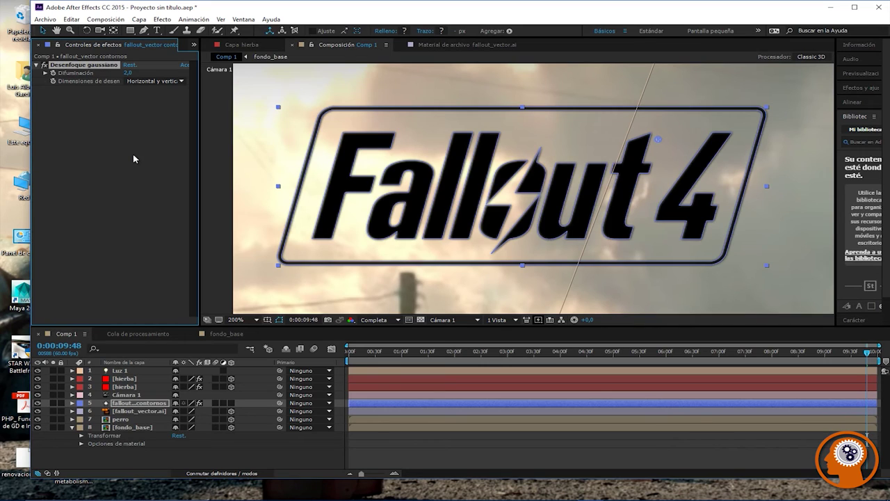
{"action": "left_click", "coordinate": [133, 158]}
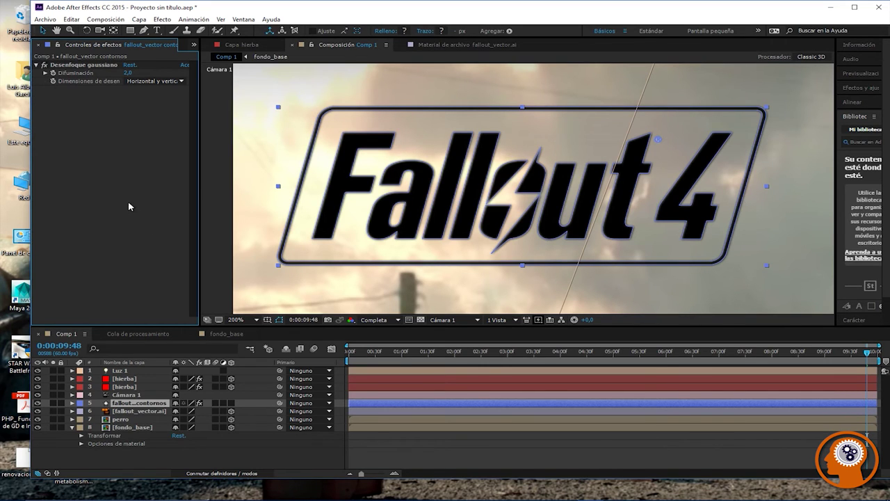
{"action": "left_click", "coordinate": [125, 378]}
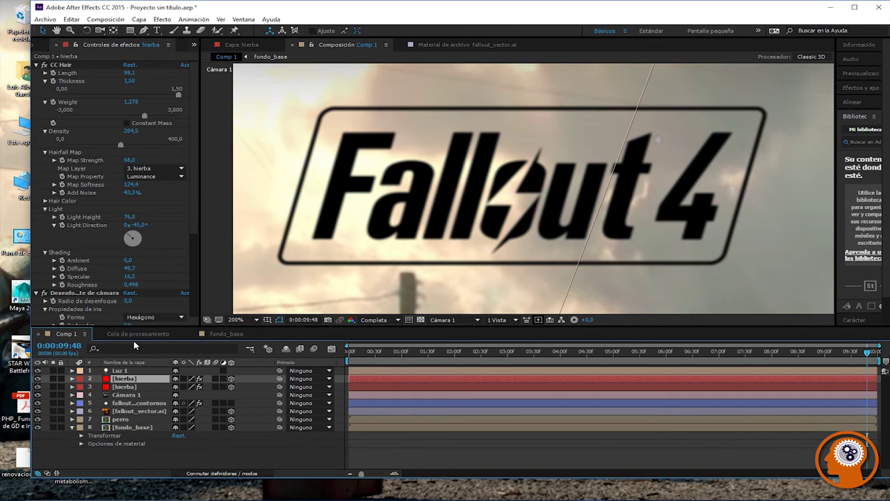
{"action": "scroll", "coordinate": [475, 198], "scroll_direction": "down", "scroll_amount": 3}
{"action": "scroll", "coordinate": [475, 198], "scroll_direction": "down", "scroll_amount": 1}
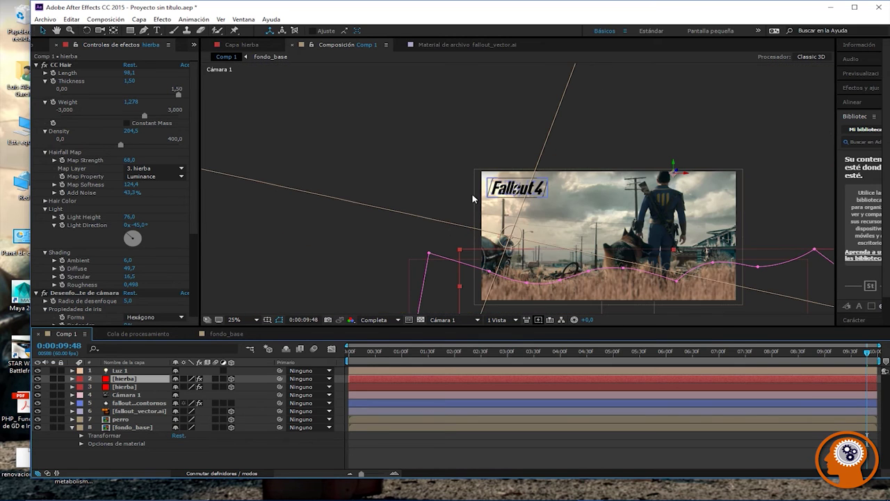
{"action": "left_click_drag", "start_coordinate": [532, 212], "coordinate": [683, 387]}
{"action": "scroll", "coordinate": [375, 170], "scroll_direction": "up", "scroll_amount": 4}
{"action": "left_click_drag", "start_coordinate": [353, 222], "coordinate": [506, 200]}
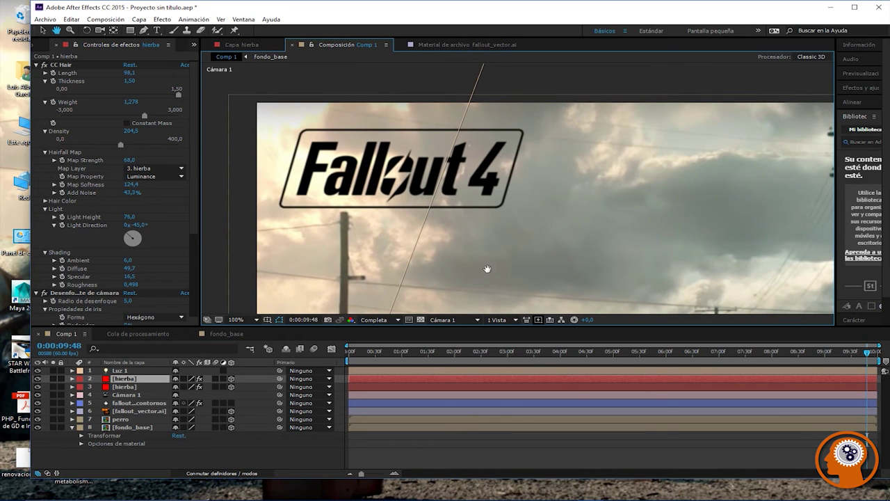
{"action": "scroll", "coordinate": [477, 157], "scroll_direction": "down", "scroll_amount": 4}
{"action": "scroll", "coordinate": [527, 211], "scroll_direction": "up", "scroll_amount": 4}
{"action": "scroll", "coordinate": [527, 210], "scroll_direction": "down", "scroll_amount": 4}
{"action": "scroll", "coordinate": [466, 190], "scroll_direction": "up", "scroll_amount": 2}
{"action": "scroll", "coordinate": [466, 190], "scroll_direction": "up", "scroll_amount": 2}
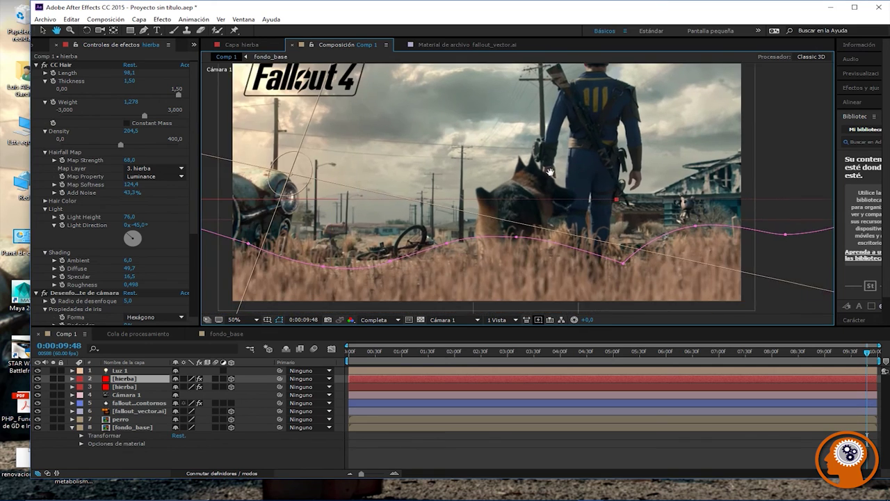
{"action": "key", "text": "v"}
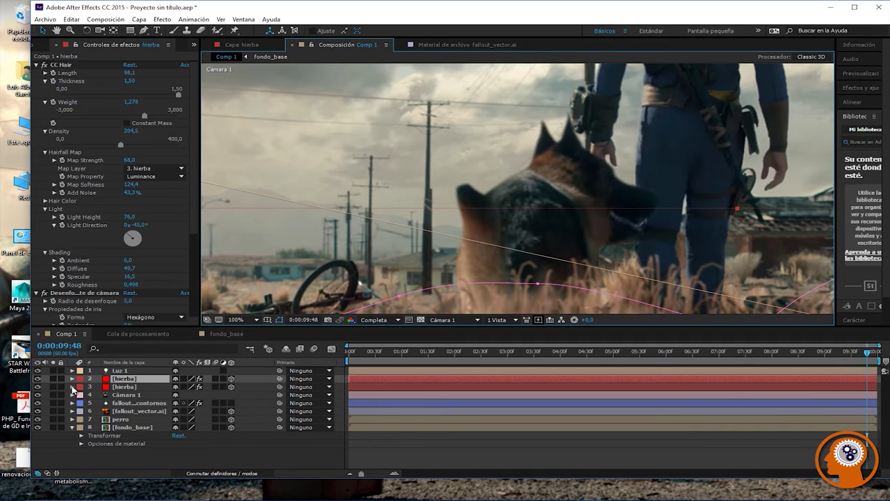
{"action": "left_click", "coordinate": [120, 371]}
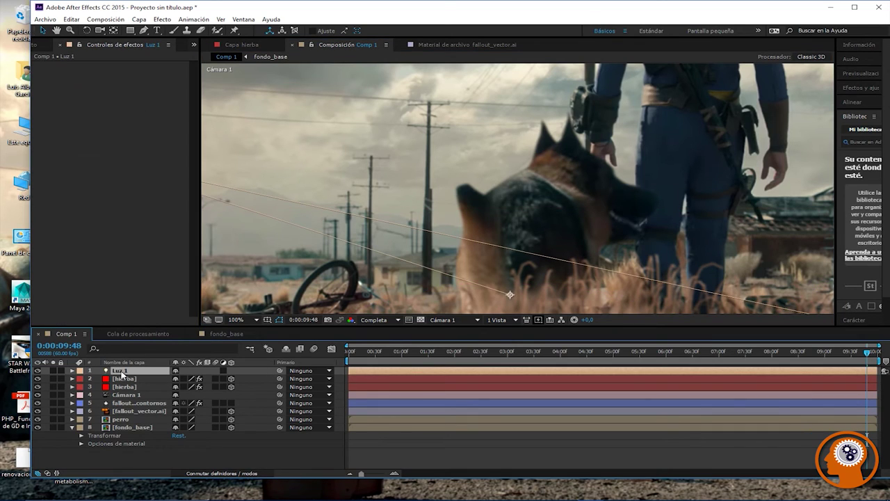
{"action": "left_click", "coordinate": [125, 386]}
{"action": "left_click", "coordinate": [126, 379], "text": "ctrl"}
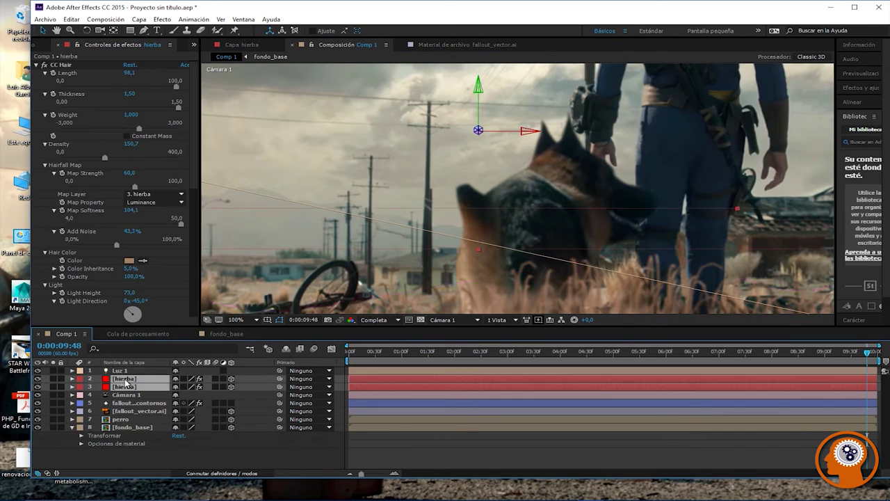
{"action": "right_click", "coordinate": [128, 381]}
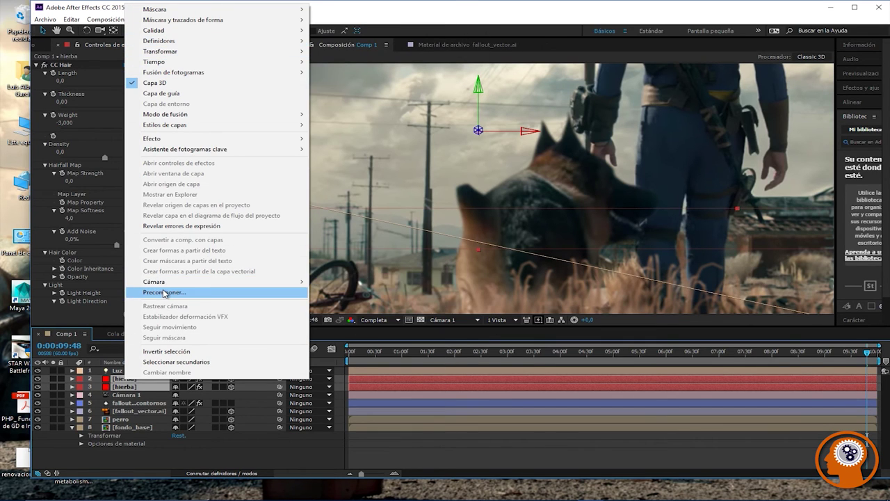
{"action": "left_click", "coordinate": [164, 293]}
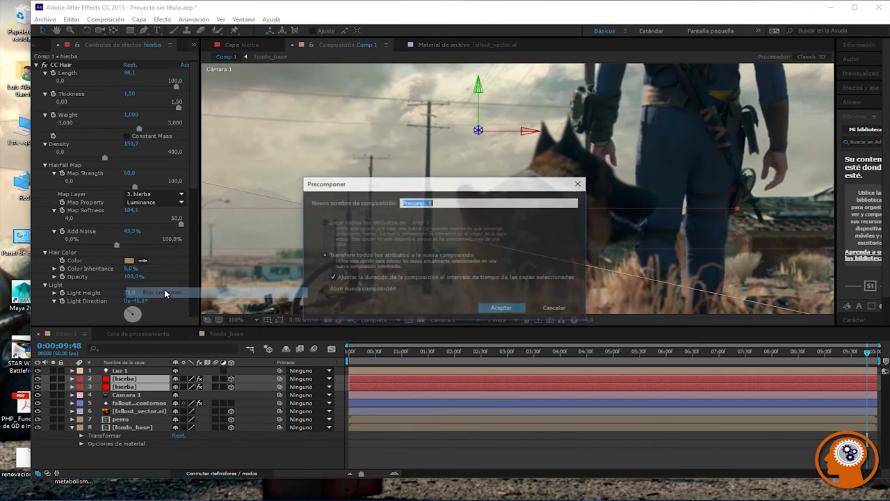
{"action": "left_click", "coordinate": [503, 309]}
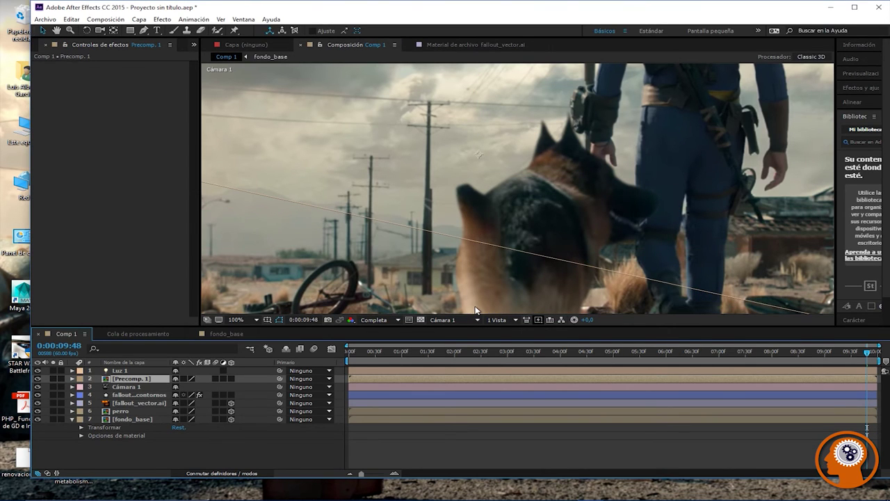
{"action": "key", "text": "ctrl+z"}
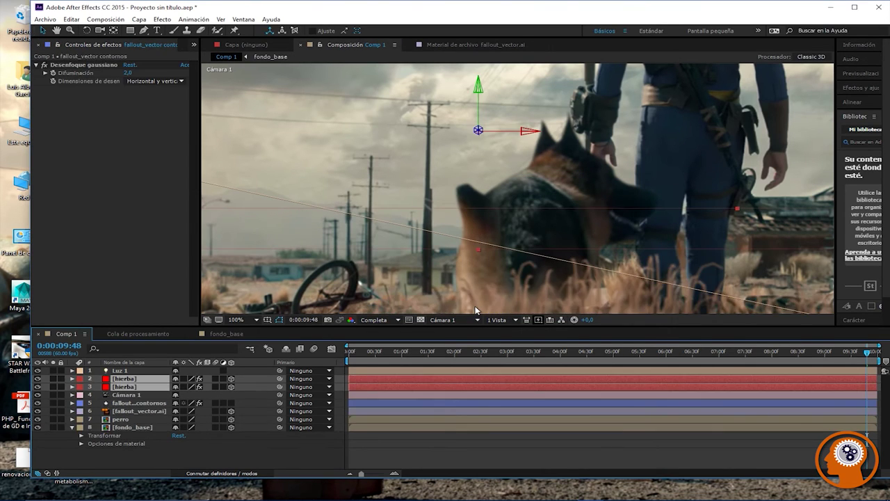
{"action": "left_click", "coordinate": [126, 414], "text": "shift"}
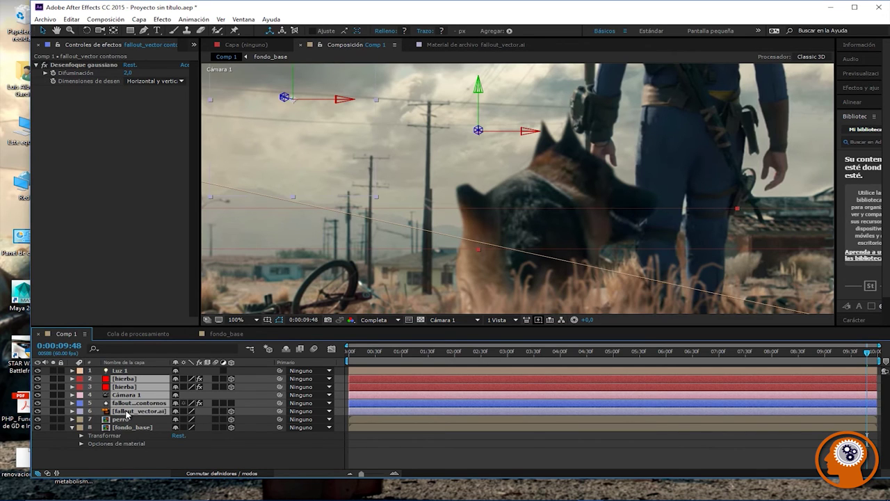
{"action": "right_click", "coordinate": [126, 414]}
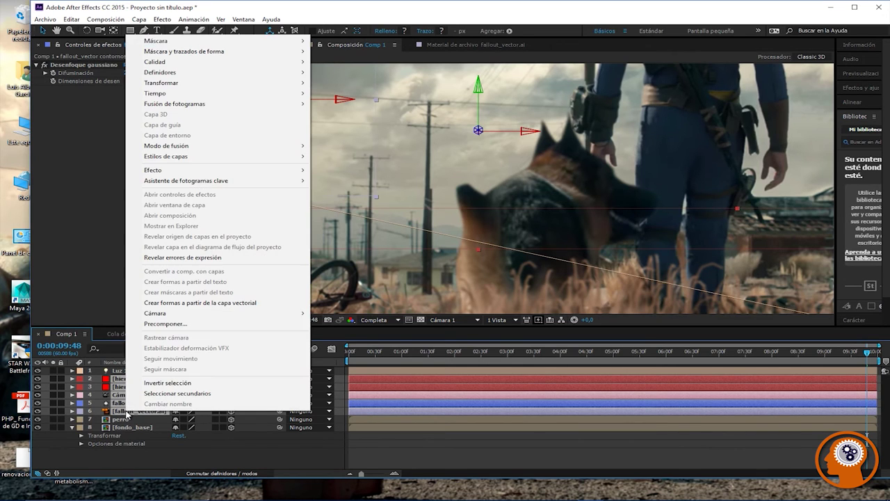
{"action": "left_click", "coordinate": [159, 325]}
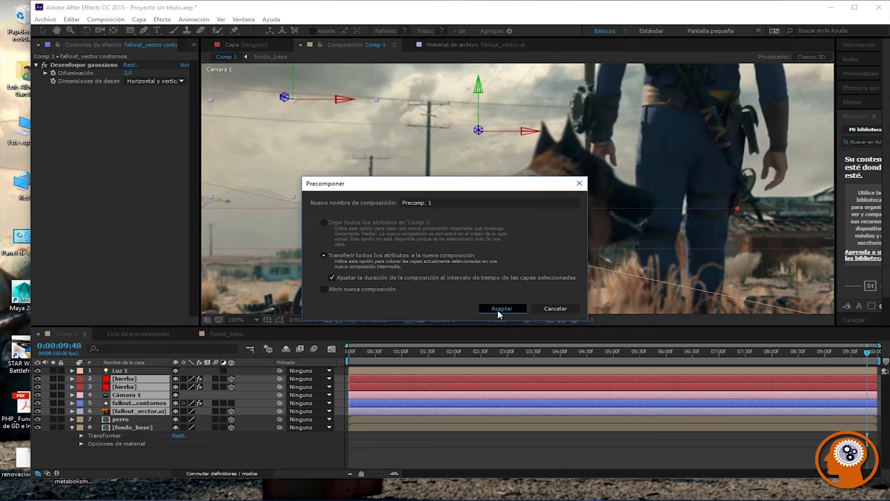
{"action": "left_click", "coordinate": [502, 308]}
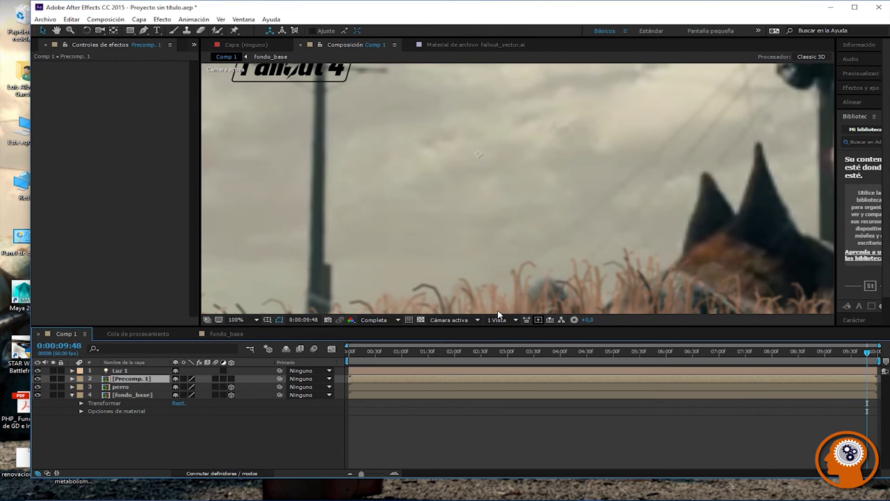
{"action": "key", "text": "ctrl+z"}
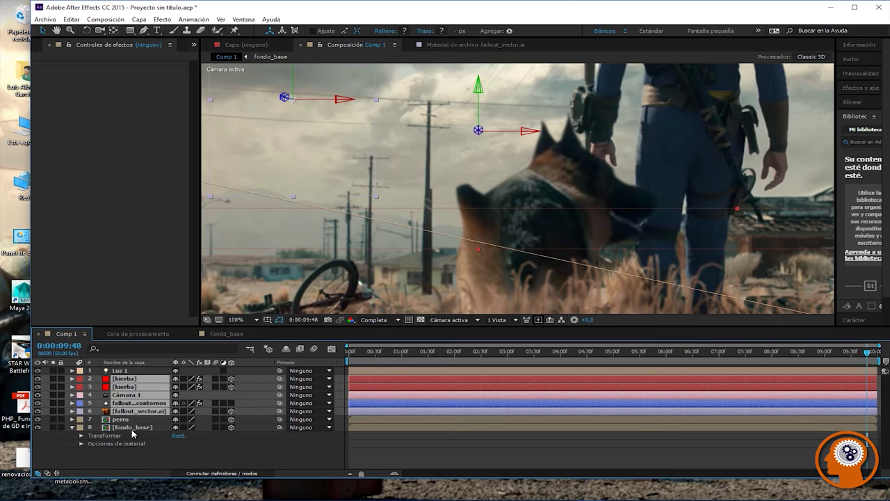
{"action": "left_click", "coordinate": [125, 420]}
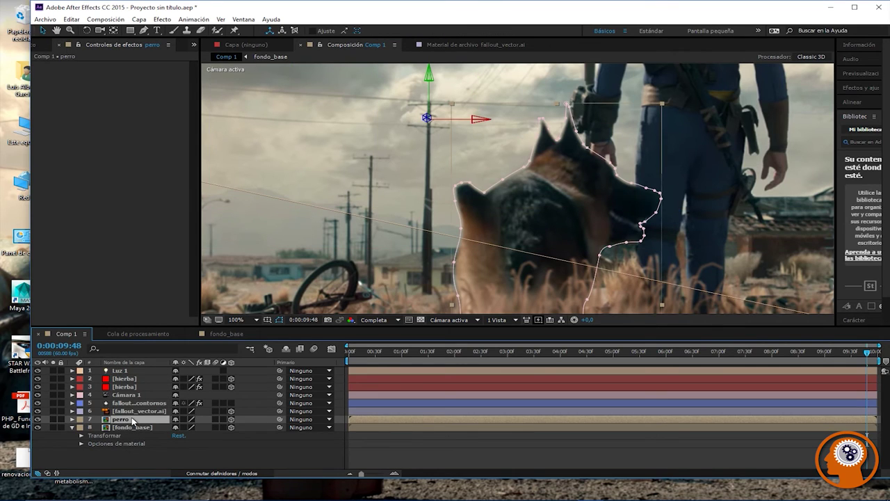
{"action": "double_click", "coordinate": [129, 419]}
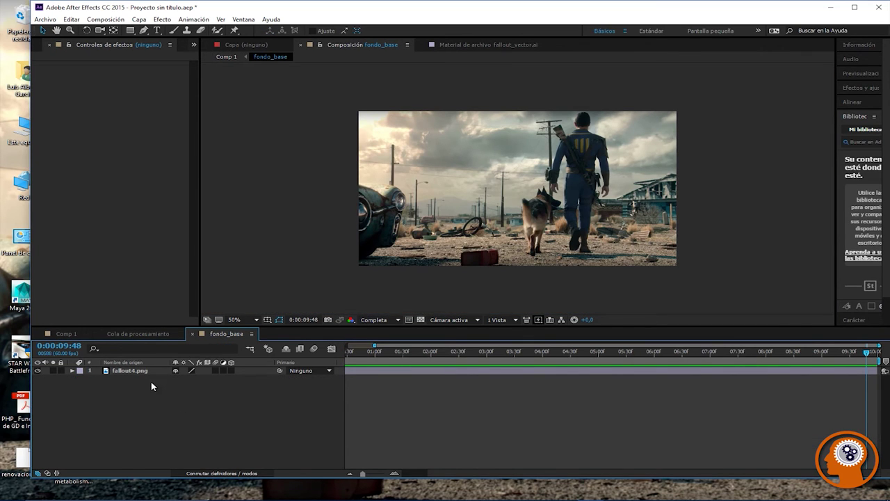
{"action": "left_click", "coordinate": [116, 335]}
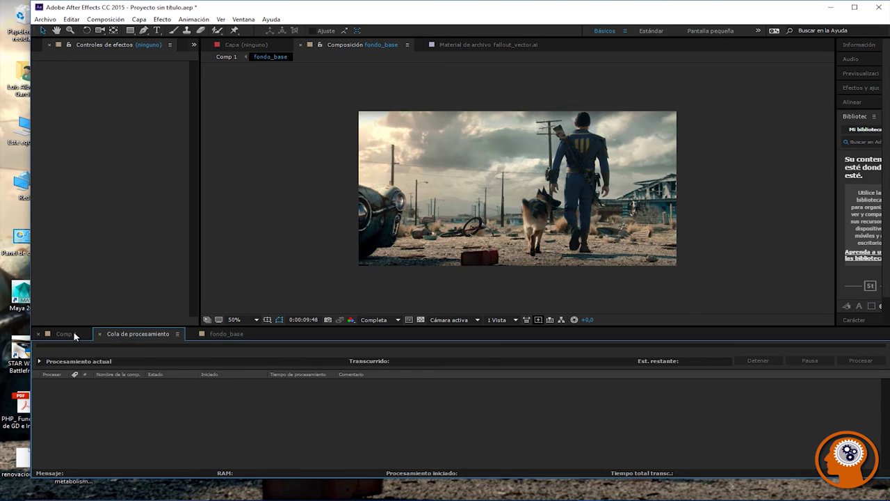
{"action": "left_click", "coordinate": [73, 334]}
{"action": "right_click", "coordinate": [128, 420]}
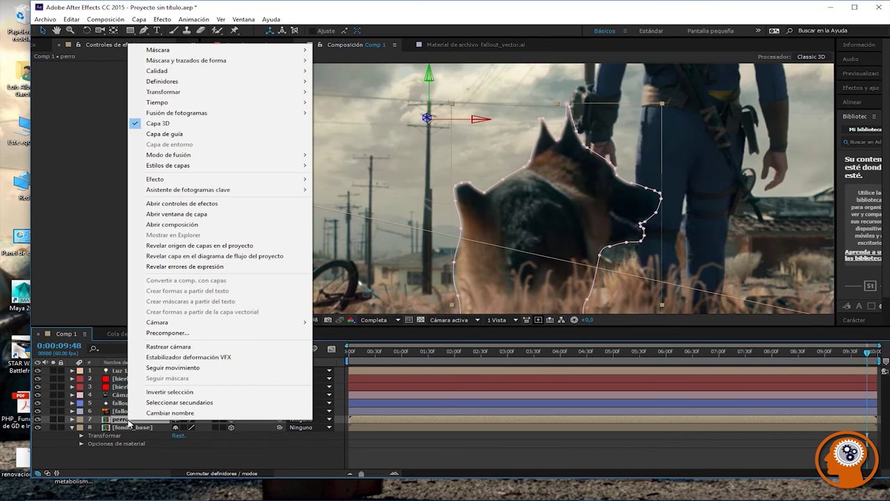
{"action": "left_click", "coordinate": [167, 333]}
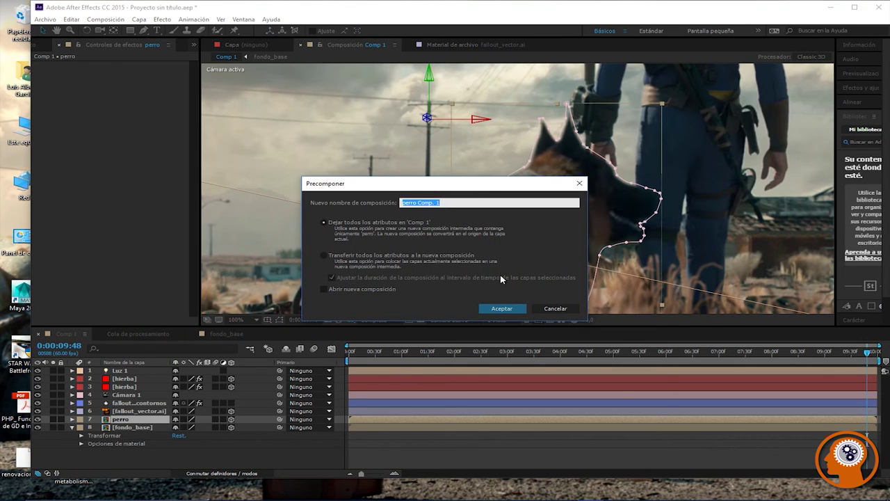
{"action": "key", "text": "End"}
{"action": "key", "text": "BackSpace"}
{"action": "key", "text": "BackSpace"}
{"action": "key", "text": "BackSpace"}
{"action": "key", "text": "BackSpace"}
{"action": "key", "text": "BackSpace"}
{"action": "key", "text": "BackSpace"}
{"action": "key", "text": "BackSpace"}
{"action": "type", "text": "cib"}
{"action": "key", "text": "Return"}
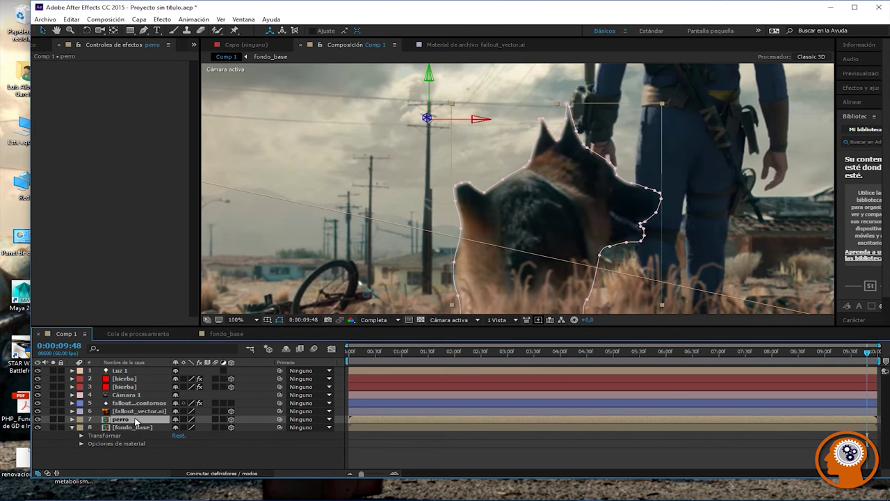
{"action": "left_click", "coordinate": [119, 457]}
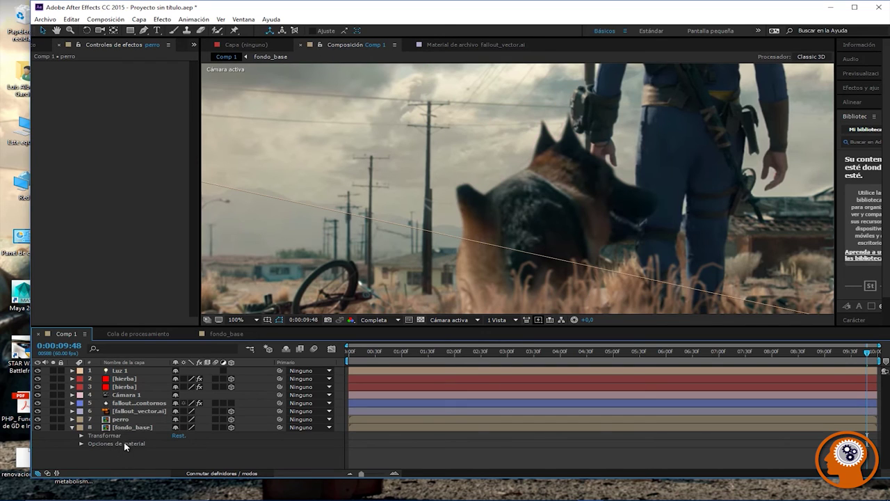
{"action": "left_click", "coordinate": [130, 430]}
{"action": "left_click", "coordinate": [123, 421]}
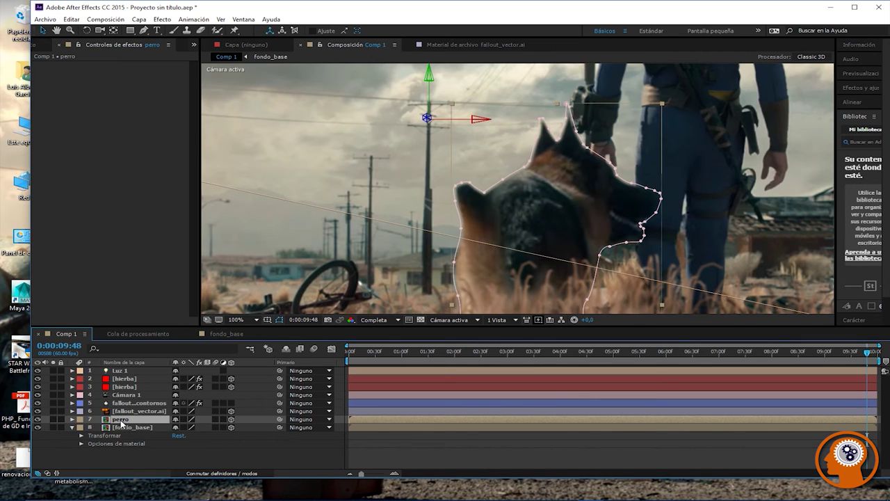
{"action": "left_click", "coordinate": [73, 427]}
{"action": "right_click", "coordinate": [120, 420]}
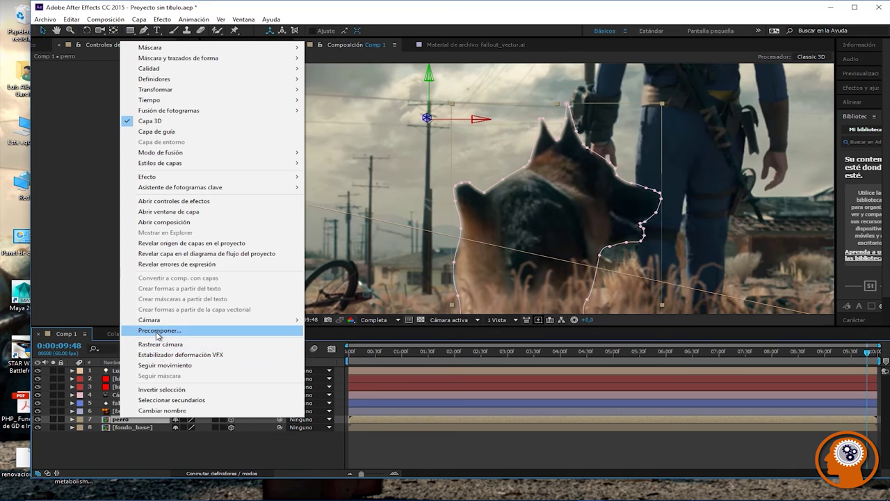
{"action": "left_click", "coordinate": [160, 331]}
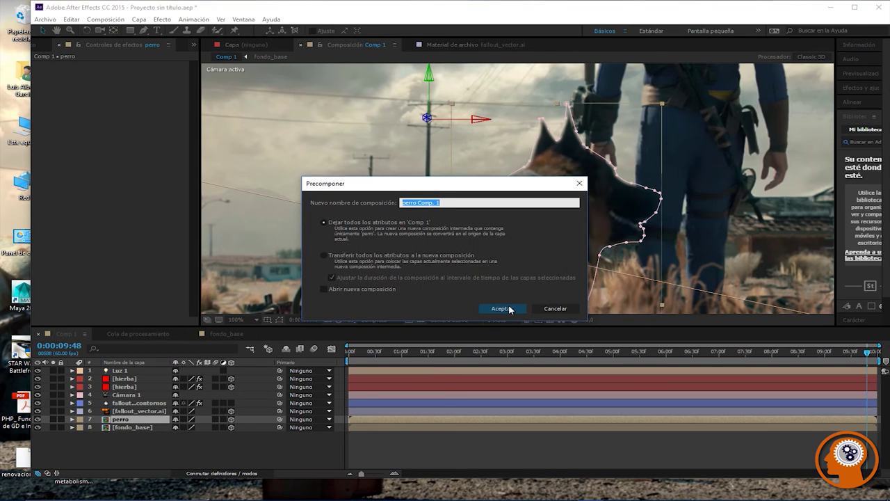
{"action": "left_click", "coordinate": [324, 256]}
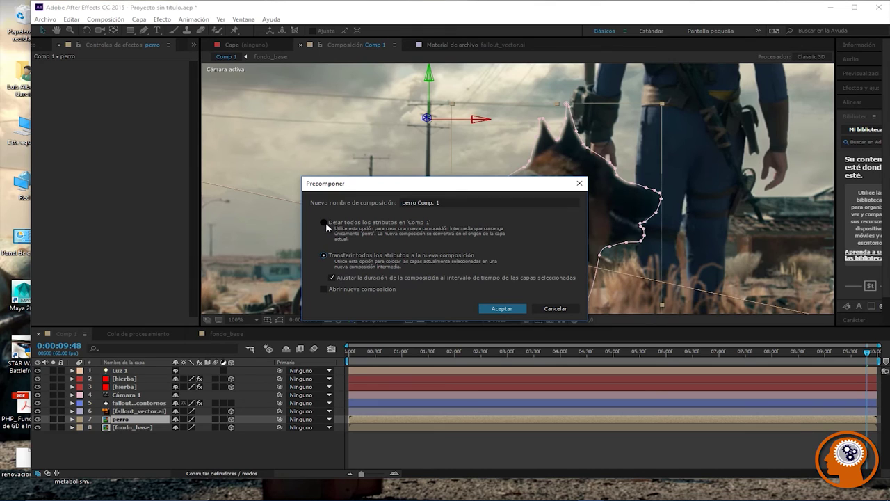
{"action": "left_click", "coordinate": [325, 224]}
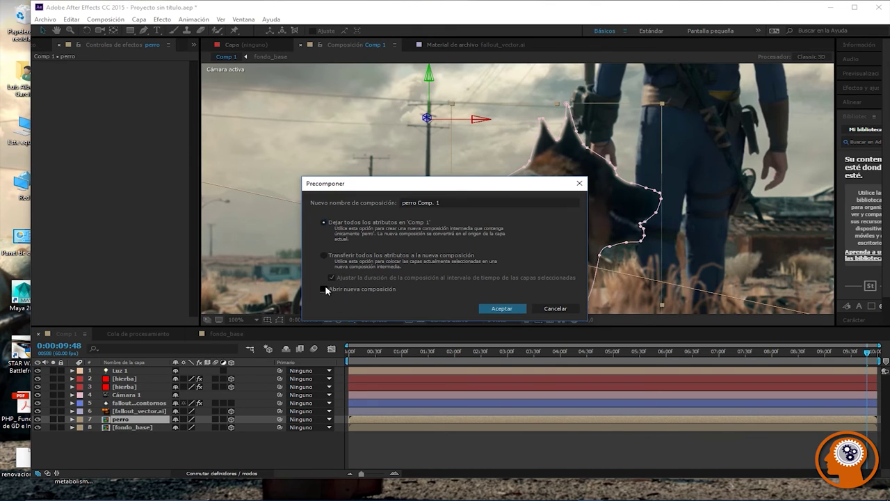
{"action": "left_click", "coordinate": [501, 309]}
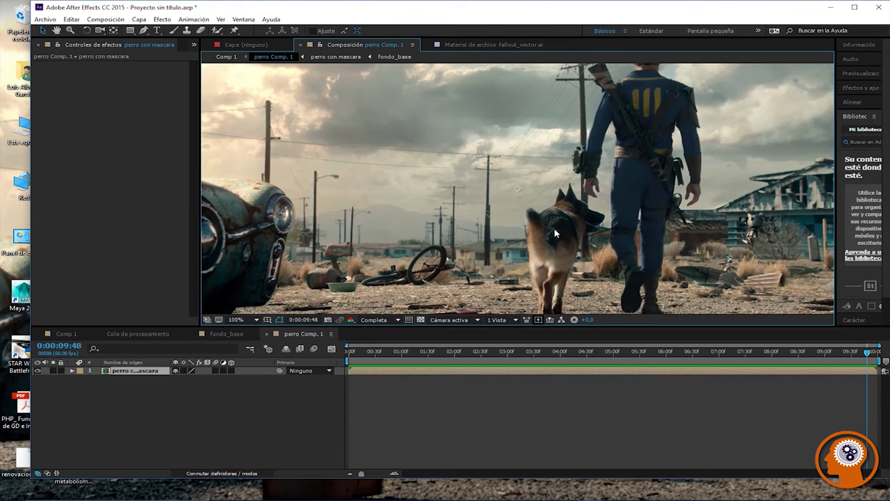
{"action": "key", "text": "ctrl+z"}
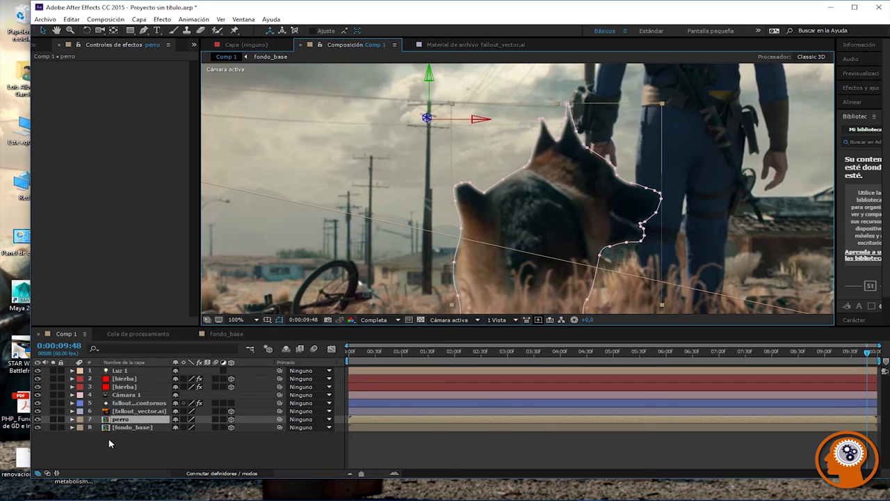
Step: With the Puppet Pin tool, pin the dog's ear, body and chest
{"action": "left_click", "coordinate": [38, 419]}
{"action": "left_click", "coordinate": [37, 419]}
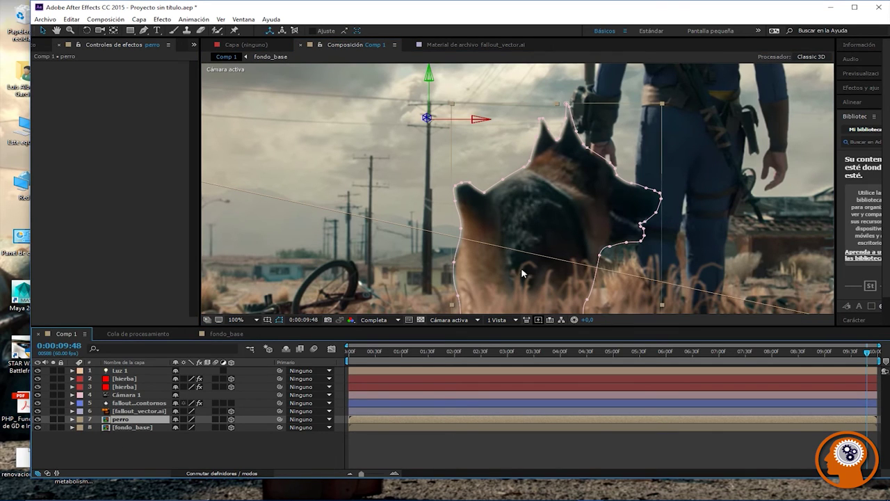
{"action": "left_click", "coordinate": [235, 33]}
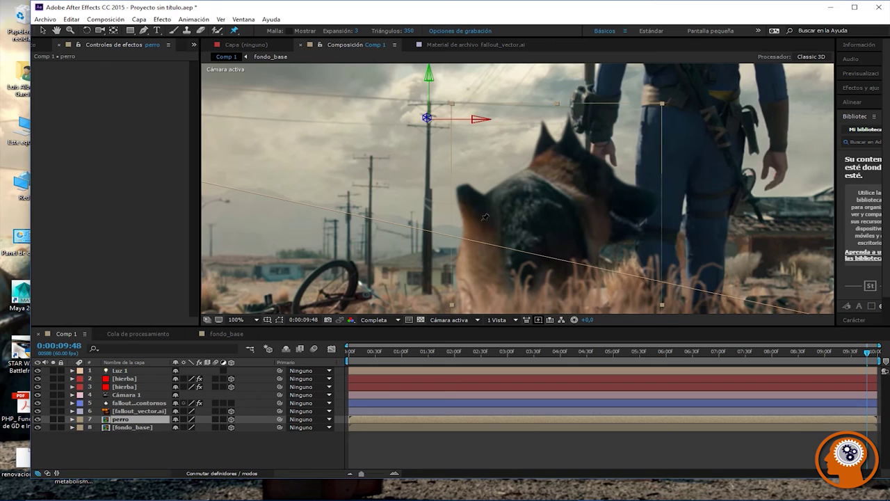
{"action": "left_click", "coordinate": [463, 186]}
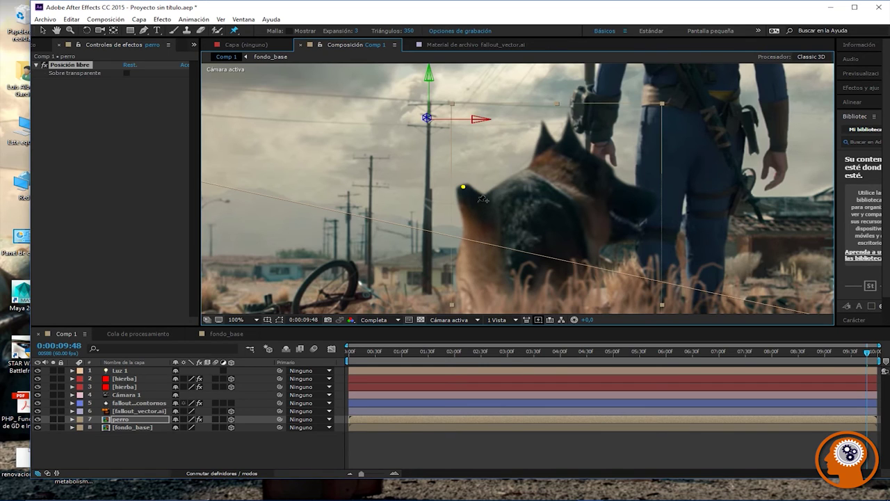
{"action": "left_click", "coordinate": [477, 206]}
{"action": "left_click", "coordinate": [480, 233]}
{"action": "left_click", "coordinate": [487, 195]}
{"action": "left_click", "coordinate": [500, 221]}
Step: Add pins along the dog's lower body and base, then test-warp its head downward
{"action": "left_click", "coordinate": [500, 249]}
{"action": "left_click", "coordinate": [469, 256]}
{"action": "left_click", "coordinate": [465, 244]}
{"action": "left_click", "coordinate": [463, 307]}
{"action": "left_click", "coordinate": [518, 302]}
{"action": "left_click_drag", "start_coordinate": [465, 189], "coordinate": [440, 201]}
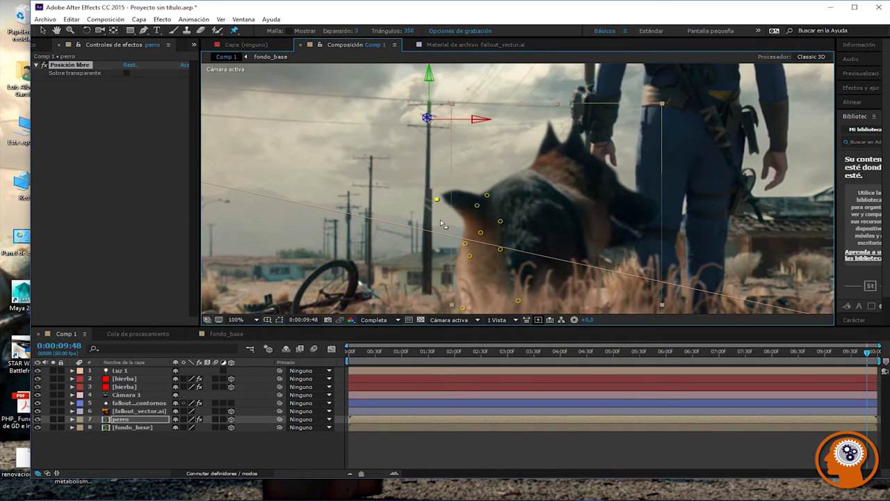
Step: Undo the test warp, add two pins on the dog's head, test-warp again and undo
{"action": "key", "text": "ctrl+z"}
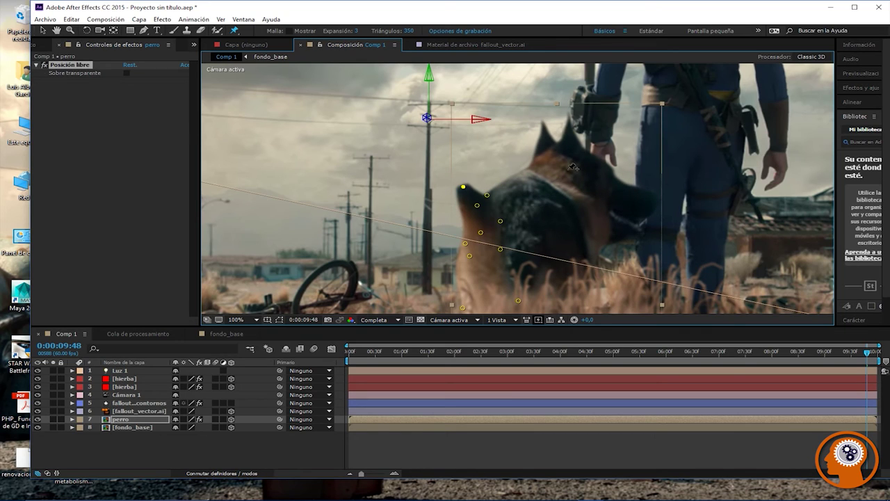
{"action": "left_click", "coordinate": [524, 171]}
{"action": "left_click", "coordinate": [572, 203]}
{"action": "left_click_drag", "start_coordinate": [463, 186], "coordinate": [443, 205]}
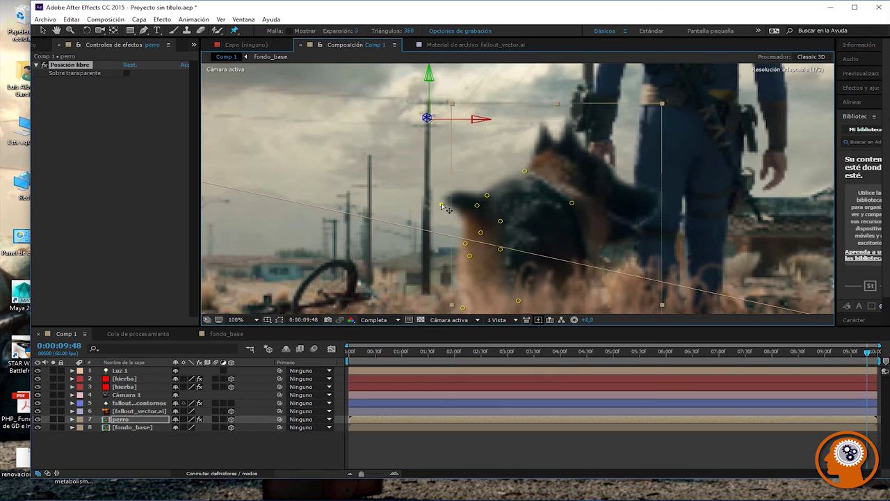
{"action": "key", "text": "ctrl+z"}
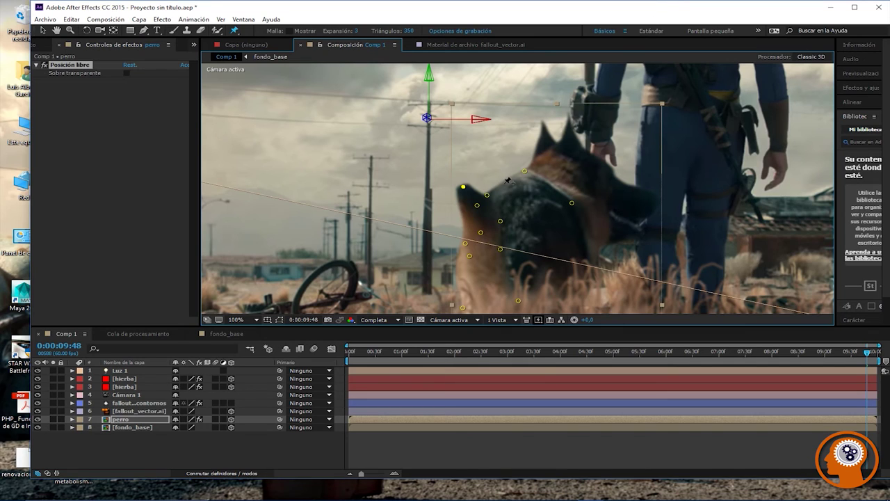
{"action": "left_click", "coordinate": [73, 419]}
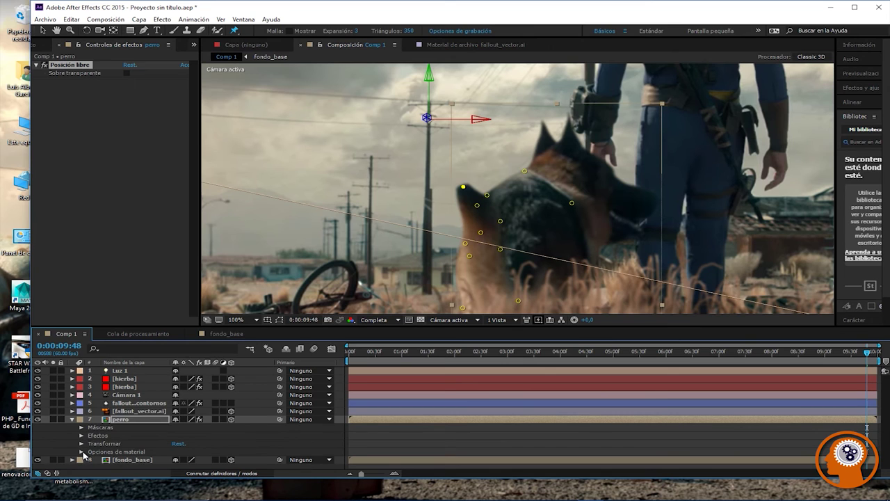
Step: Move to an earlier time, nudge the ear-tip pin, and browse the perro layer's property groups
{"action": "left_click_drag", "start_coordinate": [866, 354], "coordinate": [443, 379]}
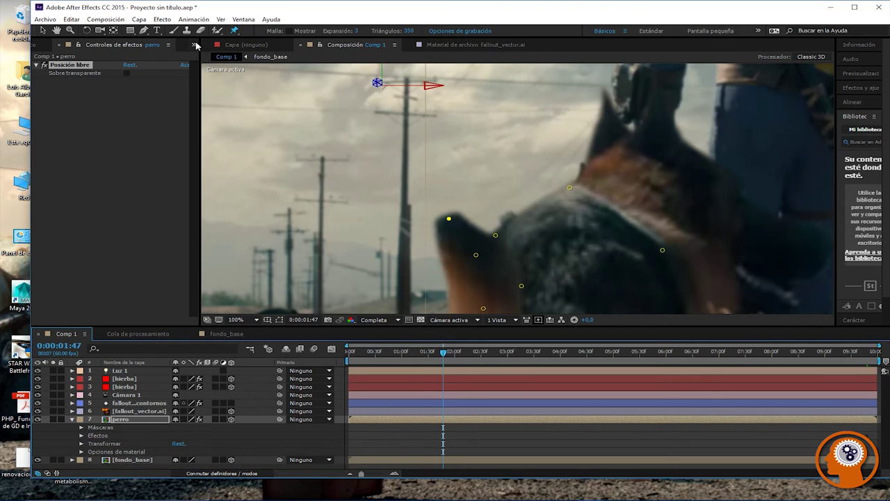
{"action": "left_click_drag", "start_coordinate": [449, 220], "coordinate": [445, 220]}
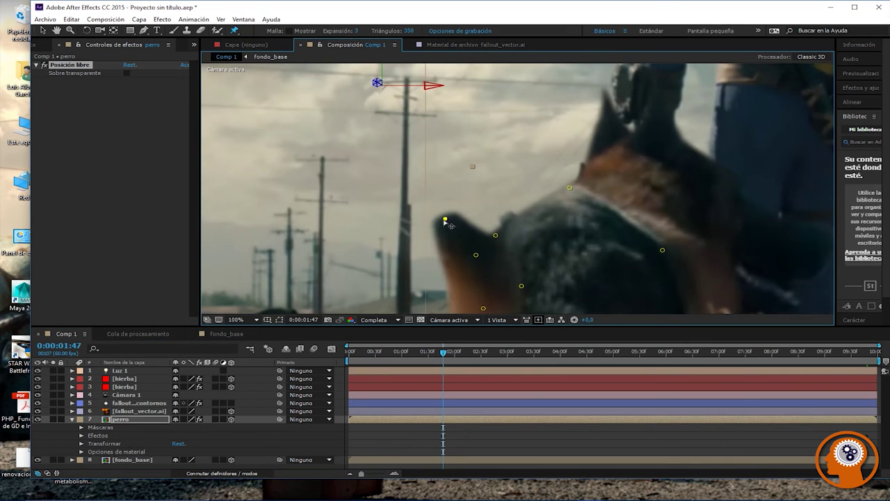
{"action": "left_click_drag", "start_coordinate": [445, 220], "coordinate": [450, 220]}
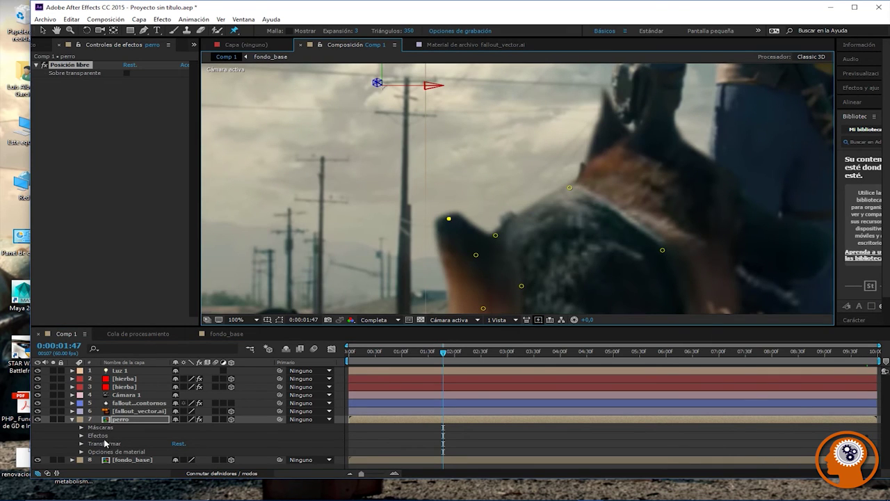
{"action": "left_click", "coordinate": [99, 431]}
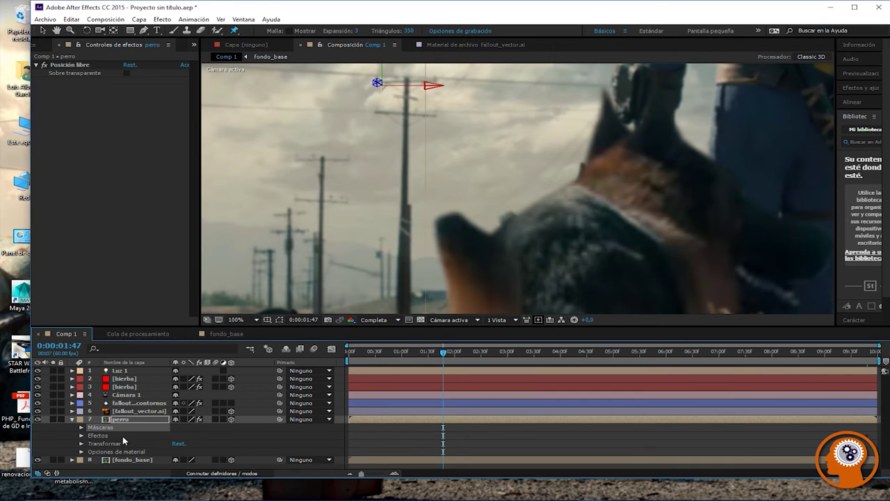
{"action": "left_click", "coordinate": [81, 428]}
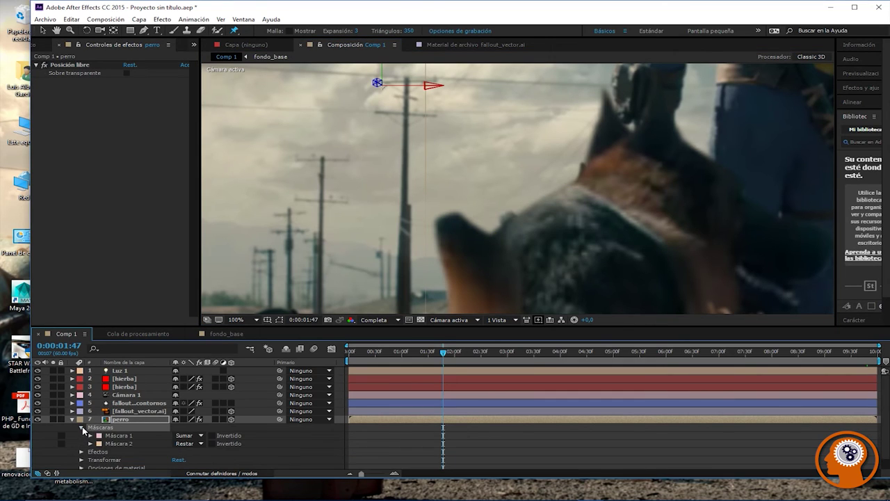
{"action": "left_click", "coordinate": [82, 428]}
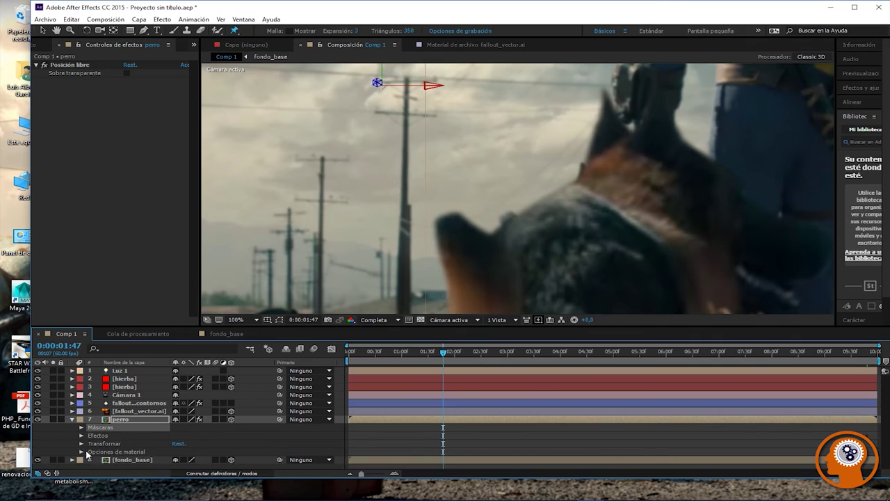
{"action": "left_click", "coordinate": [80, 452]}
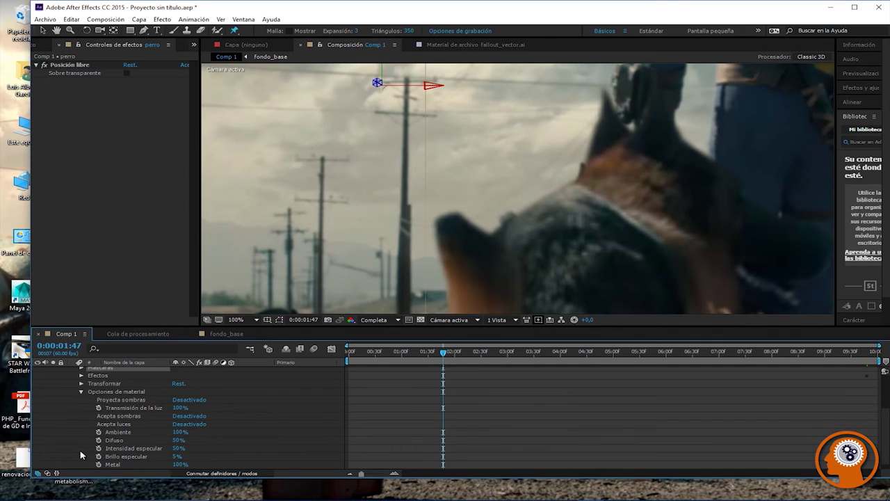
{"action": "left_click", "coordinate": [81, 392]}
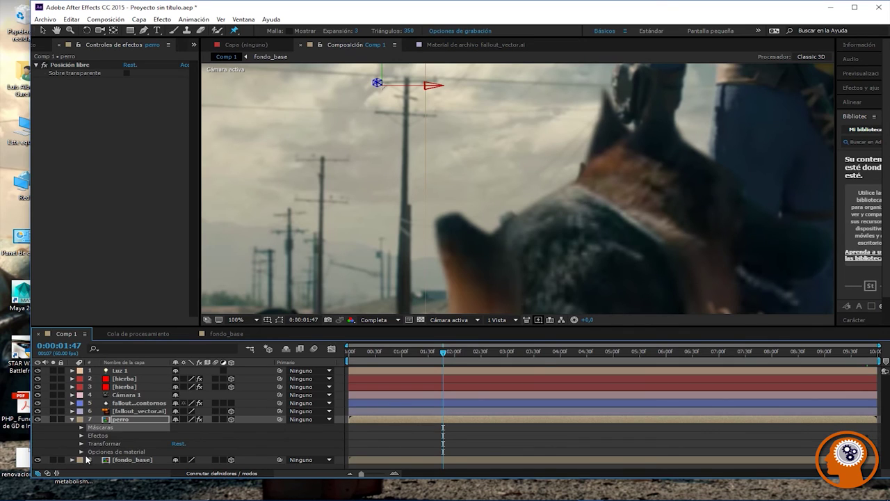
Step: Raise Posición libre's Malla 1 Triángulos to 760 and expand the Deformación pin list
{"action": "left_click", "coordinate": [80, 435]}
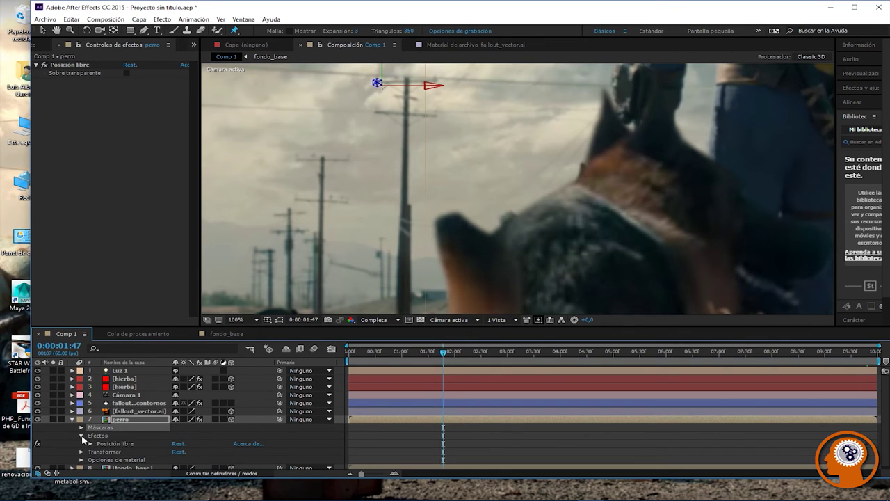
{"action": "left_click", "coordinate": [115, 443]}
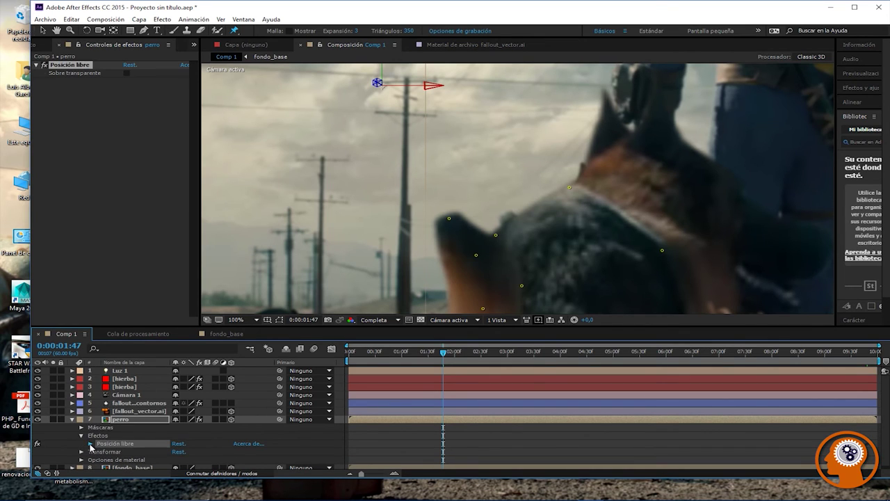
{"action": "left_click", "coordinate": [90, 443]}
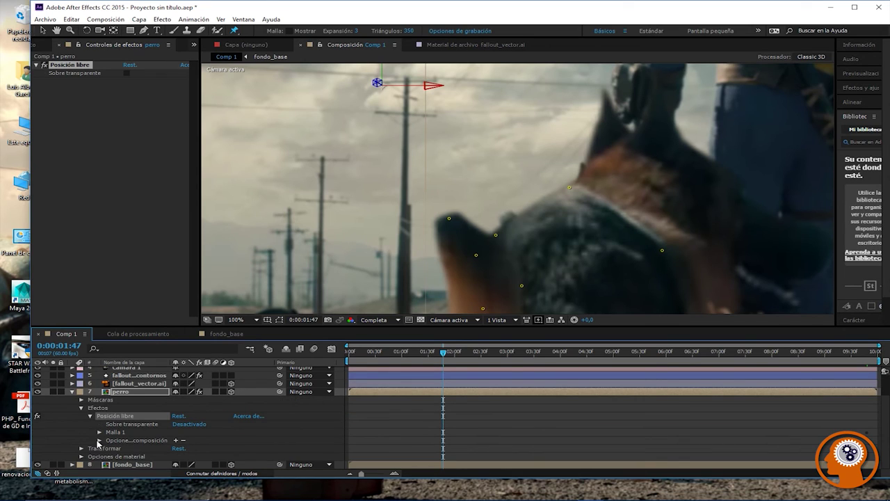
{"action": "left_click", "coordinate": [99, 441]}
{"action": "scroll", "coordinate": [132, 451], "scroll_direction": "down", "scroll_amount": 1}
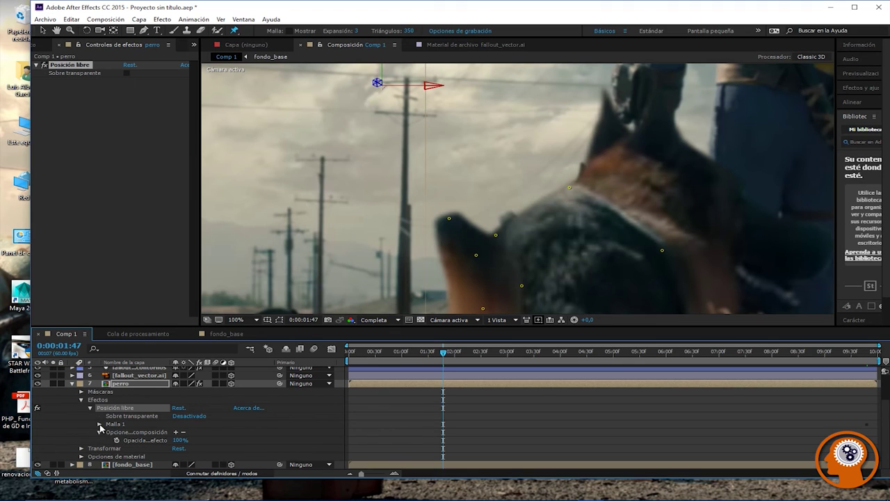
{"action": "left_click", "coordinate": [100, 424]}
{"action": "scroll", "coordinate": [132, 443], "scroll_direction": "down", "scroll_amount": 3}
{"action": "mouse_move", "coordinate": [177, 410]}
{"action": "left_mouse_down"}
{"action": "mouse_move", "coordinate": [201, 408]}
{"action": "mouse_move", "coordinate": [182, 416]}
{"action": "left_mouse_up"}
{"action": "left_click", "coordinate": [108, 424]}
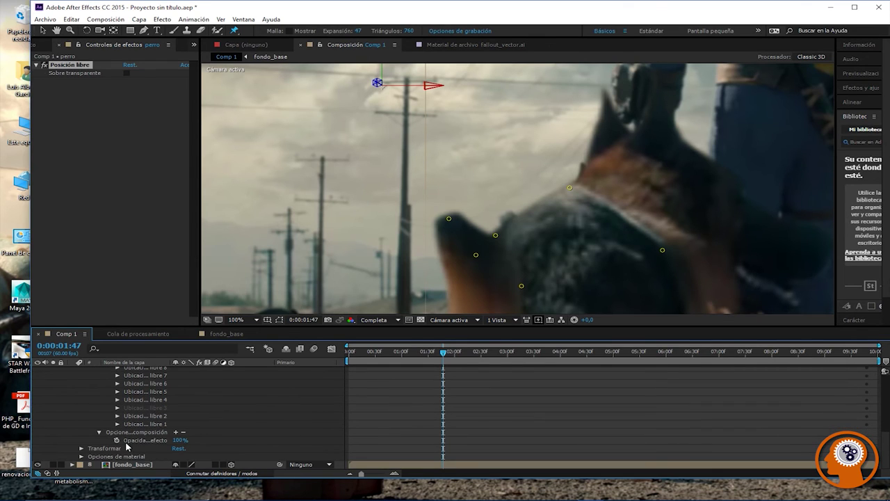
Step: Keyframe the dog's snout pulled down-left and the ear pin raised near the shot's start
{"action": "scroll", "coordinate": [127, 446], "scroll_direction": "up", "scroll_amount": 3}
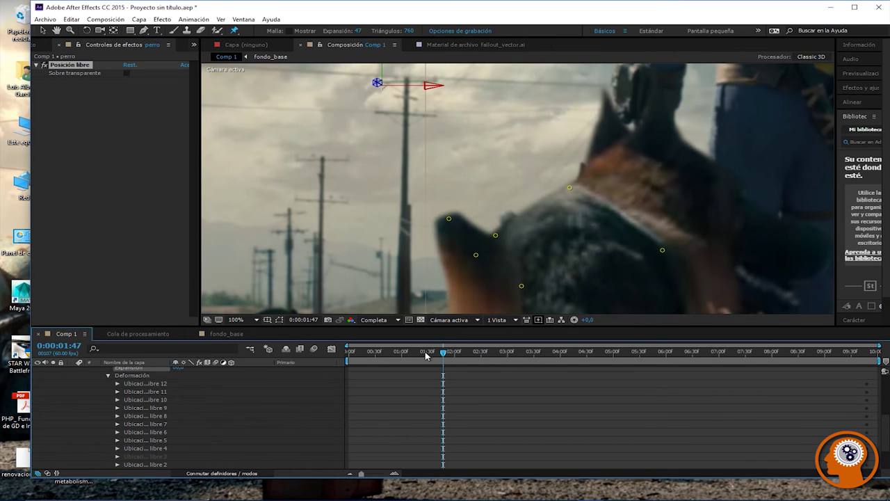
{"action": "left_click_drag", "start_coordinate": [440, 351], "coordinate": [811, 364]}
{"action": "left_click_drag", "start_coordinate": [695, 364], "coordinate": [464, 365]}
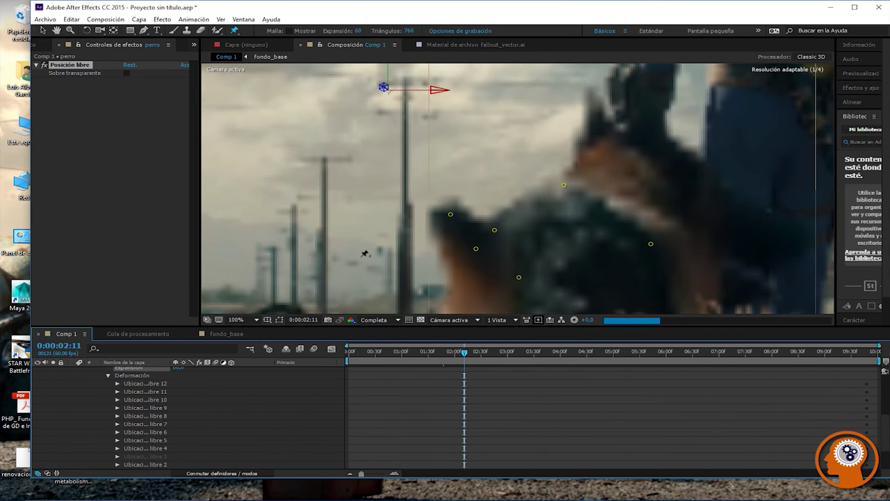
{"action": "left_click_drag", "start_coordinate": [451, 217], "coordinate": [425, 228]}
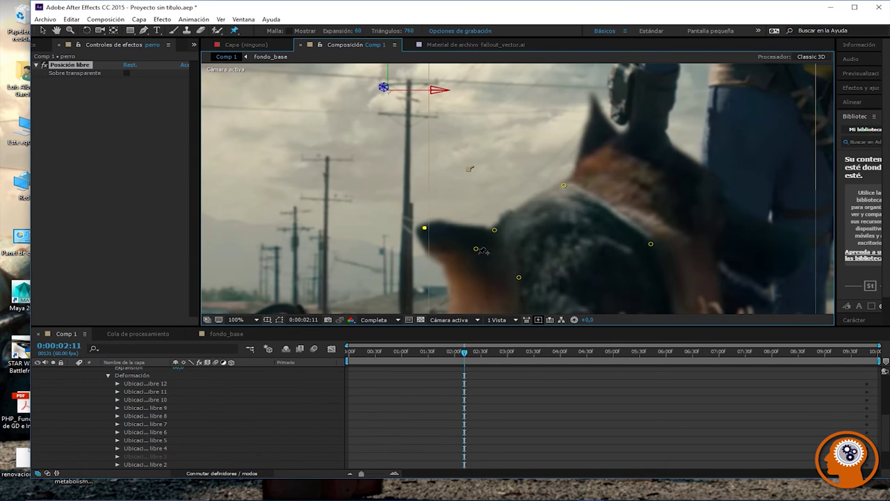
{"action": "left_click_drag", "start_coordinate": [476, 250], "coordinate": [475, 242]}
{"action": "left_click_drag", "start_coordinate": [466, 363], "coordinate": [348, 368]}
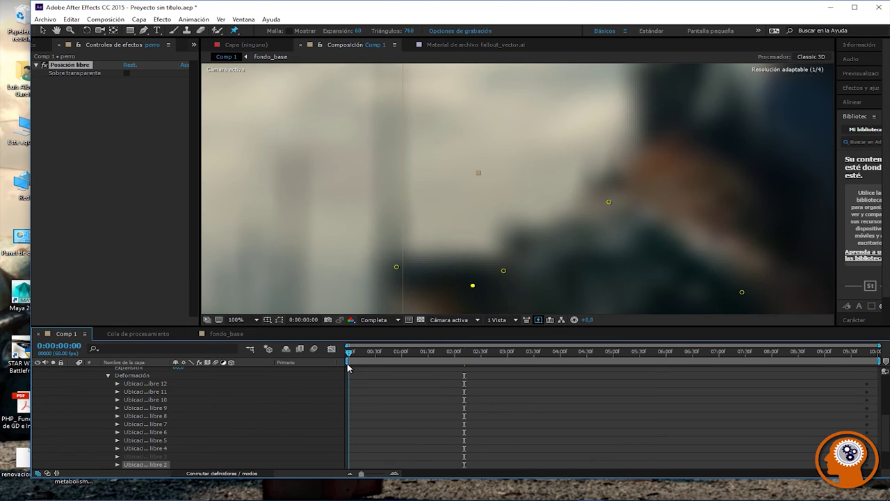
{"action": "left_click_drag", "start_coordinate": [348, 368], "coordinate": [564, 355]}
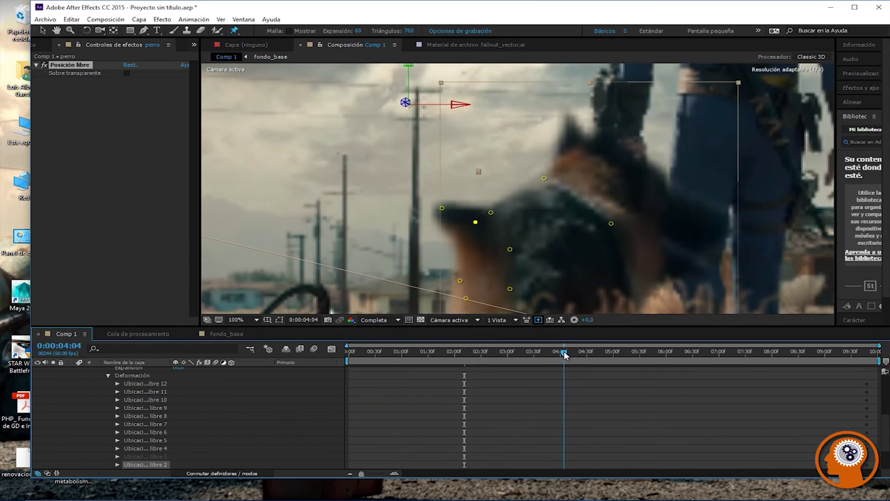
{"action": "left_click", "coordinate": [445, 211]}
{"action": "left_click_drag", "start_coordinate": [450, 213], "coordinate": [472, 192]}
Step: At later times, keyframe the head pin shifted left and lower pins pulled down slightly
{"action": "left_click_drag", "start_coordinate": [564, 353], "coordinate": [368, 366]}
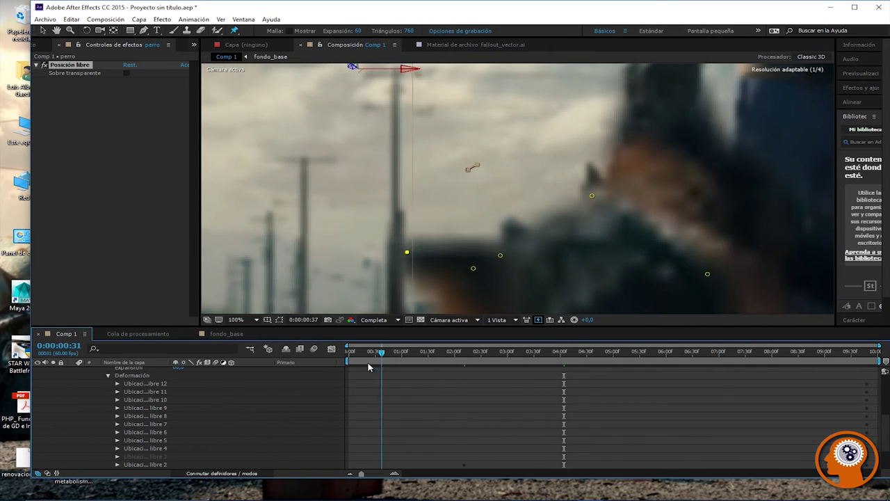
{"action": "left_click", "coordinate": [408, 251]}
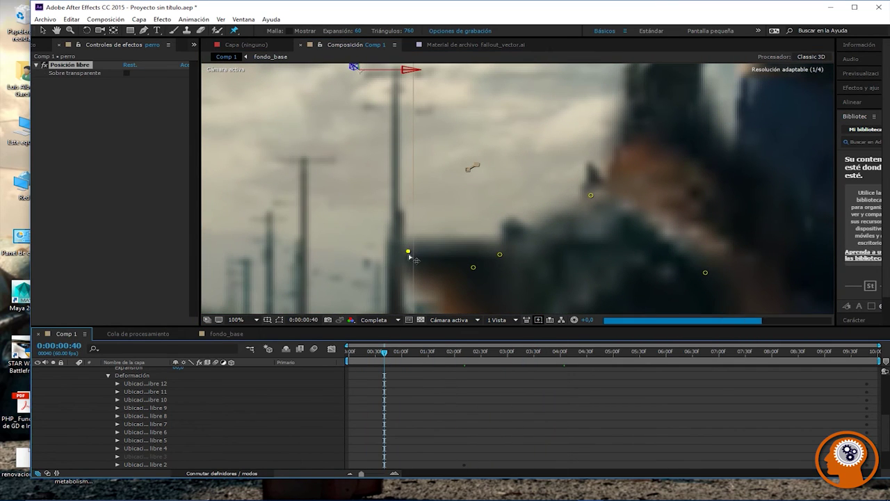
{"action": "left_click_drag", "start_coordinate": [409, 255], "coordinate": [412, 262]}
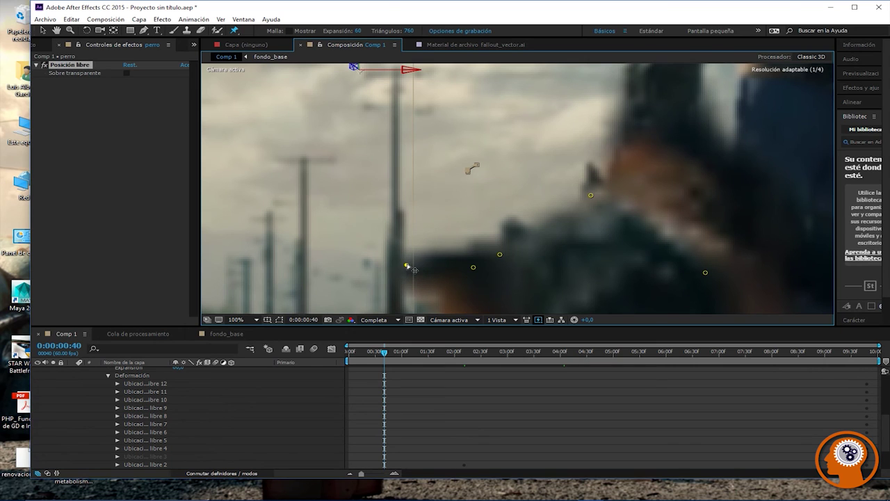
{"action": "left_click", "coordinate": [387, 354]}
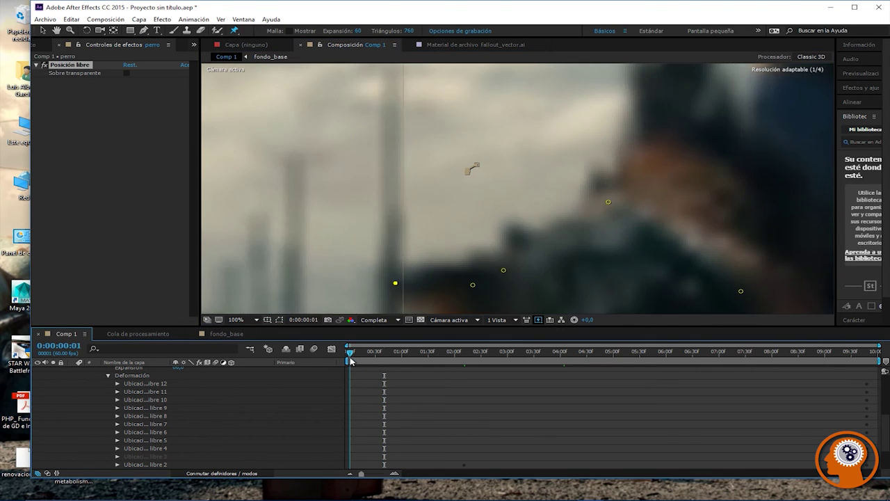
{"action": "left_click_drag", "start_coordinate": [392, 359], "coordinate": [651, 355]}
{"action": "left_click_drag", "start_coordinate": [469, 187], "coordinate": [445, 192]}
{"action": "left_click_drag", "start_coordinate": [651, 356], "coordinate": [349, 357]}
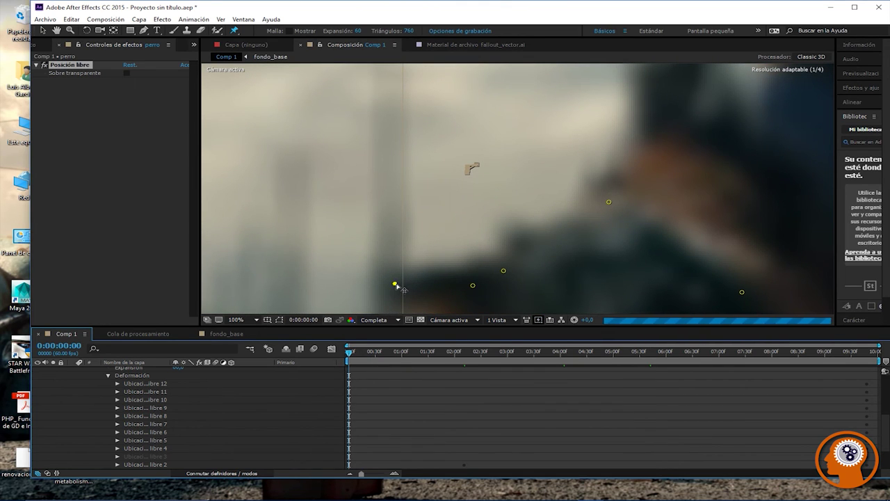
{"action": "left_click", "coordinate": [474, 285]}
{"action": "left_click_drag", "start_coordinate": [475, 281], "coordinate": [472, 288]}
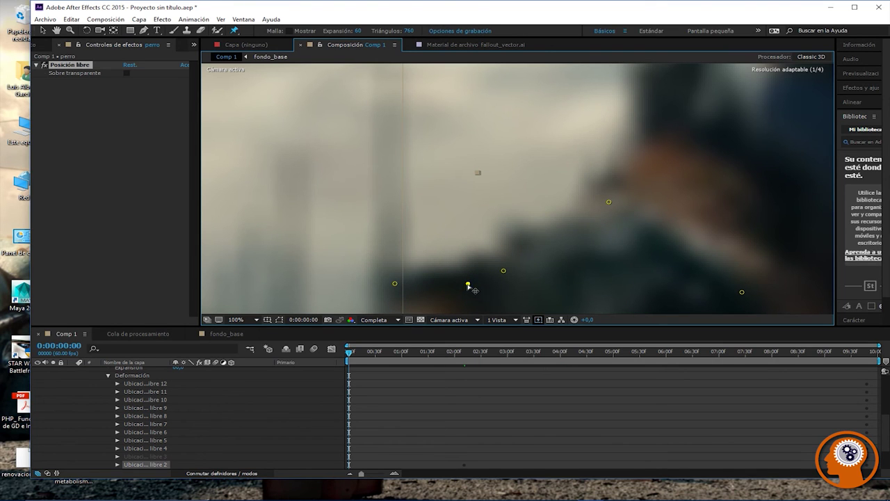
{"action": "left_click_drag", "start_coordinate": [350, 354], "coordinate": [769, 356]}
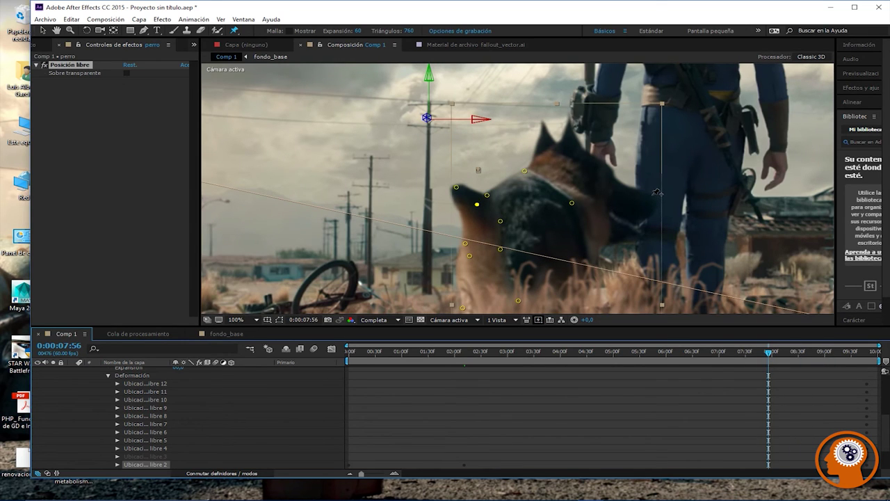
Step: Add pins around the dog's head, undo the stray one, and drag a new pin to warp the head
{"action": "left_click", "coordinate": [582, 150]}
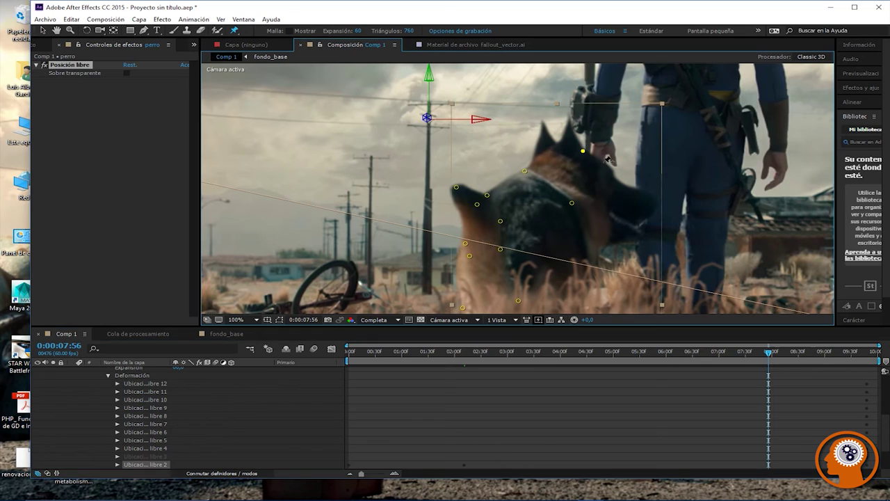
{"action": "left_click", "coordinate": [610, 168]}
{"action": "left_click", "coordinate": [651, 194]}
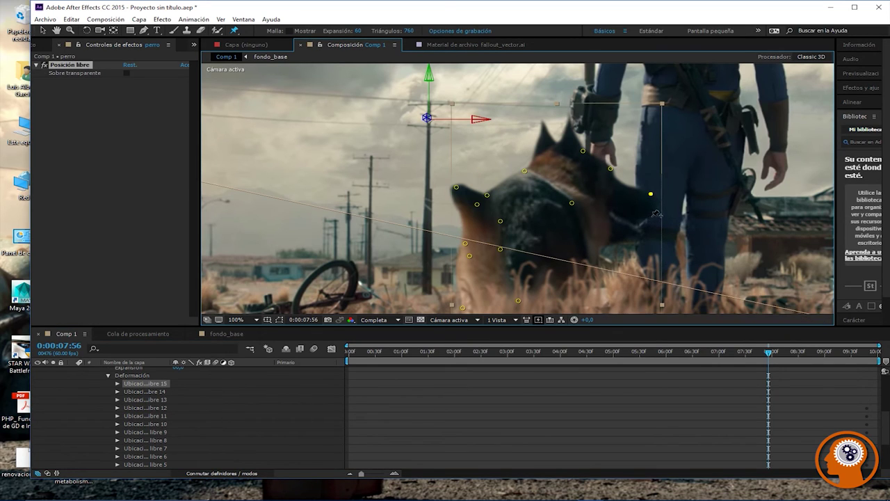
{"action": "left_click", "coordinate": [641, 223]}
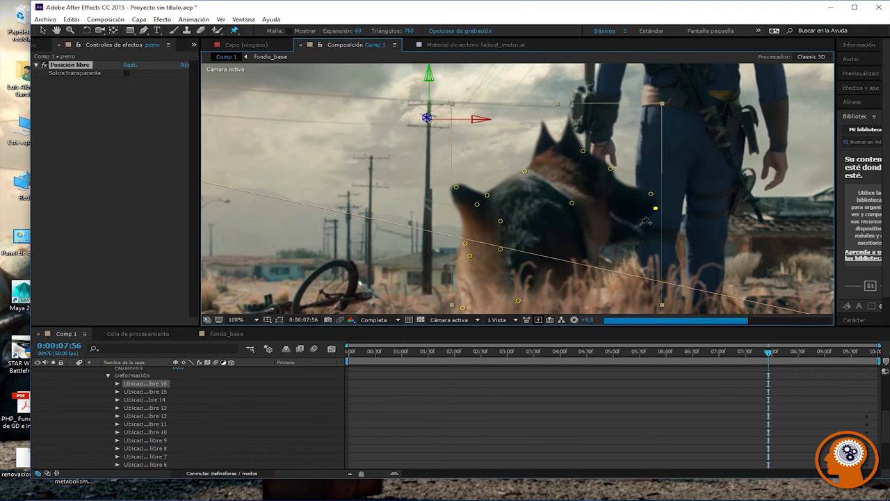
{"action": "left_click", "coordinate": [640, 239]}
{"action": "left_click", "coordinate": [641, 241]}
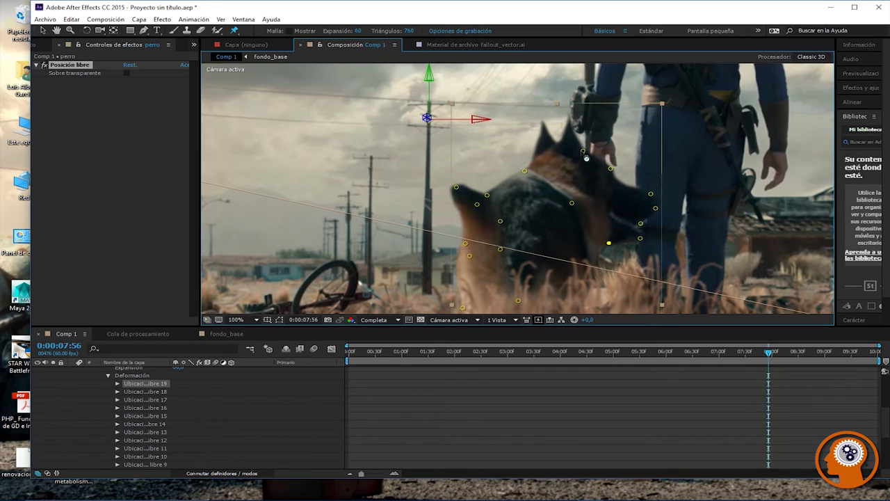
{"action": "left_click", "coordinate": [610, 169]}
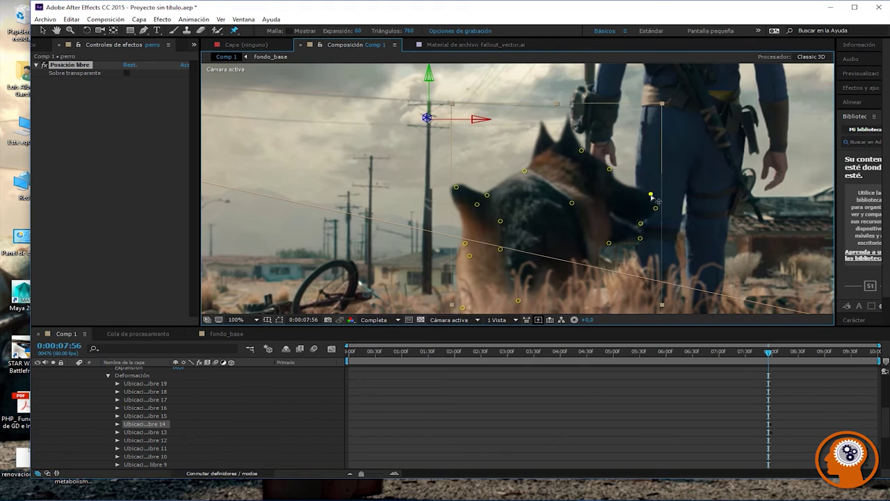
{"action": "key", "text": "ctrl+z"}
{"action": "key", "text": "ctrl+z"}
{"action": "key", "text": "ctrl+z"}
{"action": "key", "text": "ctrl+z"}
{"action": "key", "text": "ctrl+z"}
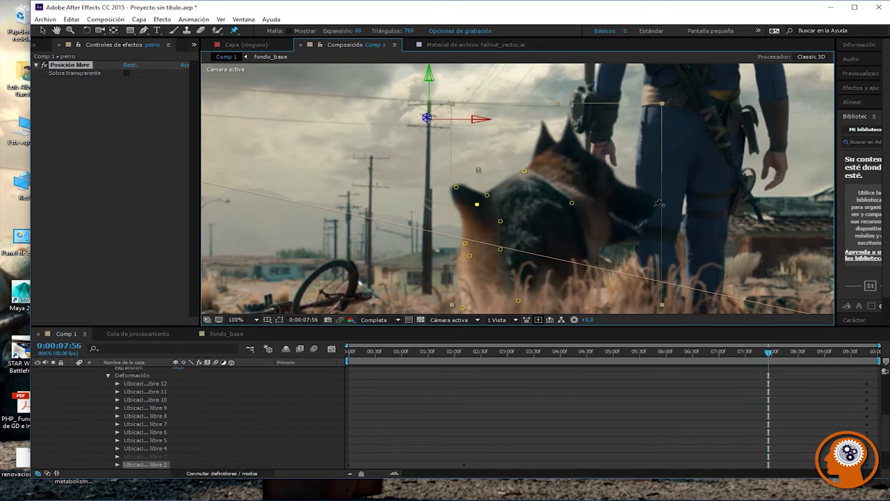
{"action": "mouse_move", "coordinate": [661, 202]}
{"action": "left_mouse_down"}
{"action": "mouse_move", "coordinate": [647, 224]}
{"action": "mouse_move", "coordinate": [659, 208]}
{"action": "left_mouse_up"}
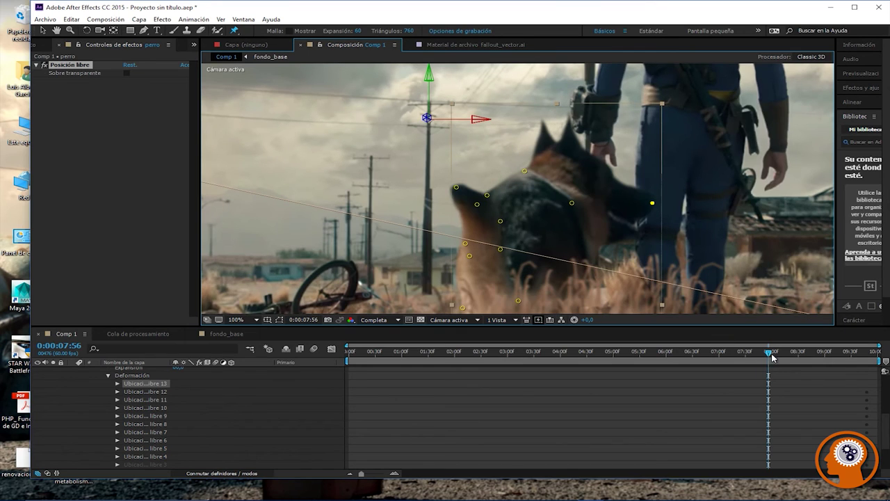
{"action": "left_click_drag", "start_coordinate": [770, 356], "coordinate": [834, 352]}
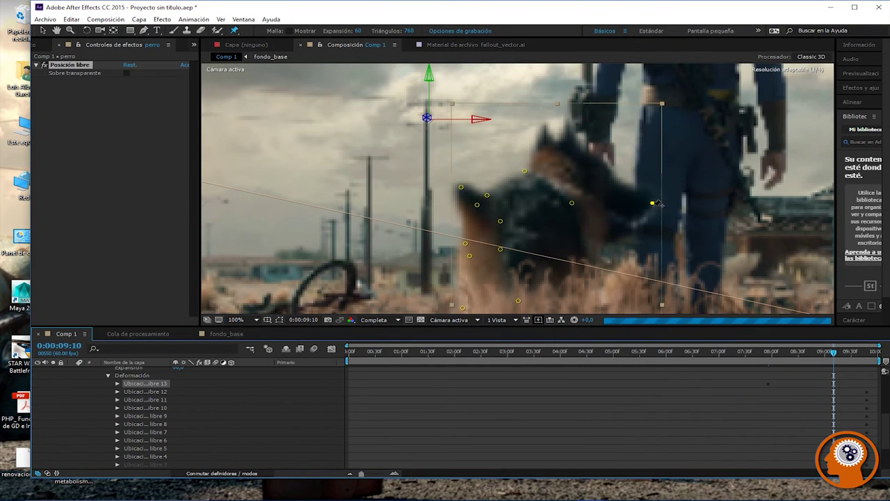
Step: Pull the head pin left to turn the dog's head, step back to 0:00:08:55, and zoom to 50%
{"action": "left_click_drag", "start_coordinate": [653, 209], "coordinate": [647, 207]}
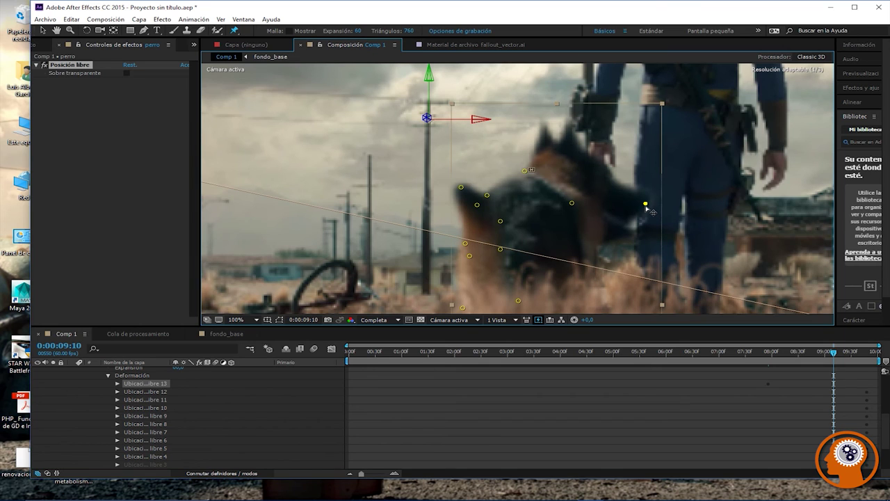
{"action": "left_click_drag", "start_coordinate": [834, 353], "coordinate": [864, 366]}
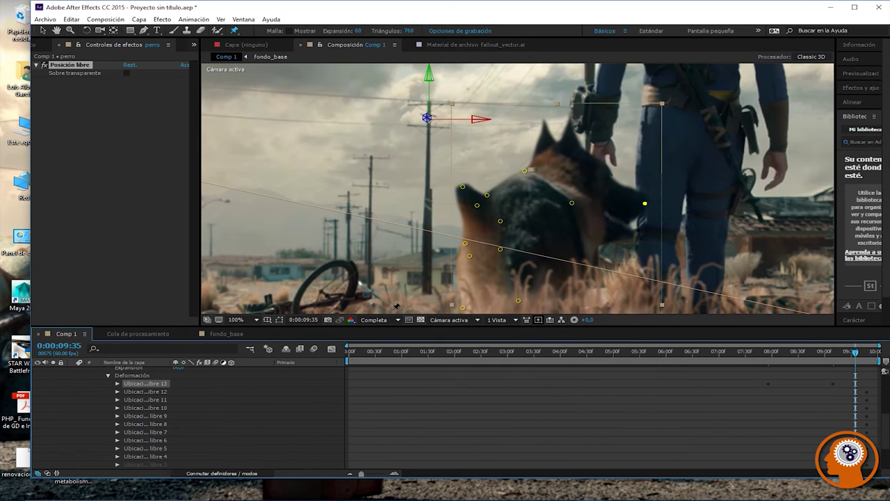
{"action": "key", "text": "comma"}
{"action": "key", "text": "comma"}
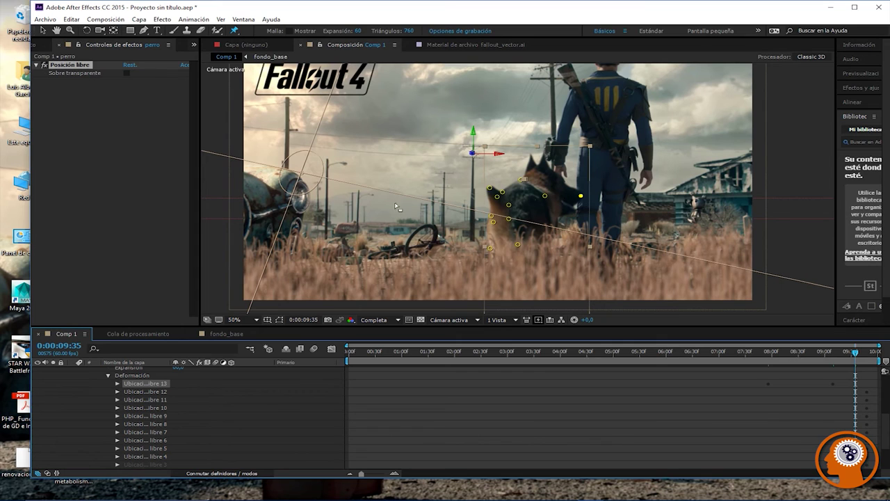
Step: Browse the Efecto menu's categories like Incrustación and Synthetic Aperture, then bring up the render queue
{"action": "left_click", "coordinate": [163, 19]}
{"action": "mouse_move", "coordinate": [198, 130]}
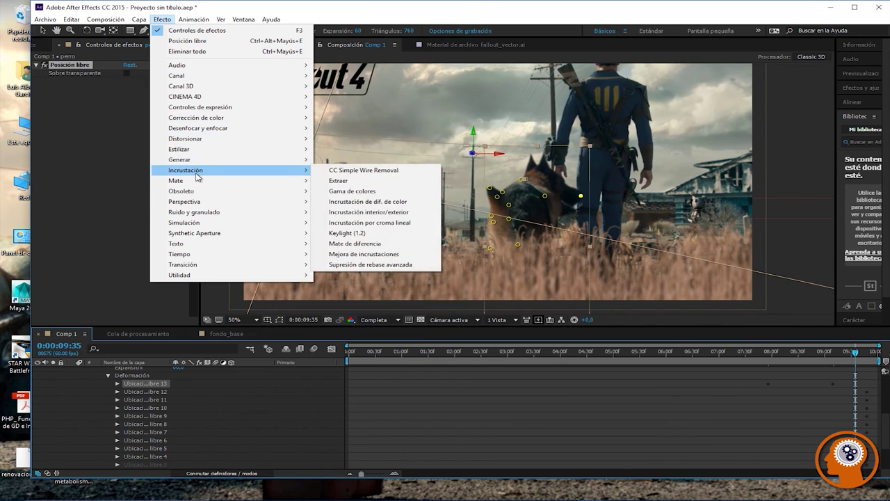
{"action": "mouse_move", "coordinate": [196, 65]}
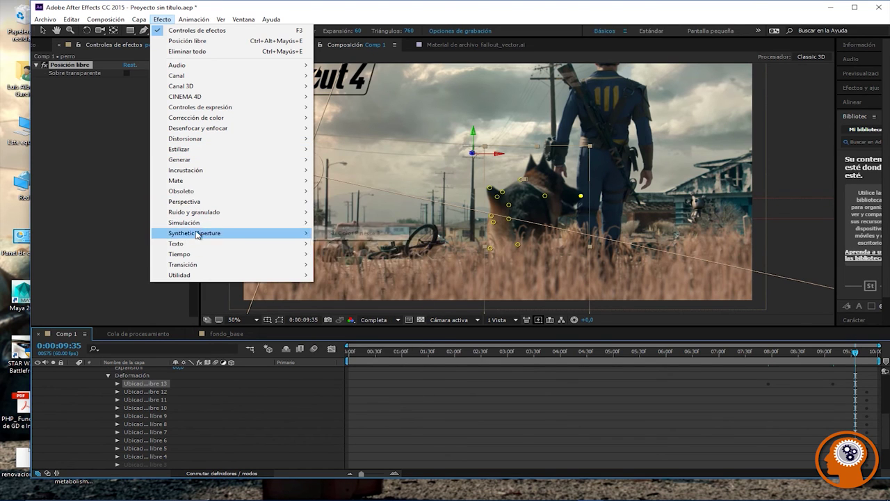
{"action": "mouse_move", "coordinate": [209, 174]}
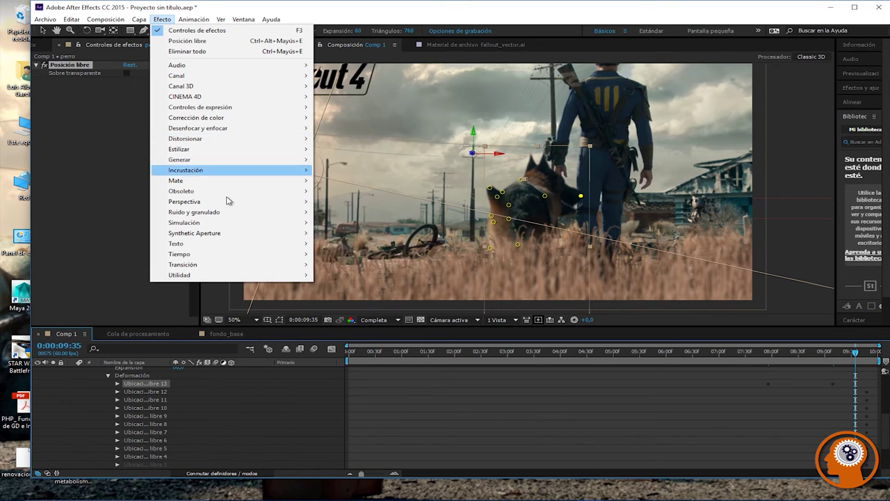
{"action": "left_click", "coordinate": [151, 327]}
Step: Back in the Comp 1 timeline, collapse the perro layer and select layers 2 through 8
{"action": "left_click", "coordinate": [138, 334]}
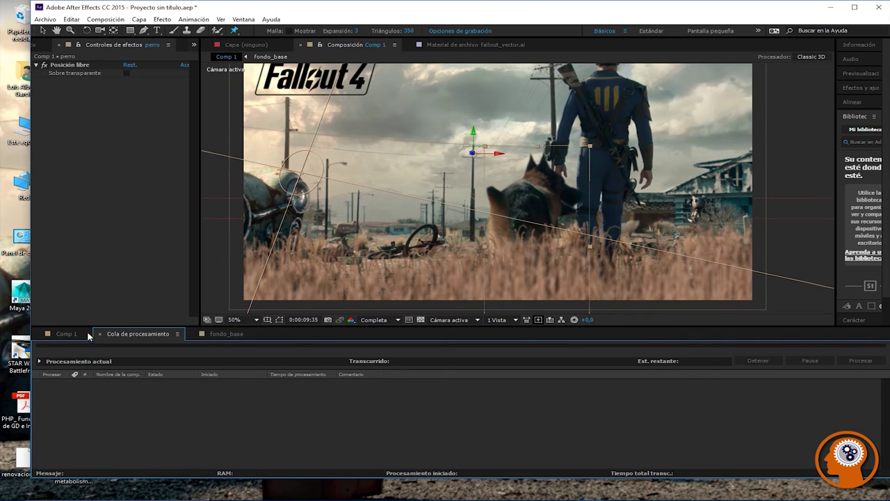
{"action": "left_click", "coordinate": [64, 338]}
{"action": "scroll", "coordinate": [139, 406], "scroll_direction": "up", "scroll_amount": 4}
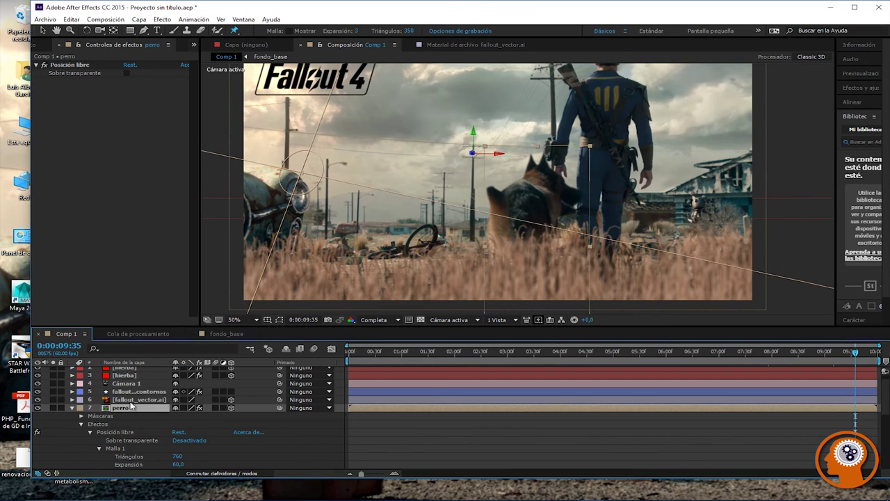
{"action": "left_click", "coordinate": [72, 409]}
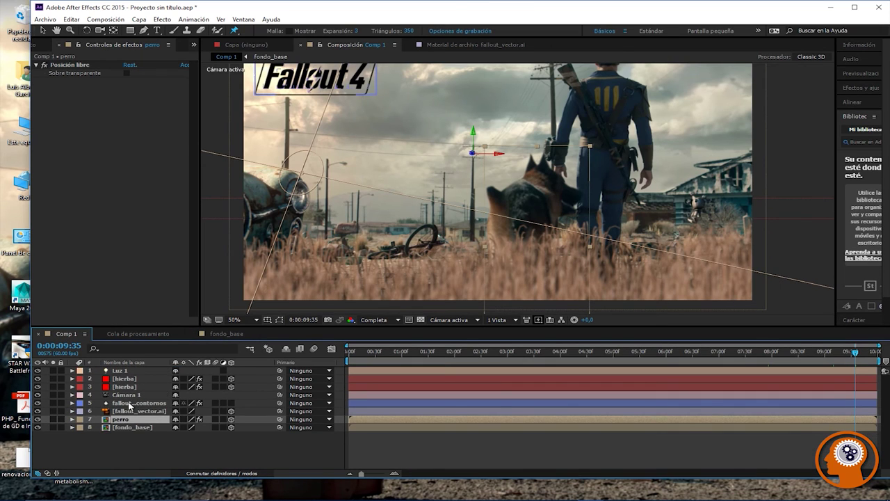
{"action": "left_click", "coordinate": [116, 379], "text": "shift"}
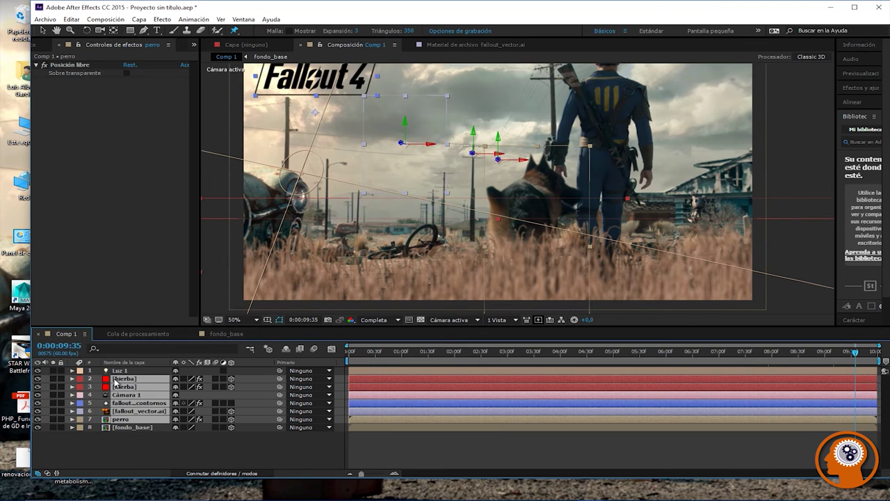
{"action": "left_click", "coordinate": [130, 429]}
{"action": "left_click", "coordinate": [122, 382], "text": "shift"}
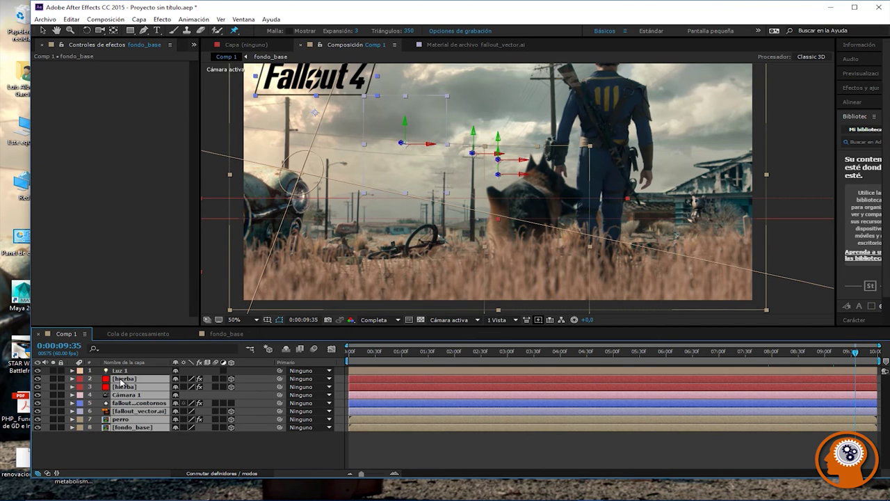
Step: Precompose the selected layers as fallout_anime, then return to Comp 1 and select Luz 1
{"action": "right_click", "coordinate": [121, 382]}
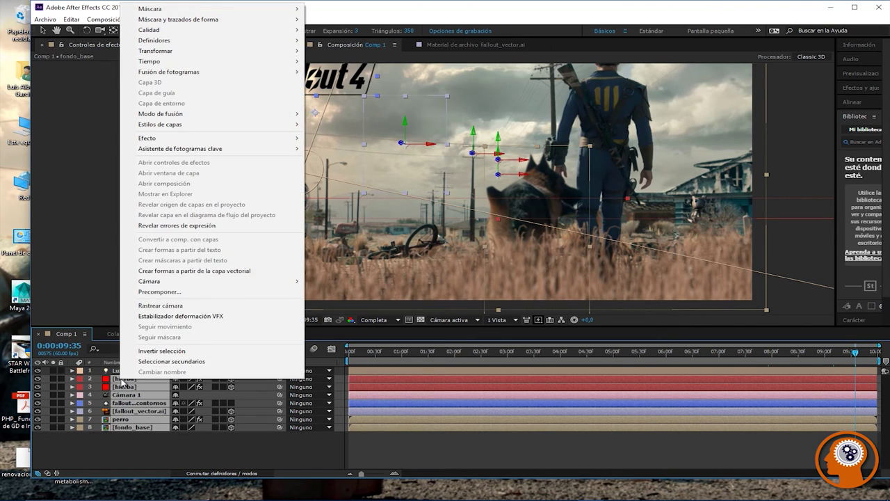
{"action": "left_click", "coordinate": [167, 295]}
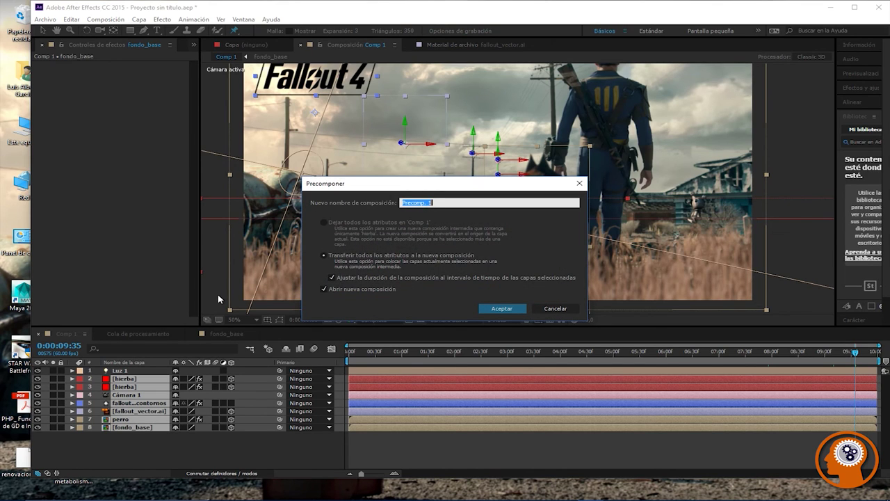
{"action": "type", "text": "f"}
{"action": "key", "text": "BackSpace"}
{"action": "key", "text": "BackSpace"}
{"action": "key", "text": "BackSpace"}
{"action": "key", "text": "BackSpace"}
{"action": "key", "text": "BackSpace"}
{"action": "key", "text": "BackSpace"}
{"action": "key", "text": "BackSpace"}
{"action": "key", "text": "BackSpace"}
{"action": "key", "text": "BackSpace"}
{"action": "key", "text": "Return"}
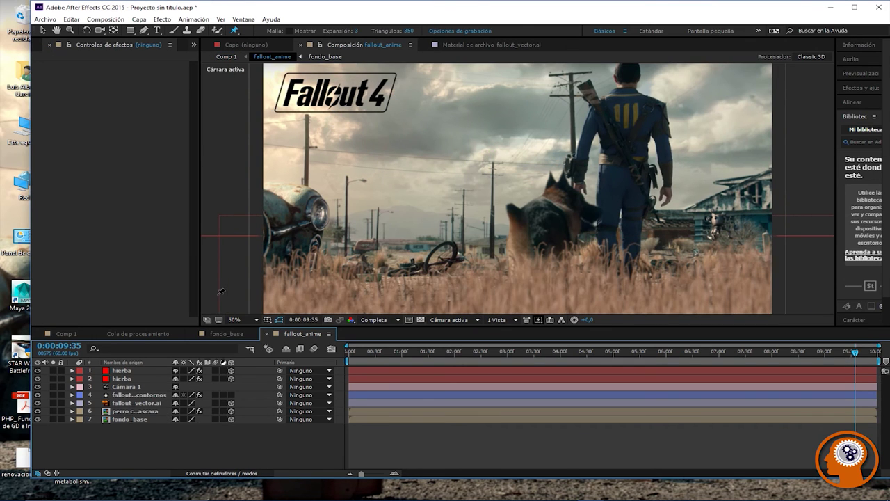
{"action": "left_click", "coordinate": [70, 334]}
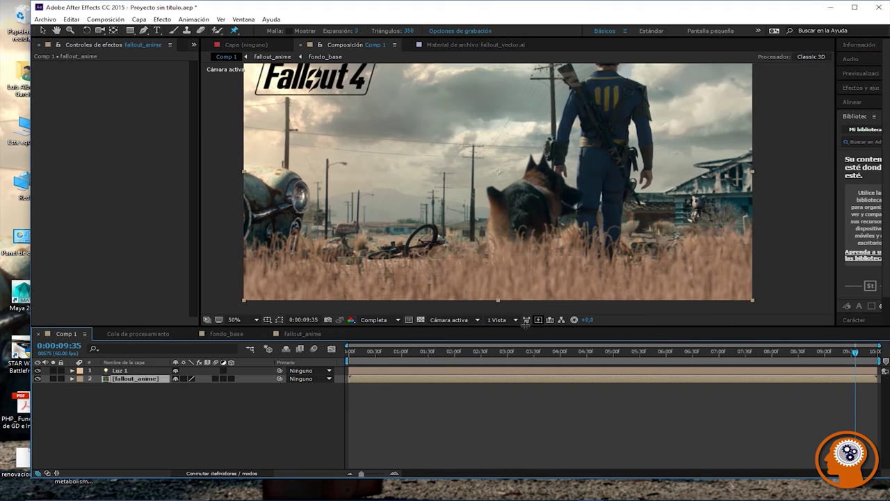
{"action": "left_click", "coordinate": [133, 372]}
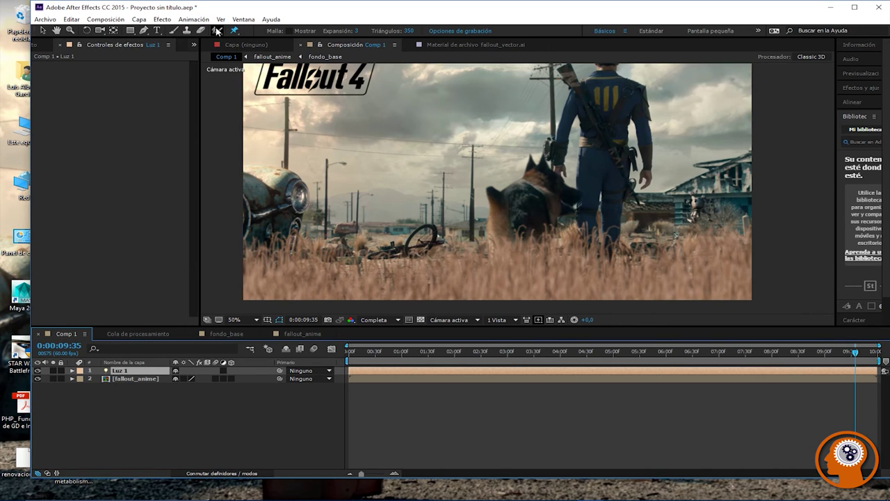
Step: Move the fallout_vector.ai layer up to sit below fallout_contornos in the stack
{"action": "left_click", "coordinate": [135, 378]}
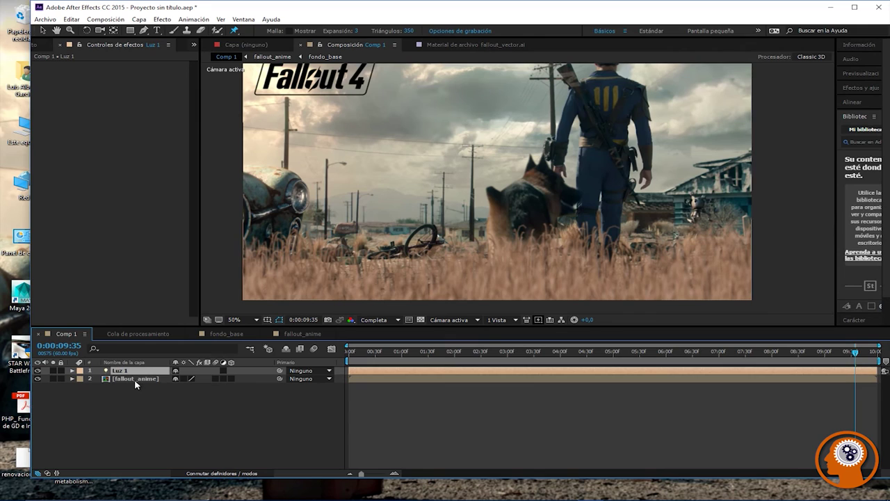
{"action": "left_click", "coordinate": [135, 370]}
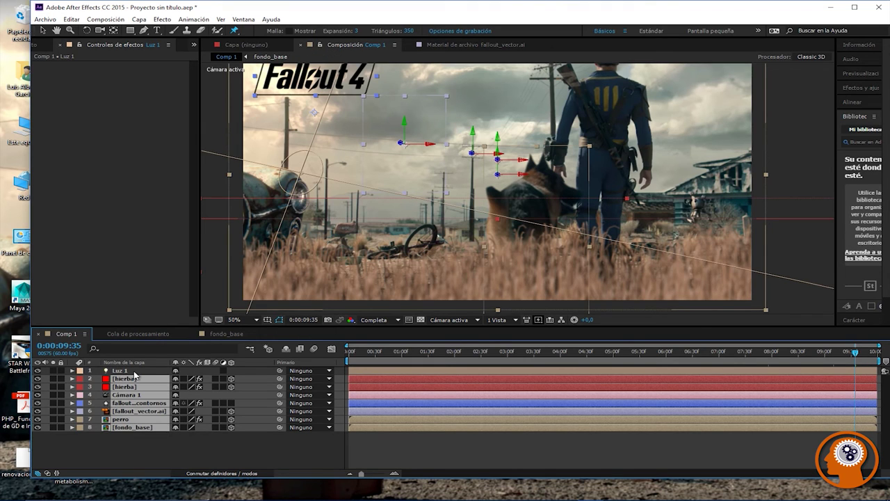
{"action": "left_click", "coordinate": [135, 441]}
{"action": "left_click", "coordinate": [142, 411]}
{"action": "left_click_drag", "start_coordinate": [142, 415], "coordinate": [141, 371]}
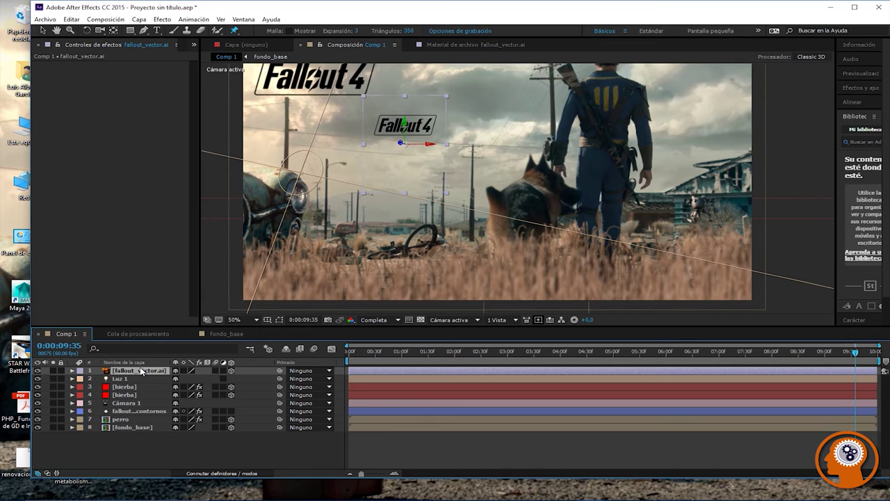
{"action": "mouse_move", "coordinate": [141, 371]}
{"action": "left_mouse_down"}
{"action": "mouse_move", "coordinate": [140, 409]}
{"action": "mouse_move", "coordinate": [138, 371]}
{"action": "left_mouse_up"}
{"action": "left_click", "coordinate": [135, 405], "text": "shift"}
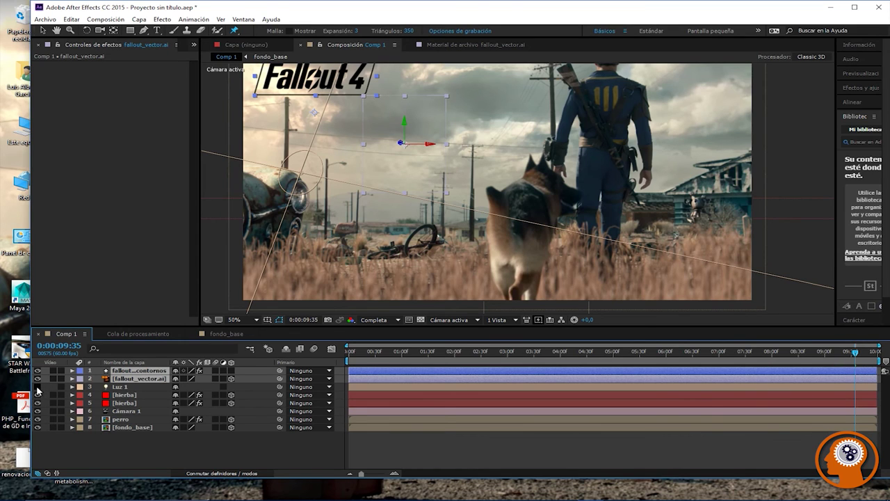
Step: Toggle Luz 1's visibility to compare, and scrub between early frames and 0:00:09:43
{"action": "left_click", "coordinate": [38, 388]}
{"action": "left_click", "coordinate": [38, 387]}
{"action": "left_click", "coordinate": [37, 387]}
{"action": "left_click", "coordinate": [37, 387]}
{"action": "left_click_drag", "start_coordinate": [855, 353], "coordinate": [830, 366]}
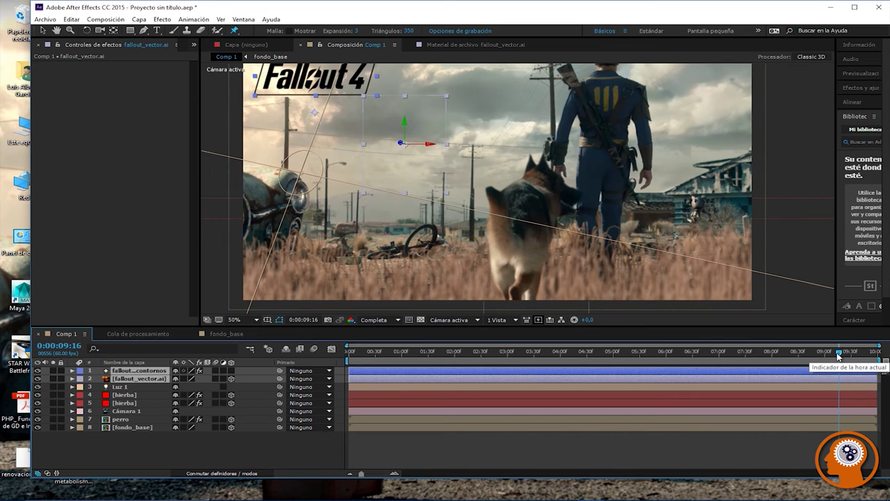
{"action": "left_click_drag", "start_coordinate": [837, 375], "coordinate": [862, 357]}
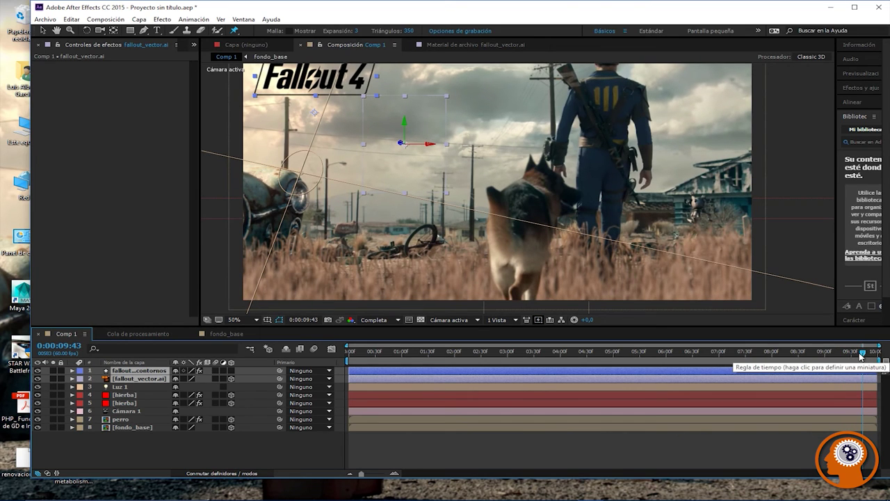
{"action": "mouse_move", "coordinate": [863, 357]}
{"action": "left_mouse_down"}
{"action": "mouse_move", "coordinate": [399, 356]}
{"action": "mouse_move", "coordinate": [857, 355]}
{"action": "left_mouse_up"}
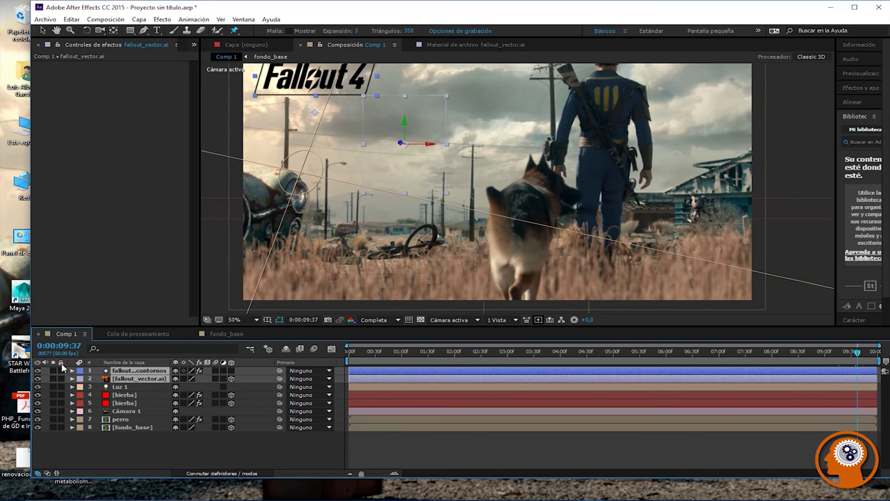
Step: Select the scene layers from Luz 1 down to fondo_base, below the logo layers
{"action": "left_click", "coordinate": [127, 395]}
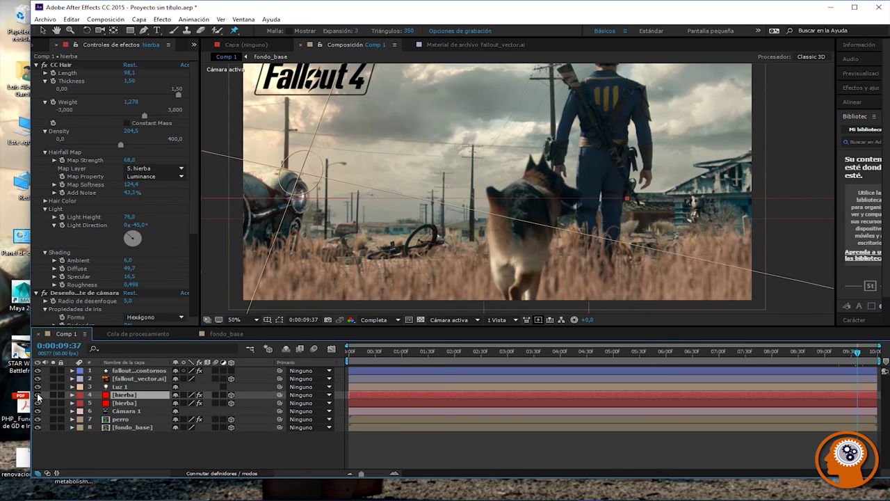
{"action": "left_click", "coordinate": [138, 380]}
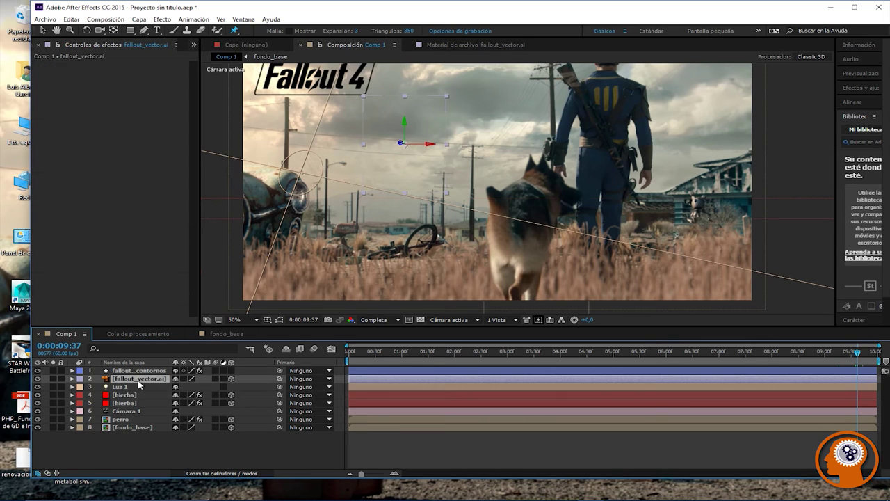
{"action": "left_click", "coordinate": [134, 371]}
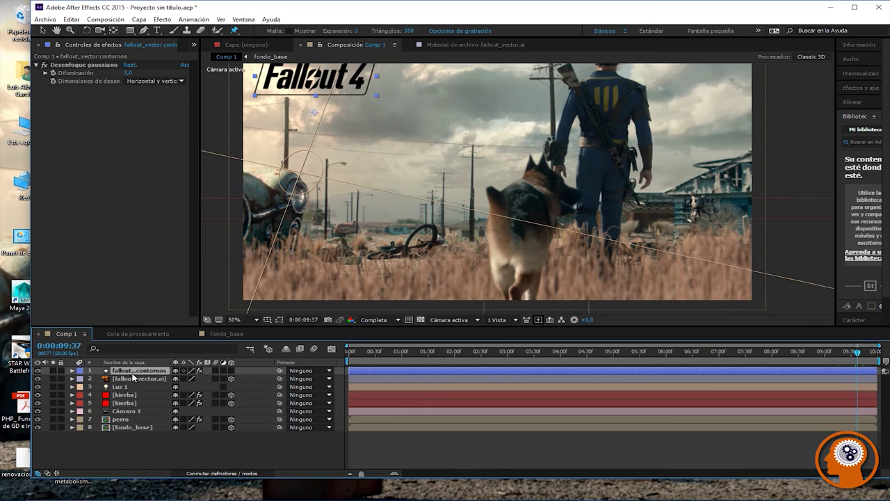
{"action": "left_click", "coordinate": [144, 387]}
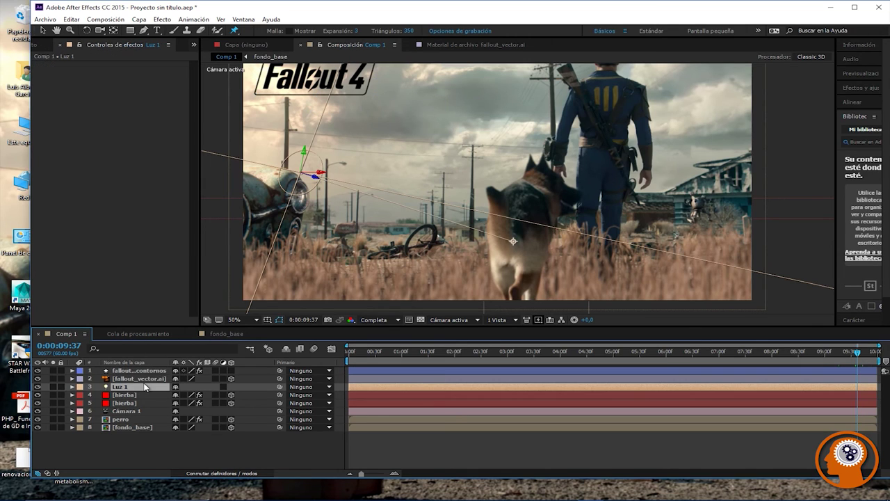
{"action": "left_click", "coordinate": [133, 258]}
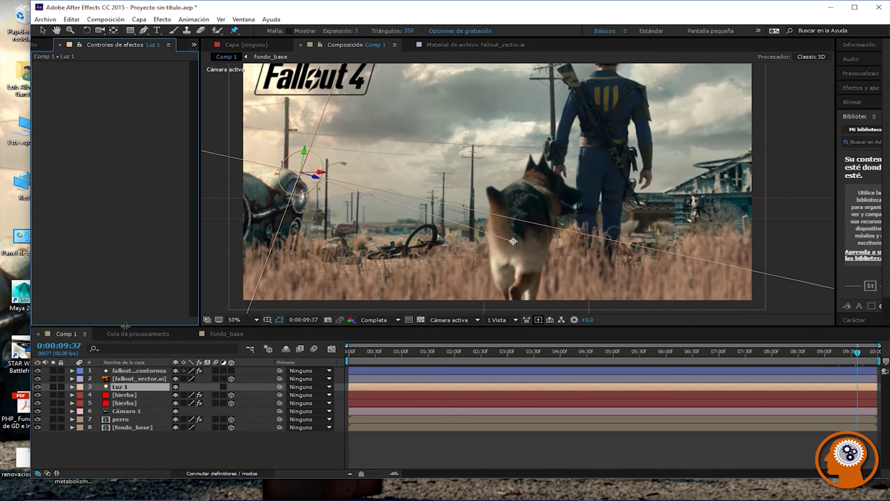
{"action": "left_click", "coordinate": [122, 390]}
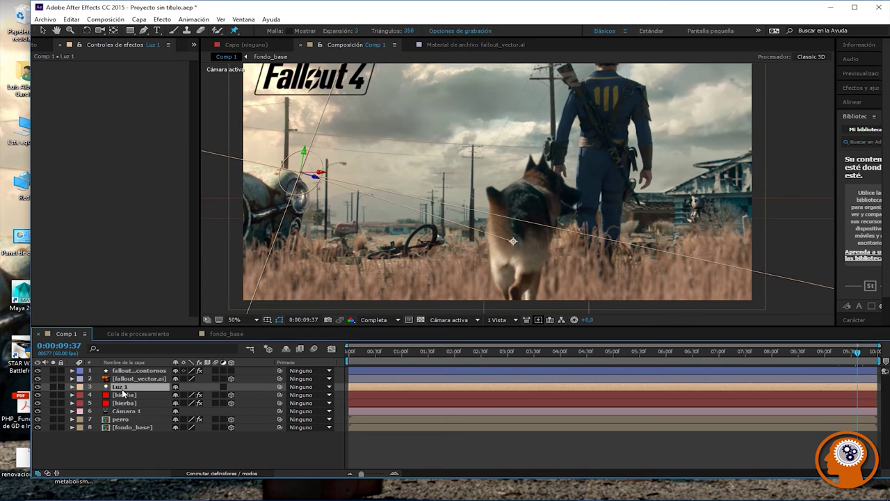
{"action": "left_click", "coordinate": [132, 428], "text": "shift"}
{"action": "right_click", "coordinate": [135, 428]}
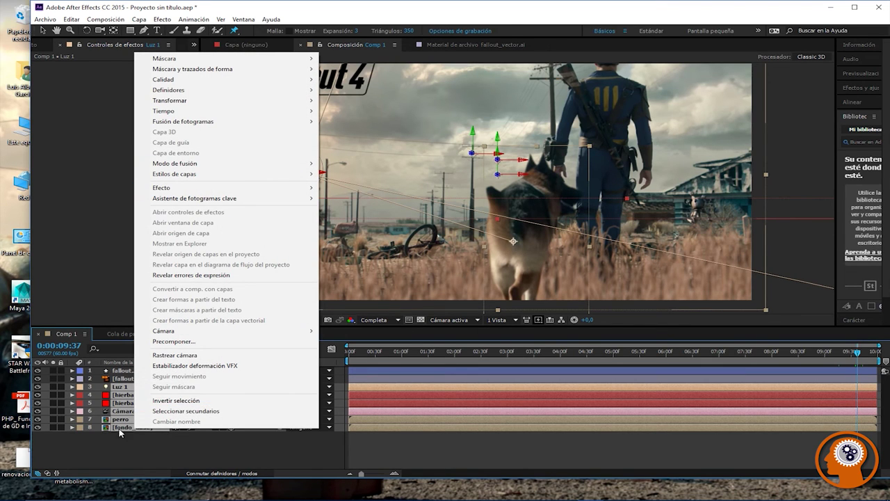
Step: Precompose the selected scene layers into a new composition named fallout_anime
{"action": "left_click", "coordinate": [174, 340]}
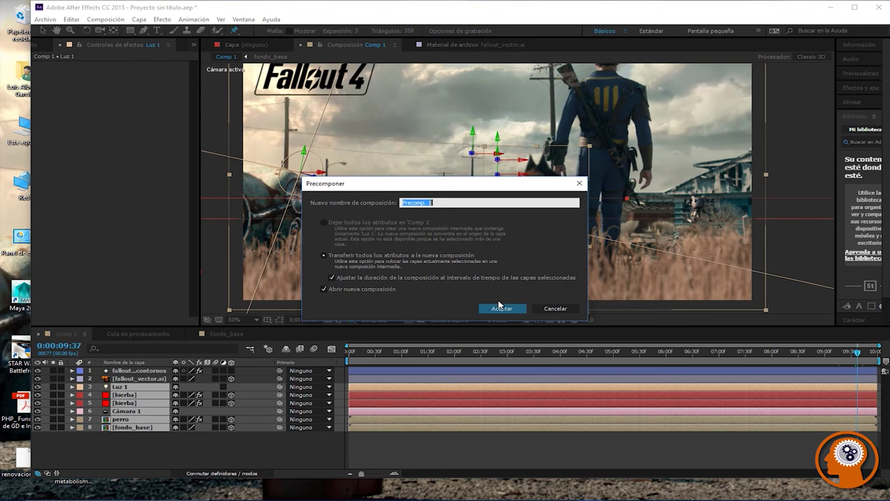
{"action": "type", "text": "fallout_anime"}
{"action": "key", "text": "Return"}
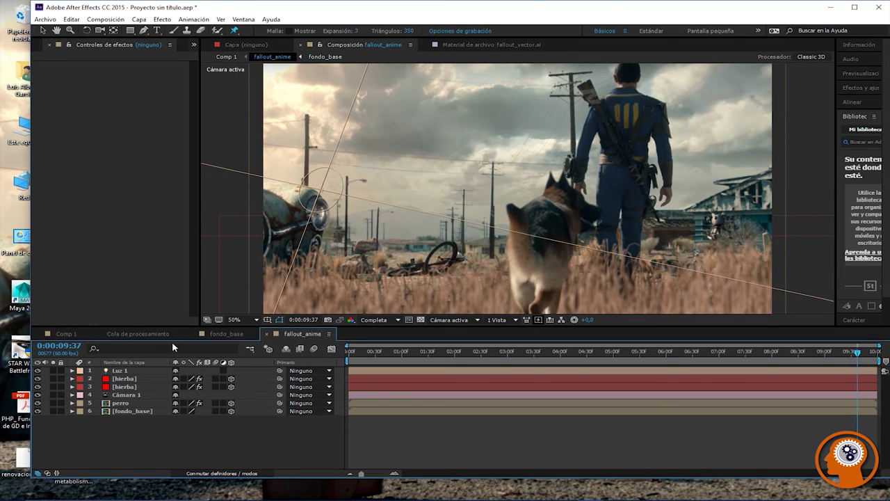
Step: Return to Comp 1 and check the two Fallout 4 logo layers above the precomp
{"action": "left_click", "coordinate": [67, 335]}
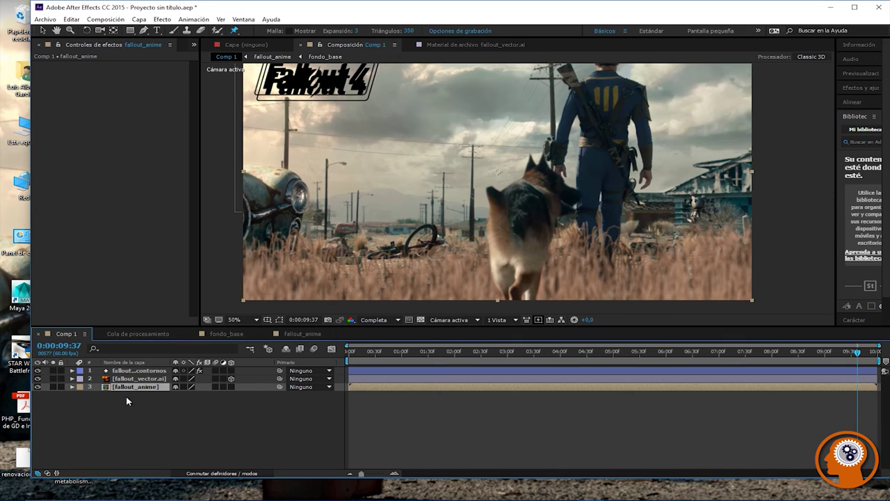
{"action": "left_click", "coordinate": [133, 370]}
{"action": "left_click", "coordinate": [134, 378]}
{"action": "left_click", "coordinate": [139, 235]}
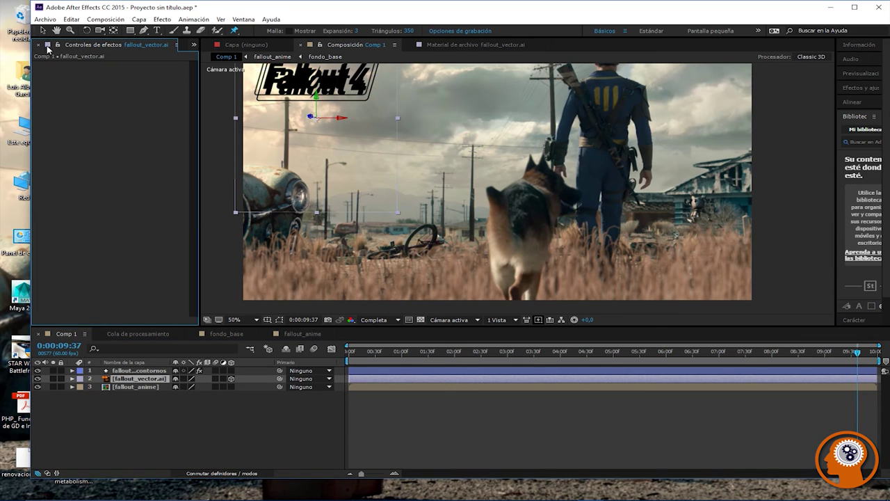
{"action": "left_click", "coordinate": [35, 383]}
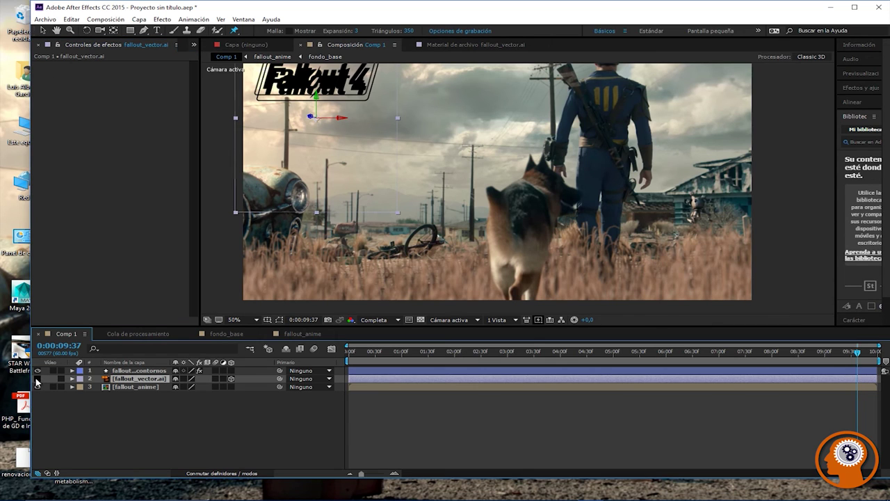
{"action": "scroll", "coordinate": [410, 205], "scroll_direction": "up", "scroll_amount": 1}
{"action": "scroll", "coordinate": [407, 207], "scroll_direction": "down", "scroll_amount": 1}
{"action": "key", "text": "h"}
{"action": "left_click_drag", "start_coordinate": [393, 160], "coordinate": [408, 186]}
{"action": "key", "text": "ctrl+p"}
{"action": "left_click_drag", "start_coordinate": [480, 354], "coordinate": [731, 358]}
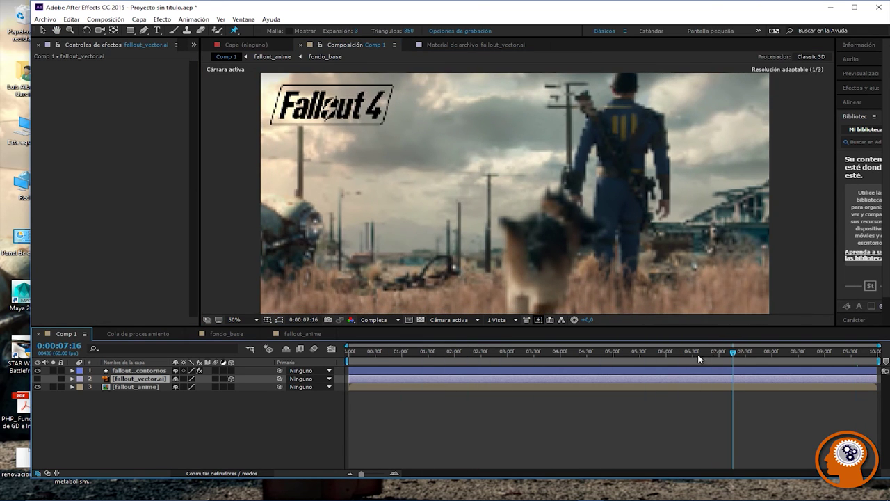
{"action": "left_click", "coordinate": [127, 387]}
{"action": "left_click", "coordinate": [127, 379]}
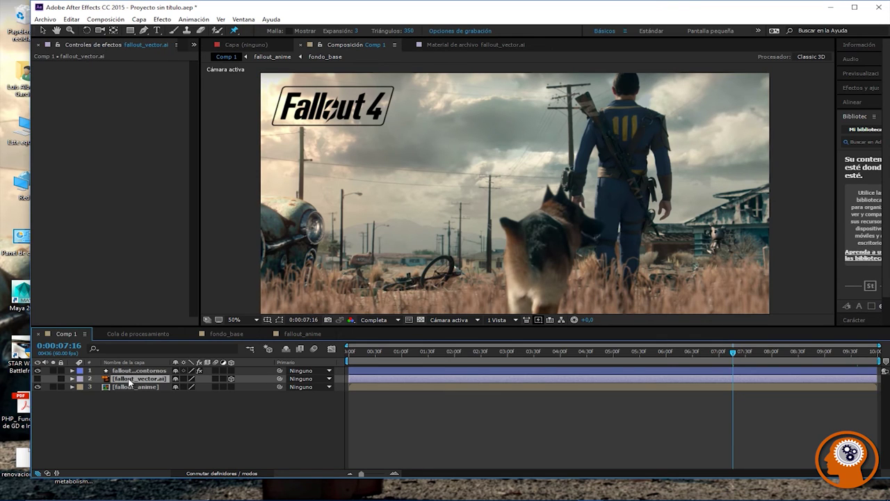
{"action": "left_click", "coordinate": [120, 387]}
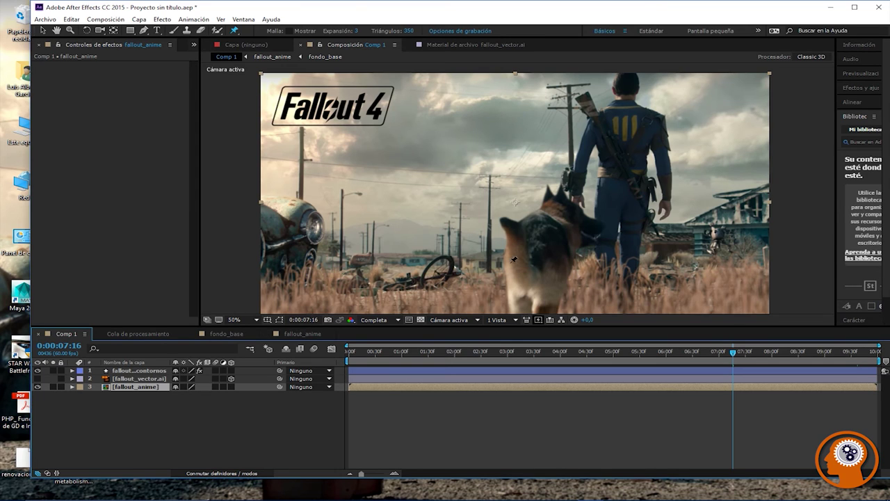
Step: Apply the CC Light Rays effect from Efecto > Generar to the fallout_anime layer
{"action": "left_click", "coordinate": [193, 18]}
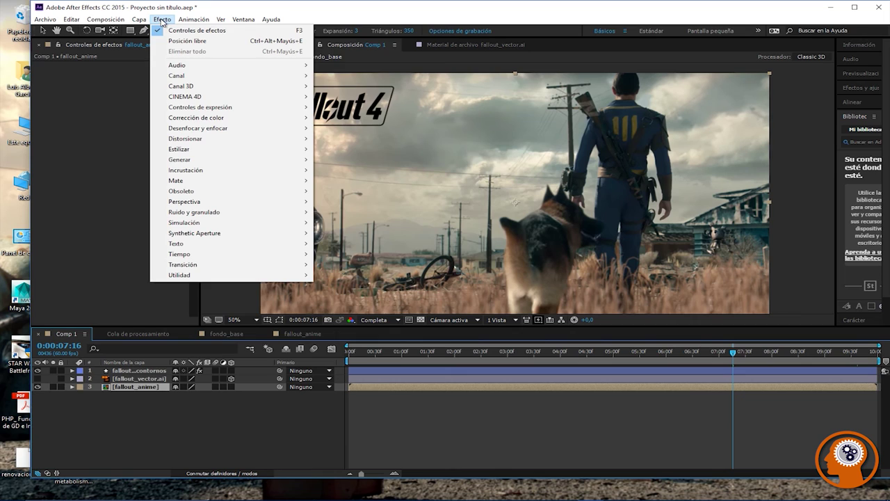
{"action": "mouse_move", "coordinate": [129, 21]}
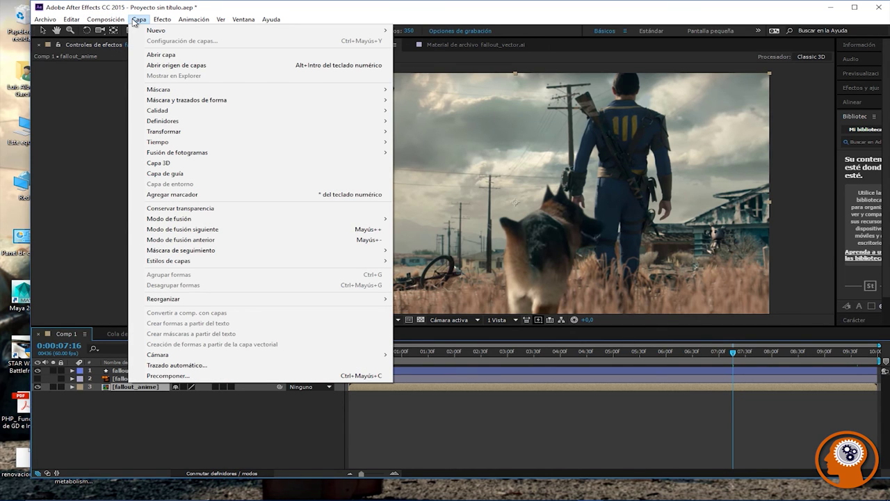
{"action": "mouse_move", "coordinate": [166, 22]}
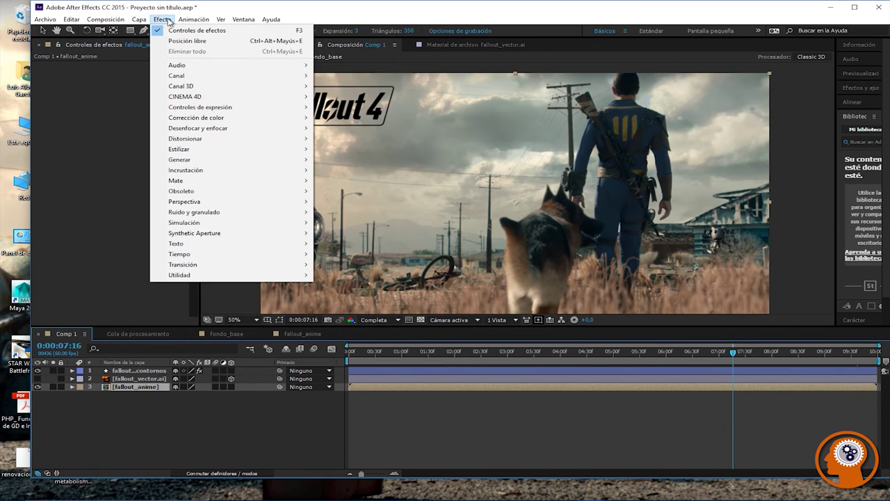
{"action": "left_click", "coordinate": [162, 19]}
{"action": "left_click", "coordinate": [162, 20]}
{"action": "mouse_move", "coordinate": [194, 187]}
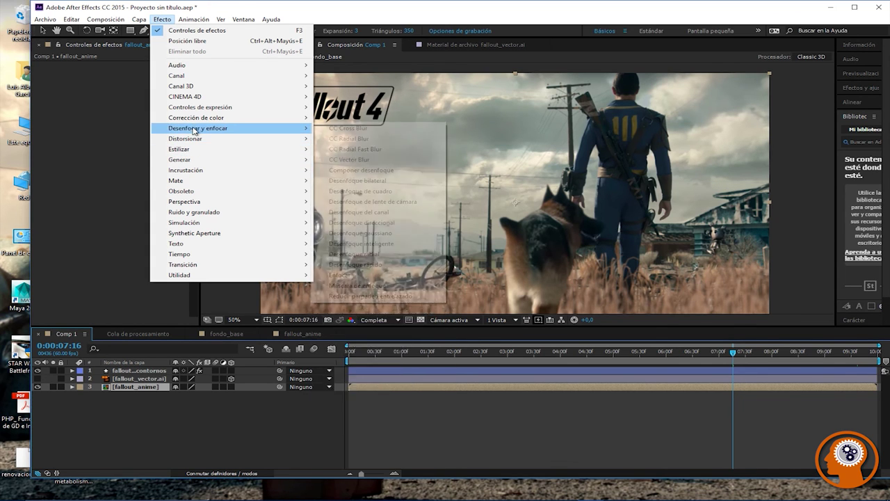
{"action": "mouse_move", "coordinate": [189, 202]}
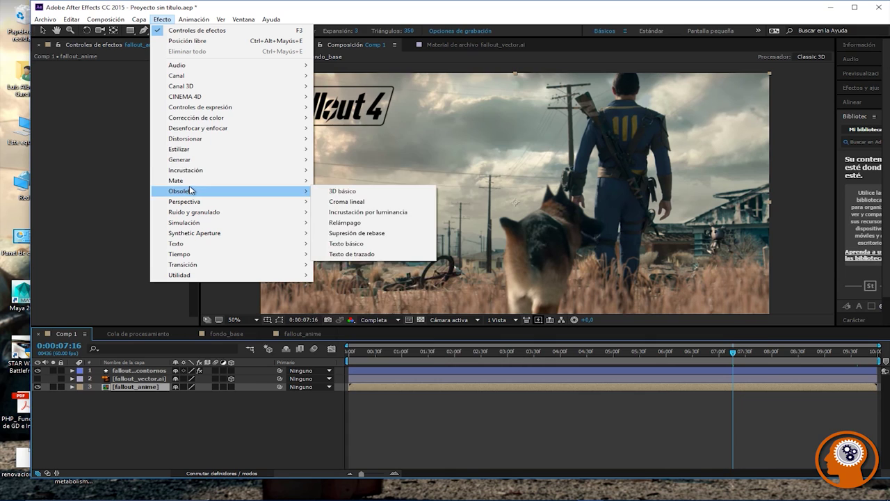
{"action": "mouse_move", "coordinate": [212, 120]}
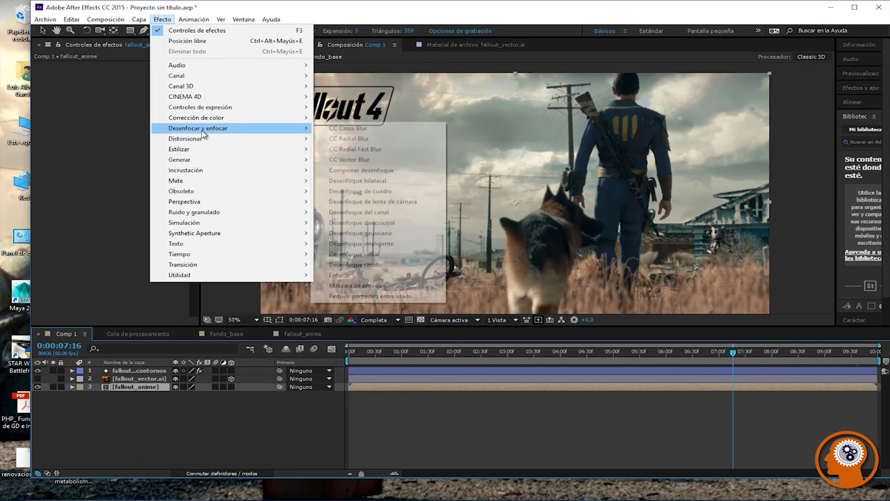
{"action": "mouse_move", "coordinate": [194, 226]}
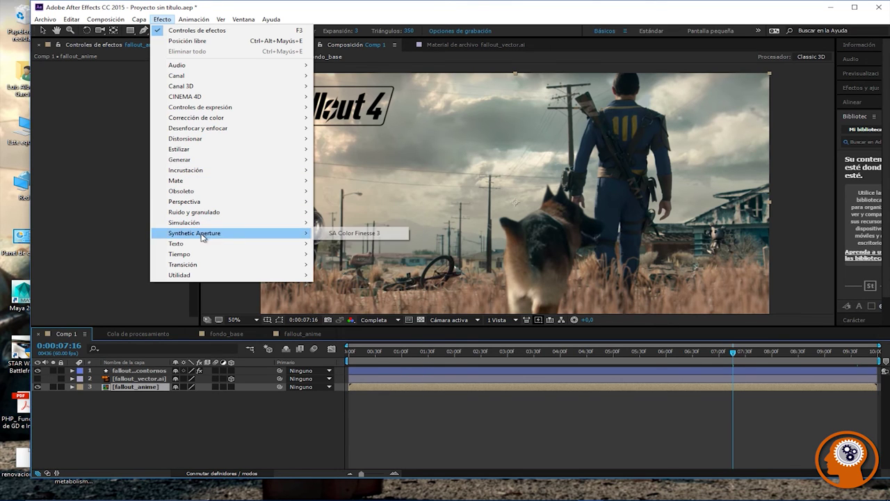
{"action": "mouse_move", "coordinate": [200, 249]}
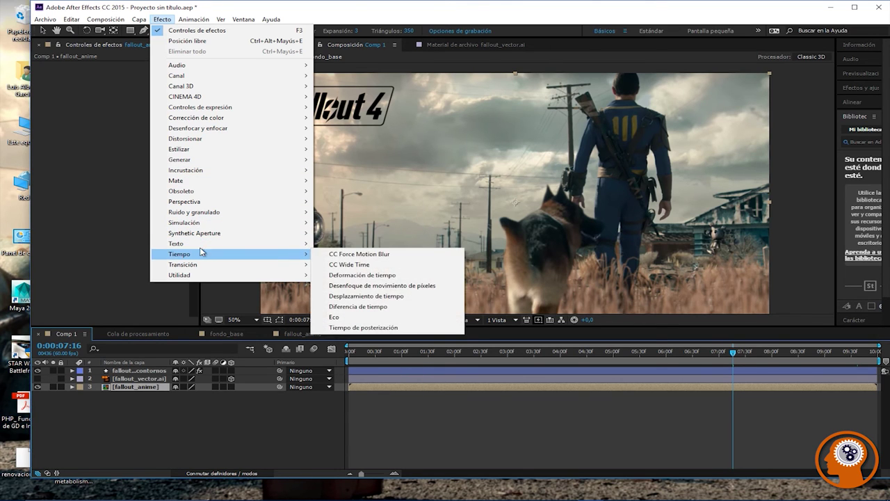
{"action": "mouse_move", "coordinate": [196, 195]}
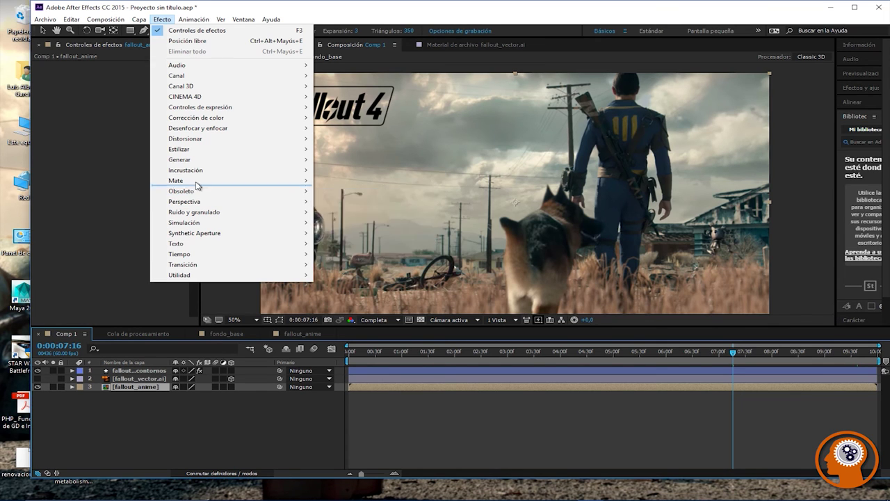
{"action": "mouse_move", "coordinate": [201, 141]}
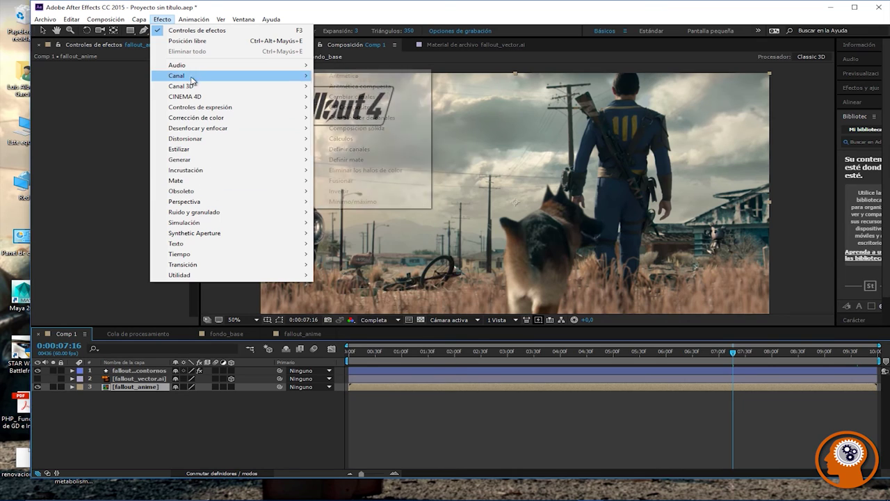
{"action": "mouse_move", "coordinate": [199, 100]}
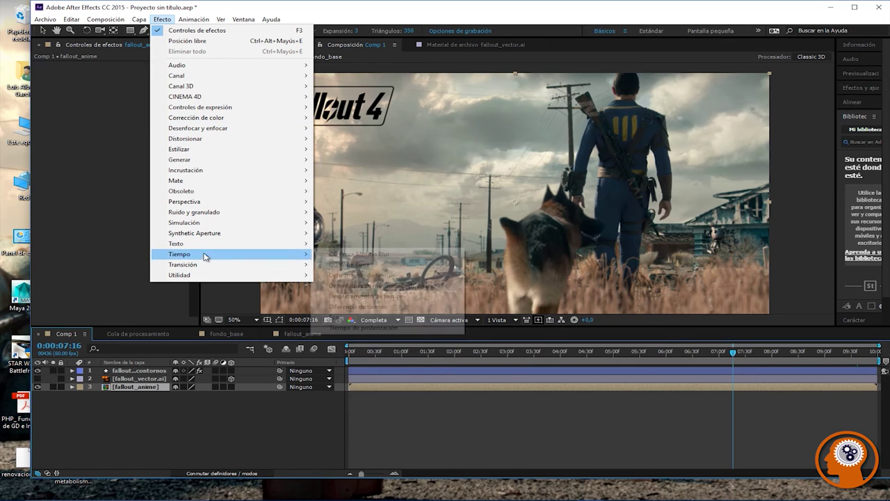
{"action": "mouse_move", "coordinate": [206, 268]}
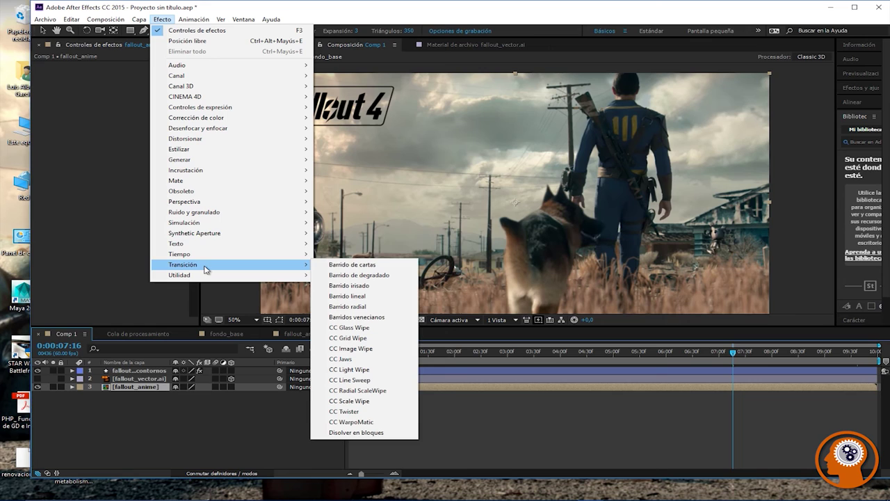
{"action": "mouse_move", "coordinate": [210, 226]}
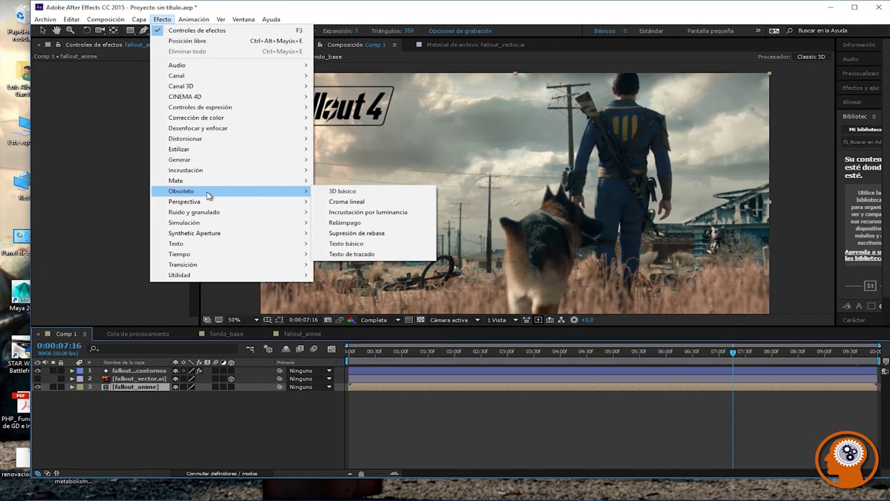
{"action": "mouse_move", "coordinate": [206, 176]}
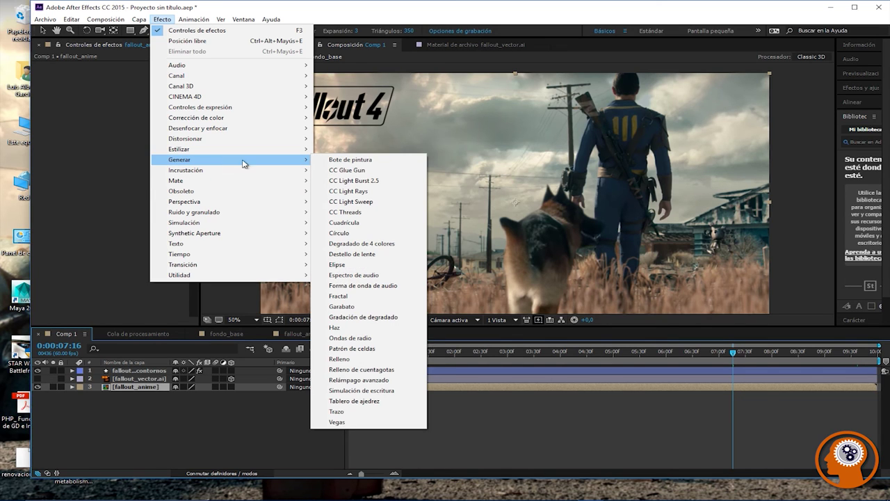
{"action": "left_click", "coordinate": [361, 194]}
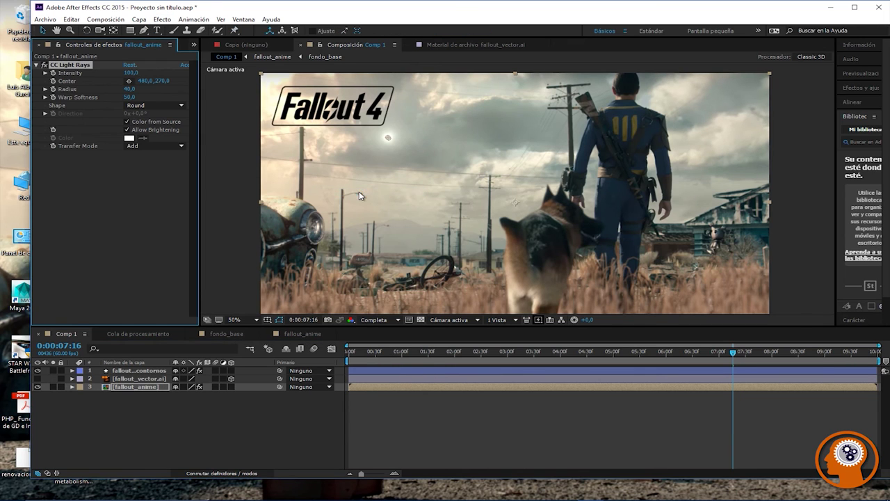
Step: Place the light-ray centre at 174,130 with radius 156 and warp softness 22
{"action": "left_click_drag", "start_coordinate": [374, 140], "coordinate": [307, 115]}
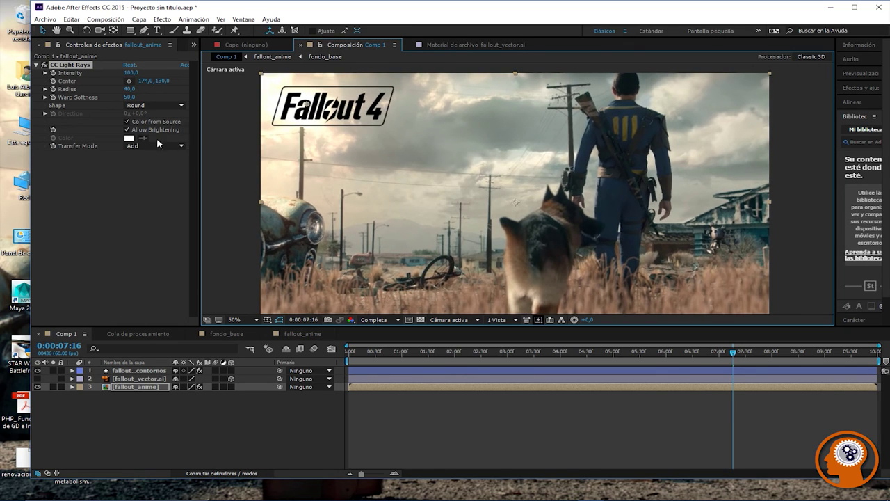
{"action": "left_click_drag", "start_coordinate": [128, 97], "coordinate": [206, 102]}
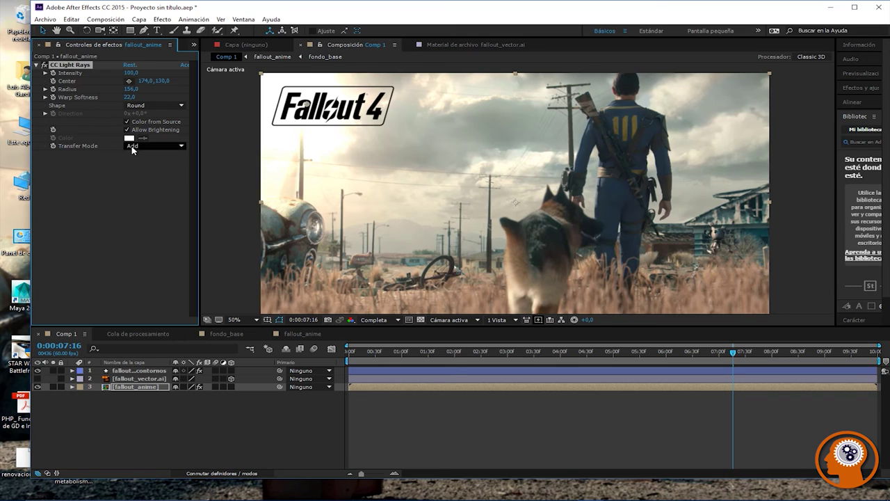
{"action": "left_click", "coordinate": [72, 387]}
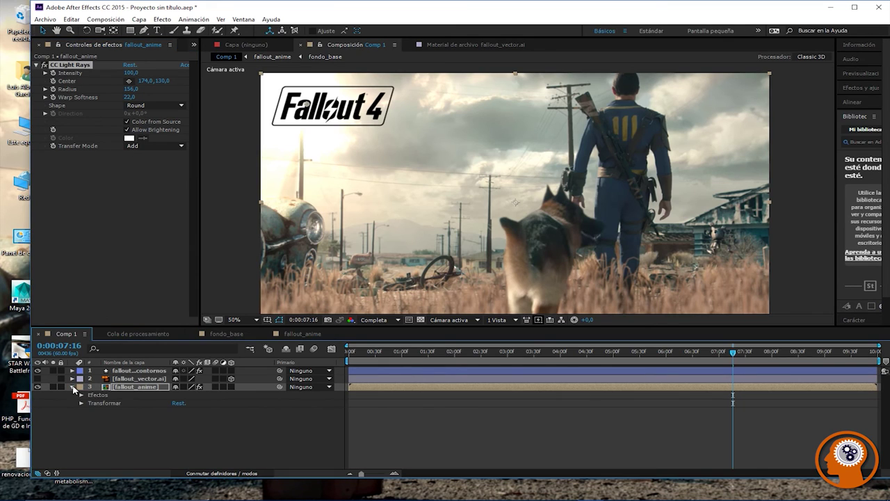
{"action": "left_click", "coordinate": [81, 403]}
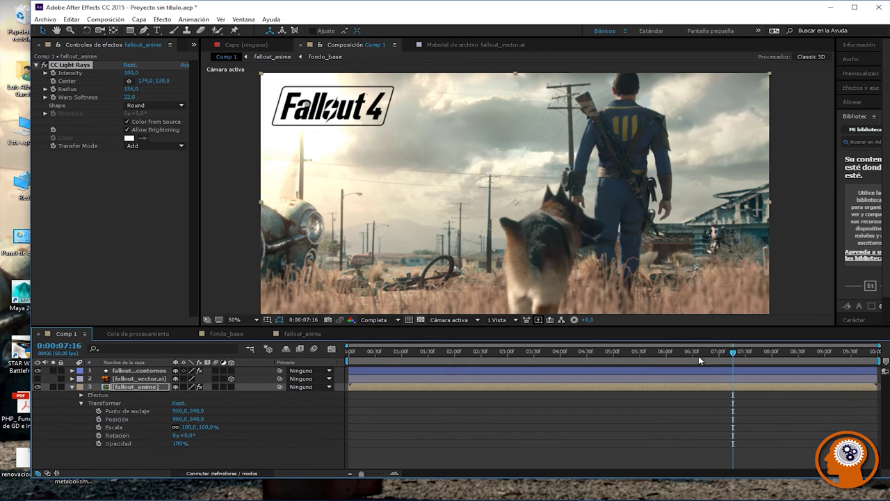
{"action": "mouse_move", "coordinate": [733, 352]}
{"action": "left_mouse_down"}
{"action": "mouse_move", "coordinate": [334, 363]}
{"action": "mouse_move", "coordinate": [823, 372]}
{"action": "mouse_move", "coordinate": [773, 381]}
{"action": "mouse_move", "coordinate": [351, 362]}
{"action": "mouse_move", "coordinate": [718, 362]}
{"action": "left_mouse_up"}
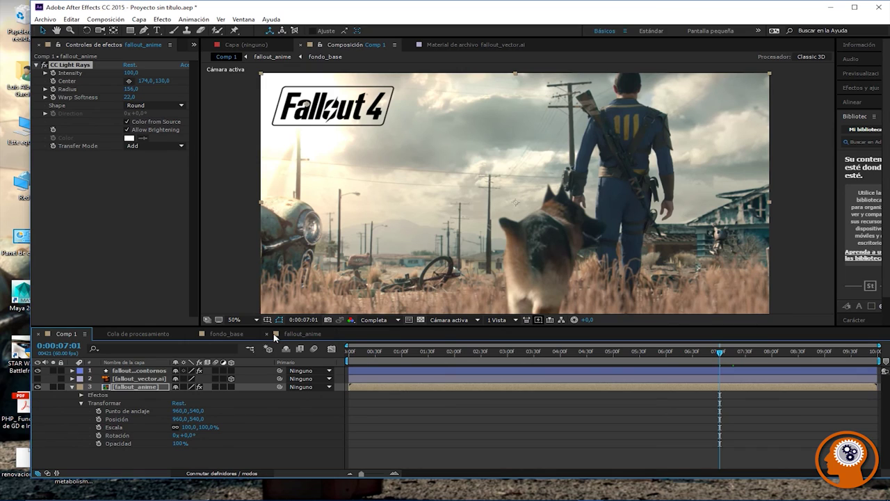
{"action": "left_click", "coordinate": [231, 386]}
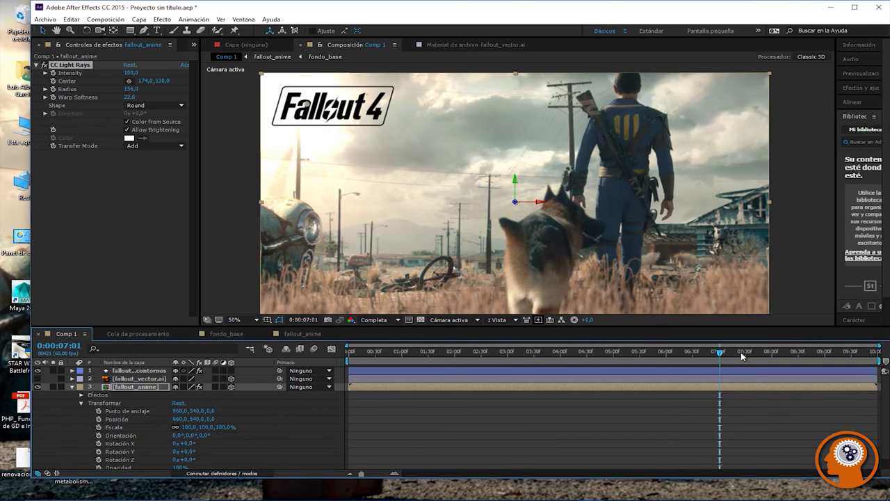
{"action": "left_click_drag", "start_coordinate": [721, 353], "coordinate": [883, 369]}
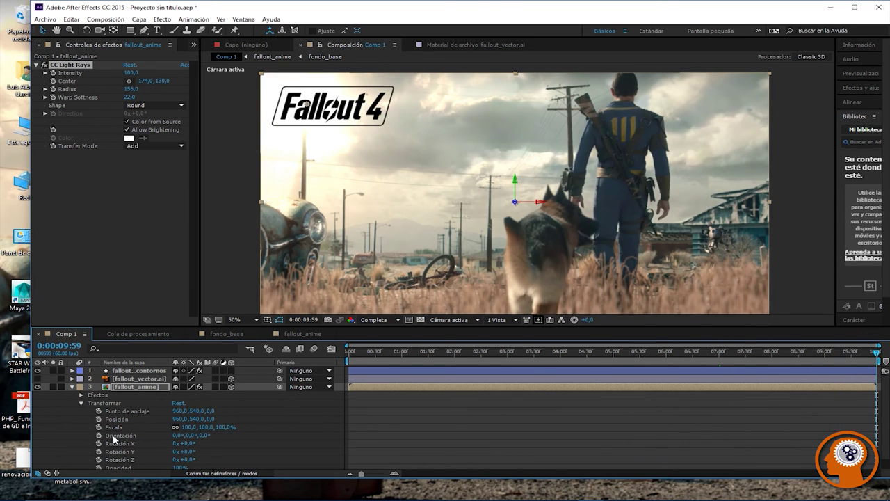
{"action": "left_click_drag", "start_coordinate": [189, 444], "coordinate": [209, 441]}
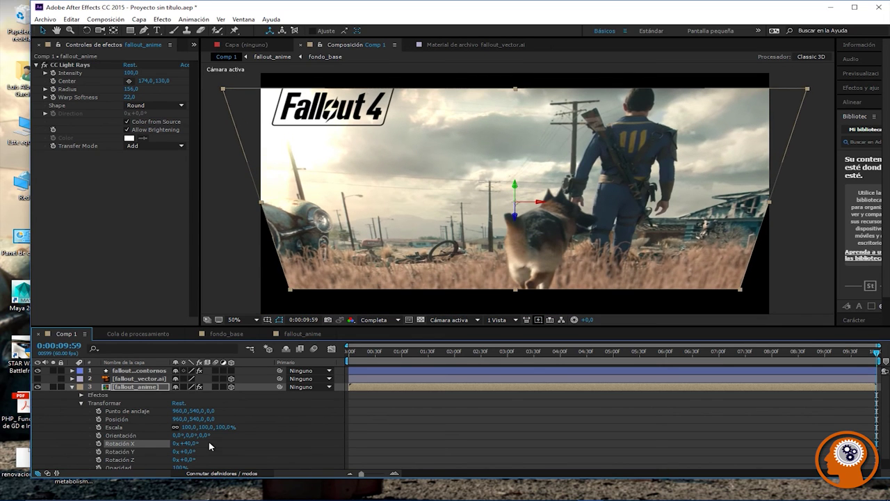
{"action": "key", "text": "ctrl+z"}
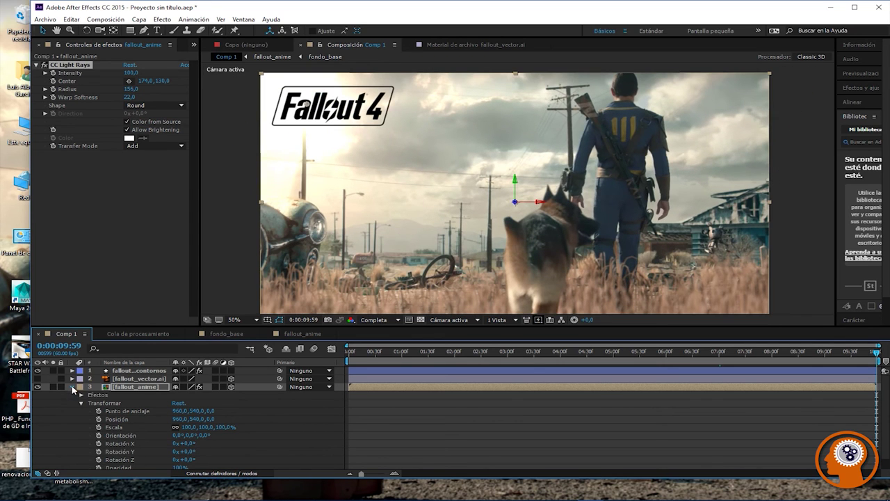
{"action": "left_click", "coordinate": [73, 387]}
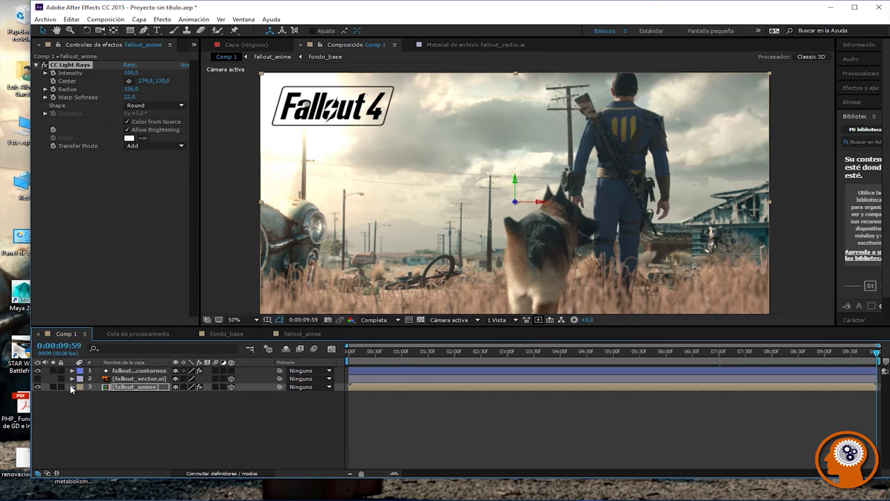
{"action": "left_click", "coordinate": [73, 387]}
{"action": "left_click", "coordinate": [72, 376]}
Step: Set the CC Light Rays warp softness to 38, keeping the Round shape
{"action": "left_click", "coordinate": [126, 101]}
{"action": "left_click_drag", "start_coordinate": [133, 97], "coordinate": [96, 98]}
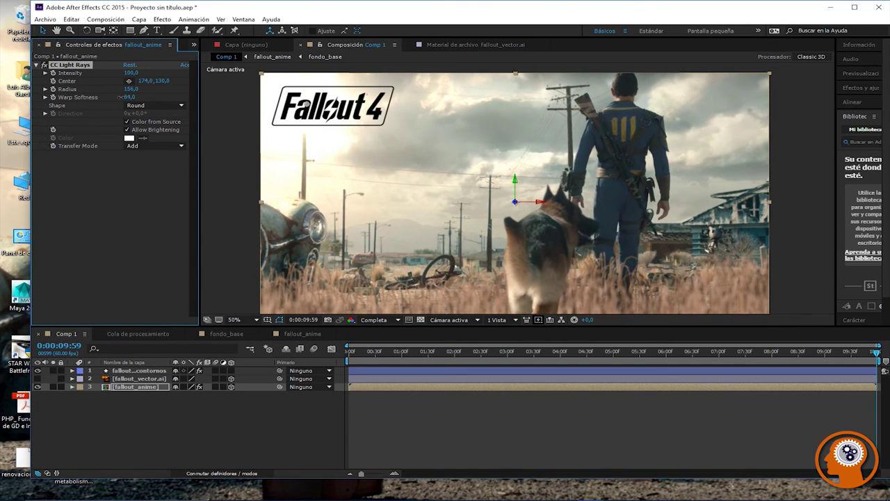
{"action": "left_click_drag", "start_coordinate": [126, 98], "coordinate": [81, 97]}
{"action": "left_click", "coordinate": [45, 113]}
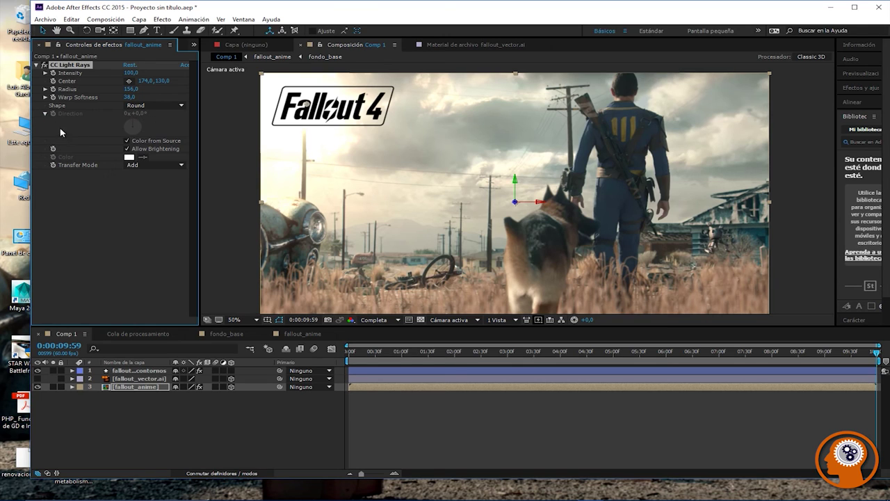
{"action": "left_click", "coordinate": [136, 106]}
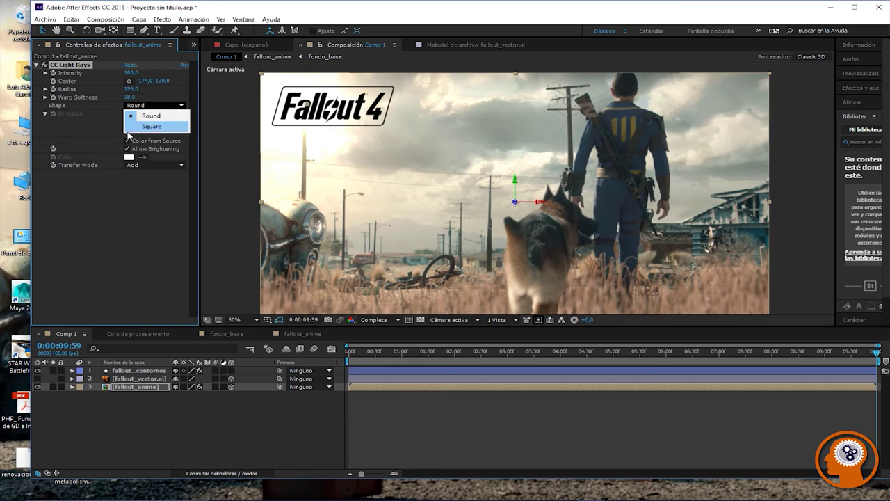
{"action": "left_click", "coordinate": [73, 128]}
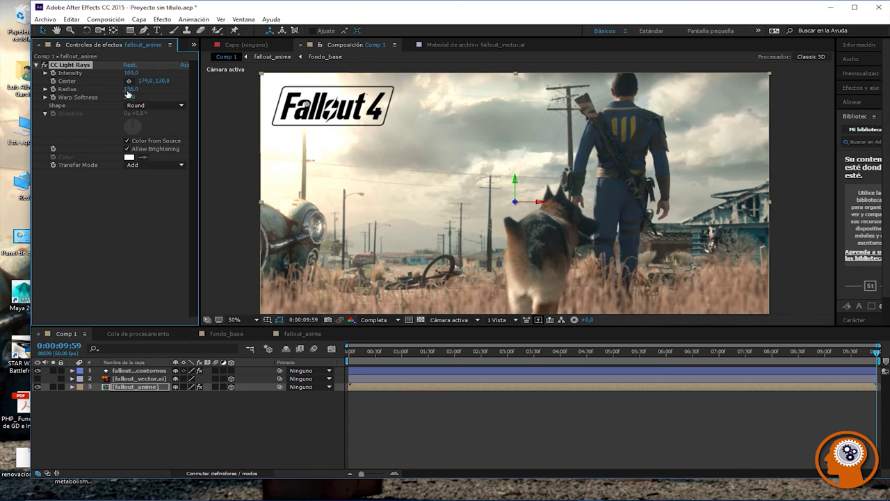
Step: Move the light-ray centre to 191,130 at the Fallout logo's left edge
{"action": "left_click_drag", "start_coordinate": [141, 81], "coordinate": [149, 82]}
{"action": "mouse_move", "coordinate": [310, 104]}
{"action": "left_mouse_down"}
{"action": "mouse_move", "coordinate": [277, 104]}
{"action": "mouse_move", "coordinate": [317, 103]}
{"action": "left_mouse_up"}
{"action": "left_click_drag", "start_coordinate": [160, 81], "coordinate": [147, 82]}
{"action": "left_click", "coordinate": [45, 114]}
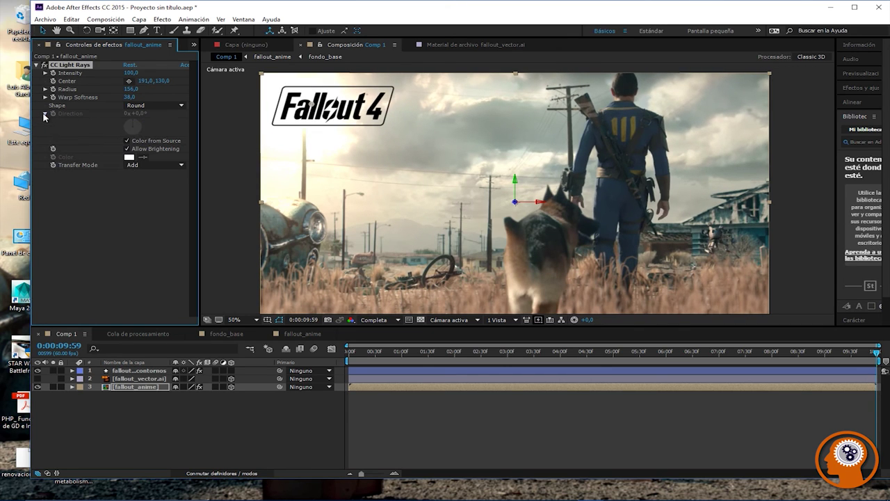
Step: Keep ray colour from the footage, Add transfer mode and Round shape, previewing the last frame
{"action": "left_click", "coordinate": [125, 148]}
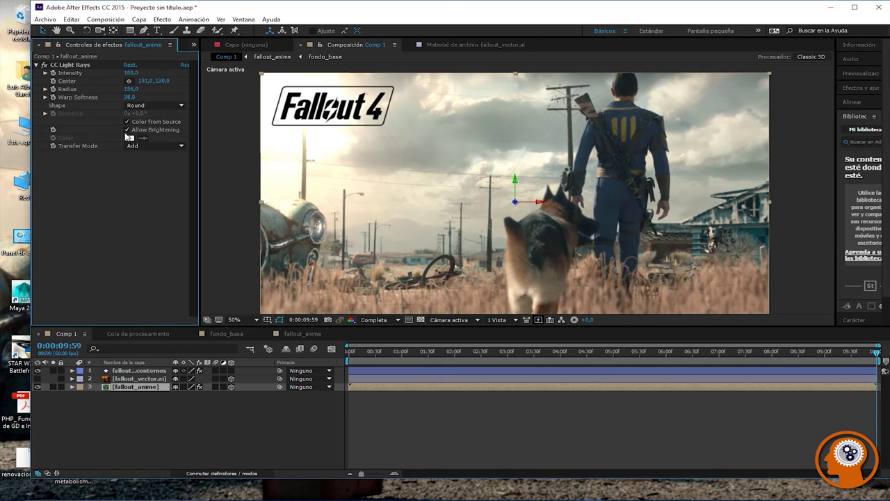
{"action": "left_click", "coordinate": [127, 123]}
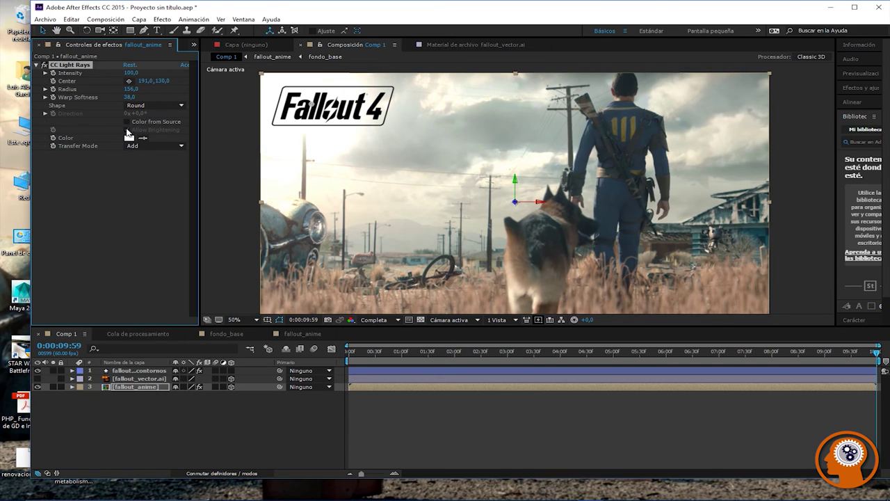
{"action": "left_click", "coordinate": [127, 122]}
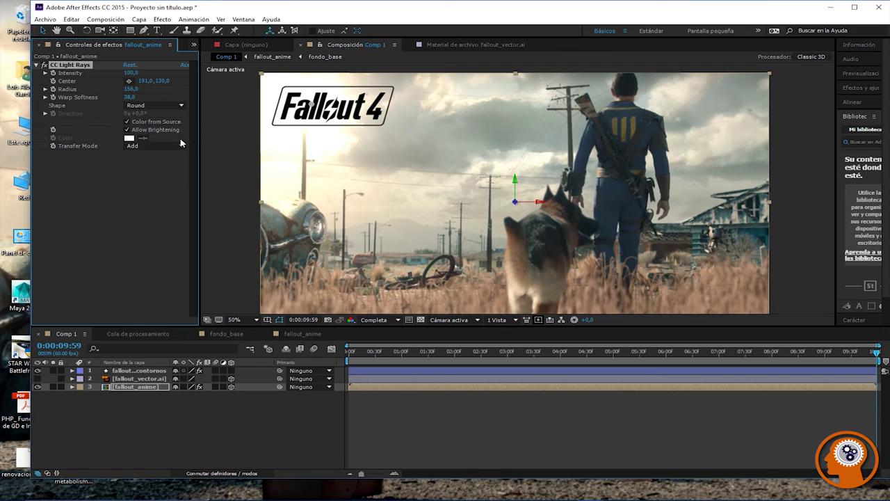
{"action": "left_click", "coordinate": [128, 141]}
{"action": "left_click", "coordinate": [130, 139]}
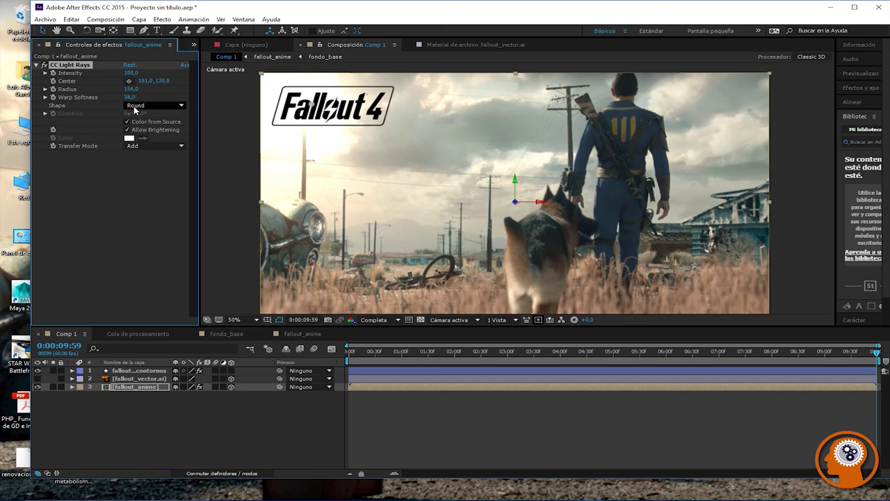
{"action": "left_click", "coordinate": [134, 106]}
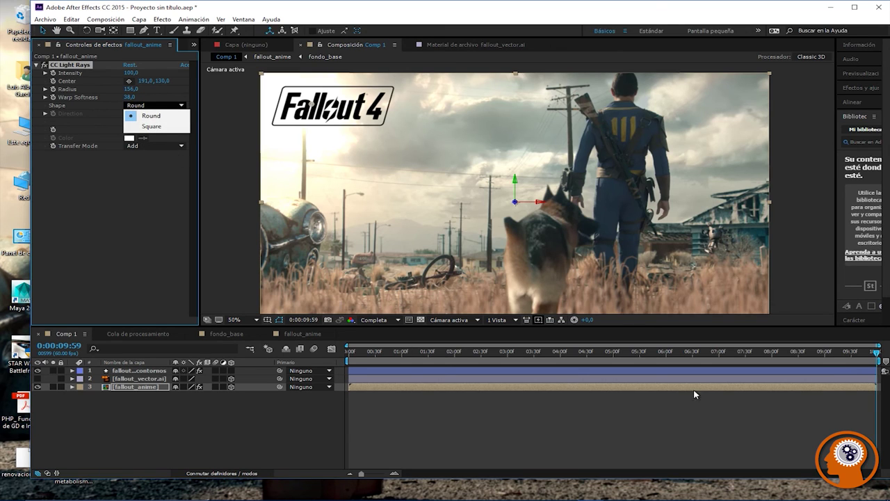
{"action": "left_click", "coordinate": [350, 351]}
{"action": "left_click_drag", "start_coordinate": [349, 351], "coordinate": [849, 351]}
{"action": "left_click_drag", "start_coordinate": [875, 351], "coordinate": [880, 351]}
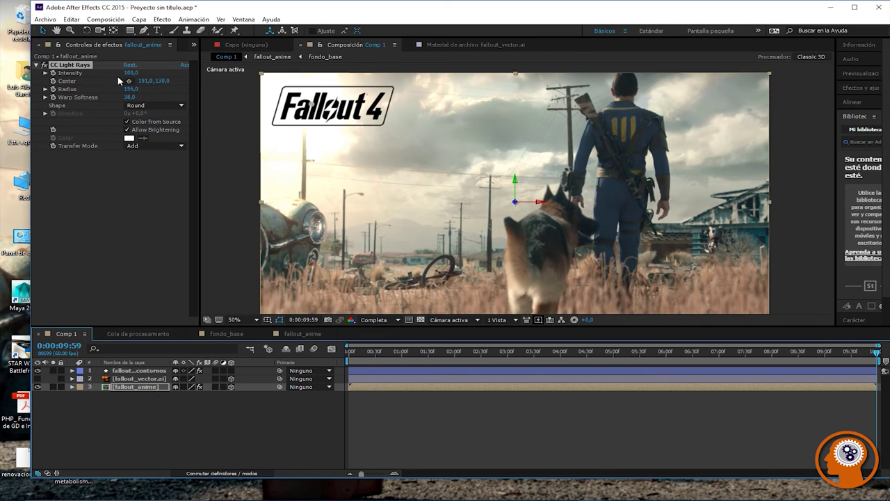
Step: Adjust the light-ray intensity to about 76, then return to a frame near 5 seconds
{"action": "mouse_move", "coordinate": [131, 72]}
{"action": "left_mouse_down"}
{"action": "mouse_move", "coordinate": [152, 74]}
{"action": "mouse_move", "coordinate": [119, 77]}
{"action": "left_mouse_up"}
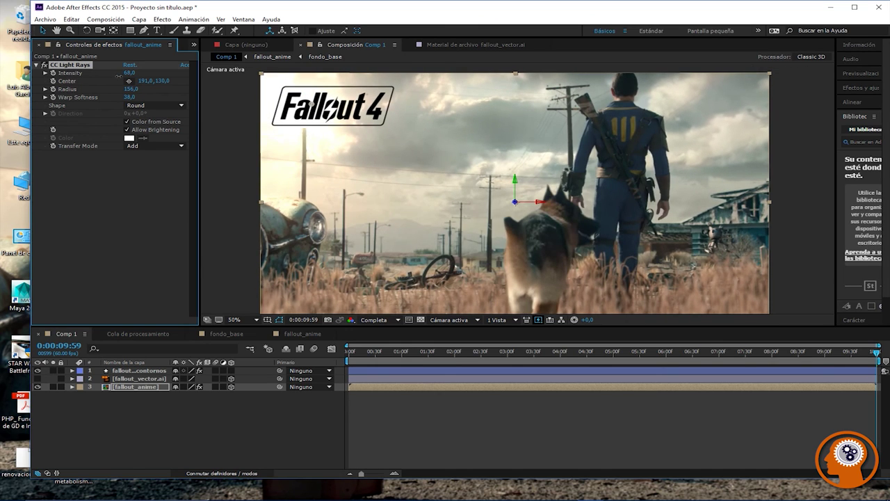
{"action": "left_click_drag", "start_coordinate": [123, 77], "coordinate": [130, 72]}
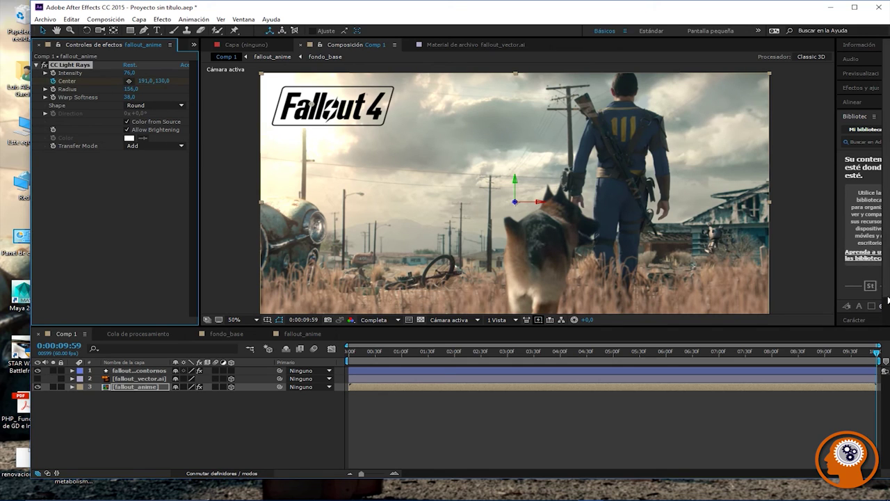
{"action": "left_click_drag", "start_coordinate": [875, 351], "coordinate": [511, 352]}
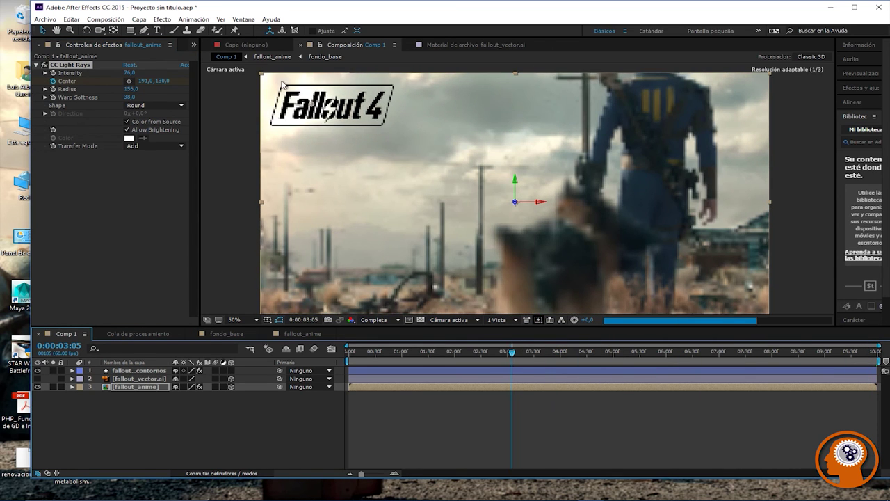
Step: Shift the light-ray centre over the Fallout logo and brighten Intensity to 110
{"action": "left_click_drag", "start_coordinate": [314, 105], "coordinate": [263, 102]}
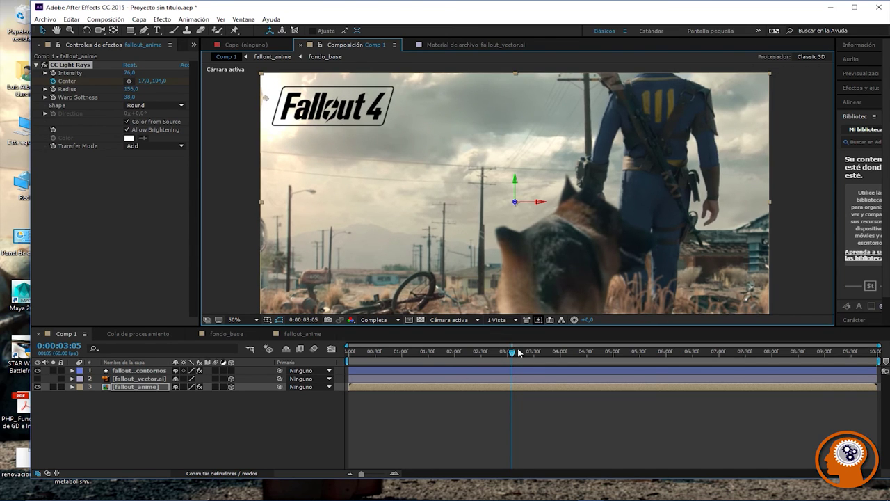
{"action": "left_click_drag", "start_coordinate": [512, 354], "coordinate": [252, 324]}
{"action": "left_click_drag", "start_coordinate": [381, 324], "coordinate": [878, 335]}
{"action": "left_click", "coordinate": [75, 73]}
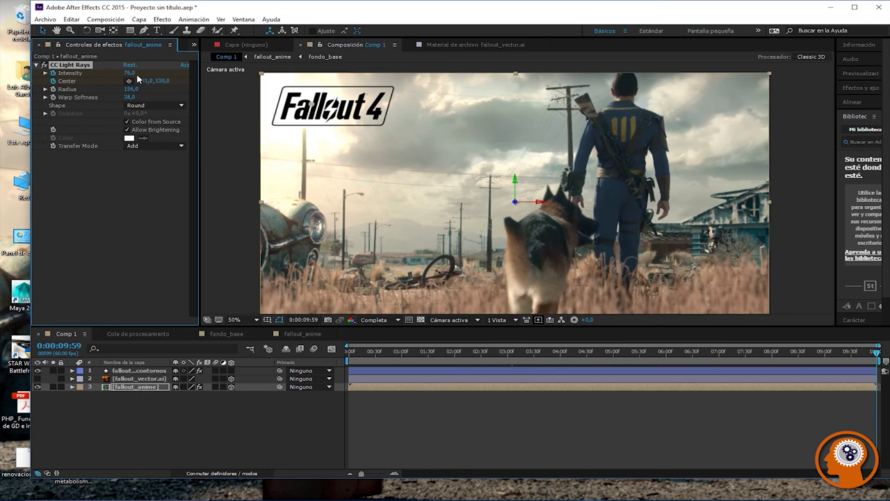
{"action": "left_click_drag", "start_coordinate": [137, 72], "coordinate": [152, 73]}
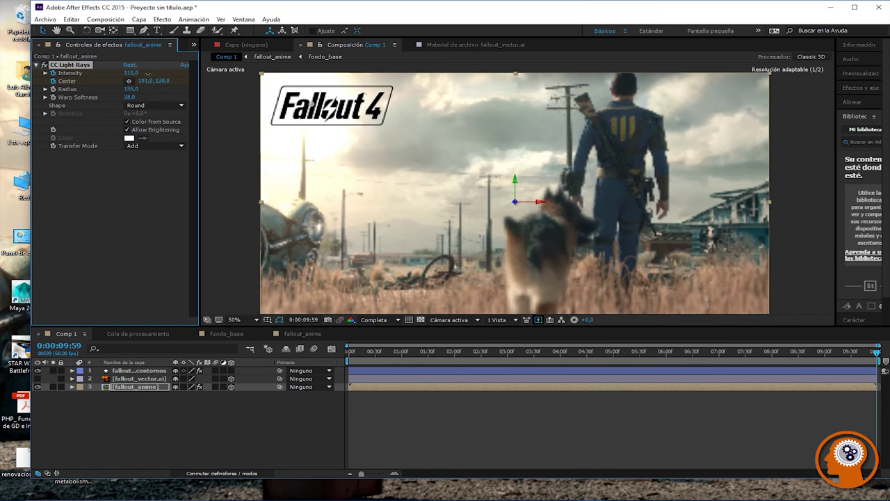
{"action": "left_click_drag", "start_coordinate": [878, 357], "coordinate": [339, 349]}
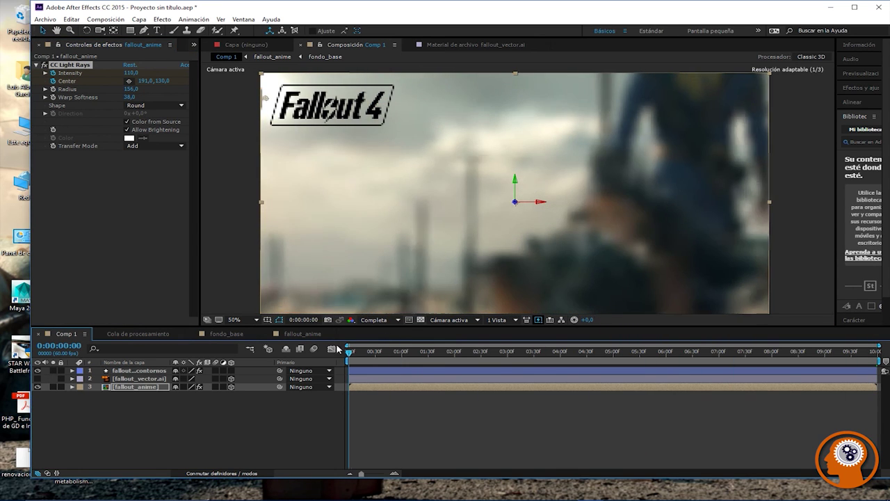
Step: Try opening-frame light-ray intensities from 140 down to about 53
{"action": "left_click_drag", "start_coordinate": [126, 76], "coordinate": [60, 77]}
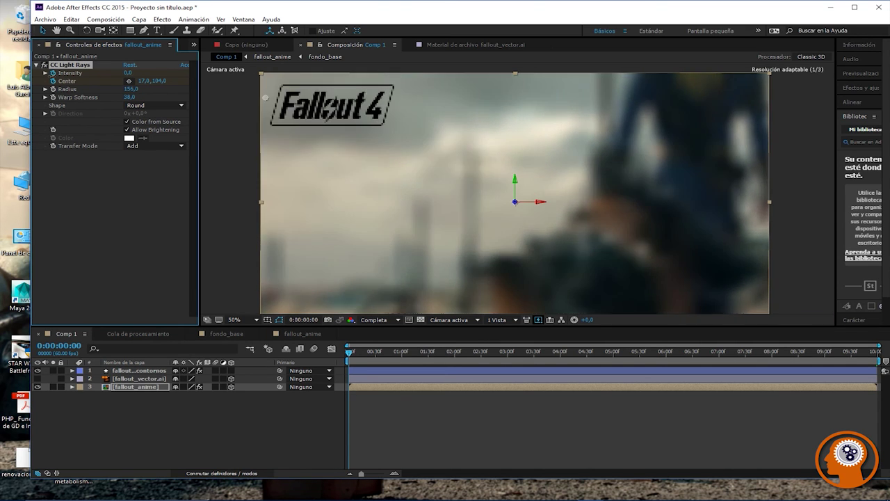
{"action": "left_click_drag", "start_coordinate": [61, 75], "coordinate": [69, 74]}
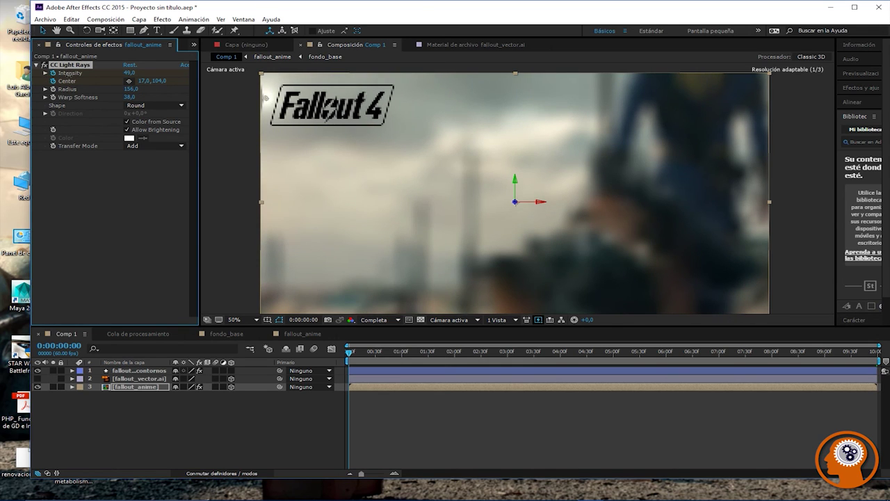
{"action": "left_click_drag", "start_coordinate": [75, 74], "coordinate": [72, 75]}
{"action": "left_click_drag", "start_coordinate": [130, 72], "coordinate": [263, 77]}
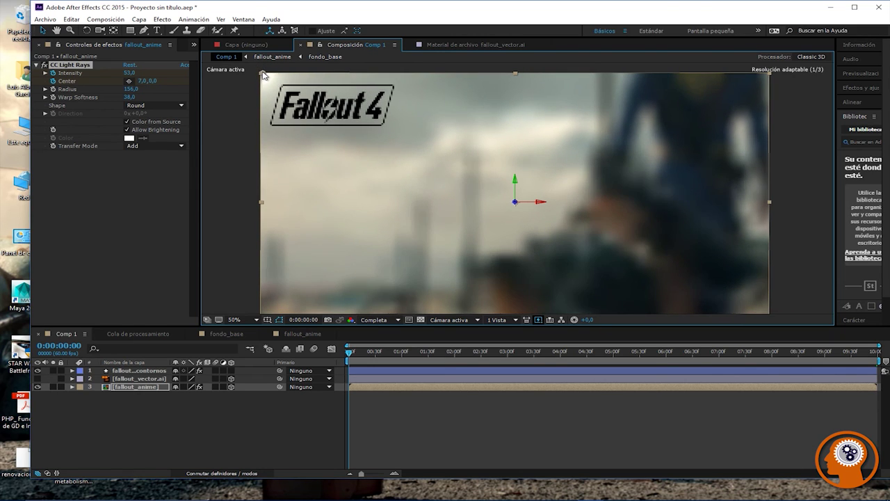
Step: Undo the last centre change and the property animation, then view the frame near 3 seconds
{"action": "key", "text": "ctrl+z"}
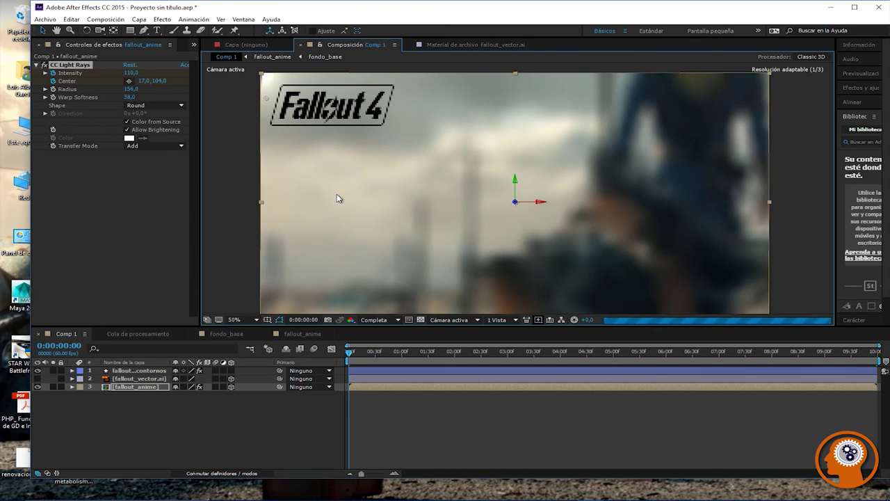
{"action": "key", "text": "End"}
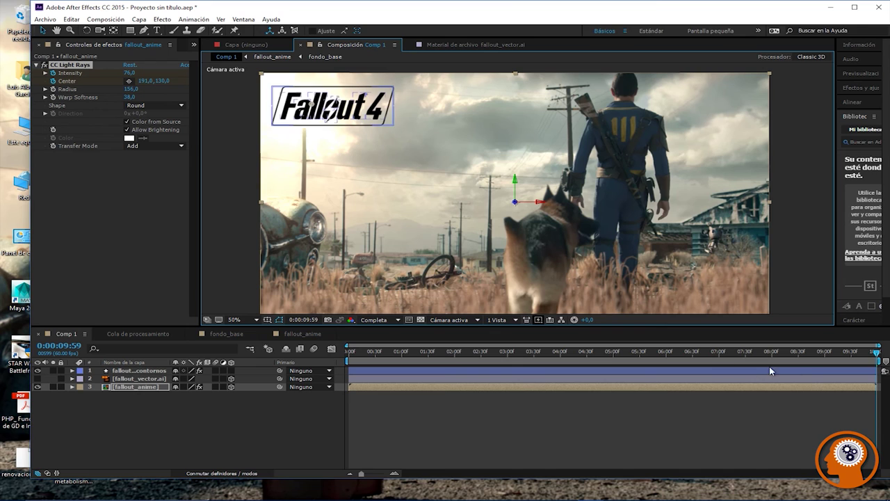
{"action": "left_click", "coordinate": [73, 19]}
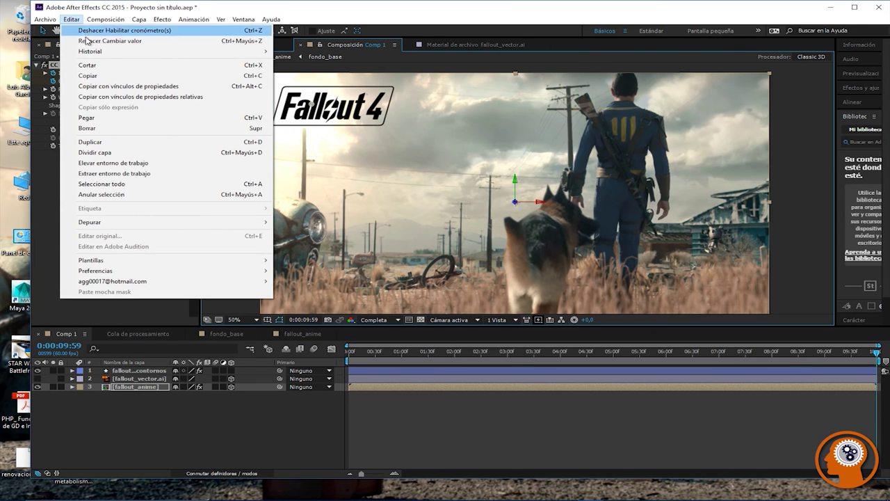
{"action": "left_click", "coordinate": [85, 30]}
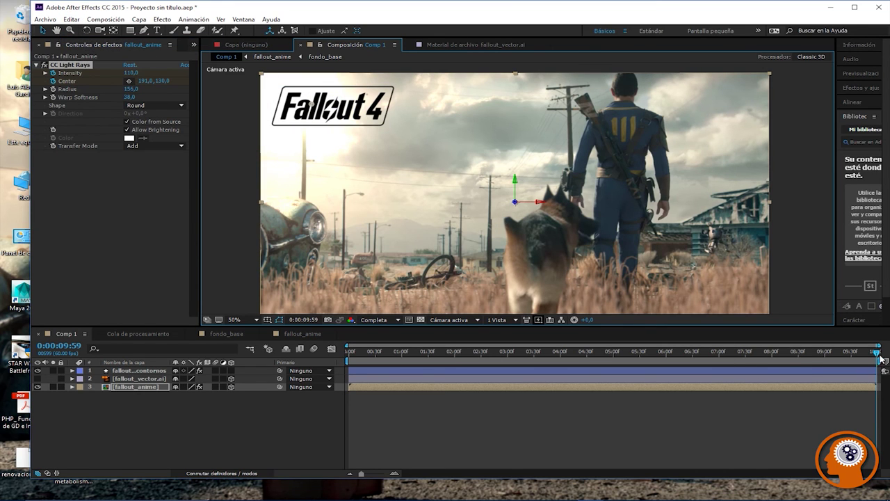
{"action": "left_click_drag", "start_coordinate": [877, 358], "coordinate": [817, 365]}
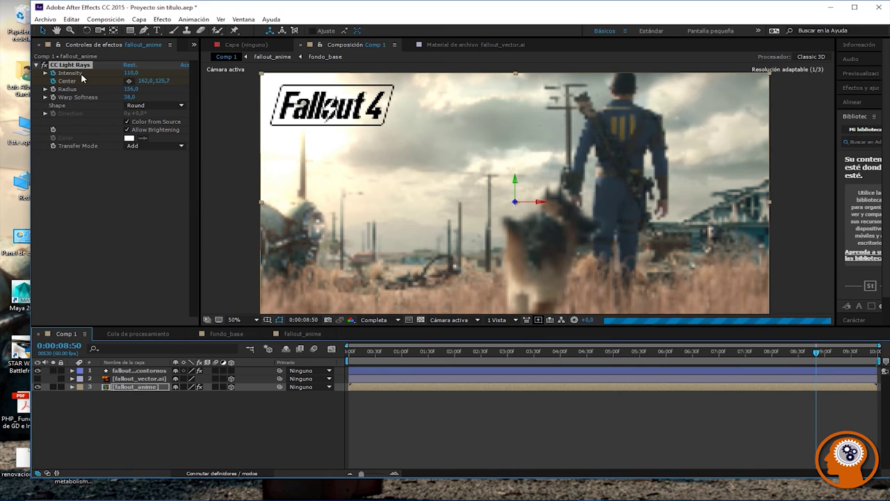
Step: Add Filtro de fotos (Filtro cálido 85) to fallout_anime with density around 32%
{"action": "left_click", "coordinate": [106, 20]}
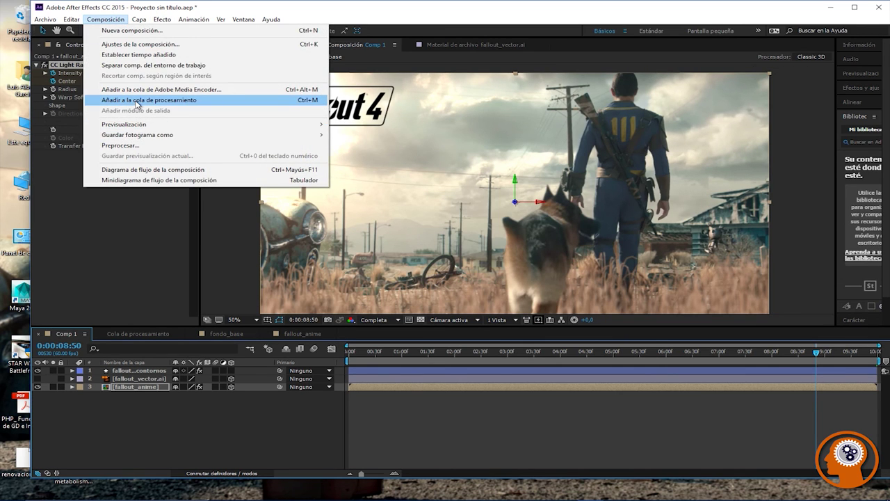
{"action": "key", "text": "Escape"}
{"action": "mouse_move", "coordinate": [139, 20]}
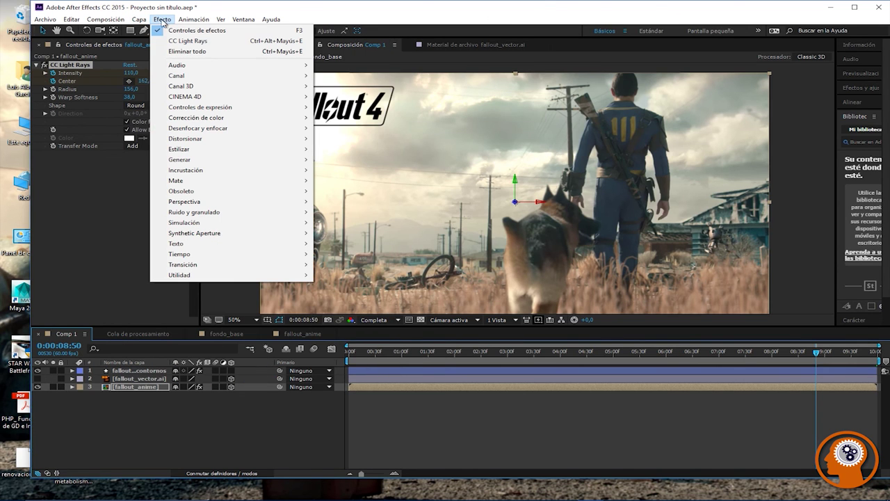
{"action": "mouse_move", "coordinate": [180, 149]}
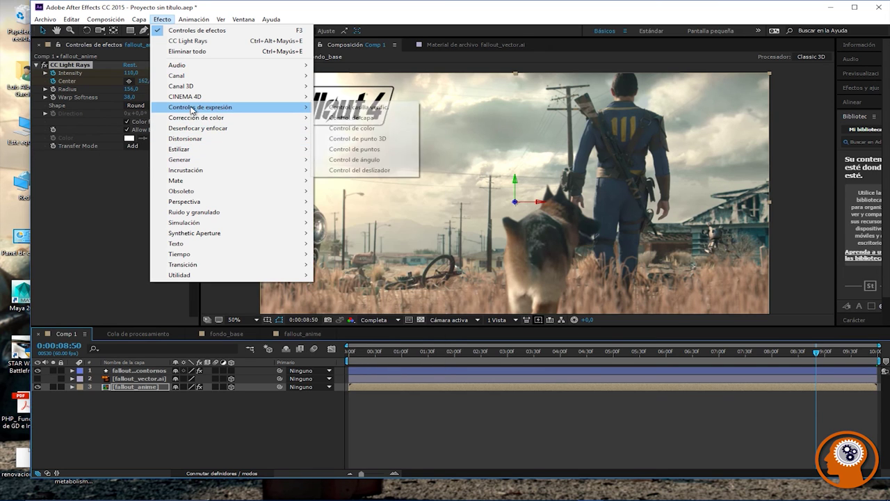
{"action": "mouse_move", "coordinate": [278, 118]}
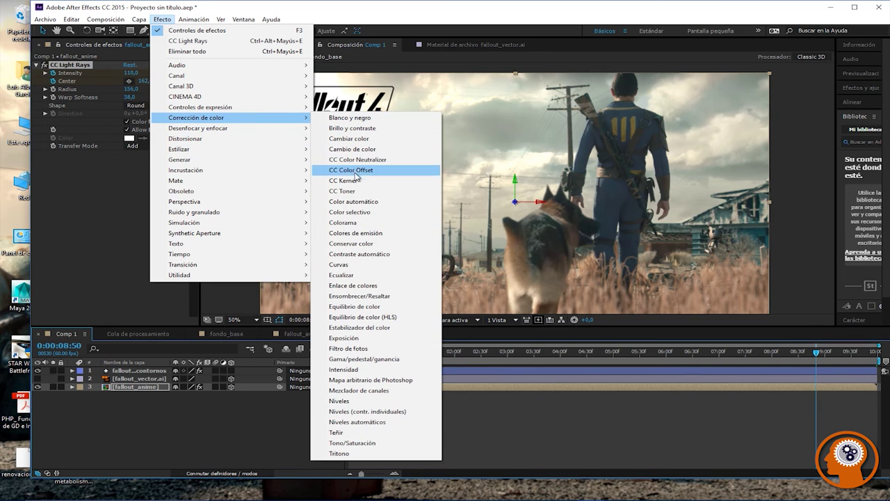
{"action": "left_click", "coordinate": [348, 348]}
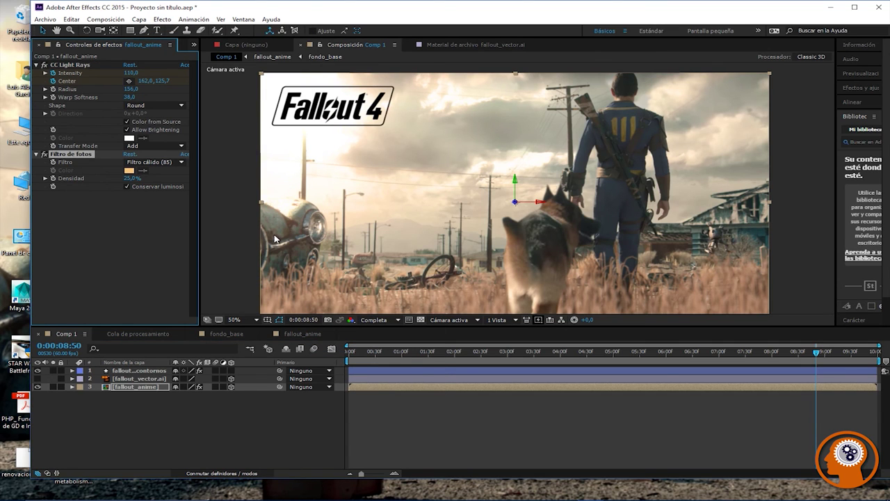
{"action": "mouse_move", "coordinate": [133, 181]}
{"action": "left_mouse_down"}
{"action": "mouse_move", "coordinate": [148, 178]}
{"action": "mouse_move", "coordinate": [131, 178]}
{"action": "left_mouse_up"}
{"action": "left_click", "coordinate": [45, 19]}
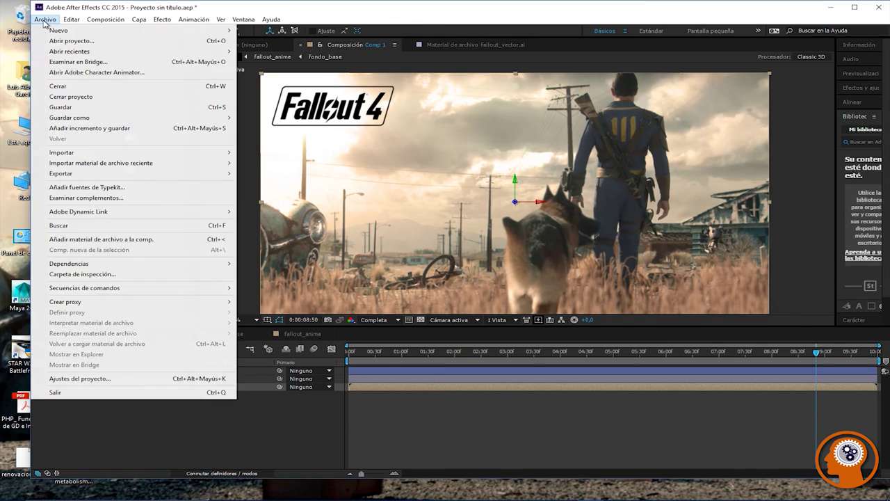
Step: Save the project as falloutintro
{"action": "left_click", "coordinate": [63, 107]}
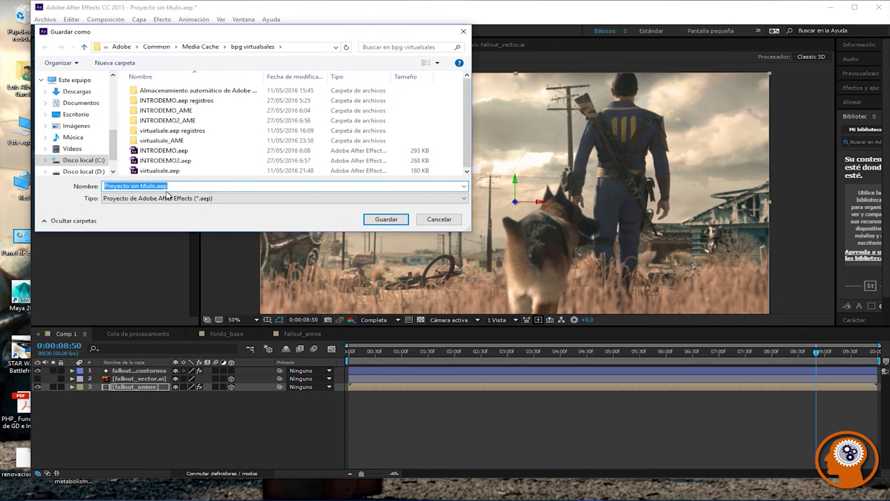
{"action": "type", "text": "fa"}
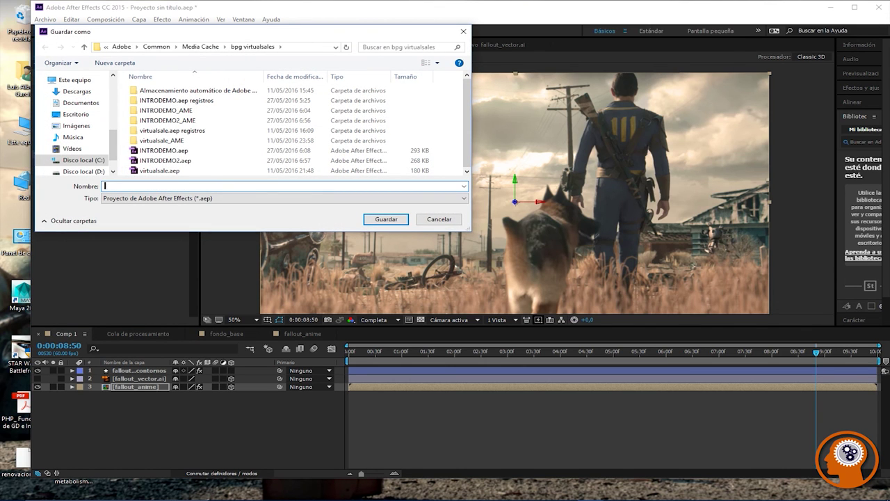
{"action": "type", "text": "lloutintro"}
{"action": "key", "text": "Return"}
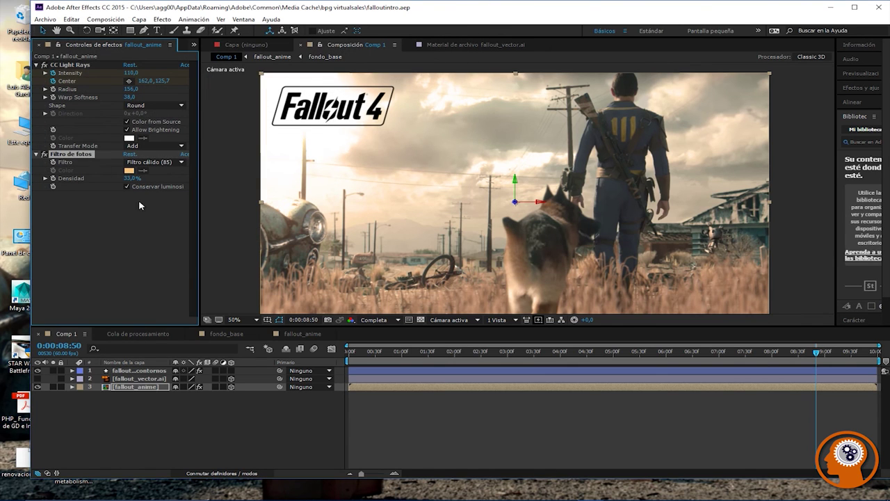
Step: Send Comp 1 to the Adobe Media Encoder queue via Archivo > Exportar
{"action": "left_click", "coordinate": [46, 19]}
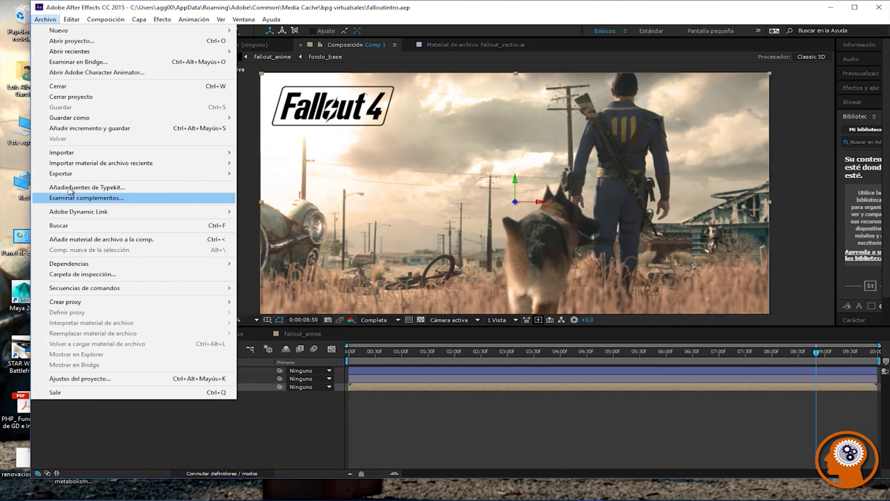
{"action": "mouse_move", "coordinate": [74, 174]}
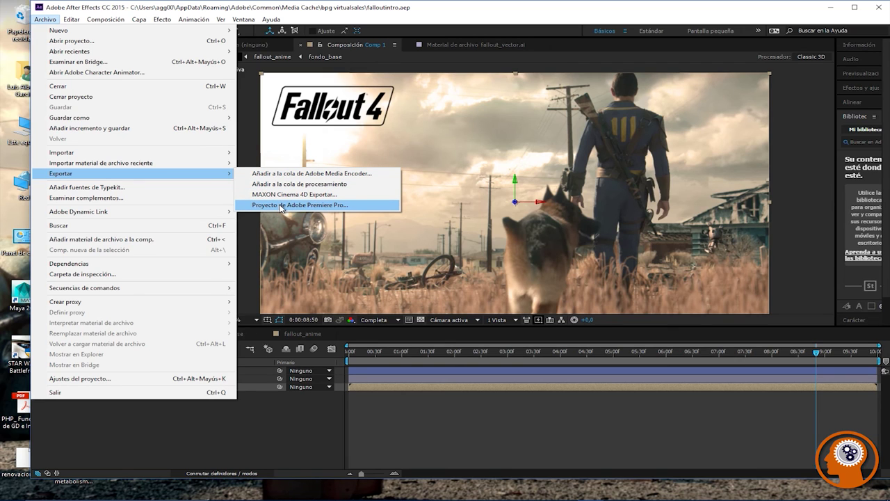
{"action": "left_click", "coordinate": [275, 174]}
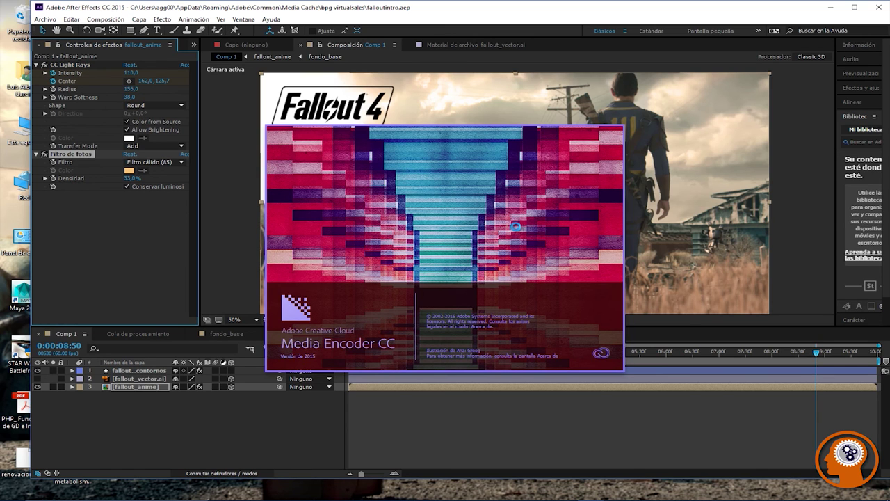
Step: Resize the After Effects and Media Encoder windows and check the old Fallout 4 job's output
{"action": "left_click_drag", "start_coordinate": [501, 11], "coordinate": [316, 76]}
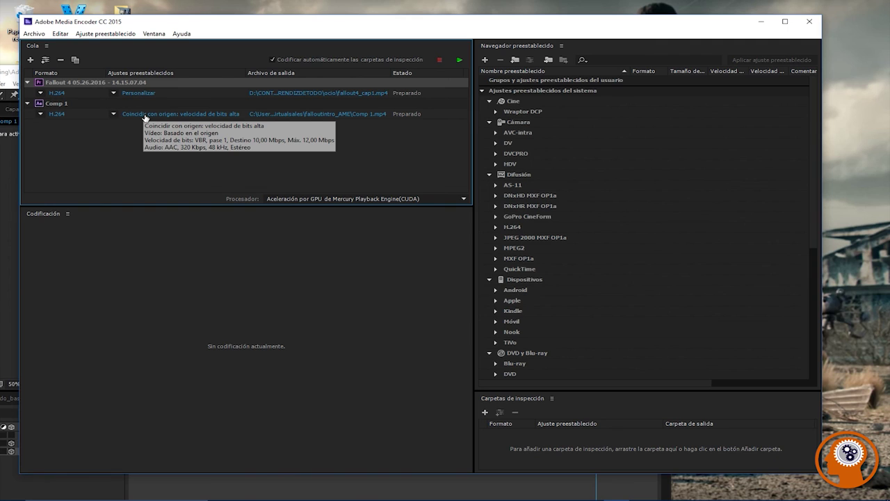
{"action": "left_click_drag", "start_coordinate": [221, 27], "coordinate": [222, 47]}
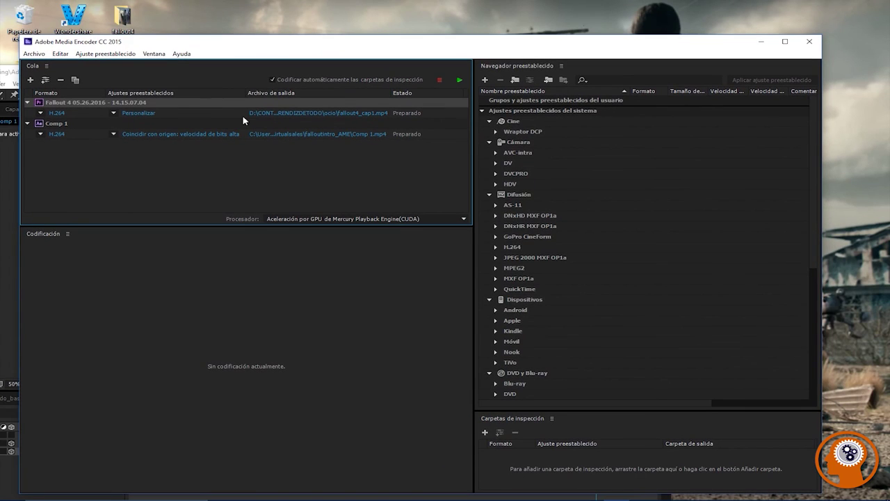
{"action": "left_click", "coordinate": [270, 114]}
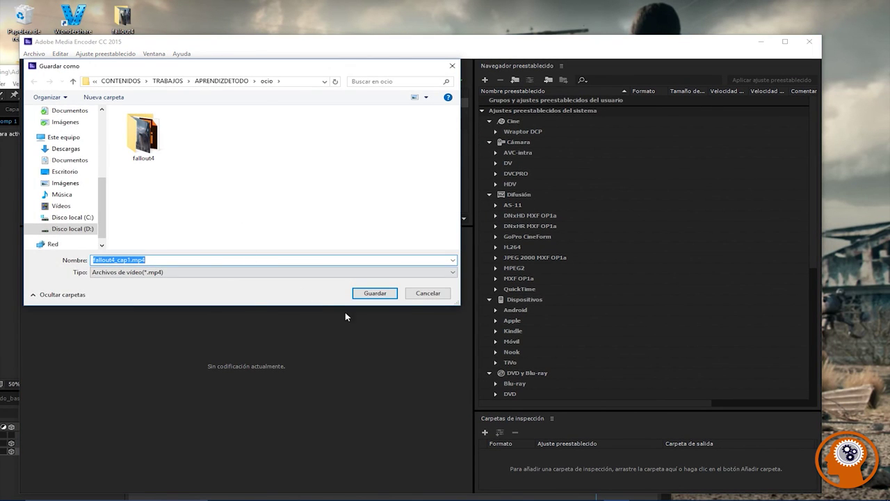
{"action": "left_click", "coordinate": [415, 295]}
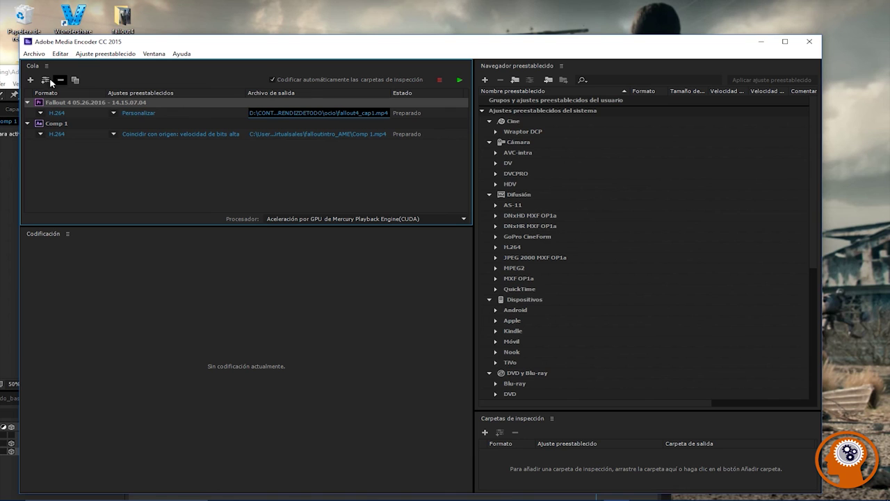
Step: Delete the old Fallout 4 job from the queue and open the Comp 1 output-file location
{"action": "right_click", "coordinate": [64, 114]}
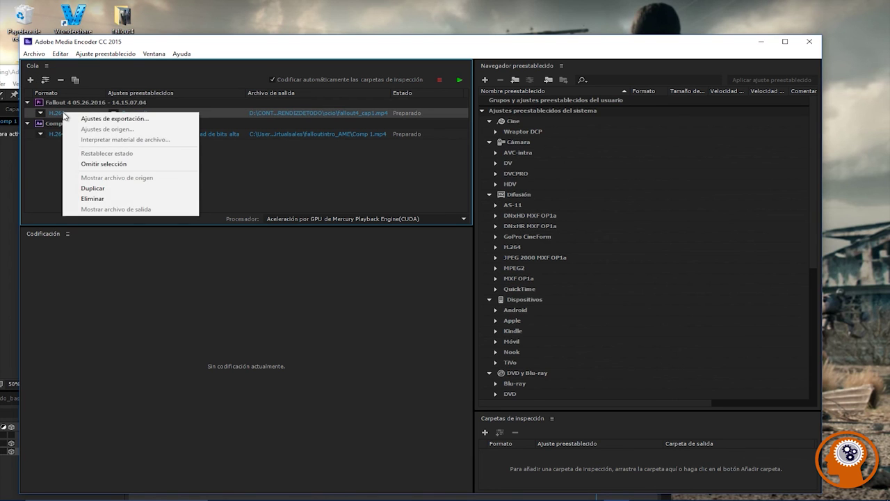
{"action": "left_click", "coordinate": [91, 199]}
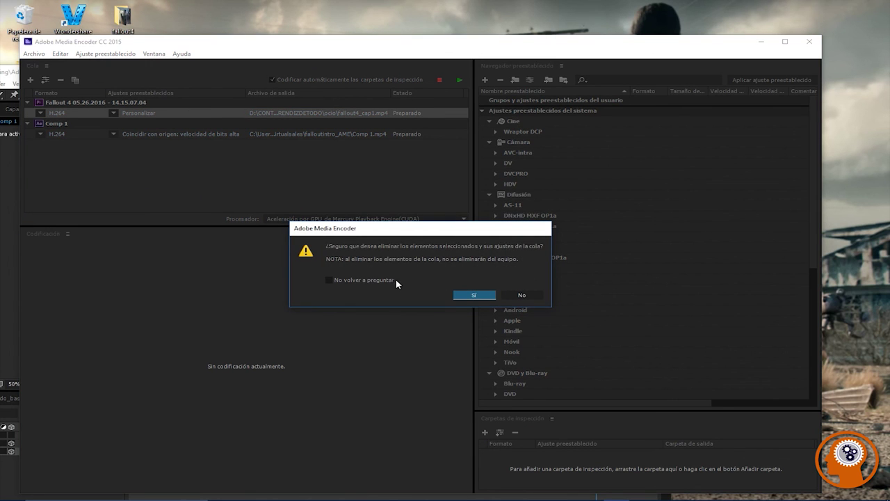
{"action": "left_click", "coordinate": [329, 279]}
{"action": "left_click", "coordinate": [459, 293]}
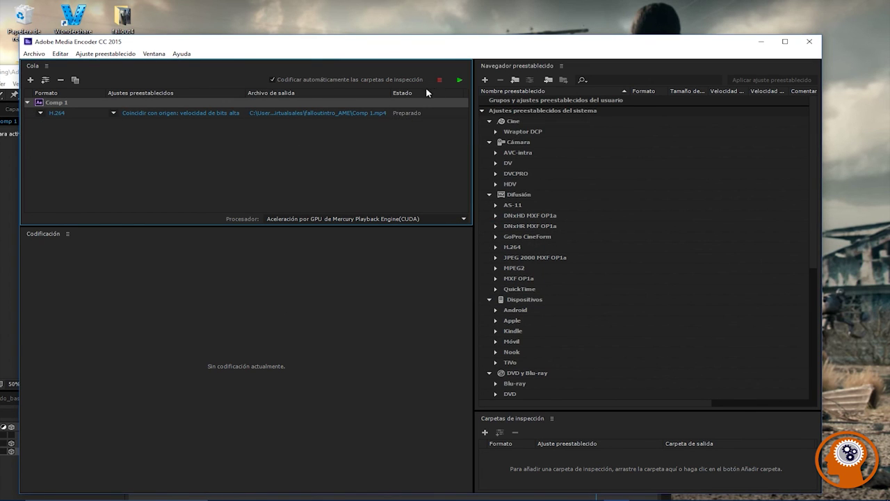
{"action": "left_click", "coordinate": [347, 112]}
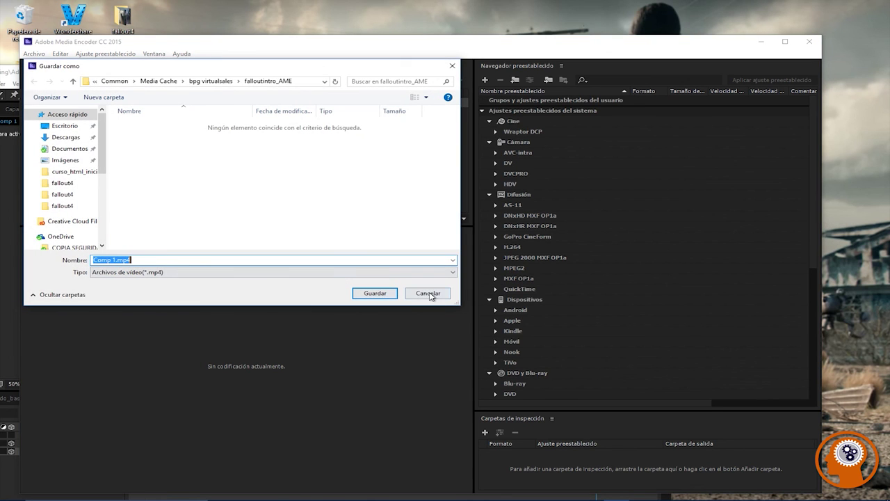
Step: Browse to D:\CONTENIDOS\TRABAJOS\APRENDIZDETODO\diseño\fallout4 in the save dialog
{"action": "scroll", "coordinate": [90, 206], "scroll_direction": "down", "scroll_amount": 4}
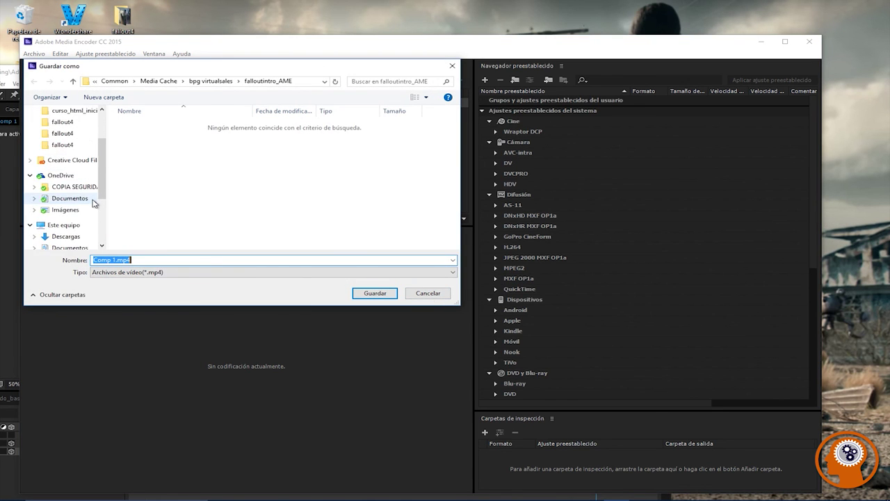
{"action": "scroll", "coordinate": [93, 212], "scroll_direction": "down", "scroll_amount": 2}
{"action": "left_click", "coordinate": [68, 225]}
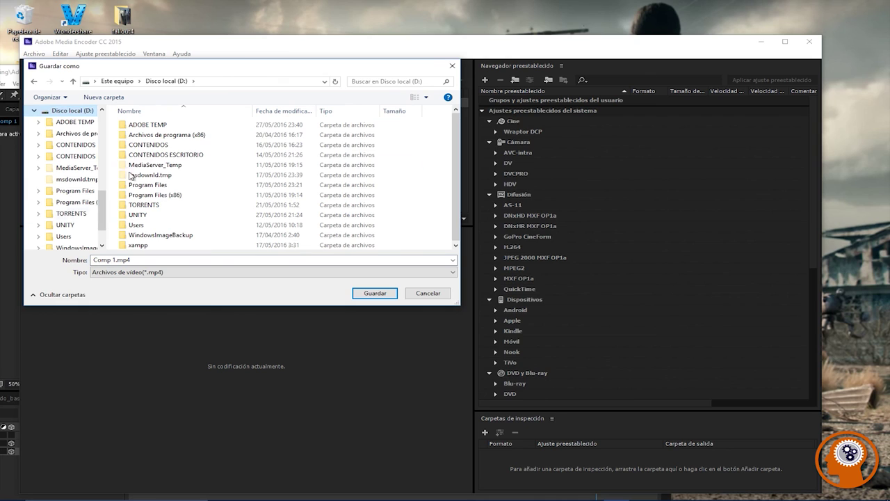
{"action": "double_click", "coordinate": [145, 147]}
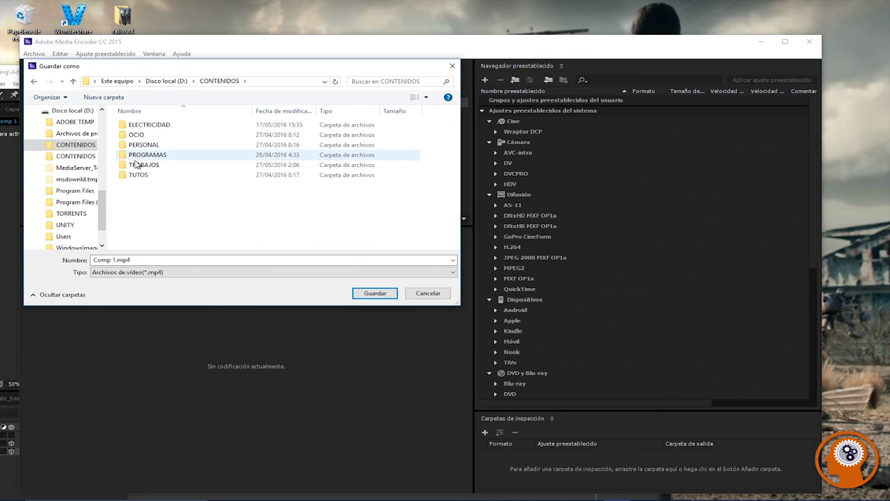
{"action": "double_click", "coordinate": [139, 165]}
{"action": "double_click", "coordinate": [139, 142]}
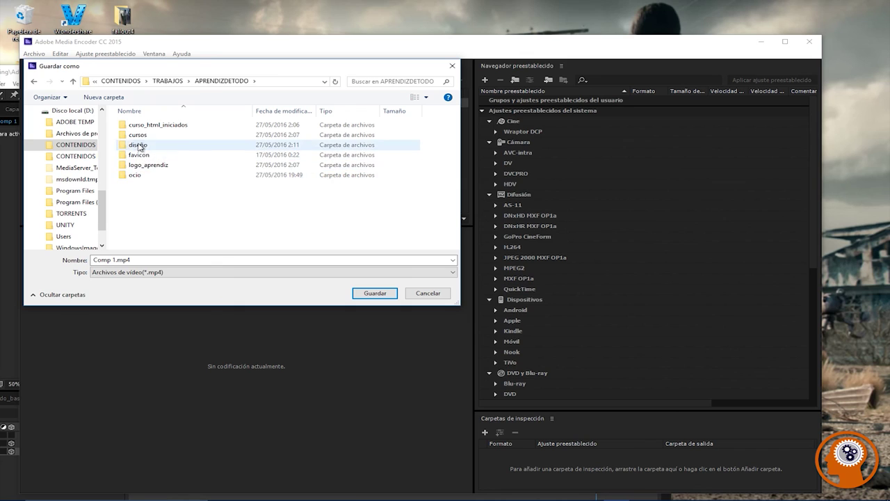
{"action": "double_click", "coordinate": [139, 144]}
{"action": "double_click", "coordinate": [136, 128]}
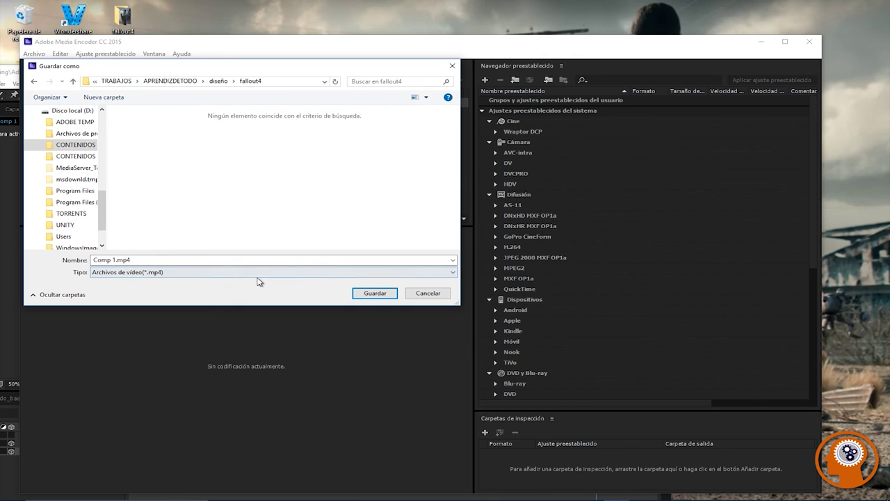
Step: Rename the output file to fallout_intro.mp4 and save it
{"action": "left_click", "coordinate": [108, 259]}
{"action": "double_click", "coordinate": [114, 259]}
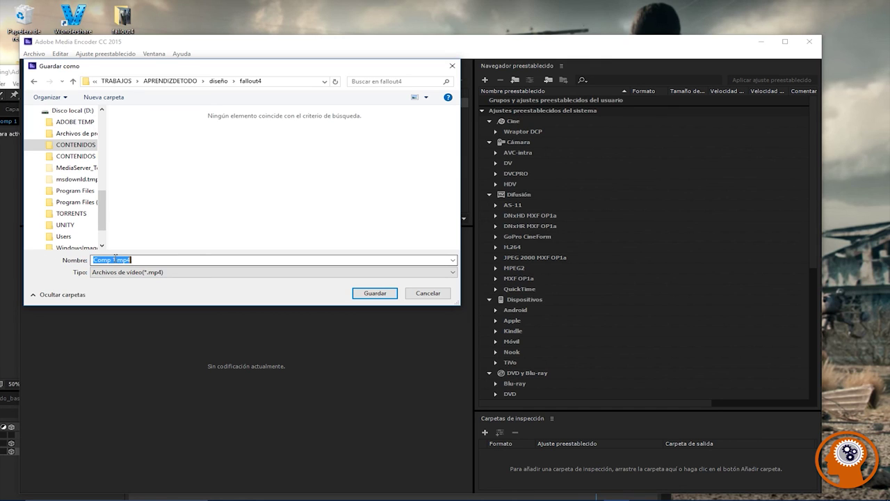
{"action": "left_click", "coordinate": [116, 259]}
{"action": "left_click_drag", "start_coordinate": [115, 259], "coordinate": [42, 257]}
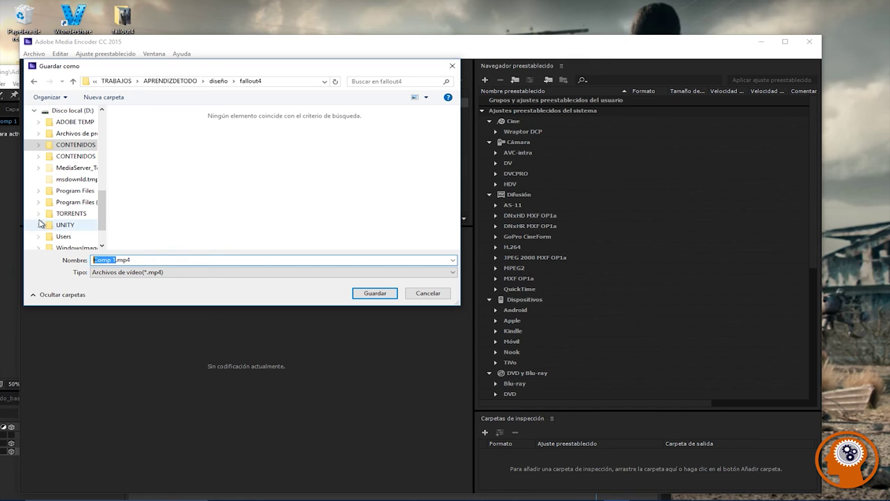
{"action": "type", "text": "falloutintro"}
{"action": "left_click", "coordinate": [111, 260]}
{"action": "type", "text": "_"}
{"action": "left_click", "coordinate": [369, 293]}
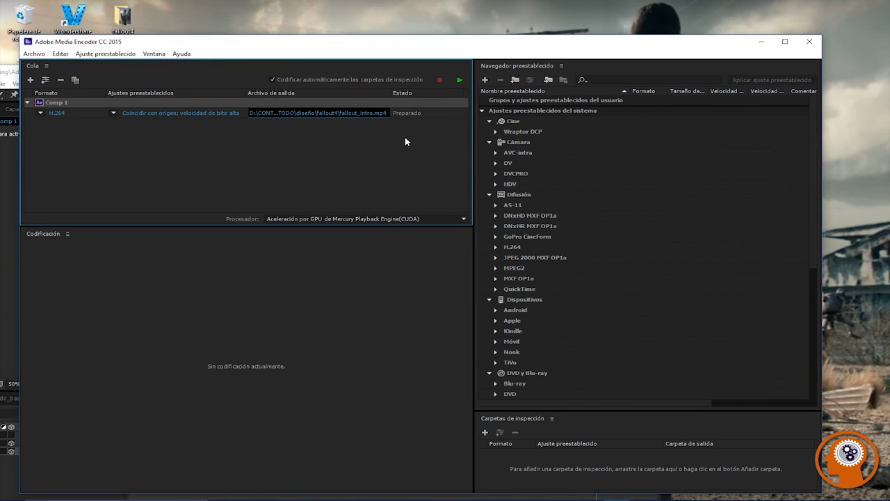
Step: Cancel the Dynamic Link loading dialogs and start encoding Comp 1 to fallout_intro.mp4 as H.264
{"action": "left_click", "coordinate": [158, 114]}
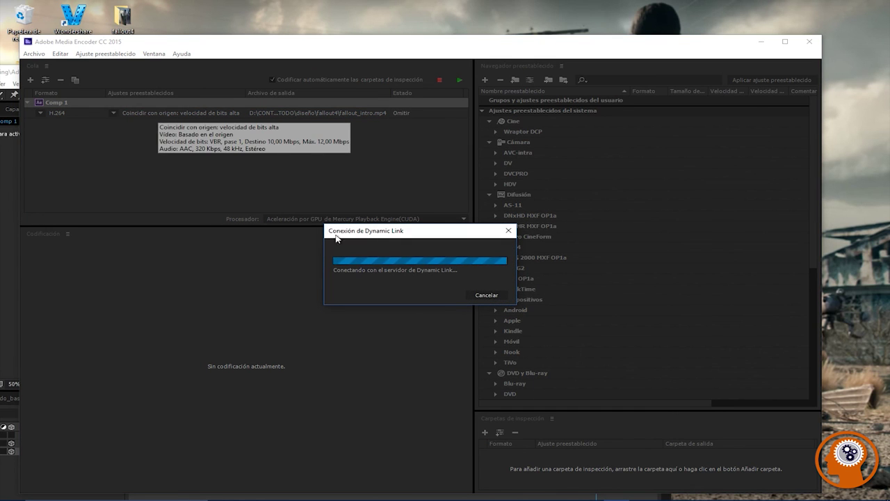
{"action": "left_click", "coordinate": [486, 295]}
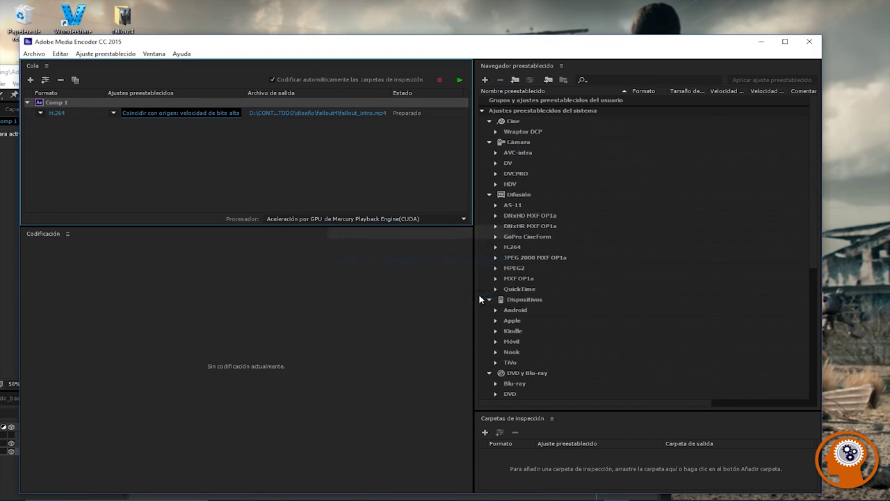
{"action": "left_click", "coordinate": [54, 114]}
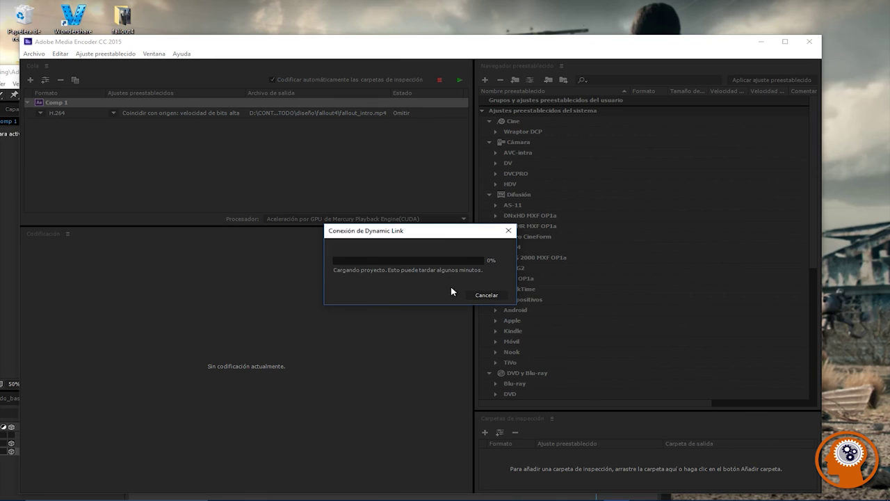
{"action": "left_click", "coordinate": [487, 295]}
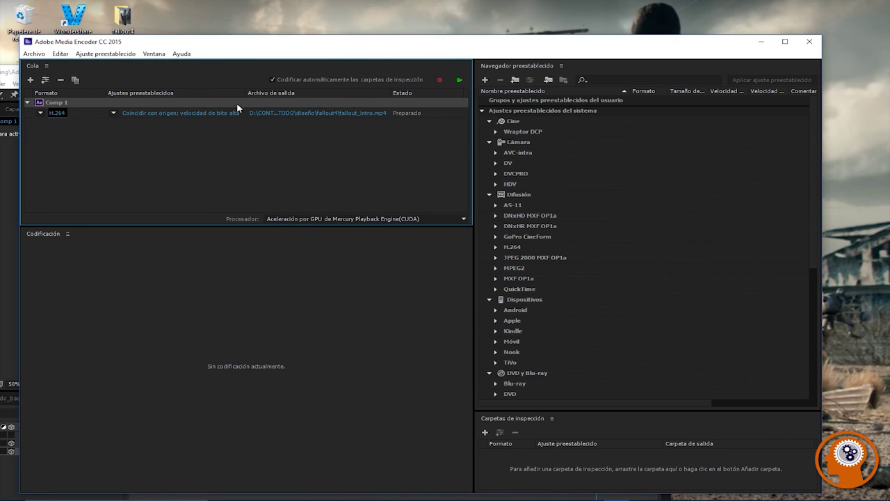
{"action": "left_click", "coordinate": [460, 81]}
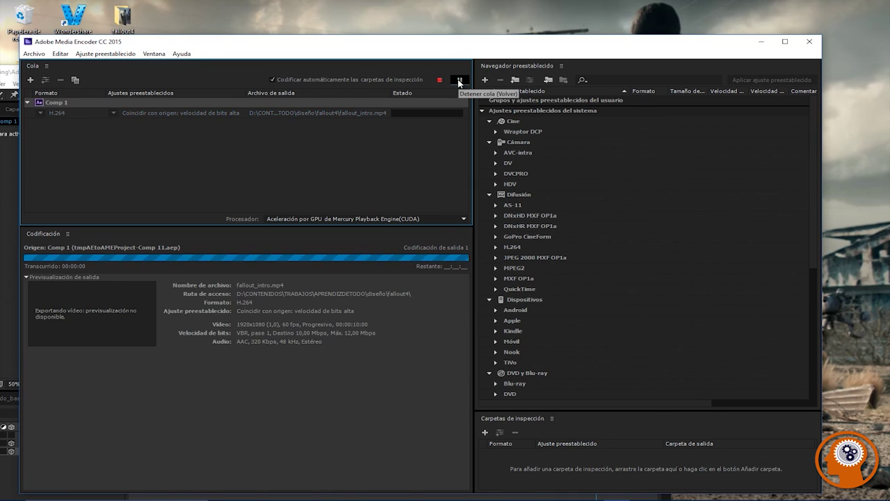